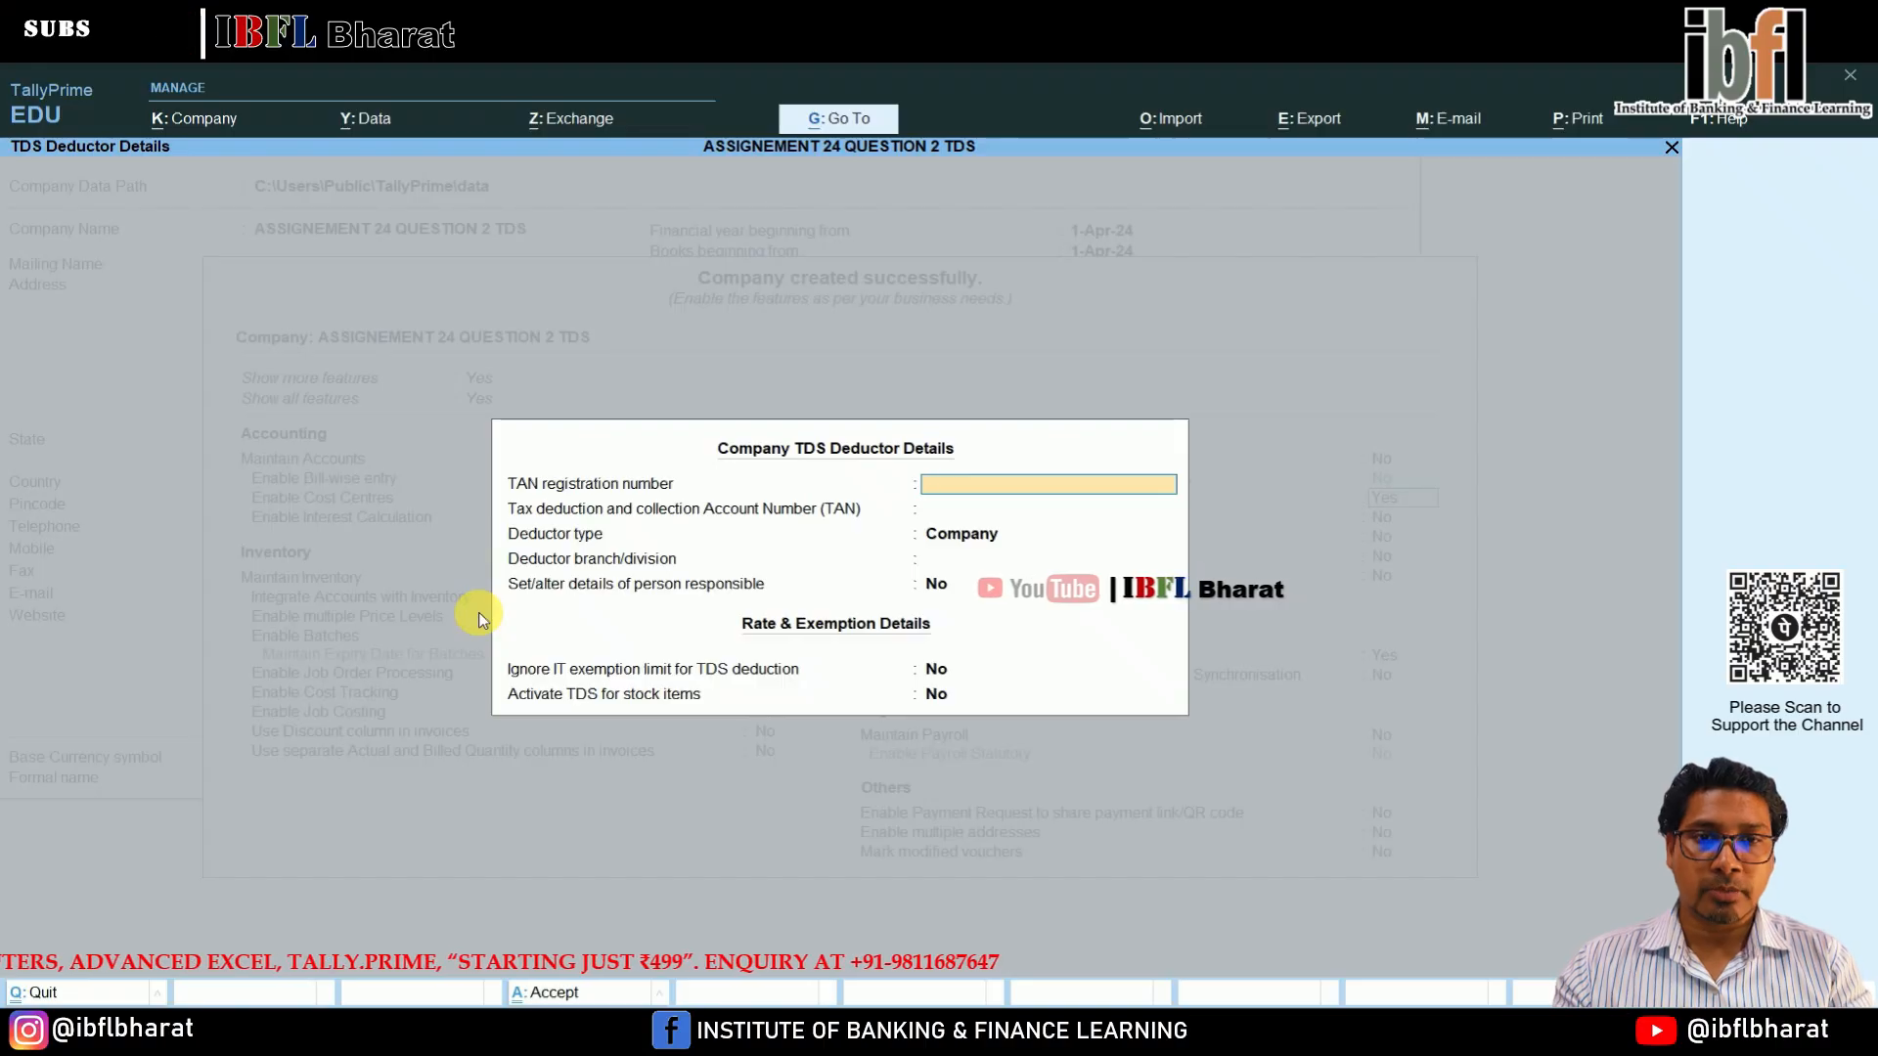
Enter the company's TAN, keep Company as the deductor type, and set the deductor branch/division to DIVISION - III.
{"action": "key", "text": "Return"}
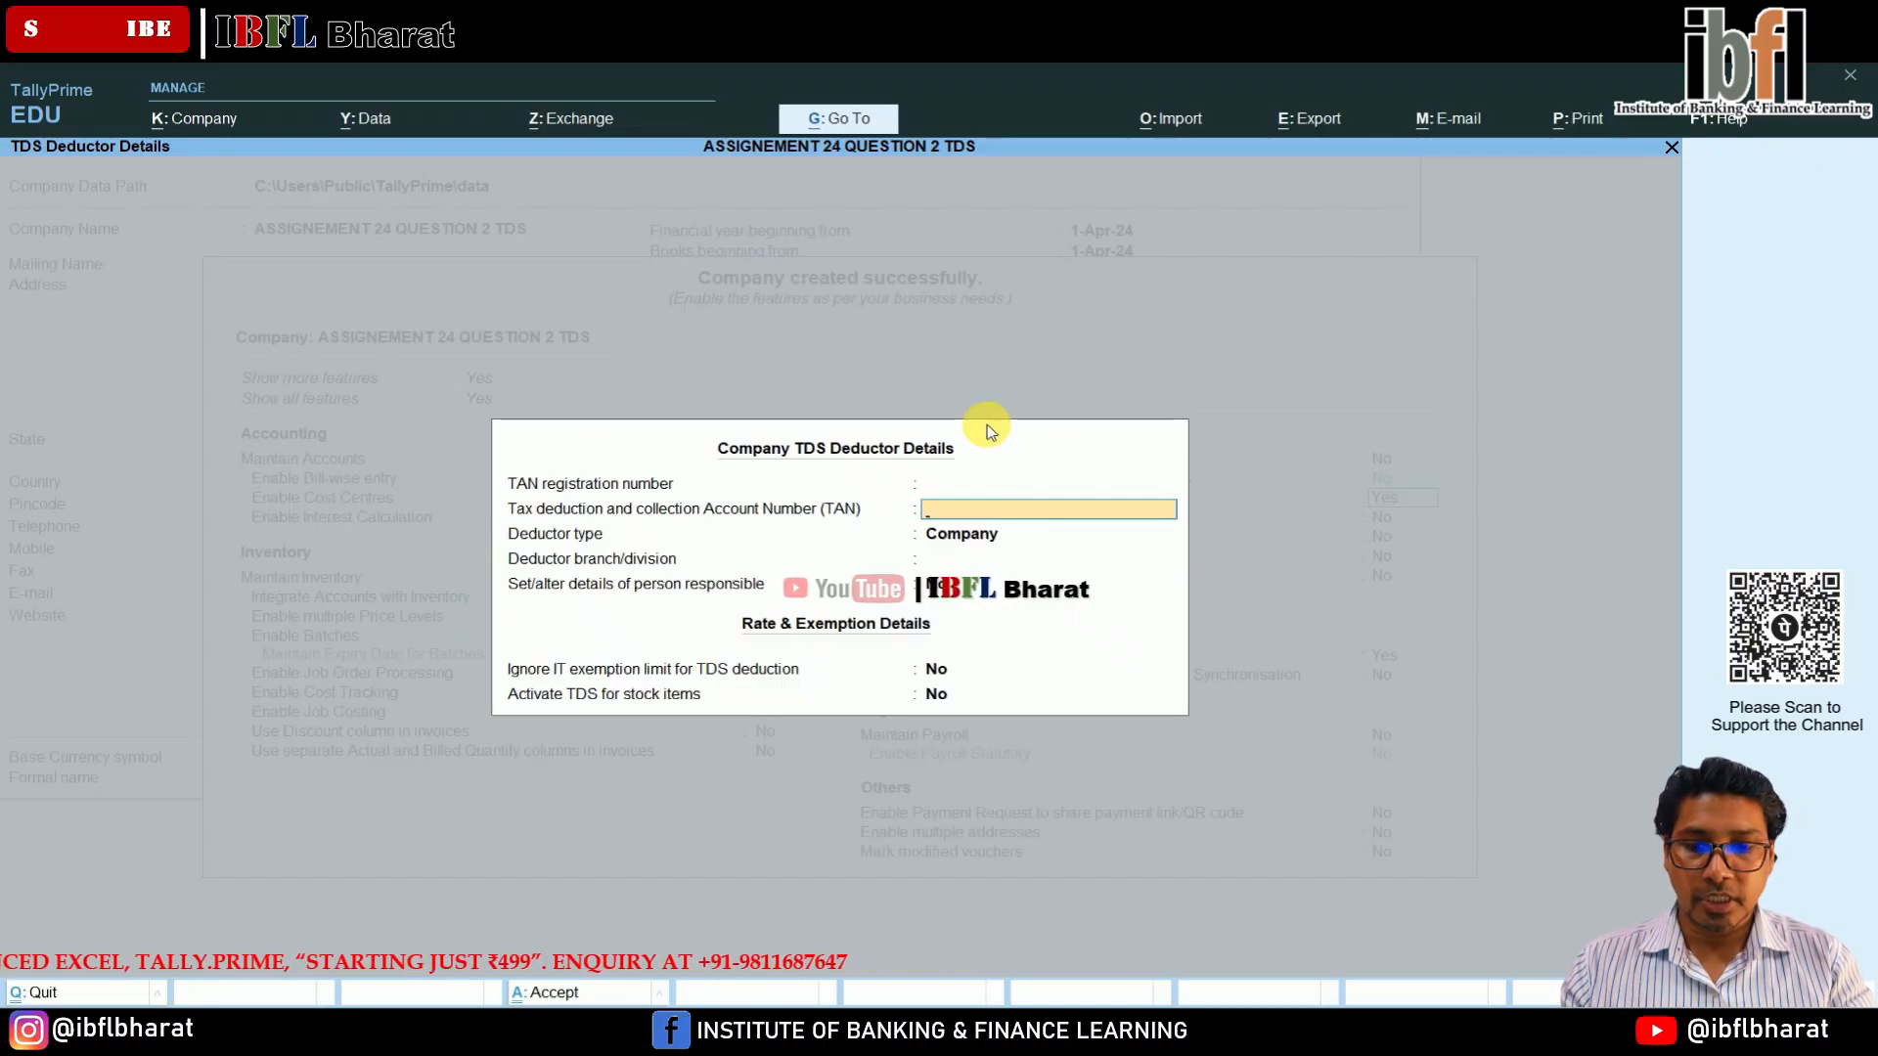
{"action": "key", "text": "ctrl+alt+v"}
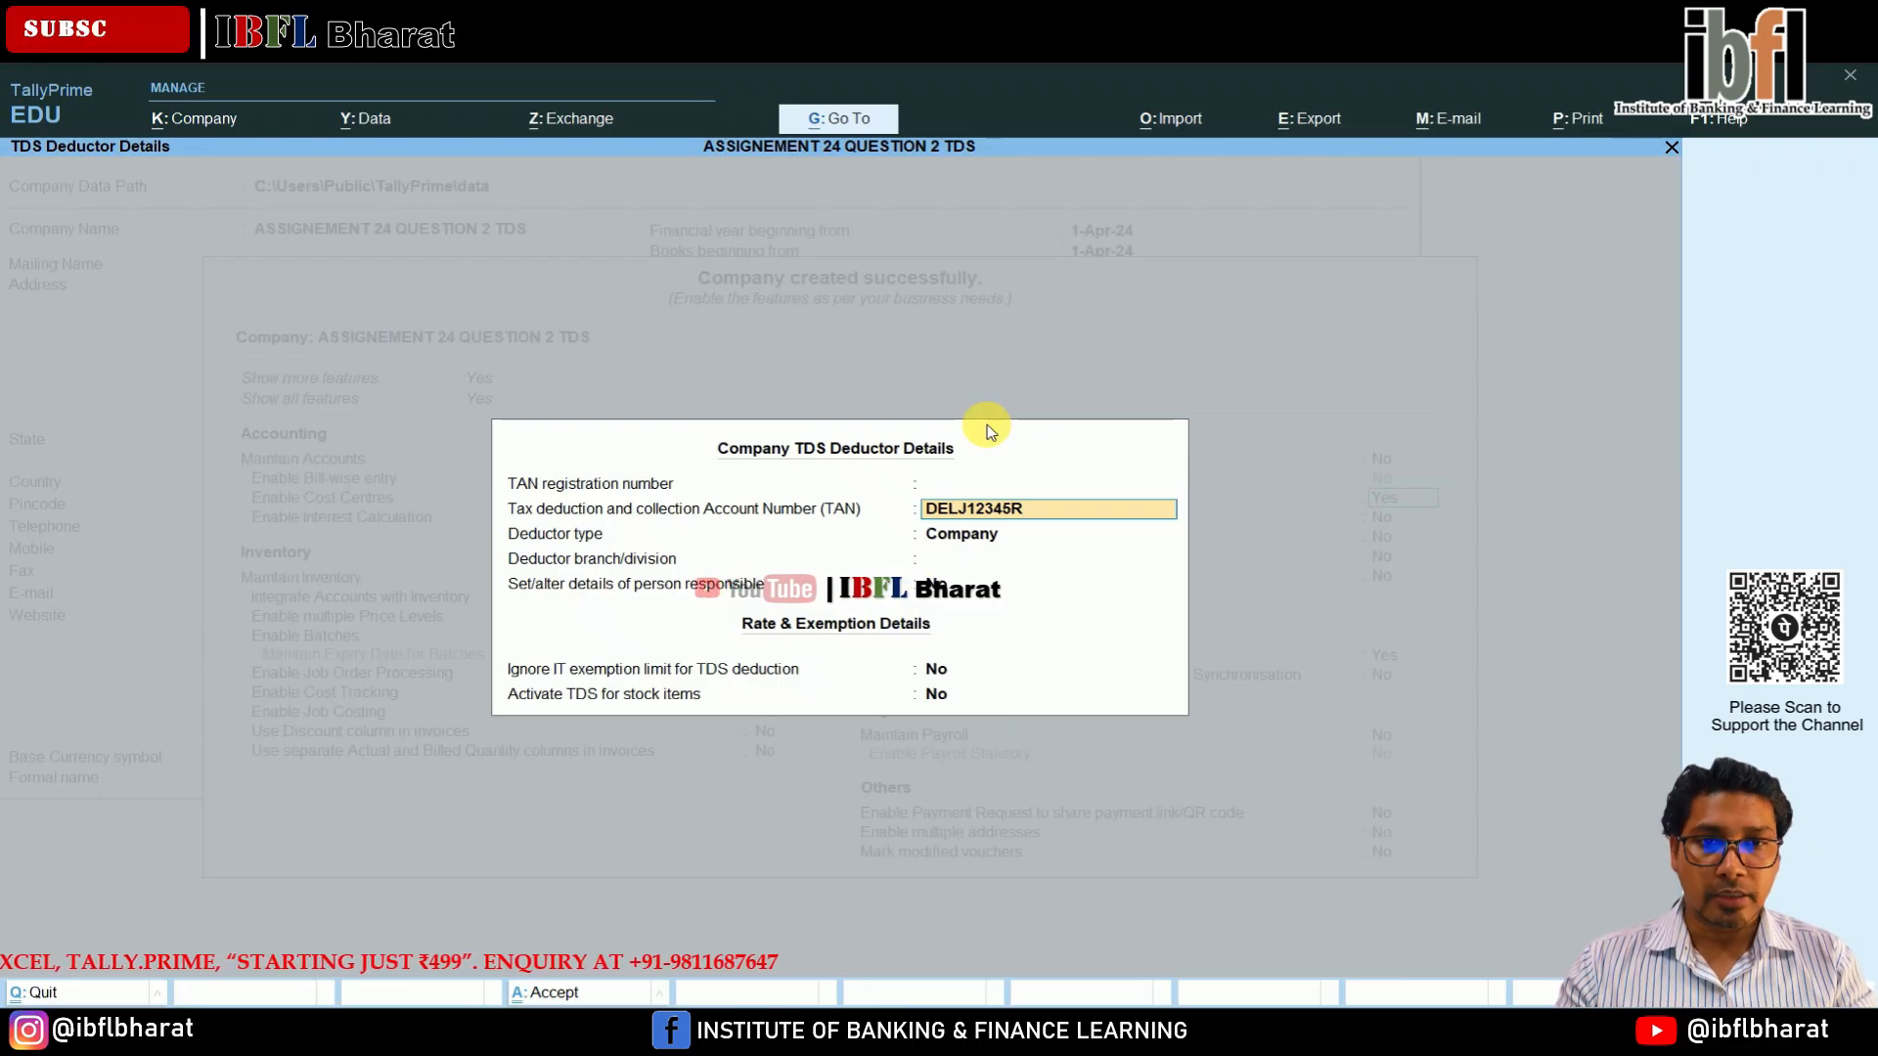
{"action": "key", "text": "Return"}
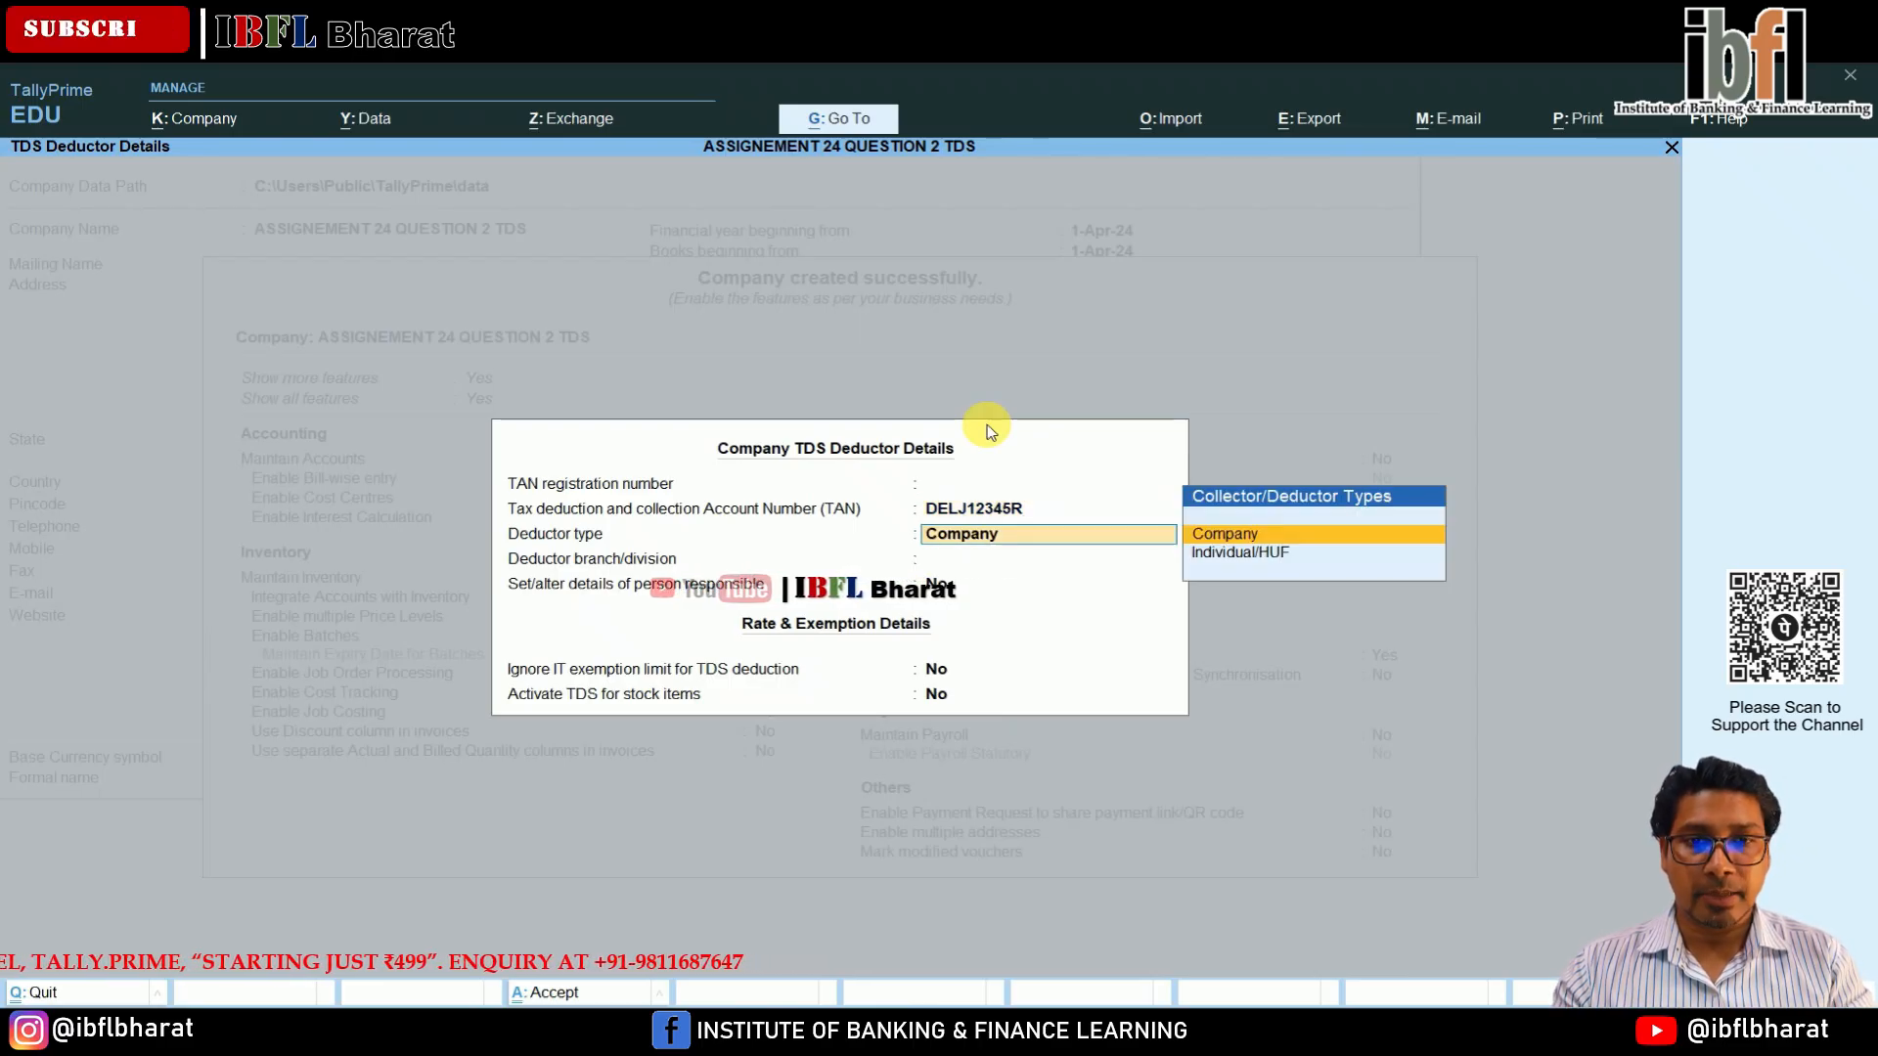
{"action": "key", "text": "Return"}
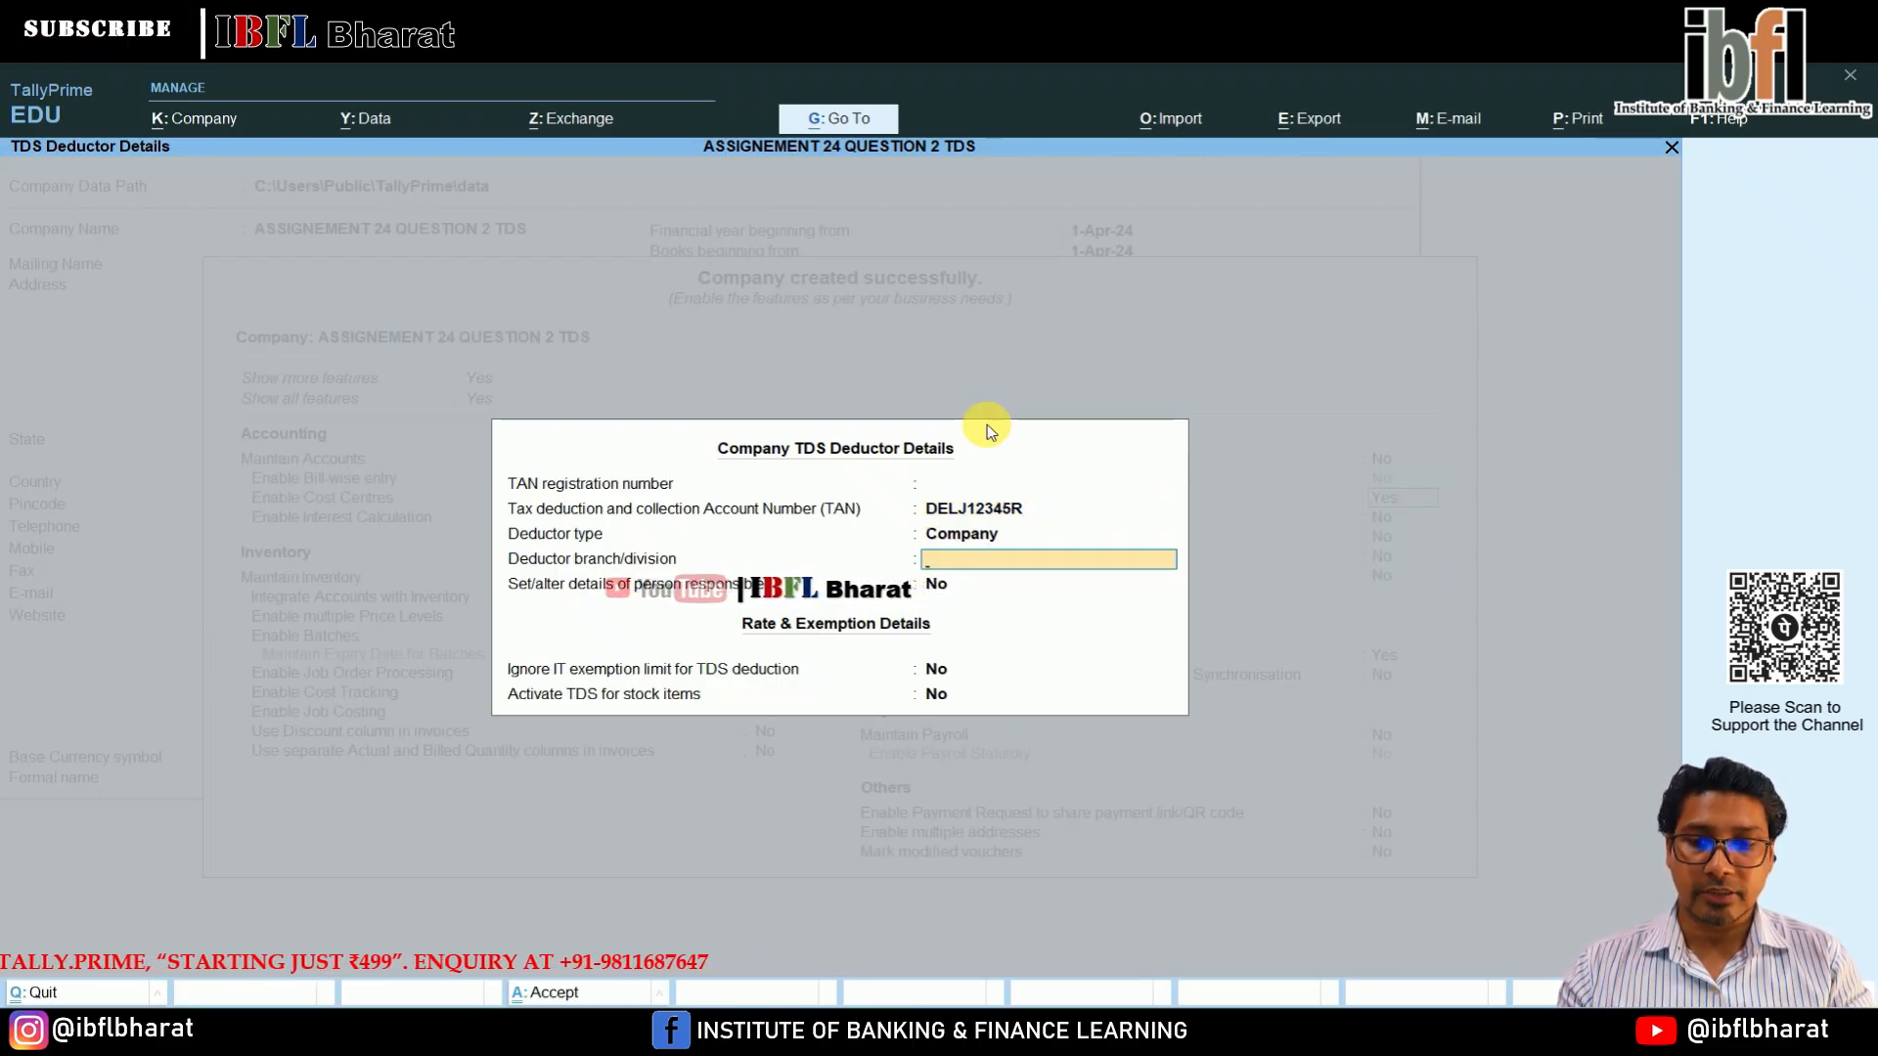
{"action": "type", "text": "Dl"}
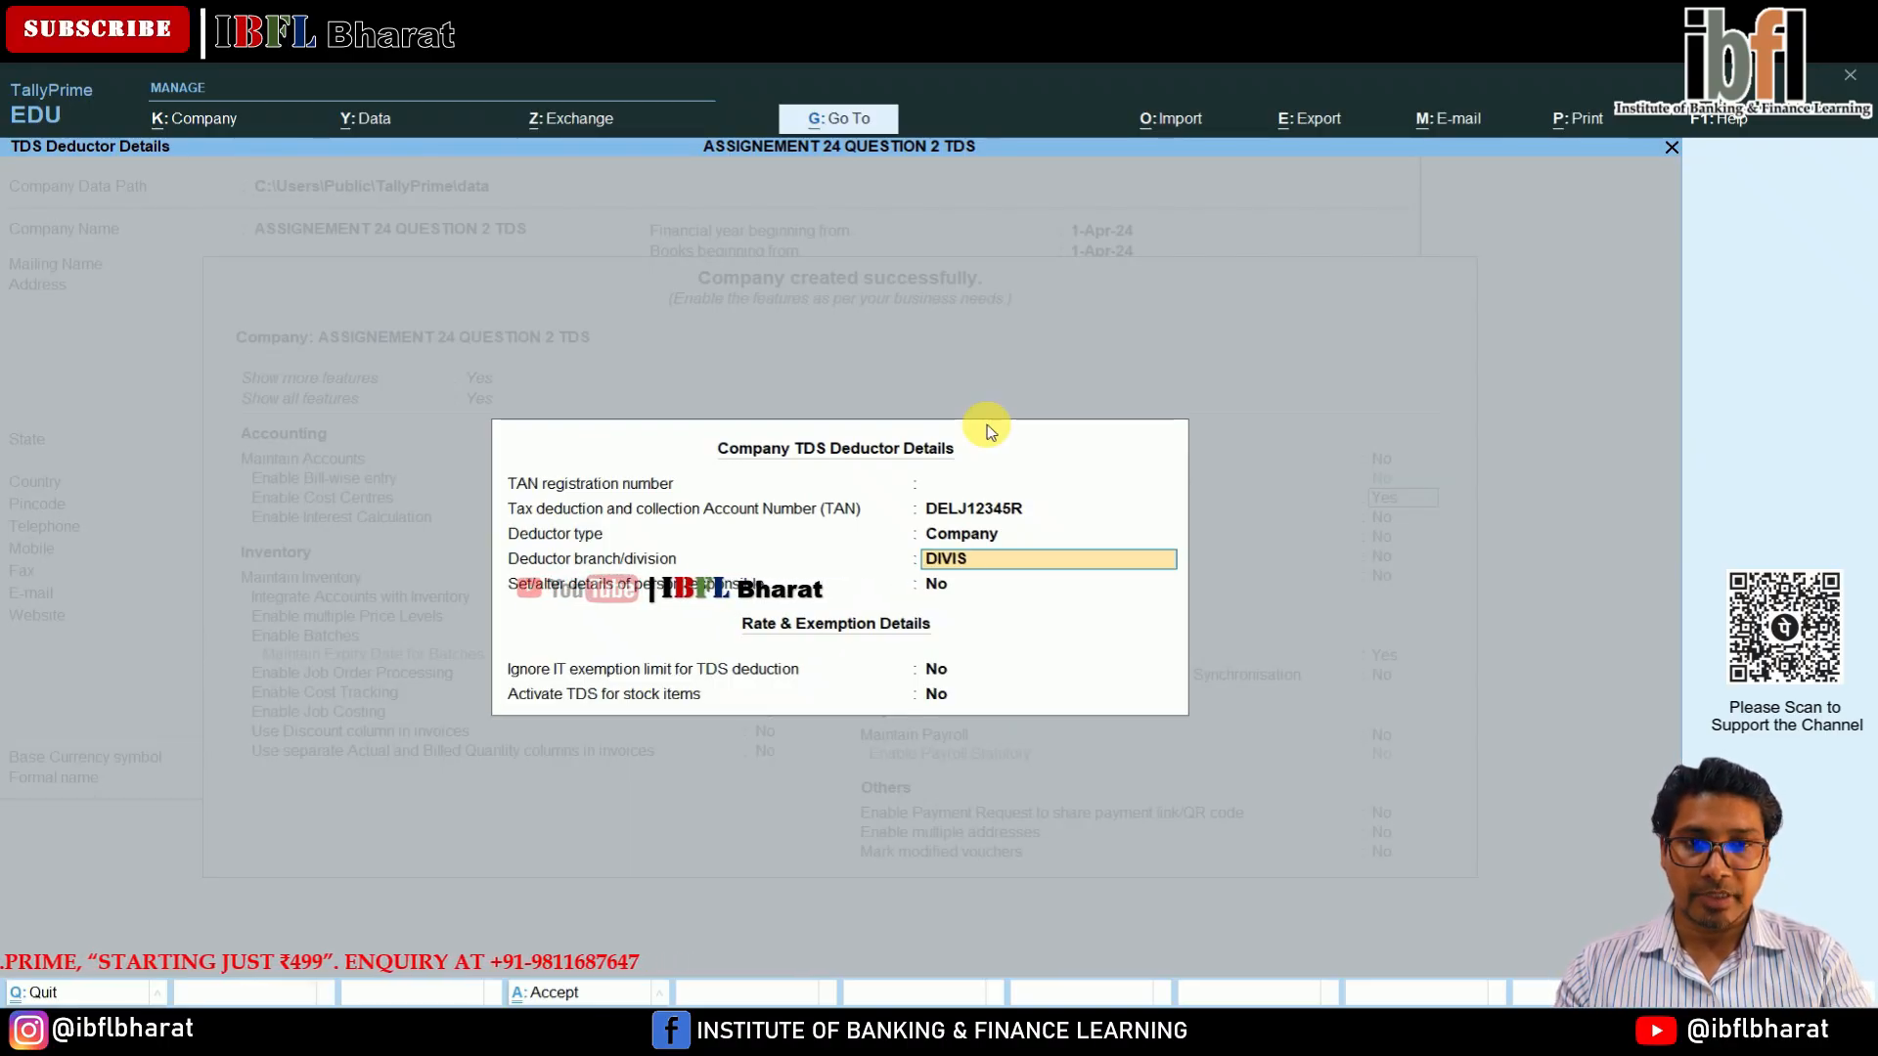
{"action": "type", "text": "VISION - III"}
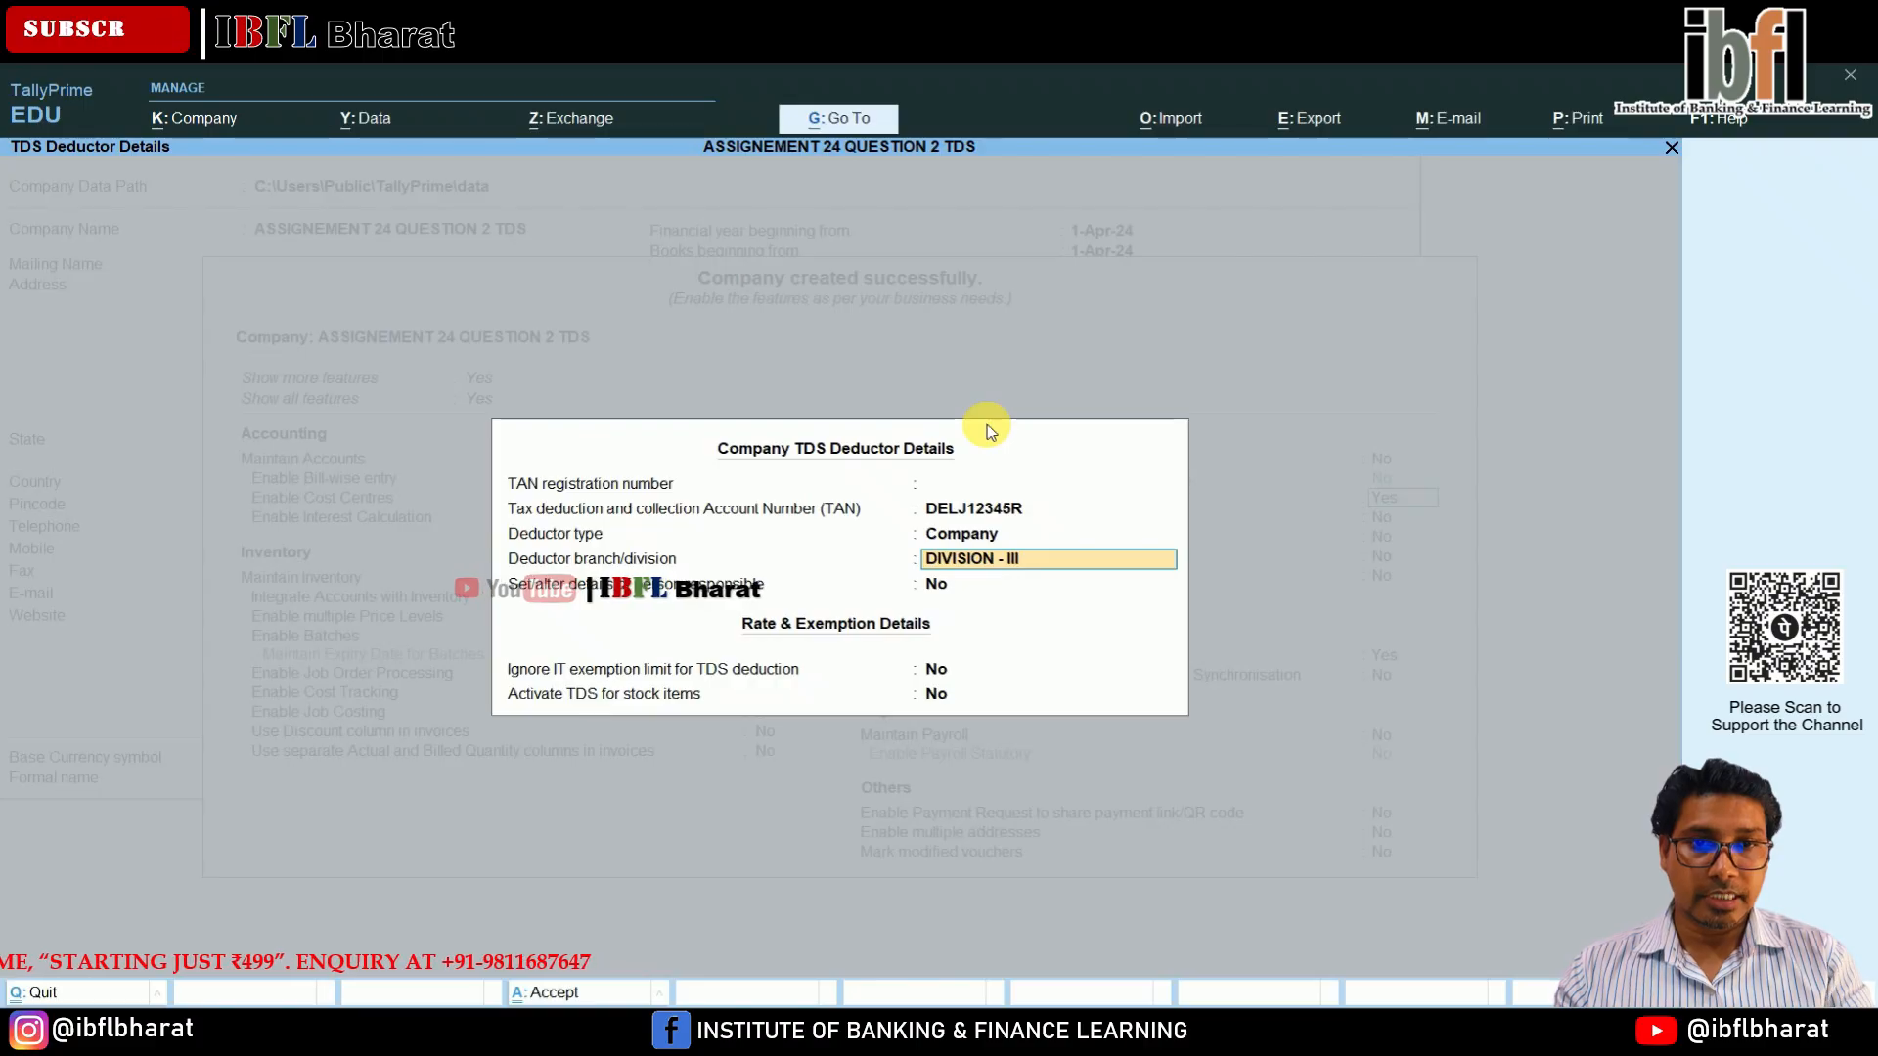
{"action": "key", "text": "Return"}
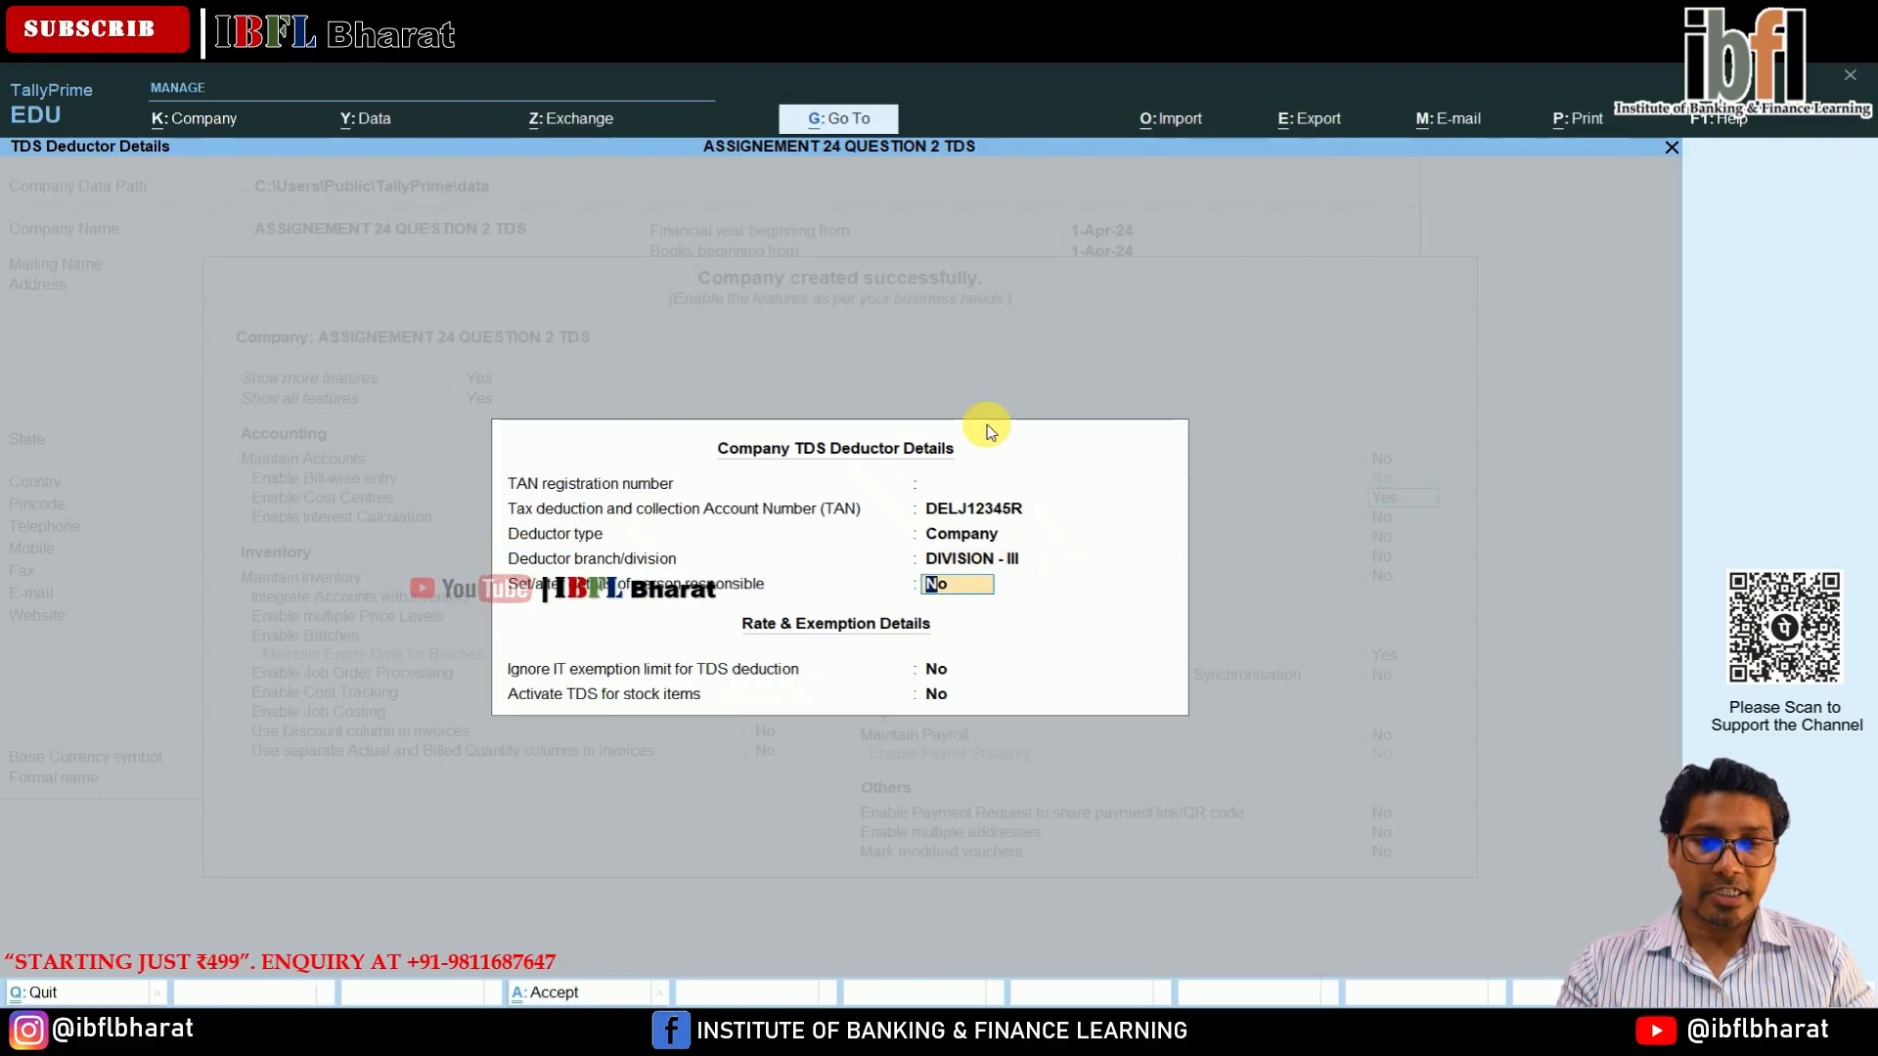
Turn on the details of the person responsible and enter the person's name, the designation Manager, and the PAN.
{"action": "type", "text": "y"}
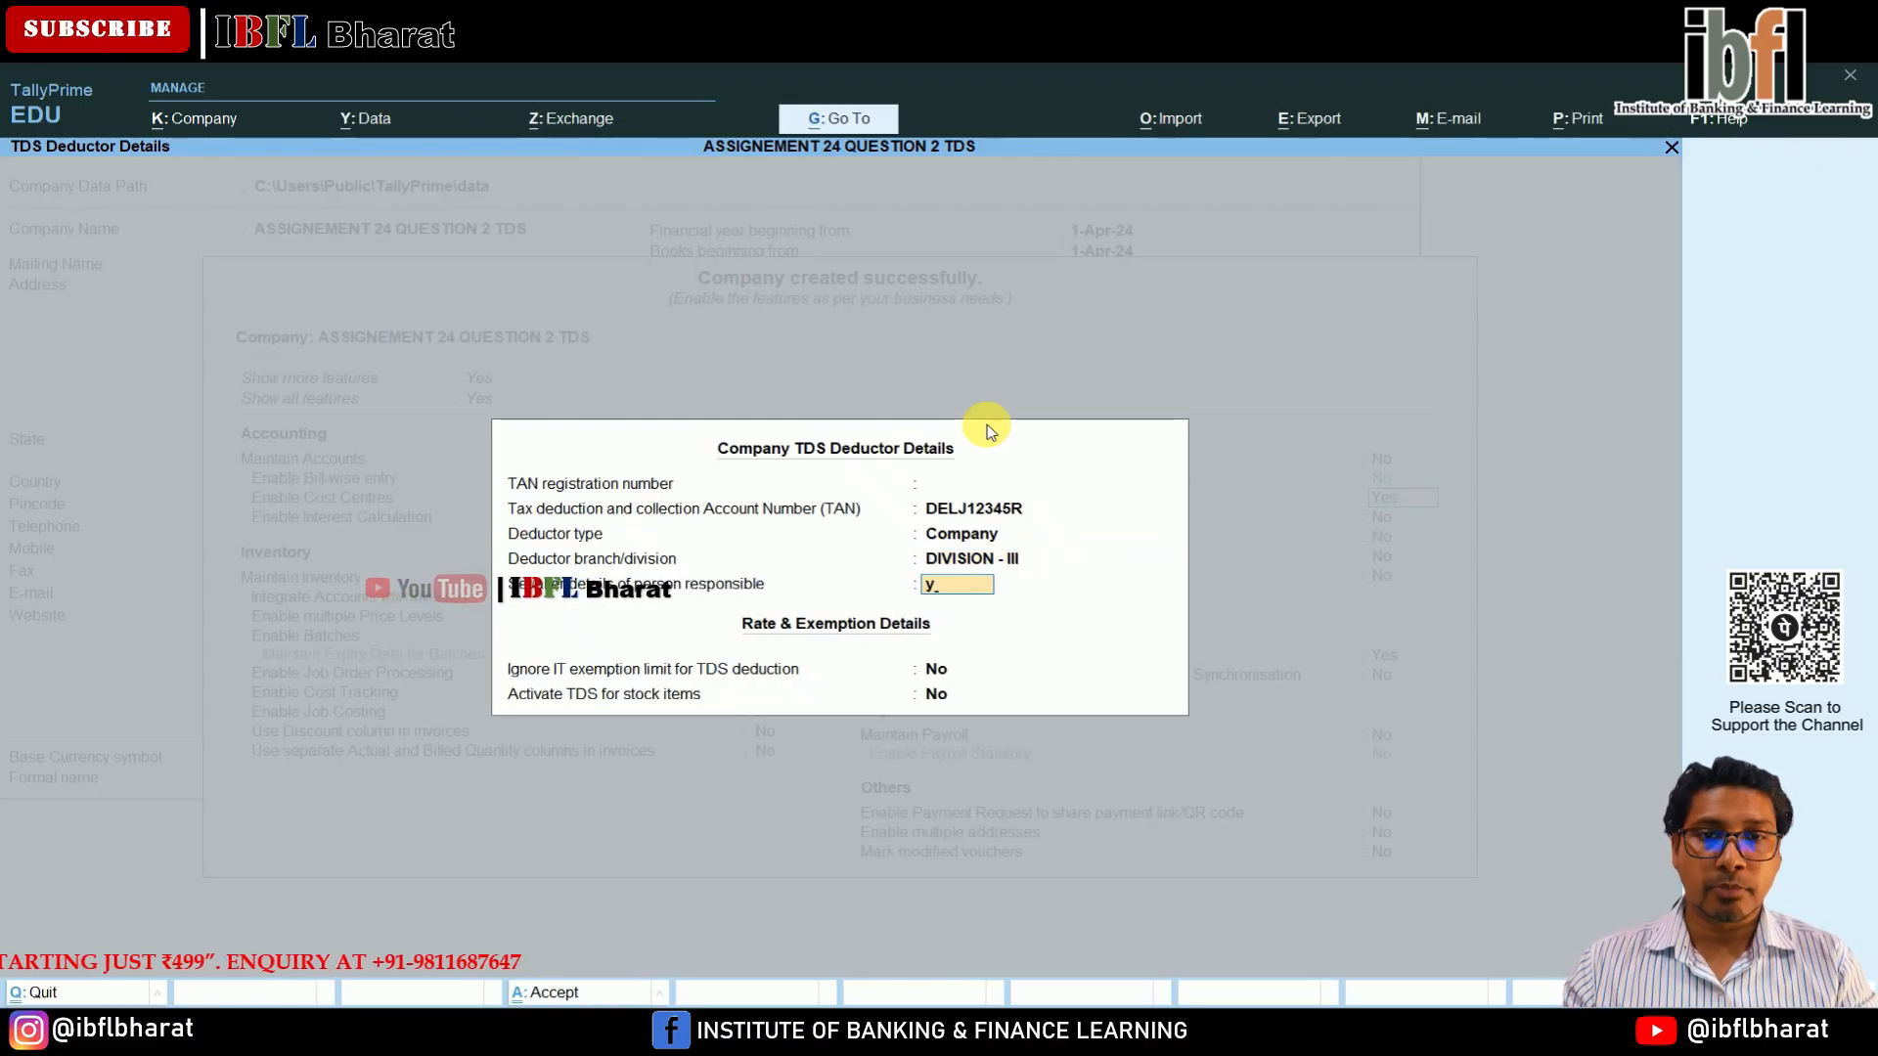
{"action": "key", "text": "Return"}
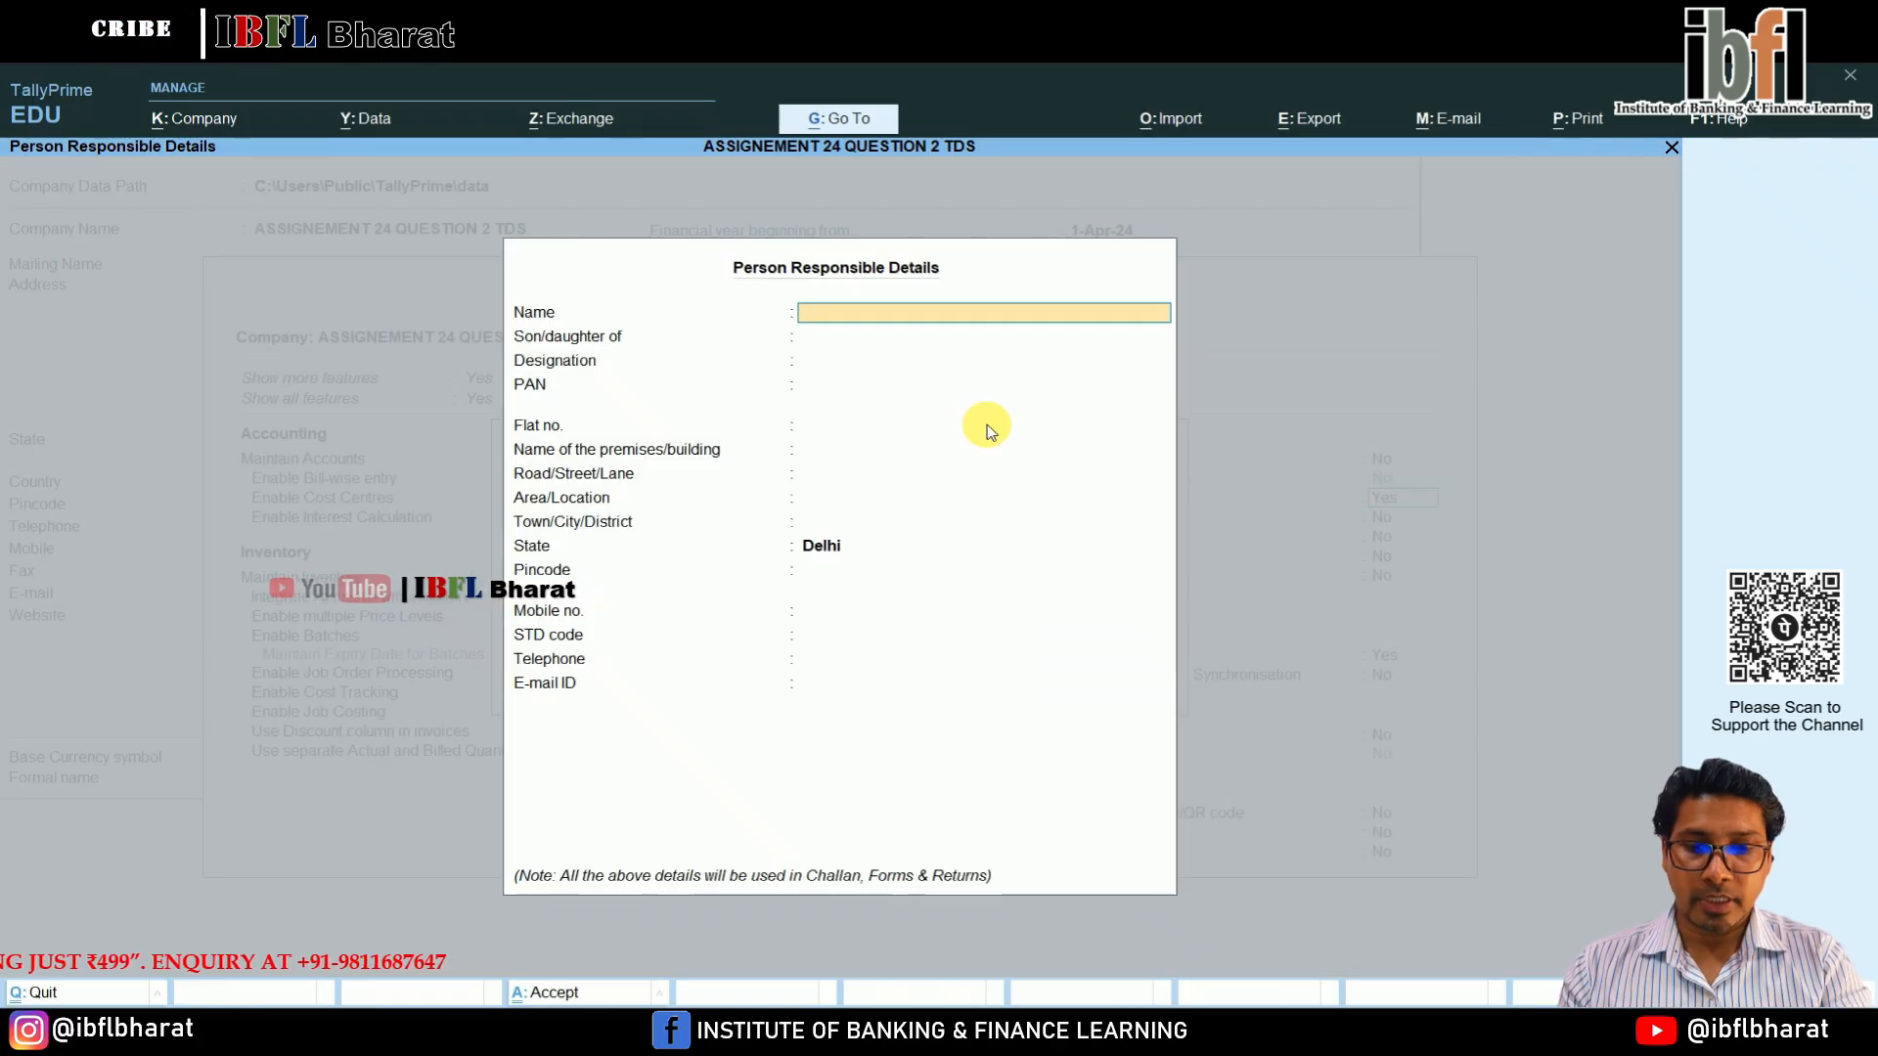
{"action": "type", "text": "Jyoti"}
{"action": "key", "text": "Return"}
{"action": "key", "text": "Return"}
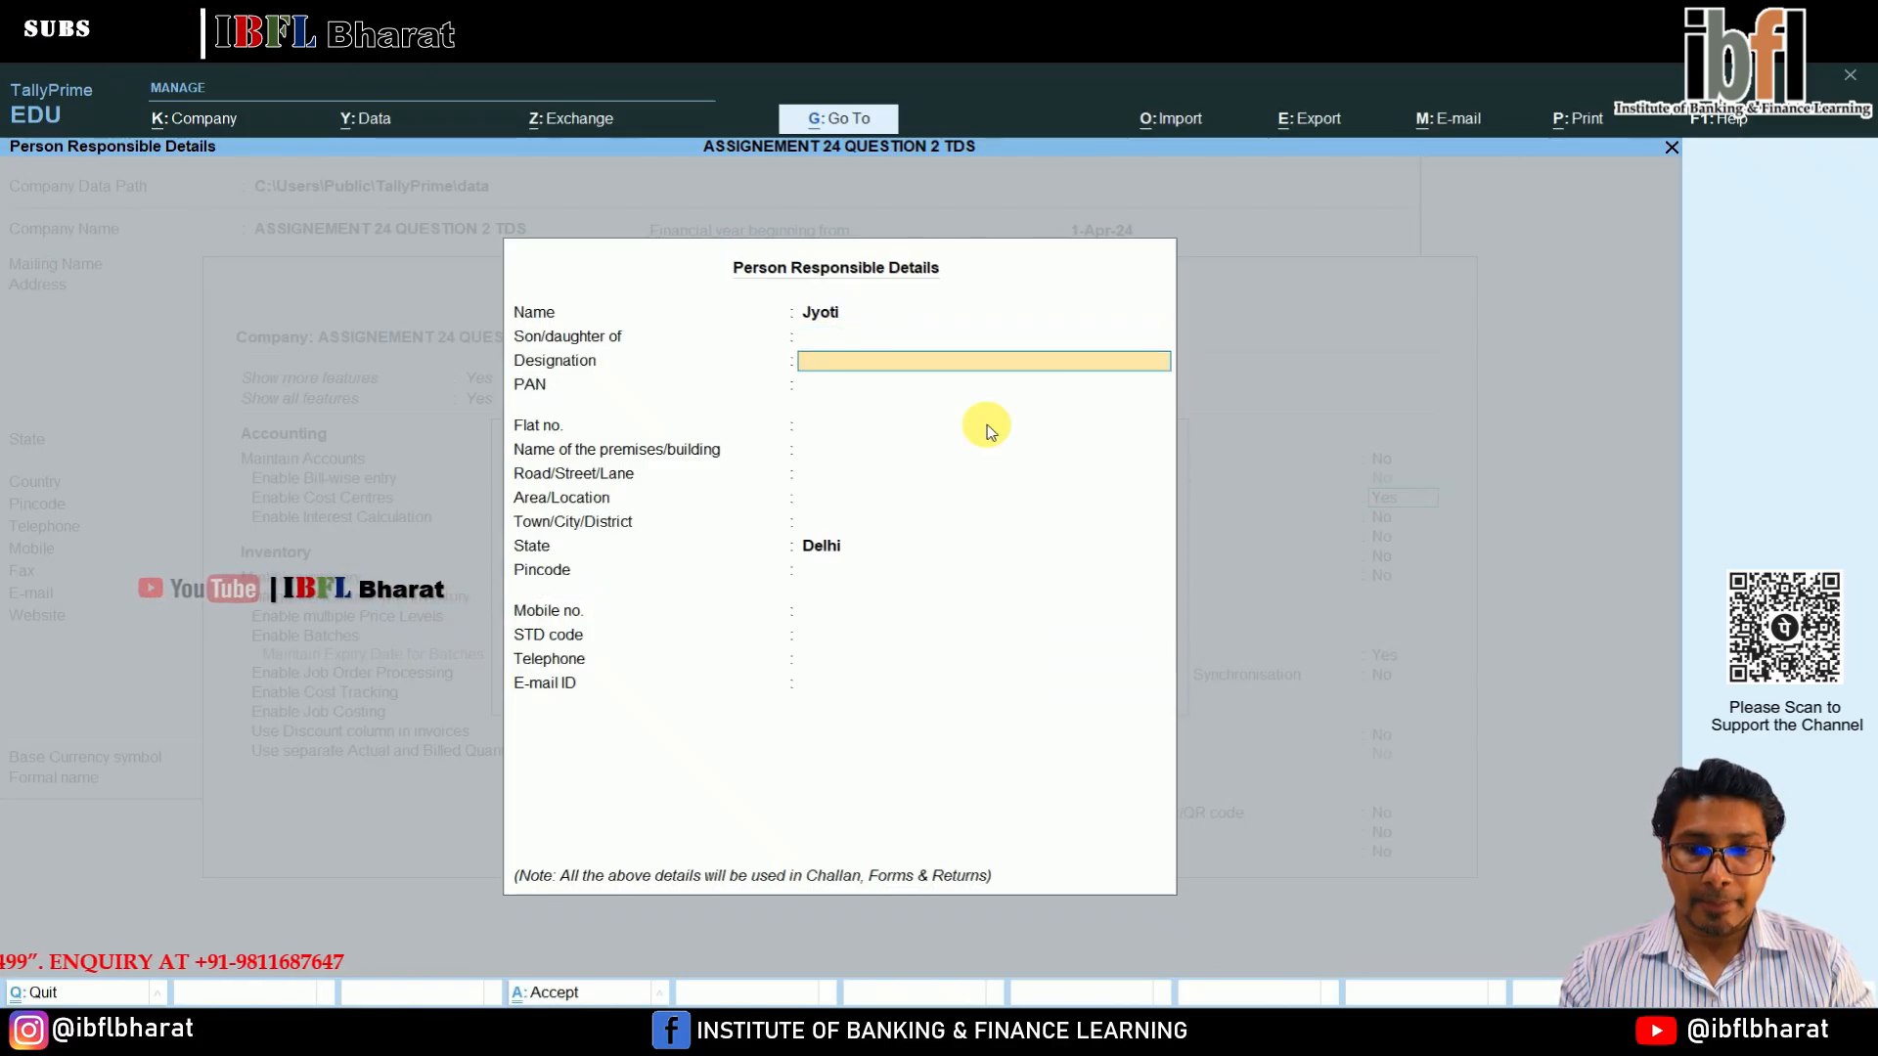
{"action": "type", "text": "Manager"}
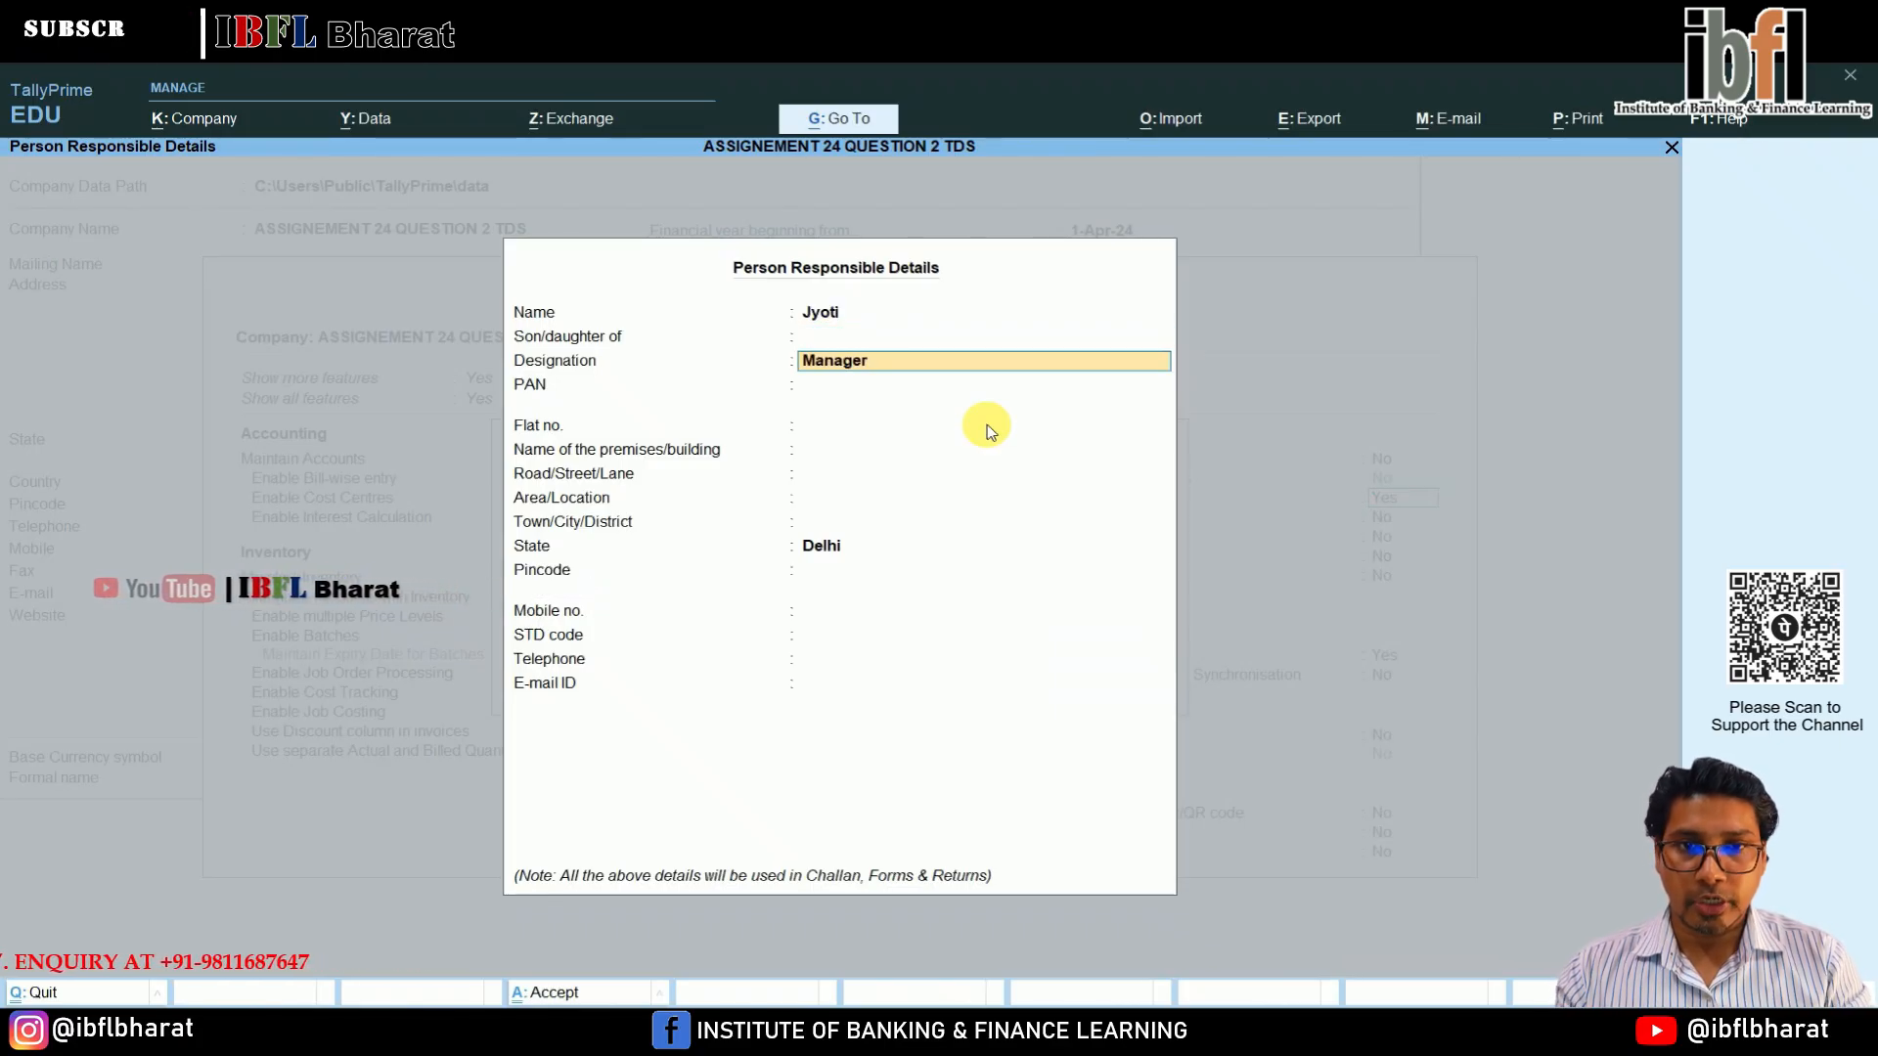
{"action": "key", "text": "Return"}
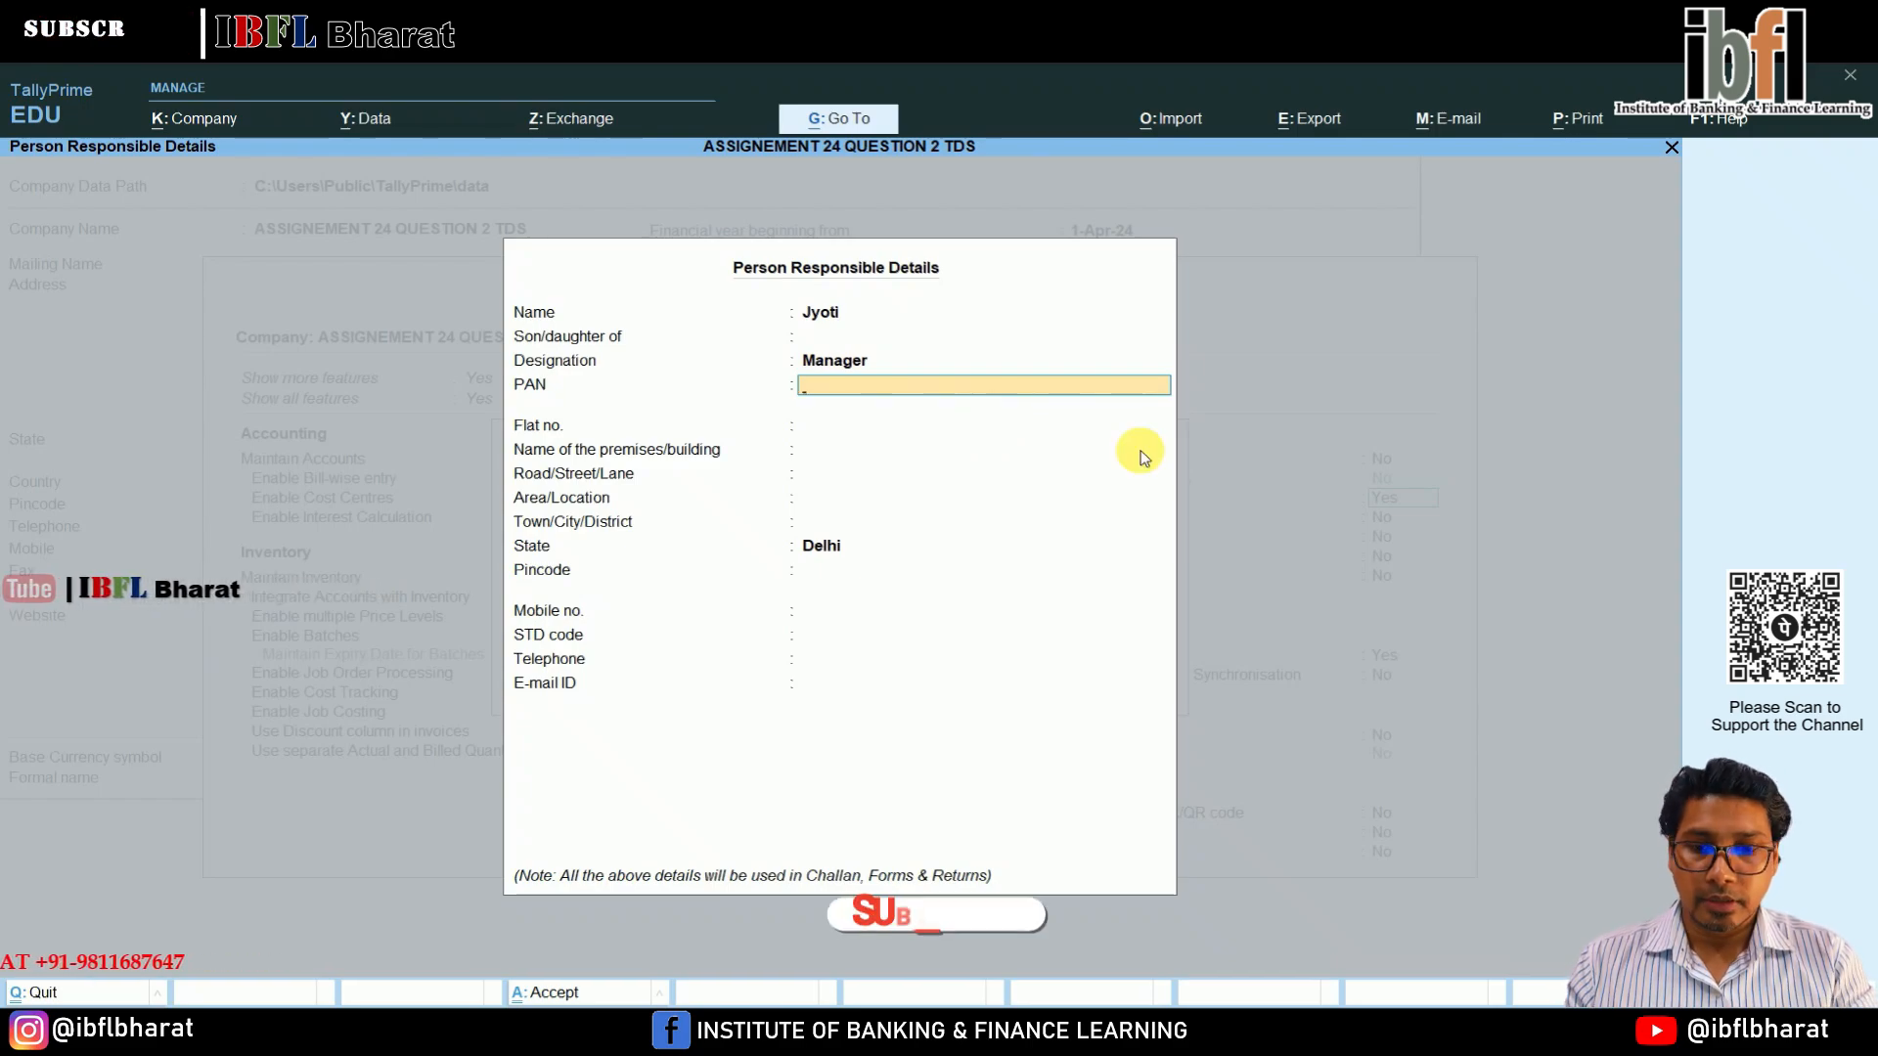
{"action": "type", "text": "AAAFJ7415E"}
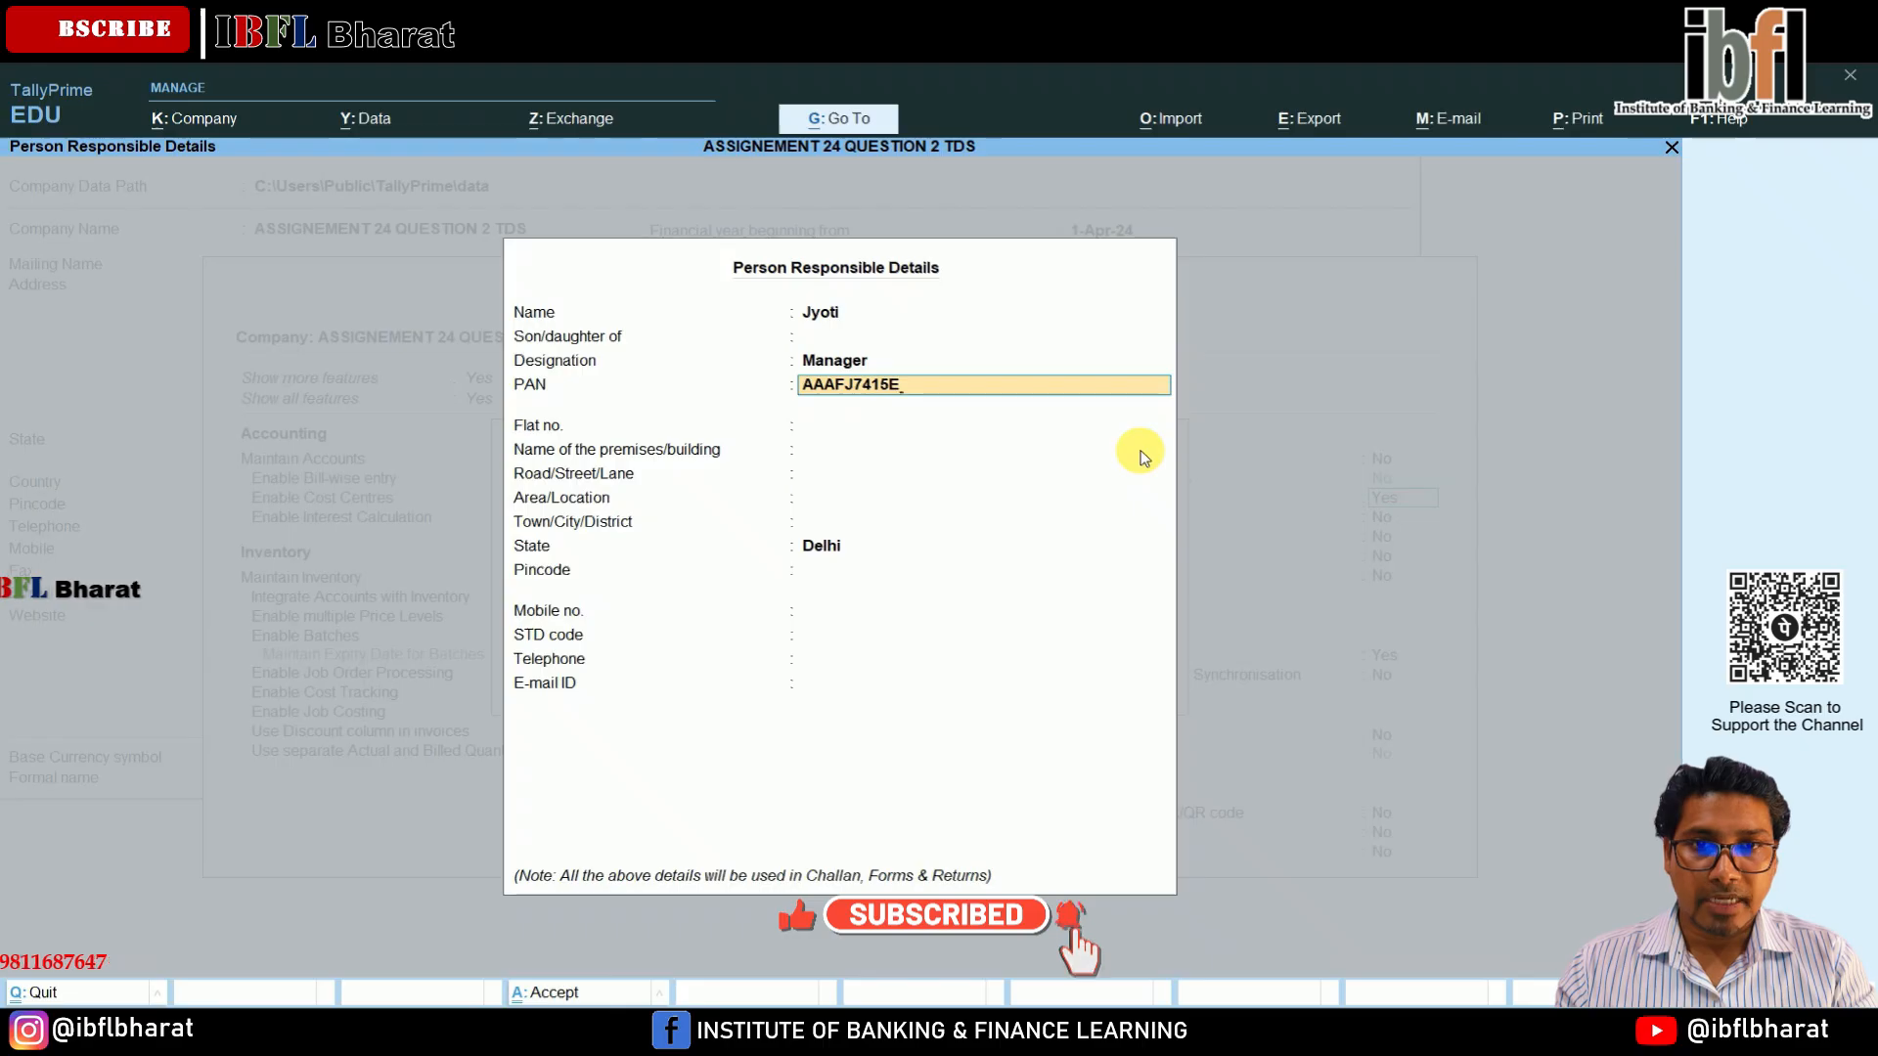
Keep the default state, leave the remaining address and contact fields blank, and accept the person responsible details.
{"action": "key", "text": "Return"}
{"action": "key", "text": "Return"}
{"action": "key", "text": "Return"}
{"action": "key", "text": "Return"}
{"action": "key", "text": "Return"}
{"action": "key", "text": "Return"}
{"action": "key", "text": "Return"}
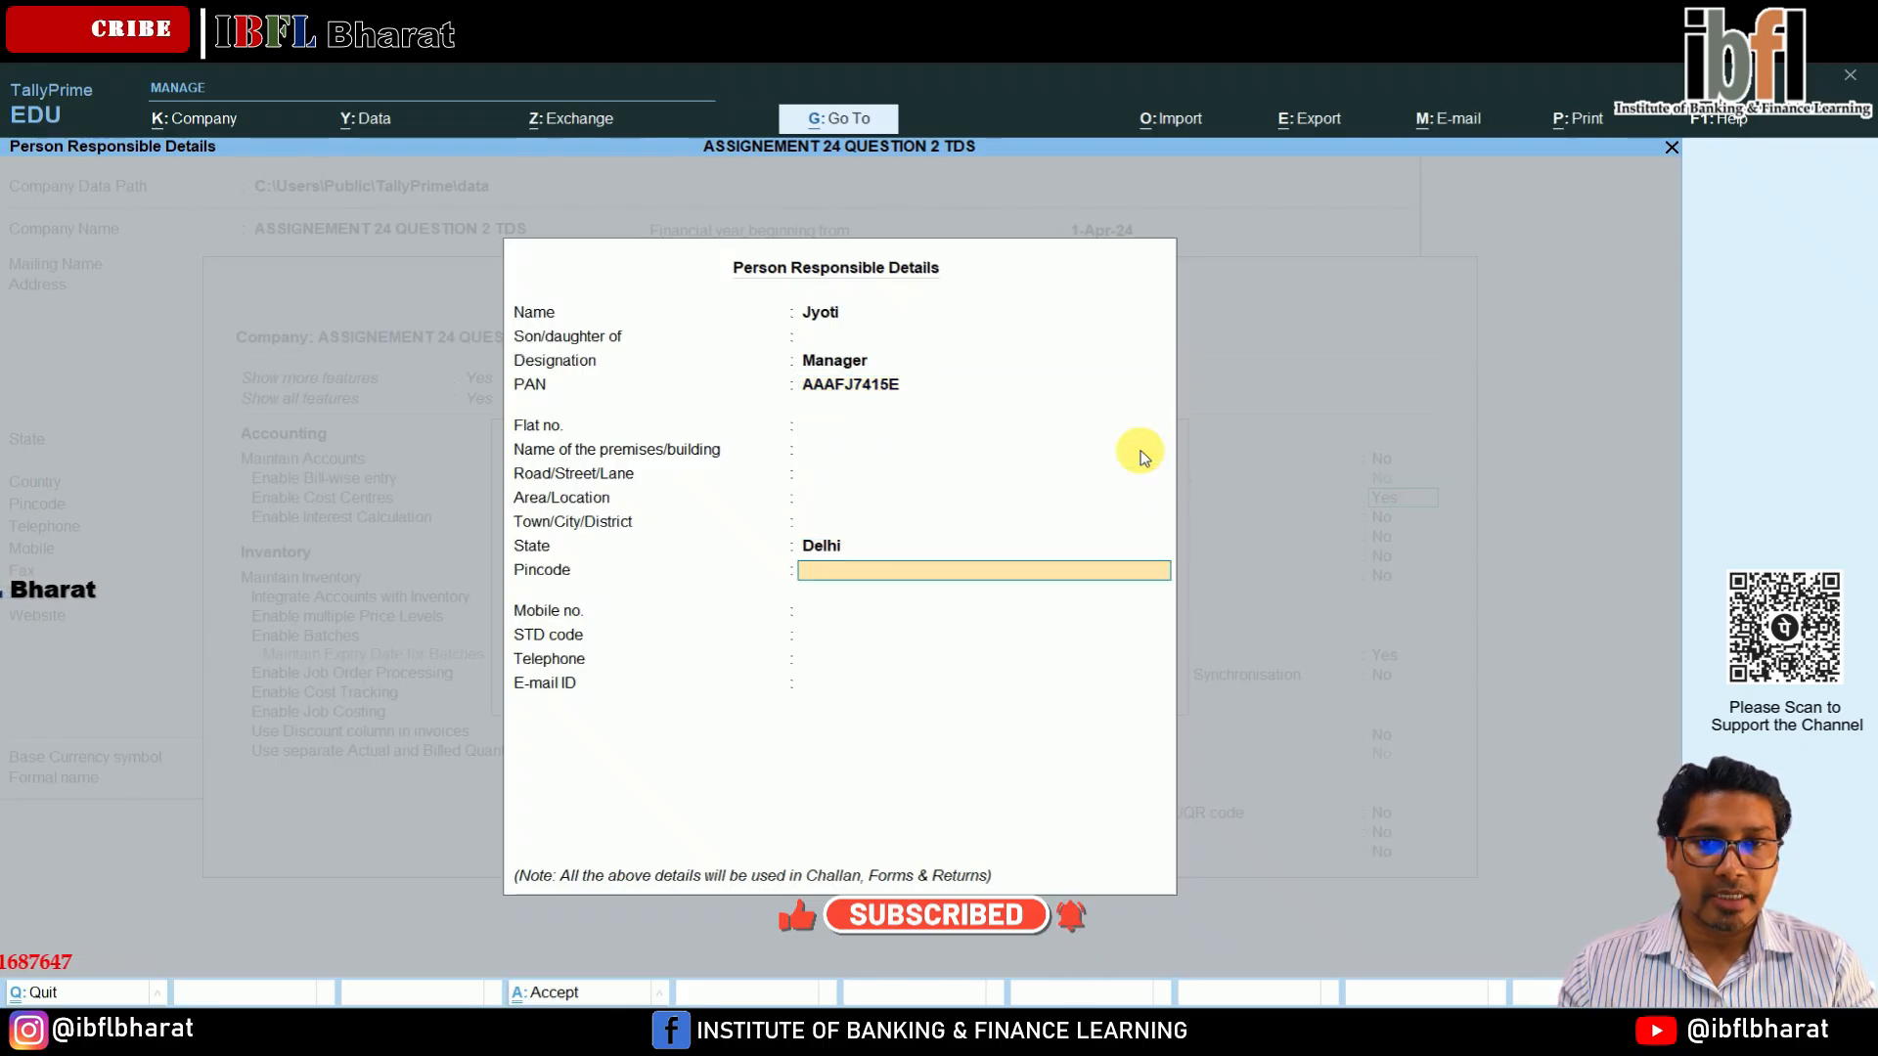
{"action": "key", "text": "Return"}
{"action": "key", "text": "Return"}
{"action": "key", "text": "Return"}
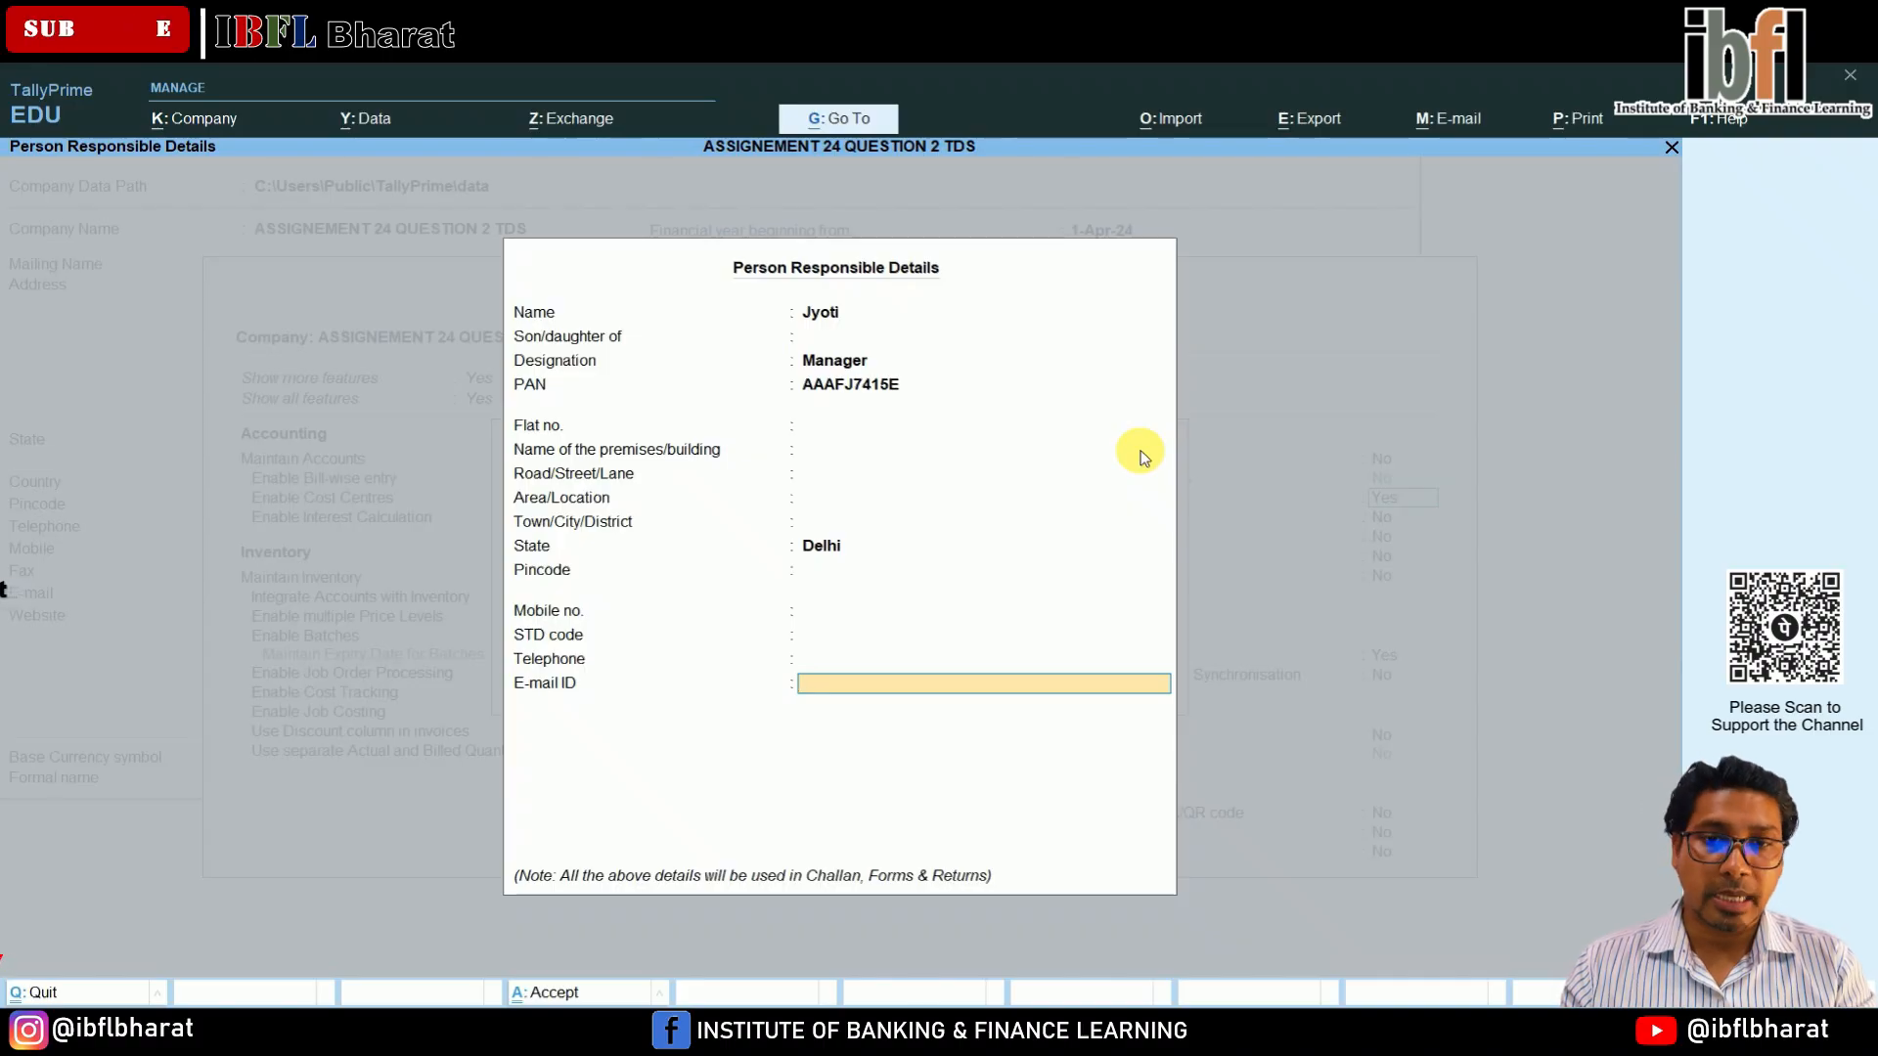
{"action": "key", "text": "Return"}
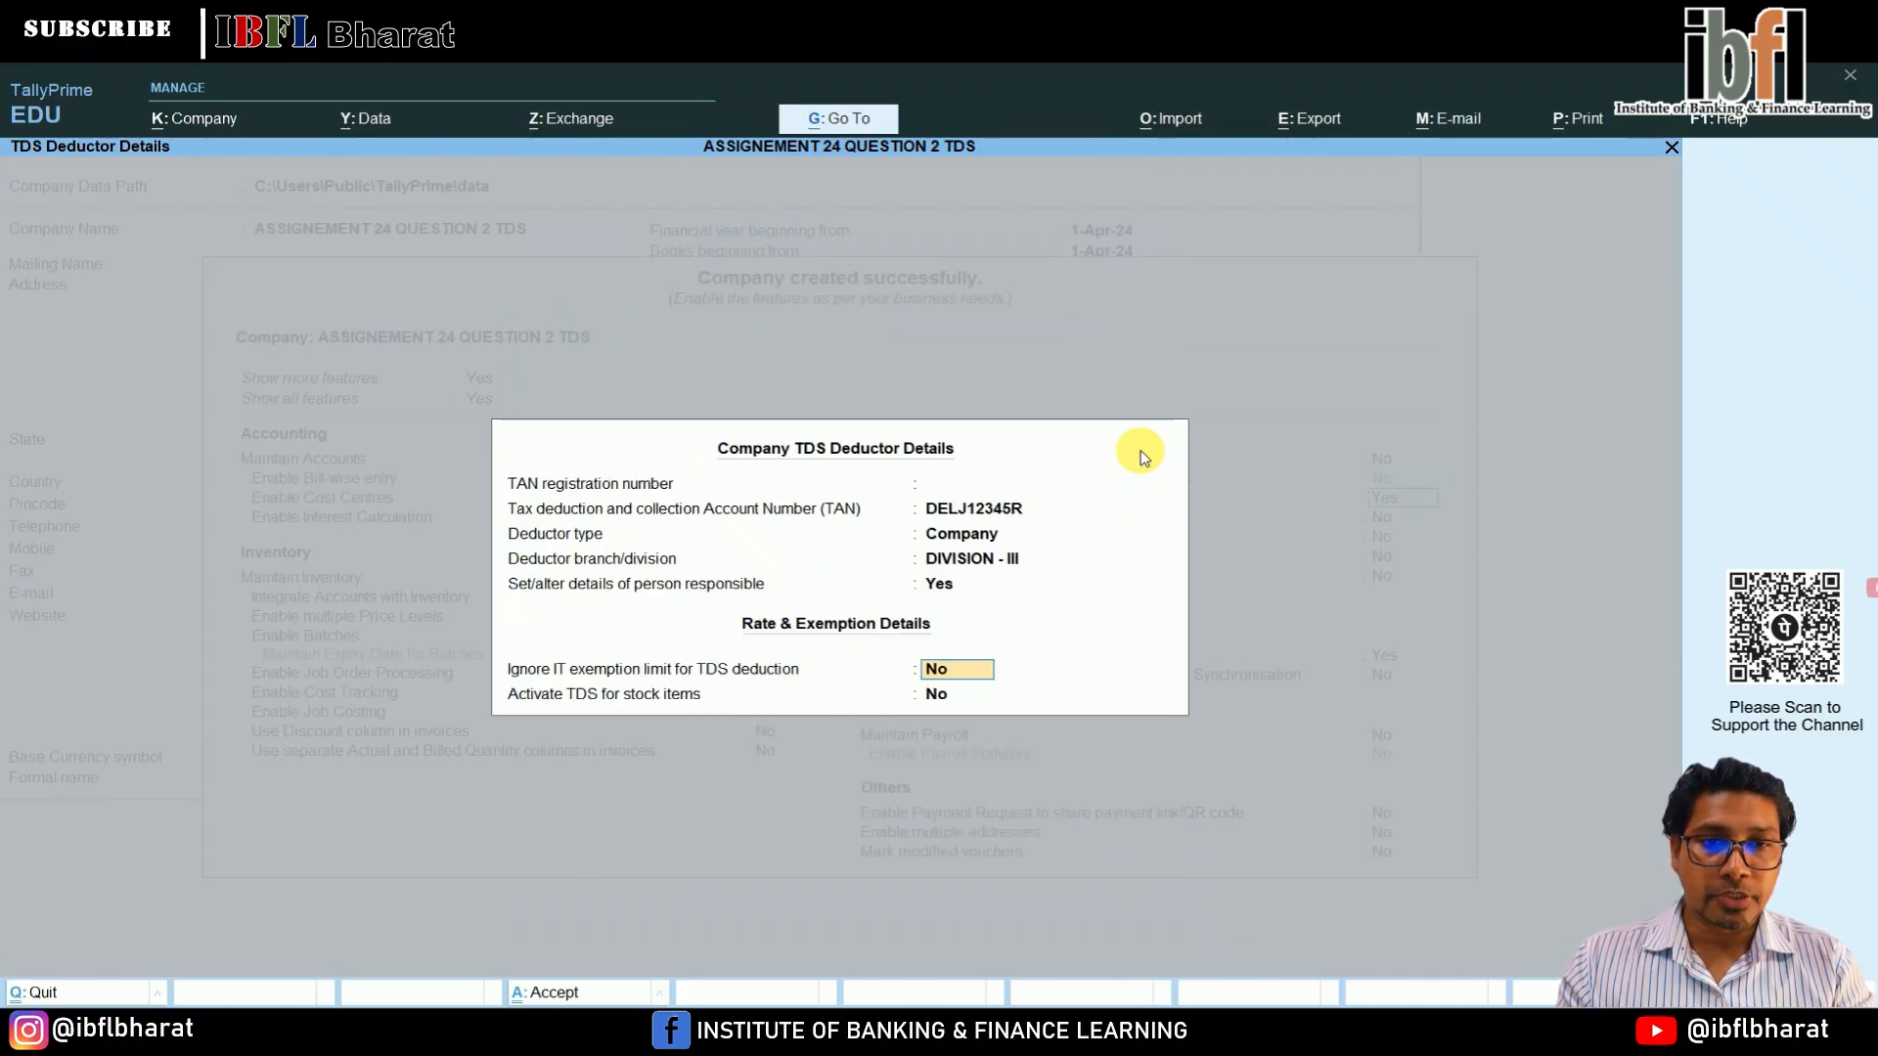
Keep both TDS rate and exemption options at No, leave TCS disabled, and save the company features.
{"action": "key", "text": "Return"}
{"action": "key", "text": "Return"}
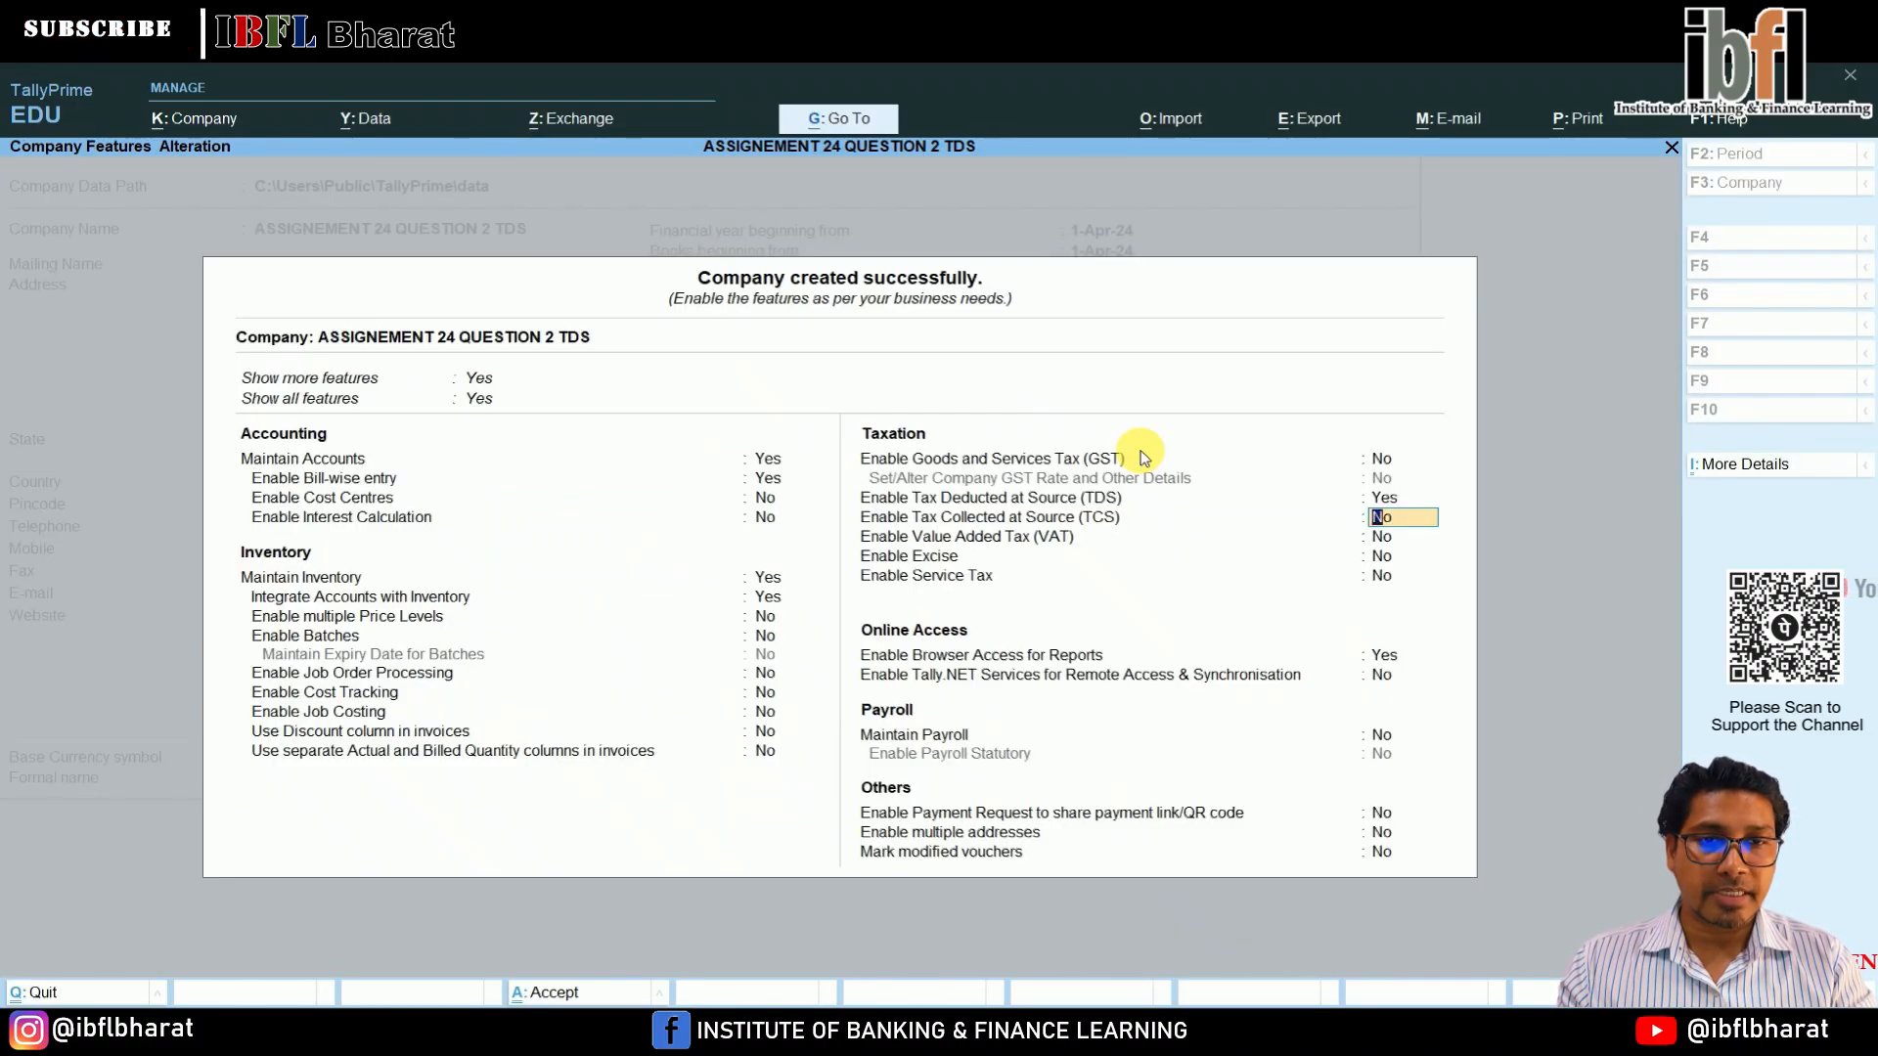
{"action": "key", "text": "Return"}
{"action": "key", "text": "ctrl+a"}
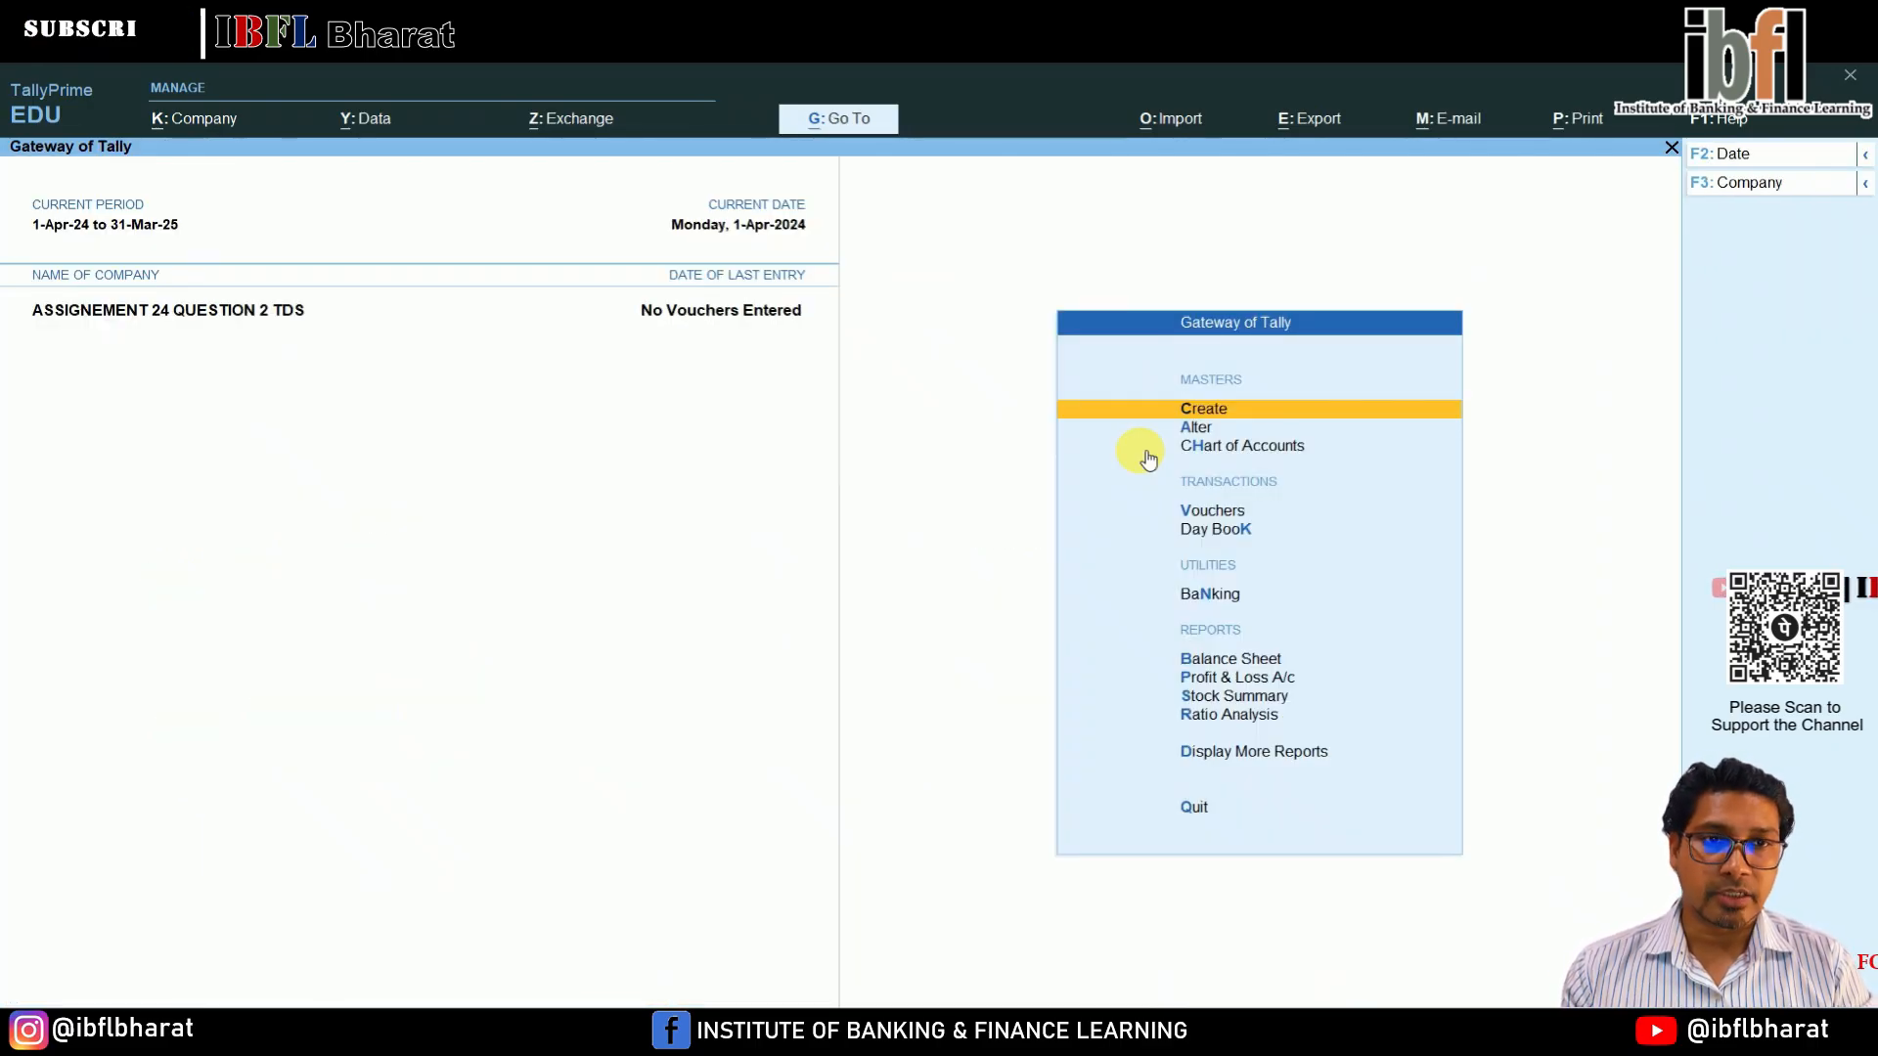
Start a new TDS Nature of Payments master and name it Rent of Land & Building.
{"action": "key", "text": "Return"}
{"action": "key", "text": "Down"}
{"action": "key", "text": "Down"}
{"action": "key", "text": "Down"}
{"action": "key", "text": "Down"}
{"action": "key", "text": "Down"}
{"action": "key", "text": "Down"}
{"action": "key", "text": "Down"}
{"action": "key", "text": "Down"}
{"action": "key", "text": "Down"}
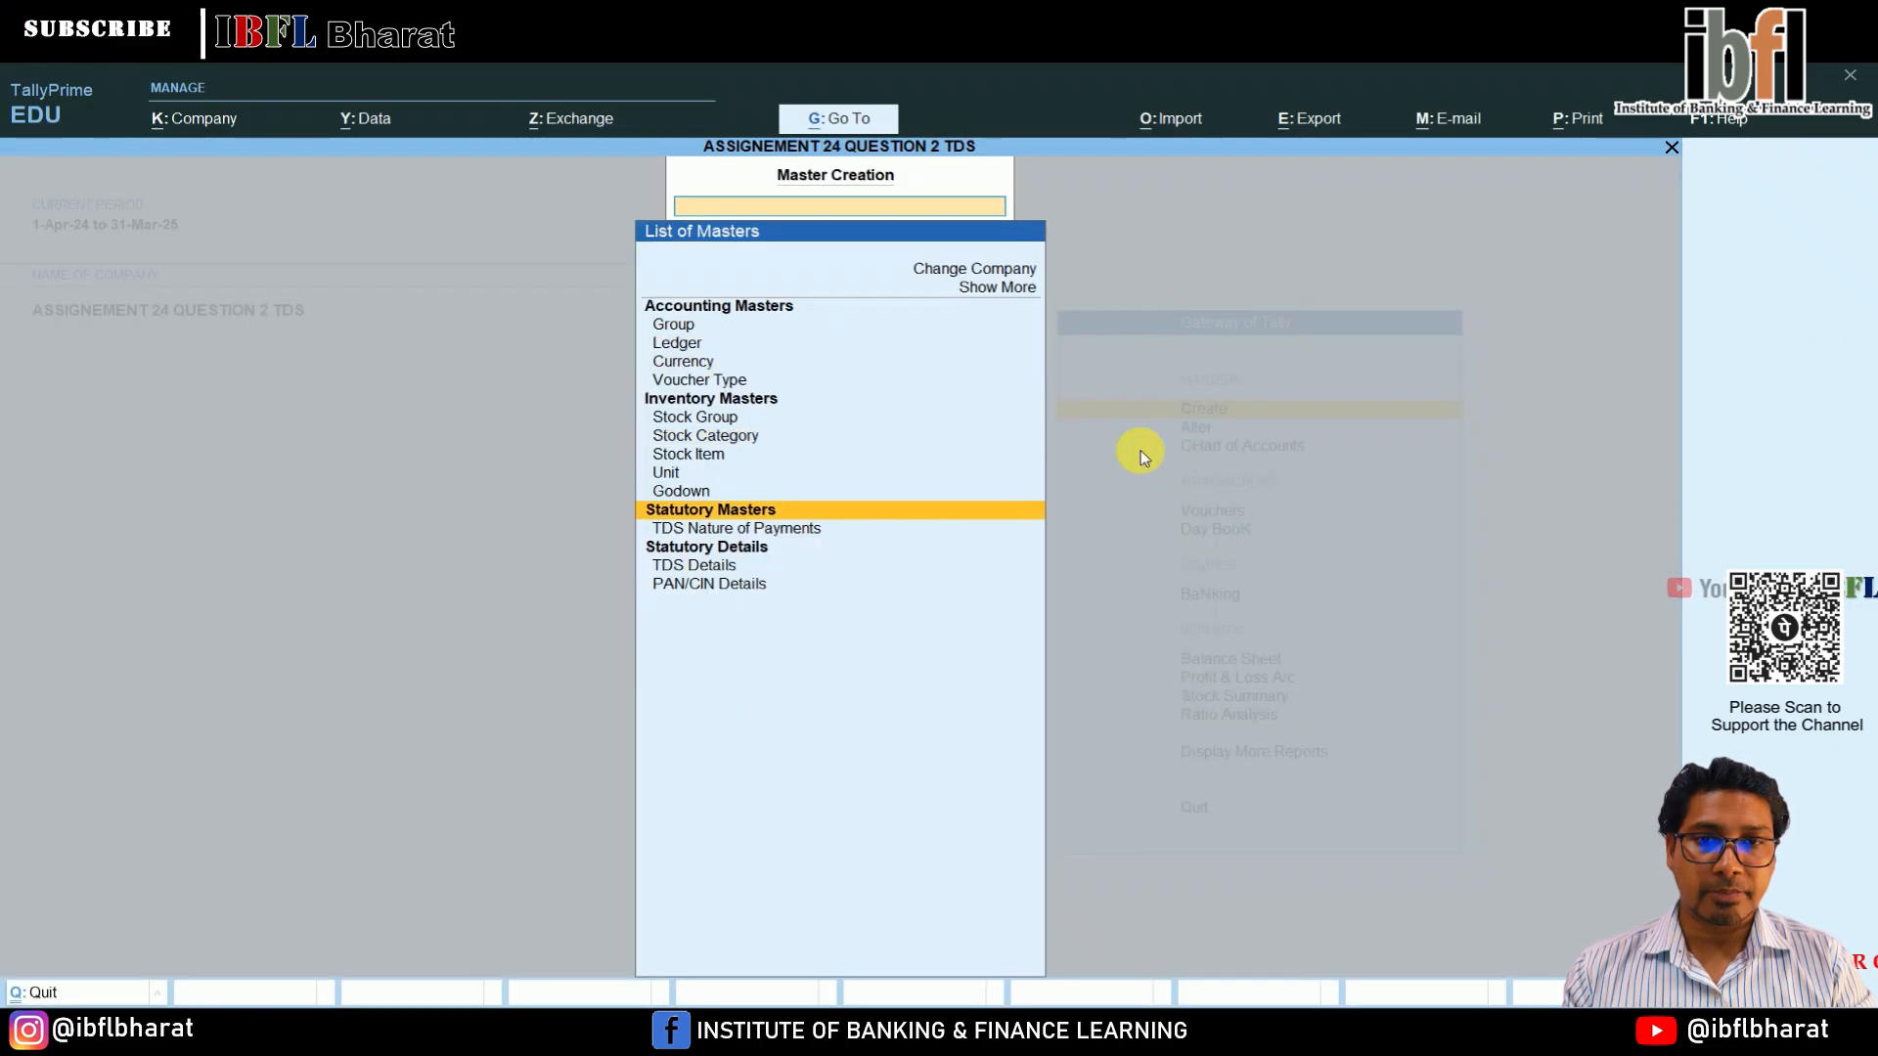
{"action": "key", "text": "Return"}
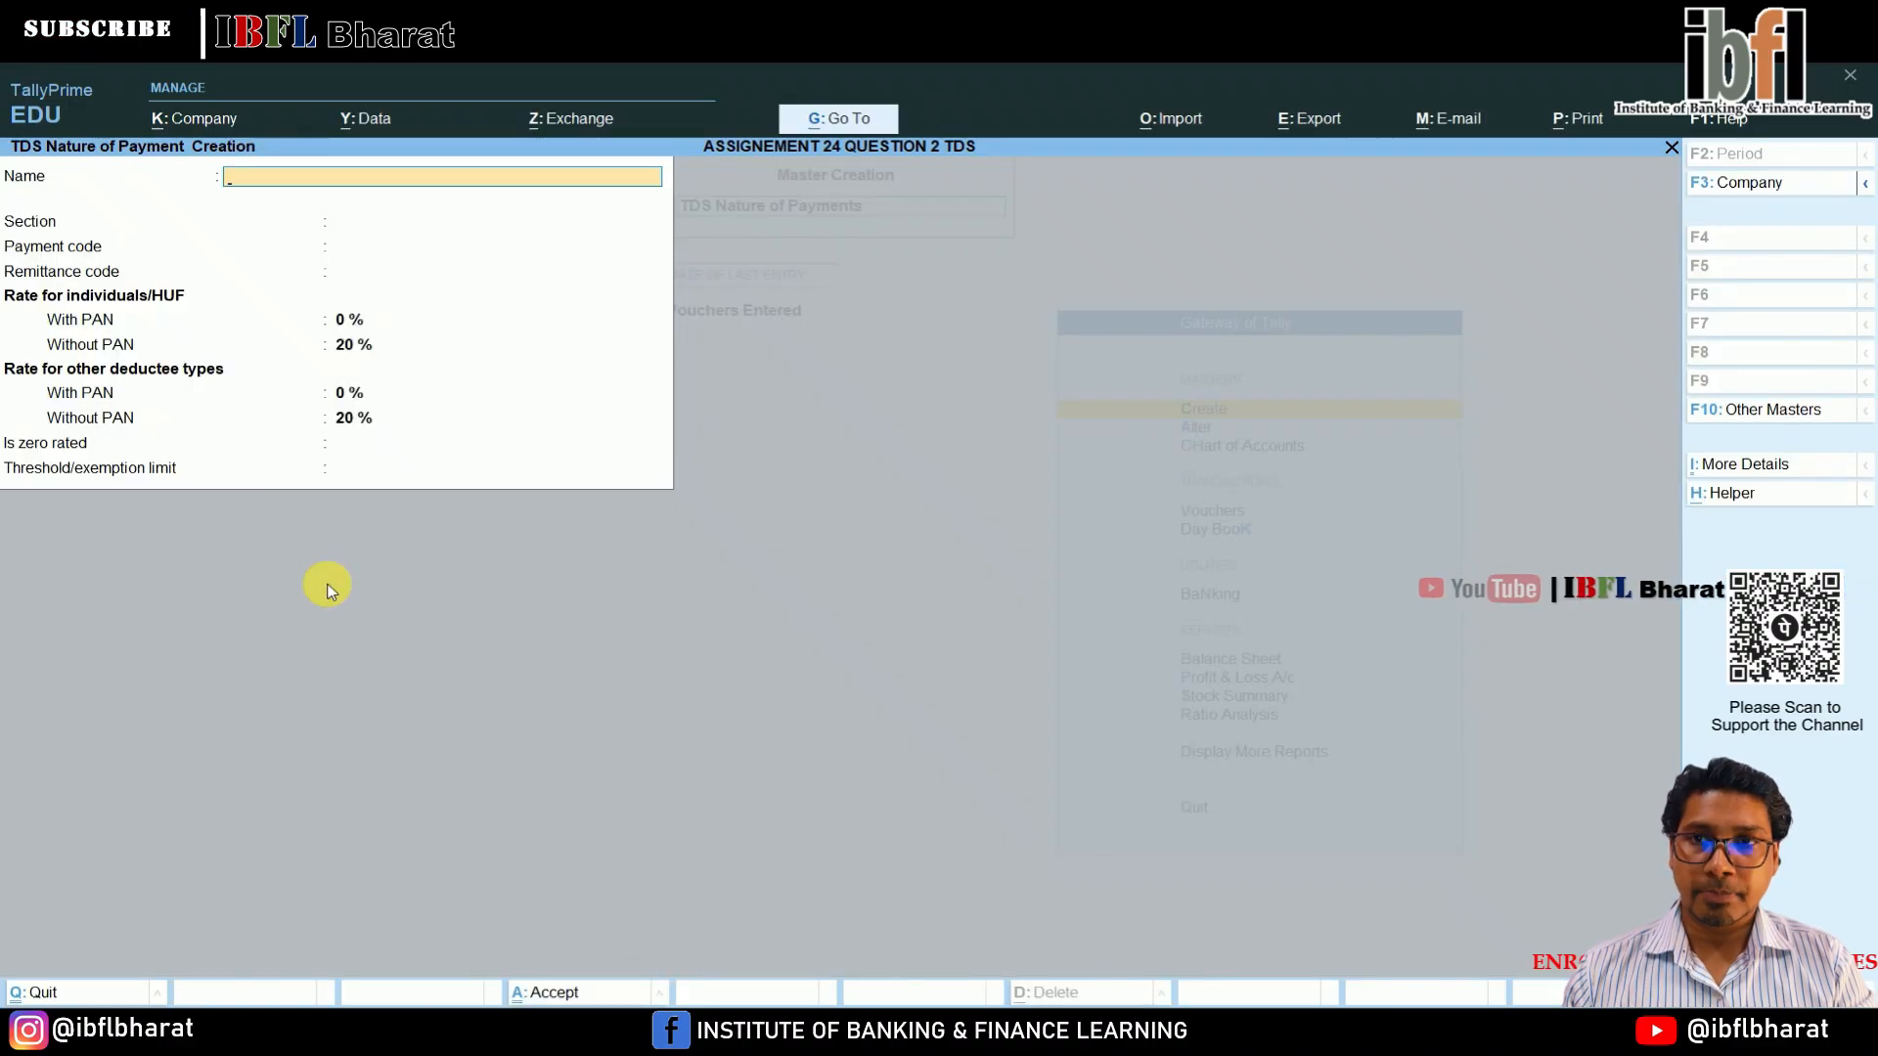
{"action": "type", "text": "Rent of Land & Building"}
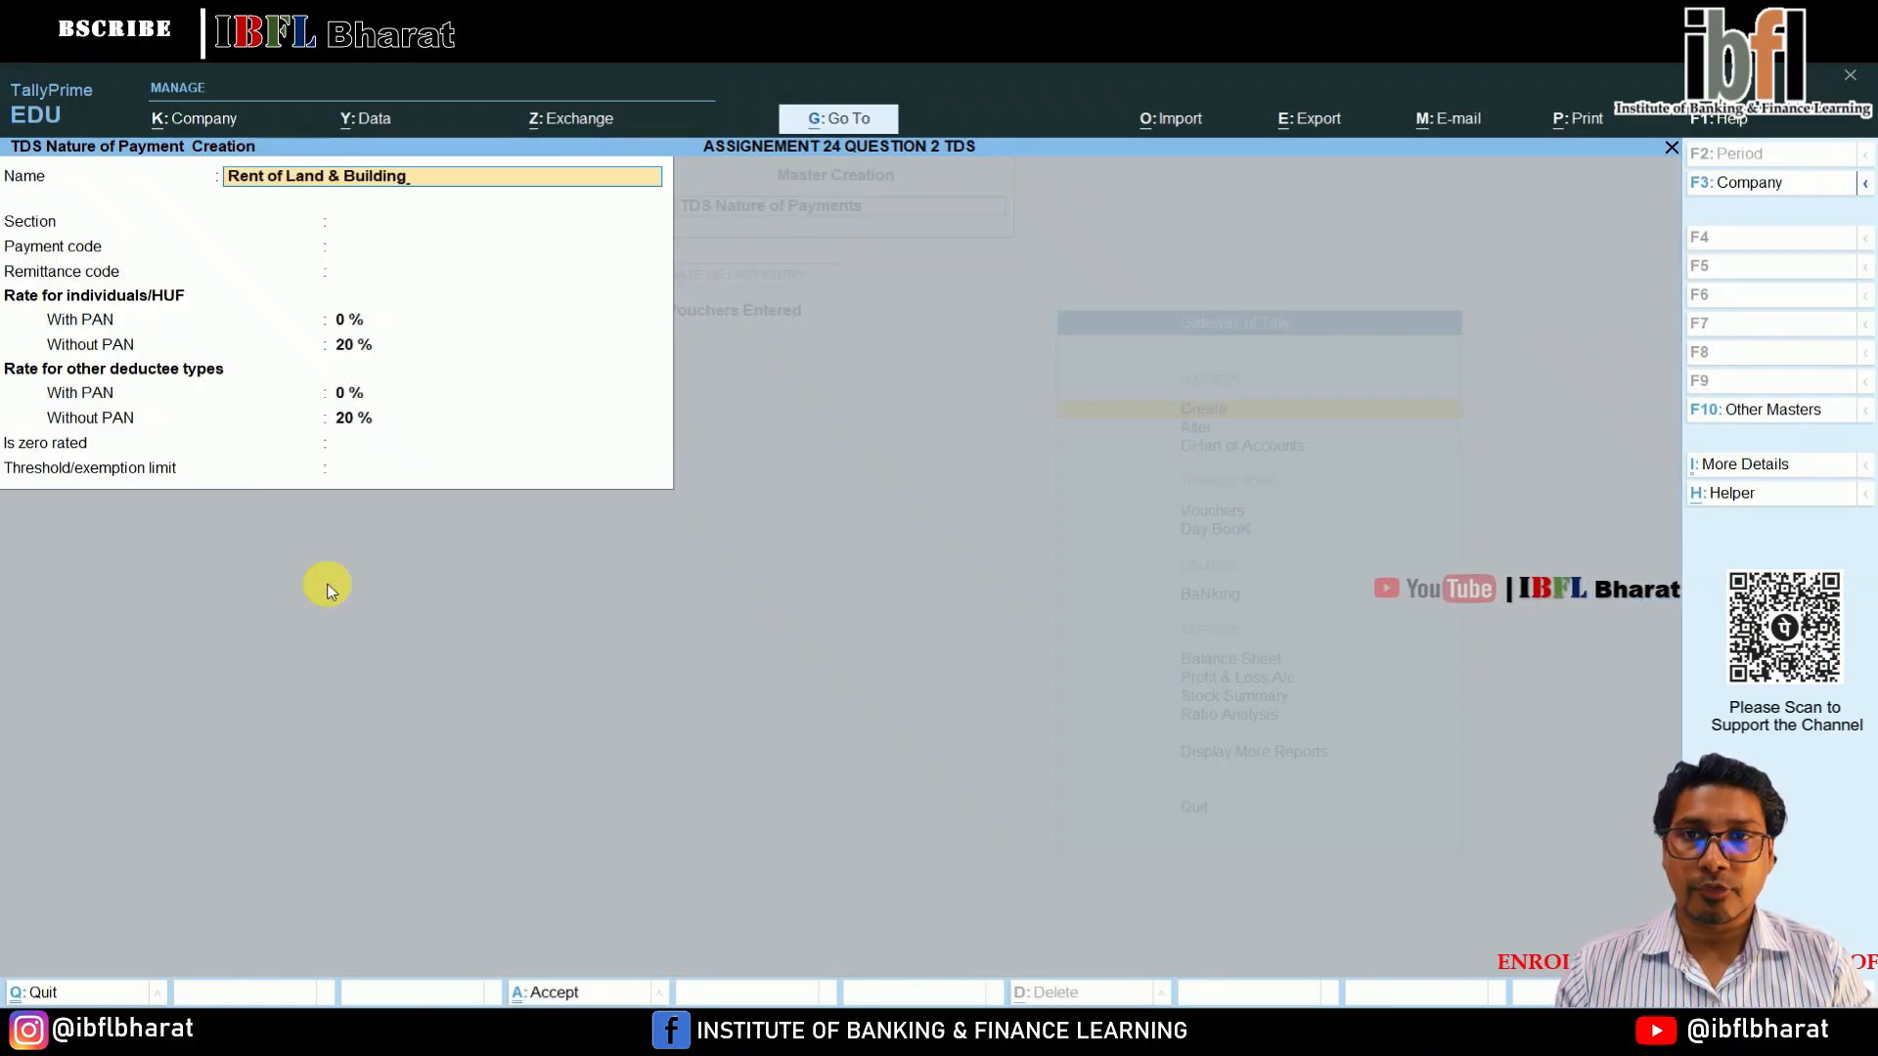
{"action": "key", "text": "Return"}
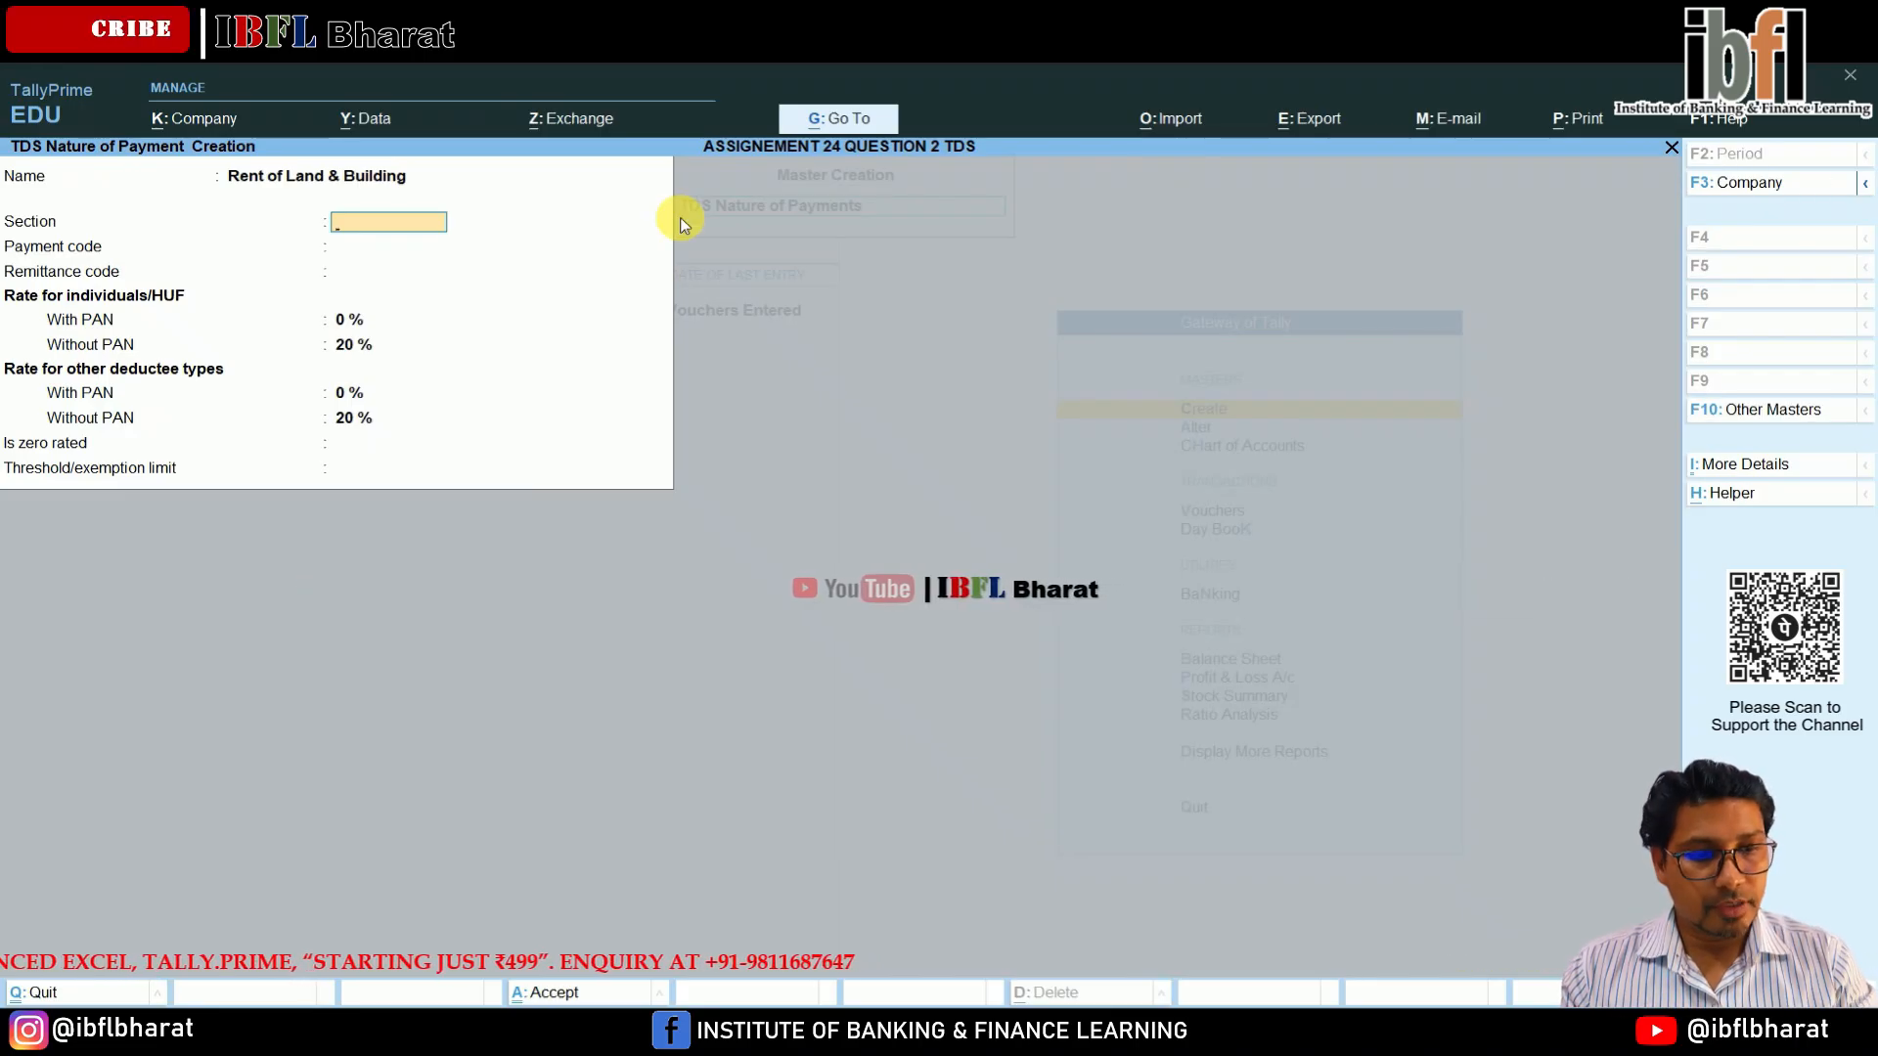
Set the rent nature of payment's section to 194I and both its payment code and remittance code to 94I.
{"action": "type", "text": "194"}
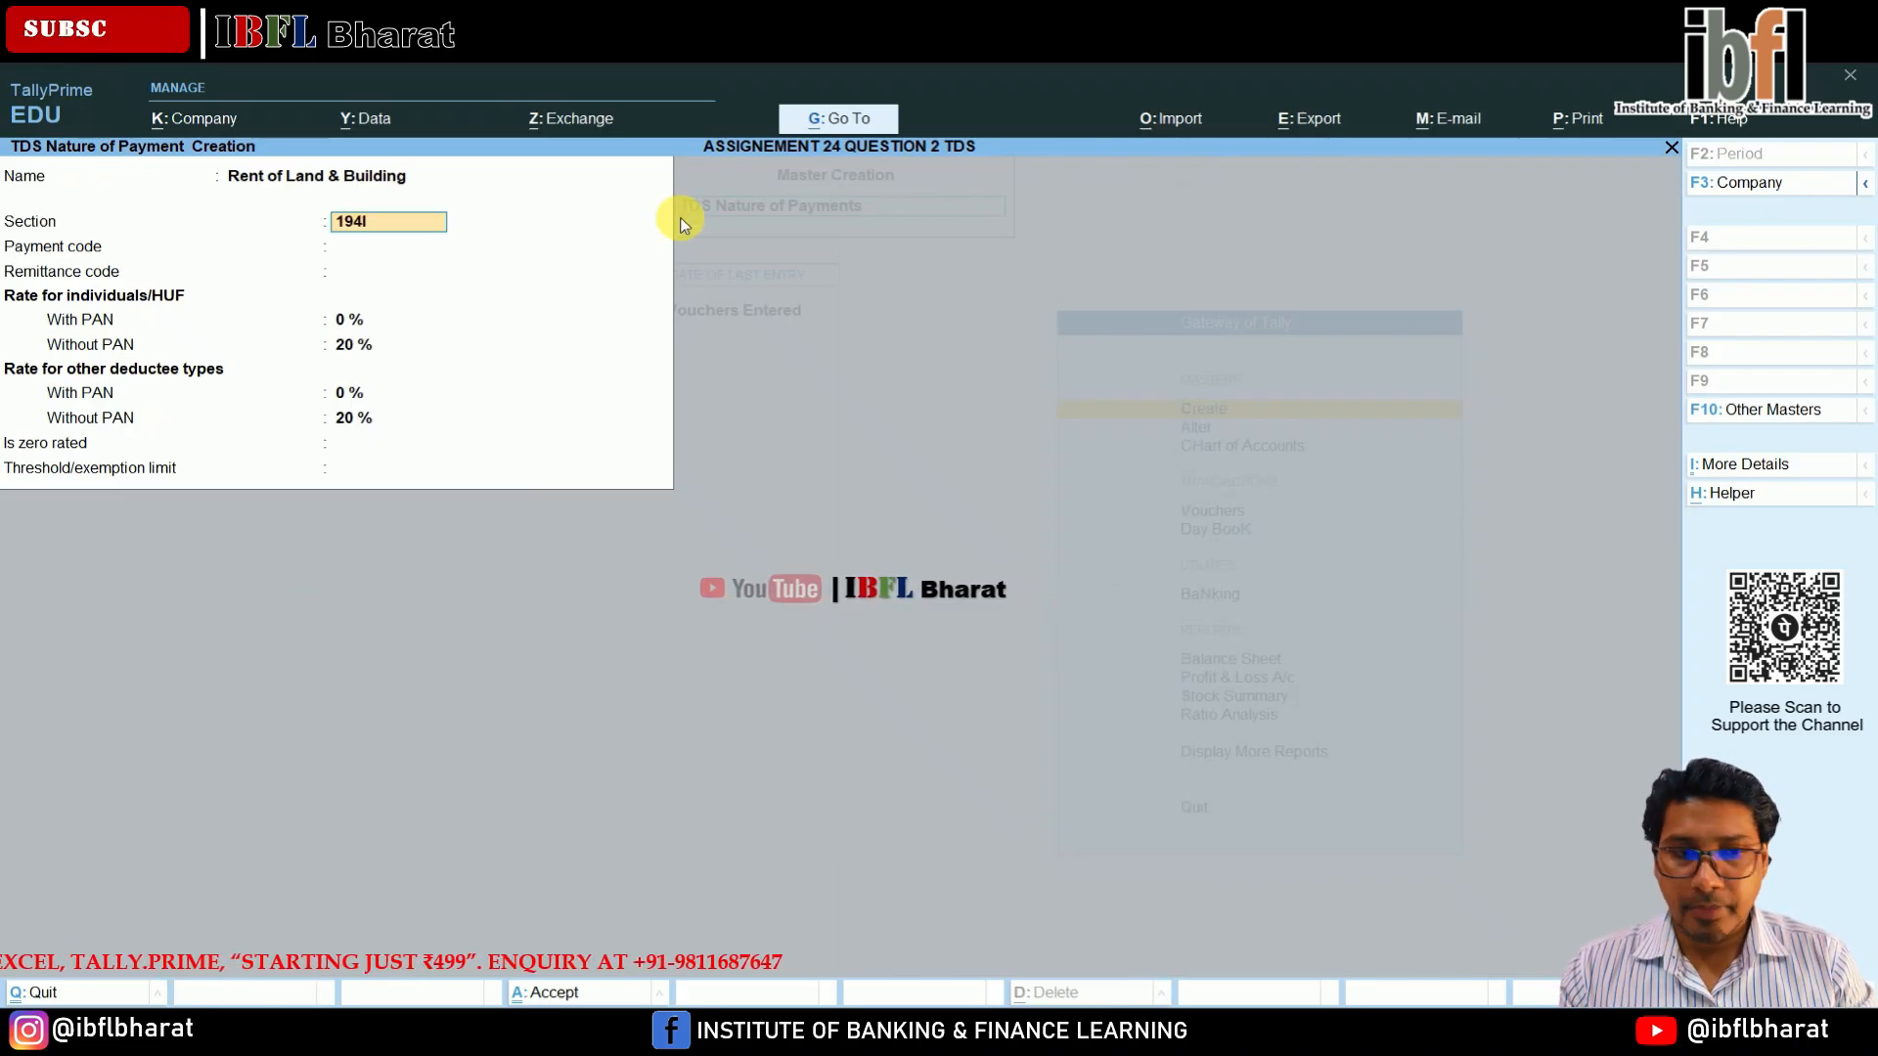
{"action": "type", "text": "I"}
{"action": "key", "text": "Return"}
{"action": "type", "text": "94I"}
{"action": "key", "text": "Return"}
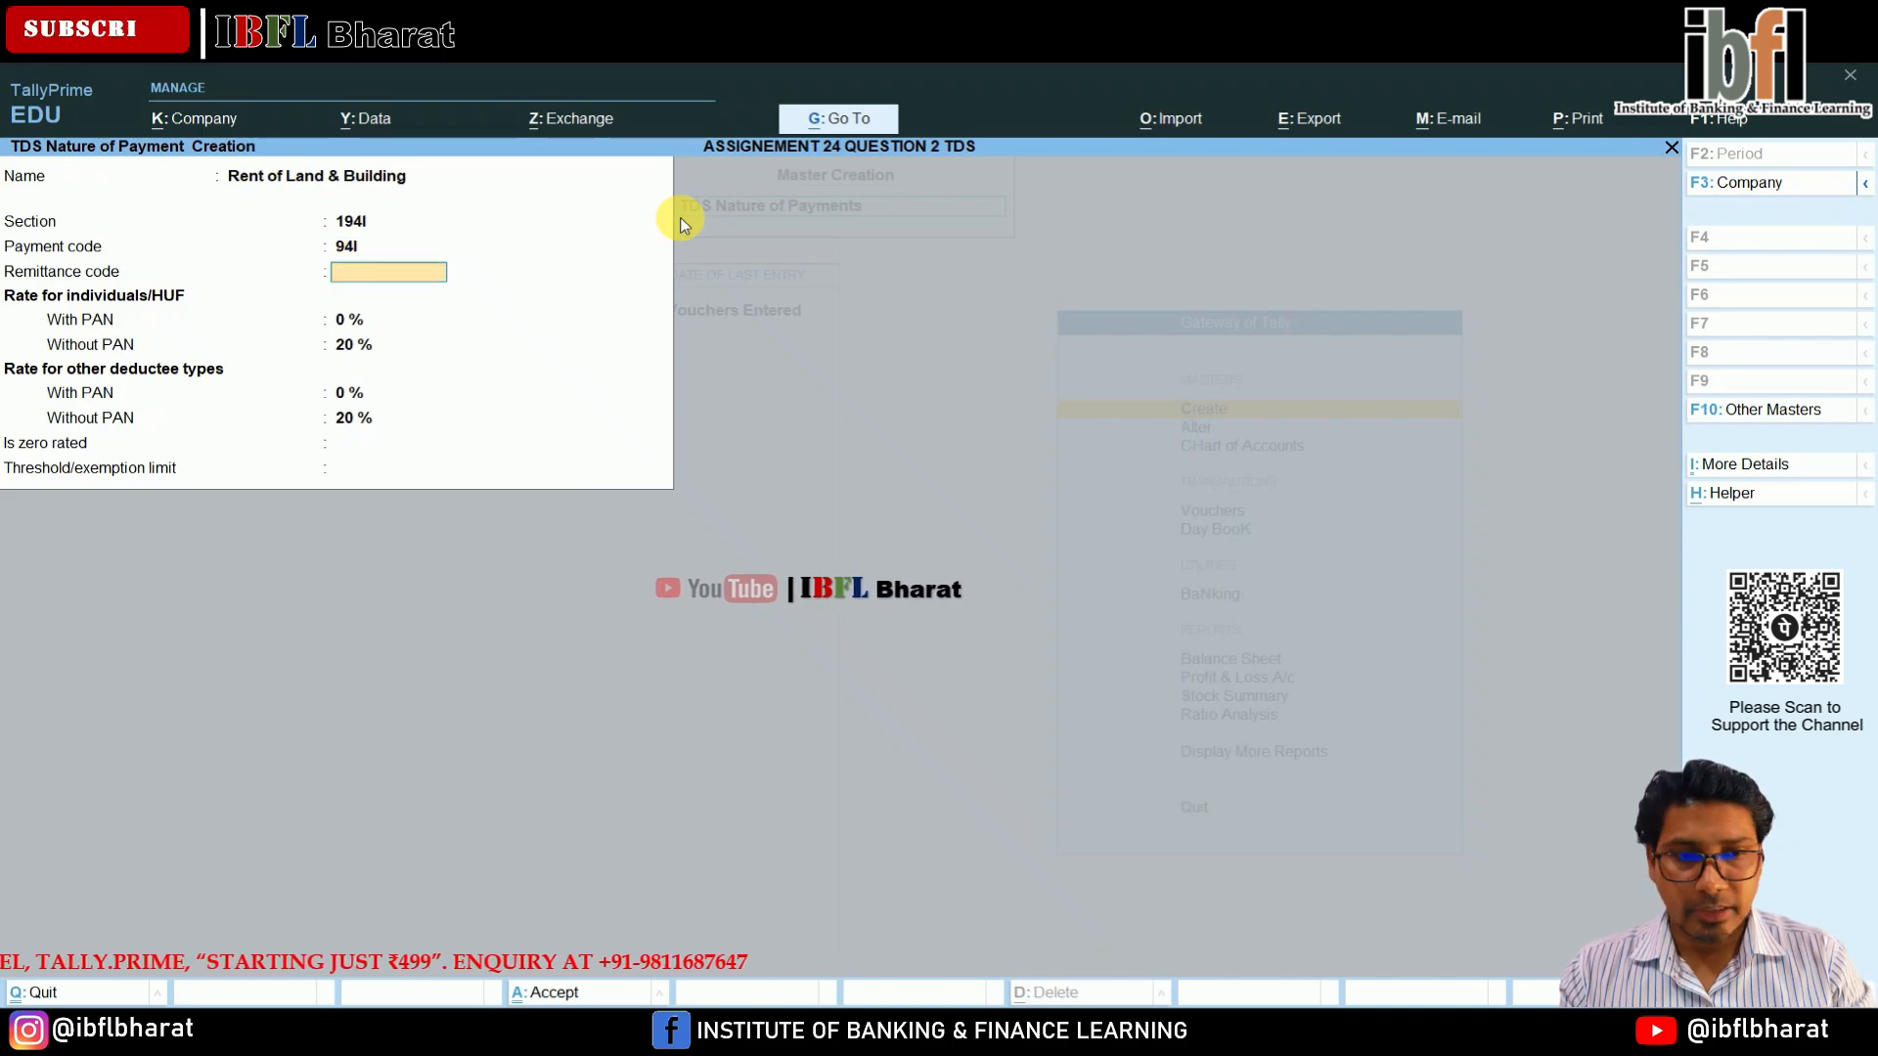
{"action": "type", "text": "94I"}
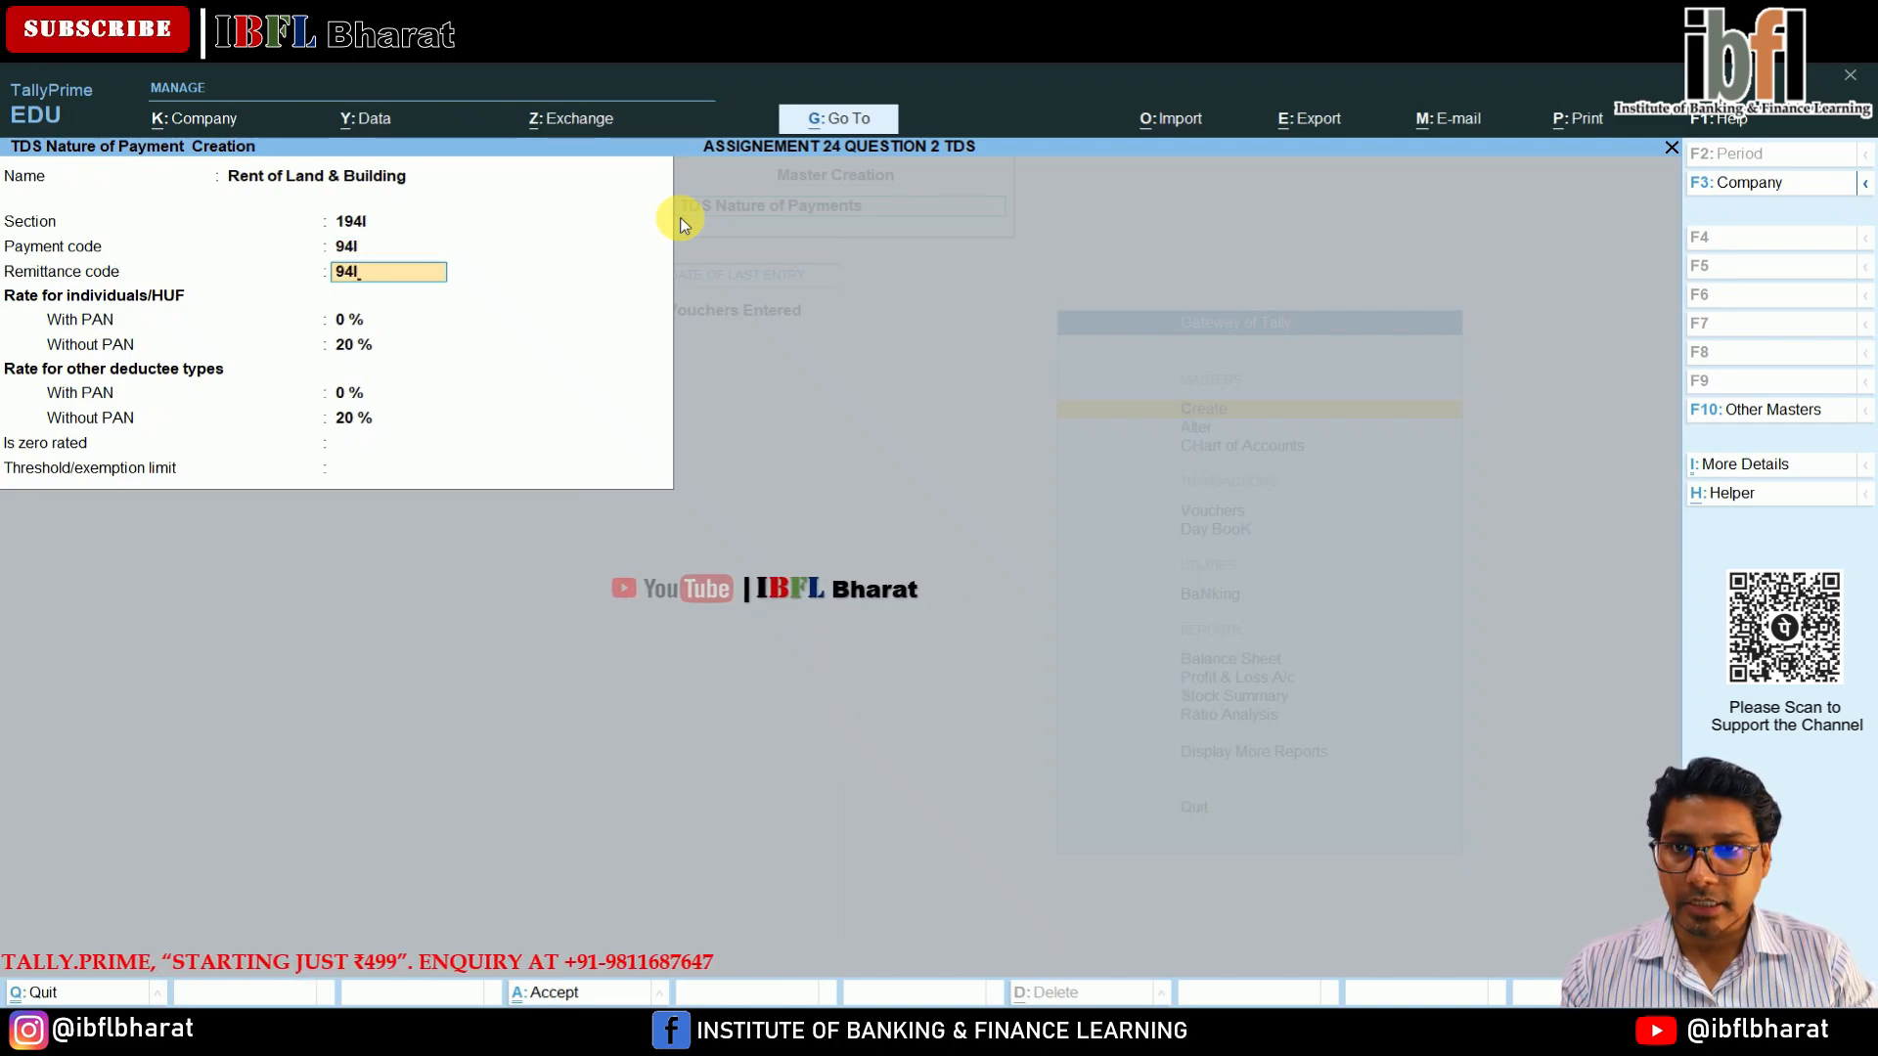
{"action": "key", "text": "Return"}
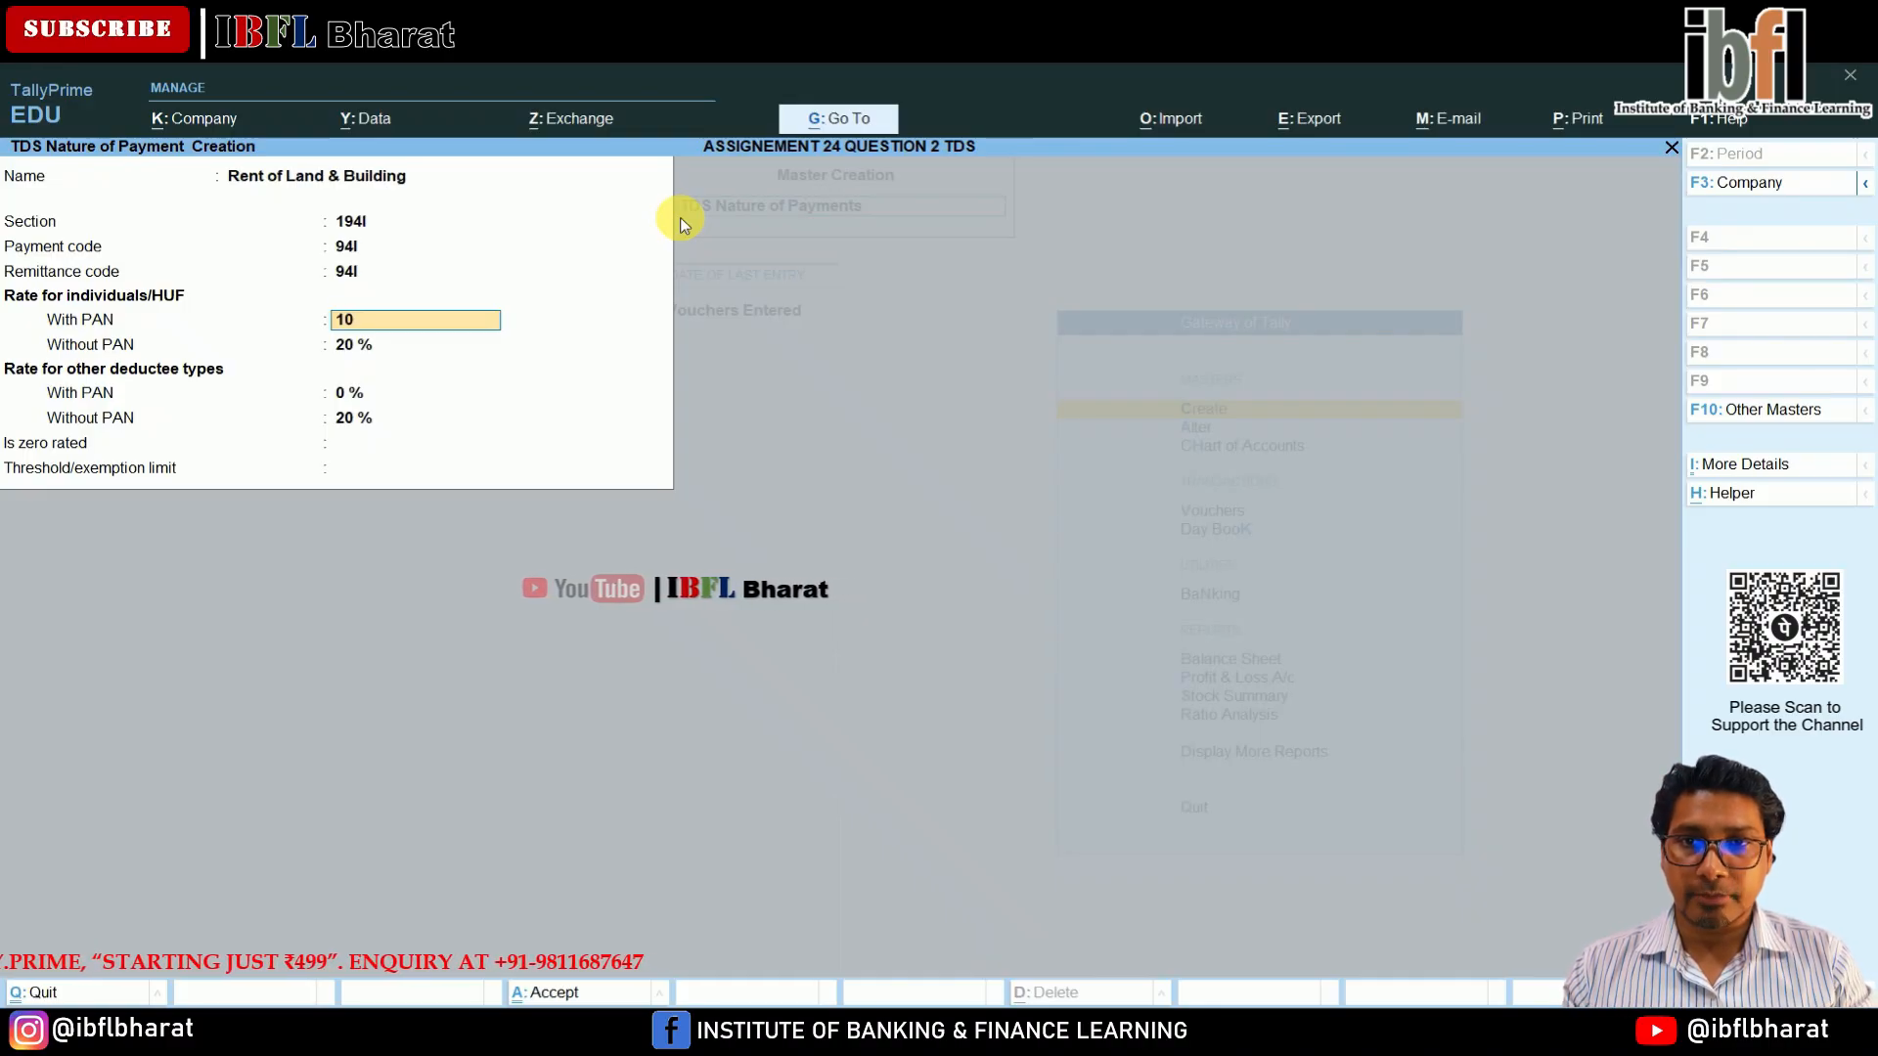
Set the With PAN rate to 10%, keep 20% without PAN, leave the threshold limit blank, and save the rent master.
{"action": "key", "text": "Return"}
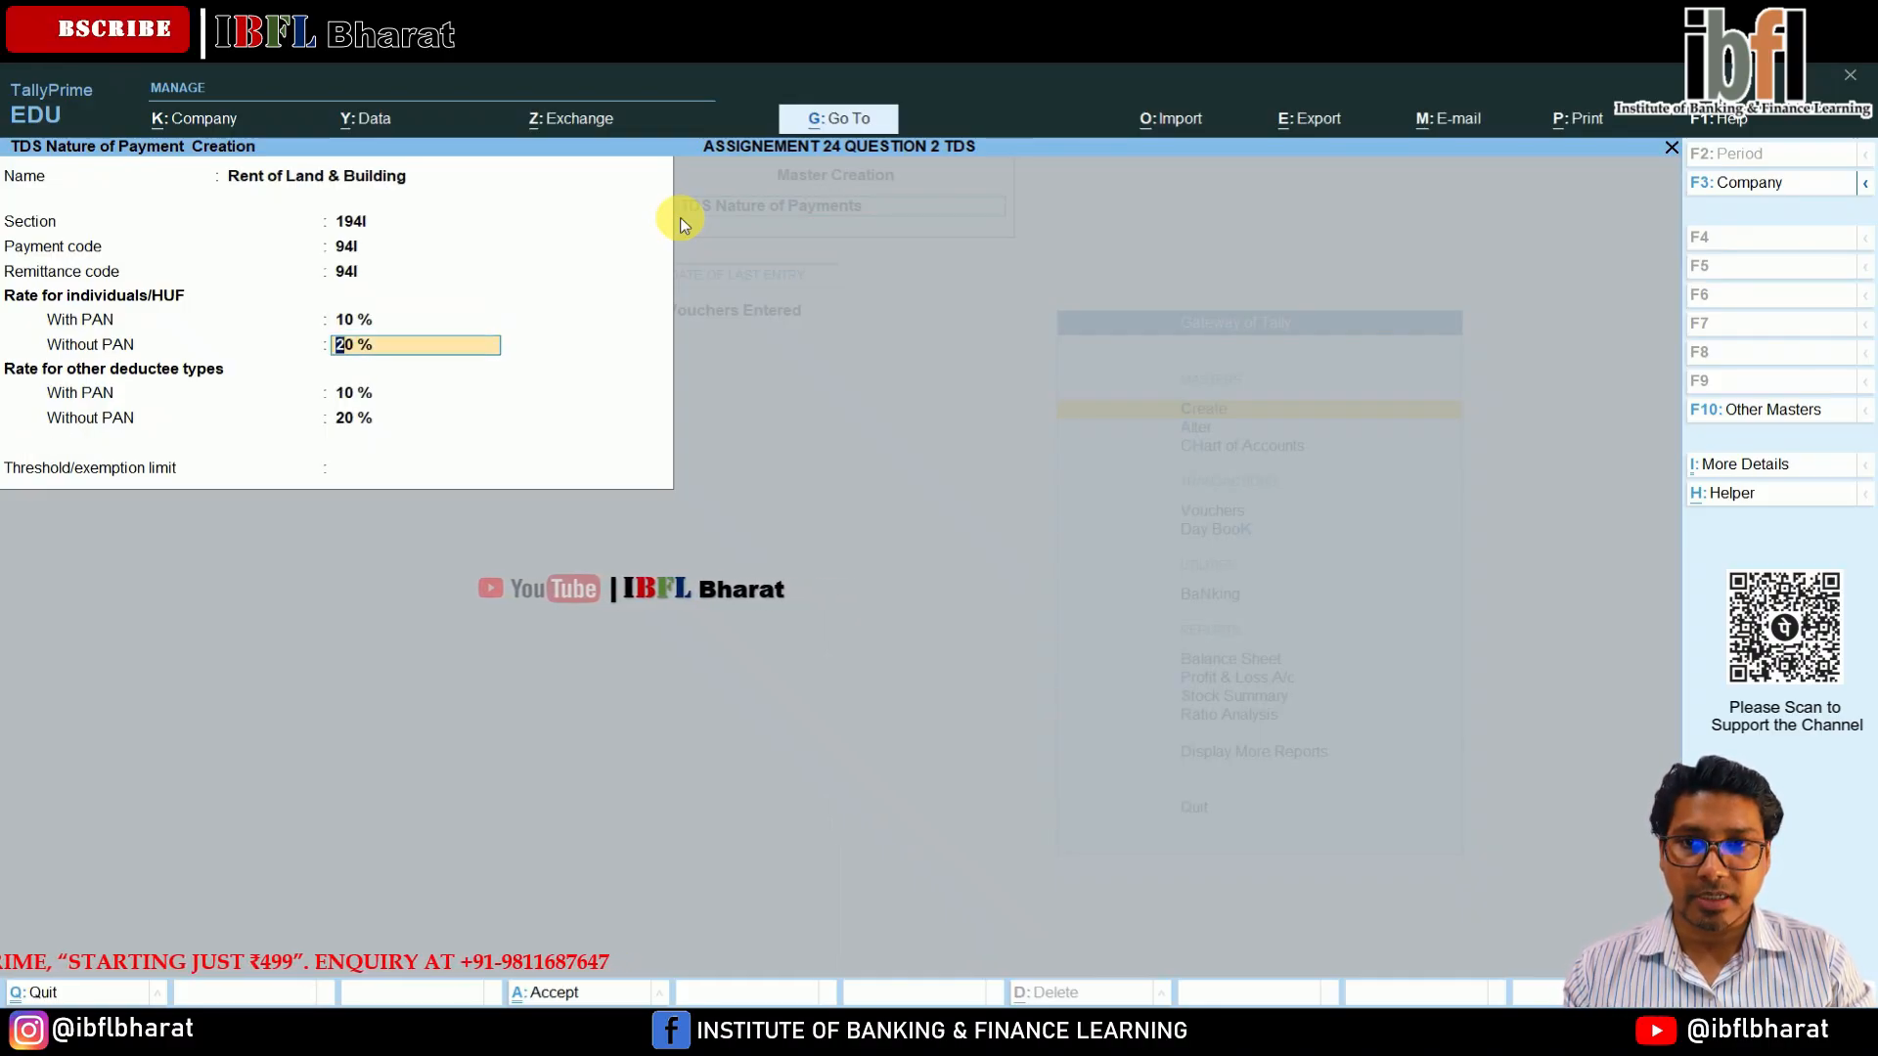
{"action": "key", "text": "Return"}
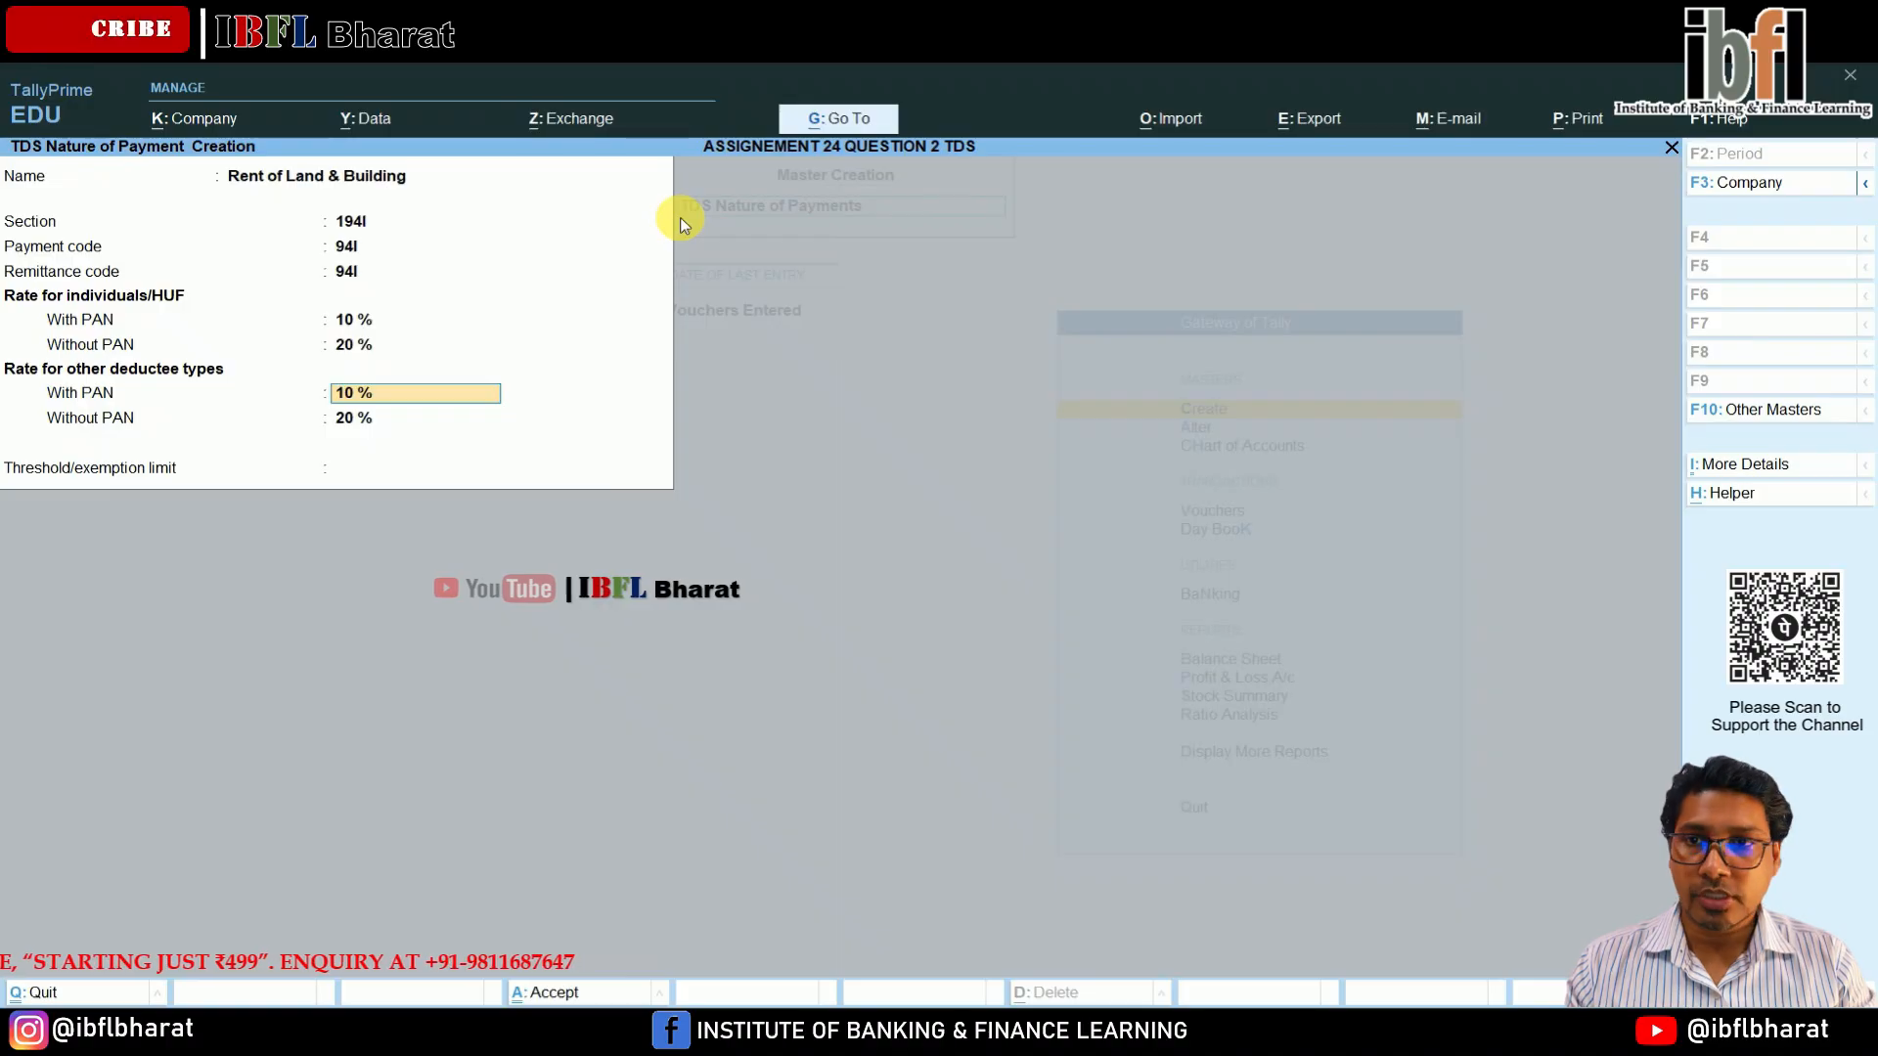
{"action": "key", "text": "Return"}
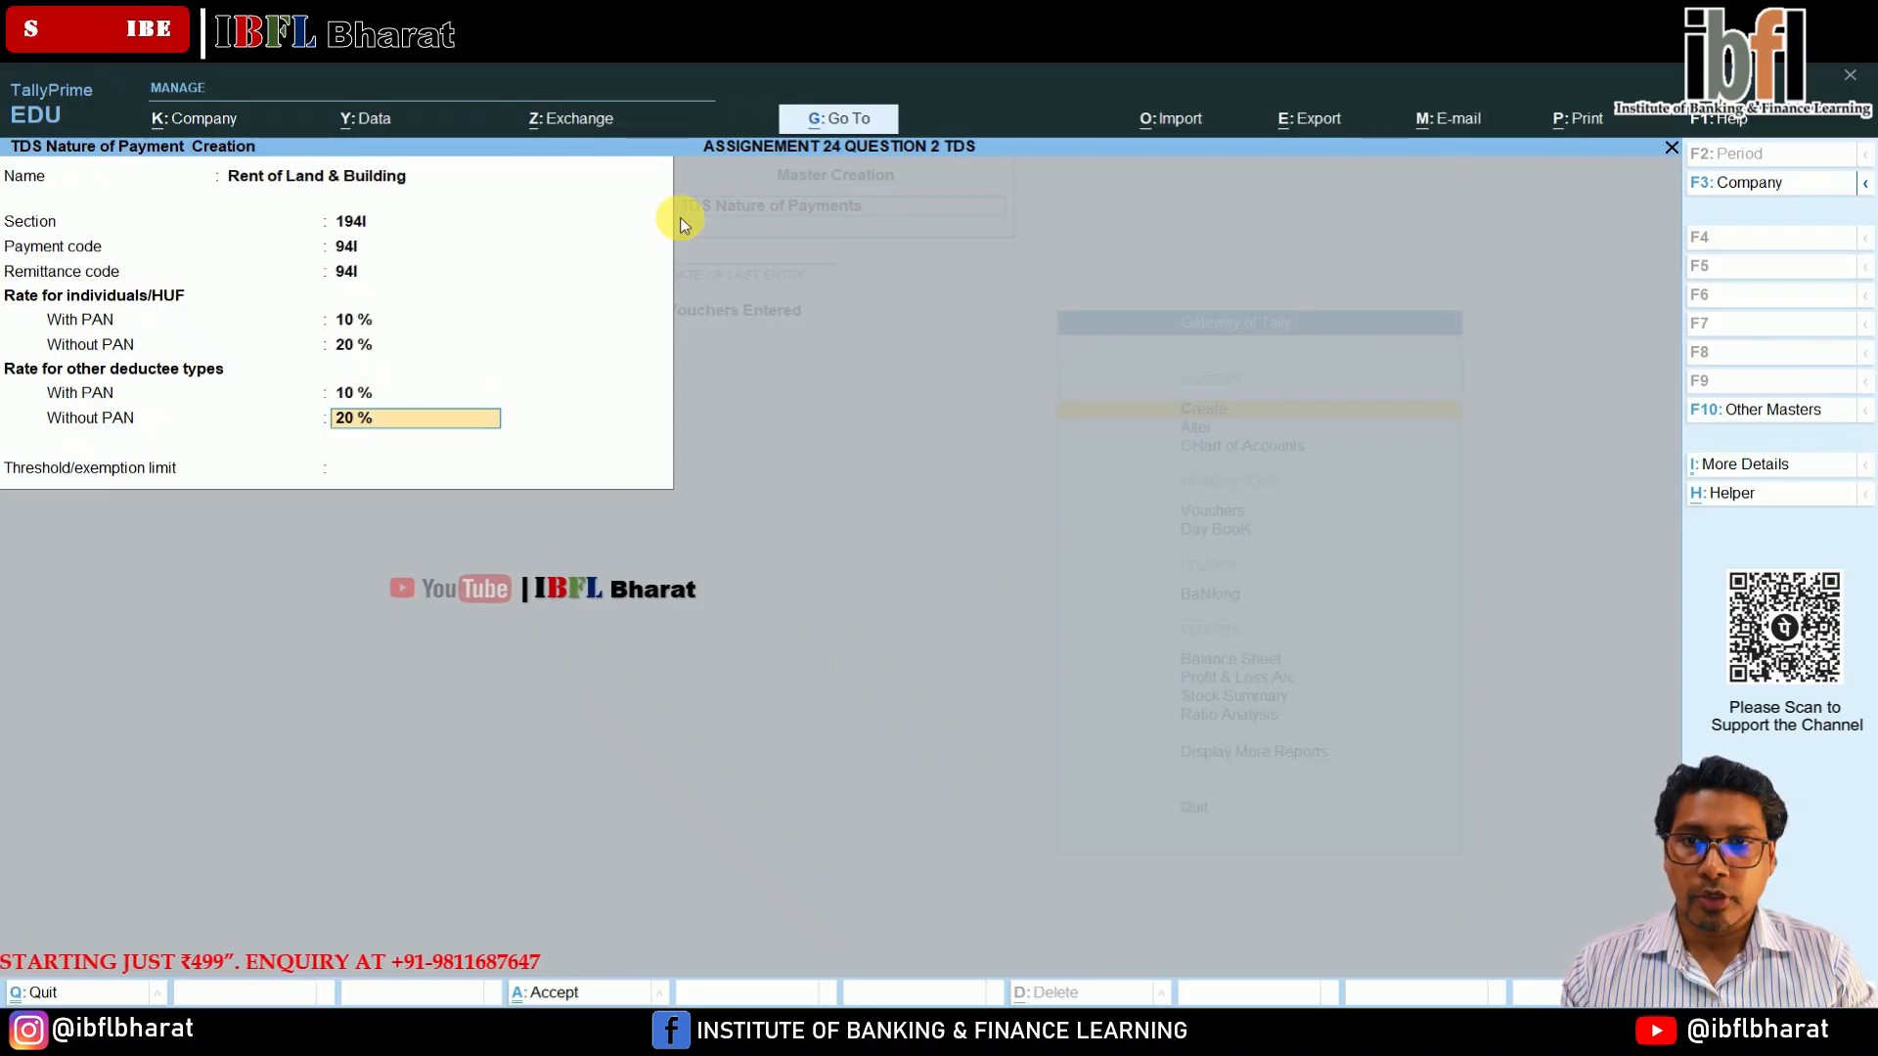
{"action": "key", "text": "Return"}
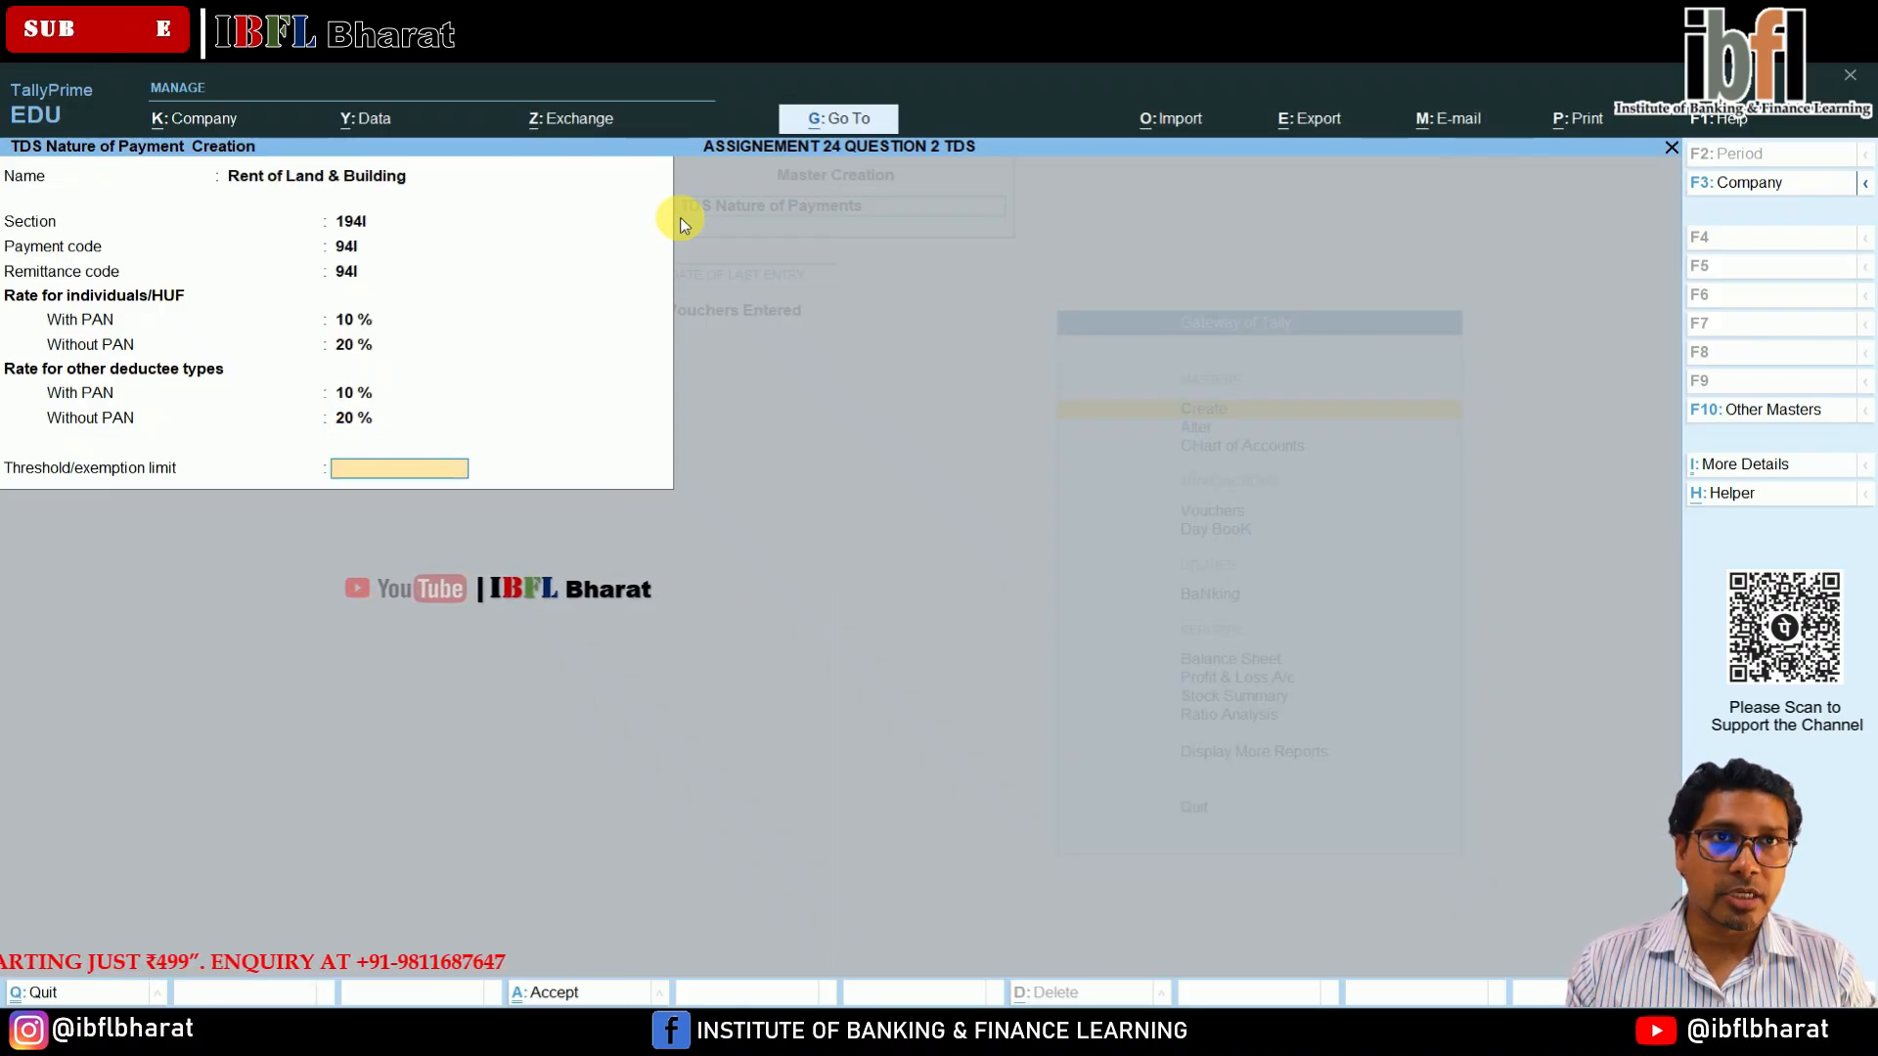
{"action": "key", "text": "Return"}
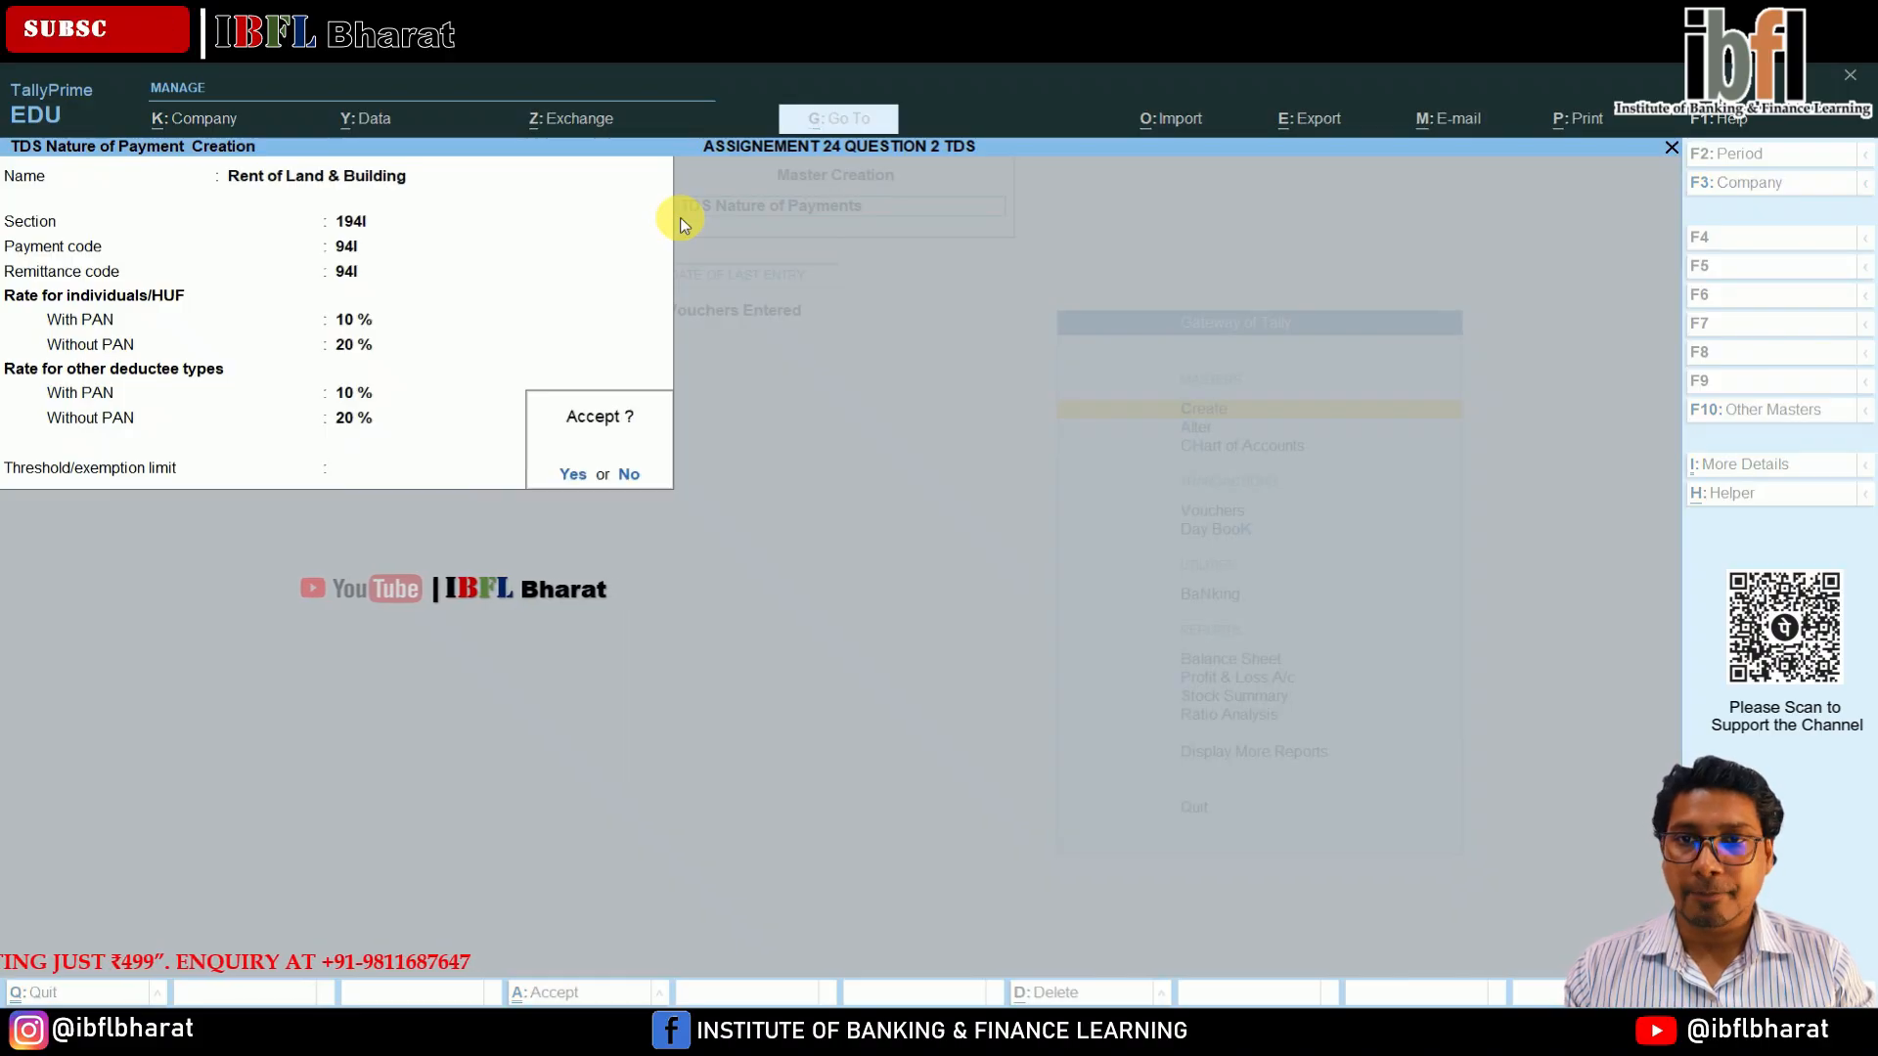
{"action": "key", "text": "Return"}
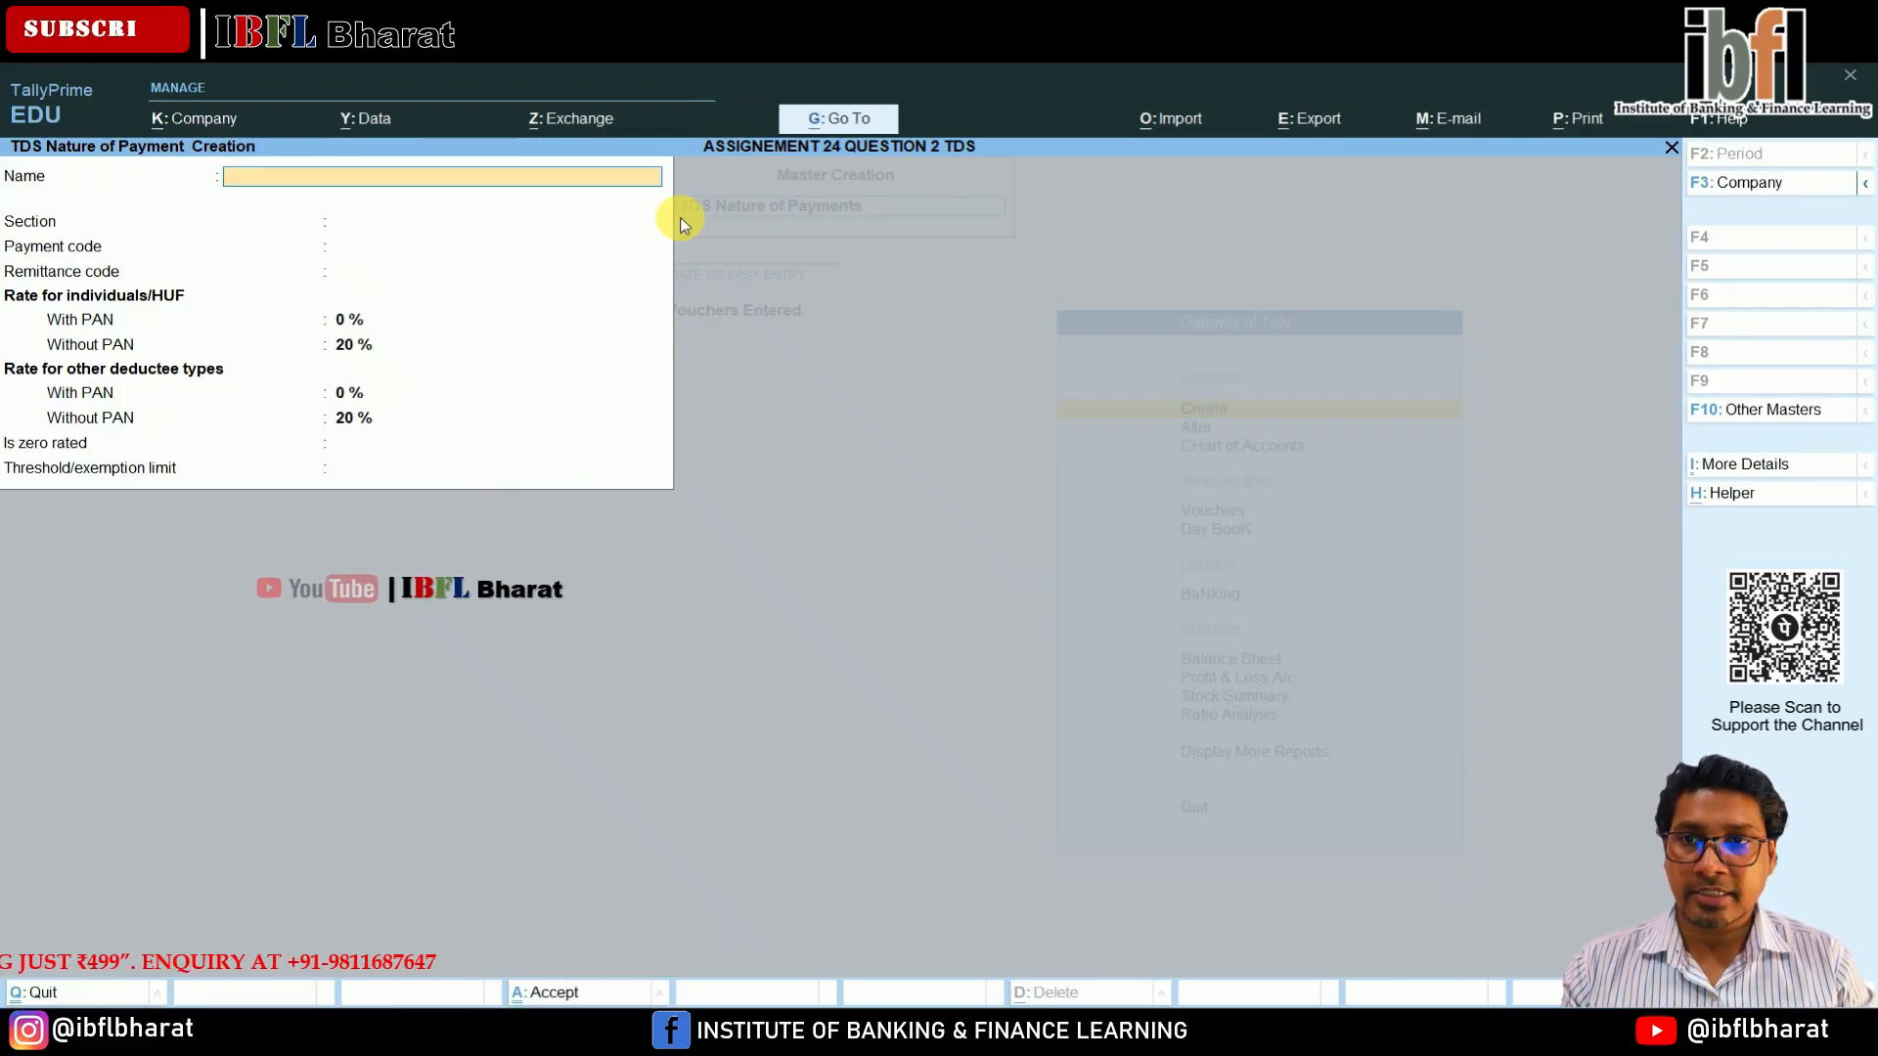
Name the new nature of payment Interest, with section 194A and 94A as both payment code and remittance code.
{"action": "type", "text": "Interest"}
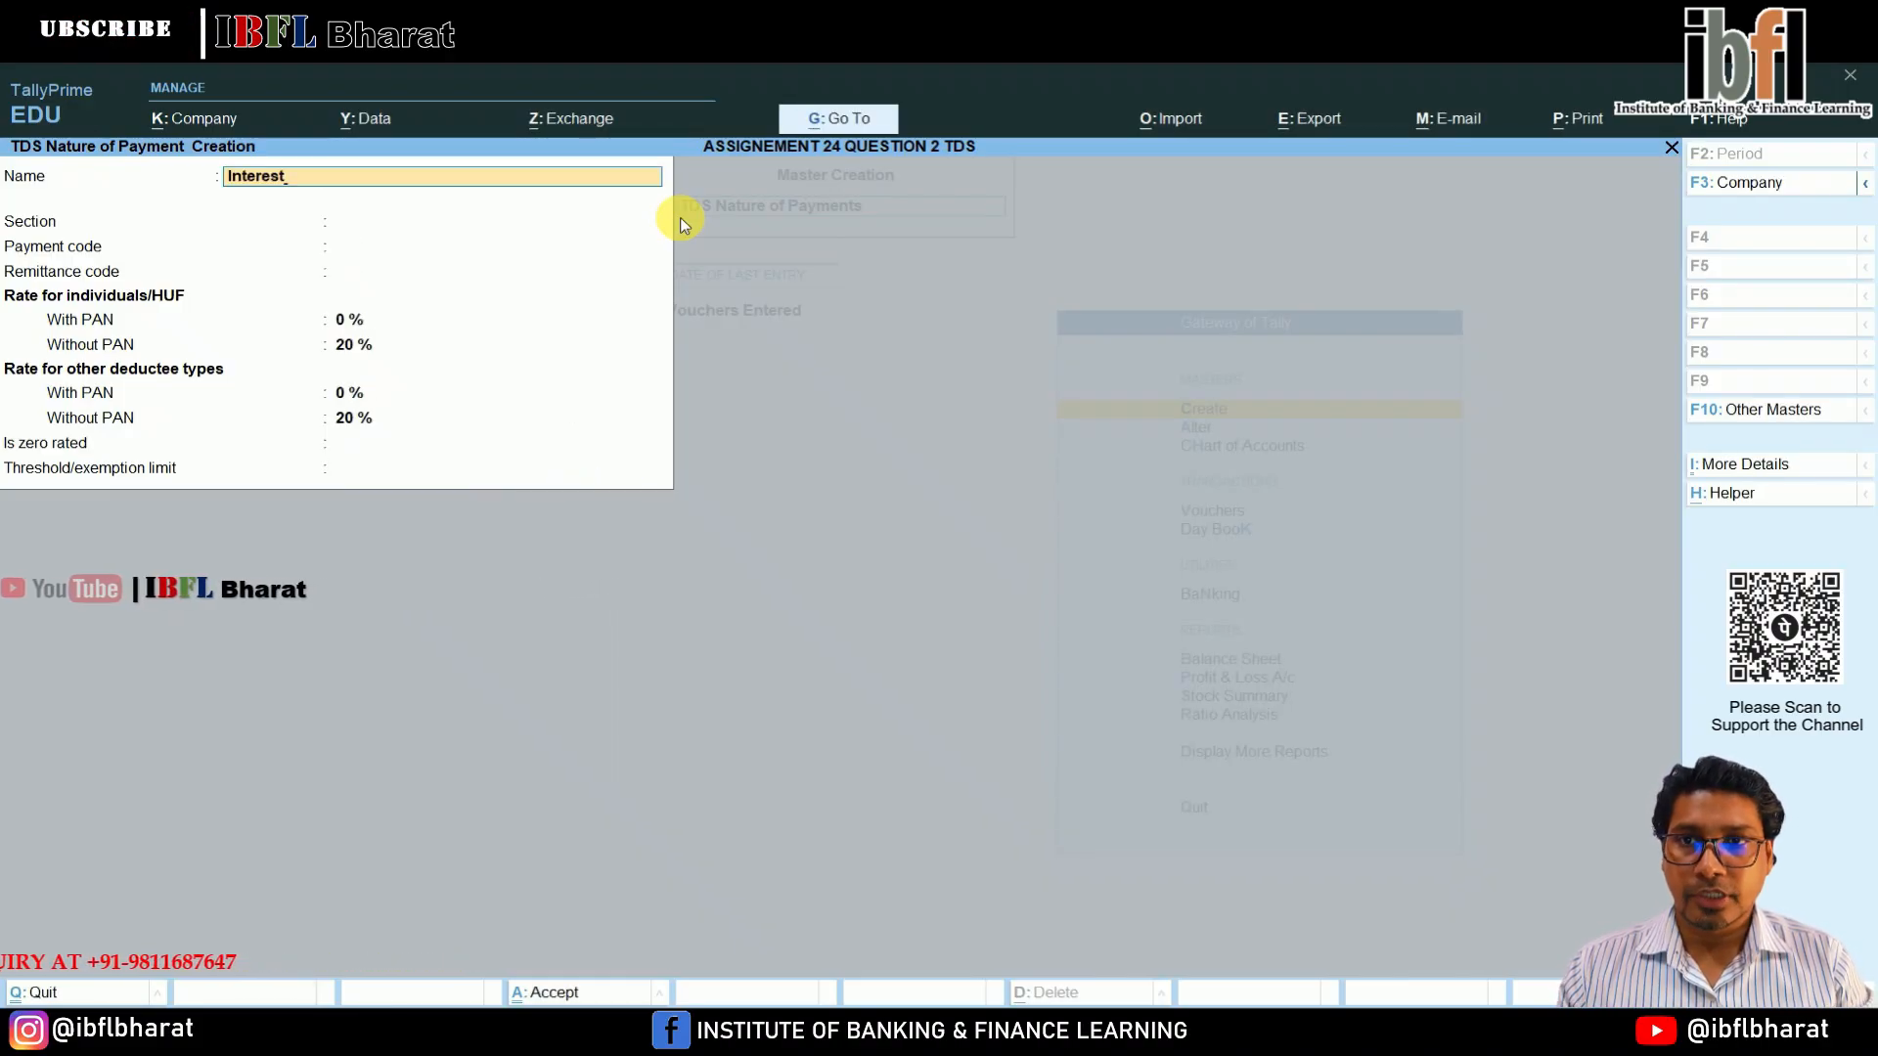
{"action": "key", "text": "Return"}
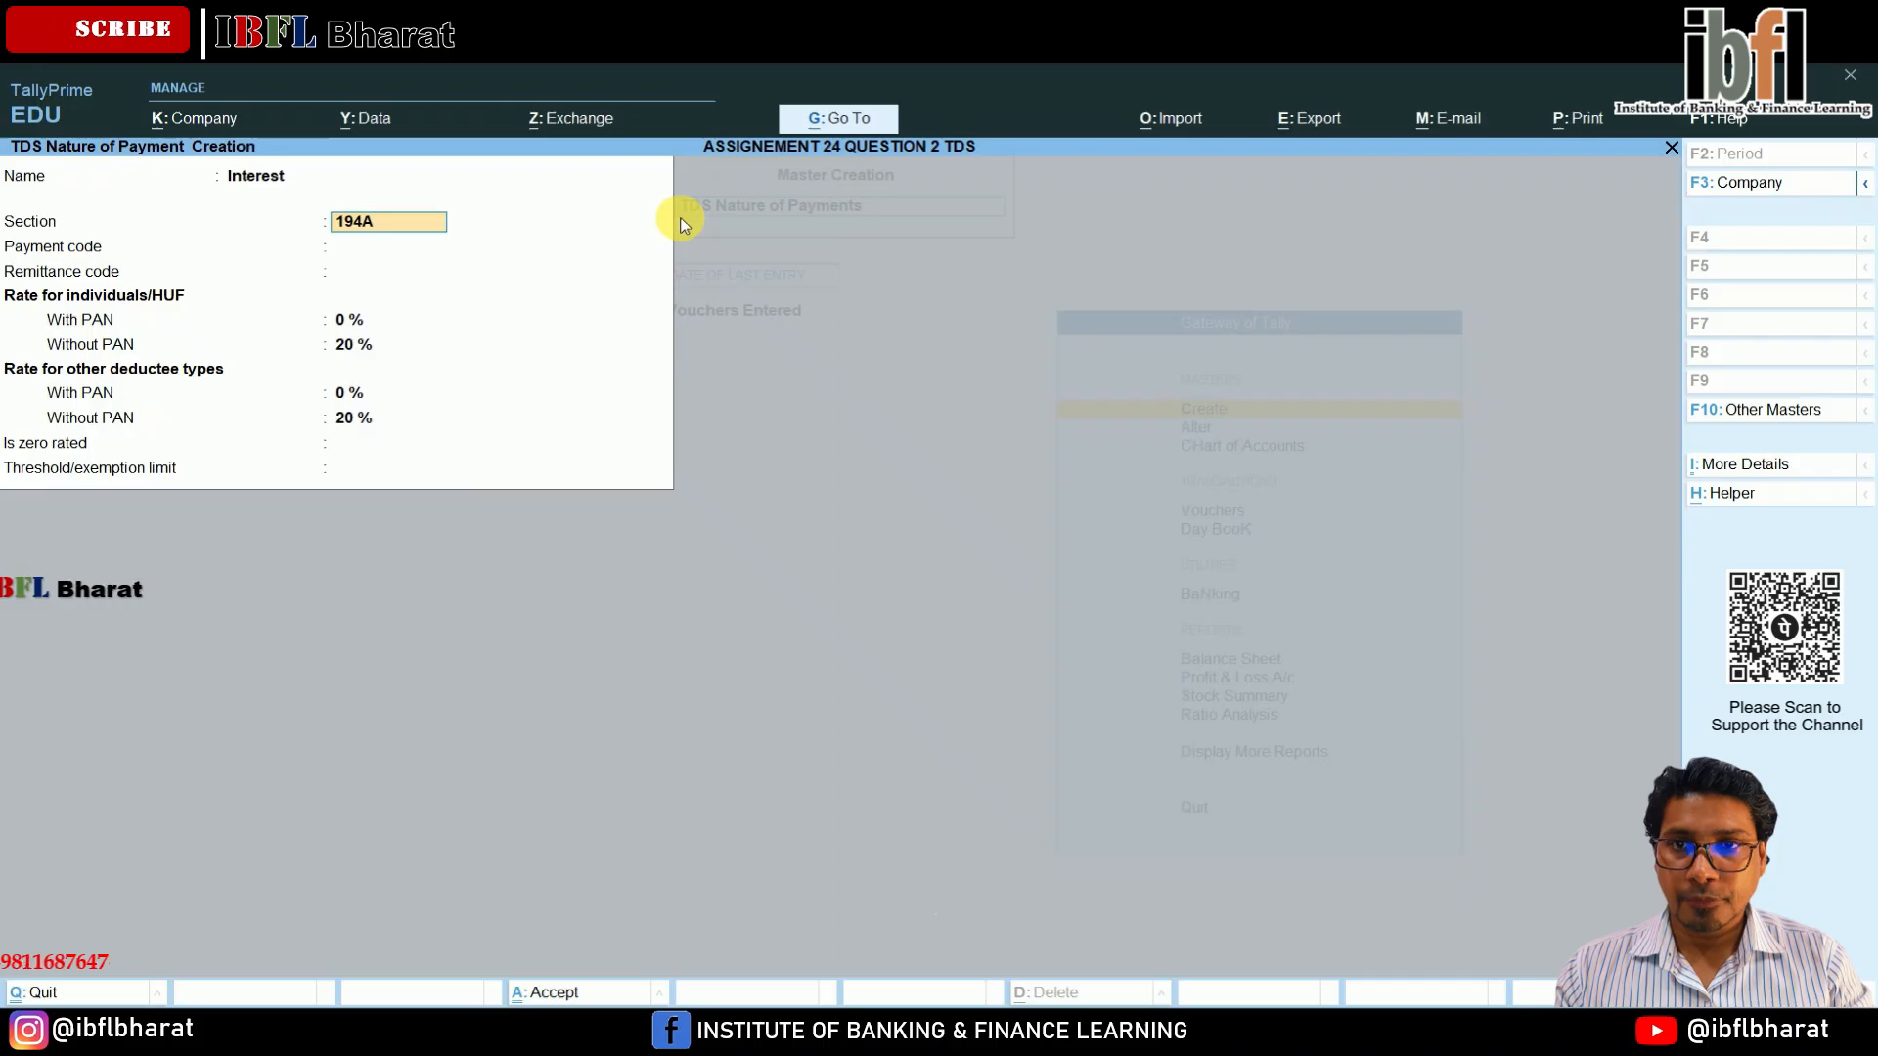
{"action": "key", "text": "Return"}
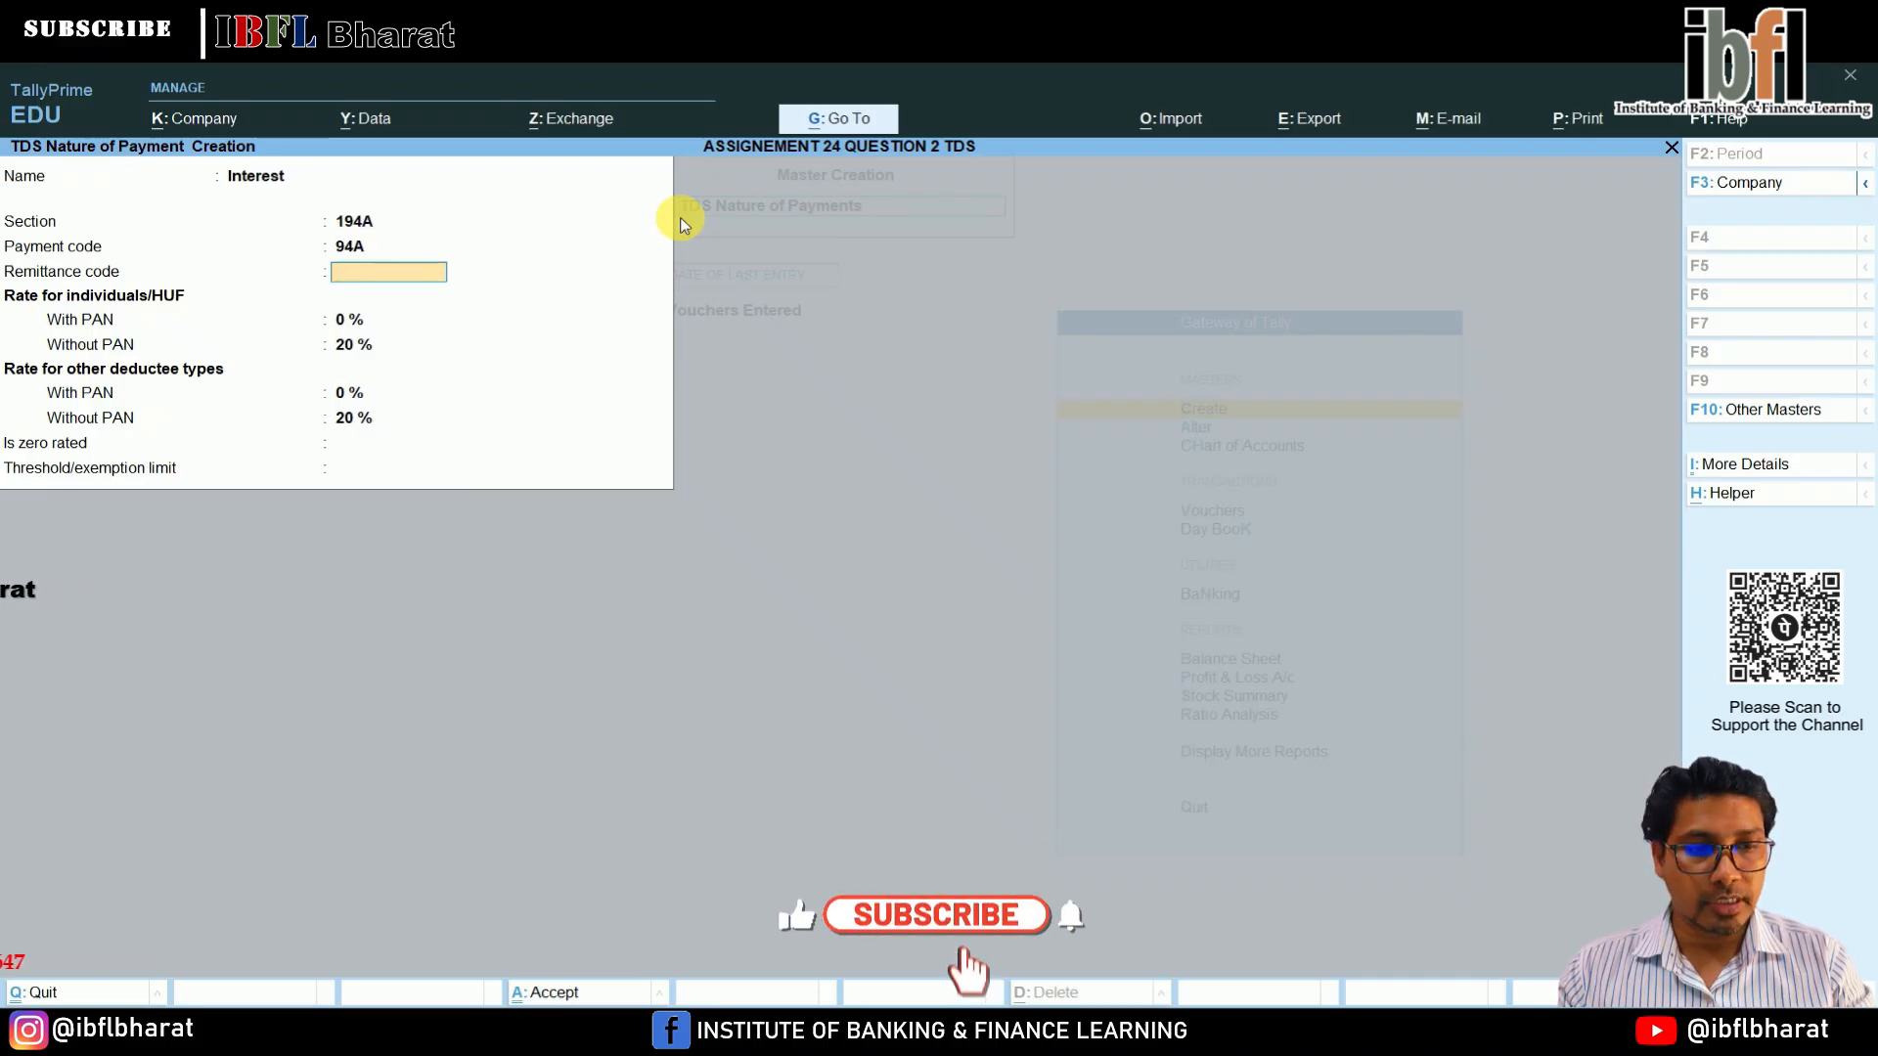
{"action": "type", "text": "94A"}
{"action": "key", "text": "Return"}
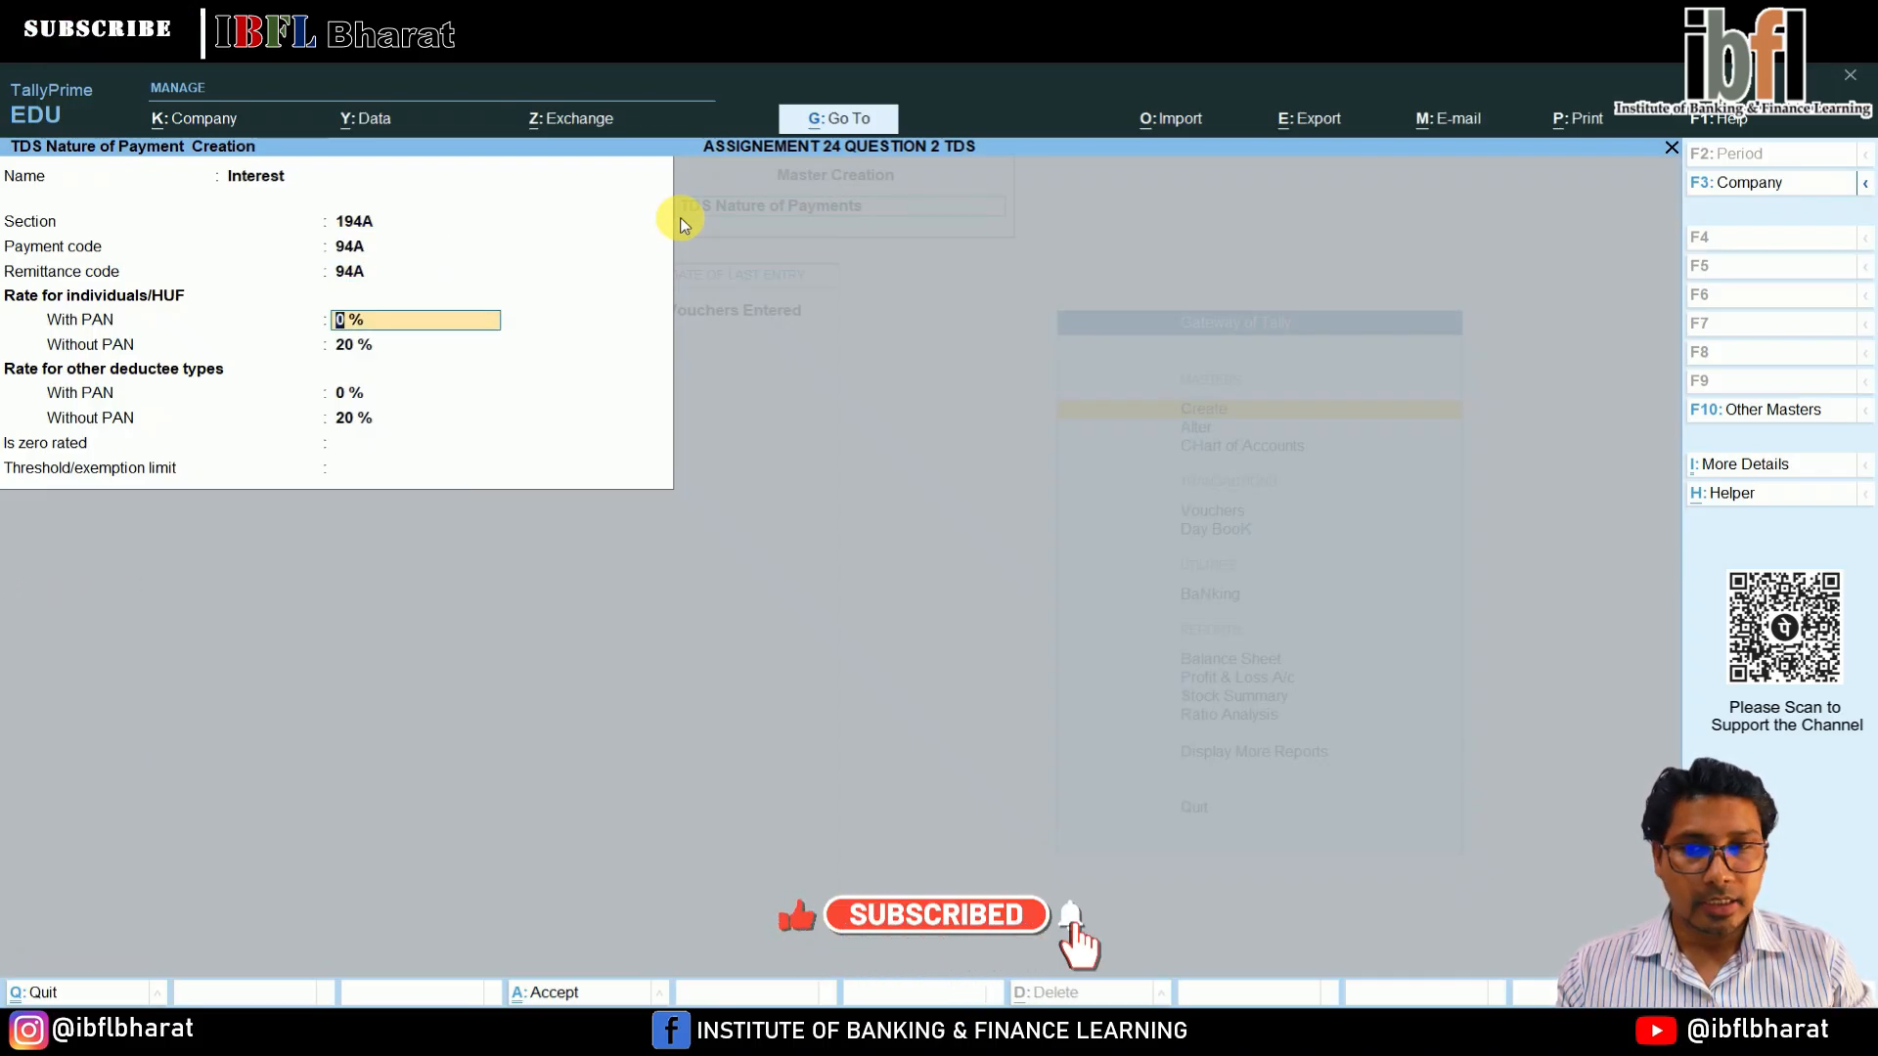
Set the Interest master's With PAN rate to 10%, keep 20% without PAN, leave the threshold limit blank, and save it.
{"action": "key", "text": "Return"}
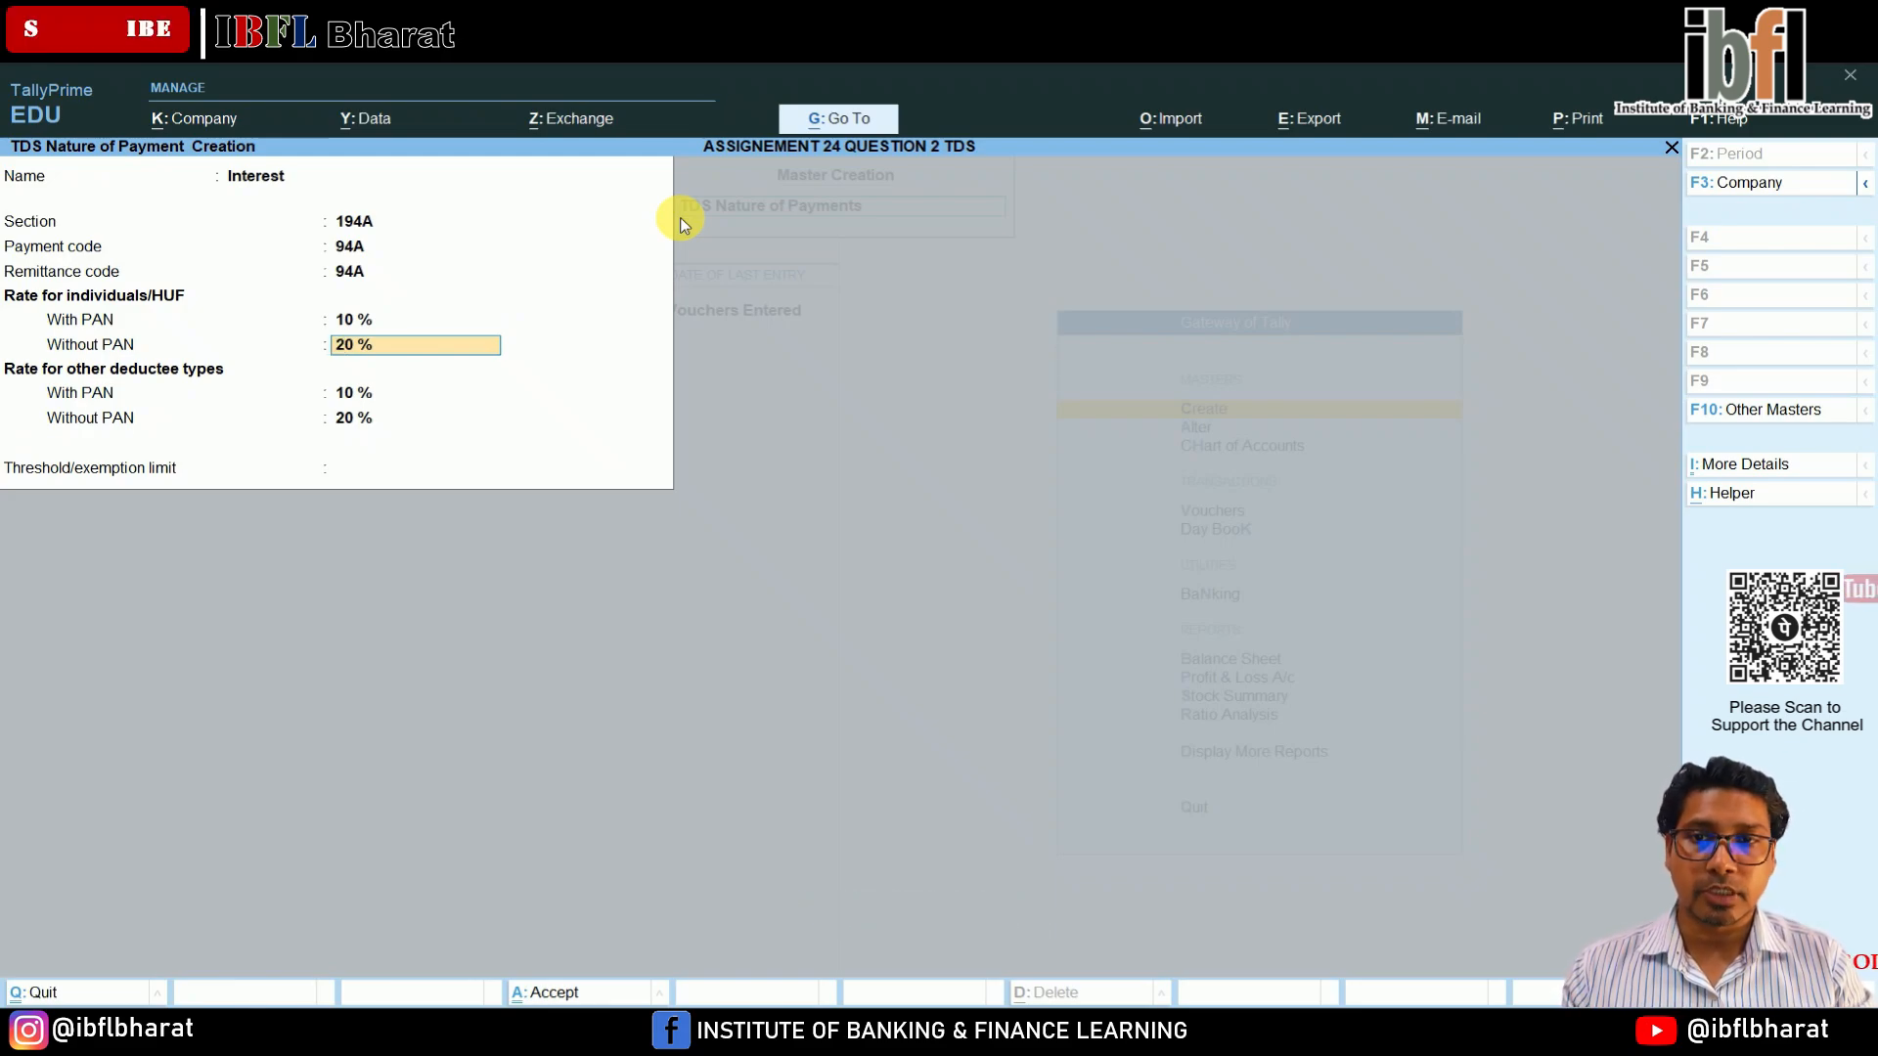
{"action": "key", "text": "Return"}
{"action": "key", "text": "Return"}
{"action": "key", "text": "Return"}
{"action": "key", "text": "Return"}
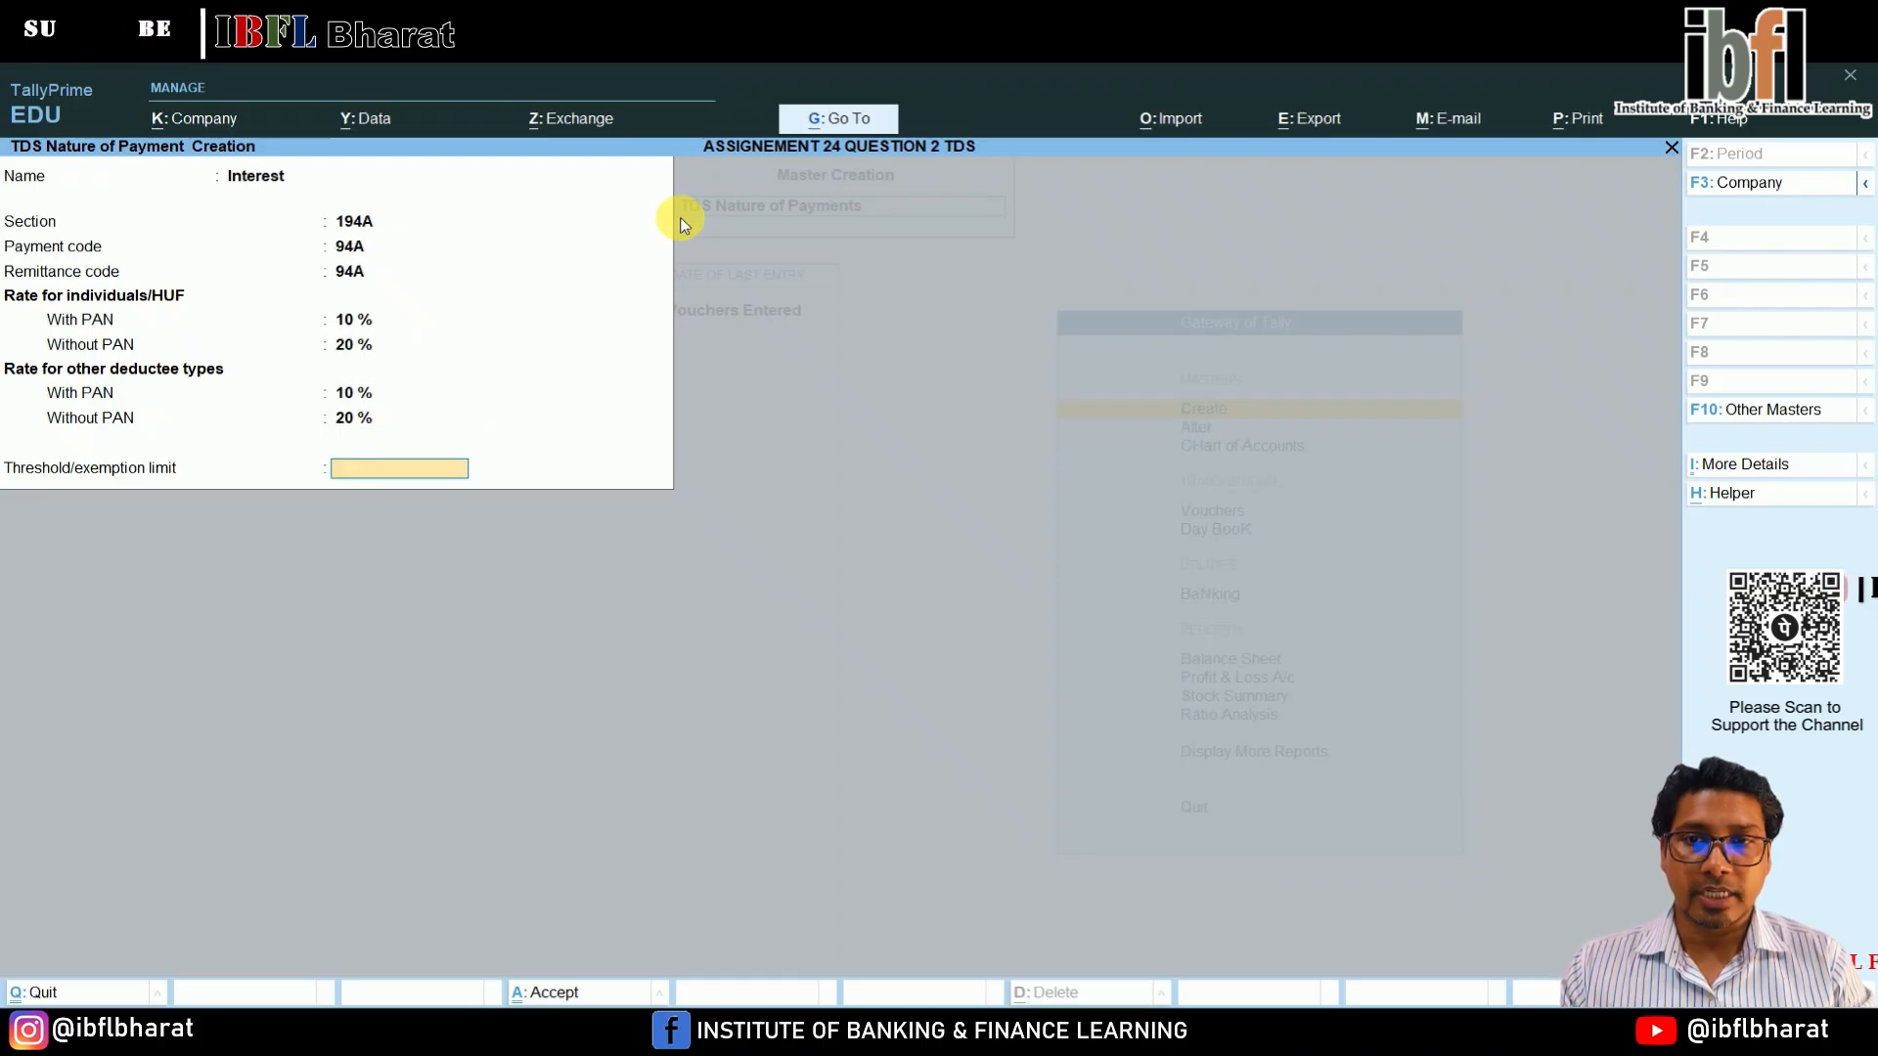
{"action": "key", "text": "Return"}
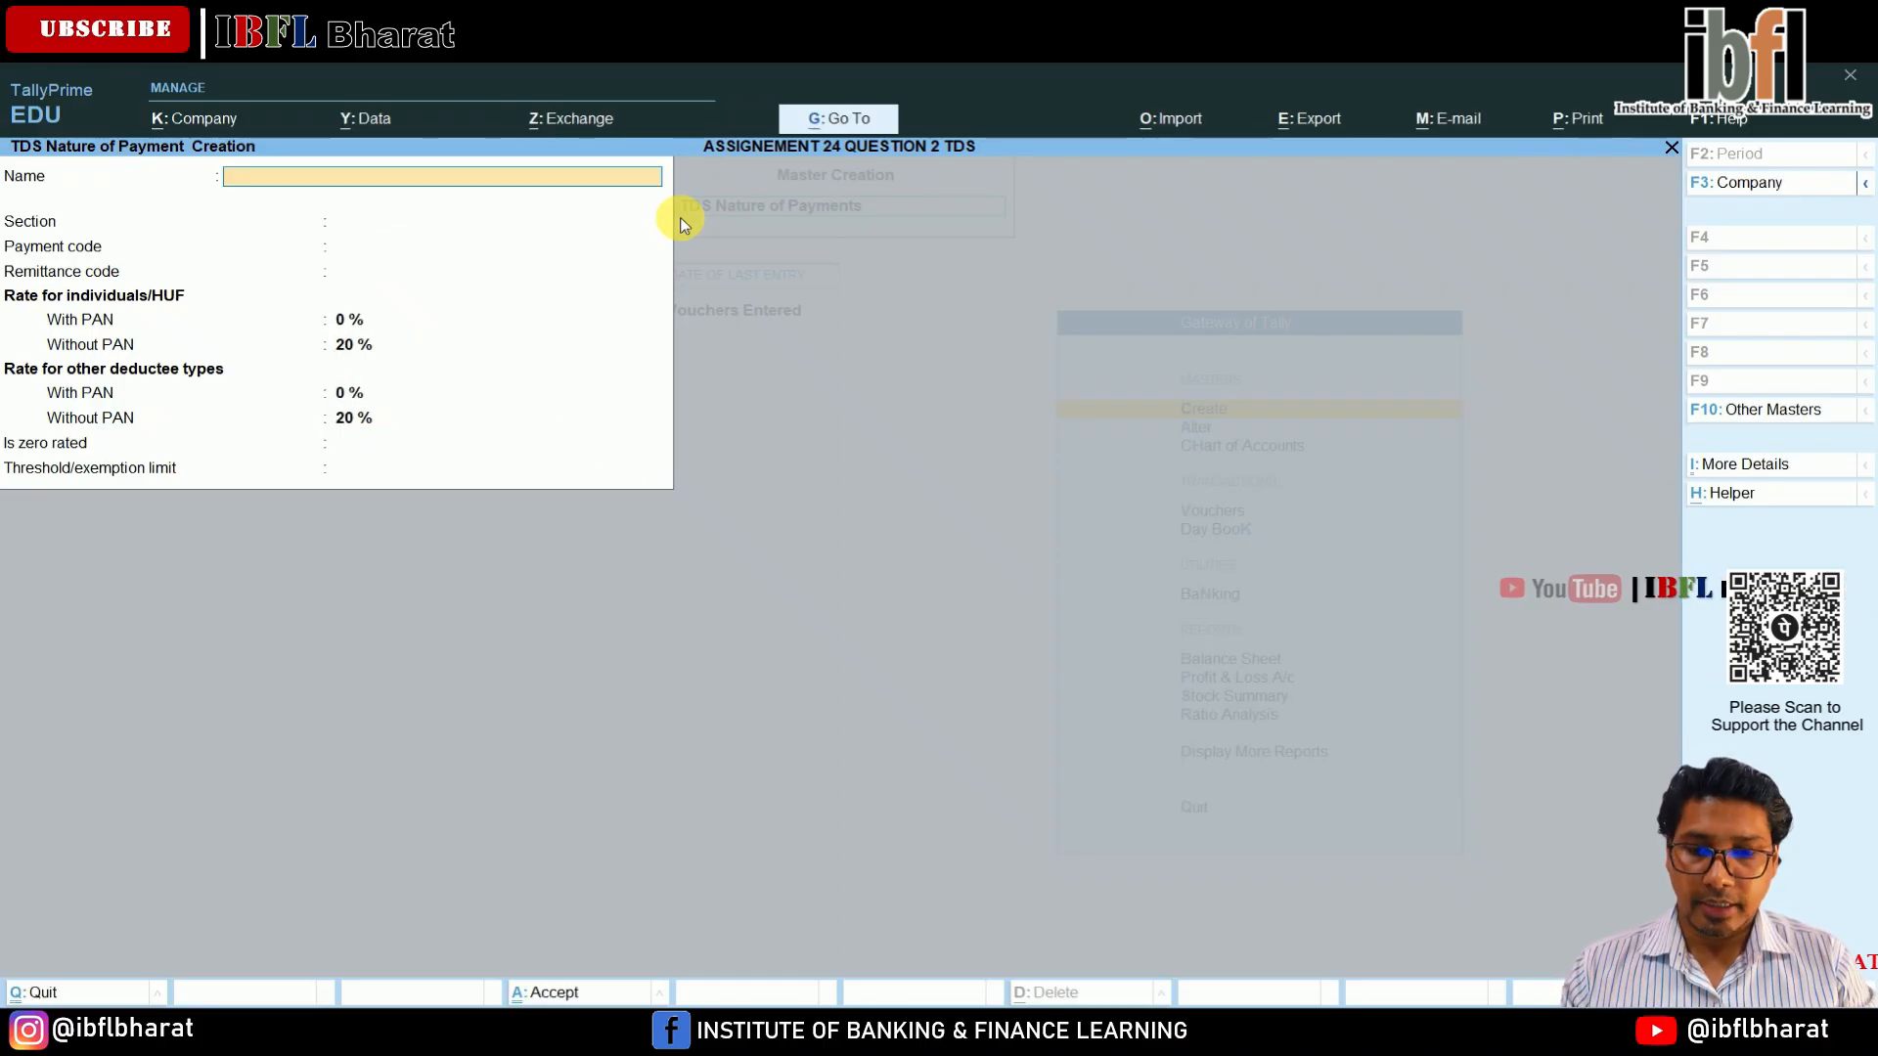
Name the next nature of payment Advertisement Contractors, with section 194C and 94C as both payment code and remittance code.
{"action": "type", "text": "Advertisement Contractors"}
{"action": "key", "text": "Return"}
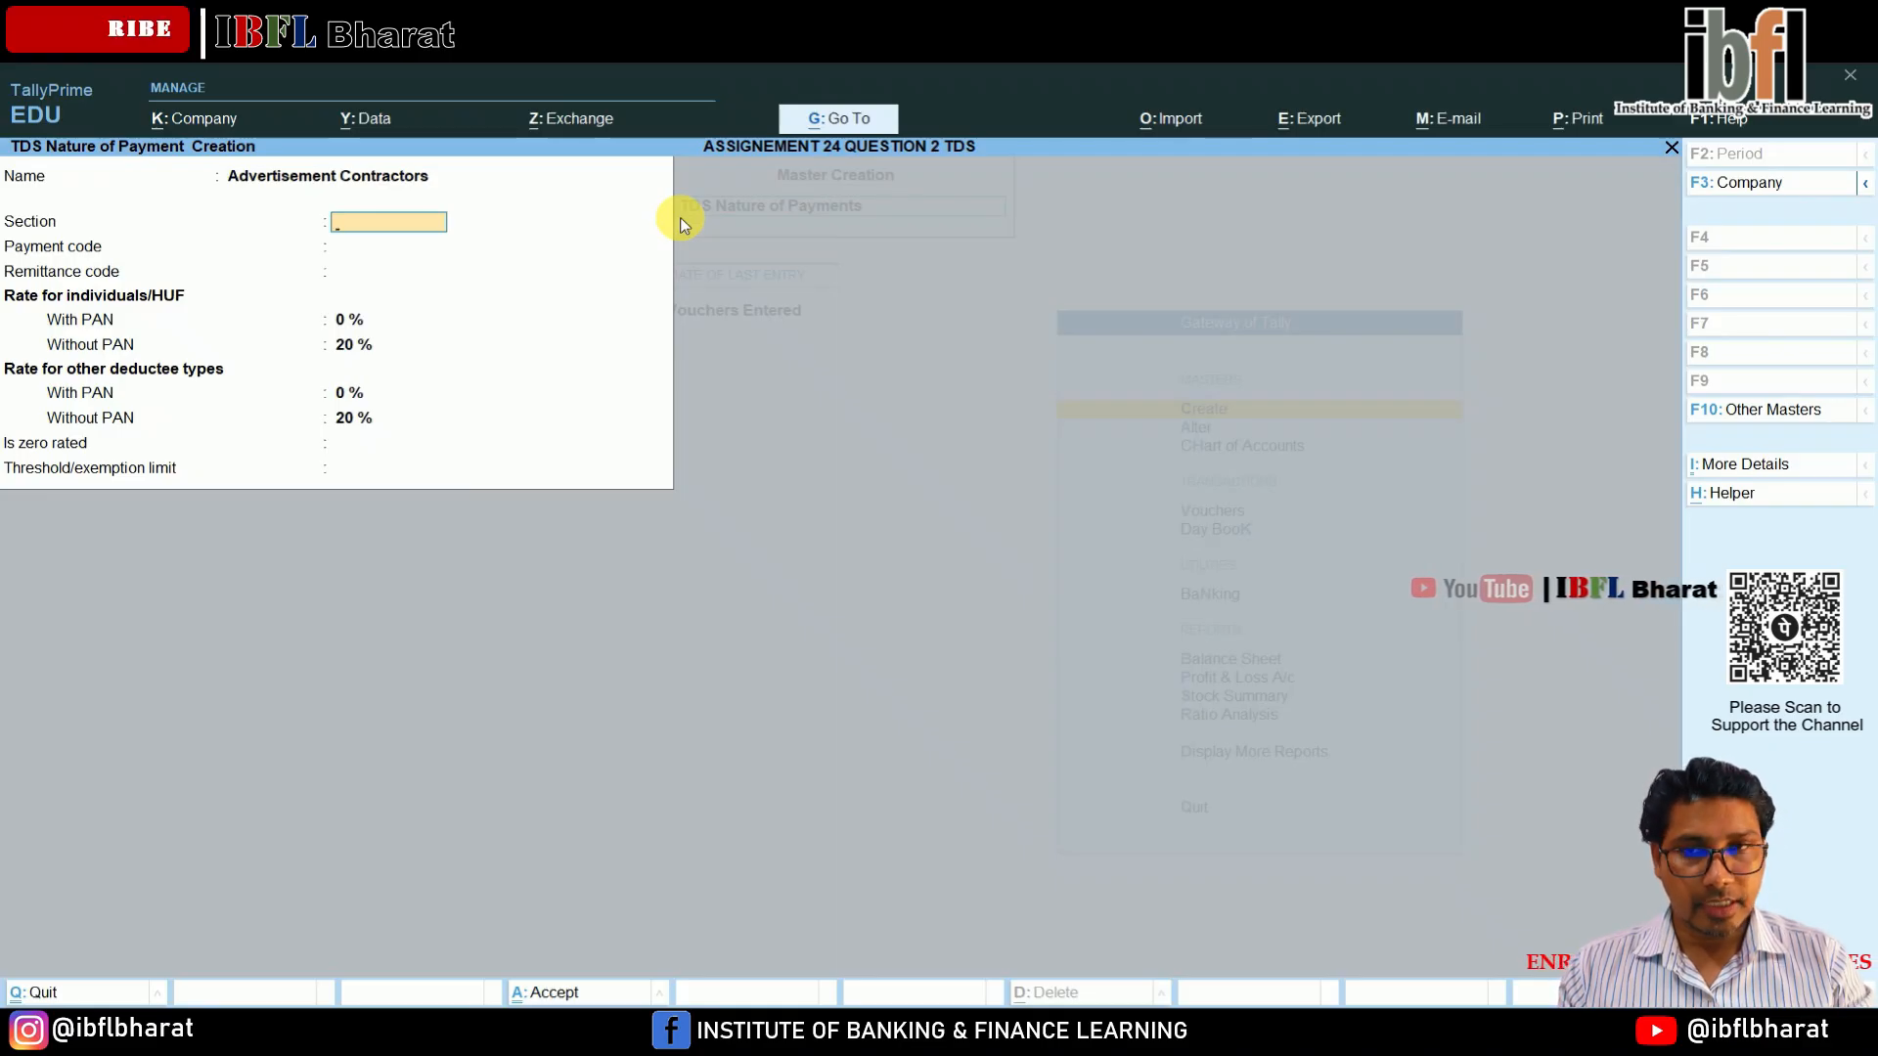
{"action": "type", "text": "194C"}
{"action": "key", "text": "Return"}
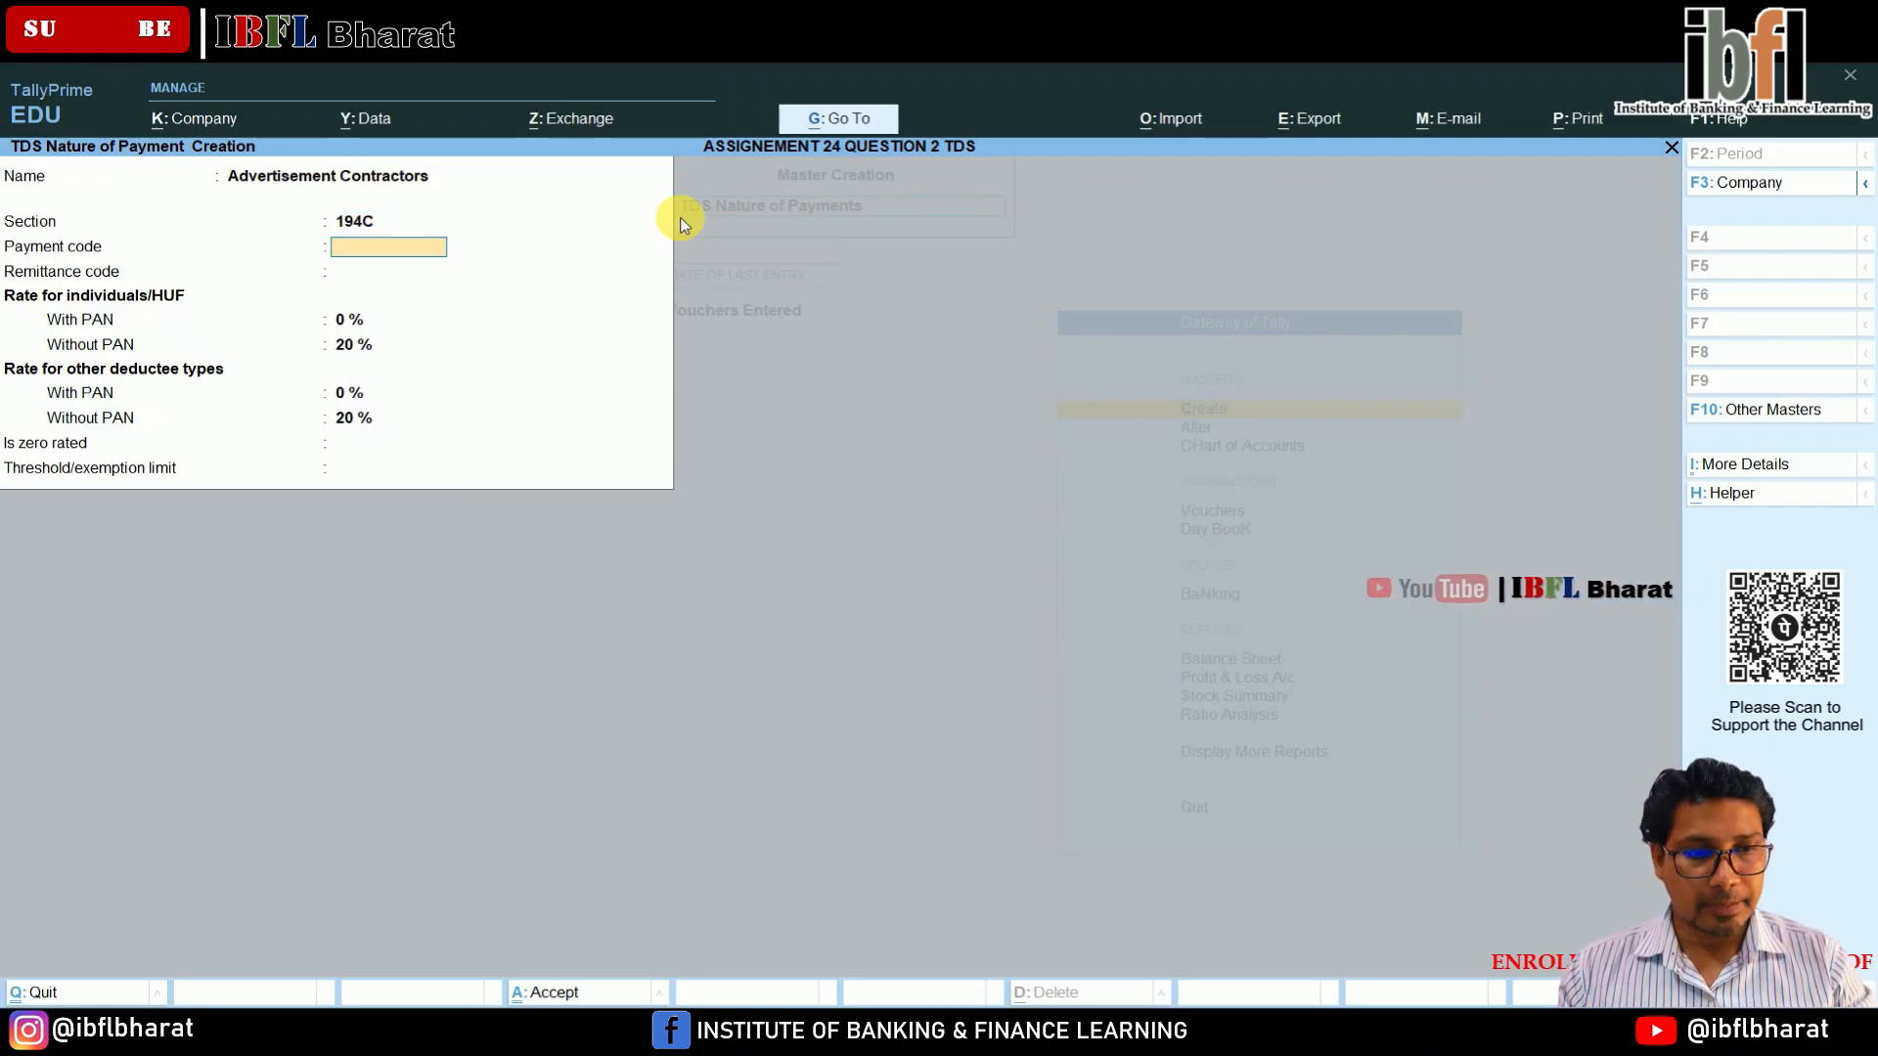
{"action": "type", "text": "94"}
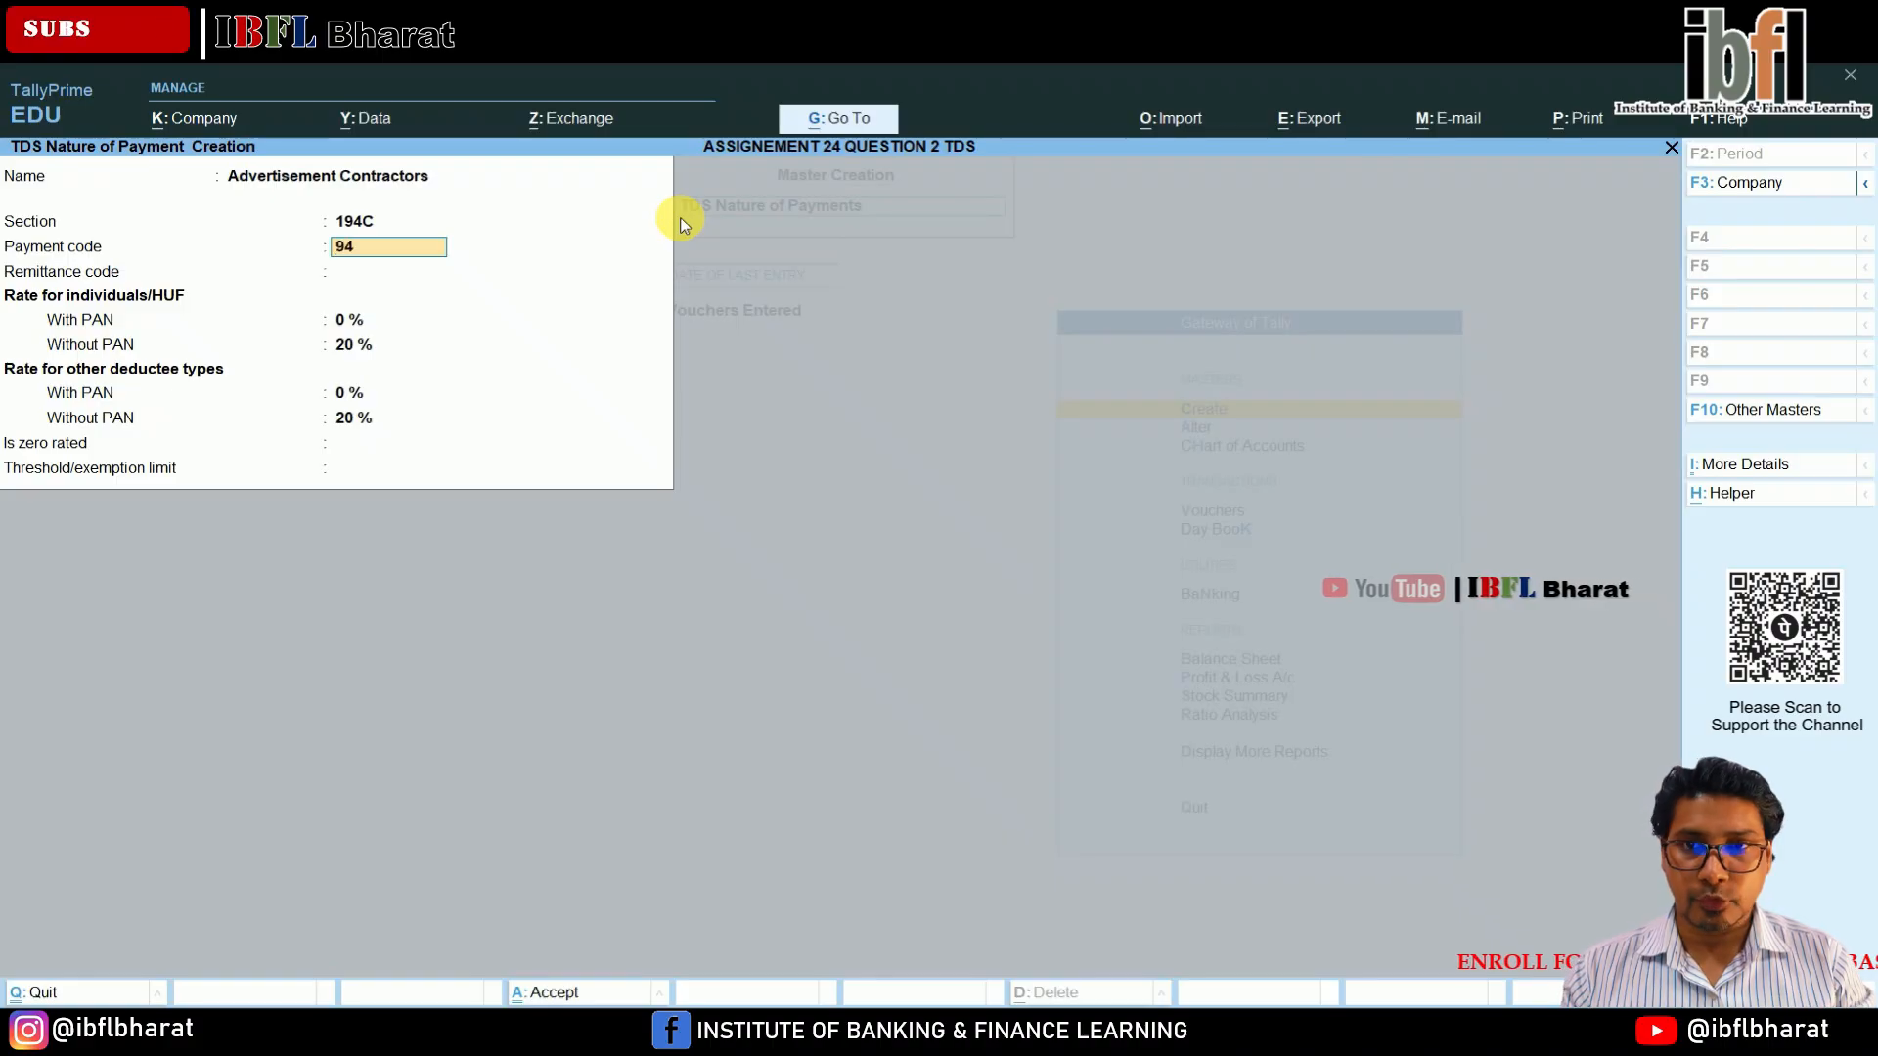
{"action": "type", "text": "C"}
{"action": "key", "text": "Return"}
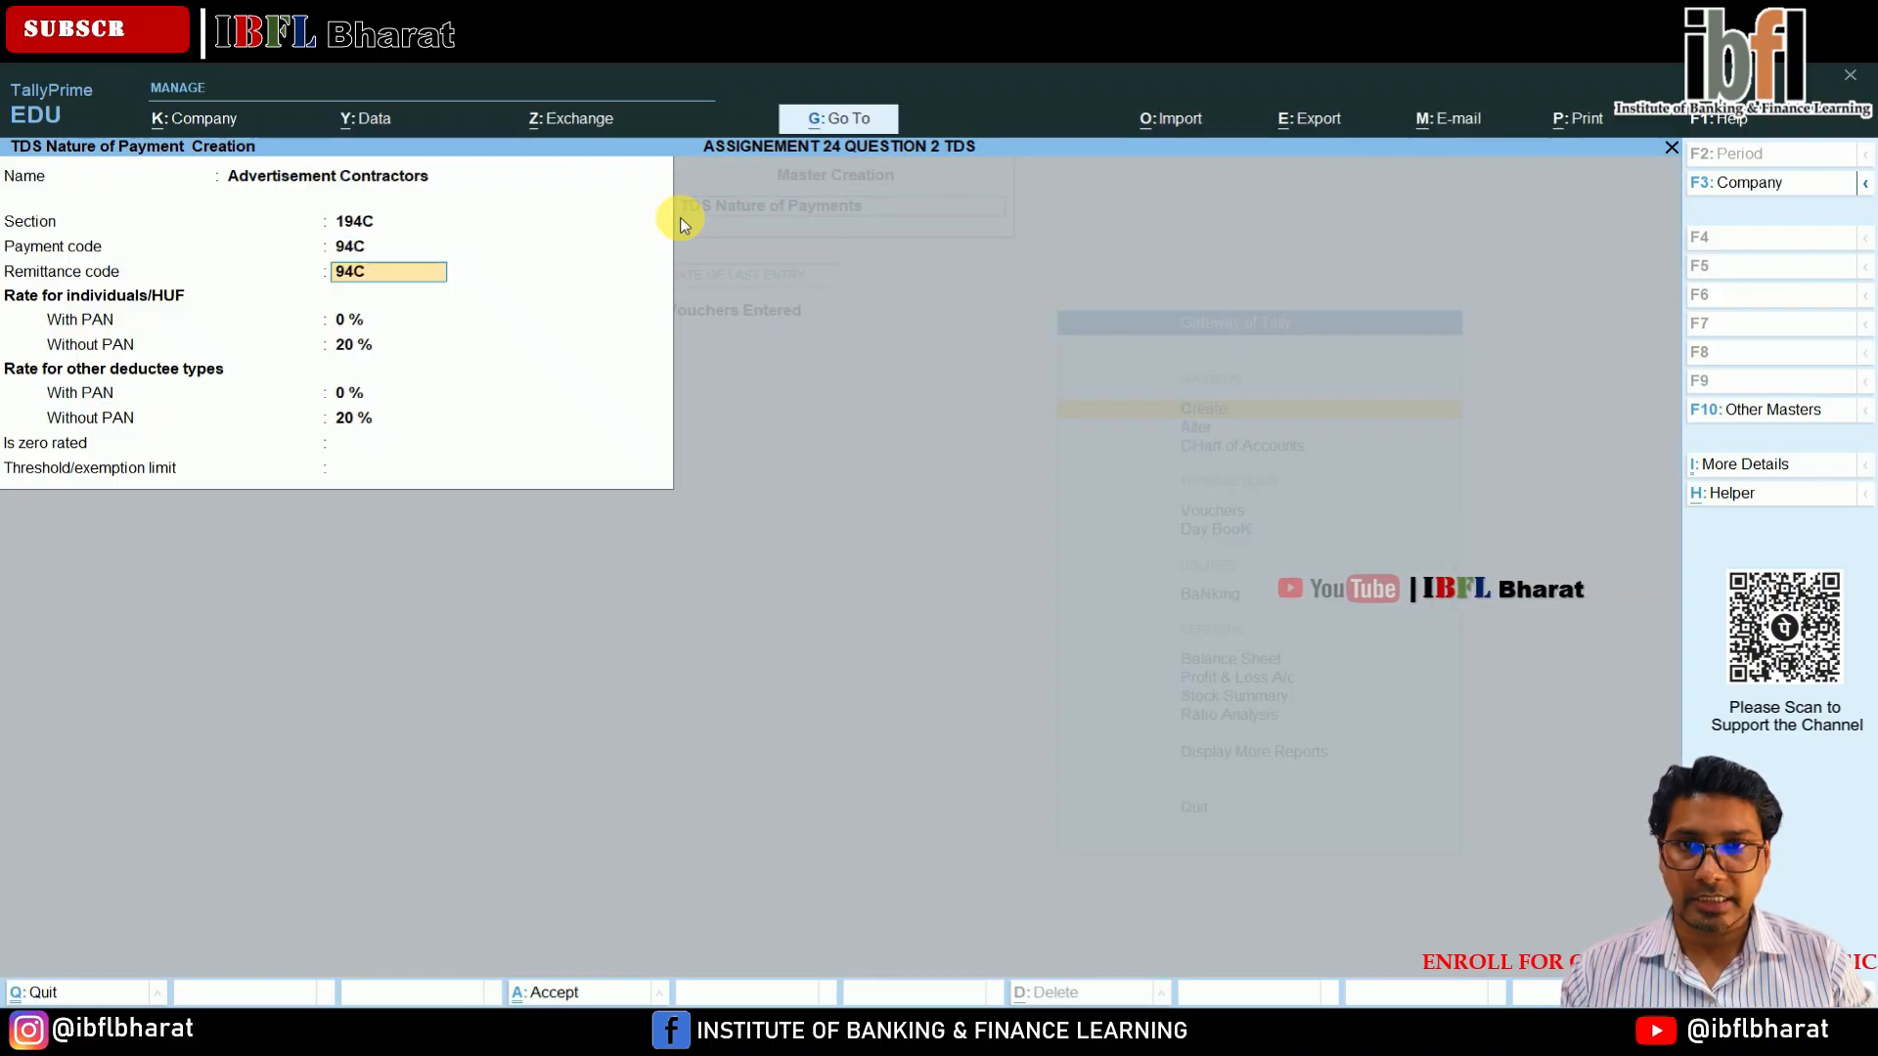
{"action": "key", "text": "Return"}
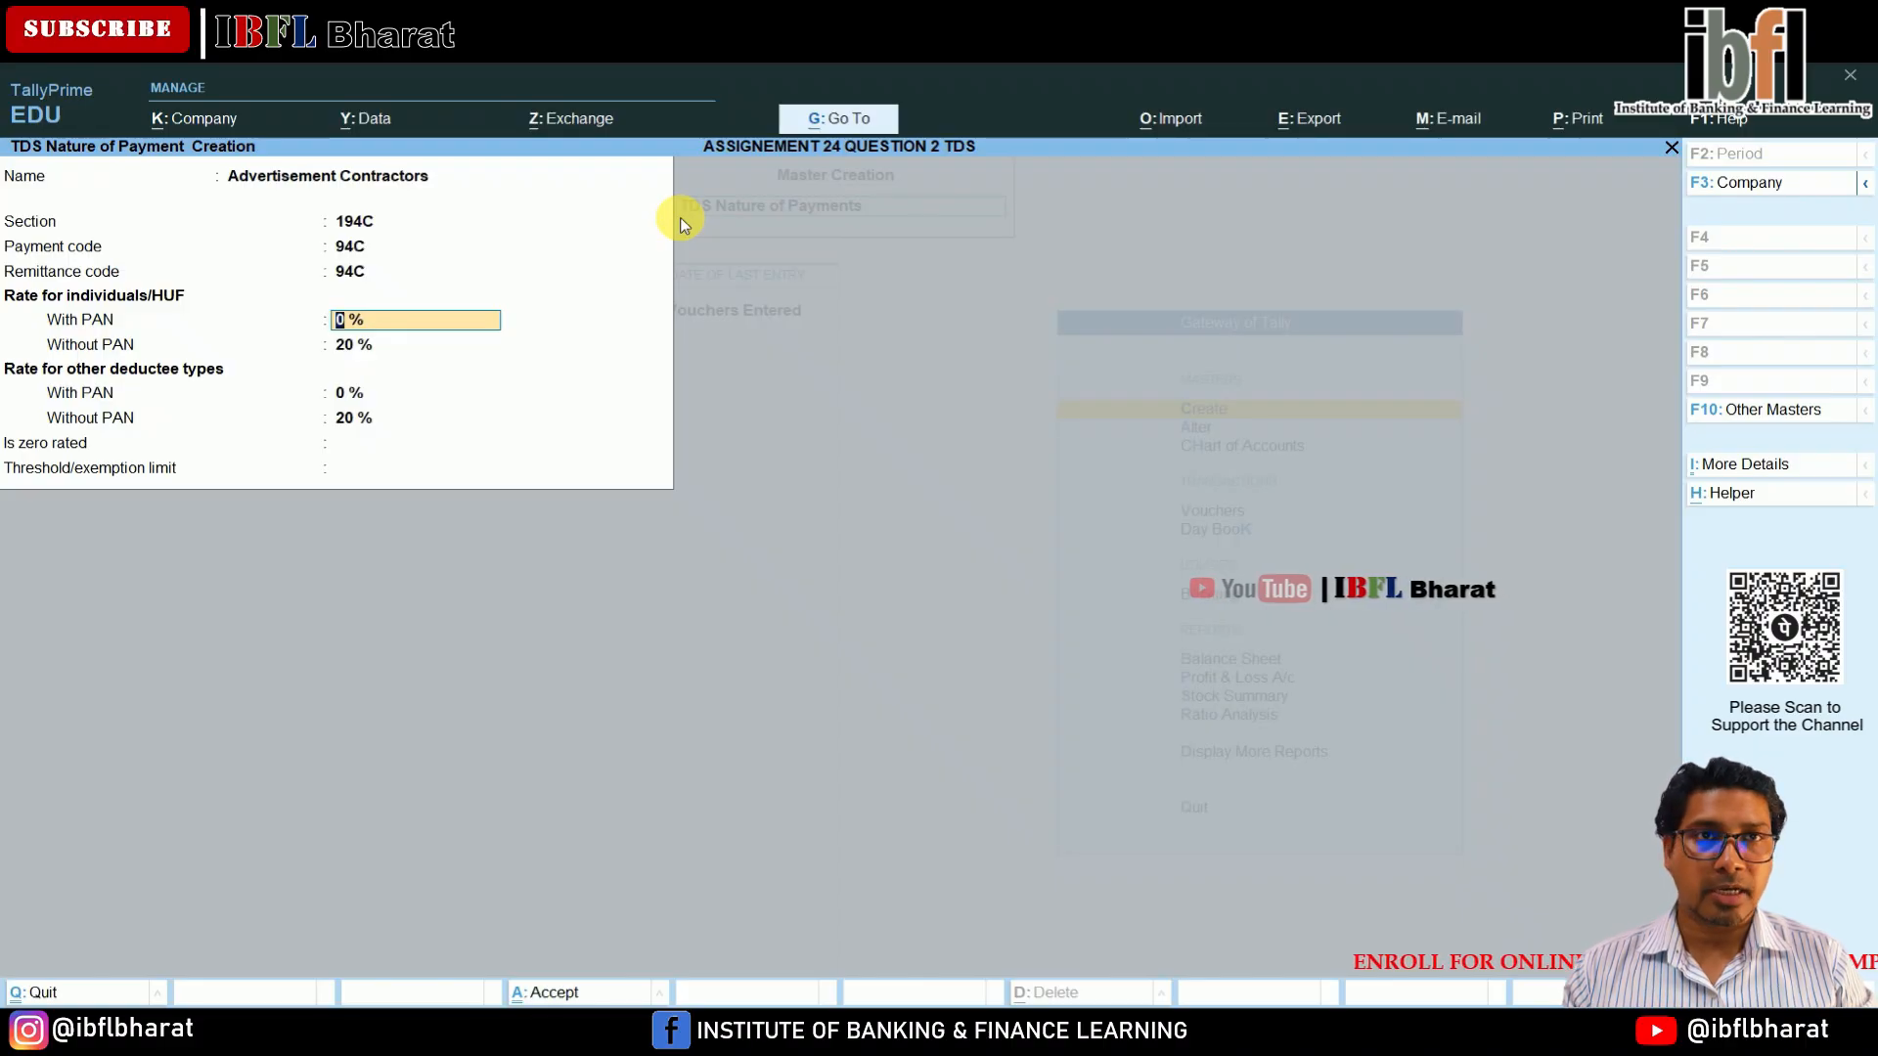
Set the Advertisement Contractors With PAN rate to 2%, keep 20% without PAN, leave the threshold limit blank, and save the master.
{"action": "type", "text": "2"}
{"action": "key", "text": "Return"}
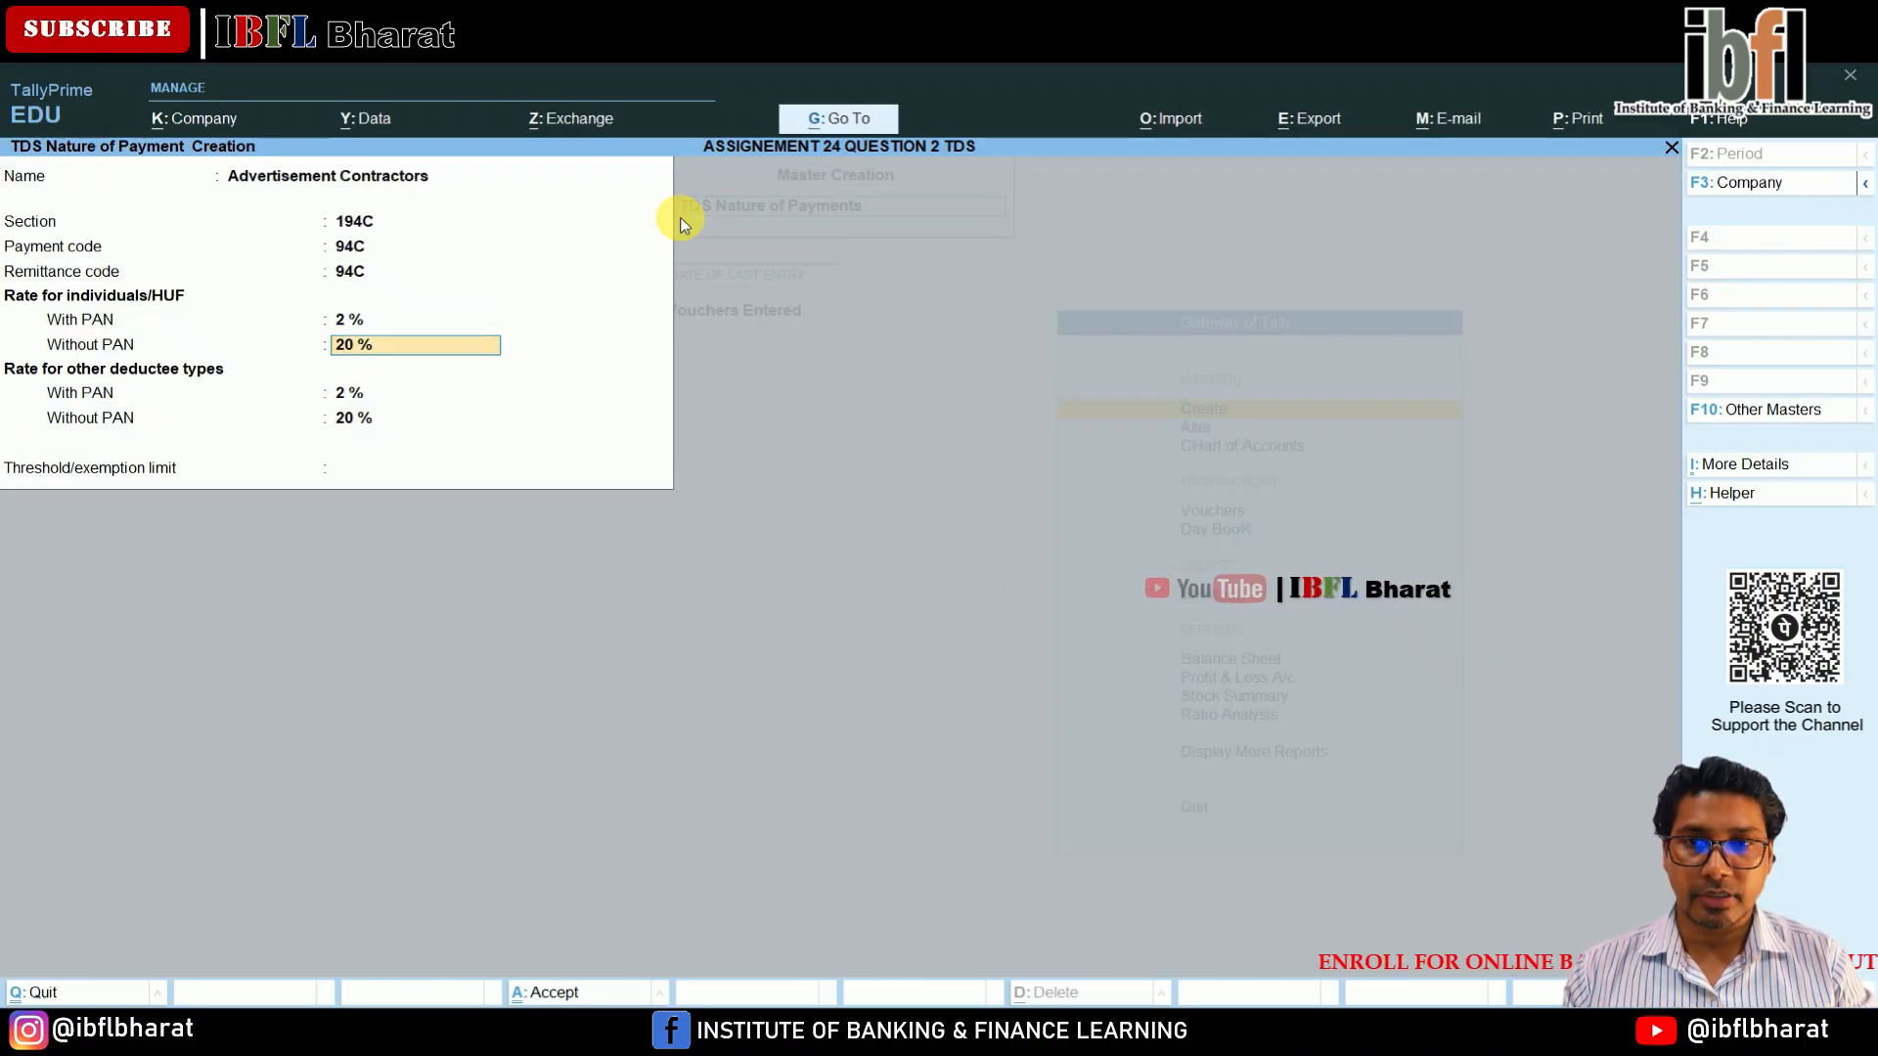
{"action": "key", "text": "Return"}
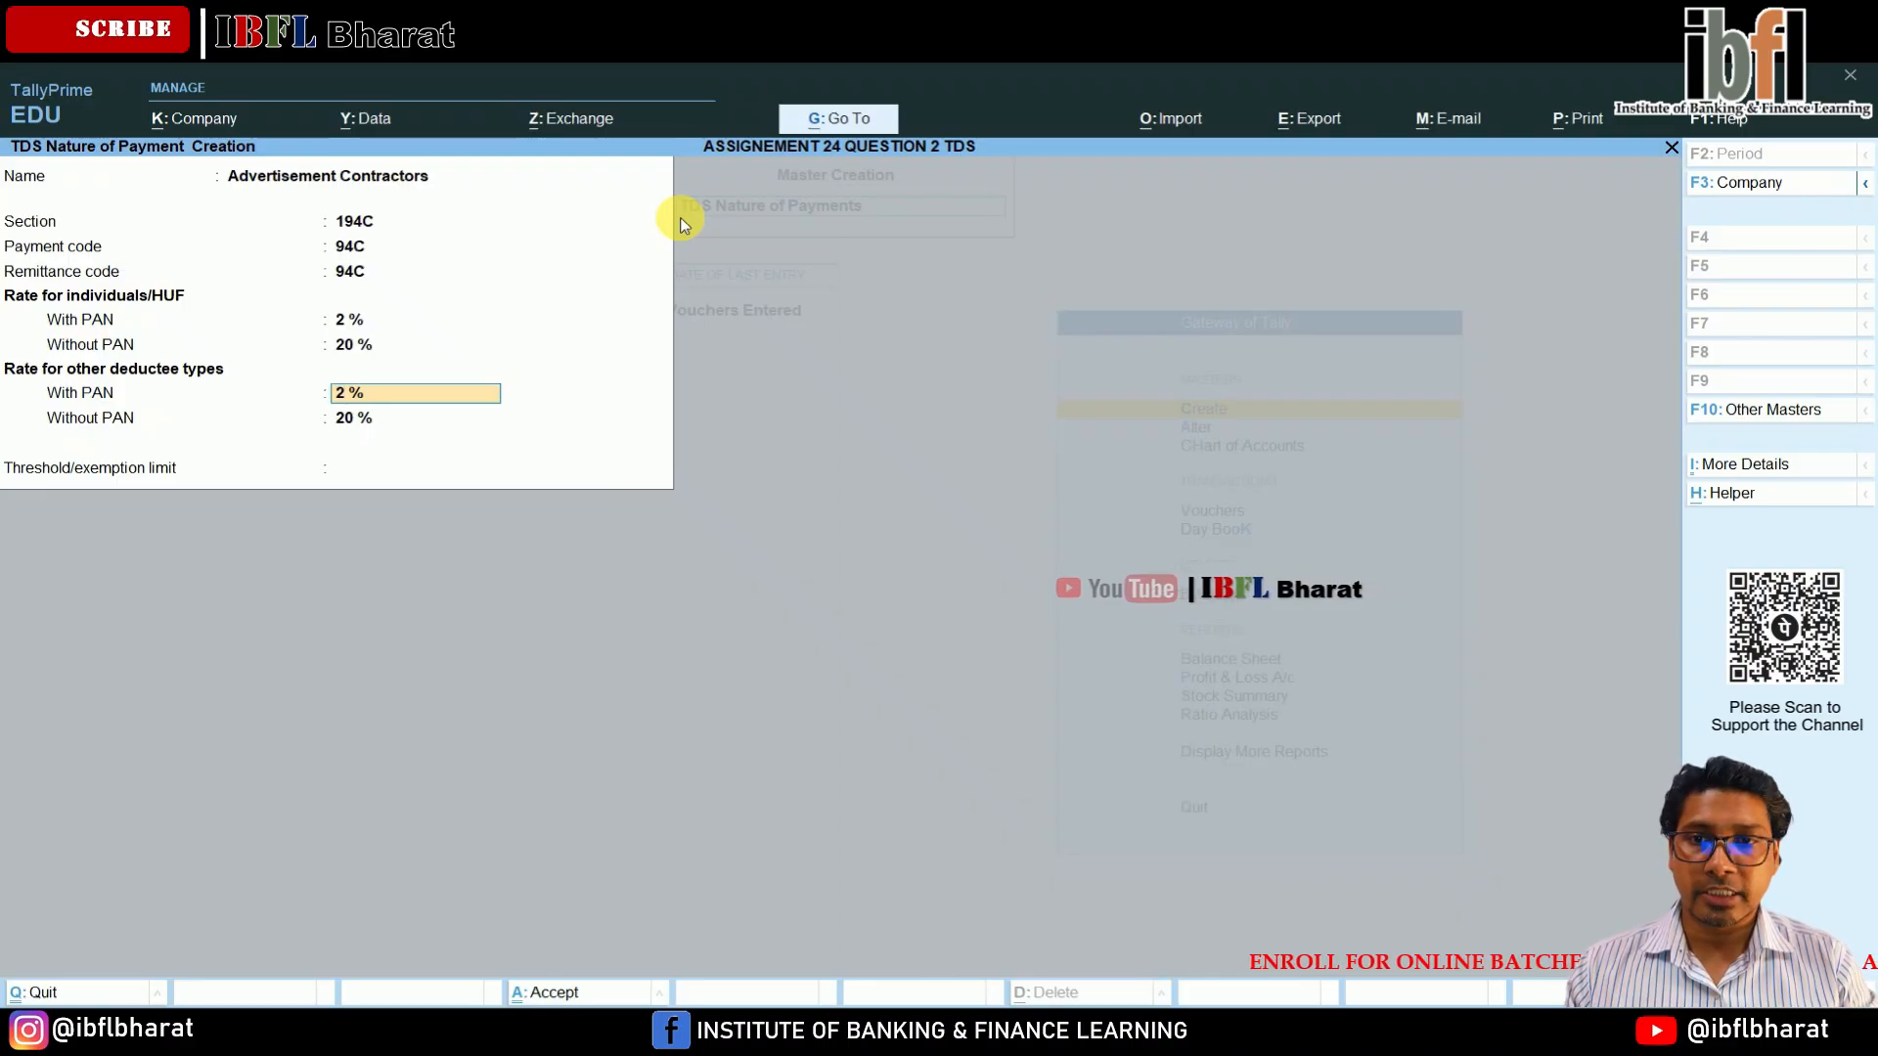
{"action": "key", "text": "Return"}
{"action": "key", "text": "Return"}
{"action": "key", "text": "Return"}
{"action": "type", "text": "y"}
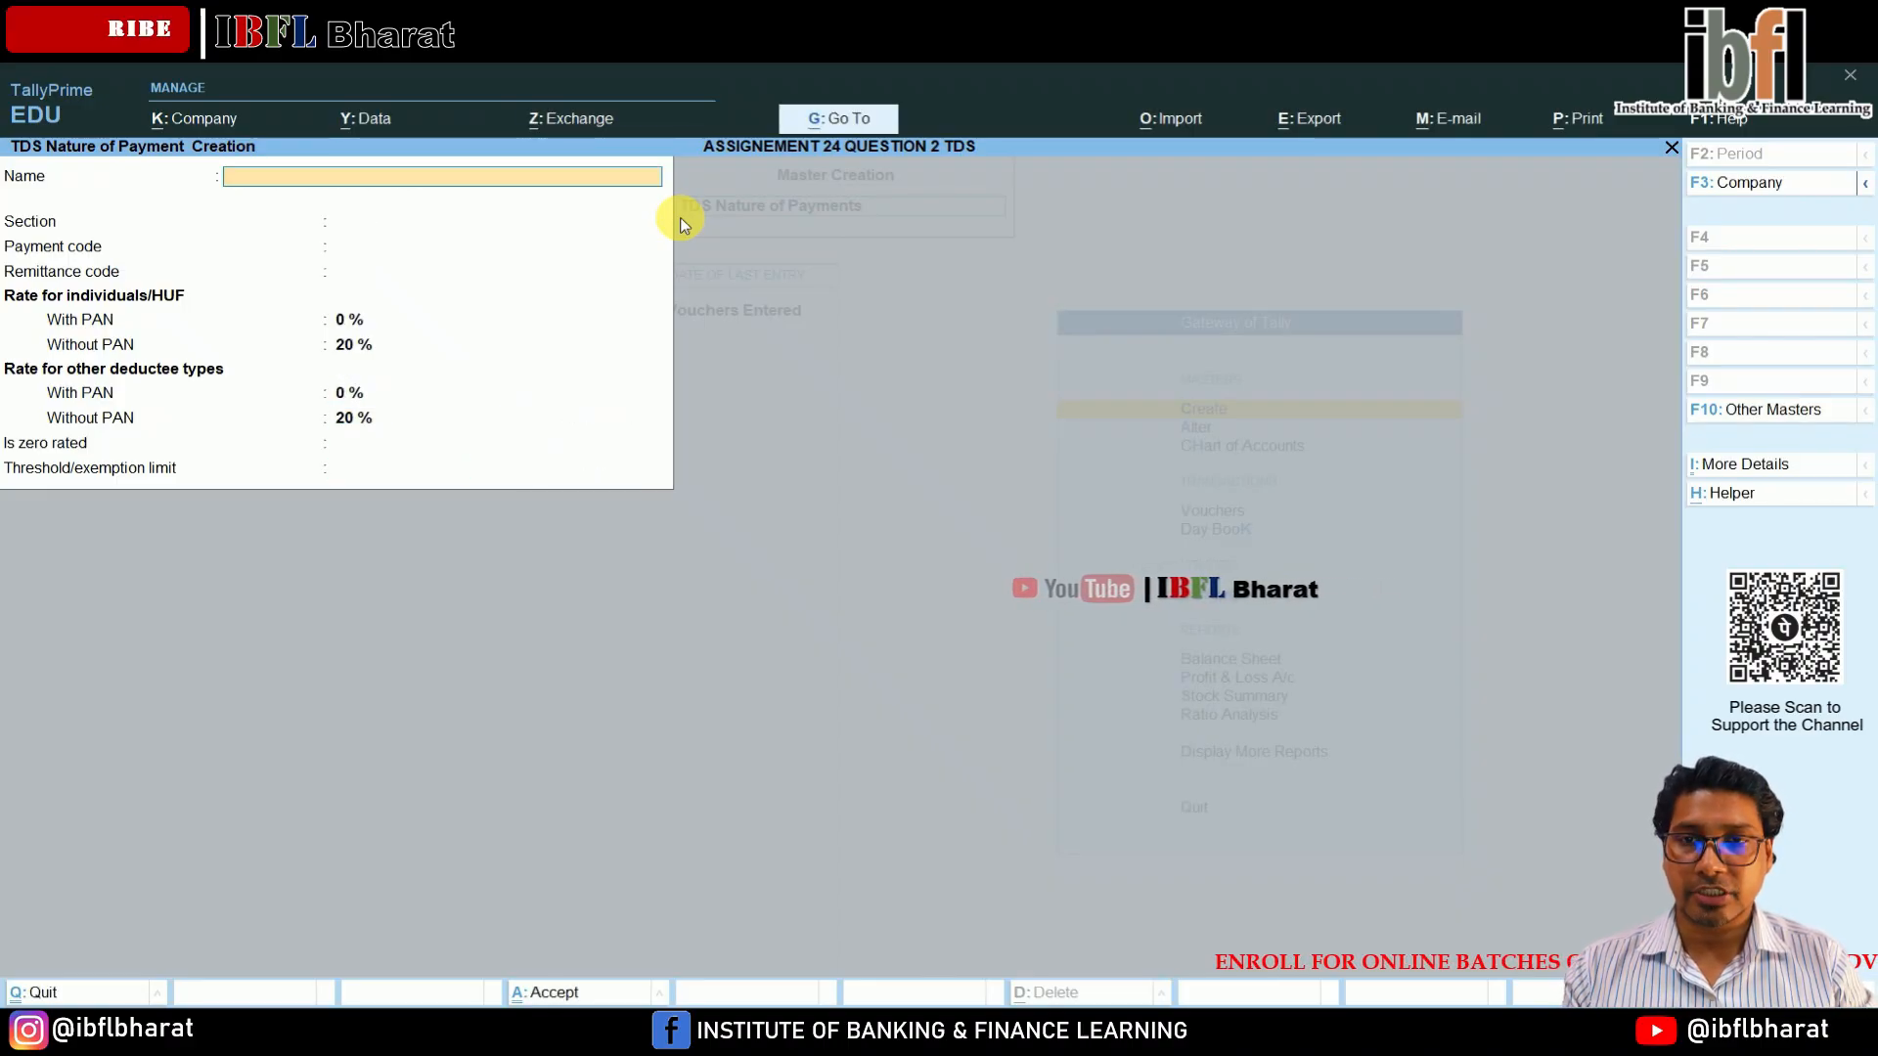
Name the next nature of payment Rent of Plant & Machinery, with section 194I and 94I as both payment code and remittance code.
{"action": "type", "text": "Rent of Plant & Machinery"}
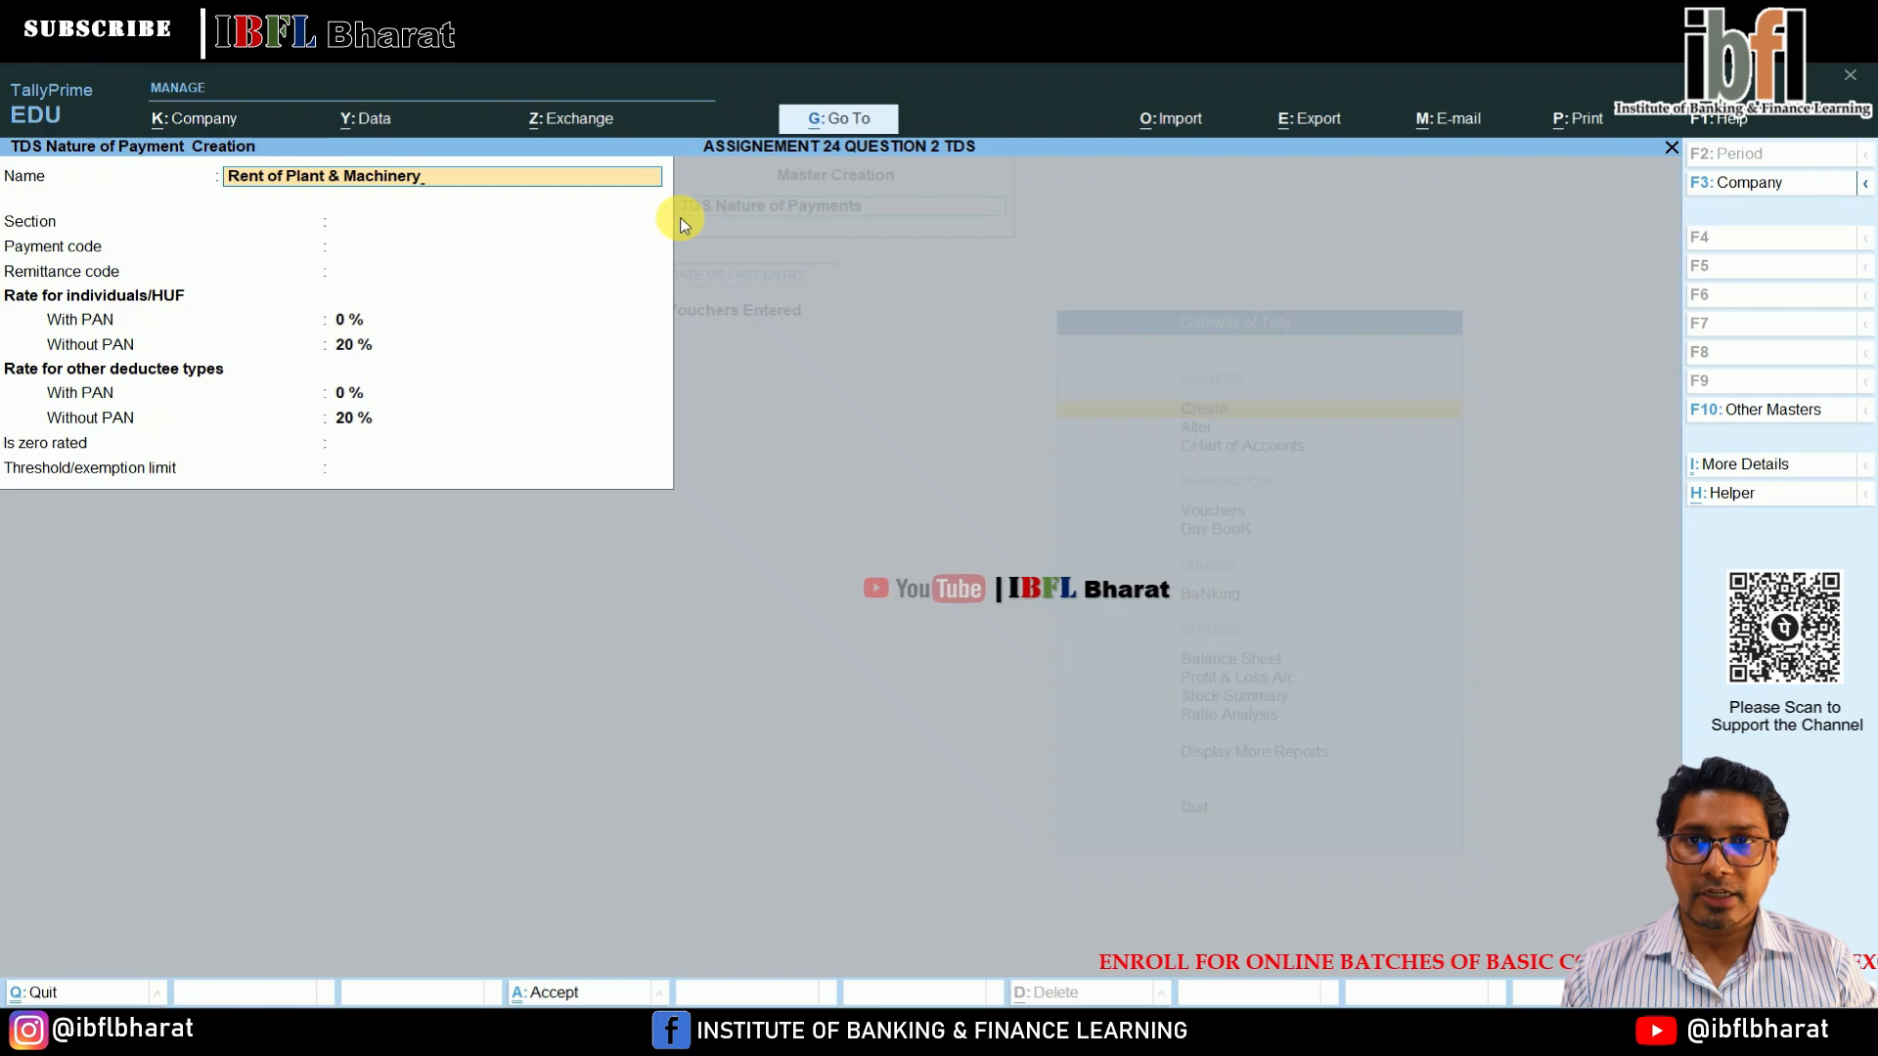
{"action": "key", "text": "Return"}
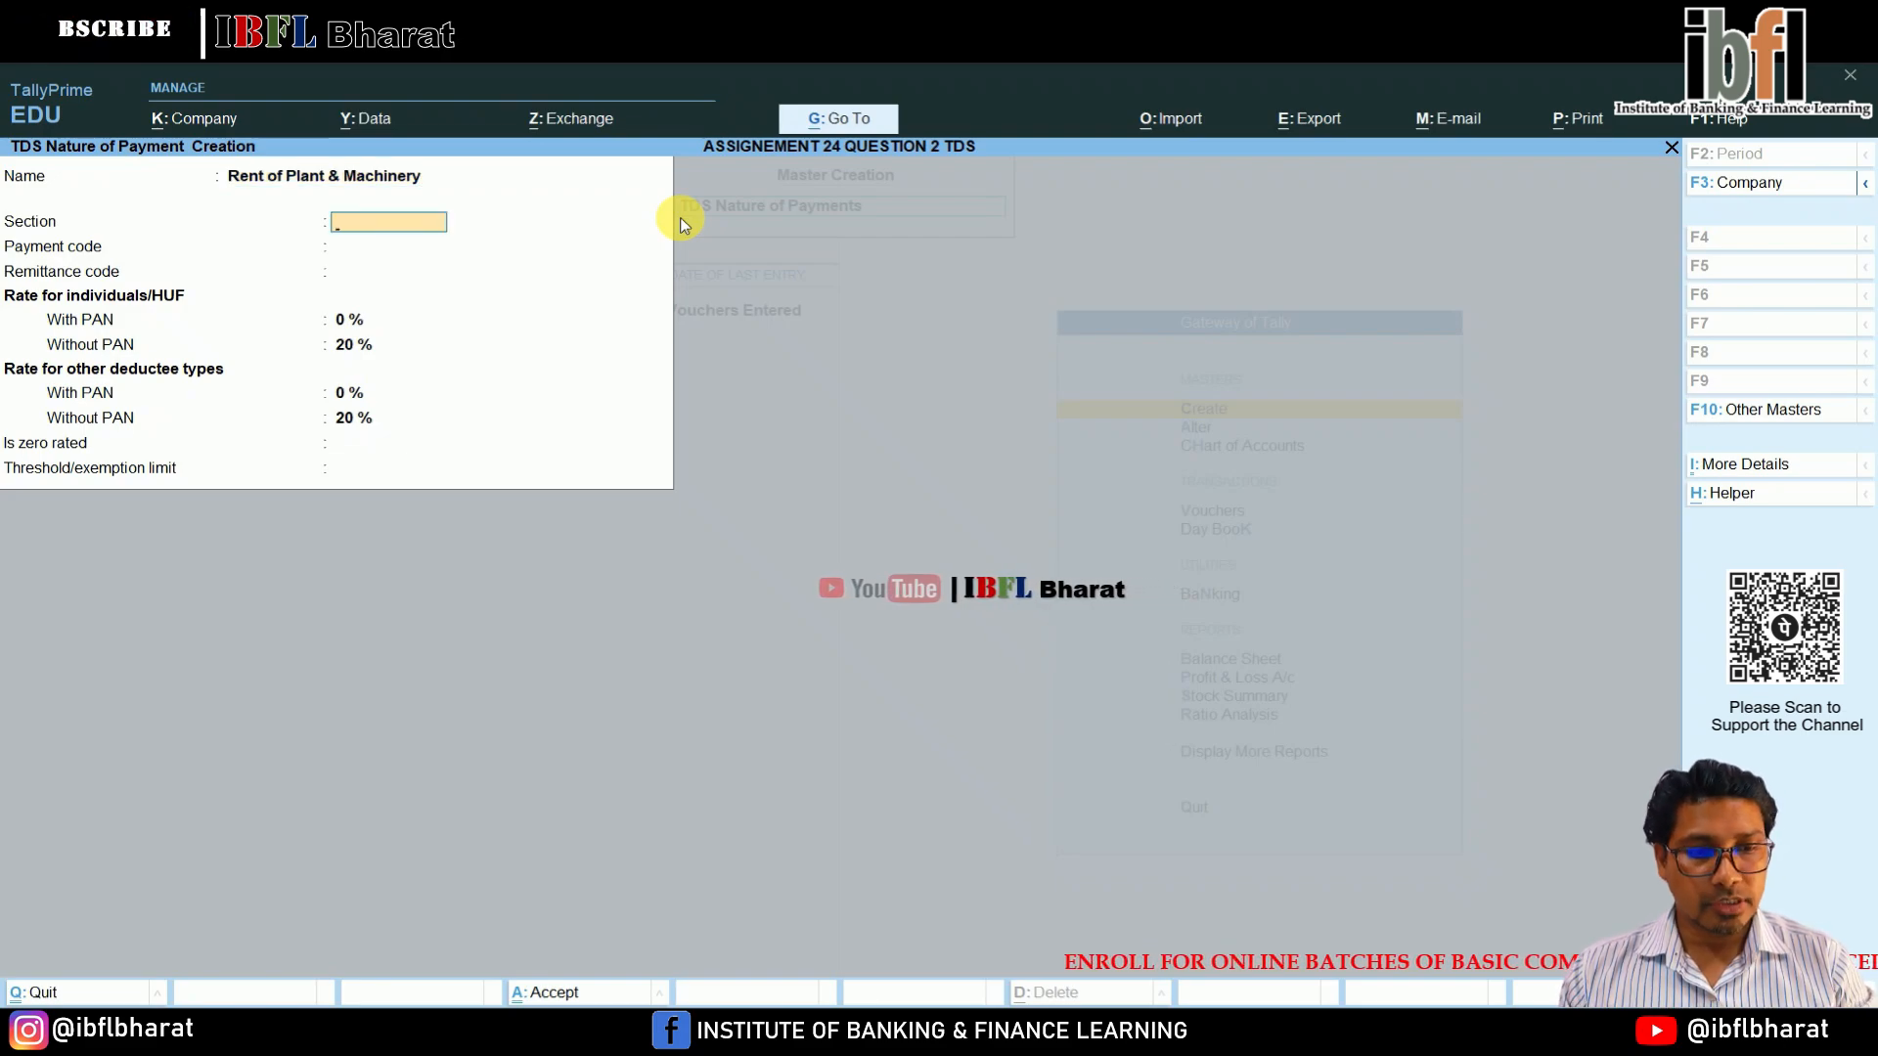
{"action": "type", "text": "194I"}
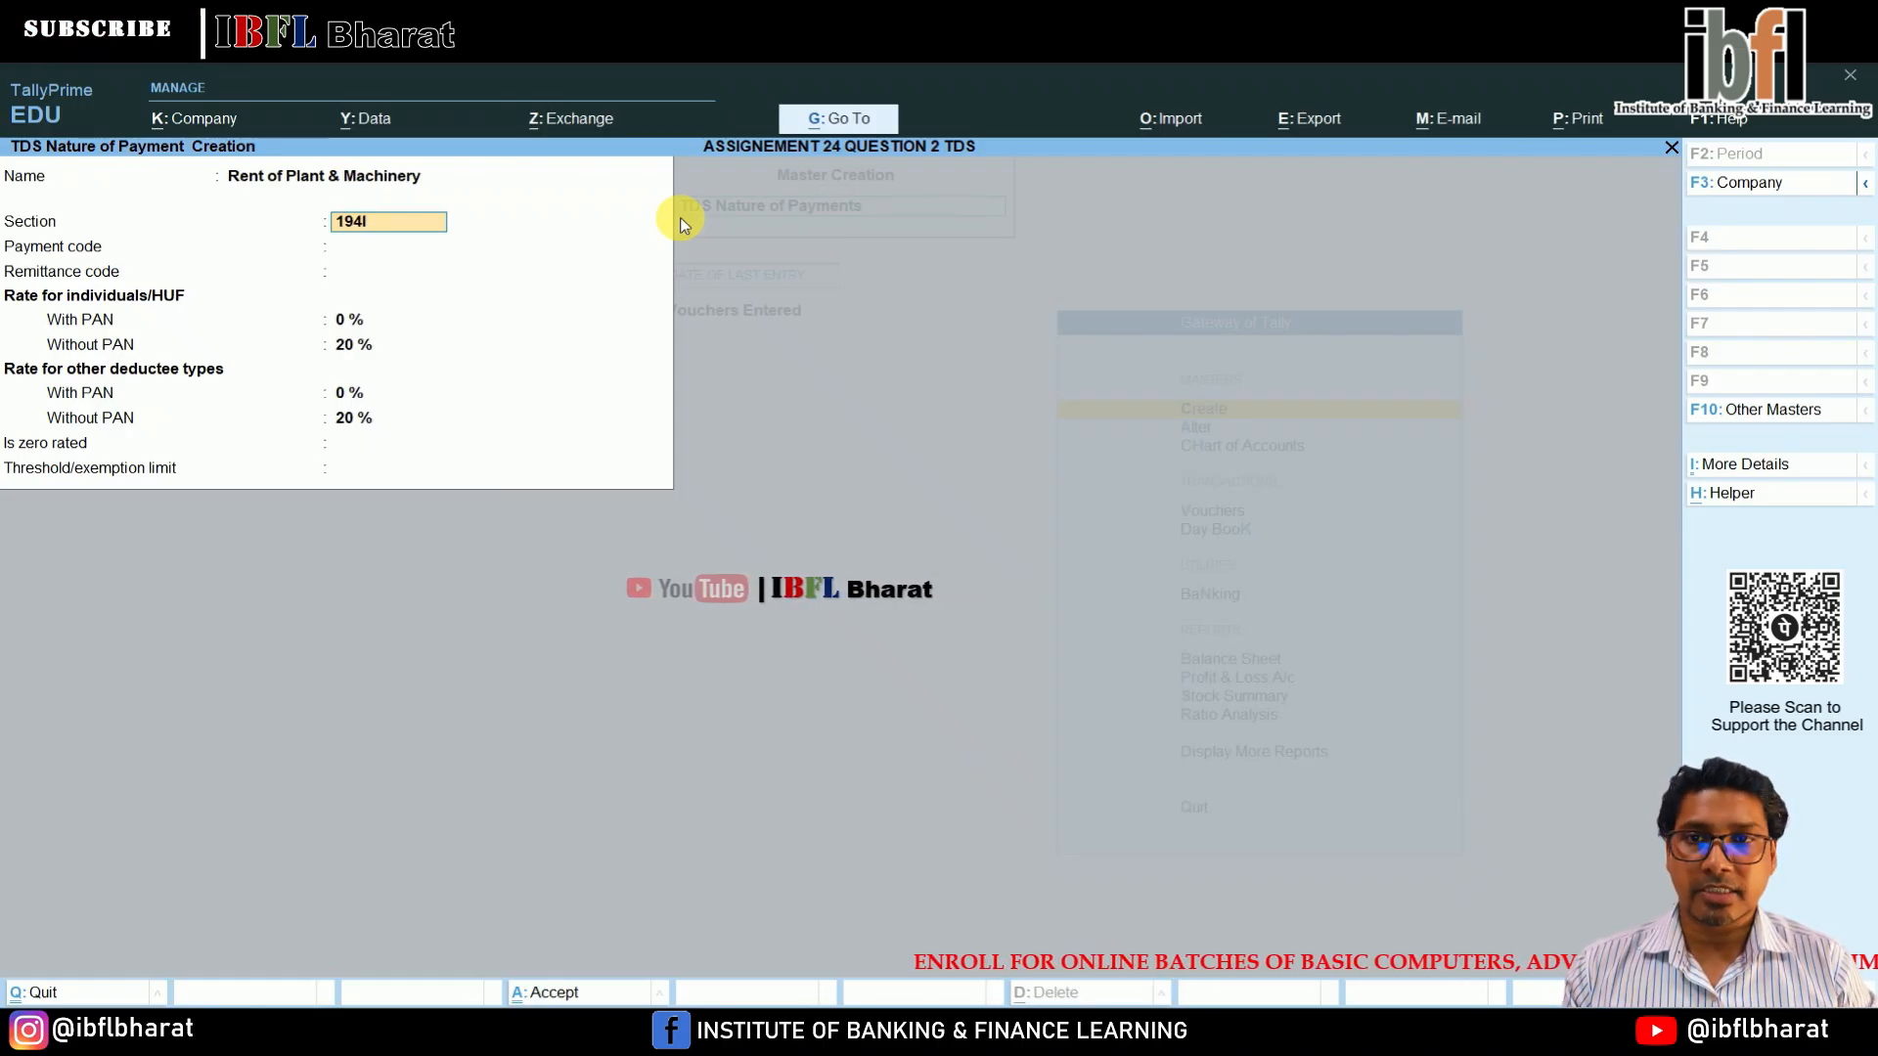
{"action": "key", "text": "Return"}
{"action": "type", "text": "94"}
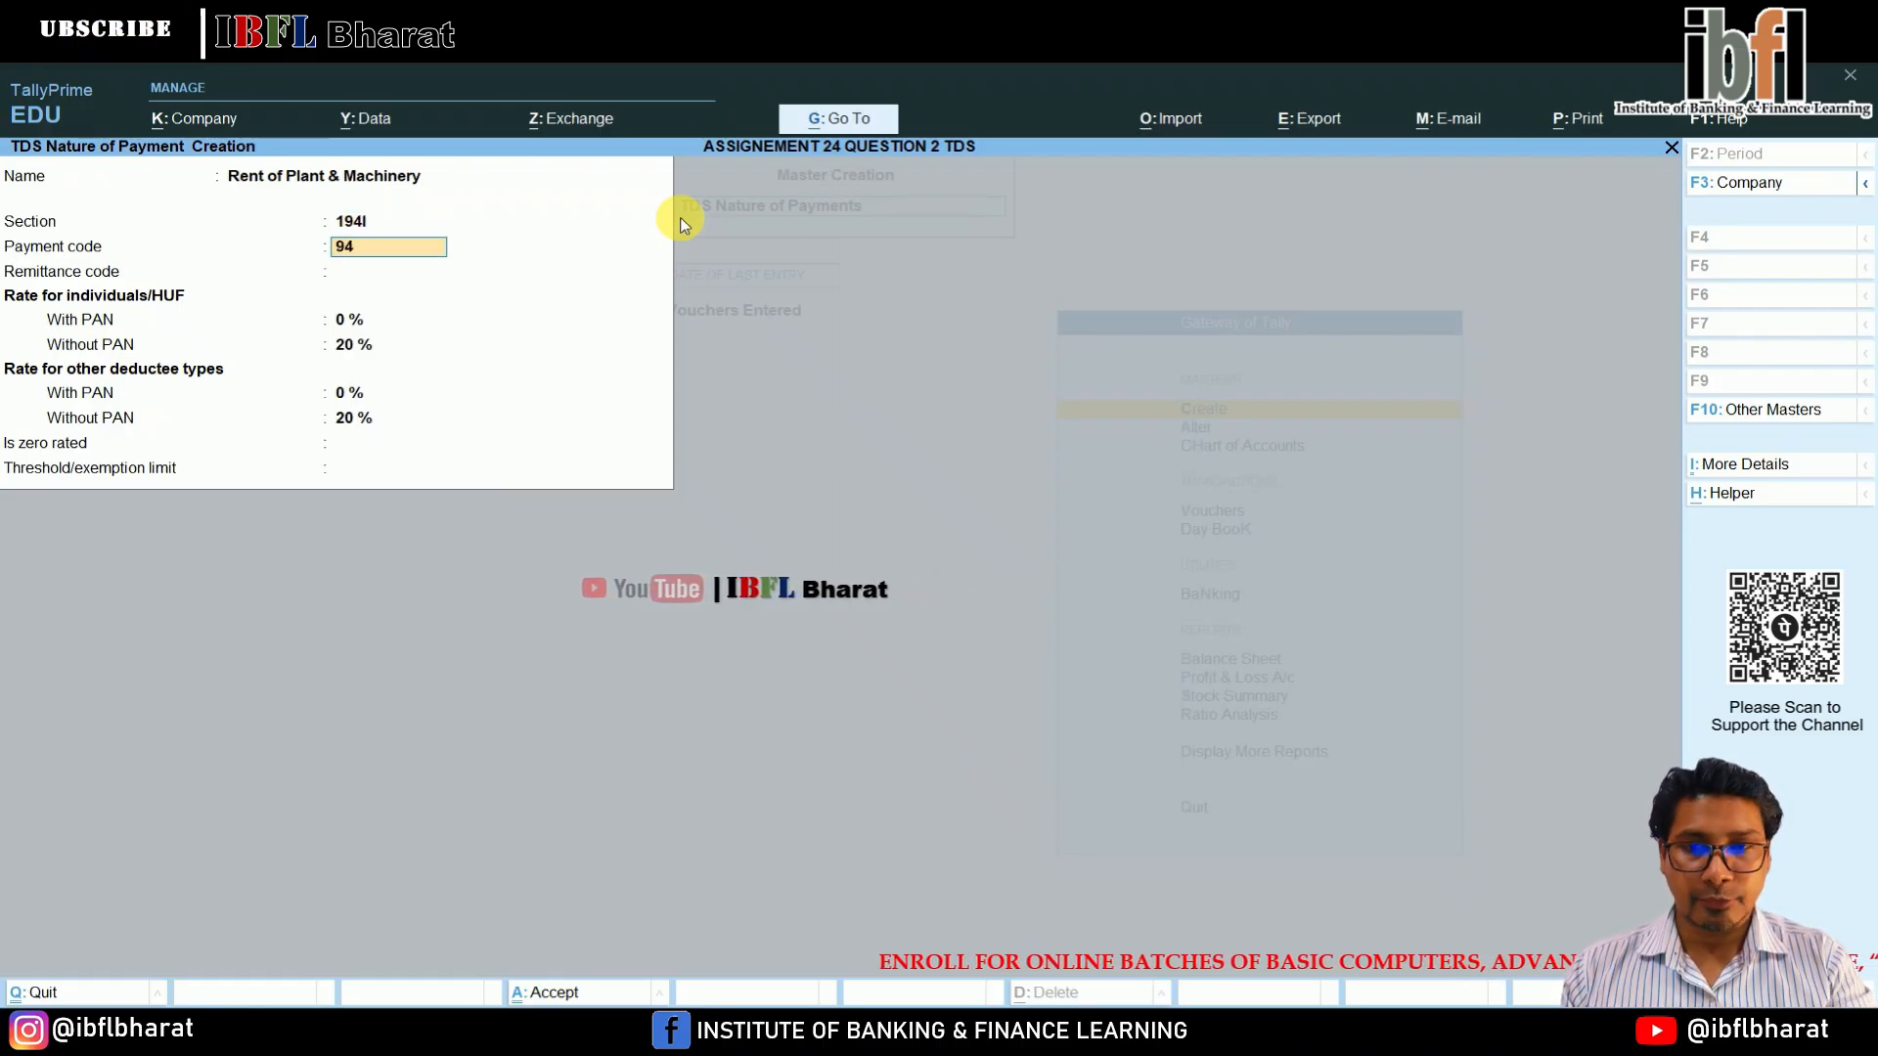
{"action": "type", "text": "I"}
{"action": "key", "text": "Return"}
{"action": "type", "text": "94I"}
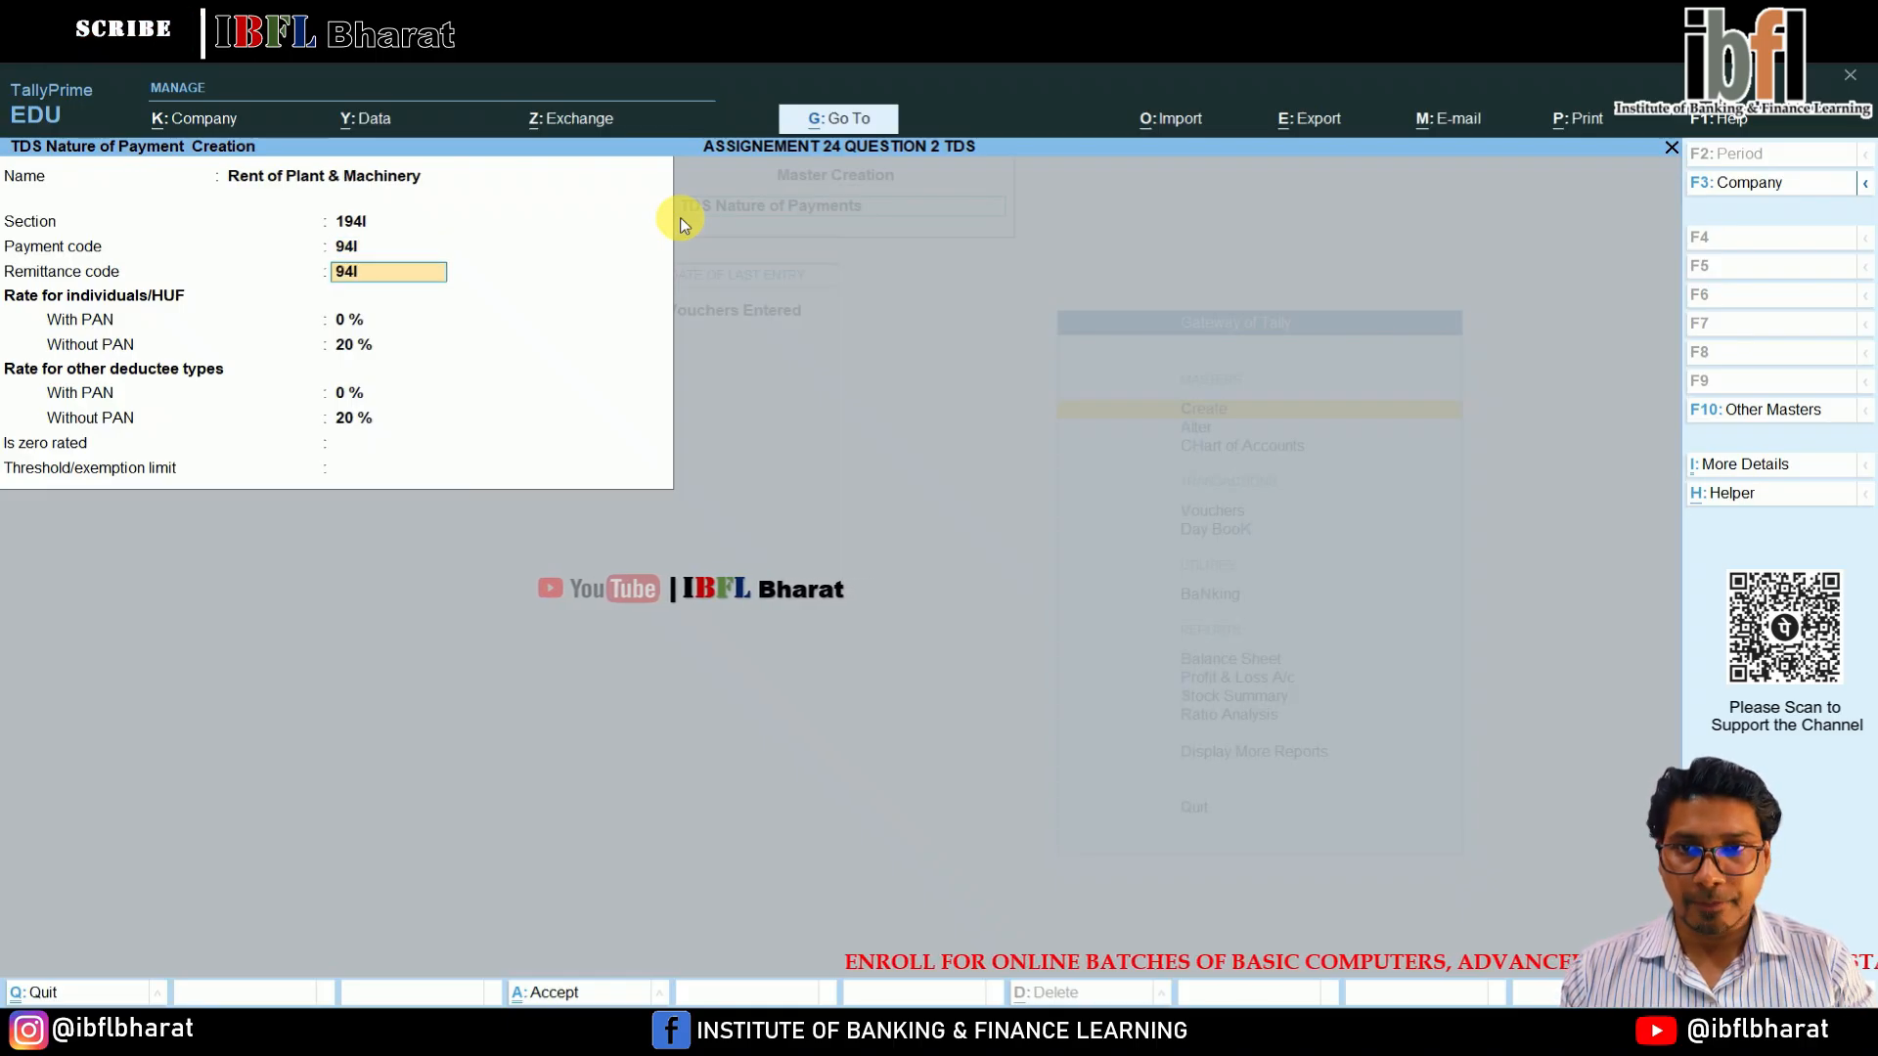
{"action": "key", "text": "Return"}
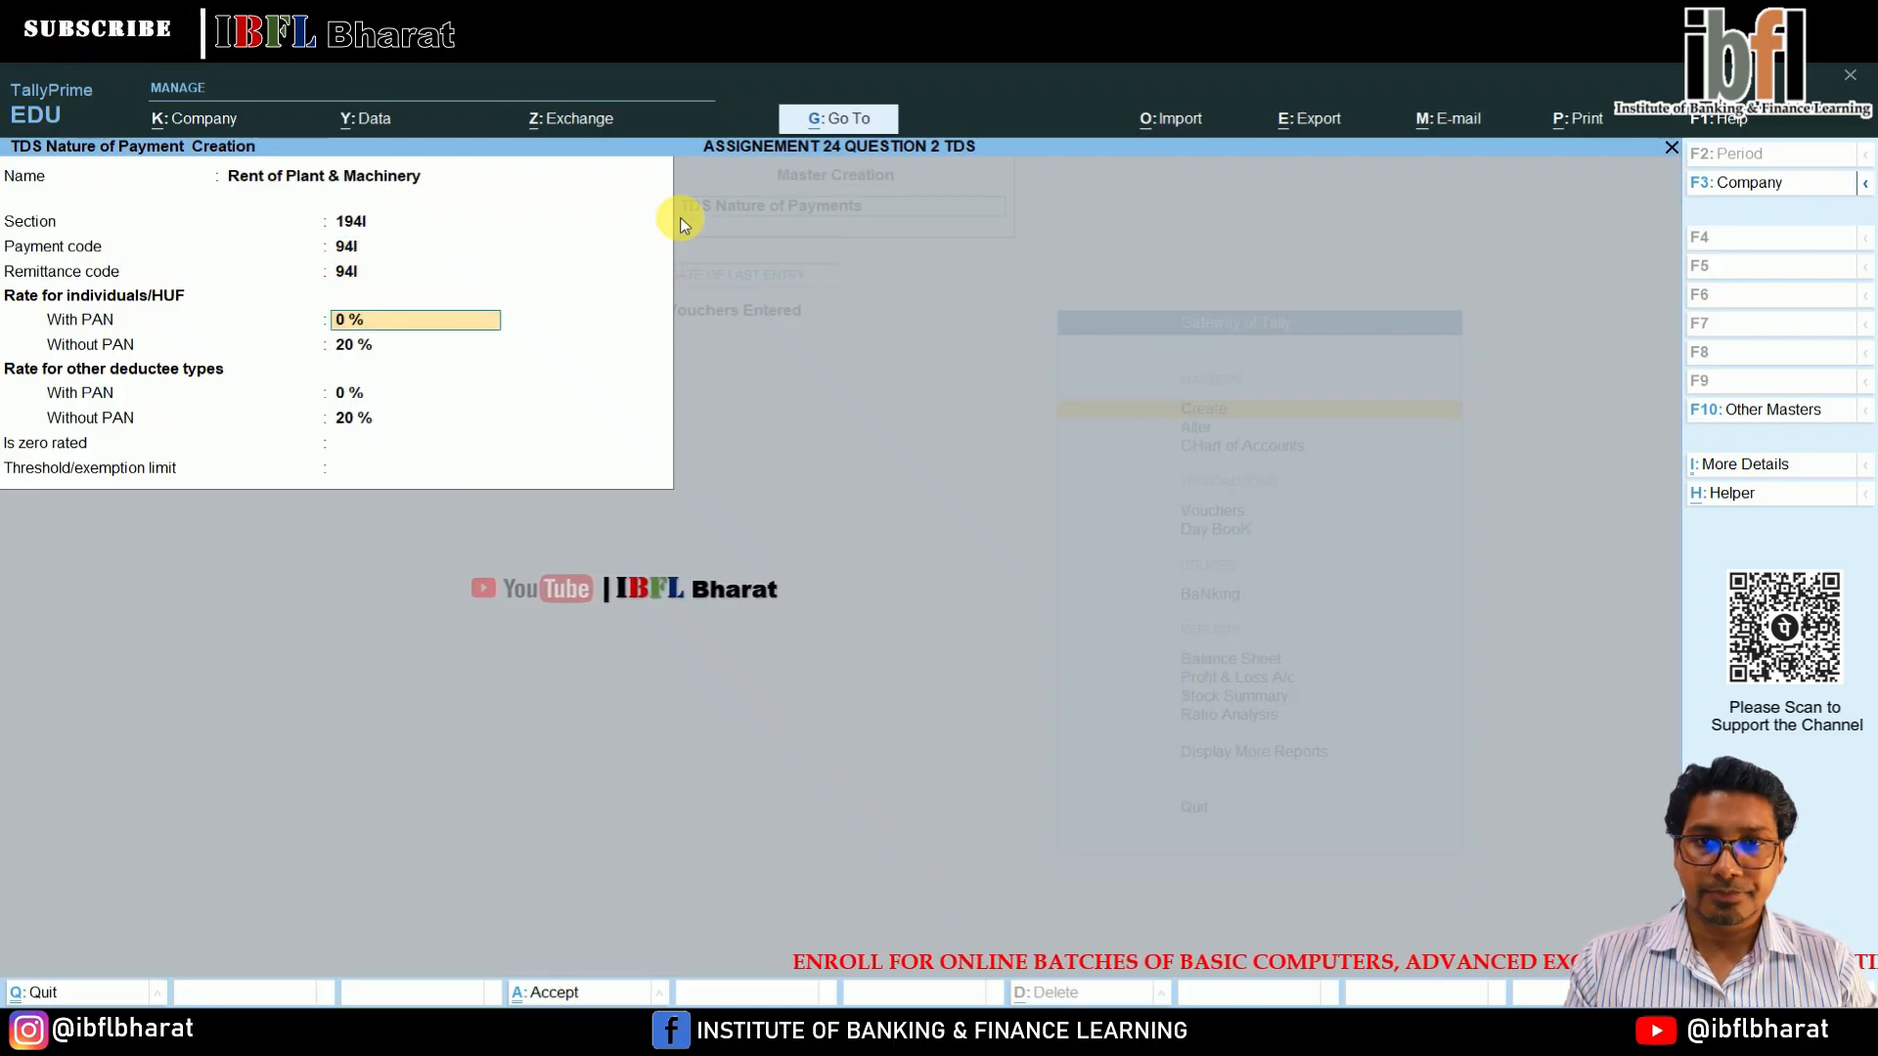
Set the Rent of Plant & Machinery With PAN rate to 2%, keep 20% without PAN, leave the threshold limit blank, and save the master.
{"action": "type", "text": "2"}
{"action": "key", "text": "Return"}
{"action": "key", "text": "Return"}
{"action": "key", "text": "Return"}
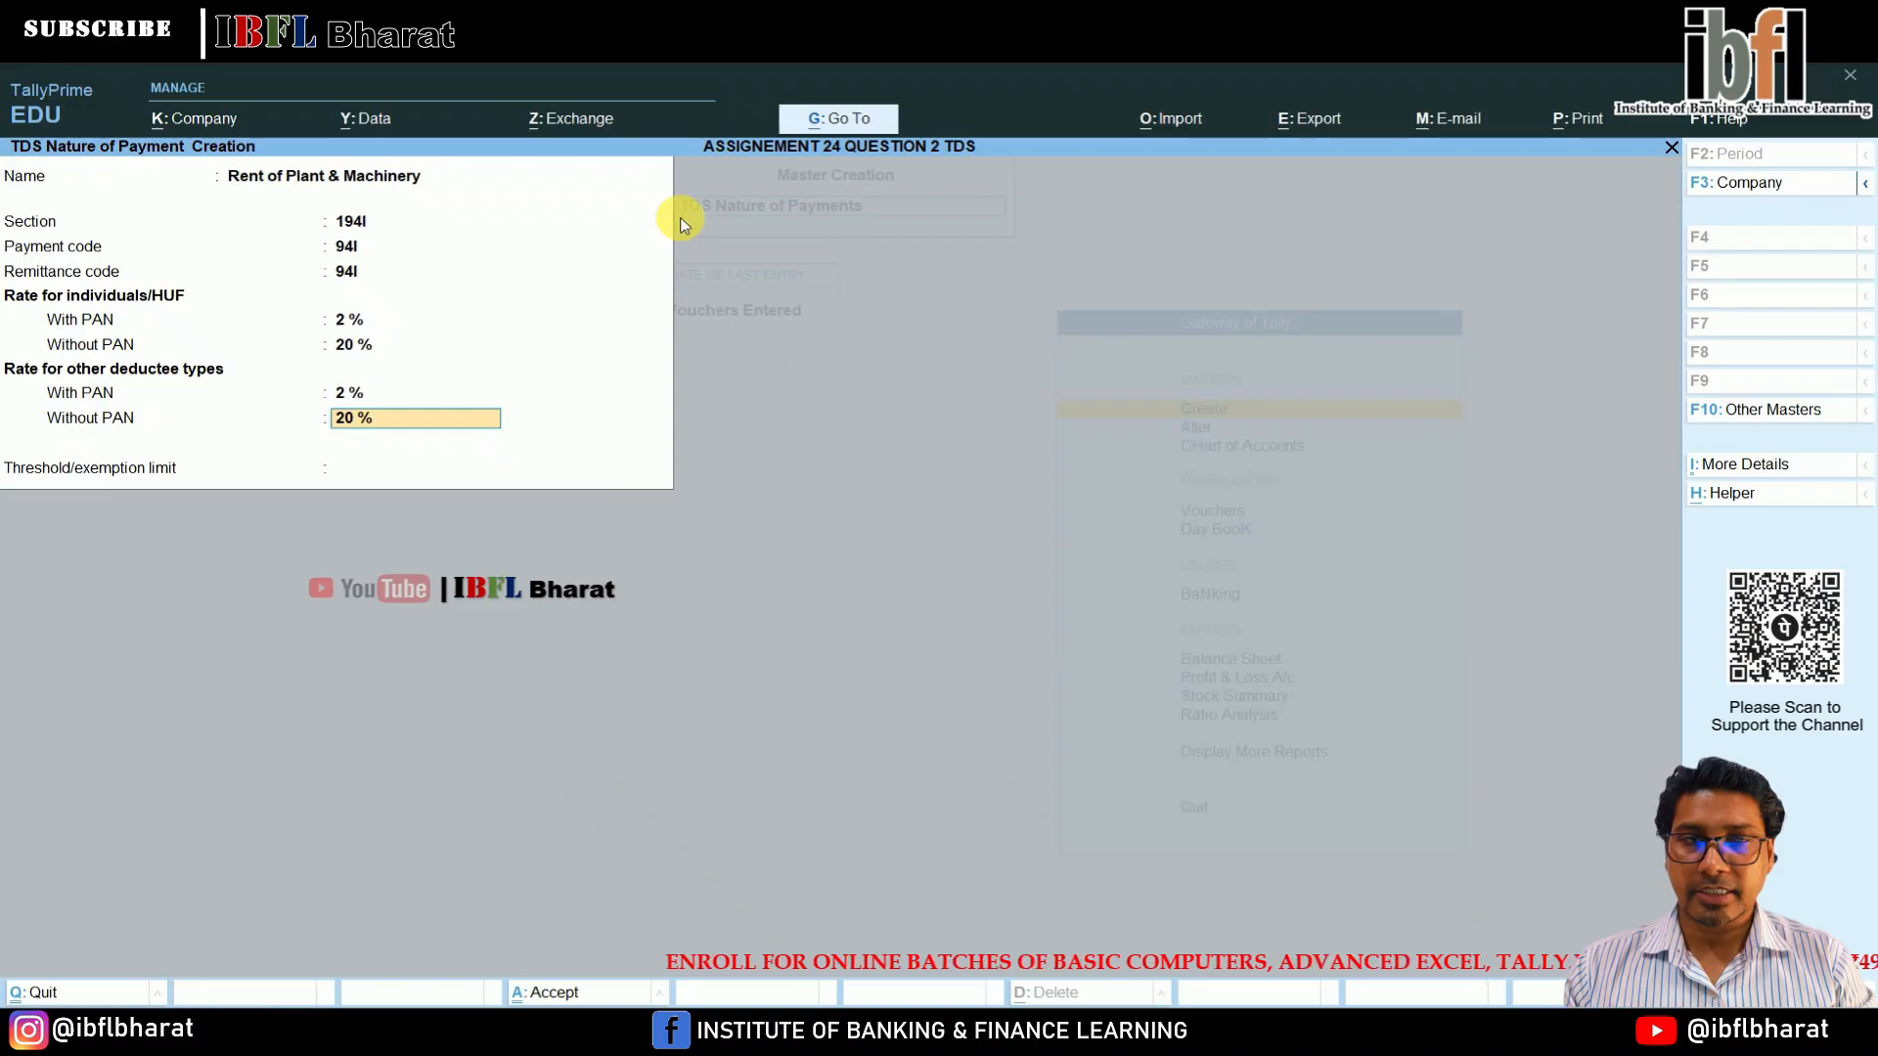
{"action": "key", "text": "Return"}
{"action": "key", "text": "Return"}
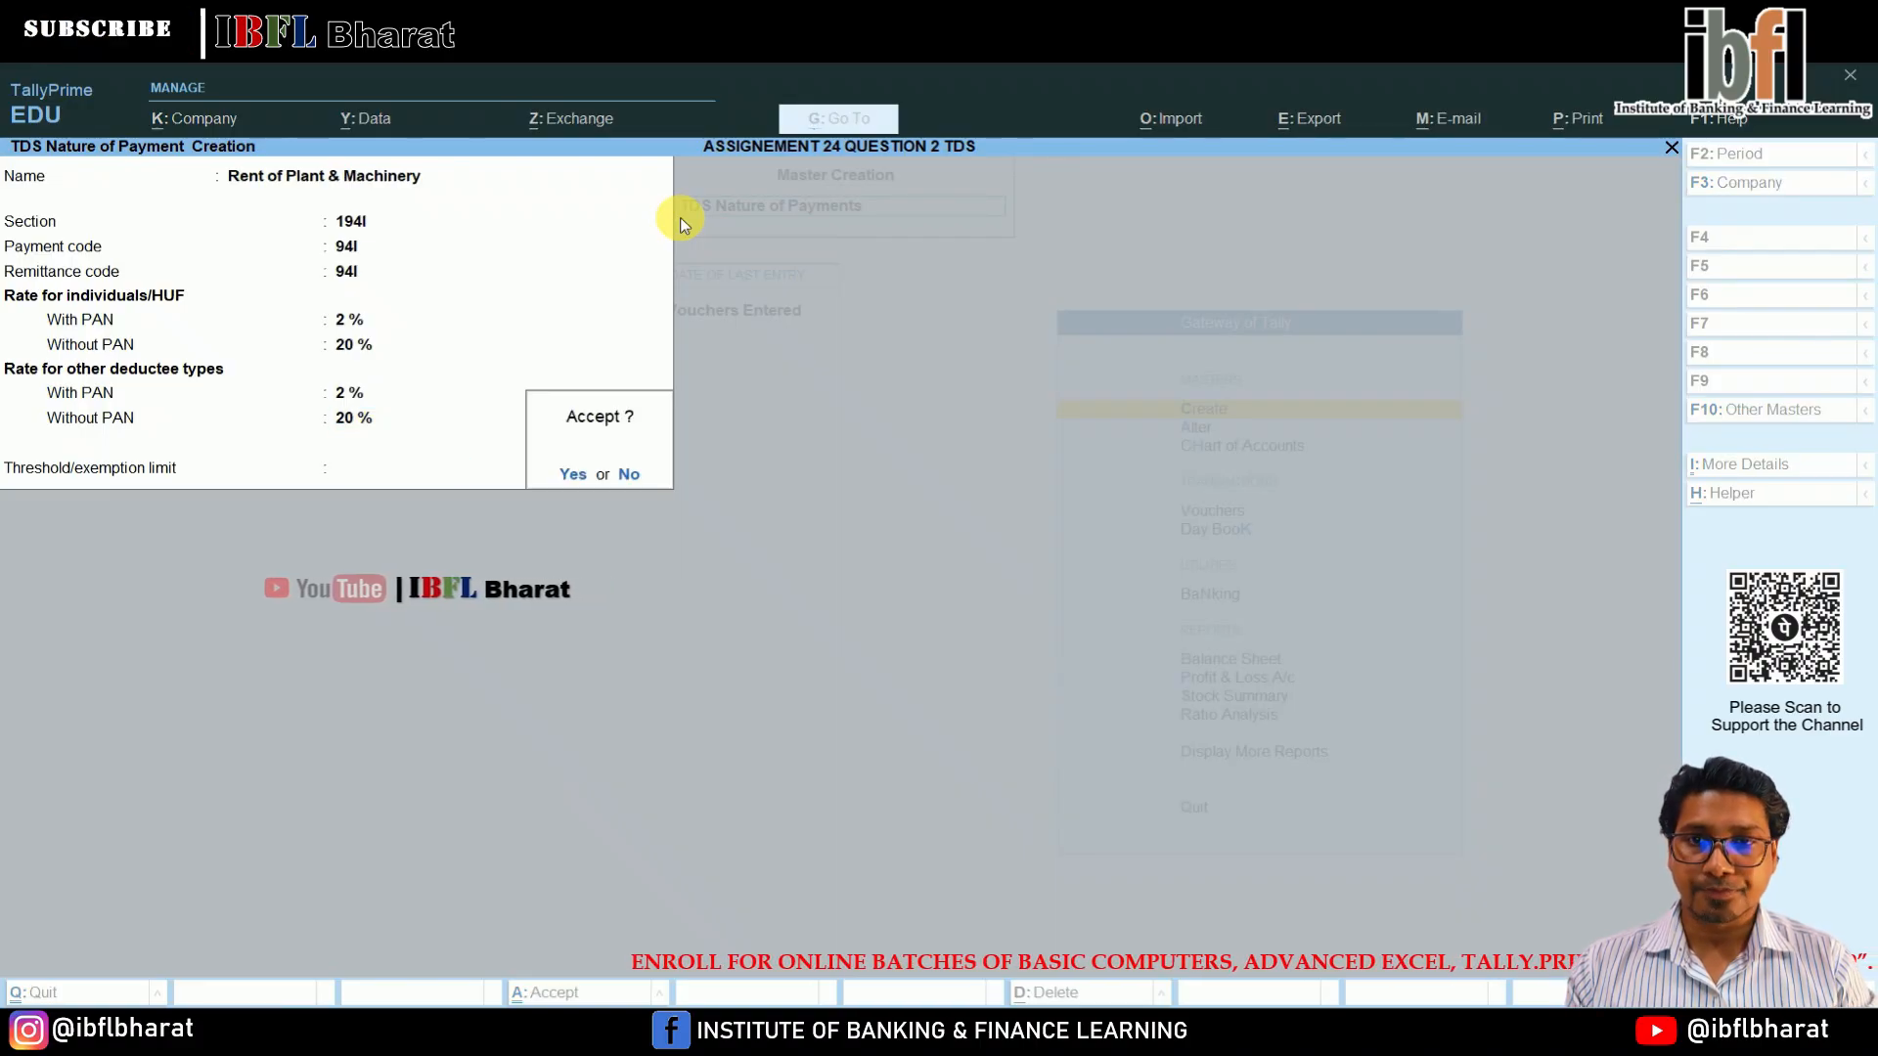
{"action": "key", "text": "Return"}
Name the next nature of payment Audit Fees, with section 194J and 94J as both payment code and remittance code.
{"action": "type", "text": "Audit Fees"}
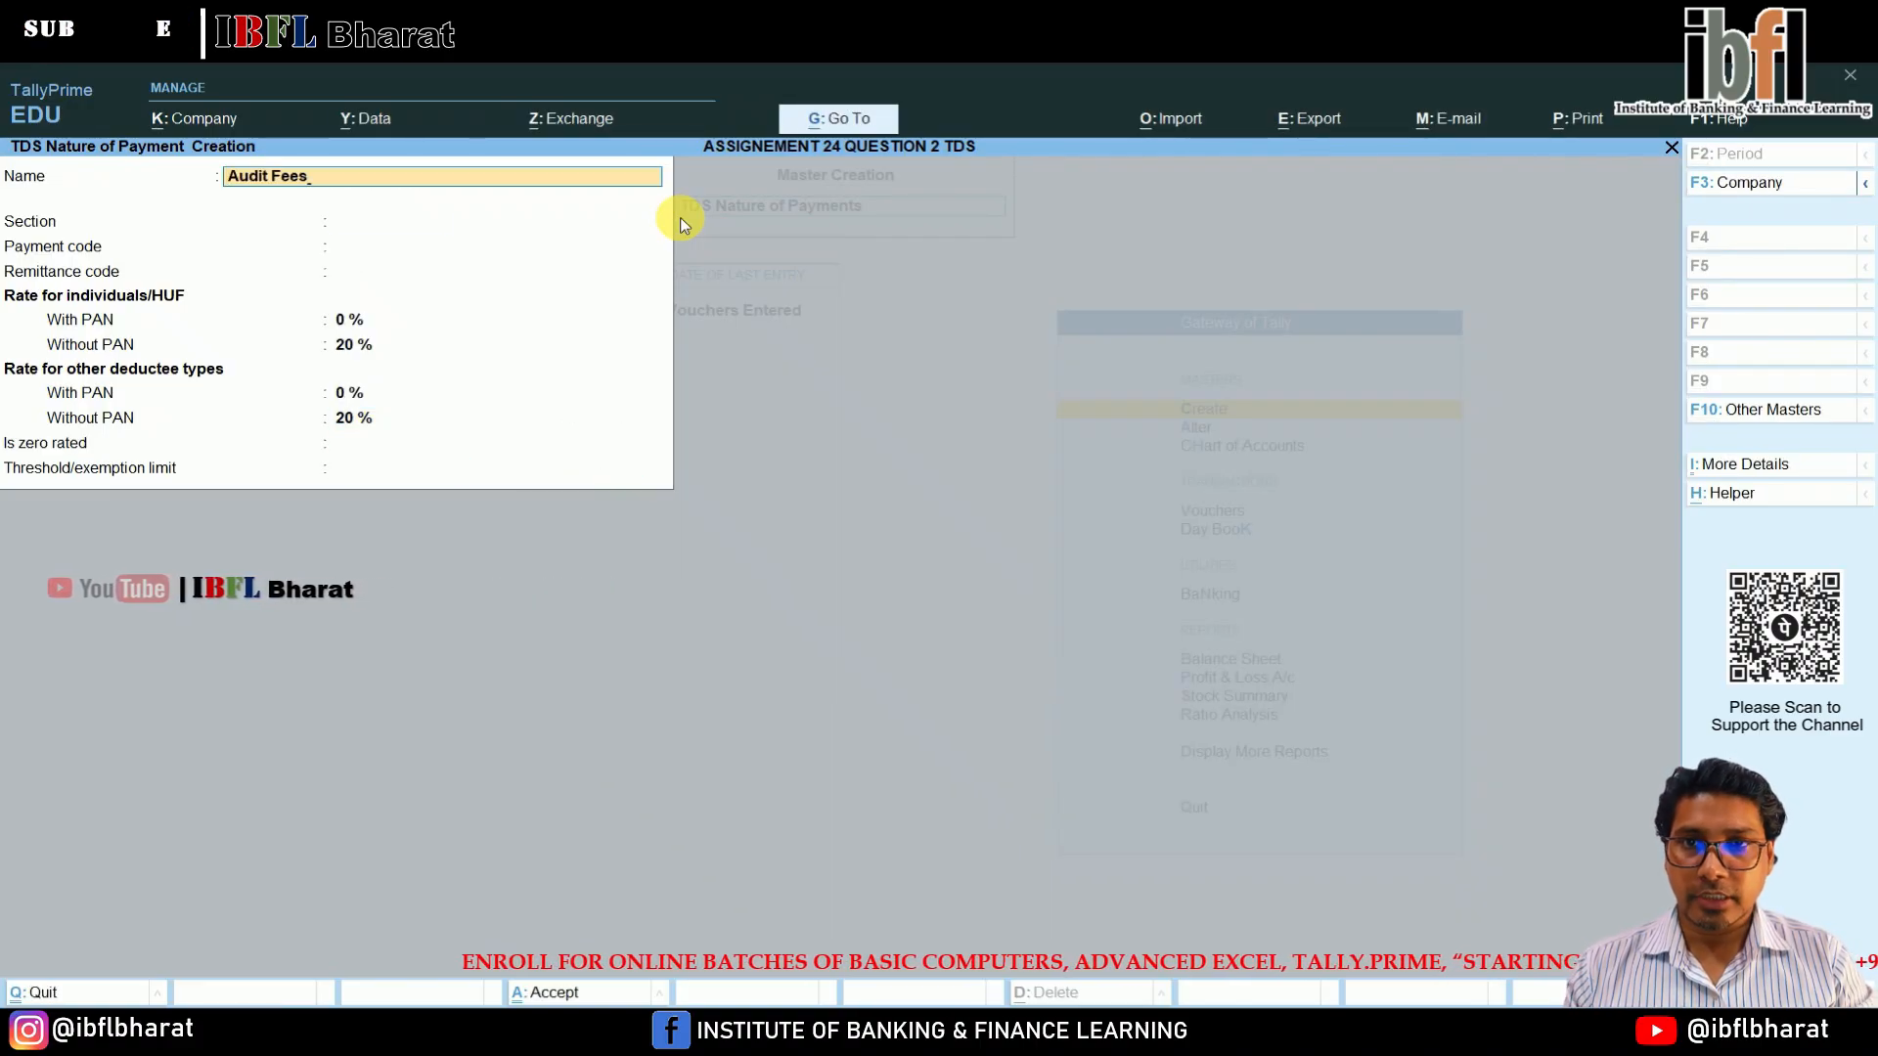
{"action": "key", "text": "Return"}
{"action": "type", "text": "194"}
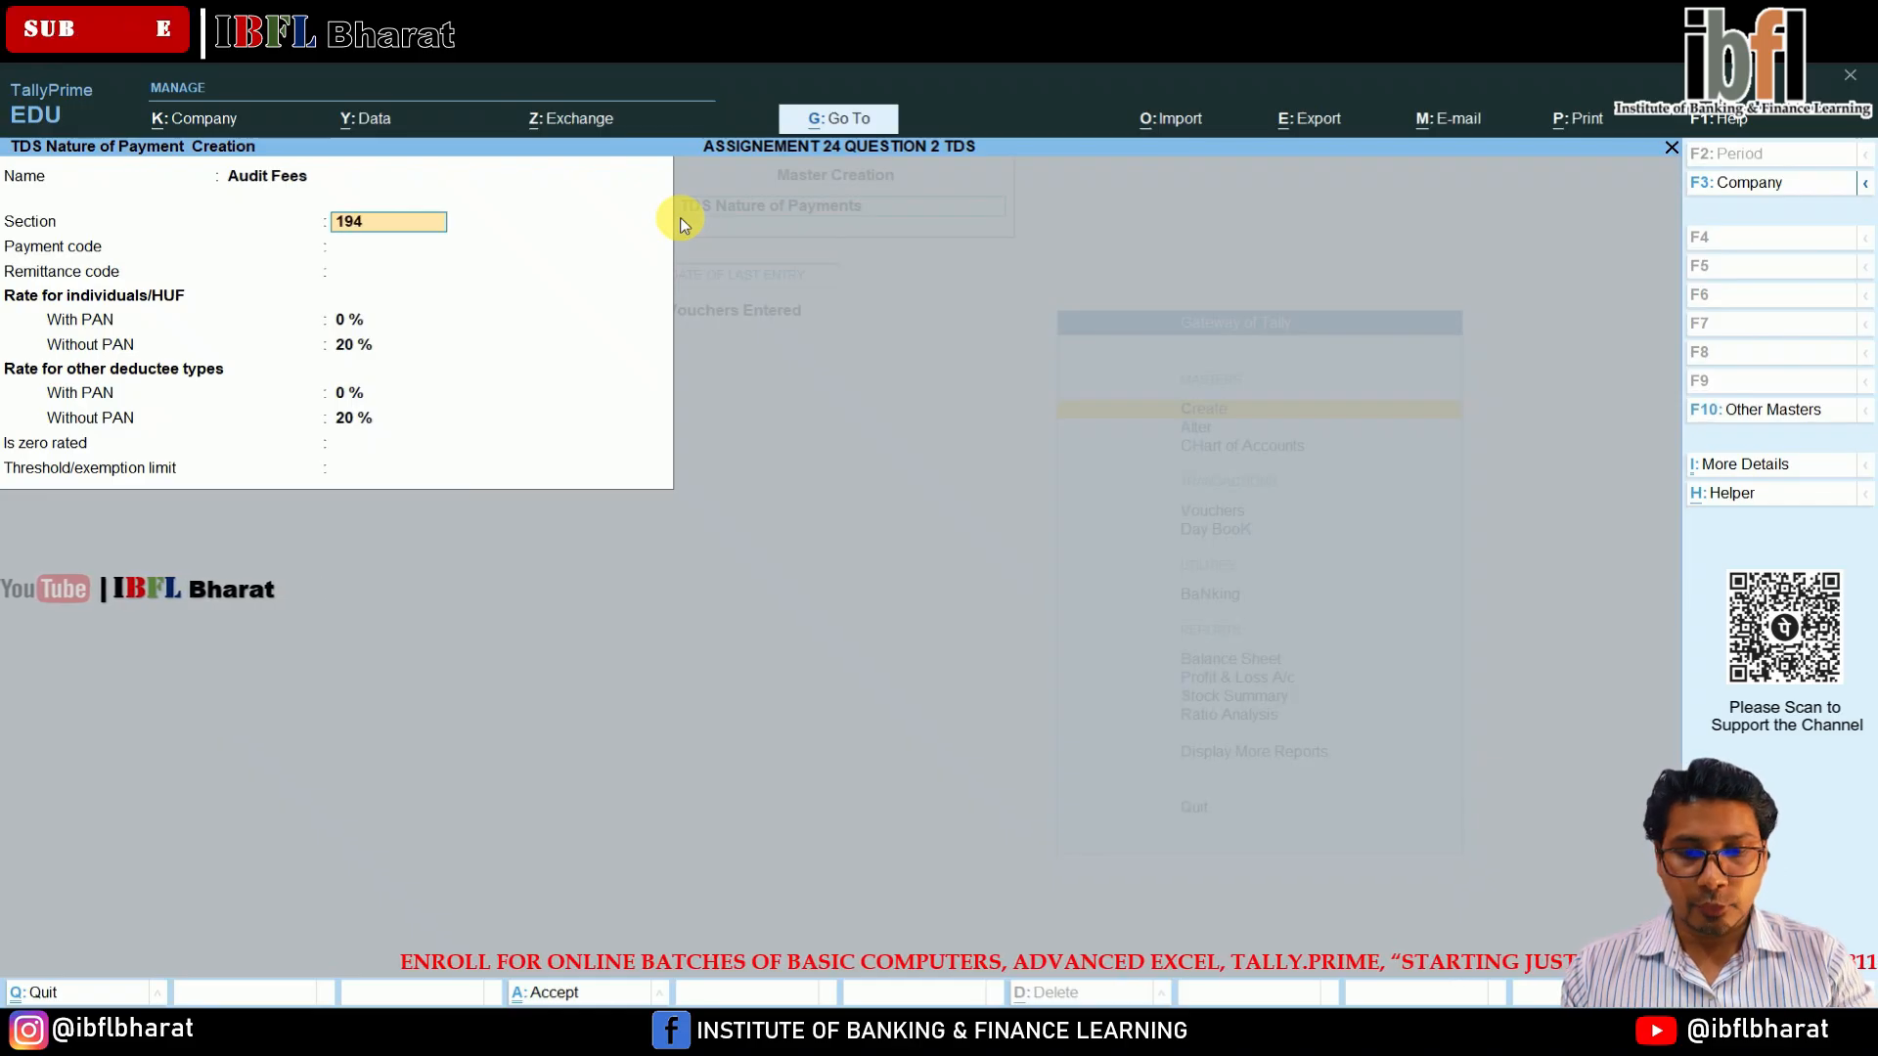
{"action": "type", "text": "J"}
{"action": "key", "text": "Return"}
{"action": "type", "text": "94J"}
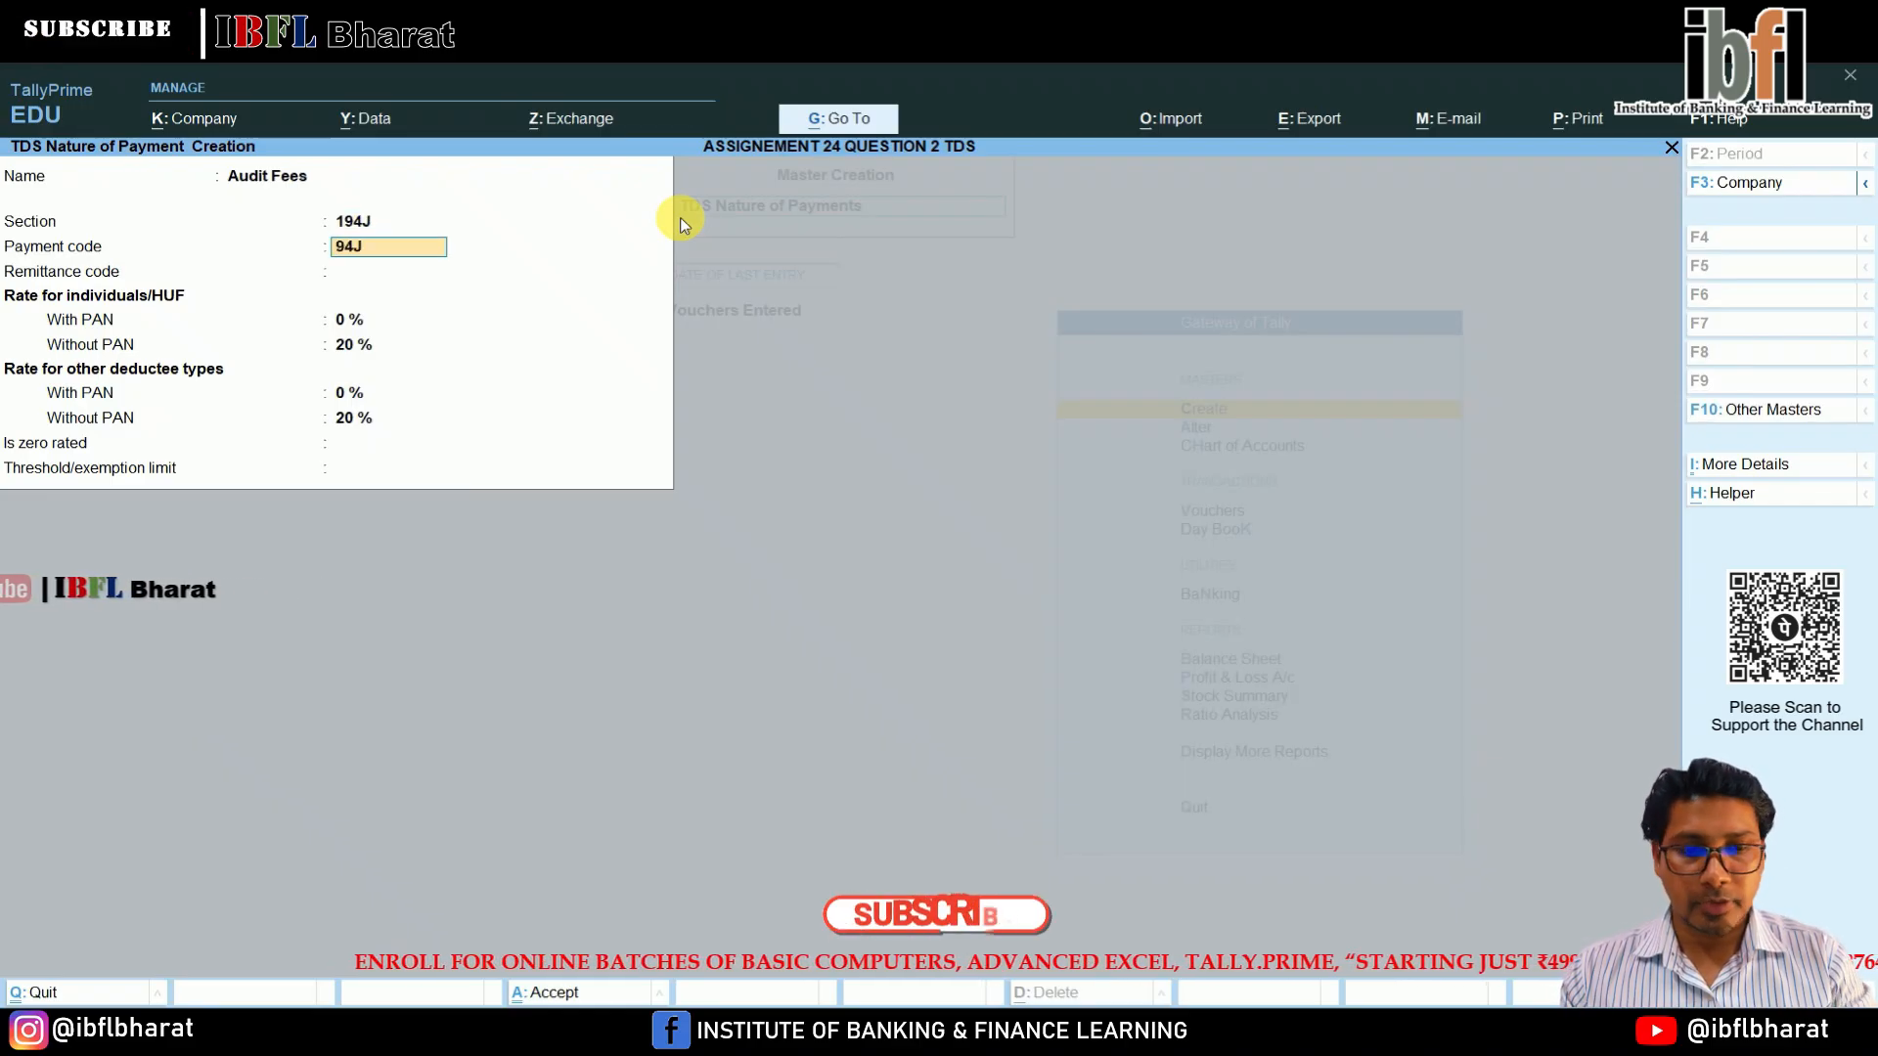
{"action": "key", "text": "Return"}
{"action": "type", "text": "94J"}
{"action": "key", "text": "Return"}
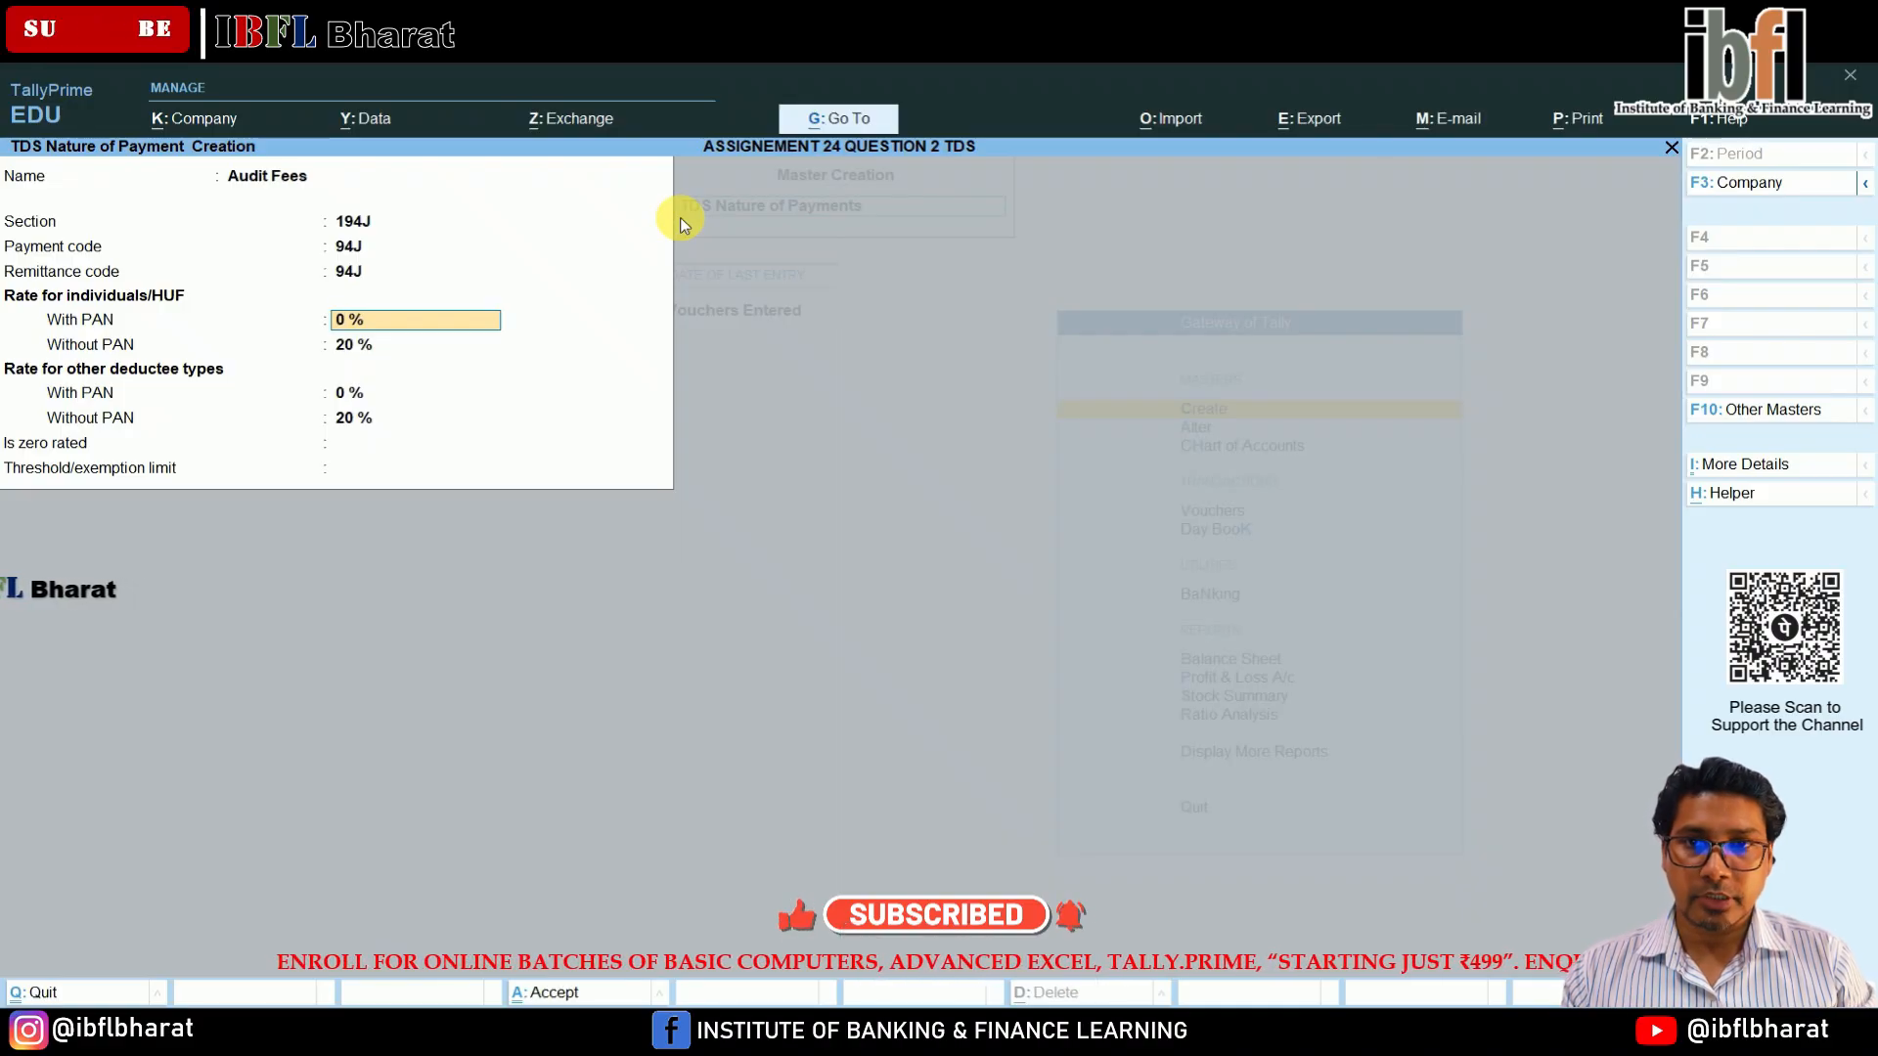
Set the Audit Fees With PAN rate to 10%, keep 20% without PAN, save the master, and leave nature of payment creation.
{"action": "type", "text": "10"}
{"action": "key", "text": "Return"}
{"action": "key", "text": "Return"}
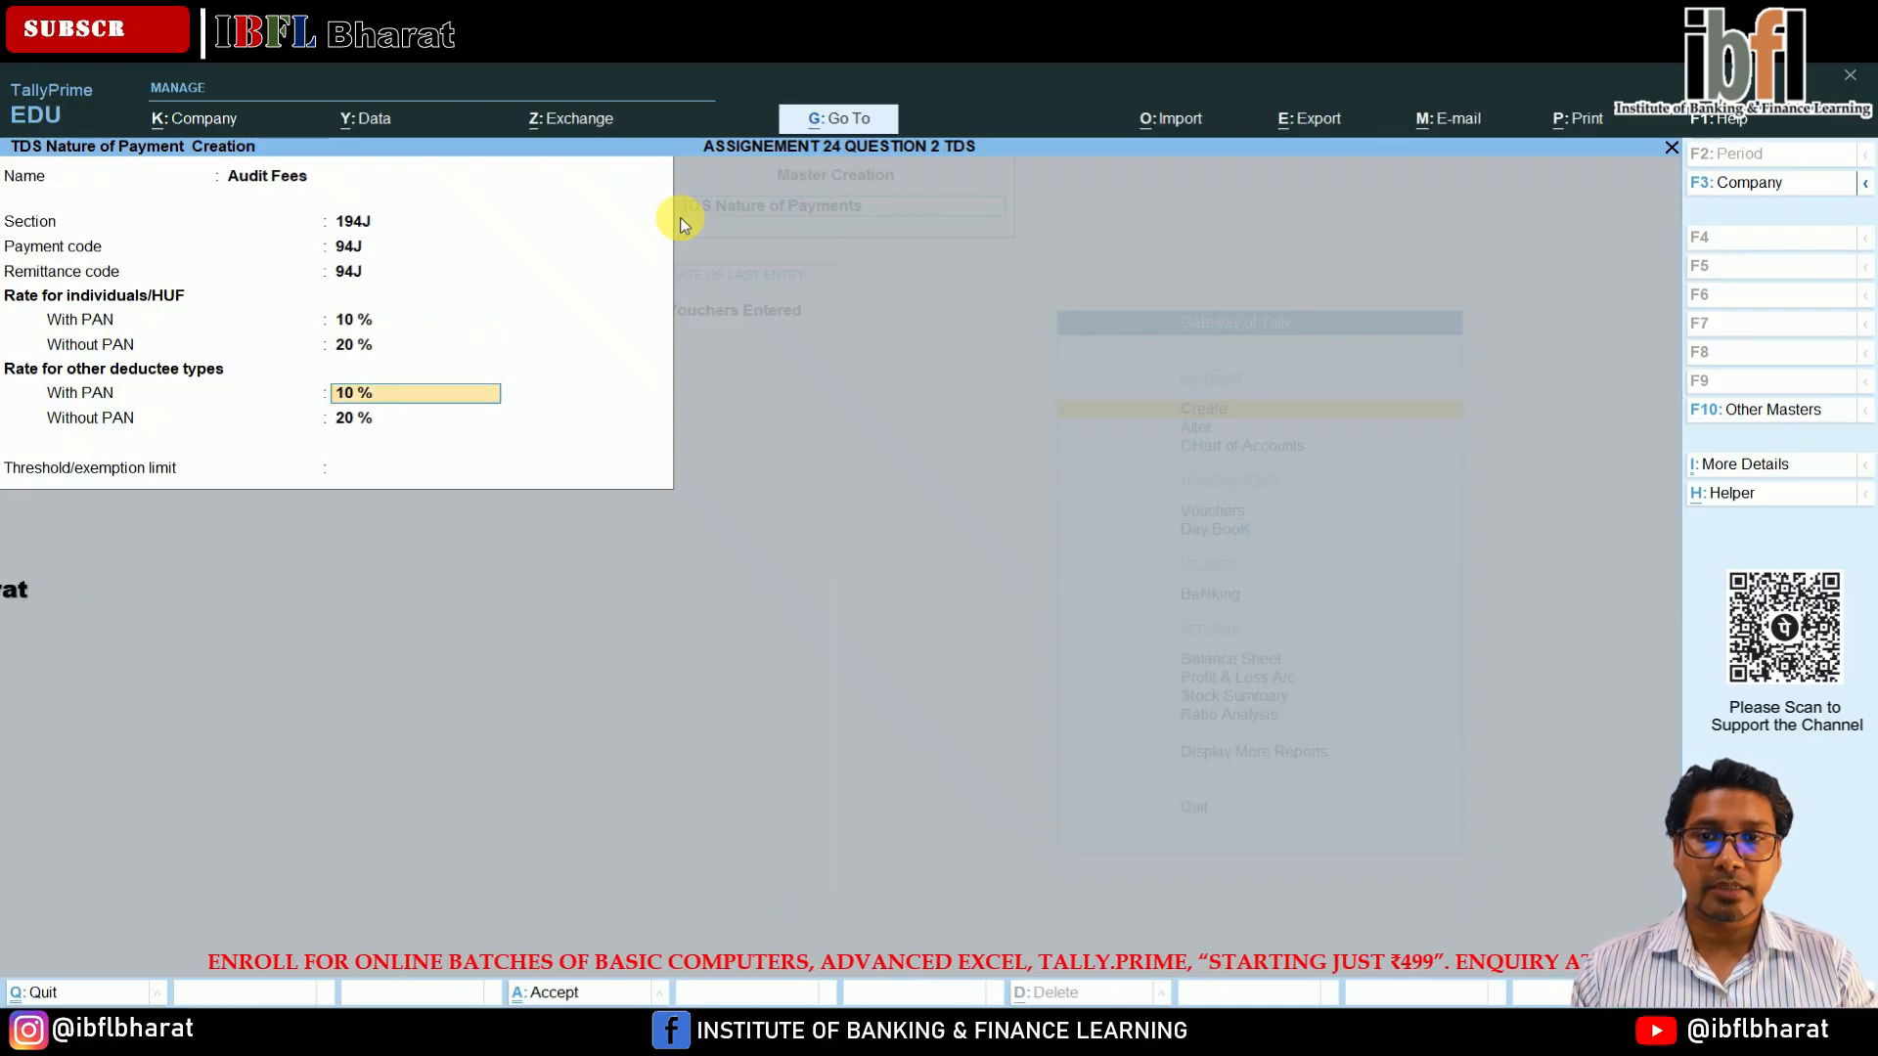
{"action": "key", "text": "Return"}
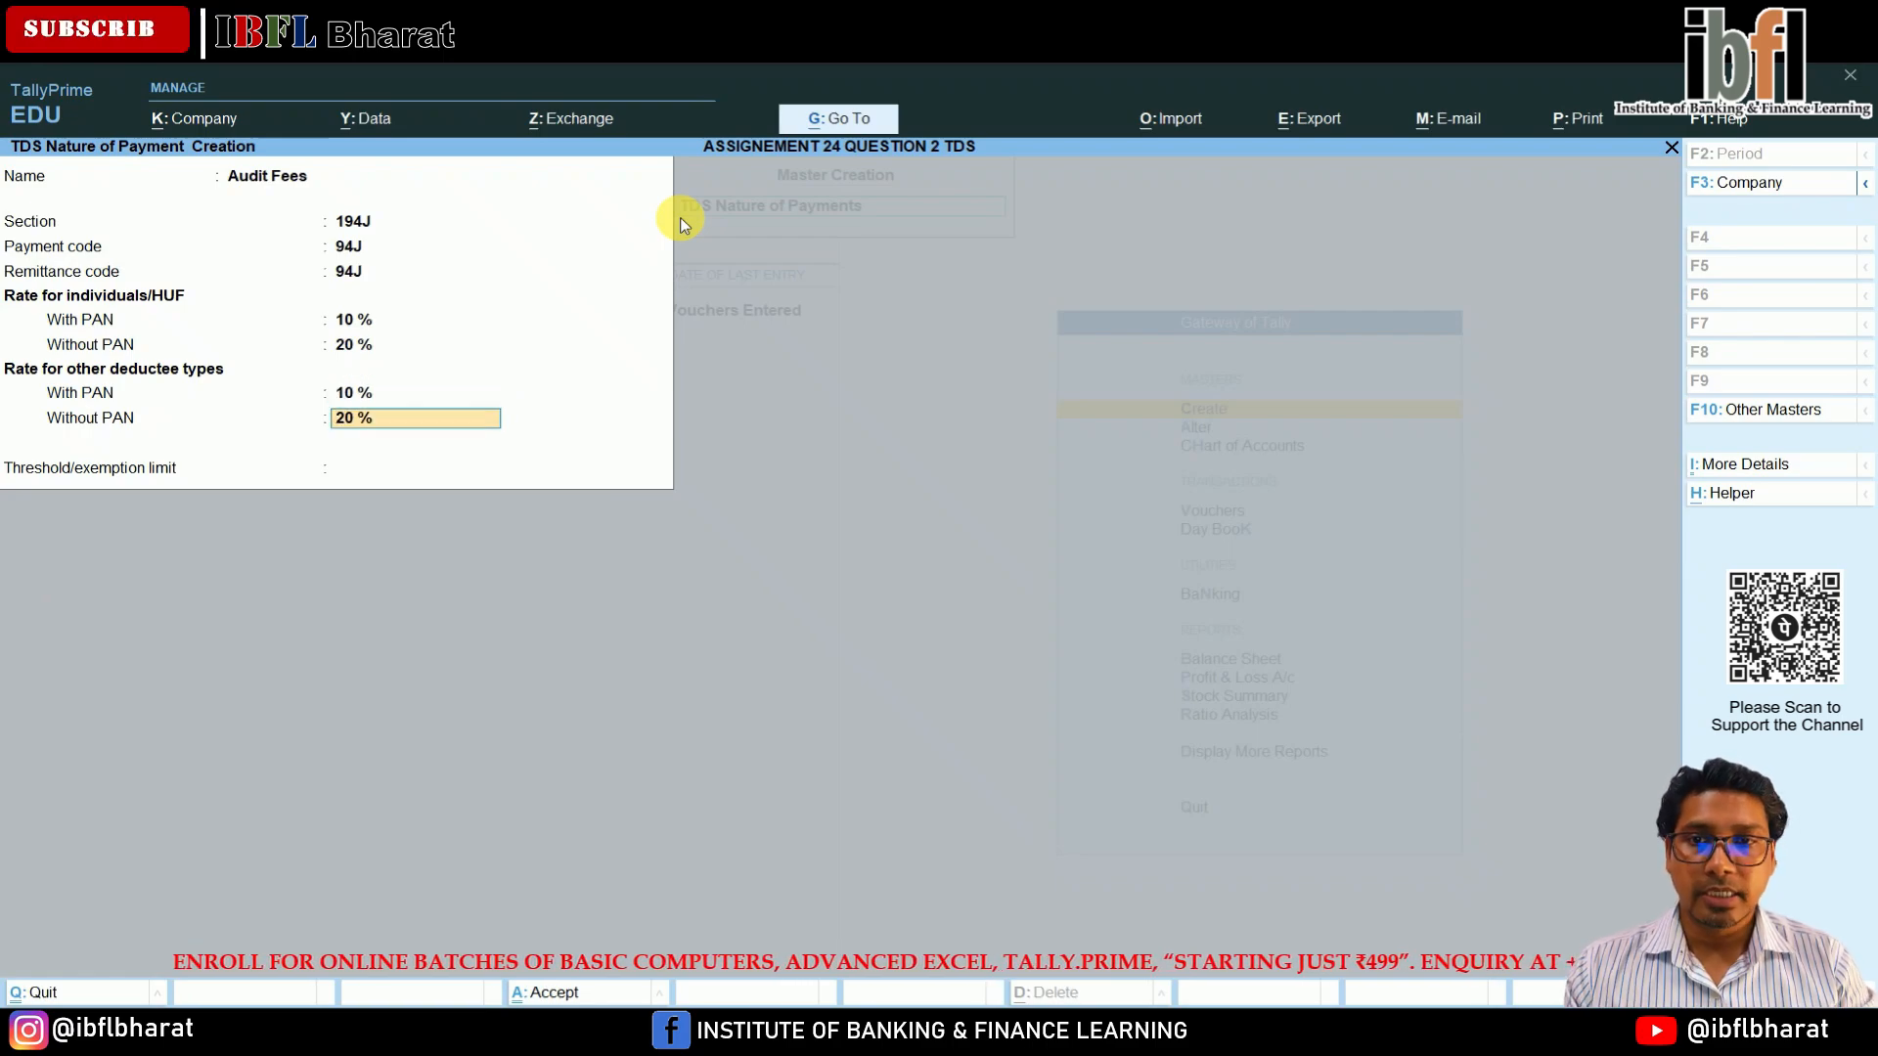
{"action": "key", "text": "Return"}
{"action": "key", "text": "Return"}
{"action": "key", "text": "Return"}
{"action": "key", "text": "Escape"}
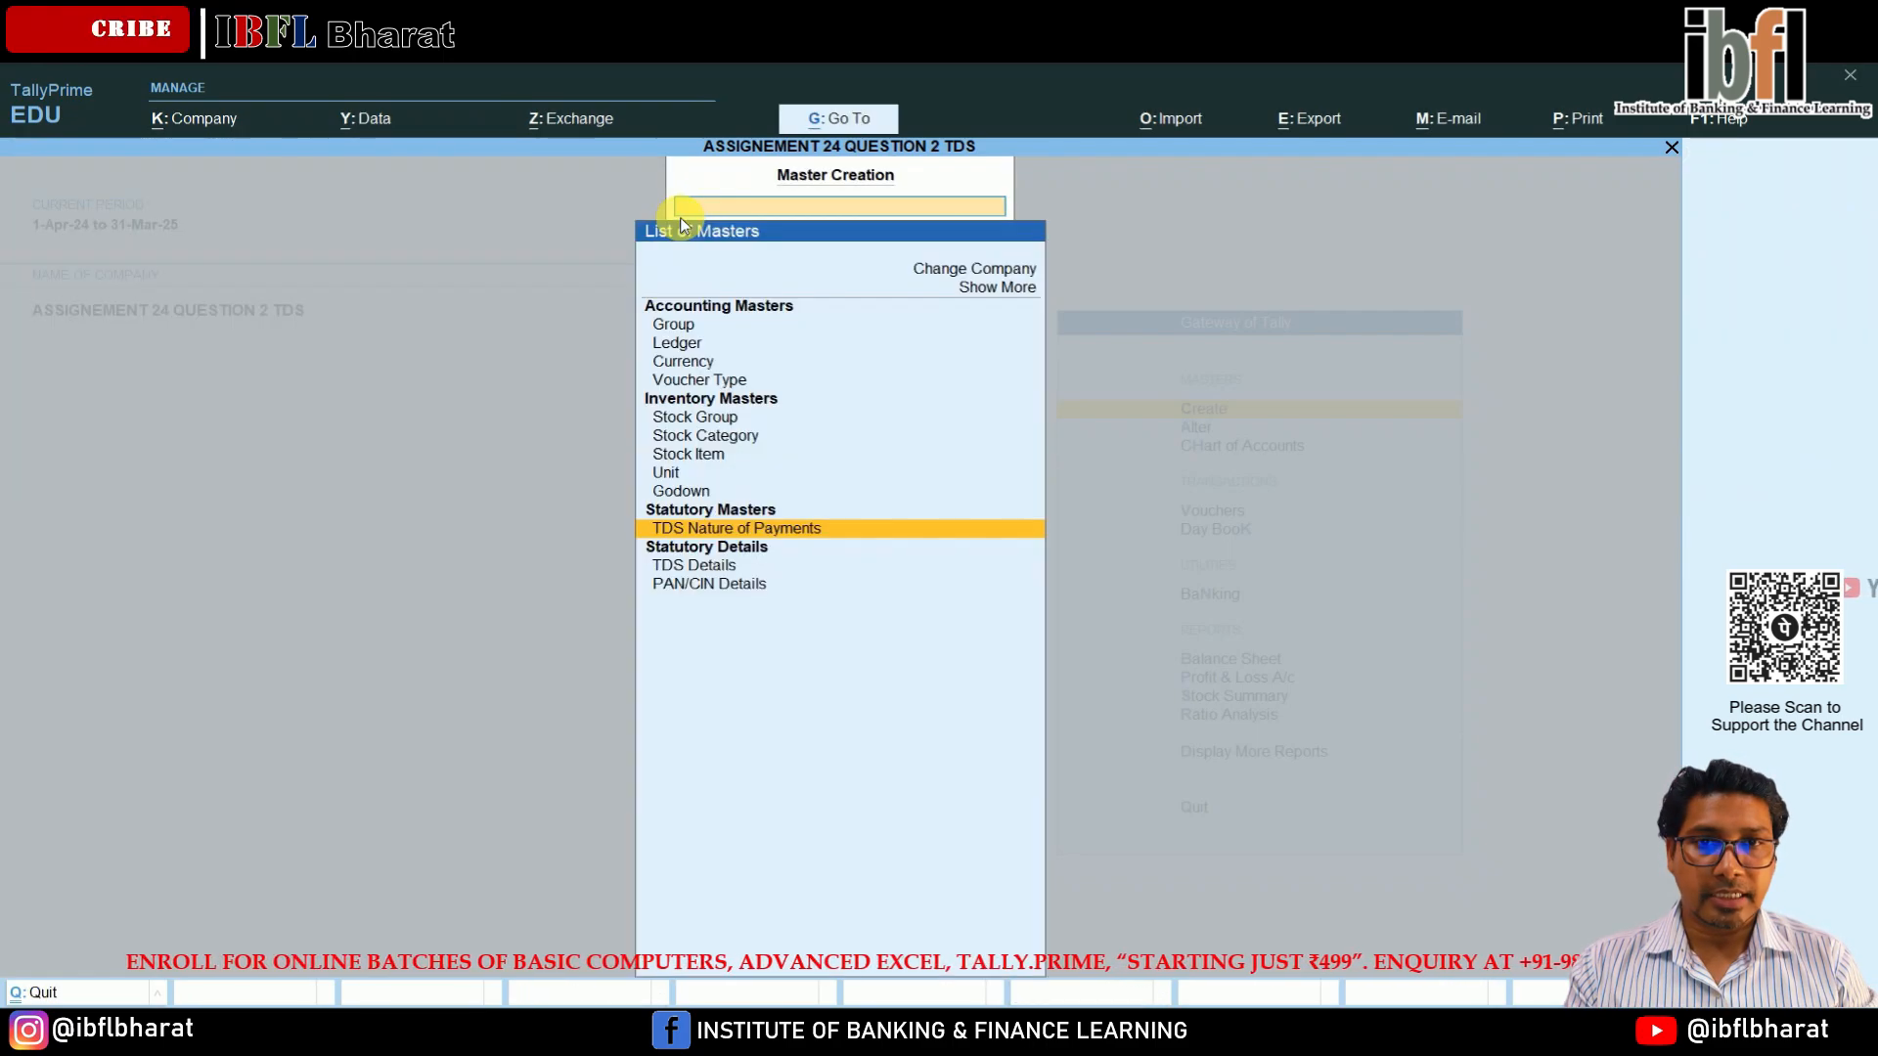
Create a ledger named Bank under the Bank Accounts group and save it.
{"action": "key", "text": "Up"}
{"action": "key", "text": "Up"}
{"action": "key", "text": "Up"}
{"action": "key", "text": "Up"}
{"action": "key", "text": "Up"}
{"action": "key", "text": "Up"}
{"action": "key", "text": "Up"}
{"action": "key", "text": "Up"}
{"action": "key", "text": "Up"}
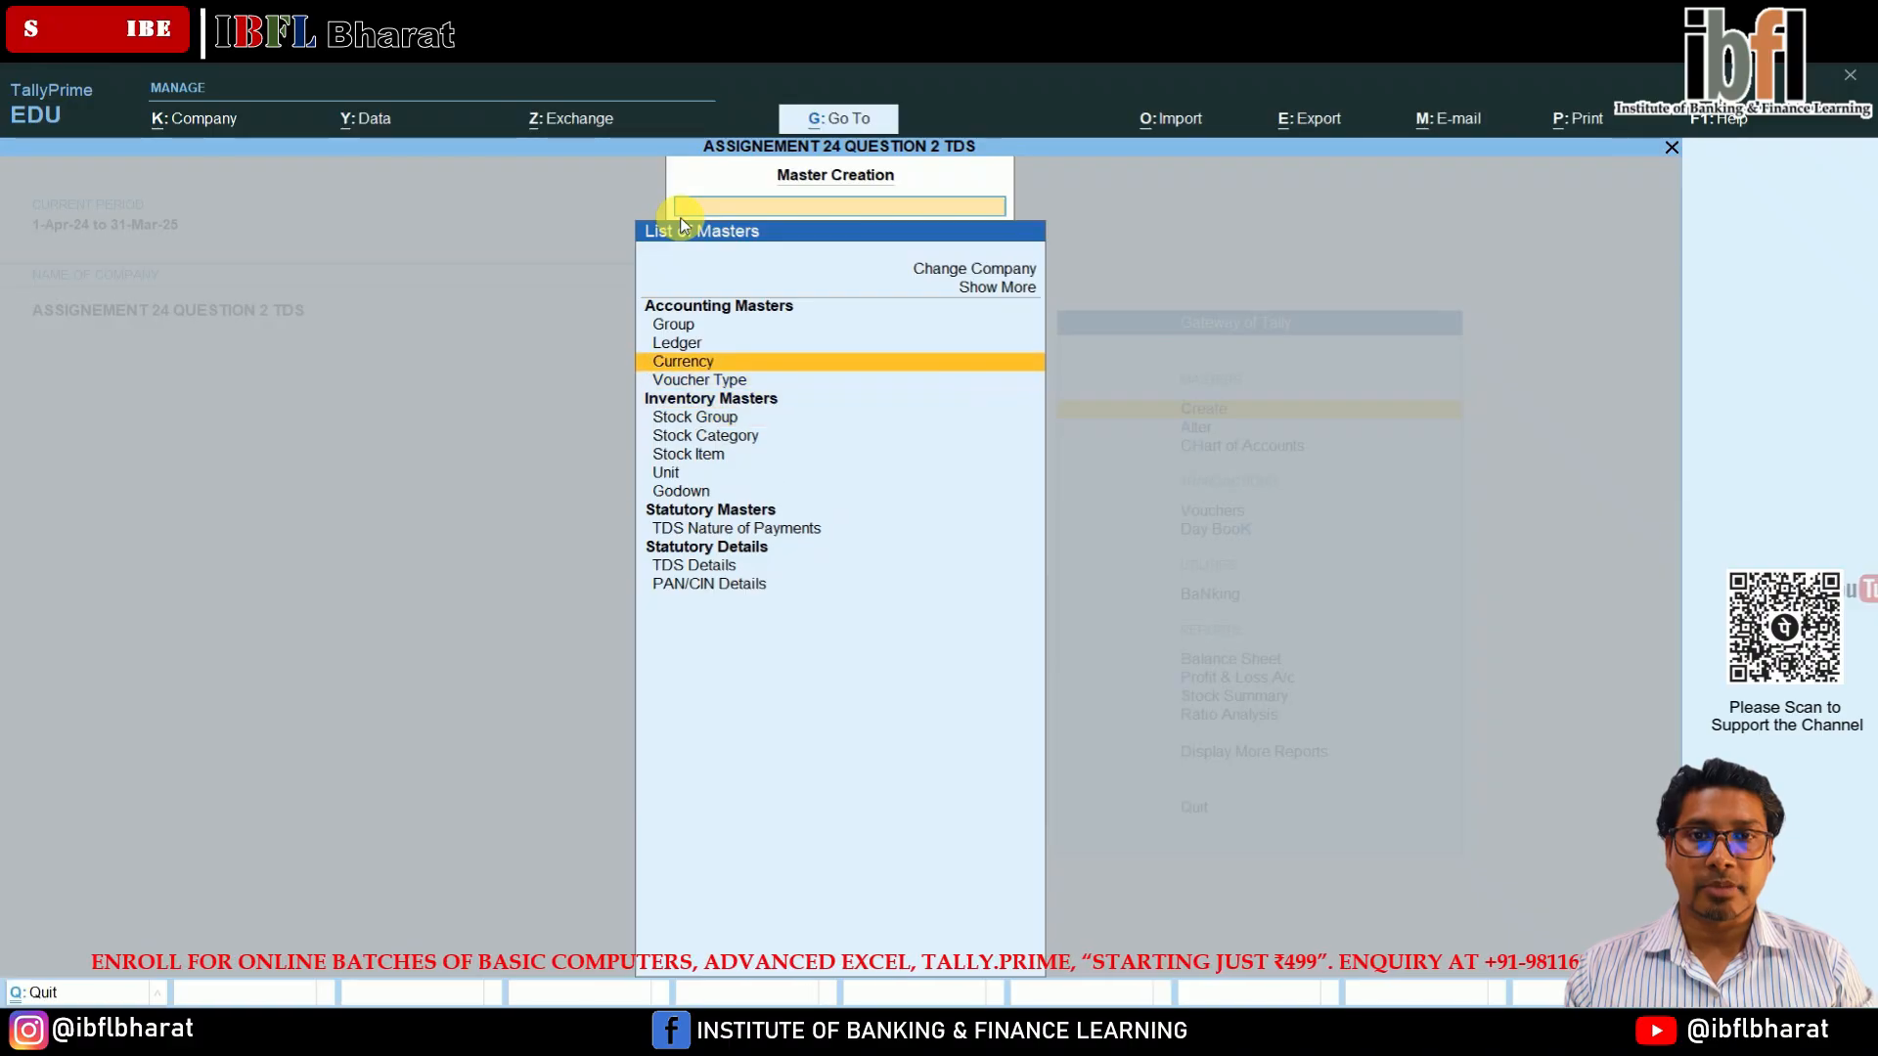
{"action": "key", "text": "Return"}
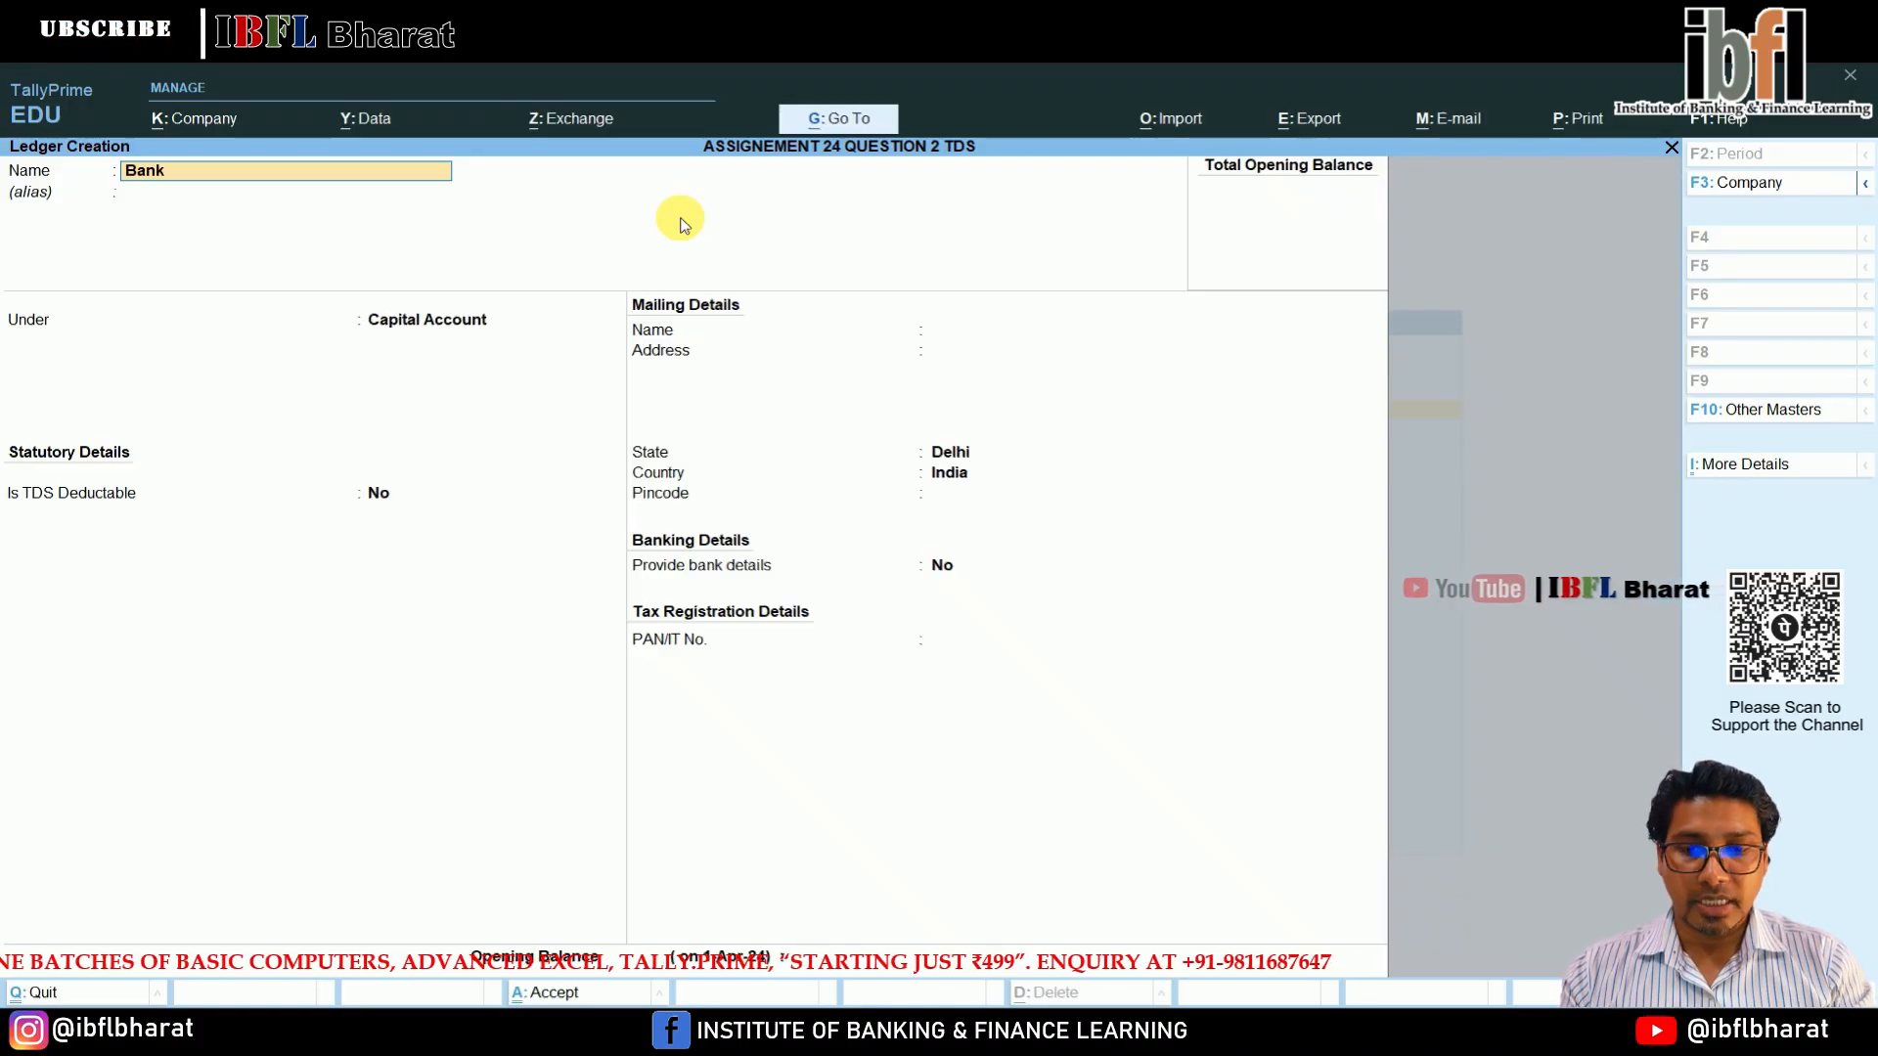
{"action": "key", "text": "Return"}
{"action": "type", "text": "Bank"}
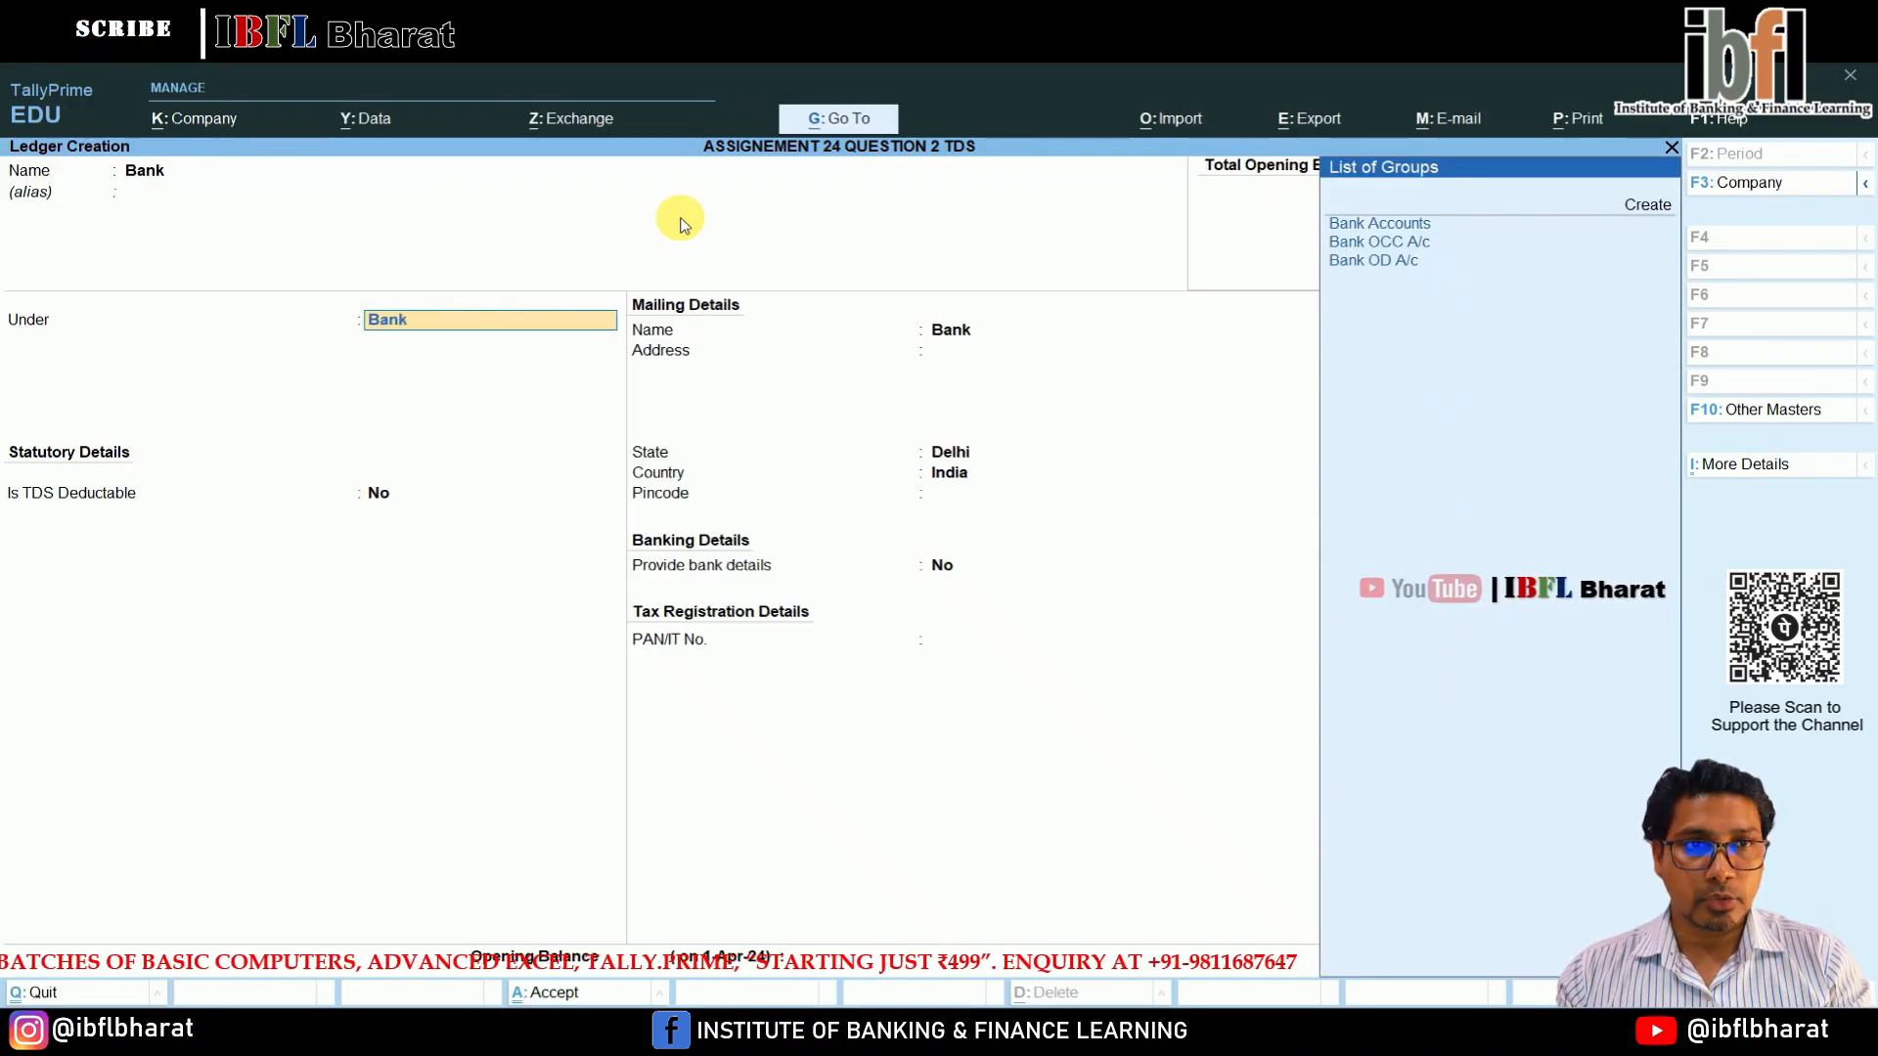
{"action": "key", "text": "Down"}
{"action": "key", "text": "Return"}
{"action": "key", "text": "ctrl+a"}
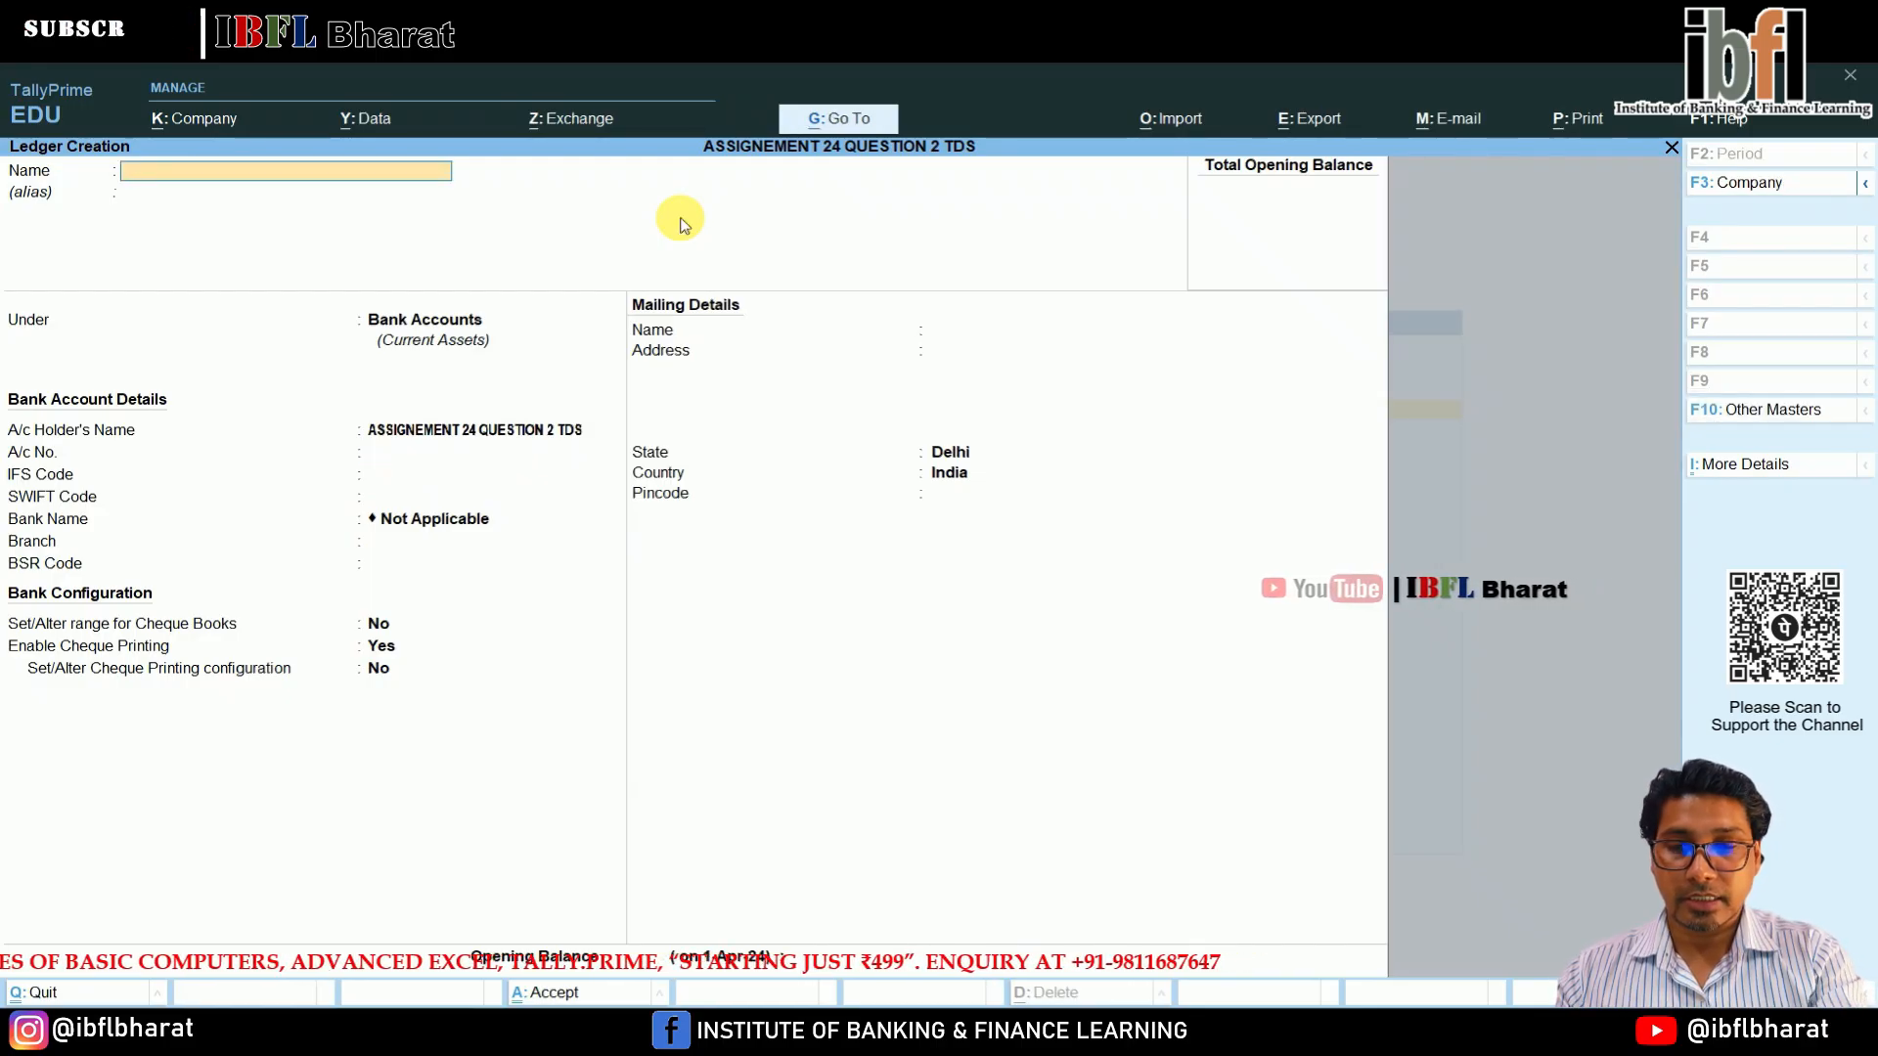
Create a ledger named TDS on Audit Fees under Duties & Taxes, type TDS, with nature of payment Audit Fees, and save it.
{"action": "type", "text": "TDS on Audit"}
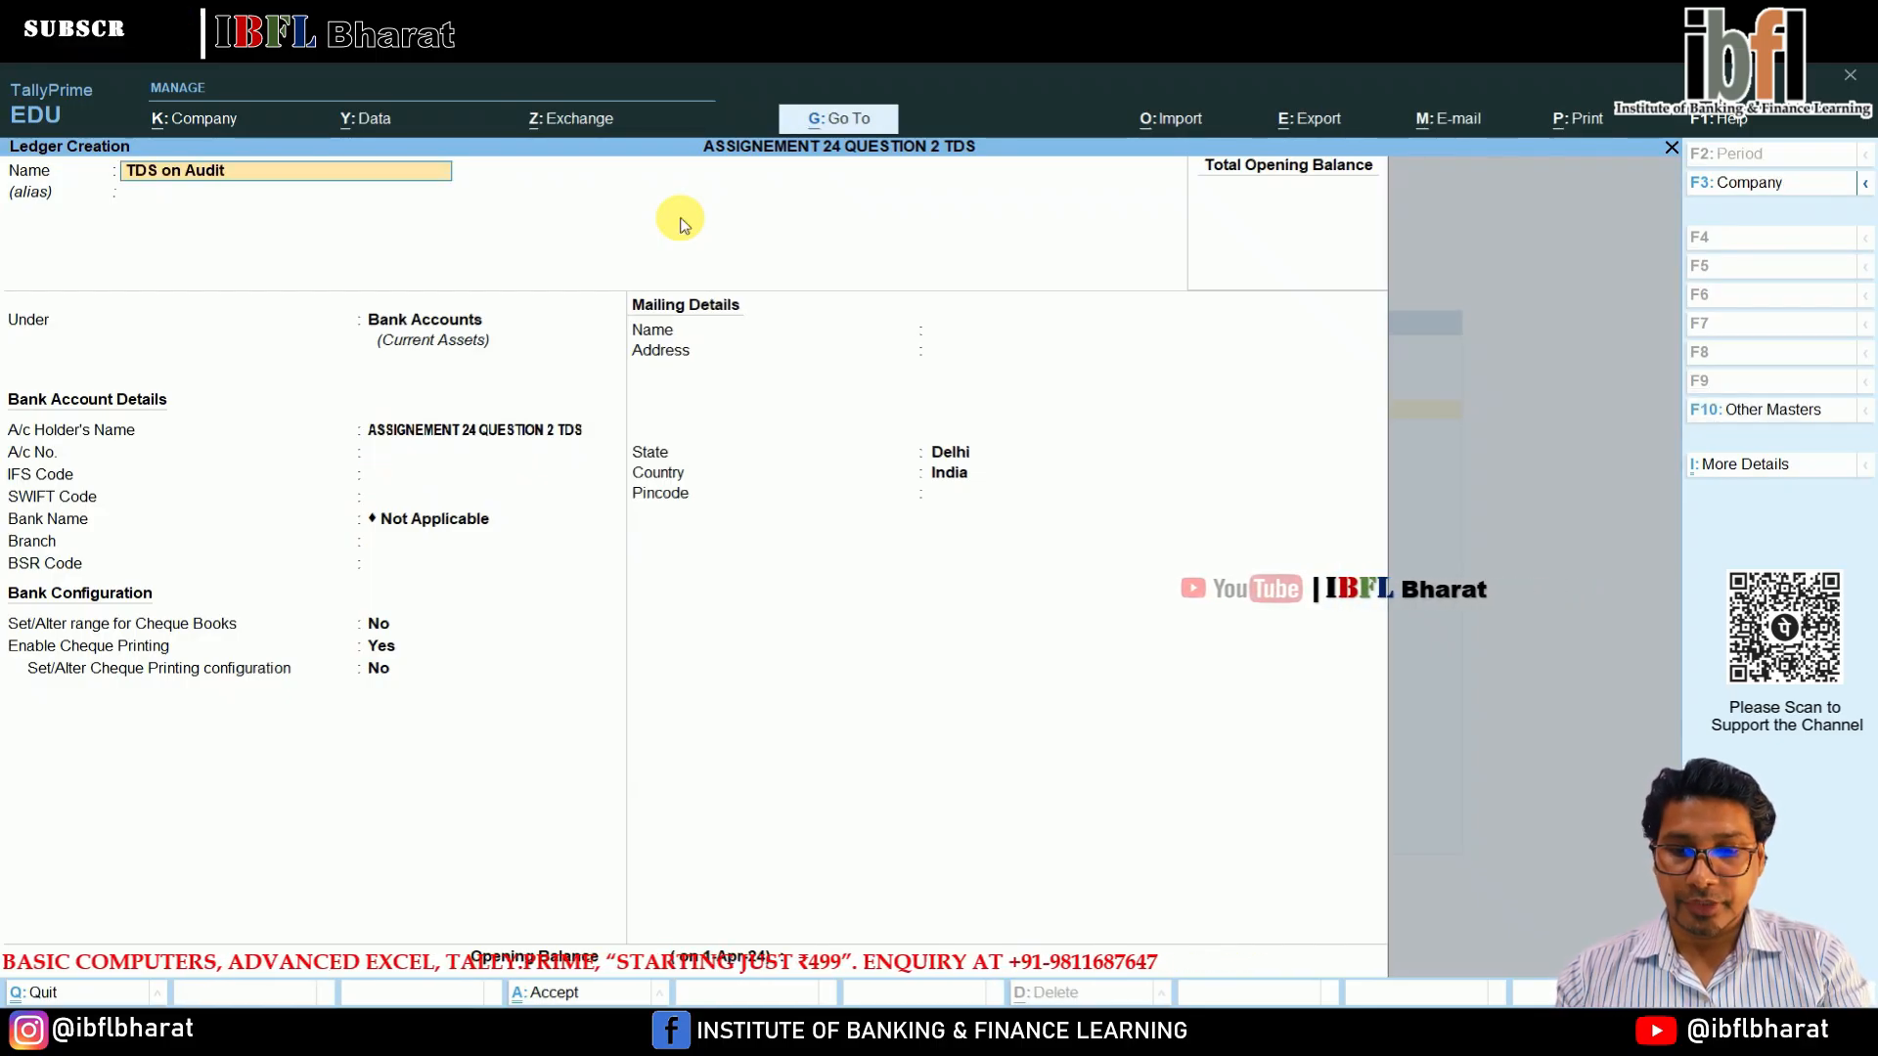
{"action": "type", "text": " Fees"}
{"action": "key", "text": "Return"}
{"action": "type", "text": "Di"}
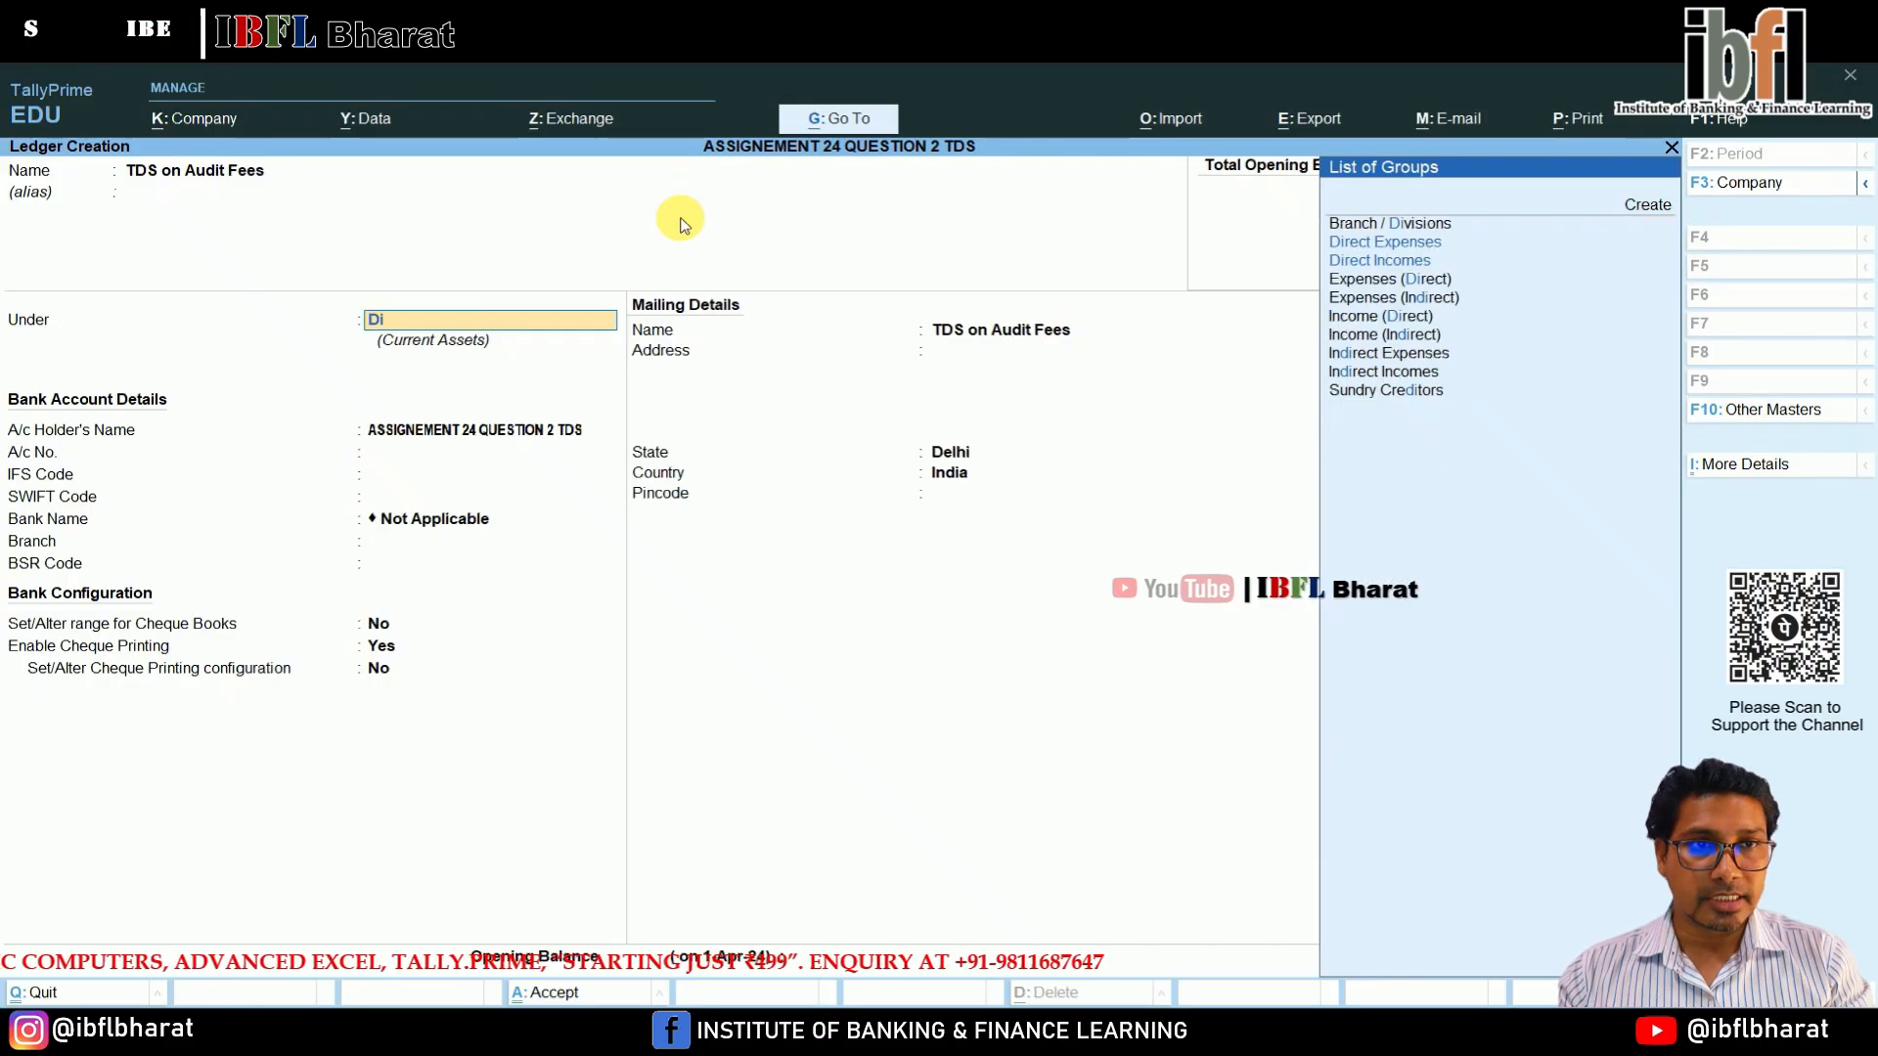
{"action": "key", "text": "Down"}
{"action": "key", "text": "Down"}
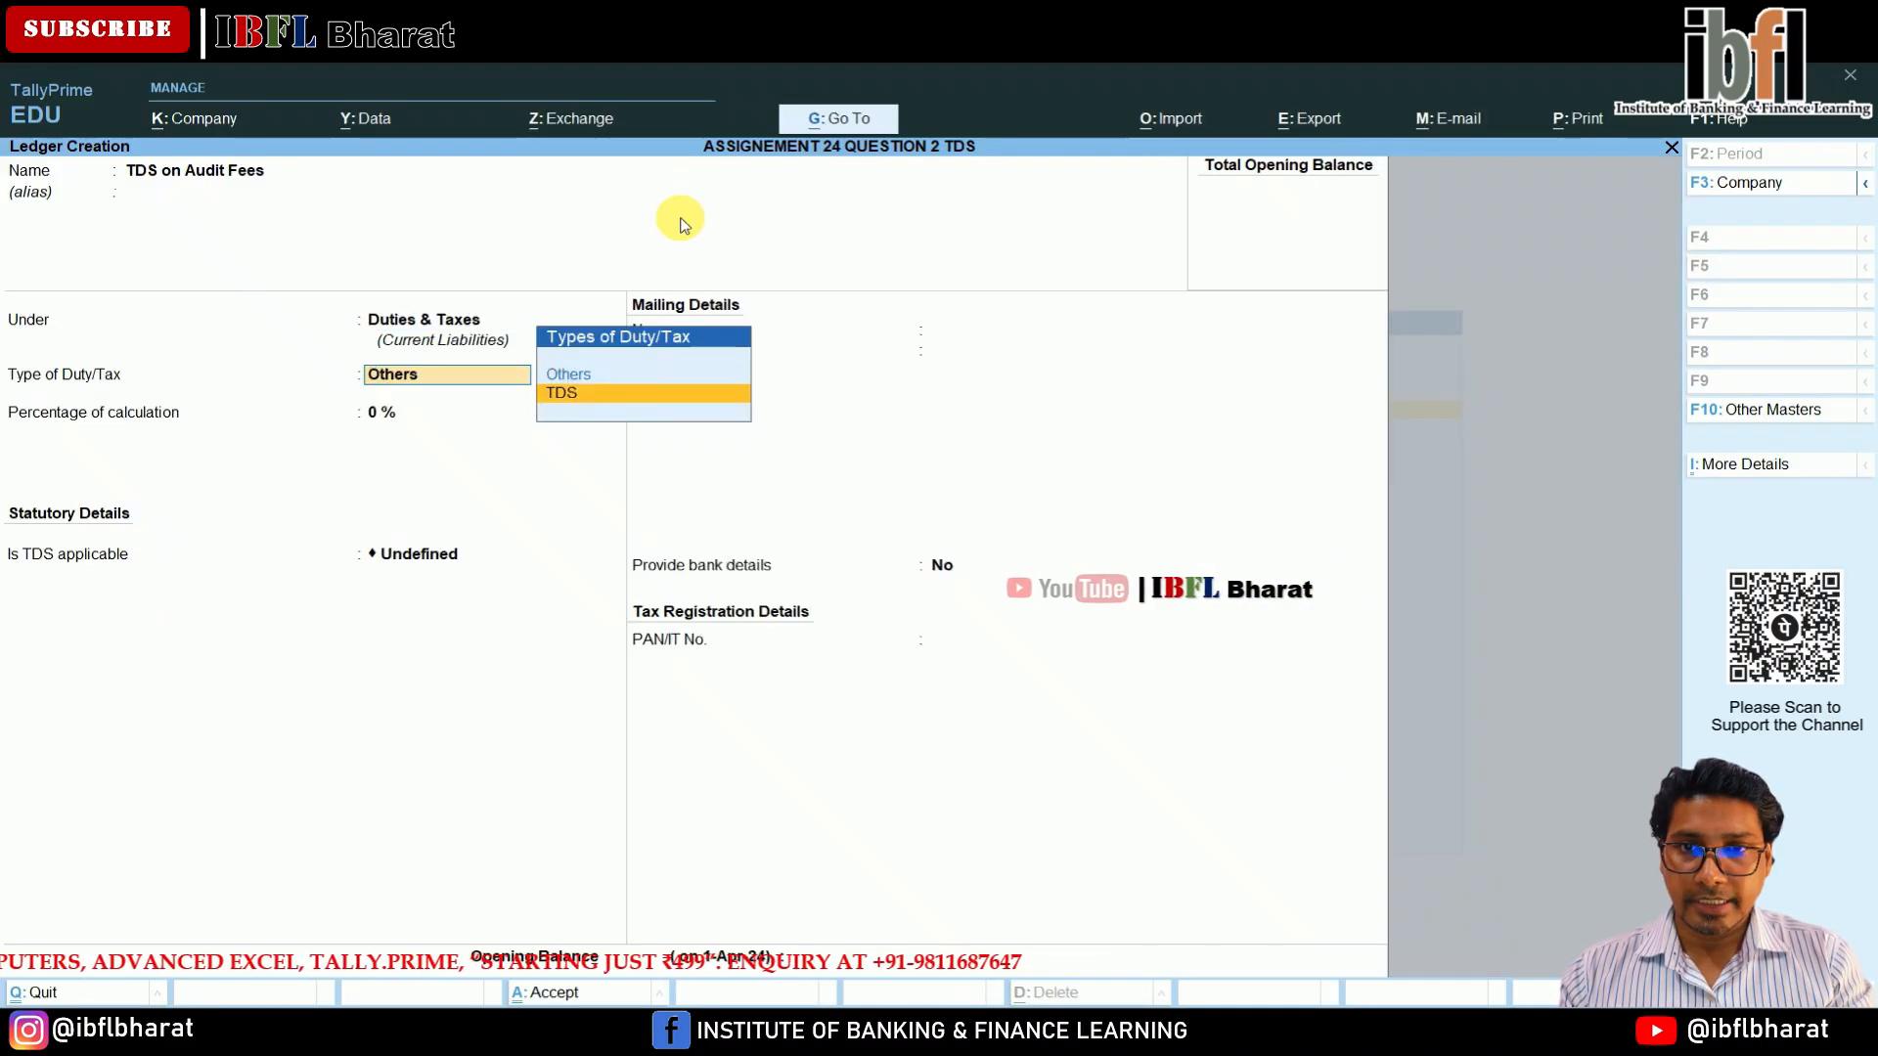
{"action": "key", "text": "Return"}
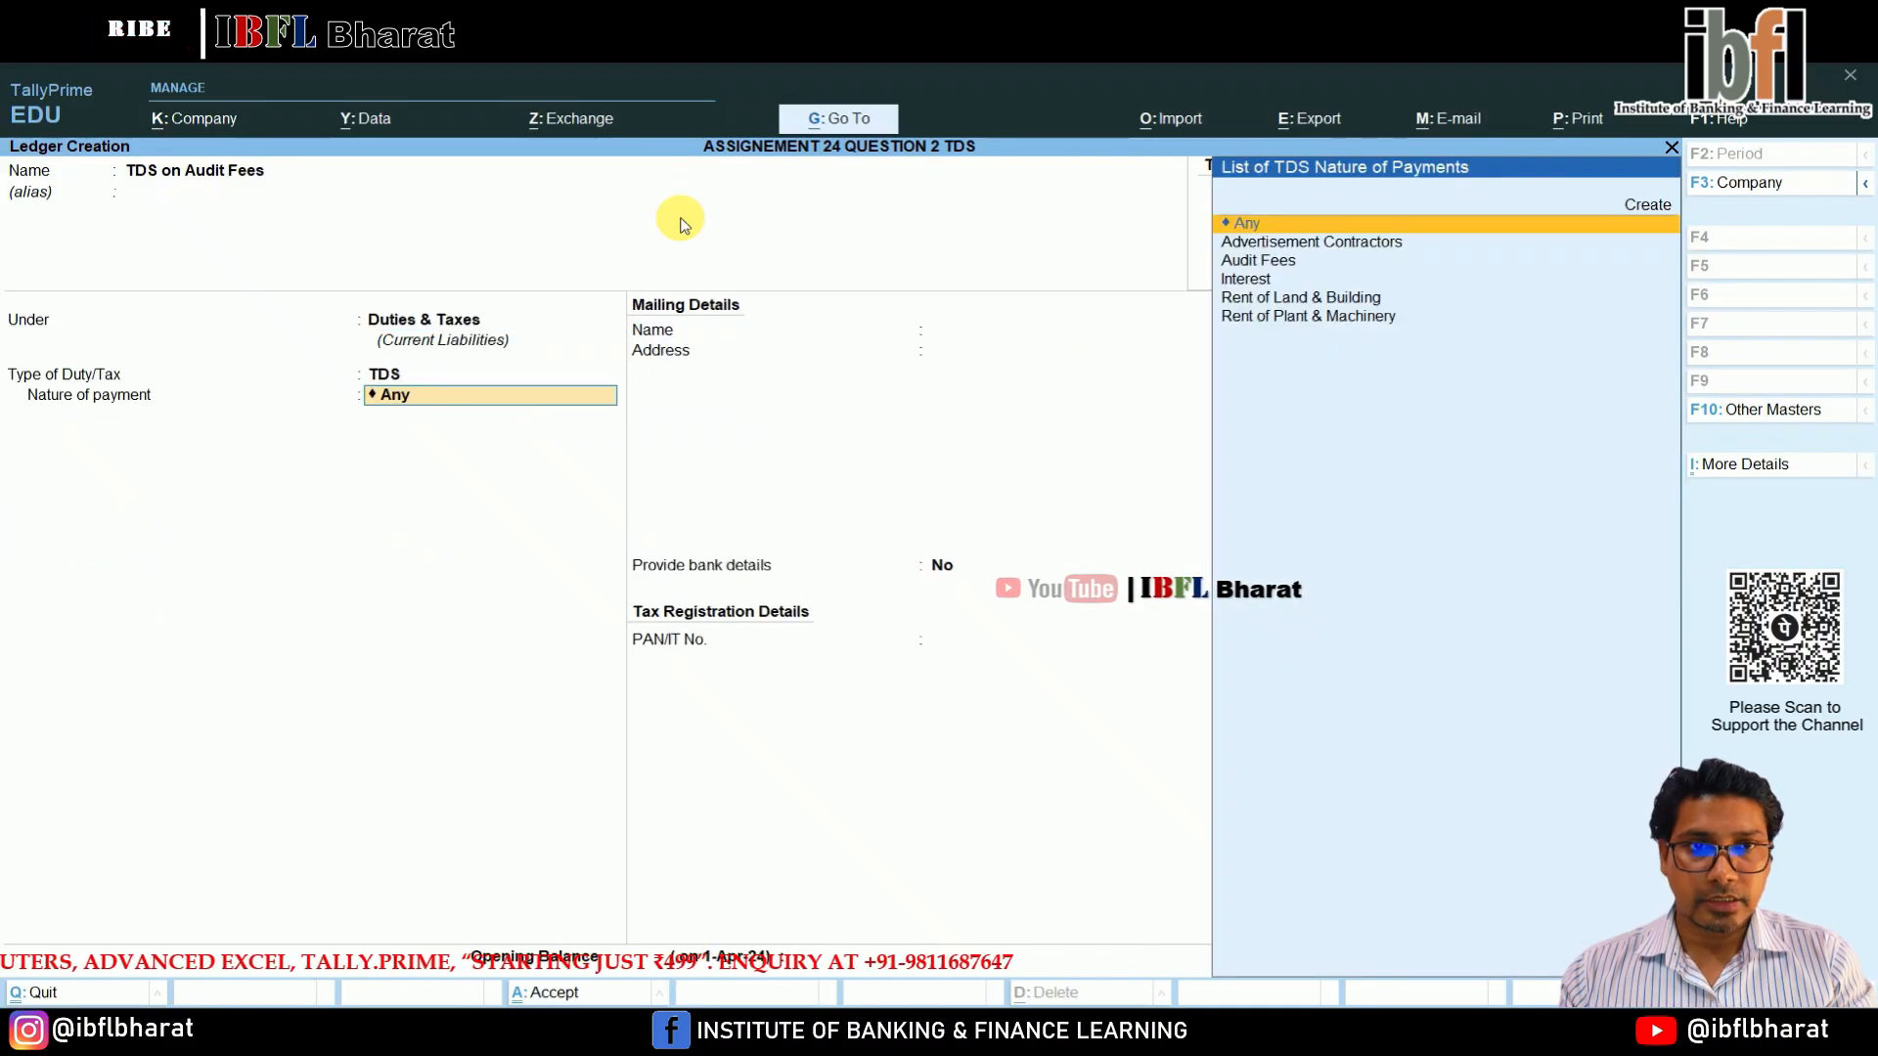
{"action": "key", "text": "Down"}
{"action": "key", "text": "Down"}
{"action": "key", "text": "Return"}
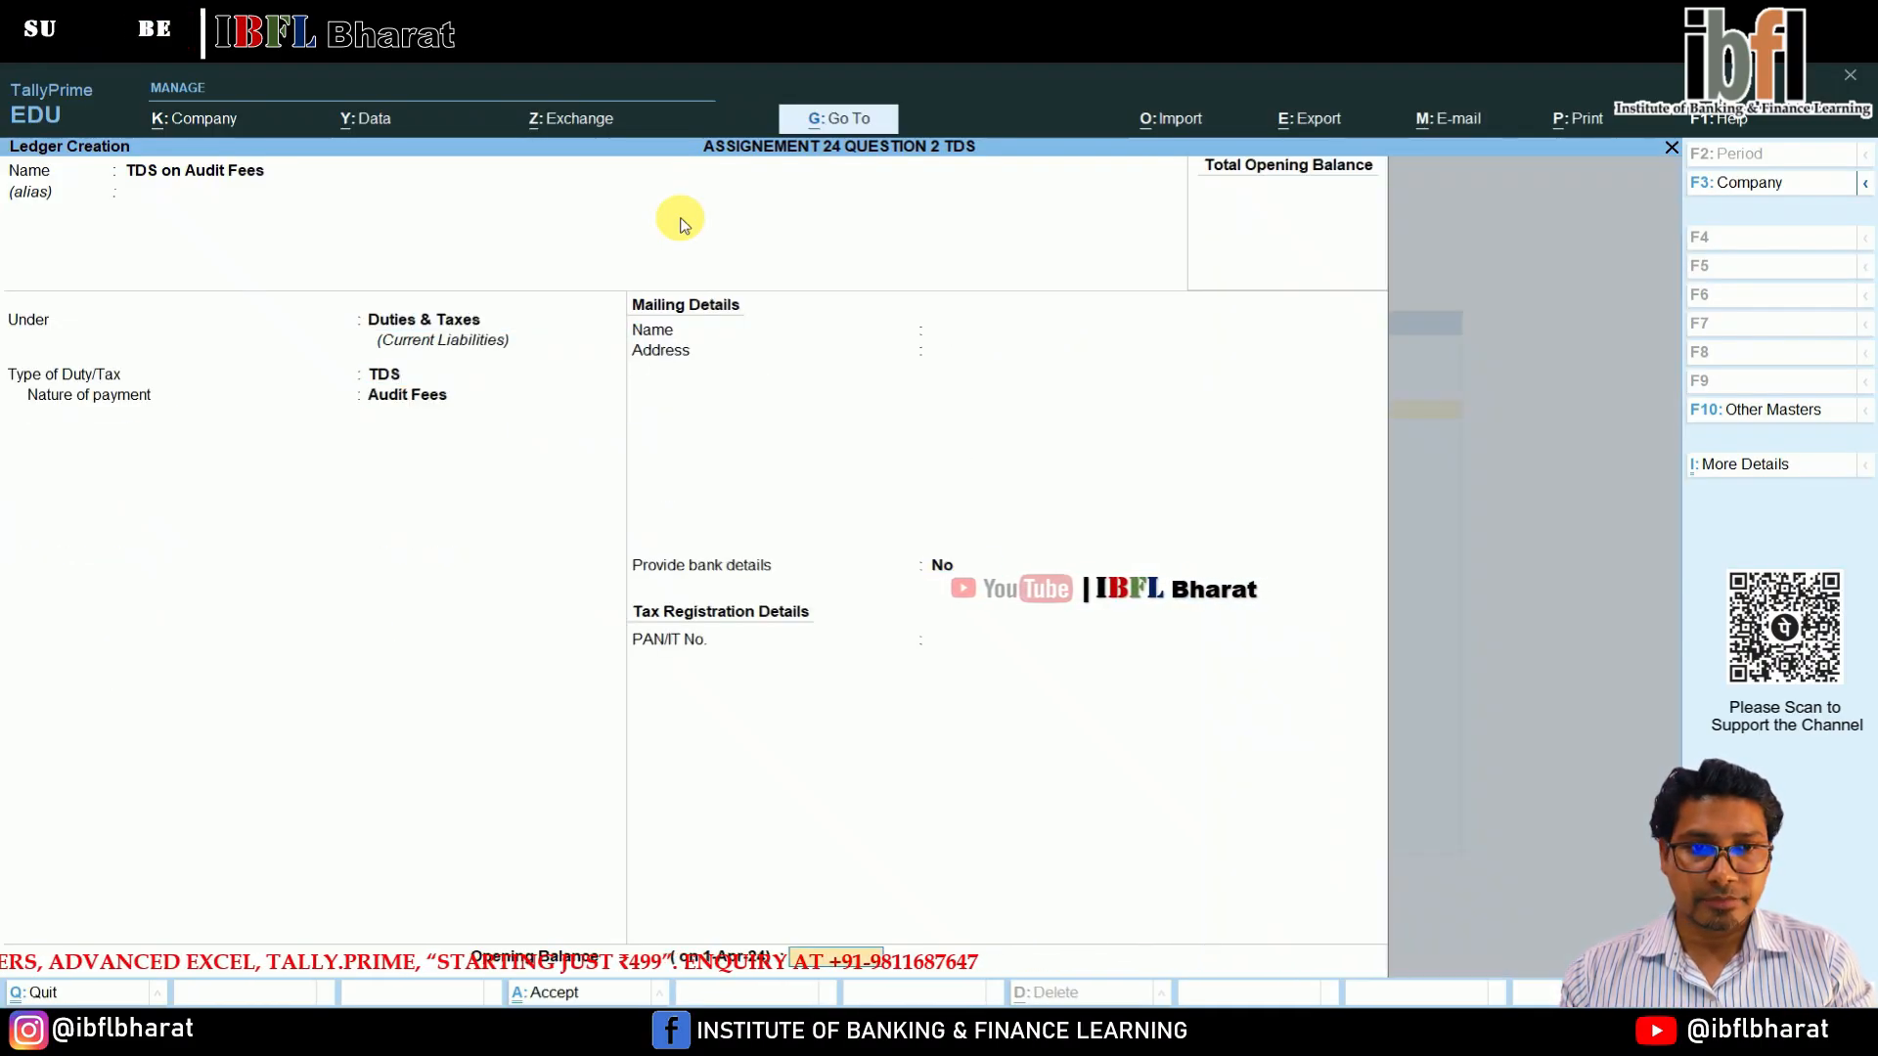
{"action": "key", "text": "ctrl+a"}
Create a ledger named TDS on Advertisement Contractors under Duties & Taxes, type TDS, with nature of payment Advertisement Contractors, and save it.
{"action": "type", "text": "TDS o"}
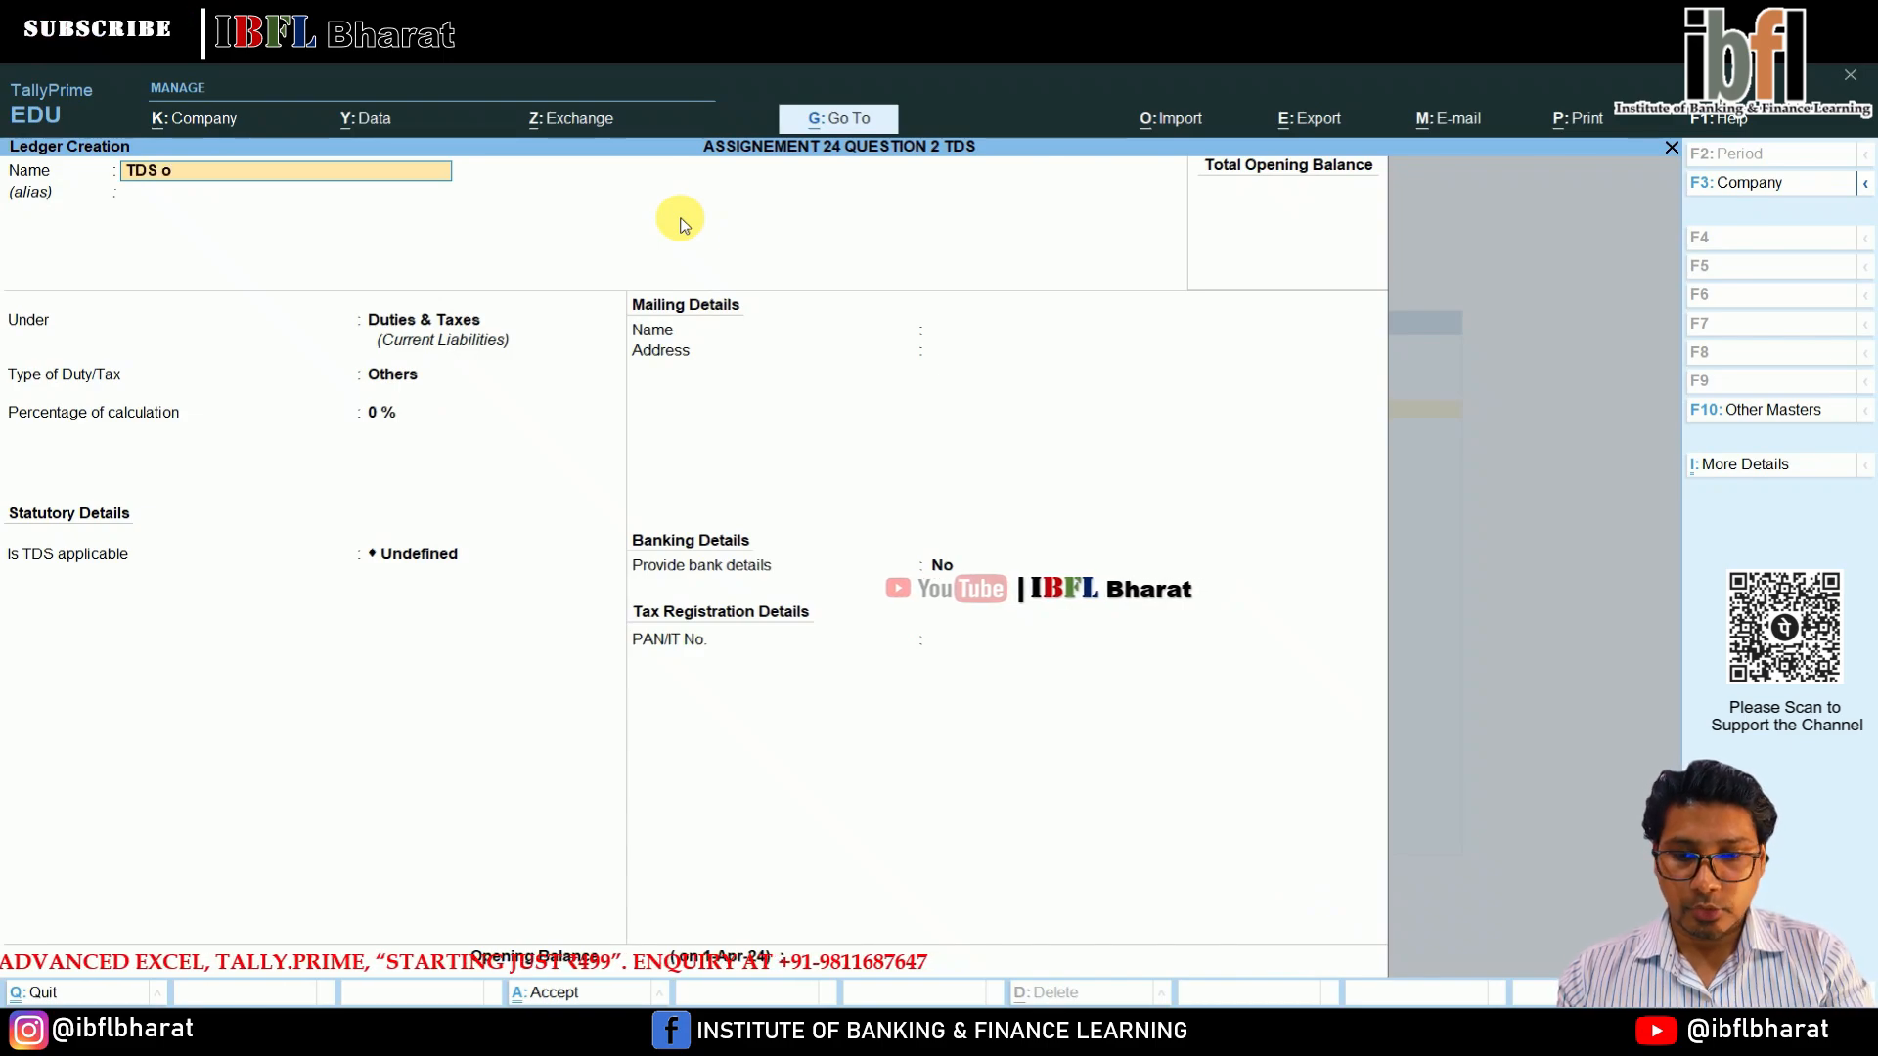
{"action": "type", "text": "n Advertisement"}
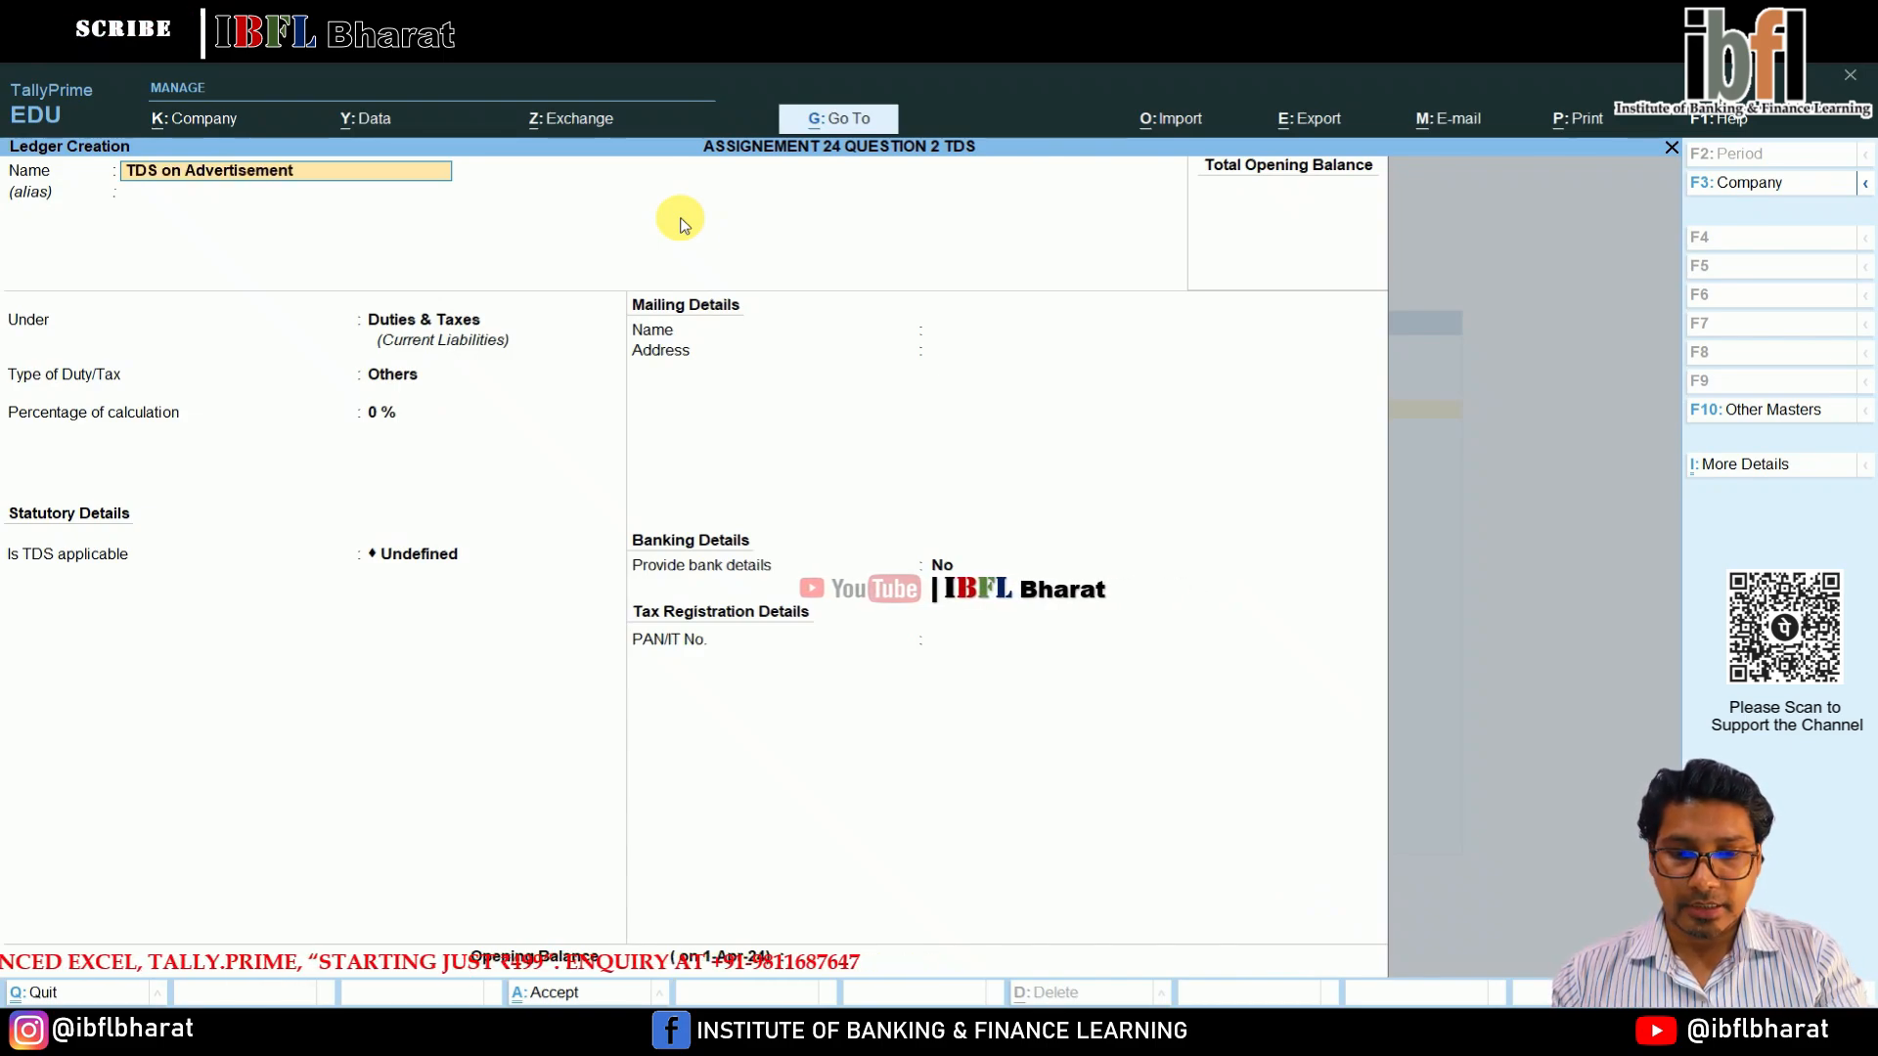
{"action": "type", "text": " Contractors"}
{"action": "key", "text": "Return"}
{"action": "key", "text": "Return"}
{"action": "key", "text": "Down"}
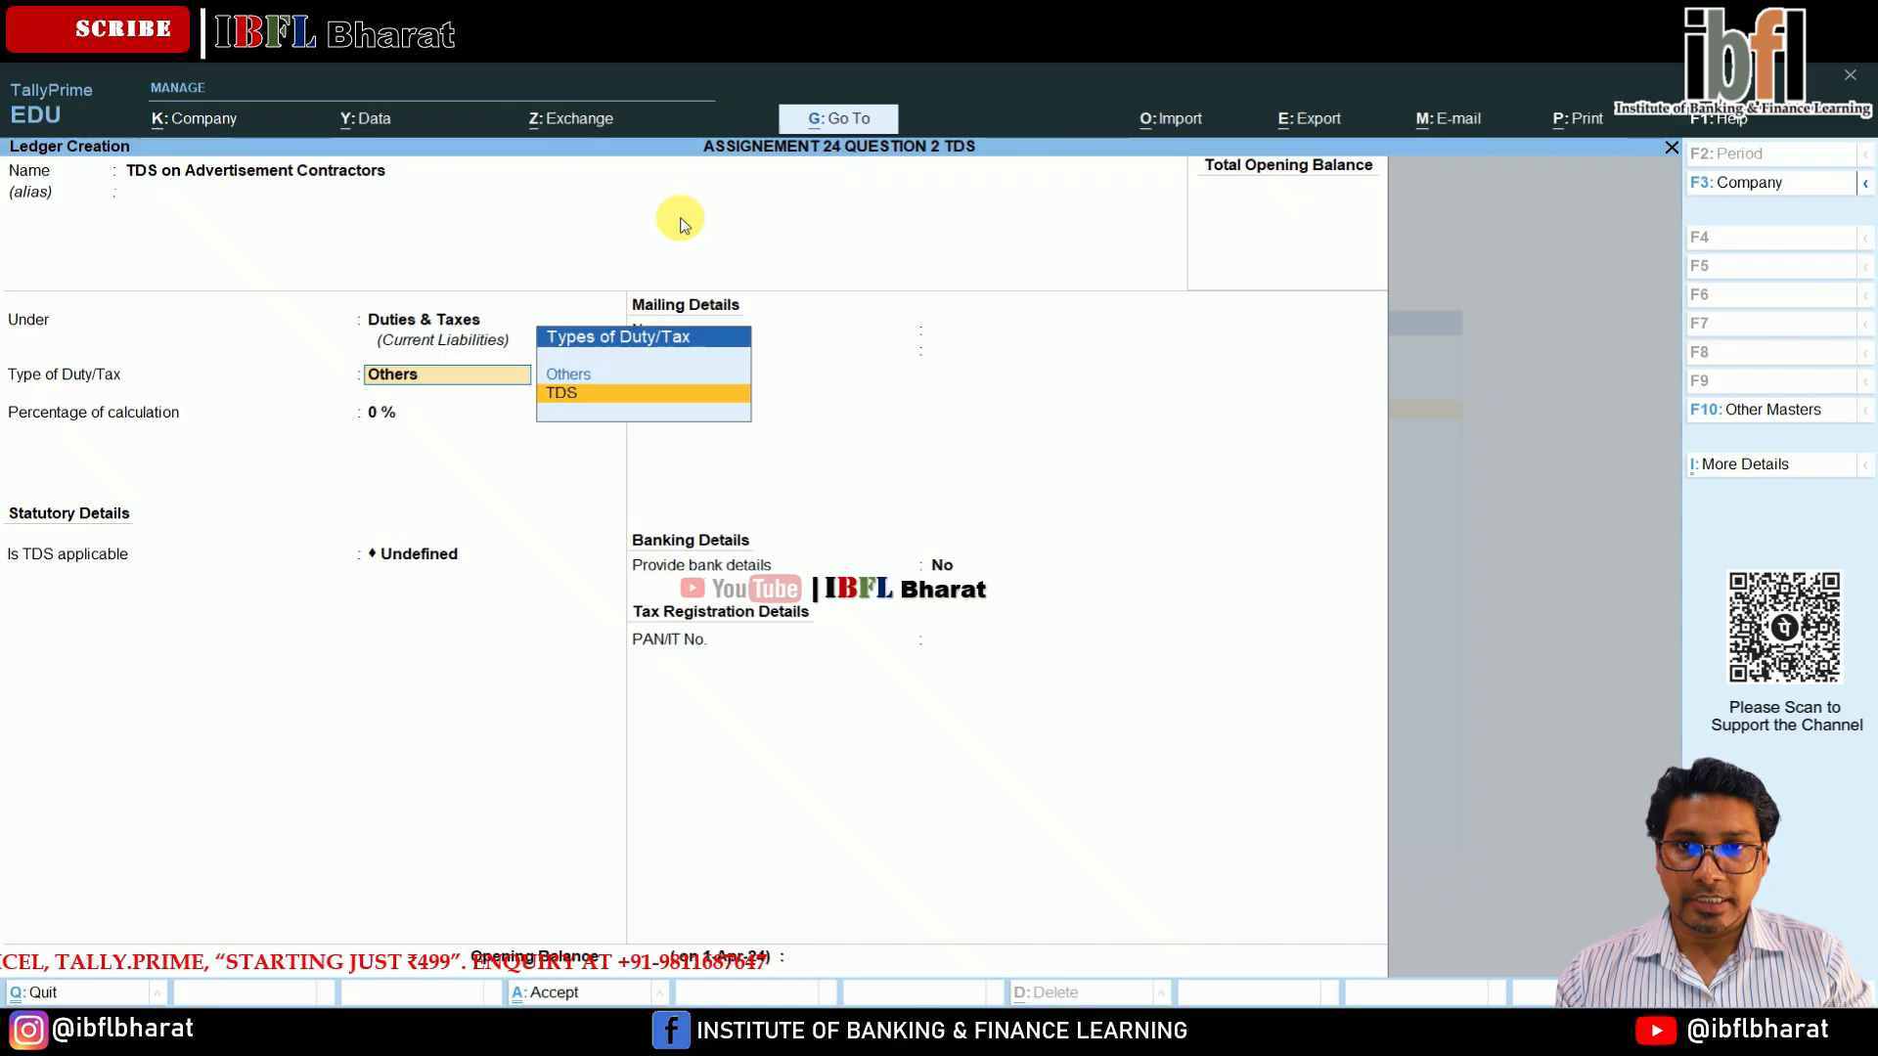
{"action": "key", "text": "Return"}
{"action": "key", "text": "Down"}
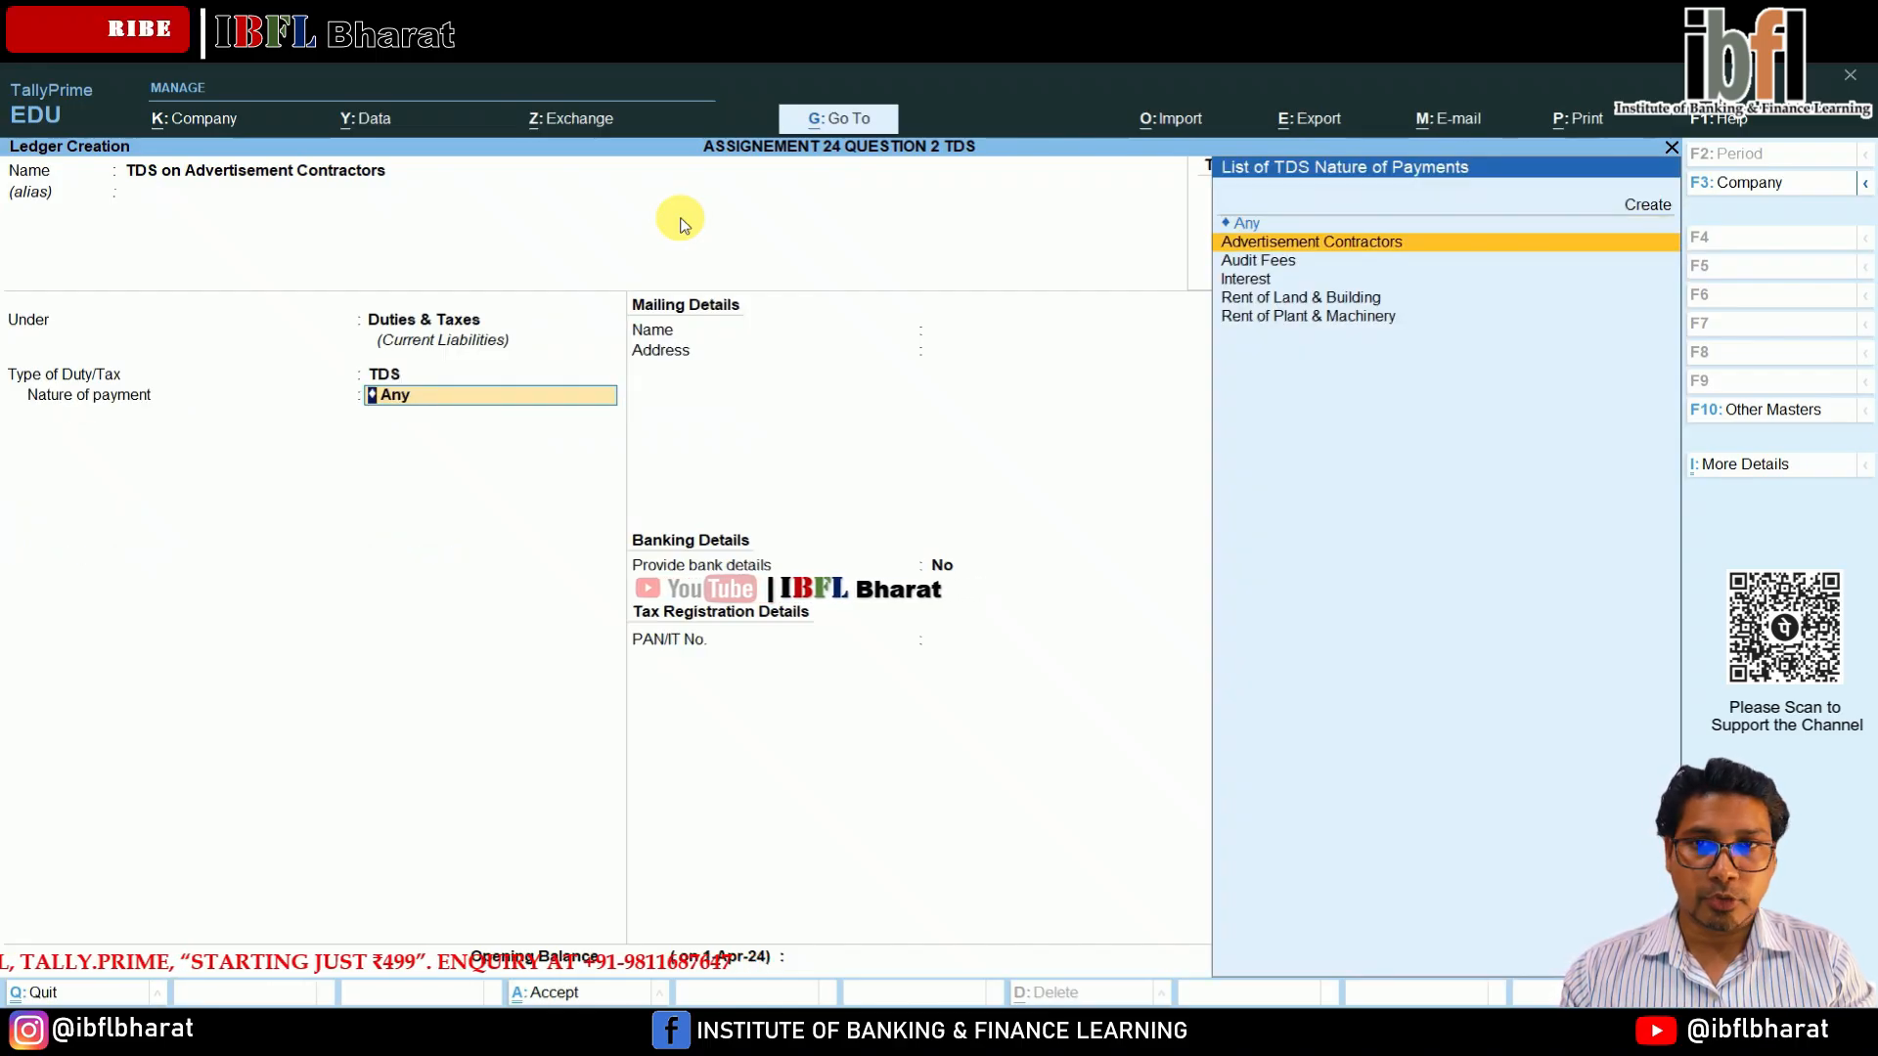
{"action": "key", "text": "Return"}
{"action": "key", "text": "ctrl+a"}
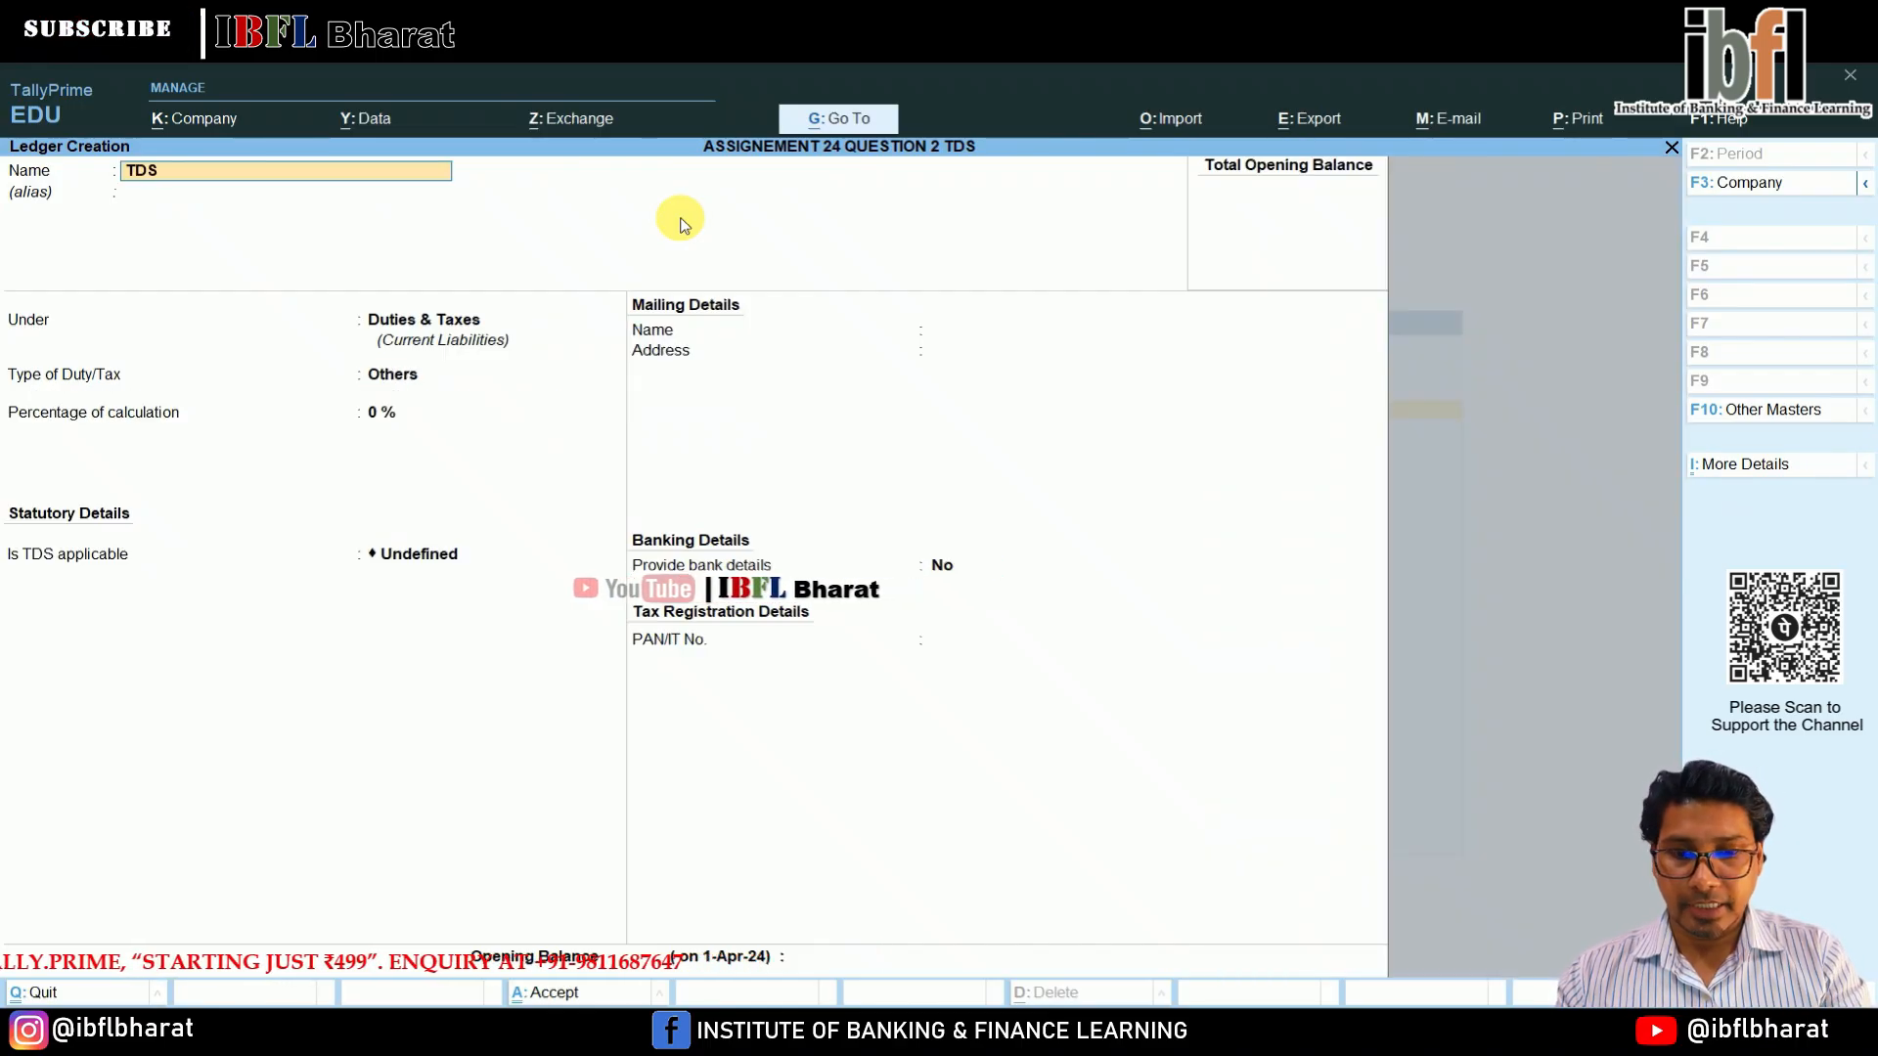
Create a ledger named TDS on Interest under Duties & Taxes, type TDS, with nature of payment Interest, and save it.
{"action": "key", "text": "Return"}
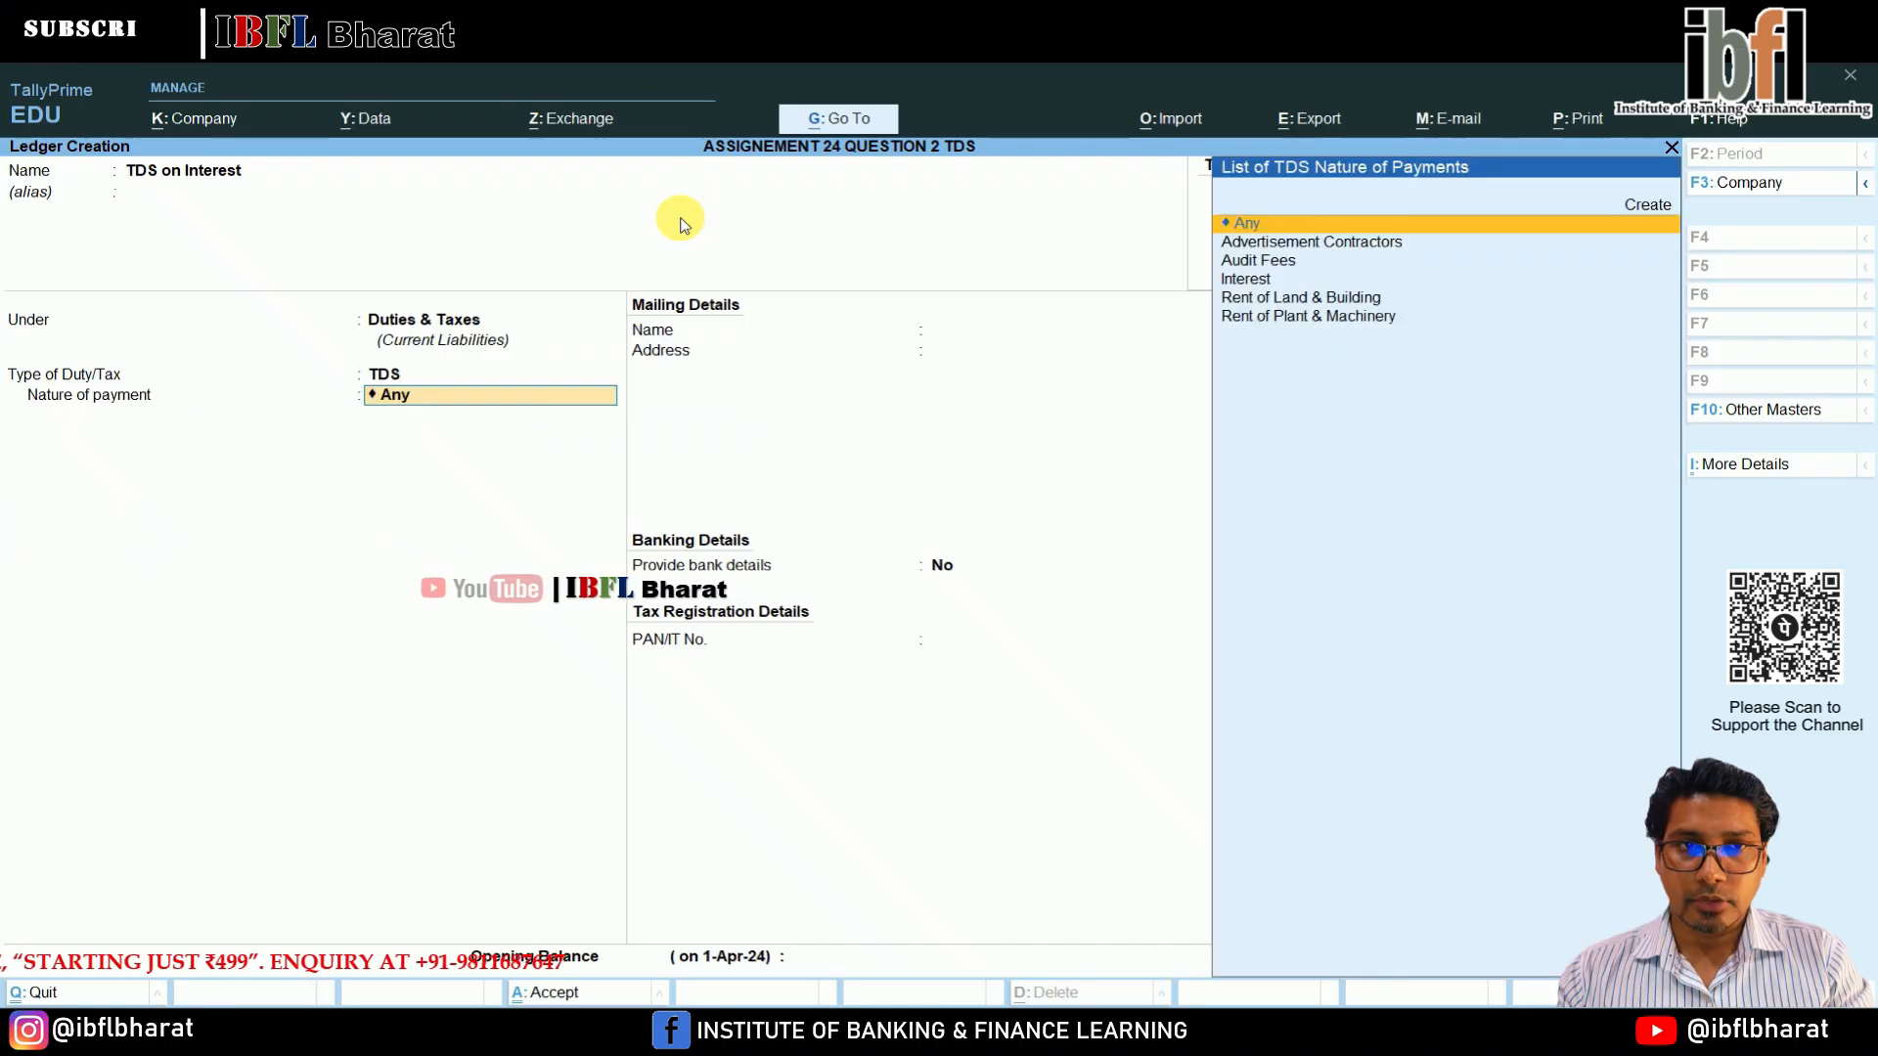
{"action": "key", "text": "Down"}
{"action": "key", "text": "Down"}
{"action": "key", "text": "Down"}
{"action": "key", "text": "Return"}
{"action": "key", "text": "Return"}
{"action": "key", "text": "Return"}
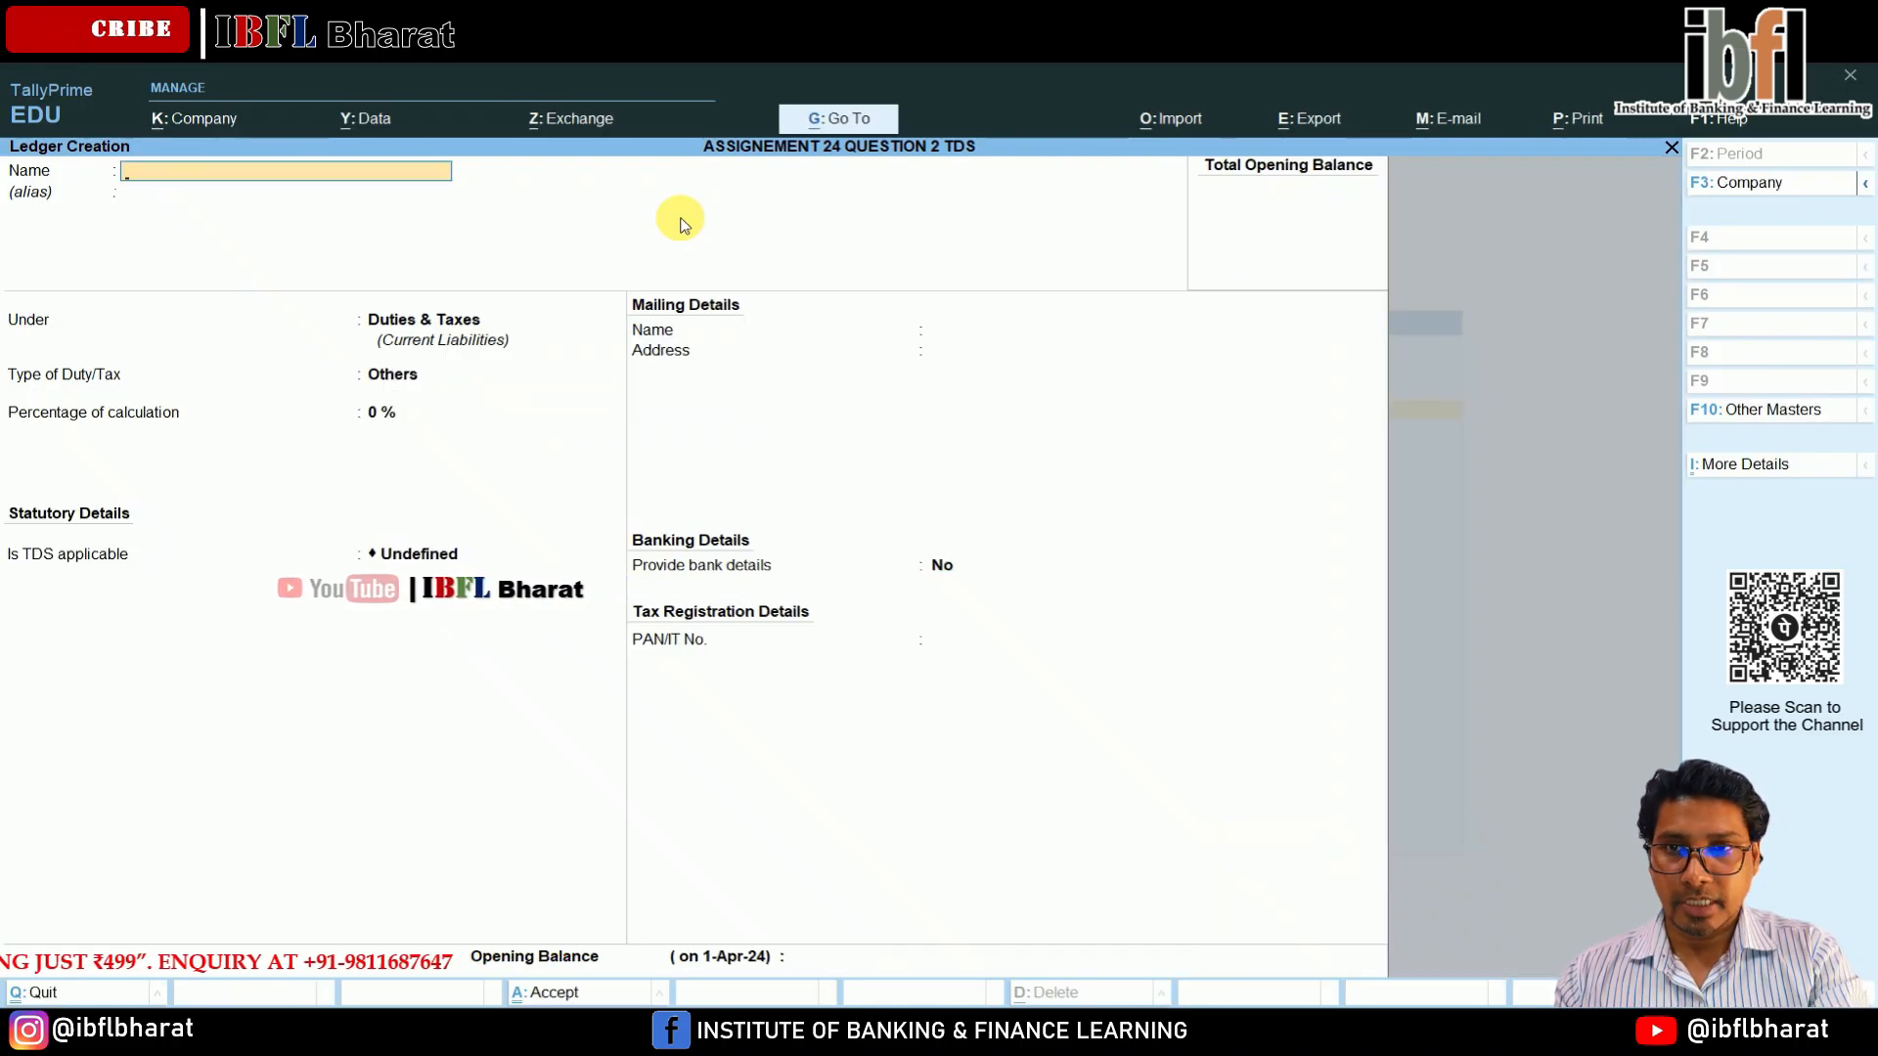
Name the next ledger TDS on Rent of Plant & Machinery, keep it under Duties & Taxes, and set its duty type to TDS.
{"action": "type", "text": "TDS on Rent"}
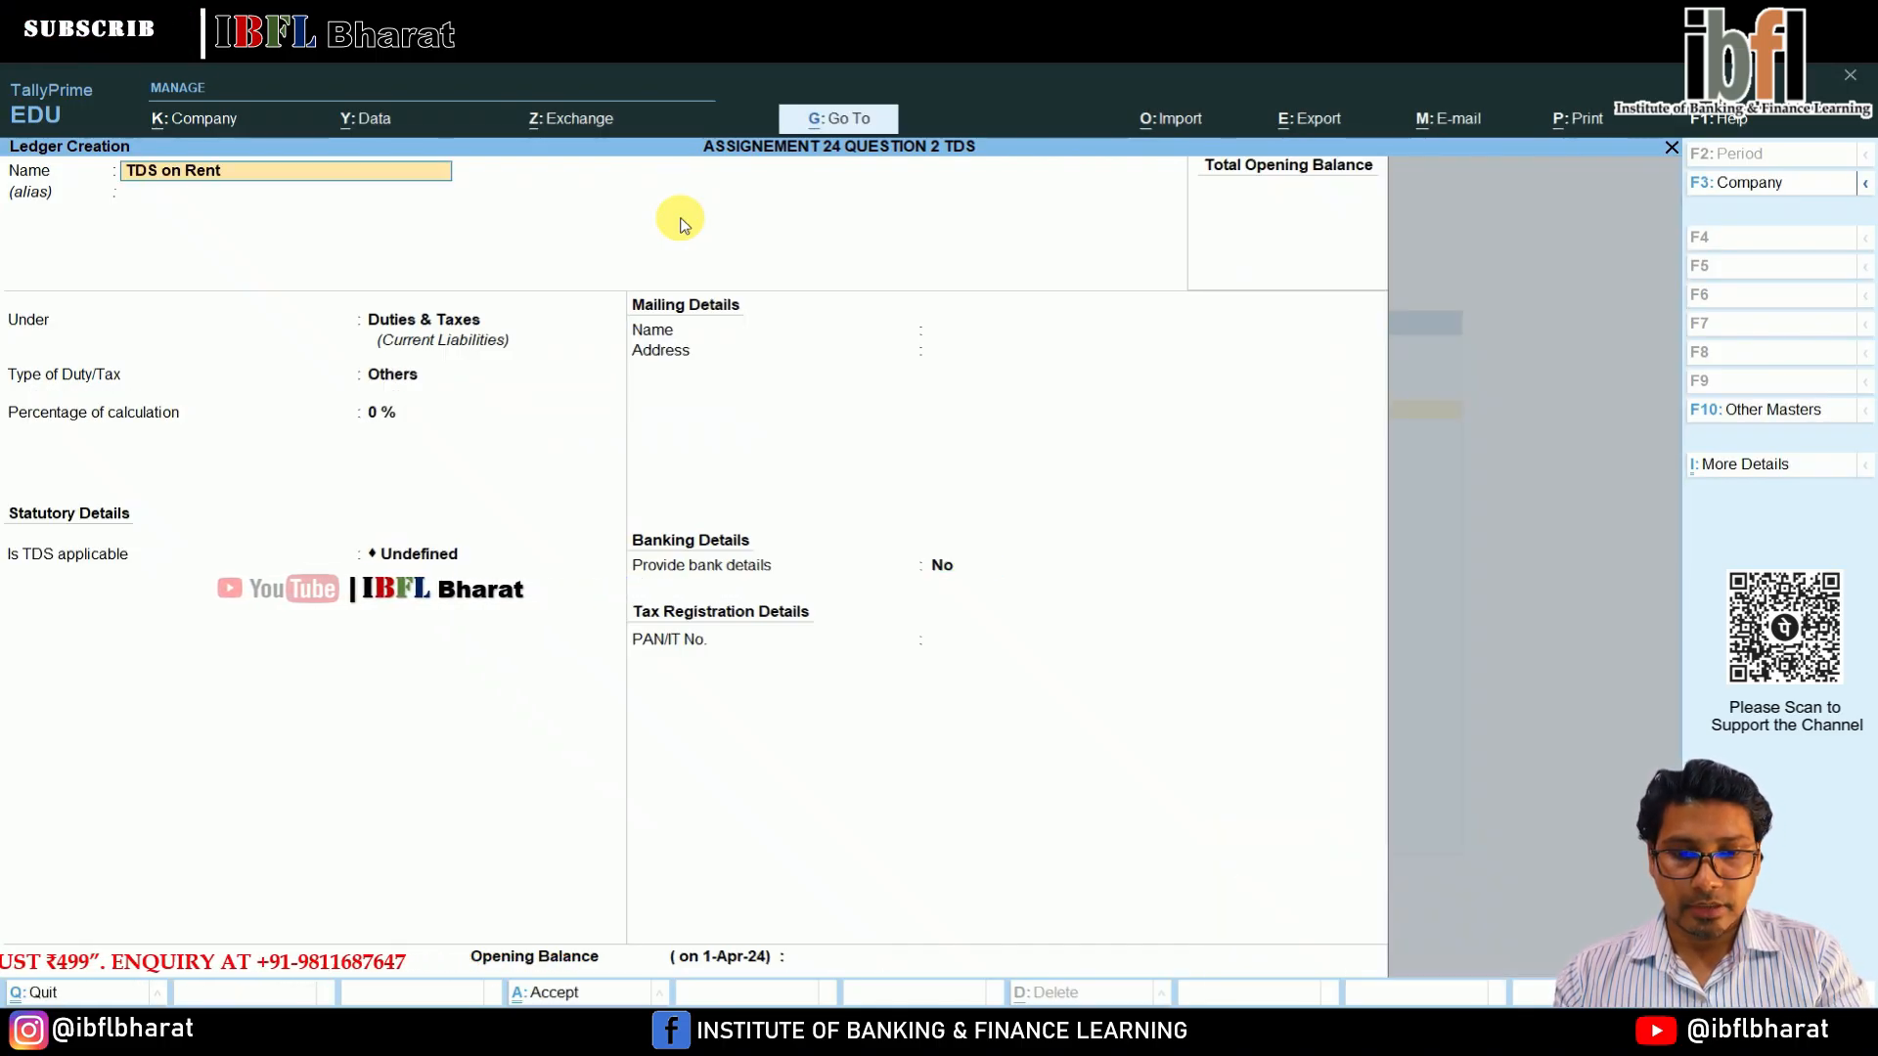
{"action": "type", "text": " of Plant & Machinery"}
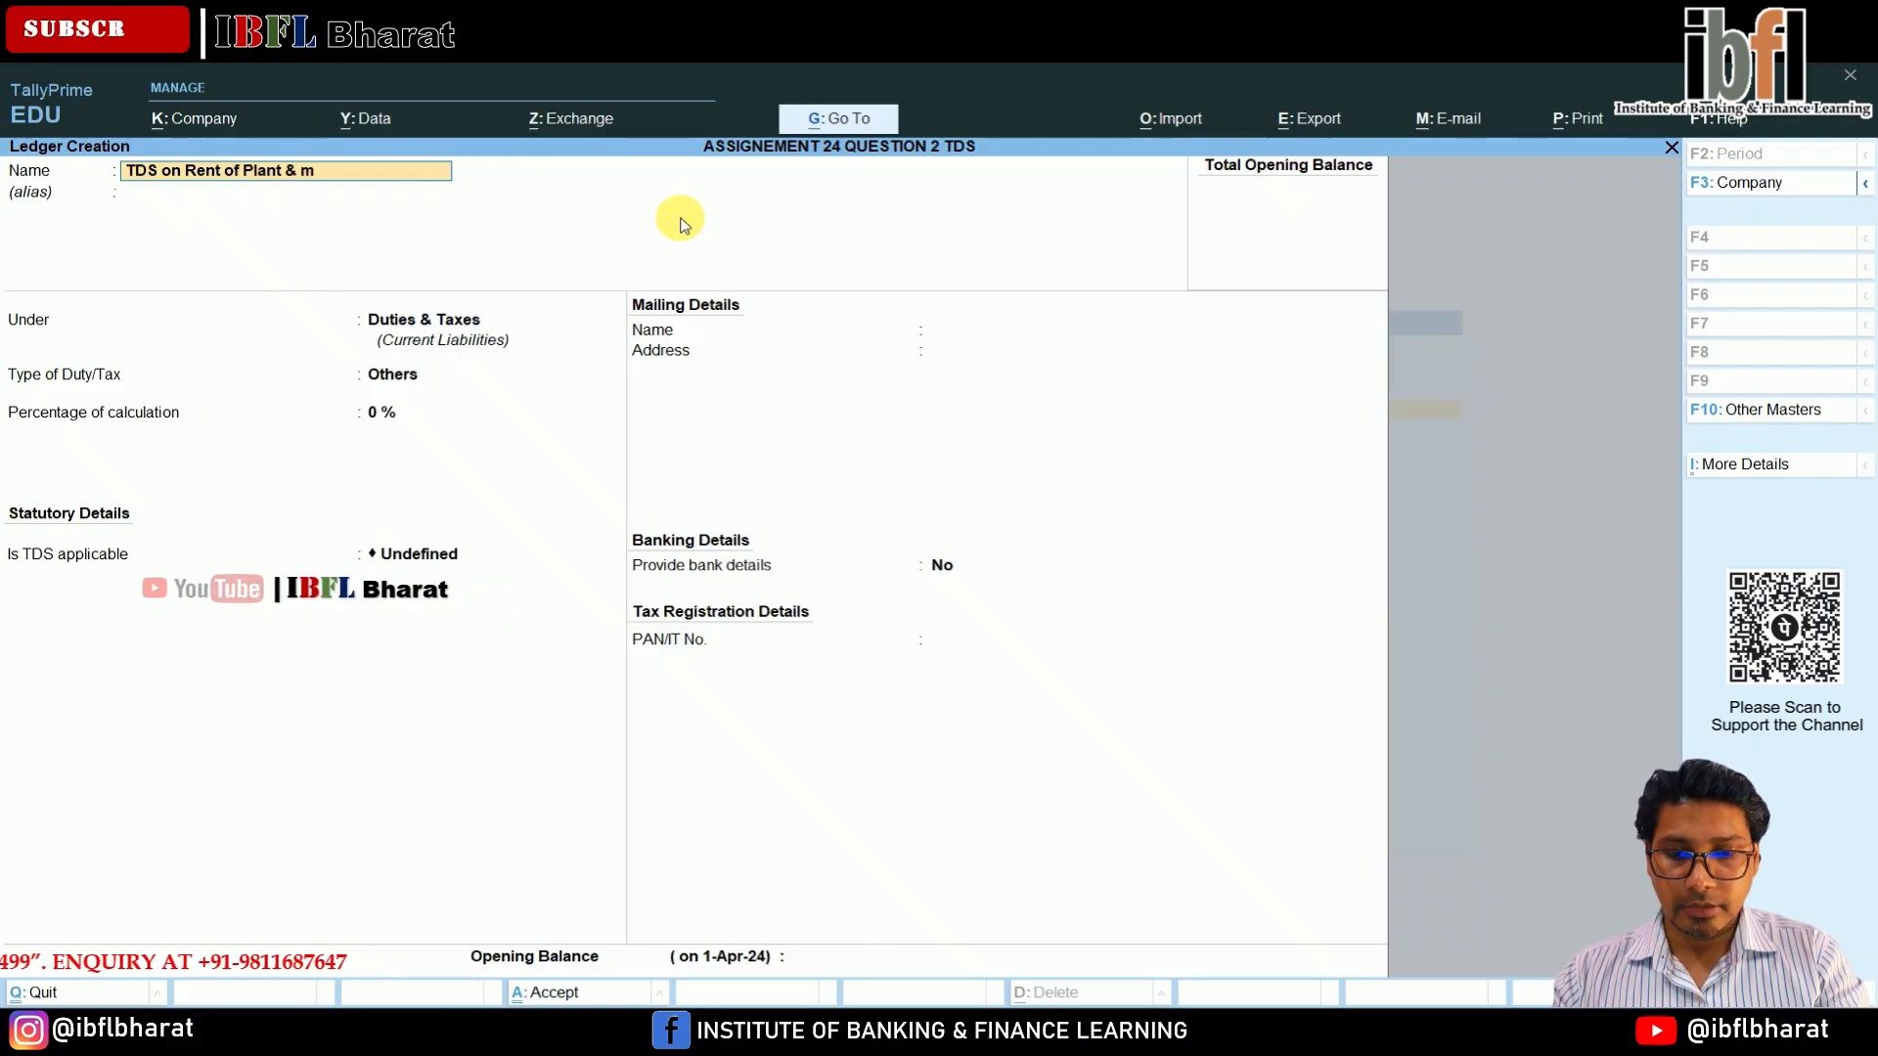
{"action": "key", "text": "Return"}
{"action": "key", "text": "Return"}
{"action": "key", "text": "Down"}
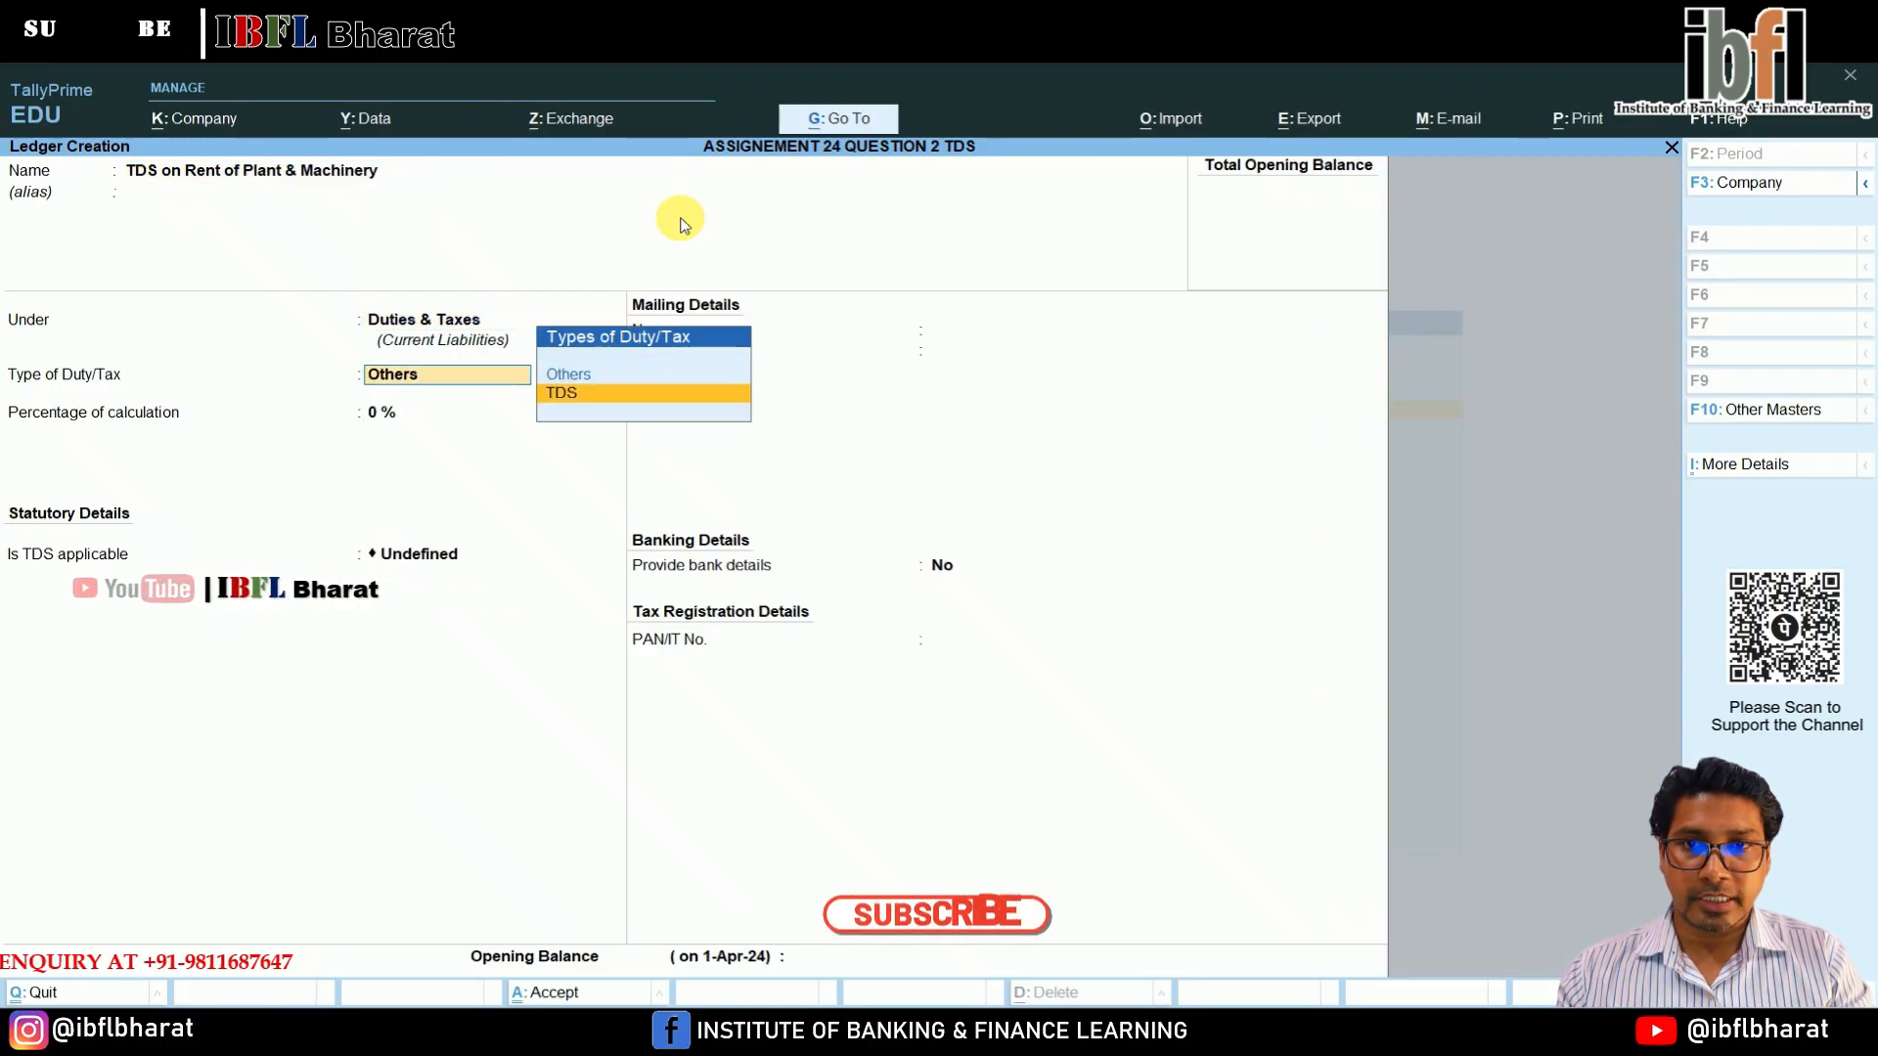
{"action": "key", "text": "Return"}
Set the TDS ledger's nature of payment to Rent of Plant & Machinery and save the ledger.
{"action": "key", "text": "Down"}
{"action": "key", "text": "Down"}
{"action": "key", "text": "Down"}
{"action": "key", "text": "Down"}
{"action": "key", "text": "Down"}
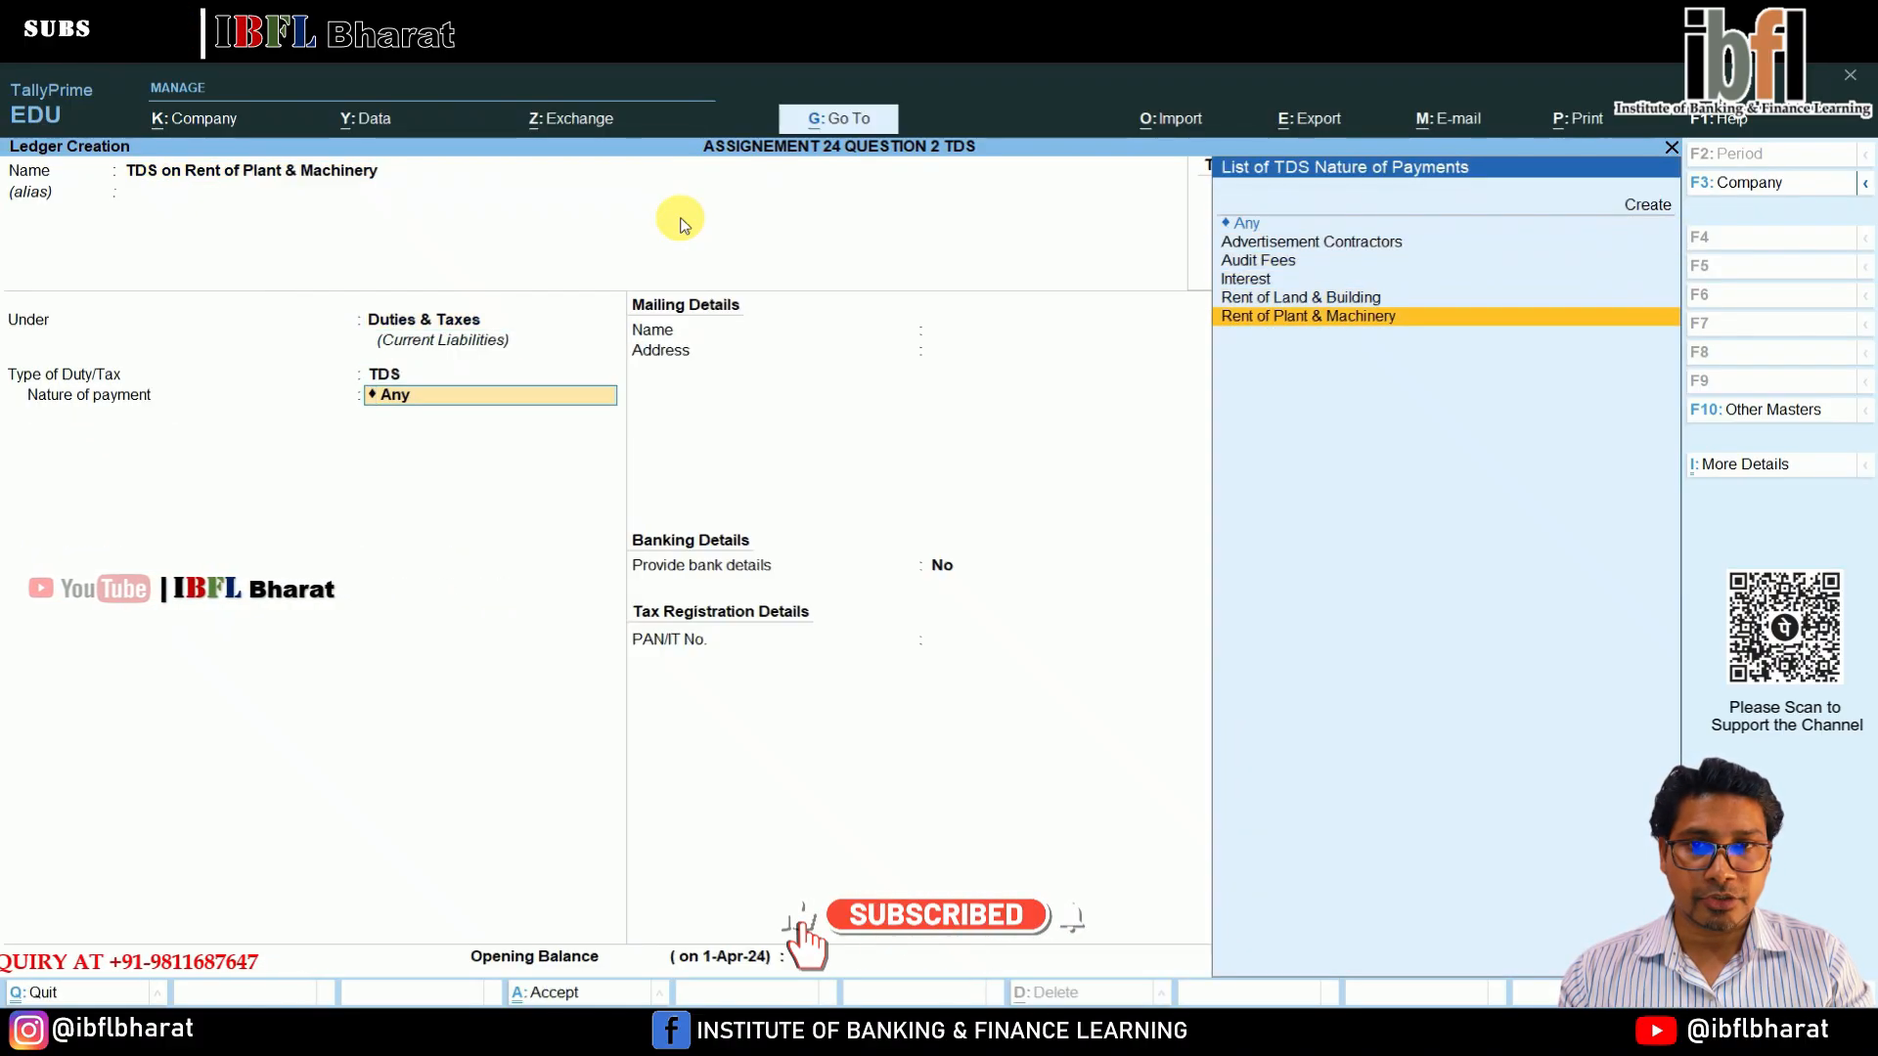
{"action": "key", "text": "Return"}
{"action": "key", "text": "Return"}
{"action": "key", "text": "Return"}
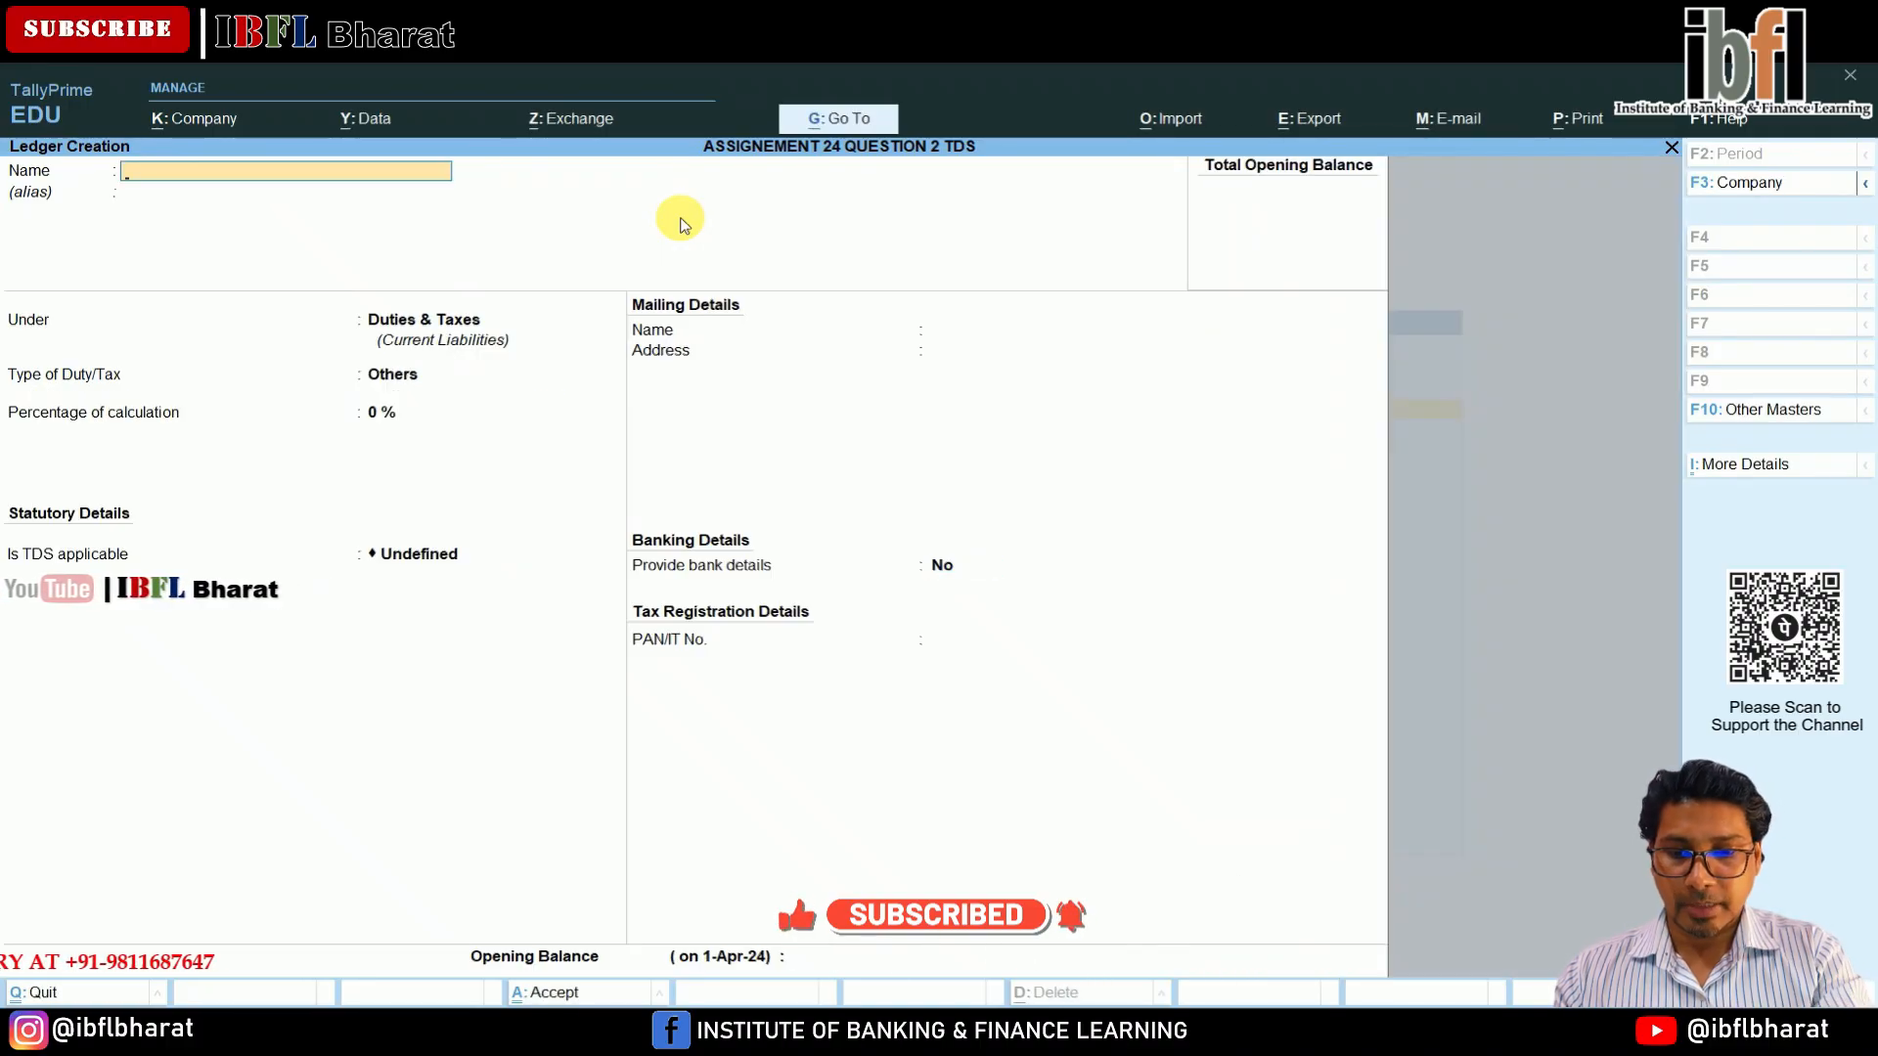
Name the next ledger TDS on Rent of Land & Building and keep it under Duties & Taxes.
{"action": "type", "text": "TDS on Land &"}
{"action": "key", "text": "BackSpace"}
{"action": "key", "text": "BackSpace"}
{"action": "key", "text": "BackSpace"}
{"action": "key", "text": "BackSpace"}
{"action": "type", "text": "Re"}
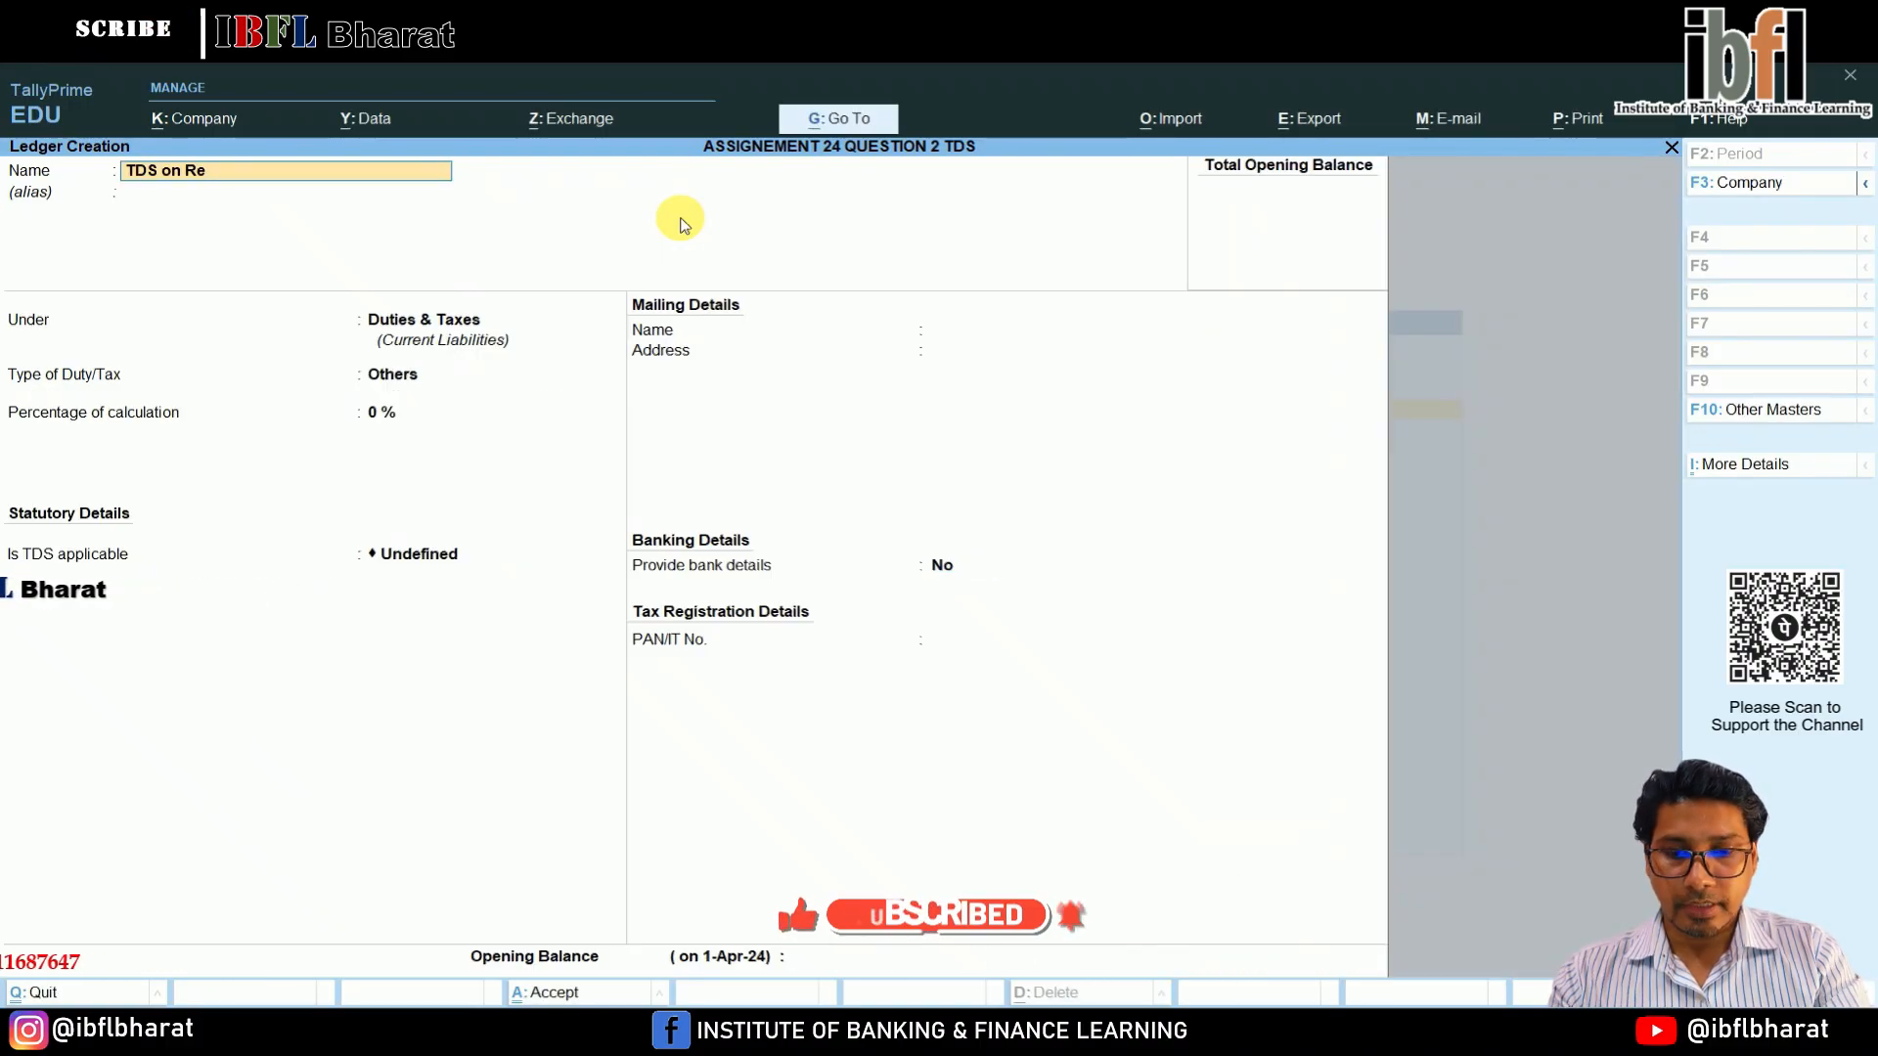
{"action": "type", "text": "nt of Land &"}
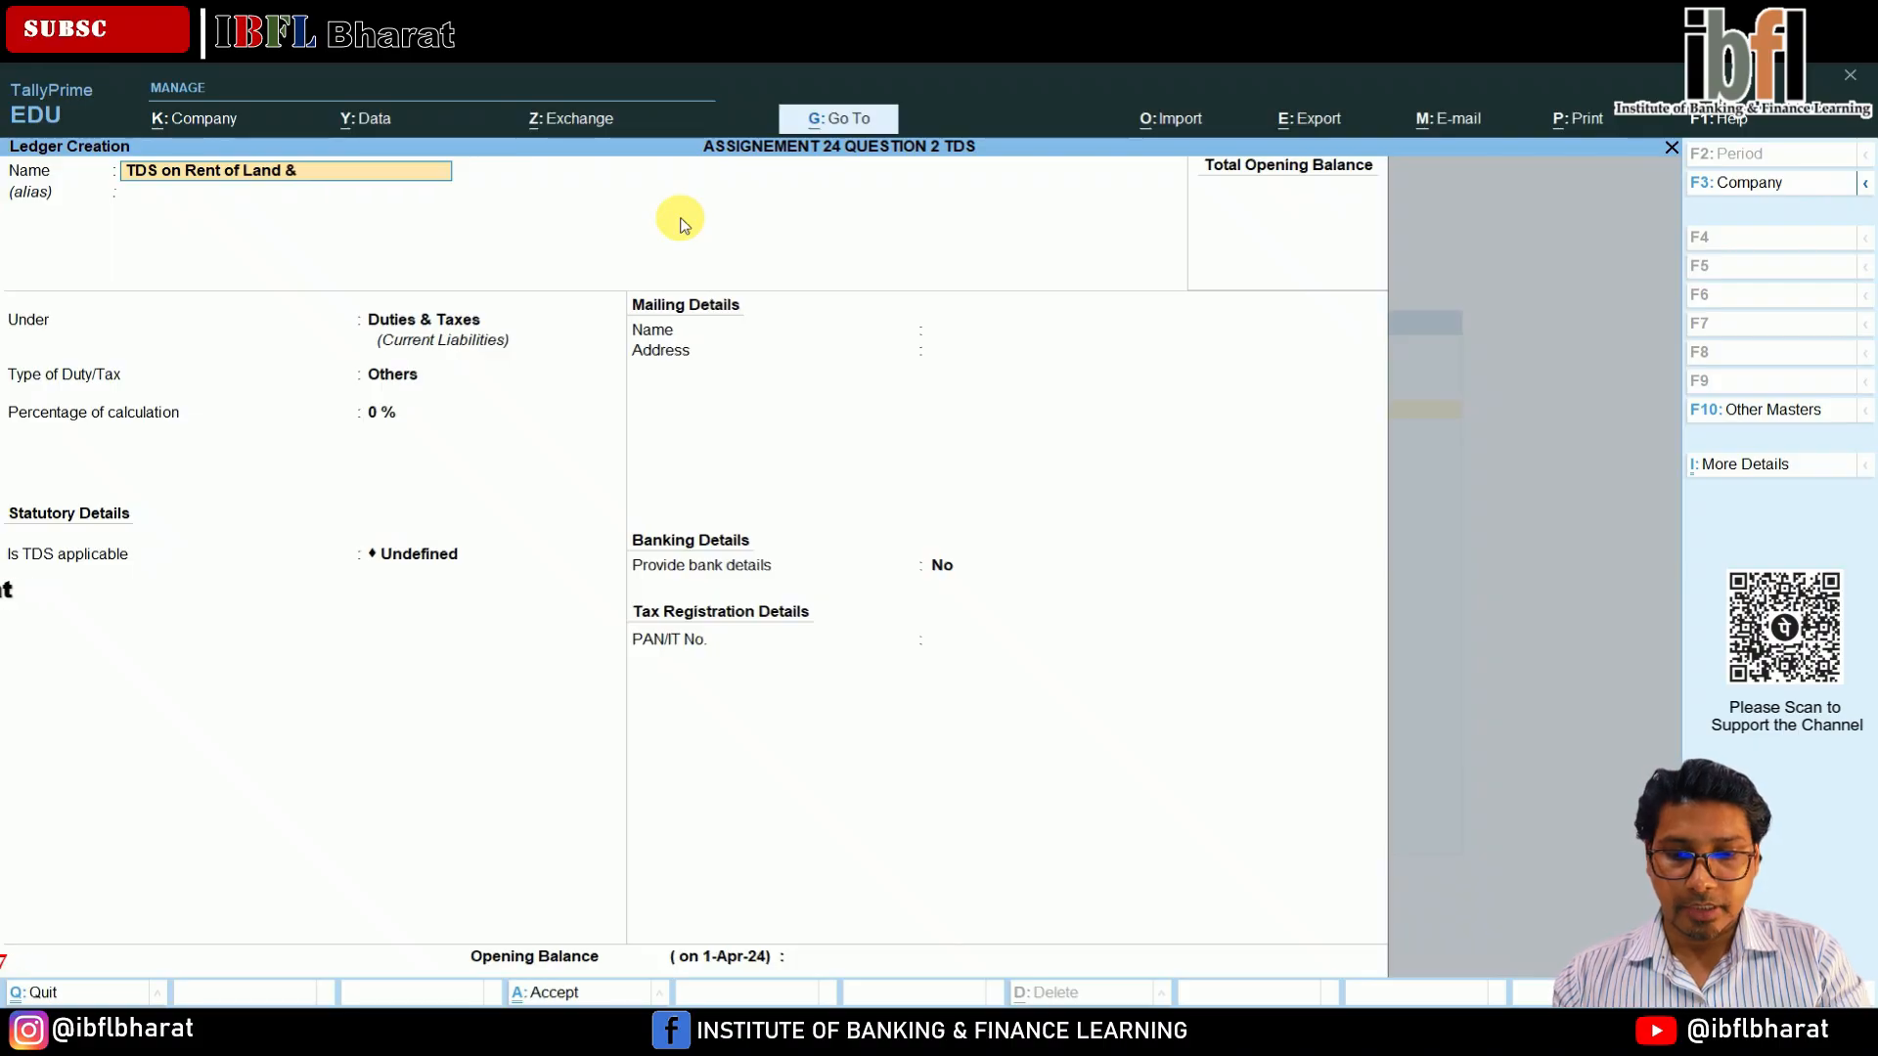
{"action": "type", "text": " Building"}
{"action": "key", "text": "Return"}
{"action": "key", "text": "Return"}
Set the ledger's duty type to TDS and its nature of payment to Rent of Land & Building, and save it.
{"action": "key", "text": "Return"}
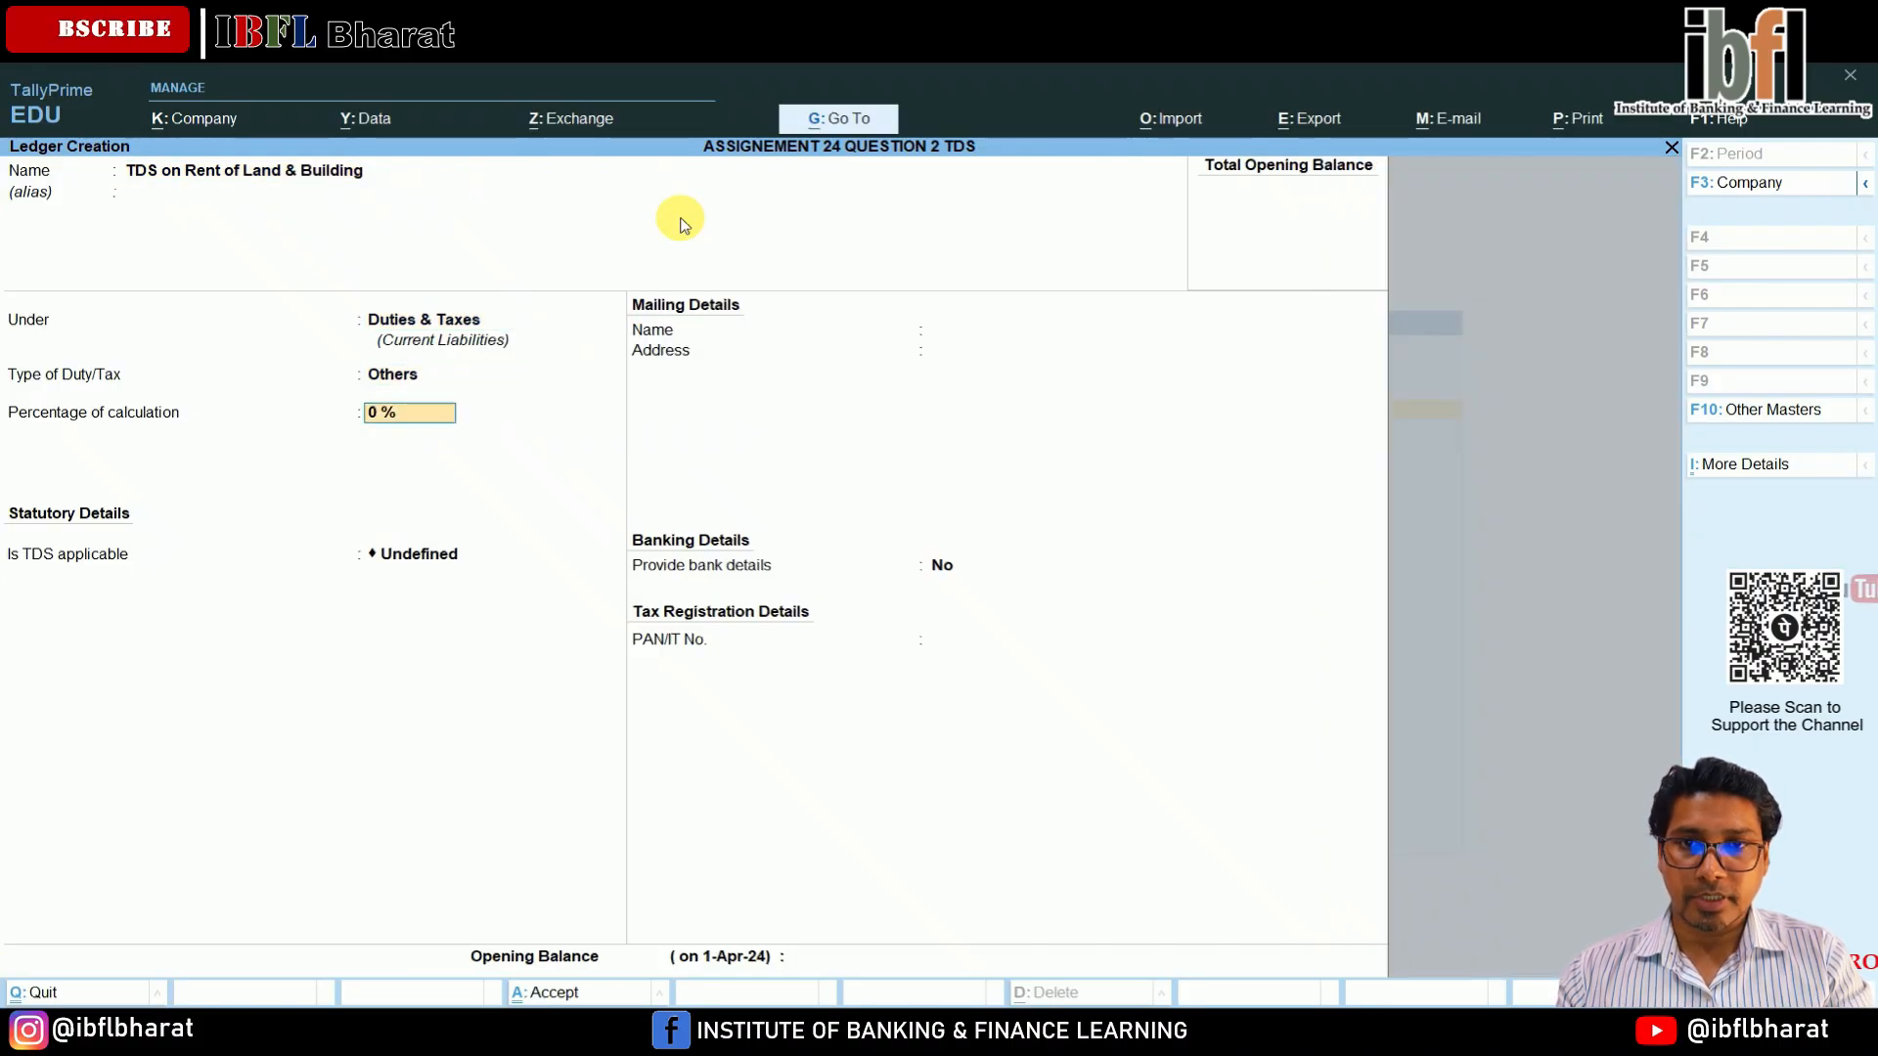
{"action": "key", "text": "BackSpace"}
{"action": "key", "text": "Down"}
{"action": "key", "text": "Return"}
{"action": "key", "text": "Down"}
{"action": "key", "text": "Down"}
{"action": "key", "text": "Down"}
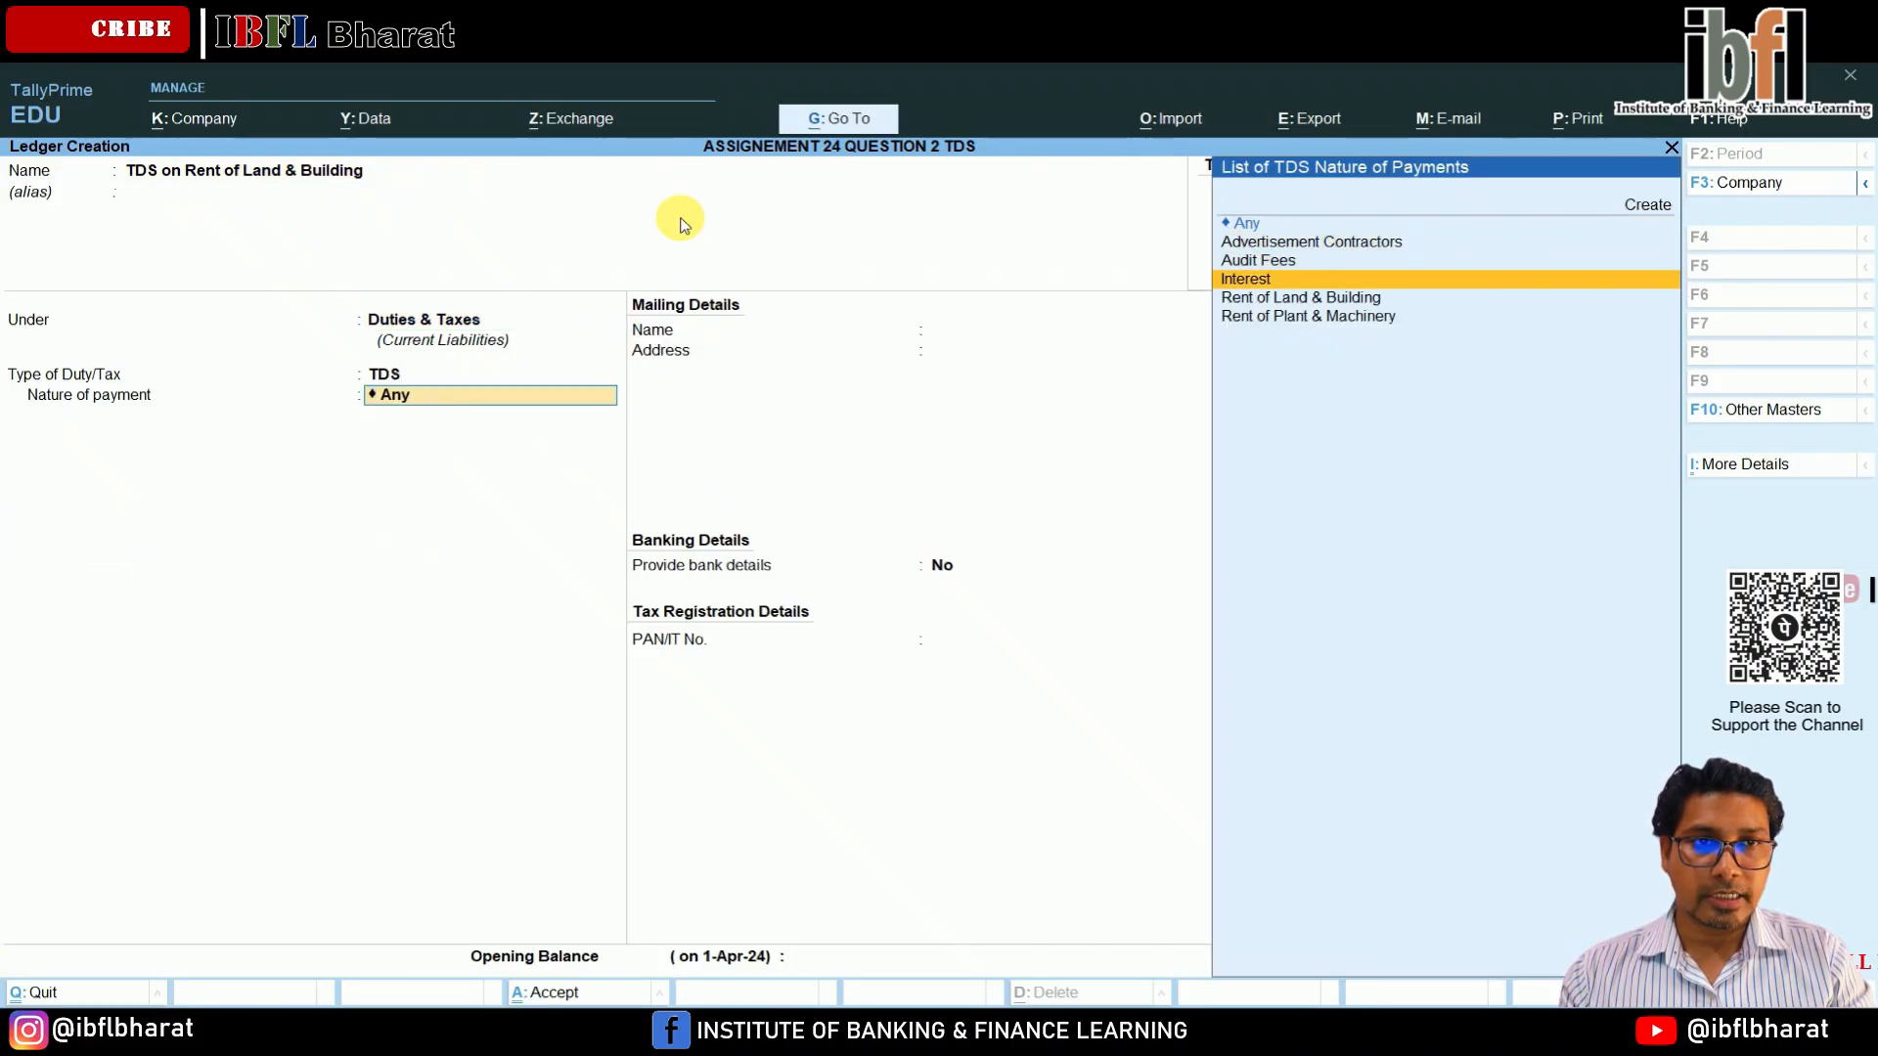
{"action": "key", "text": "Down"}
{"action": "key", "text": "Return"}
{"action": "key", "text": "Return"}
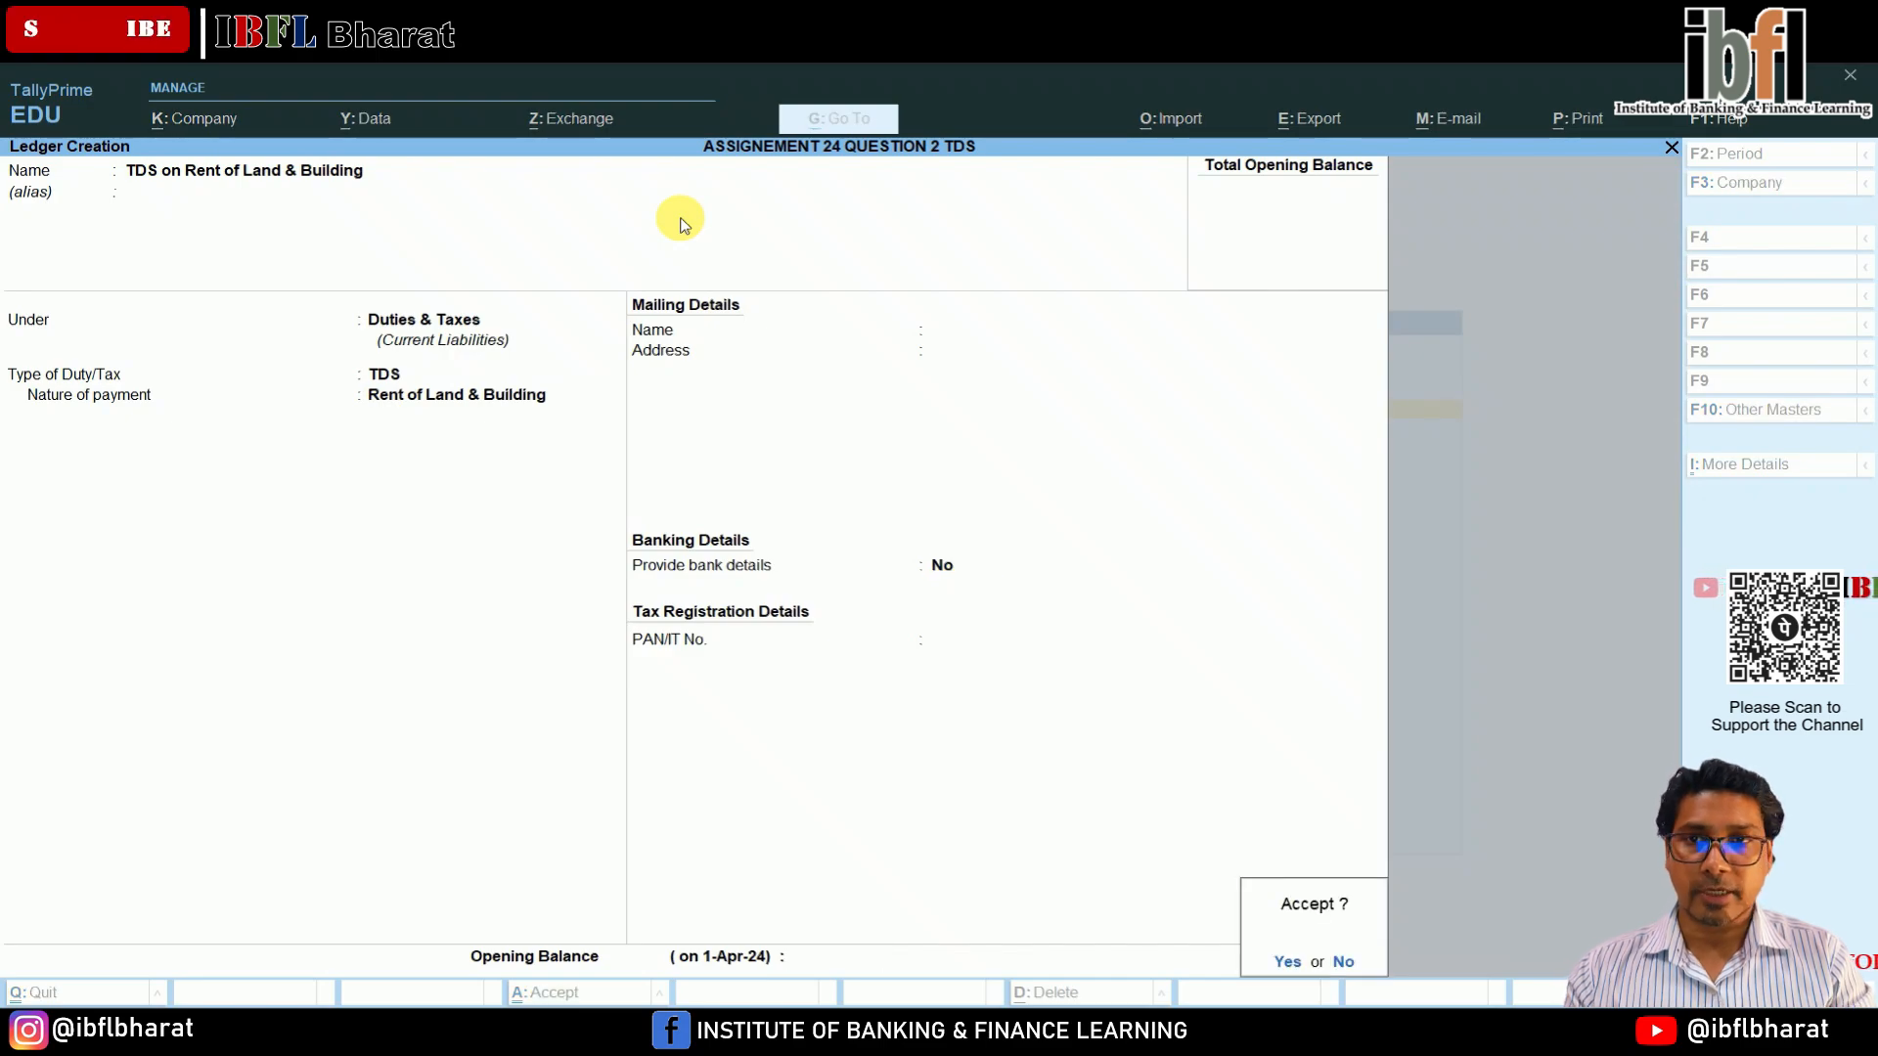
{"action": "key", "text": "Return"}
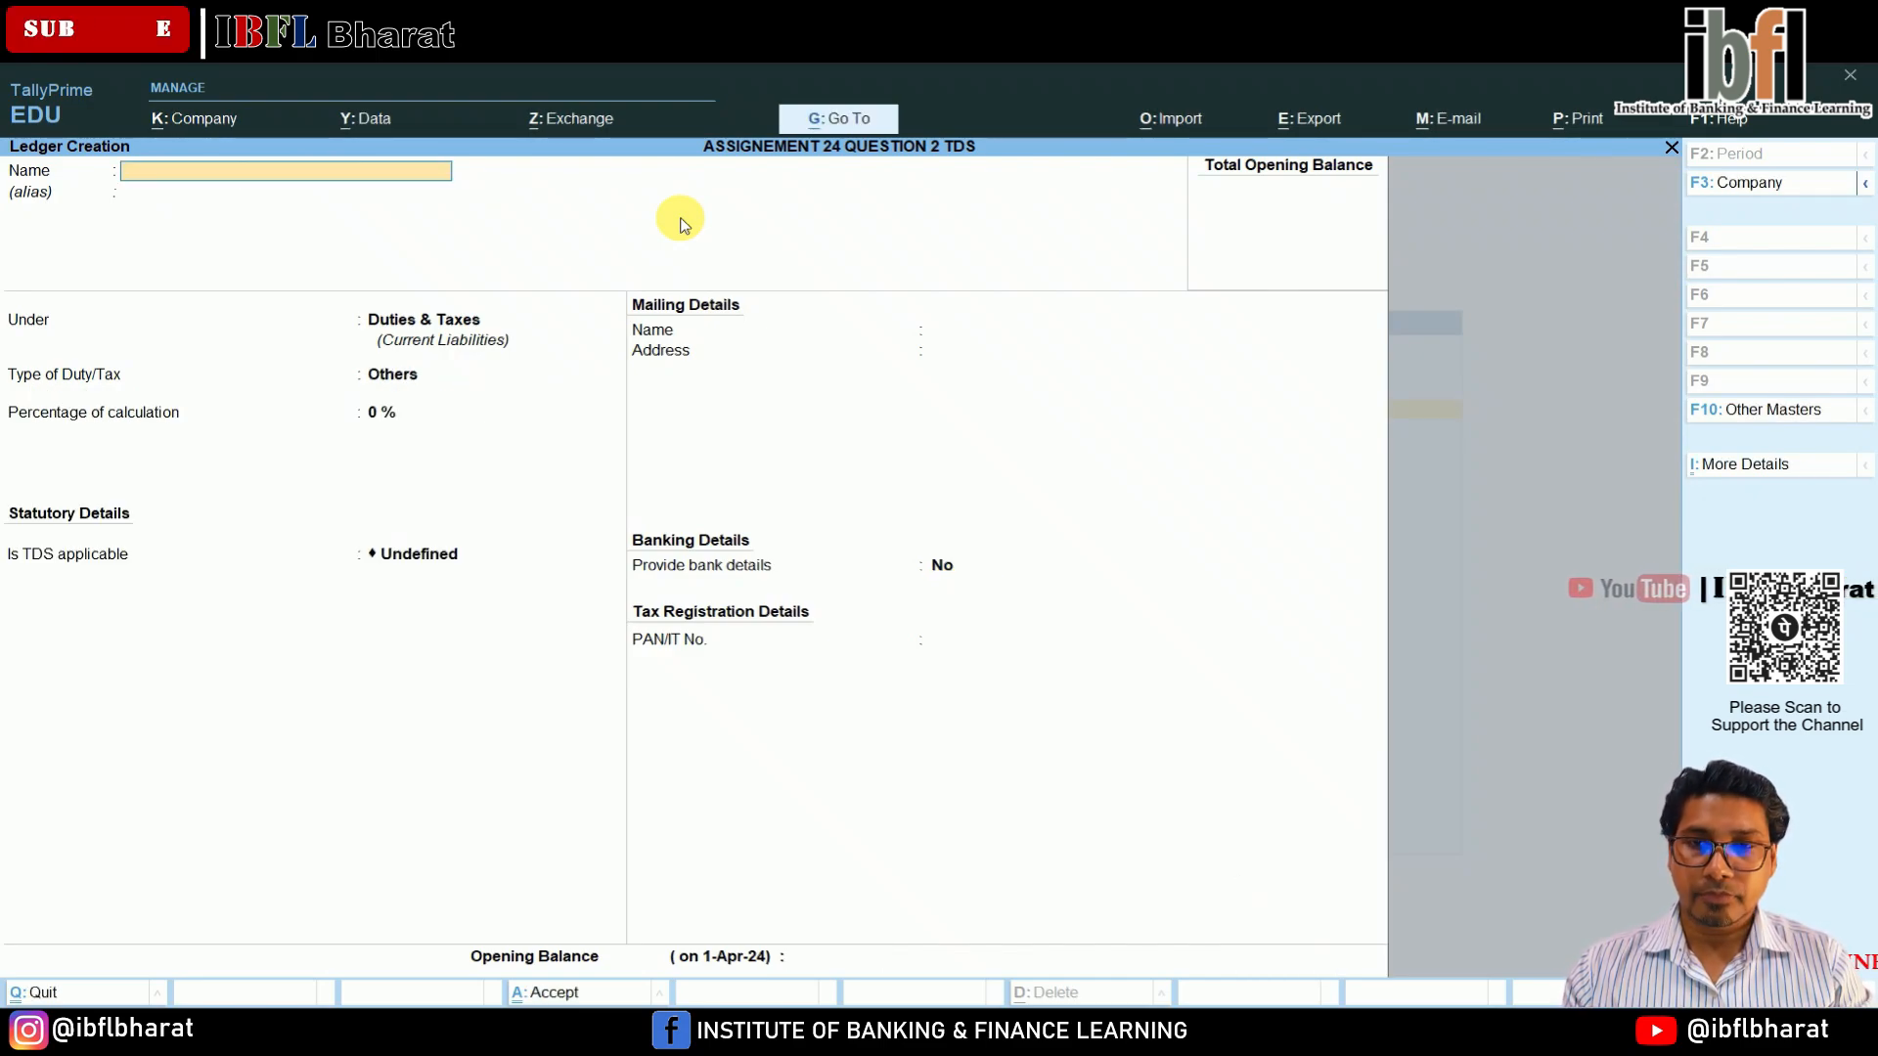
Name the next ledger Rent of Plant & Machinery and place it under Indirect Expenses.
{"action": "type", "text": "R"}
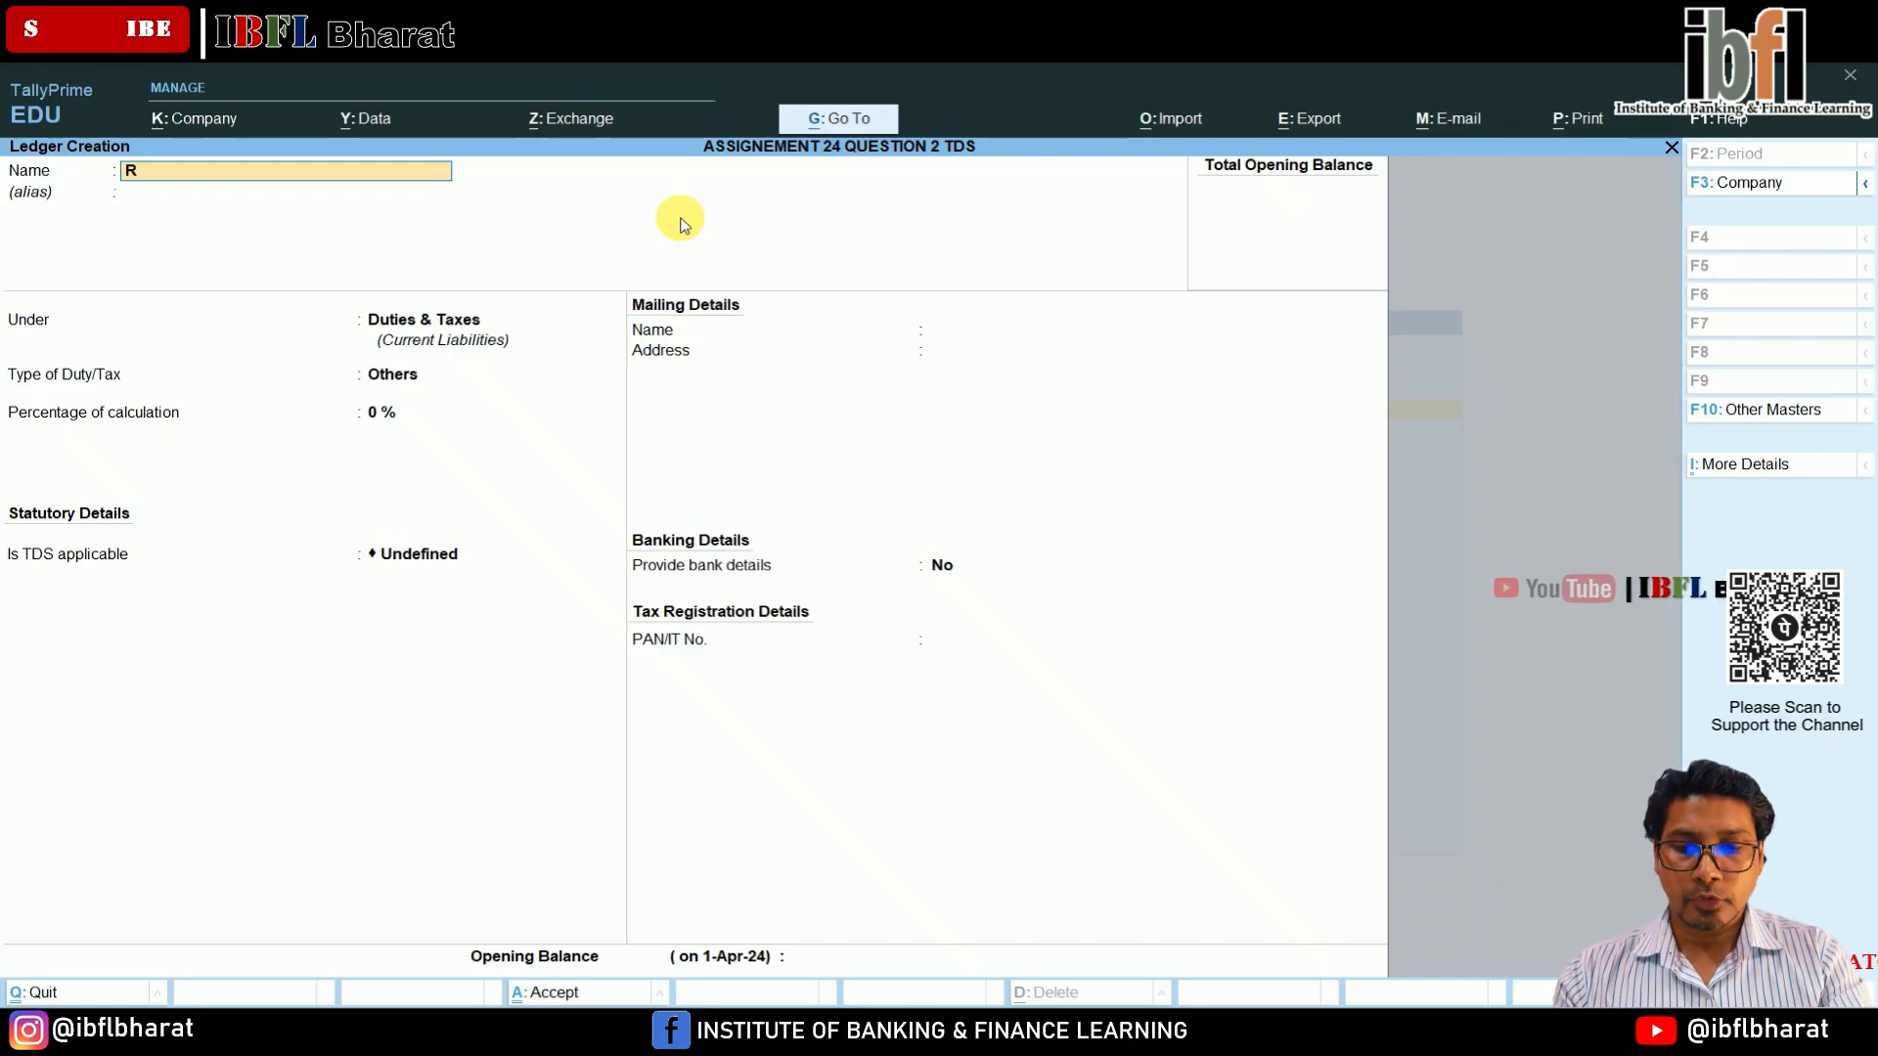
{"action": "type", "text": "ent of Plant"}
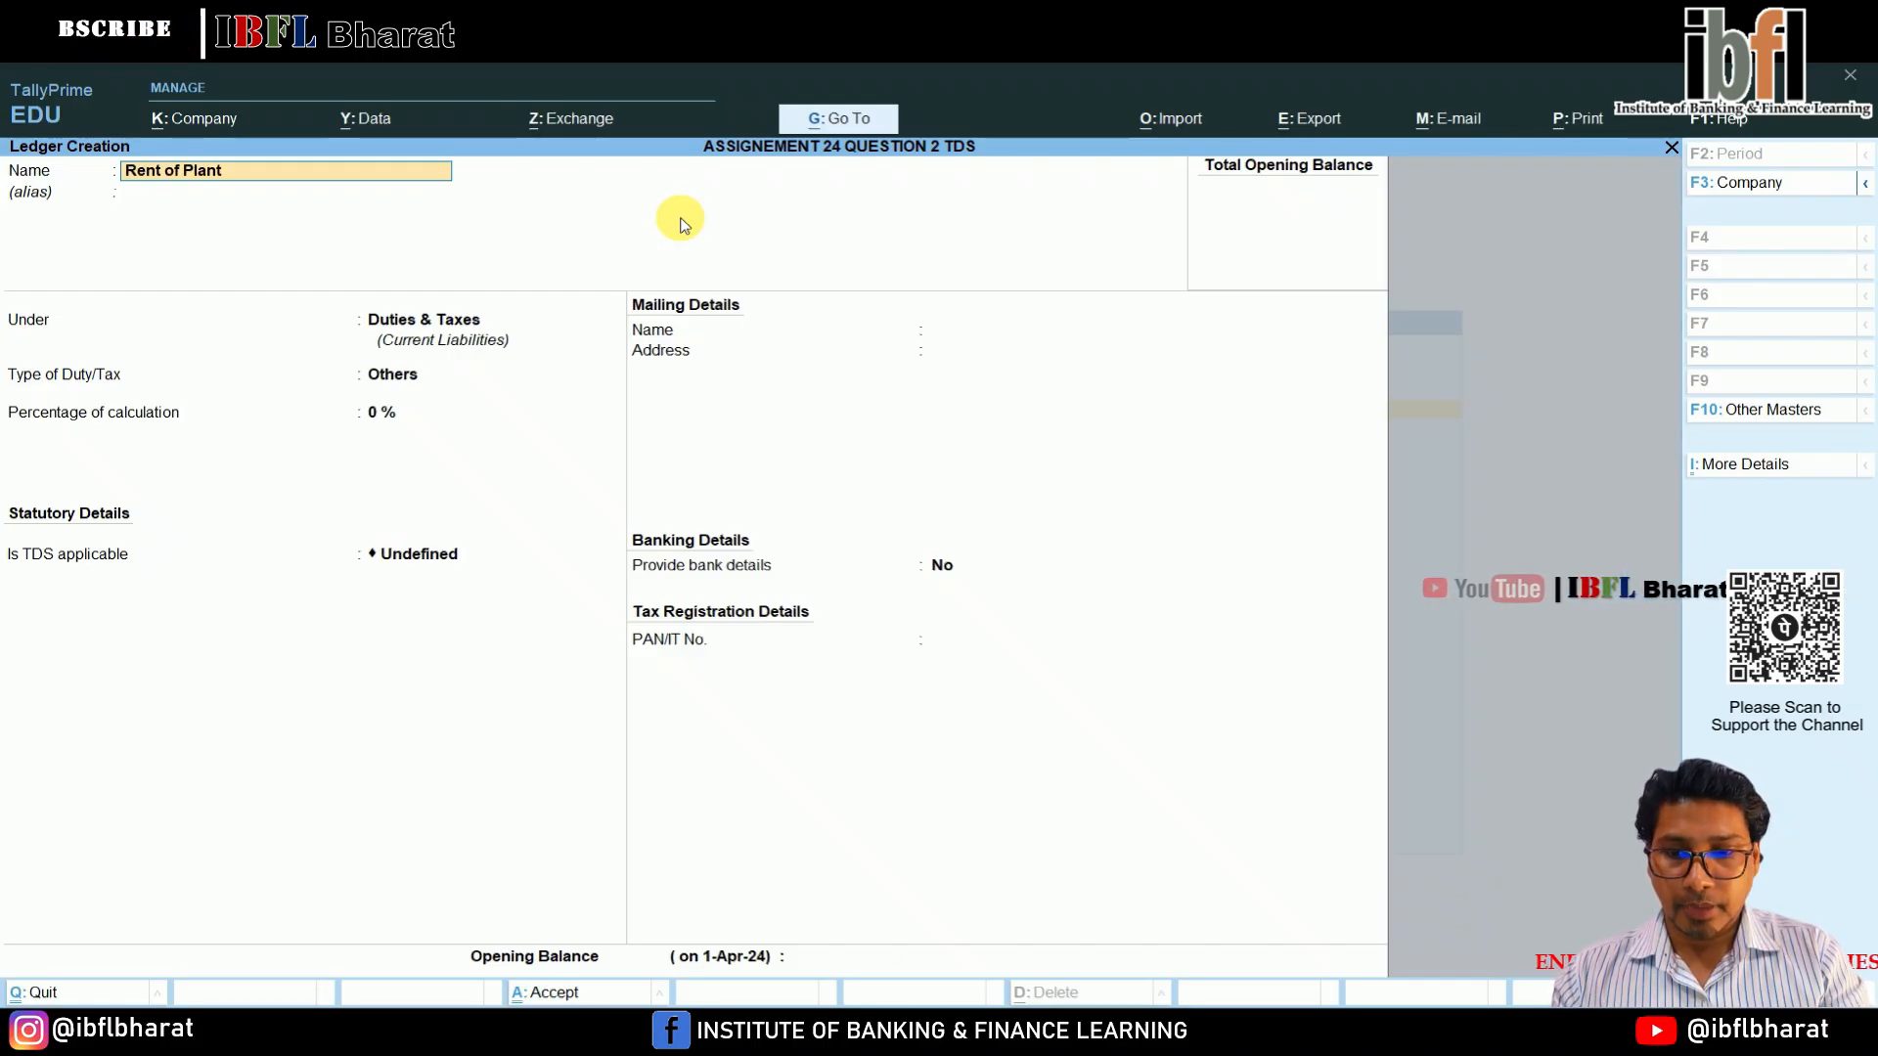
{"action": "type", "text": " & Machiner"}
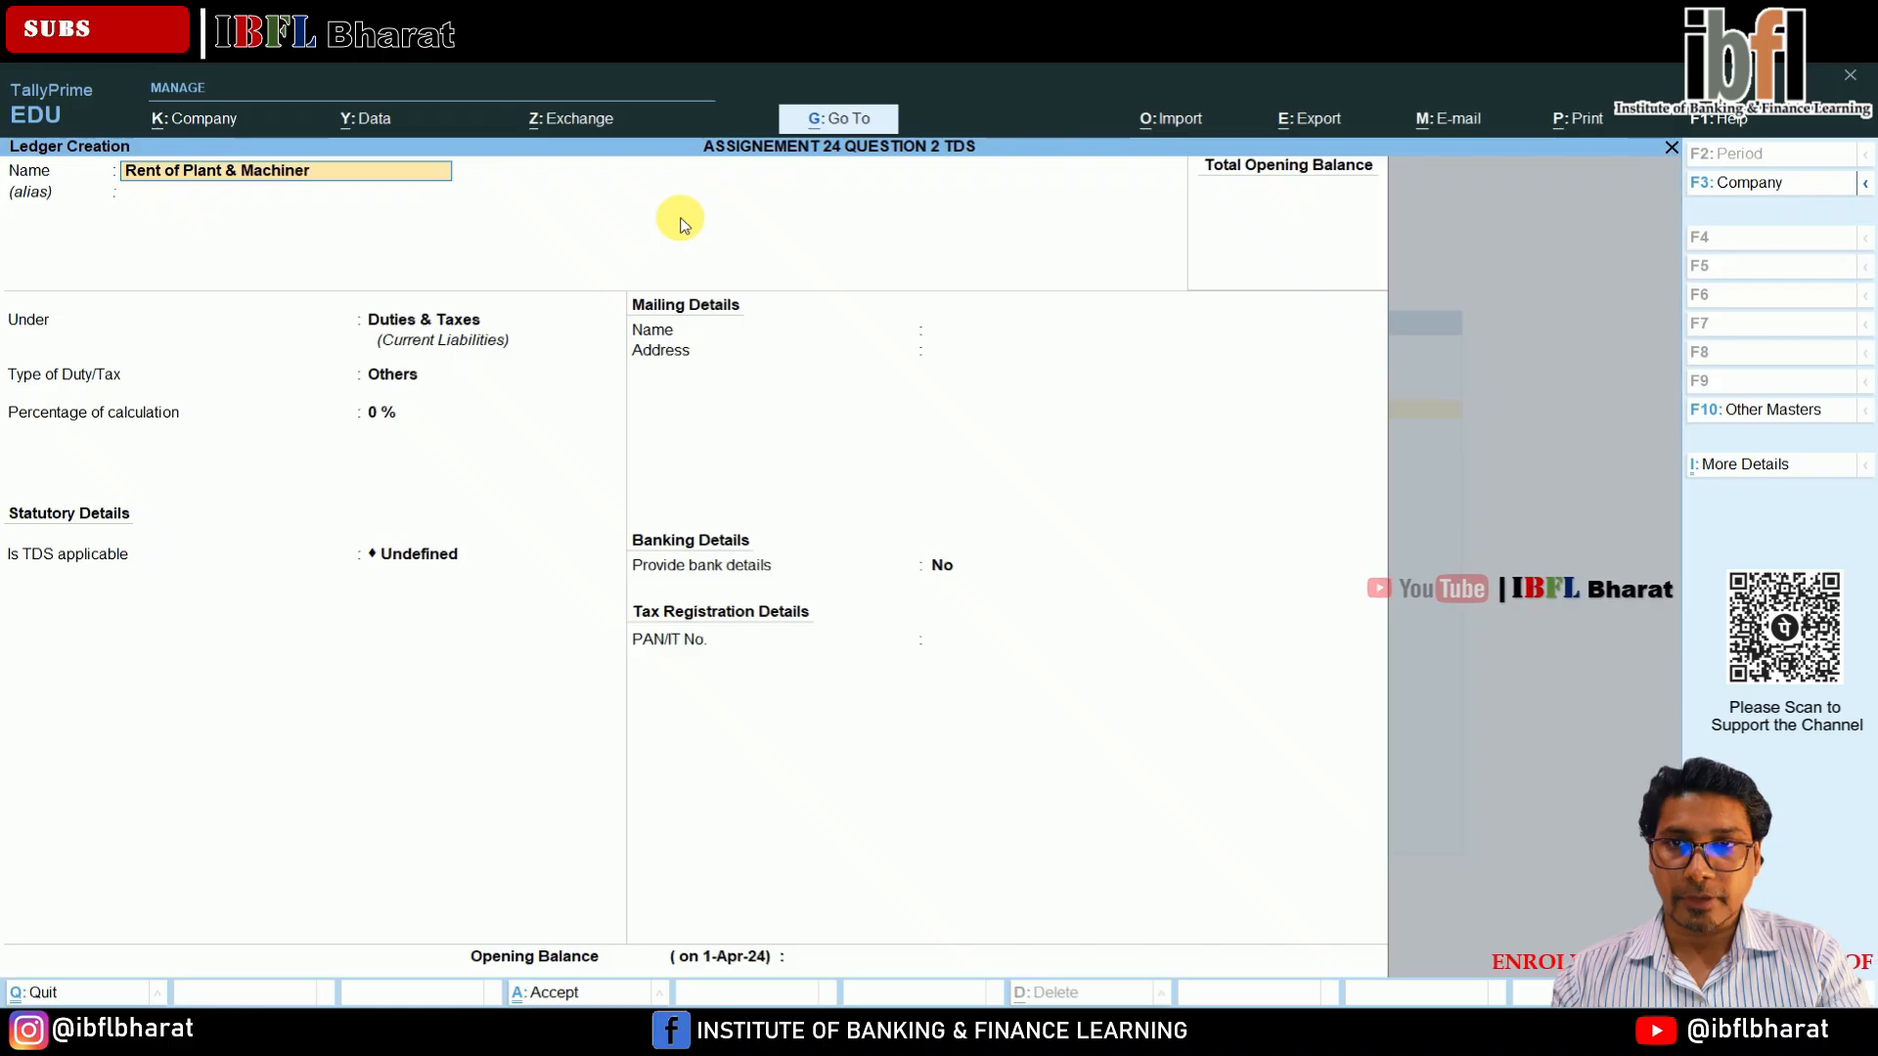
{"action": "type", "text": "y"}
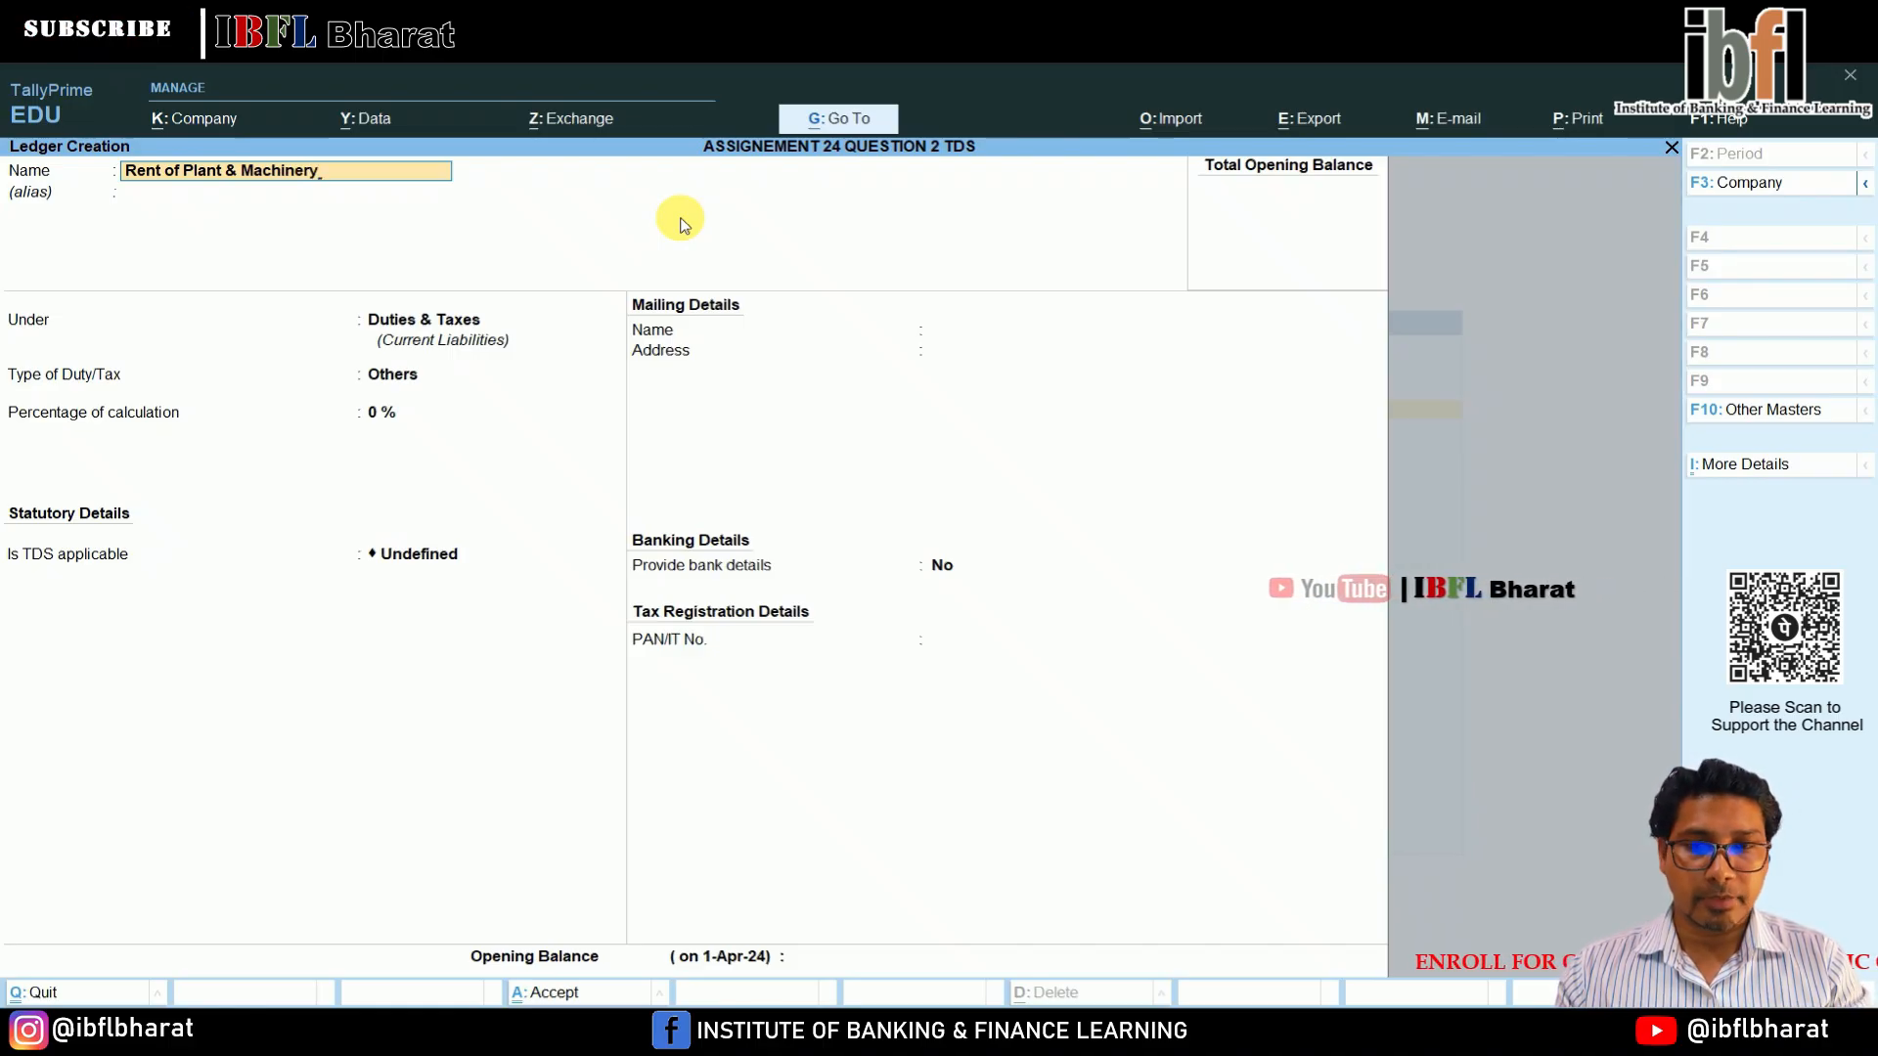
{"action": "key", "text": "Return"}
{"action": "key", "text": "Return"}
{"action": "type", "text": "Ind"}
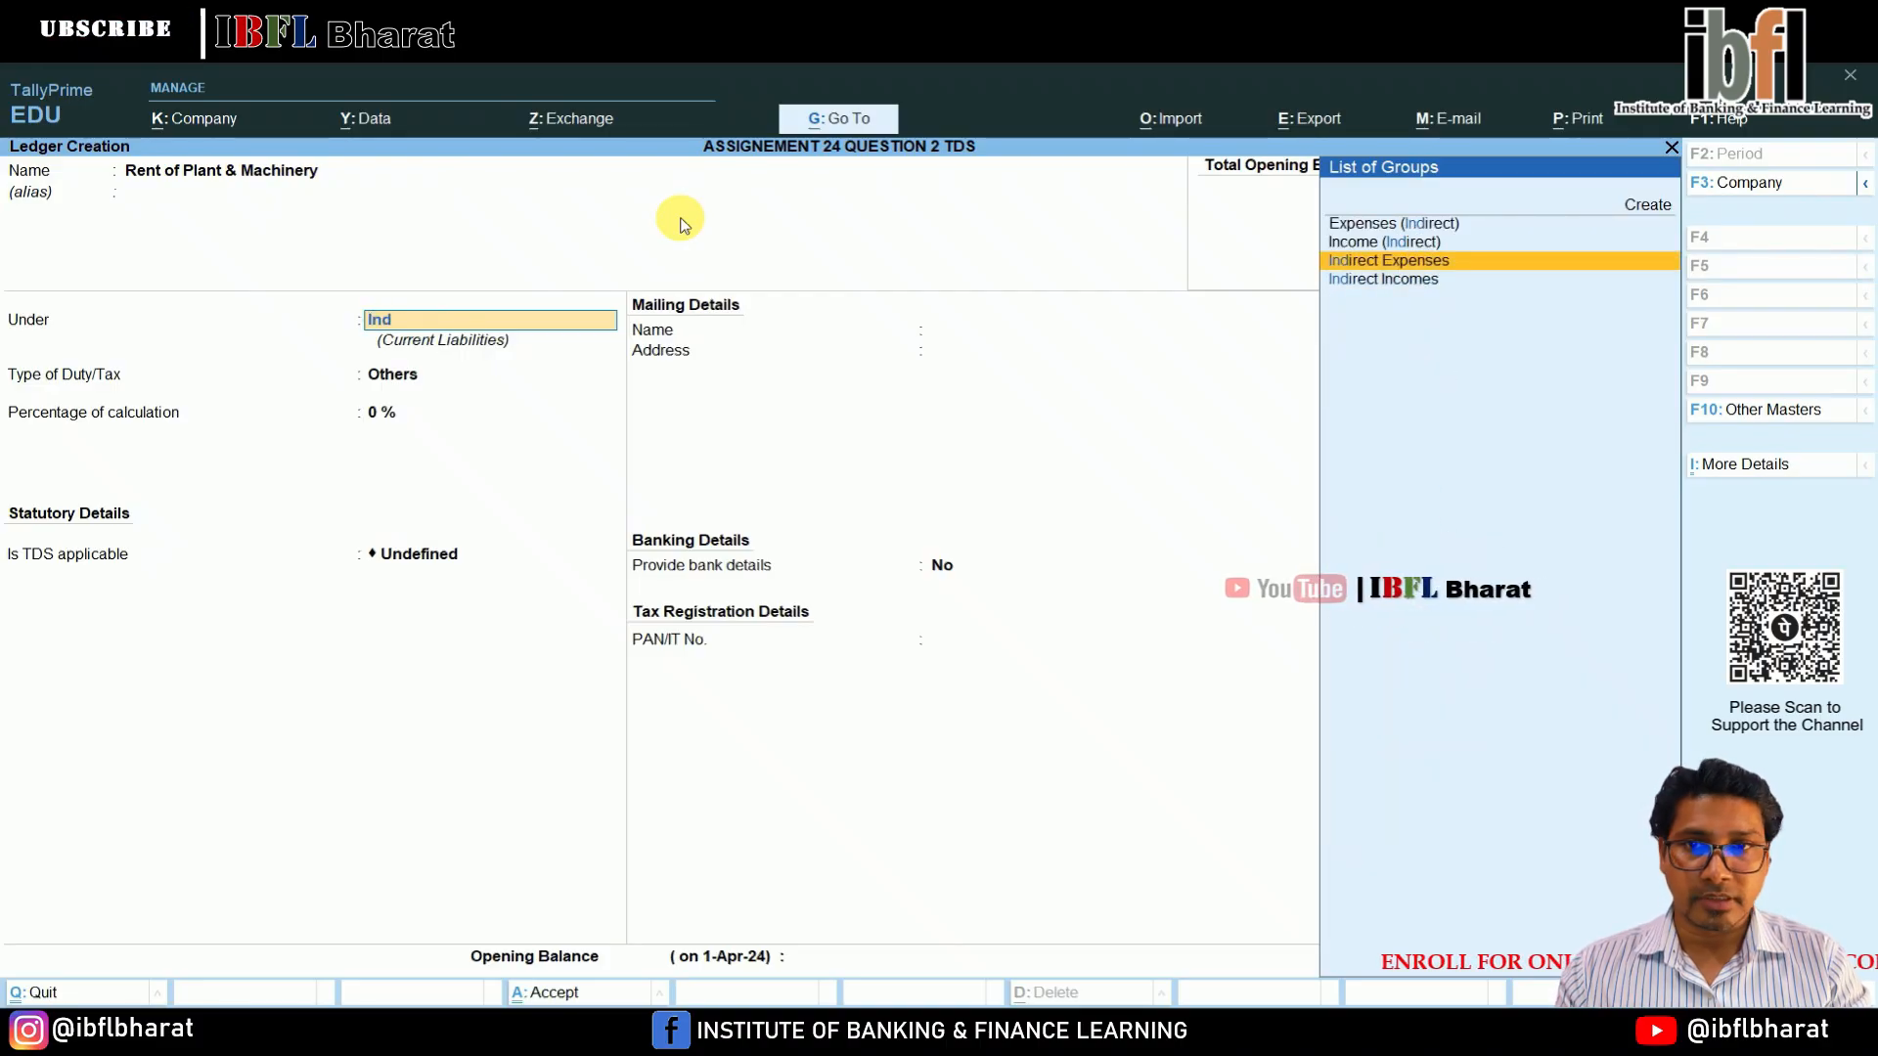
{"action": "key", "text": "Return"}
Make TDS applicable to the expense ledger with nature of payment Rent of Plant & Machinery, and save it.
{"action": "key", "text": "Up"}
{"action": "key", "text": "Up"}
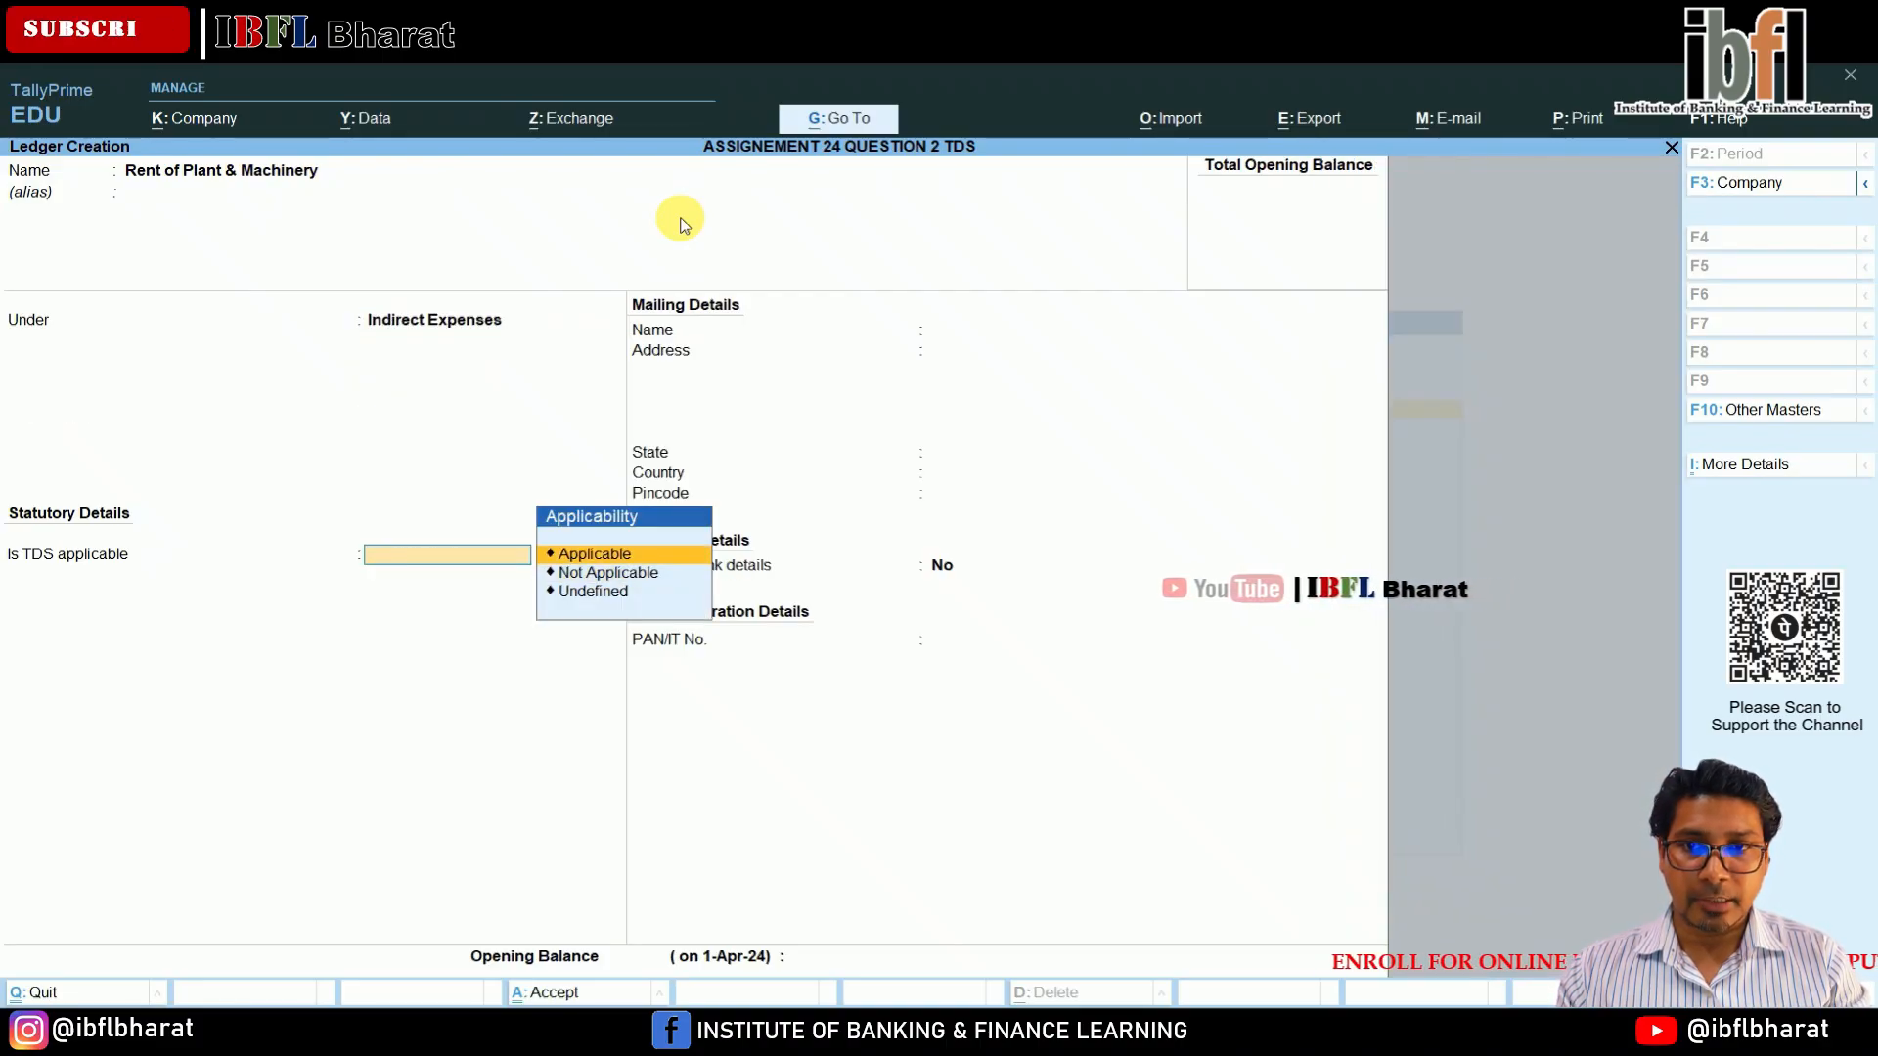
{"action": "key", "text": "Return"}
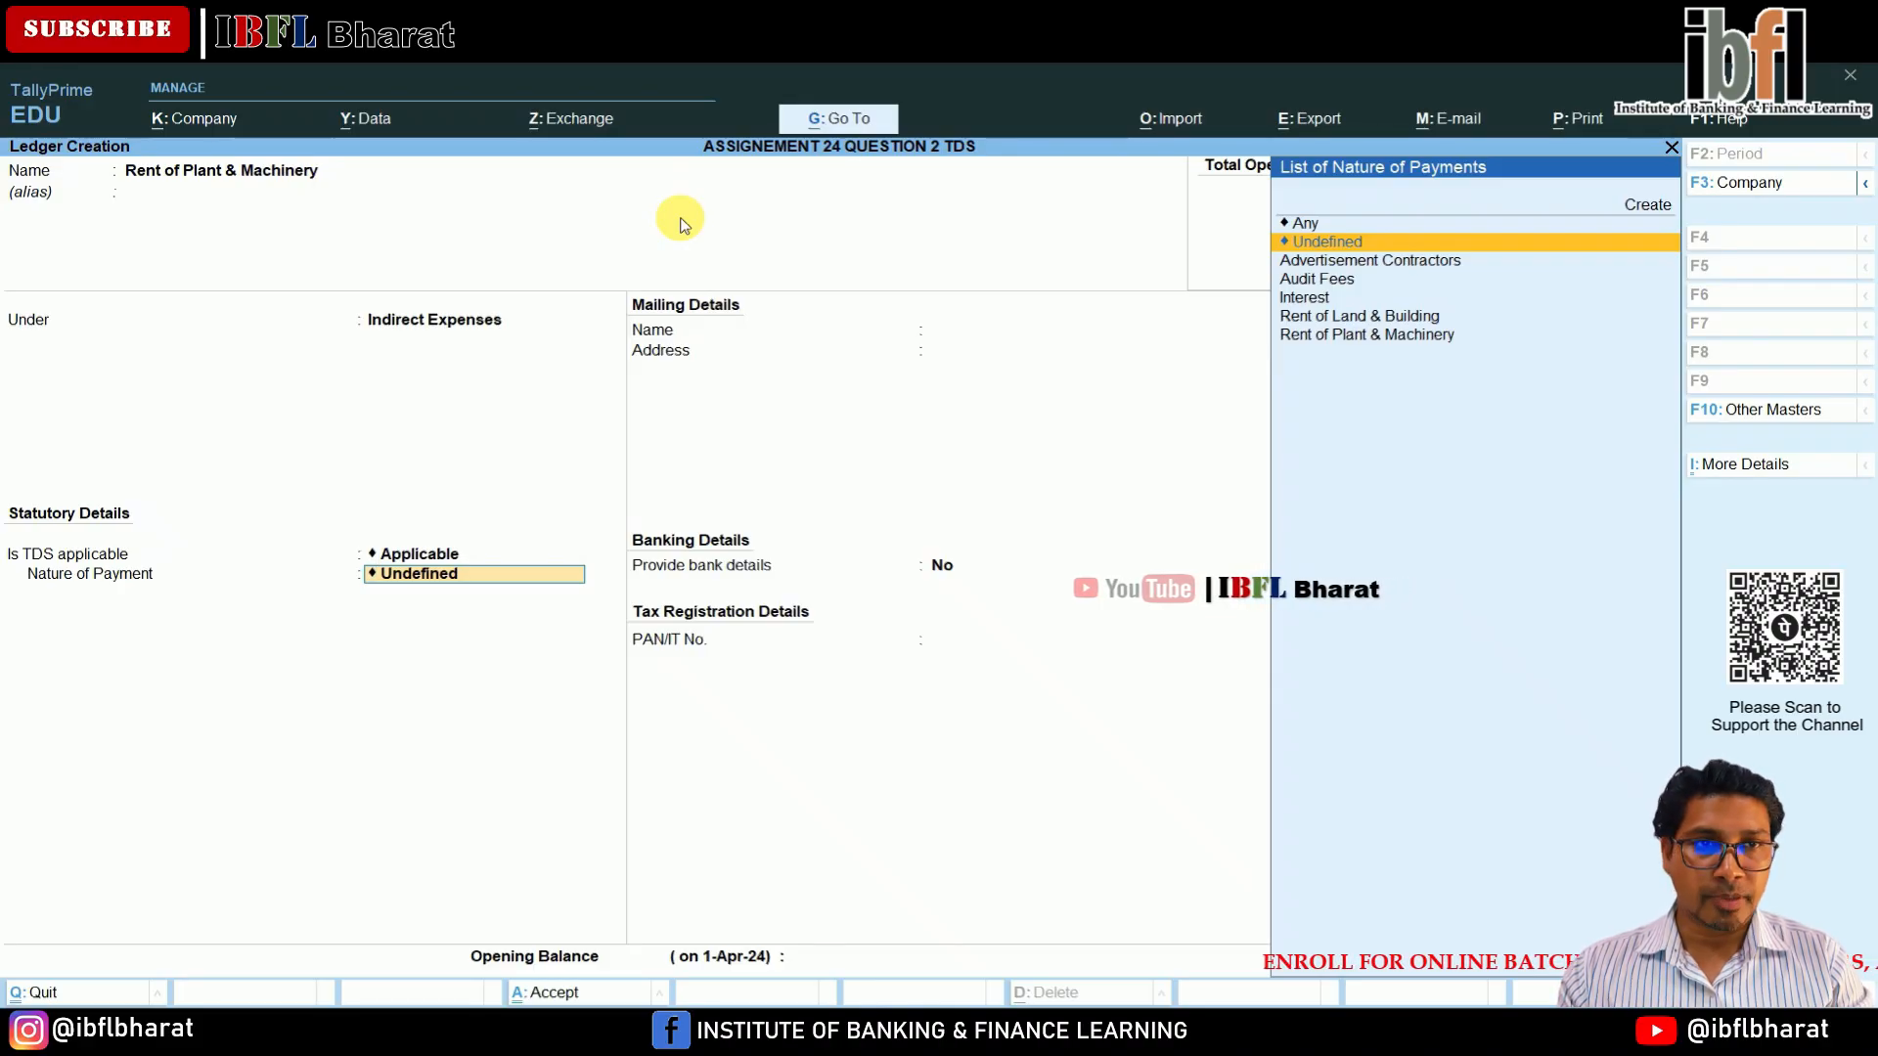
{"action": "key", "text": "Down"}
{"action": "key", "text": "Down"}
{"action": "key", "text": "Down"}
{"action": "key", "text": "Down"}
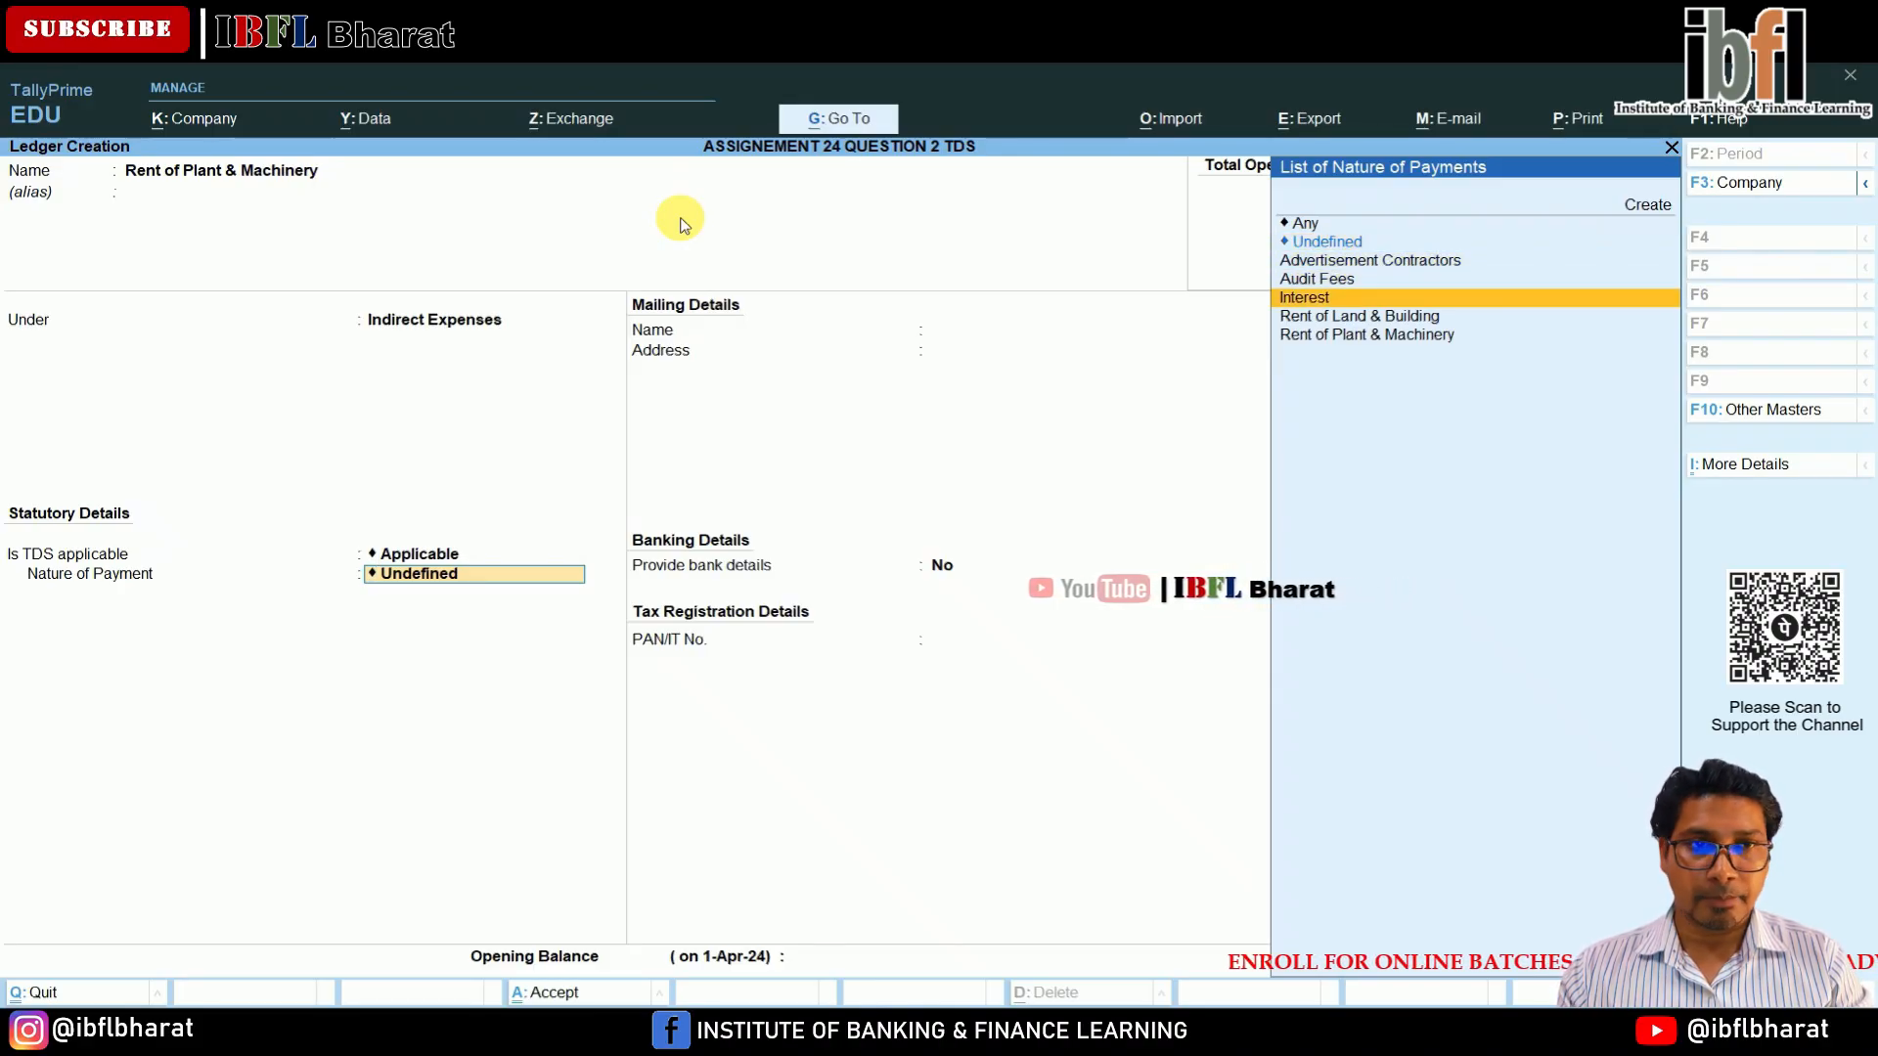
{"action": "key", "text": "Down"}
{"action": "key", "text": "Return"}
{"action": "key", "text": "Return"}
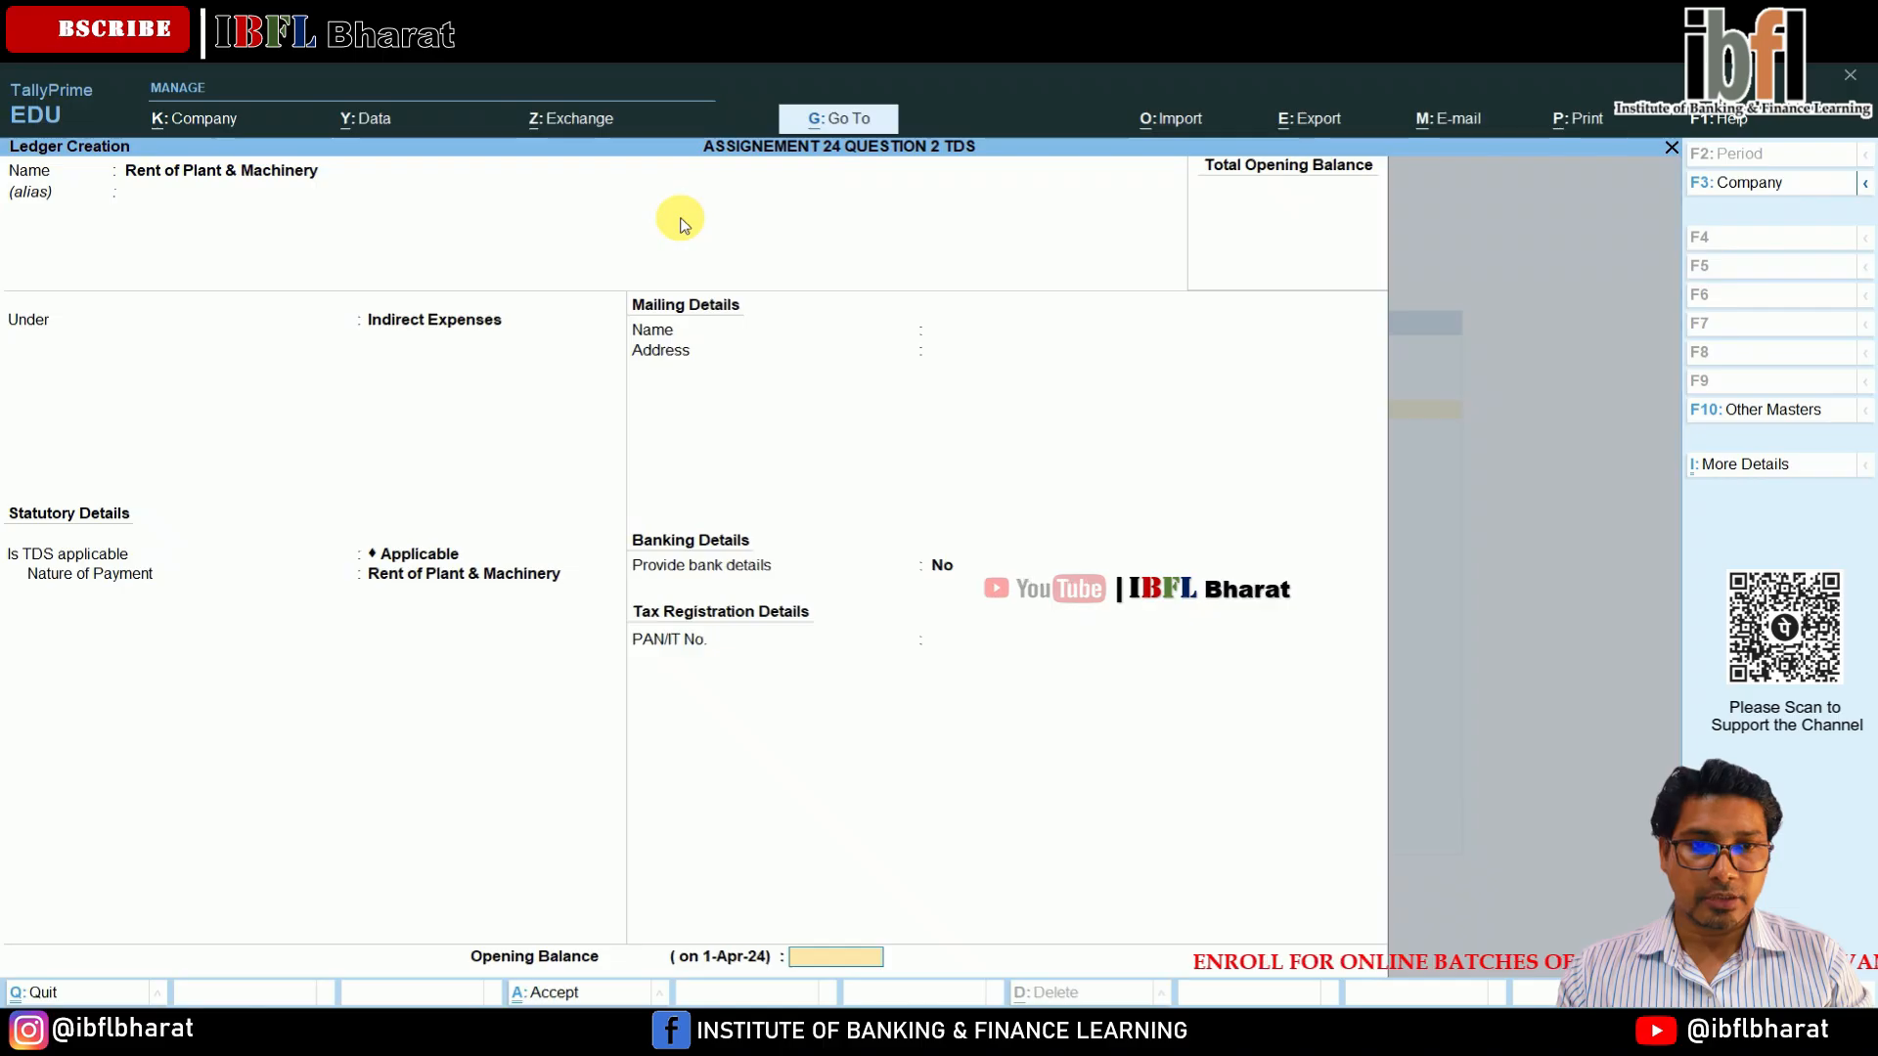
{"action": "key", "text": "Return"}
{"action": "key", "text": "Return"}
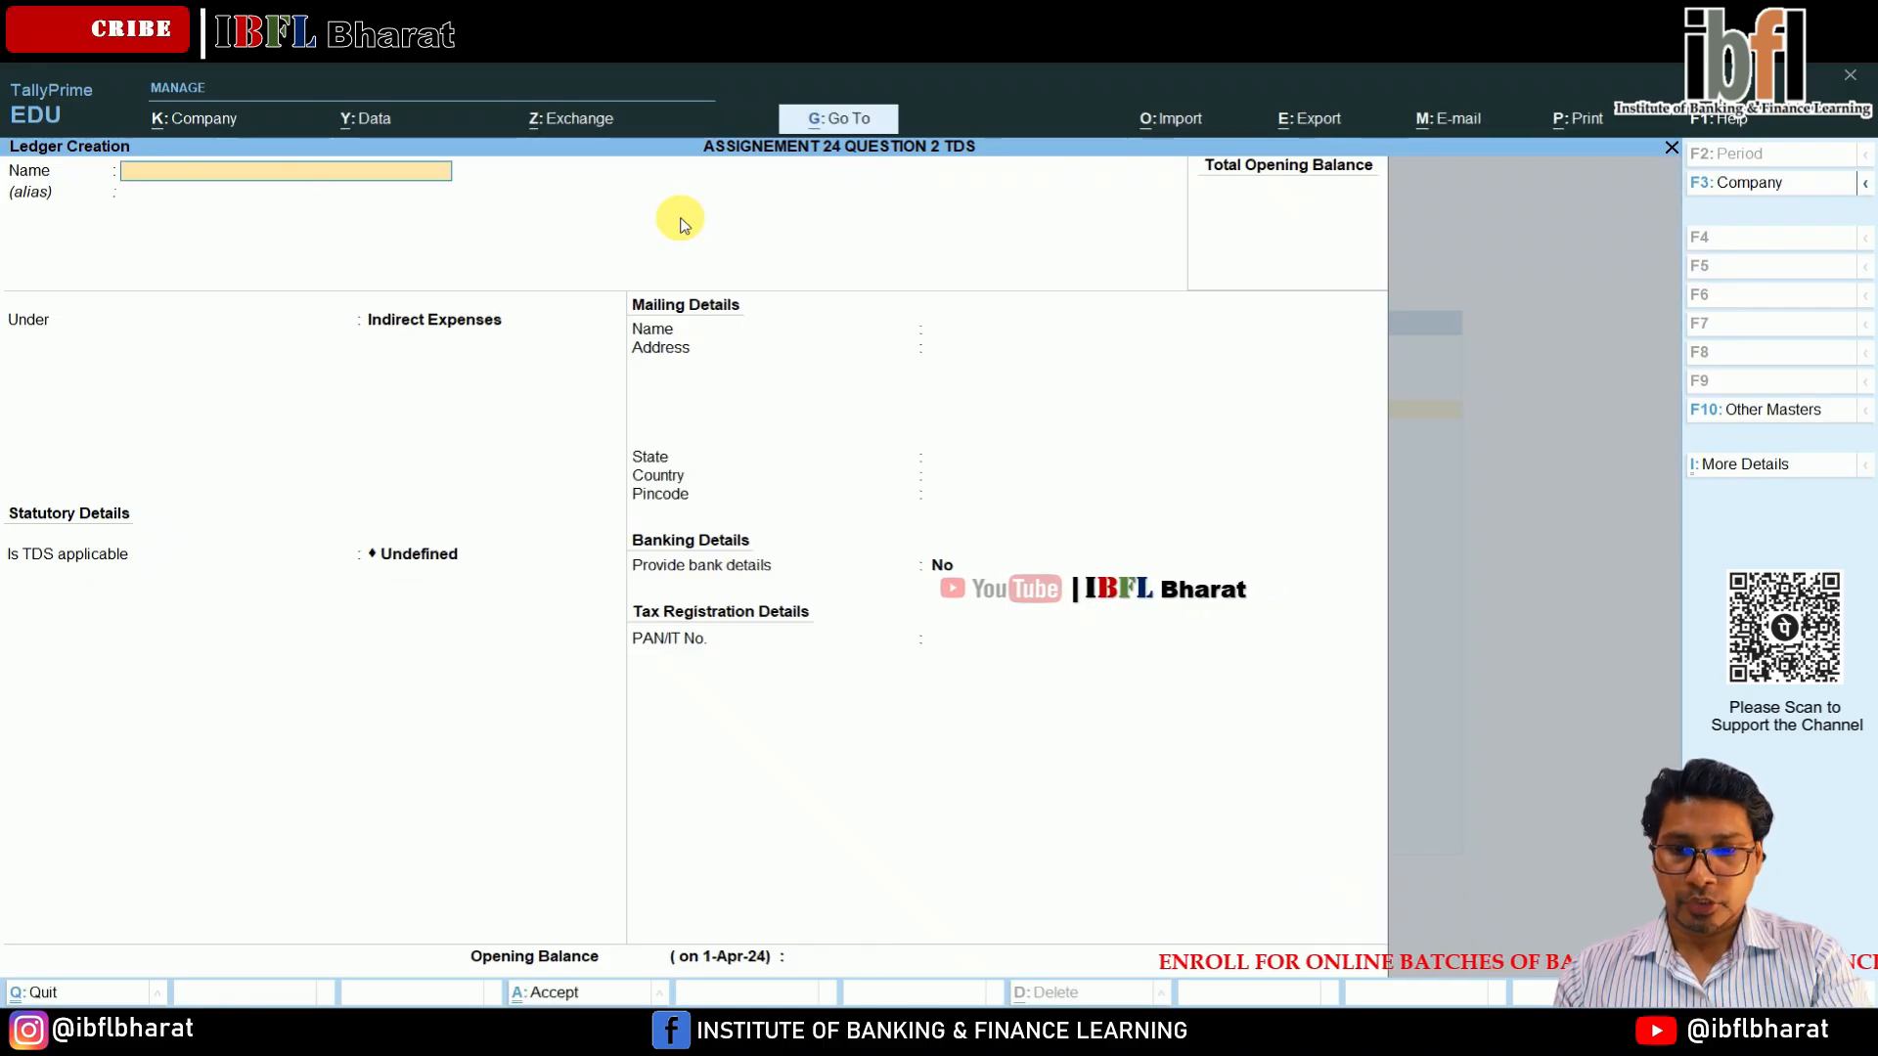
Name the next ledger Rent of Land & Building and keep it under Indirect Expenses.
{"action": "type", "text": "Rent of"}
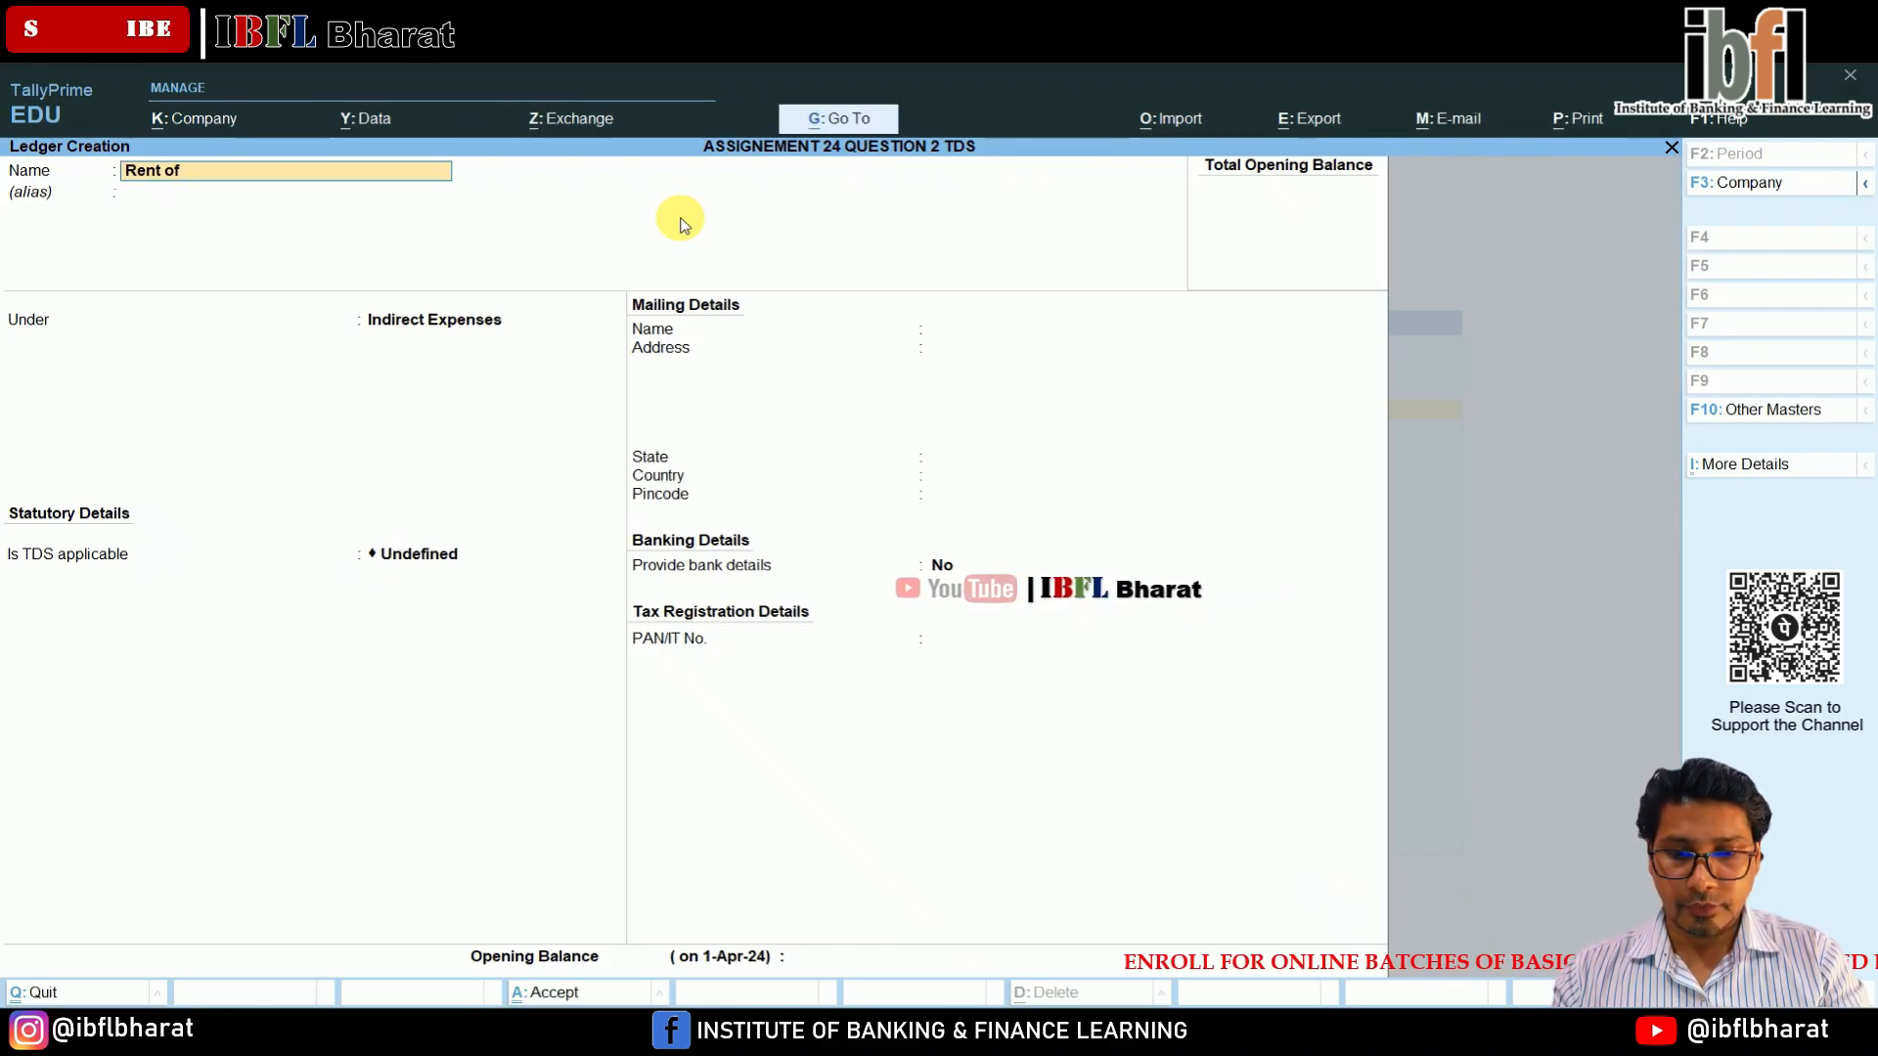
{"action": "type", "text": " Land & Building"}
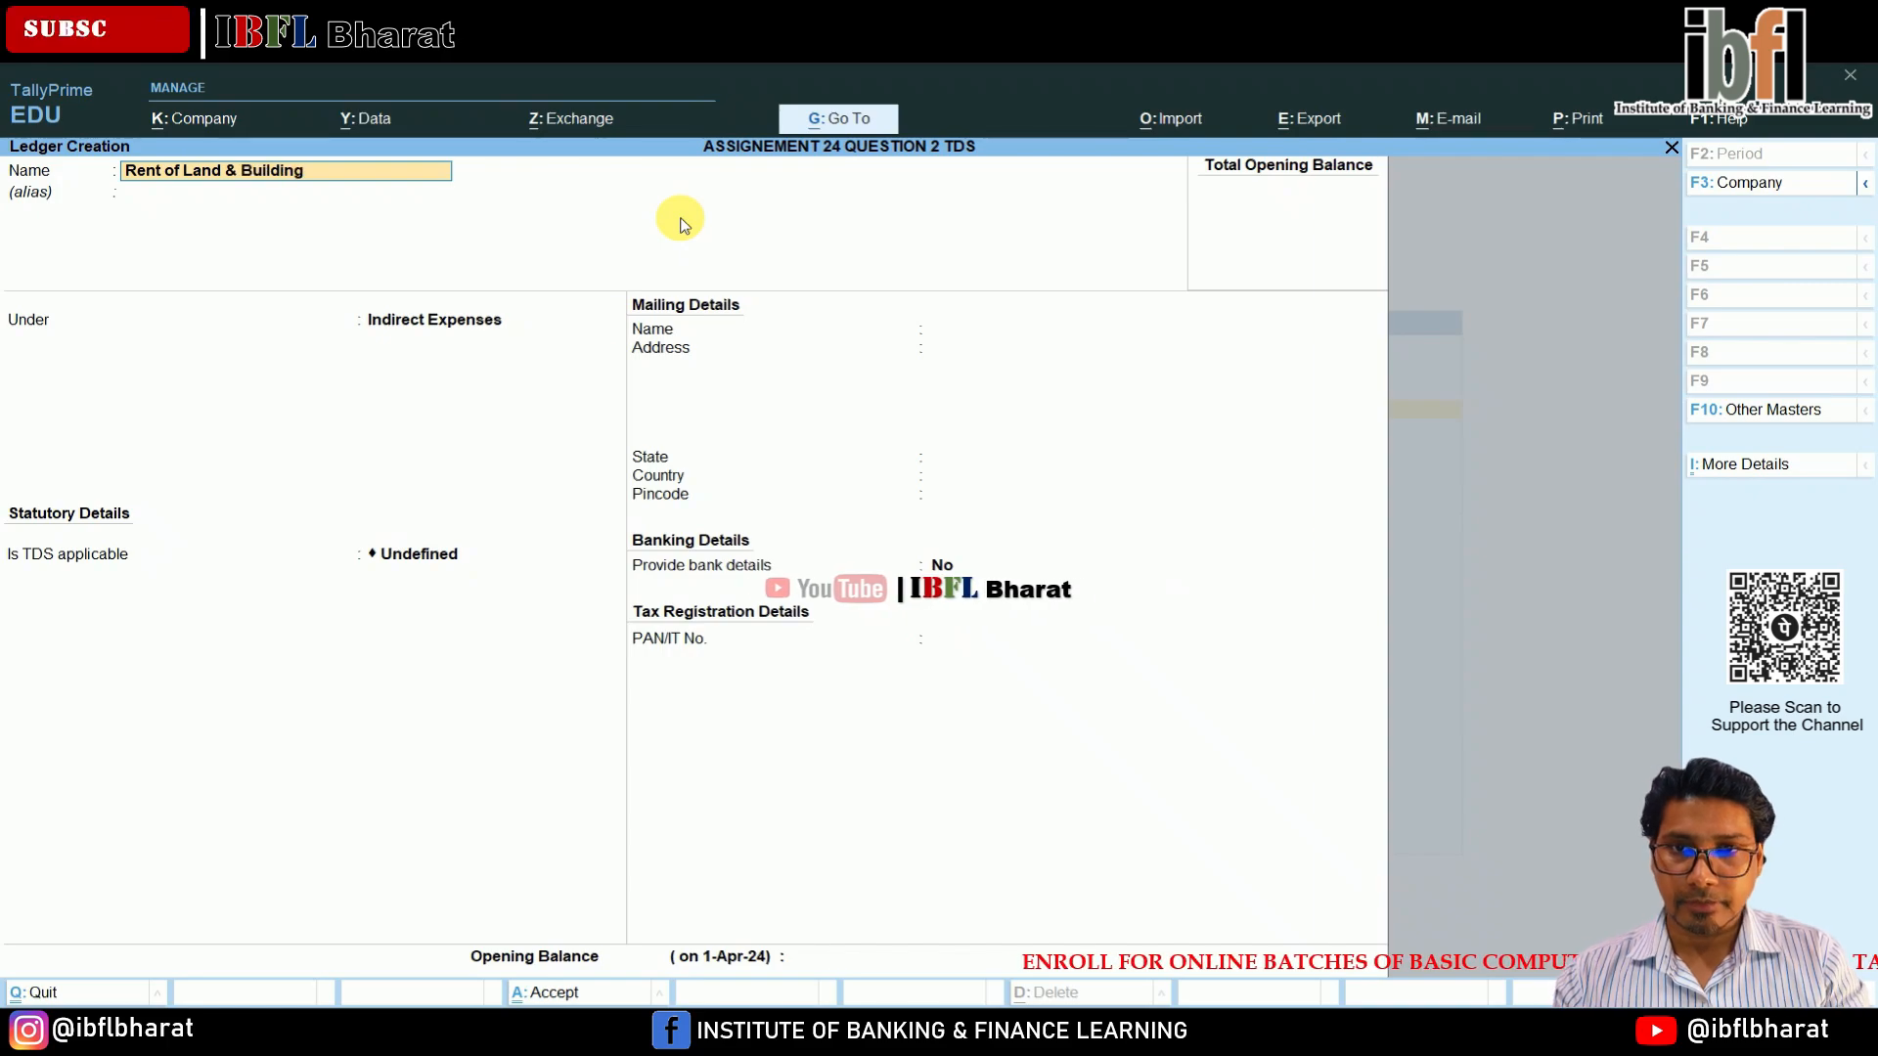
{"action": "key", "text": "Return"}
{"action": "key", "text": "Return"}
{"action": "key", "text": "Return"}
{"action": "key", "text": "Return"}
{"action": "key", "text": "Return"}
Make TDS applicable to the ledger with nature of payment Rent of Land & Building, and save it.
{"action": "key", "text": "Up"}
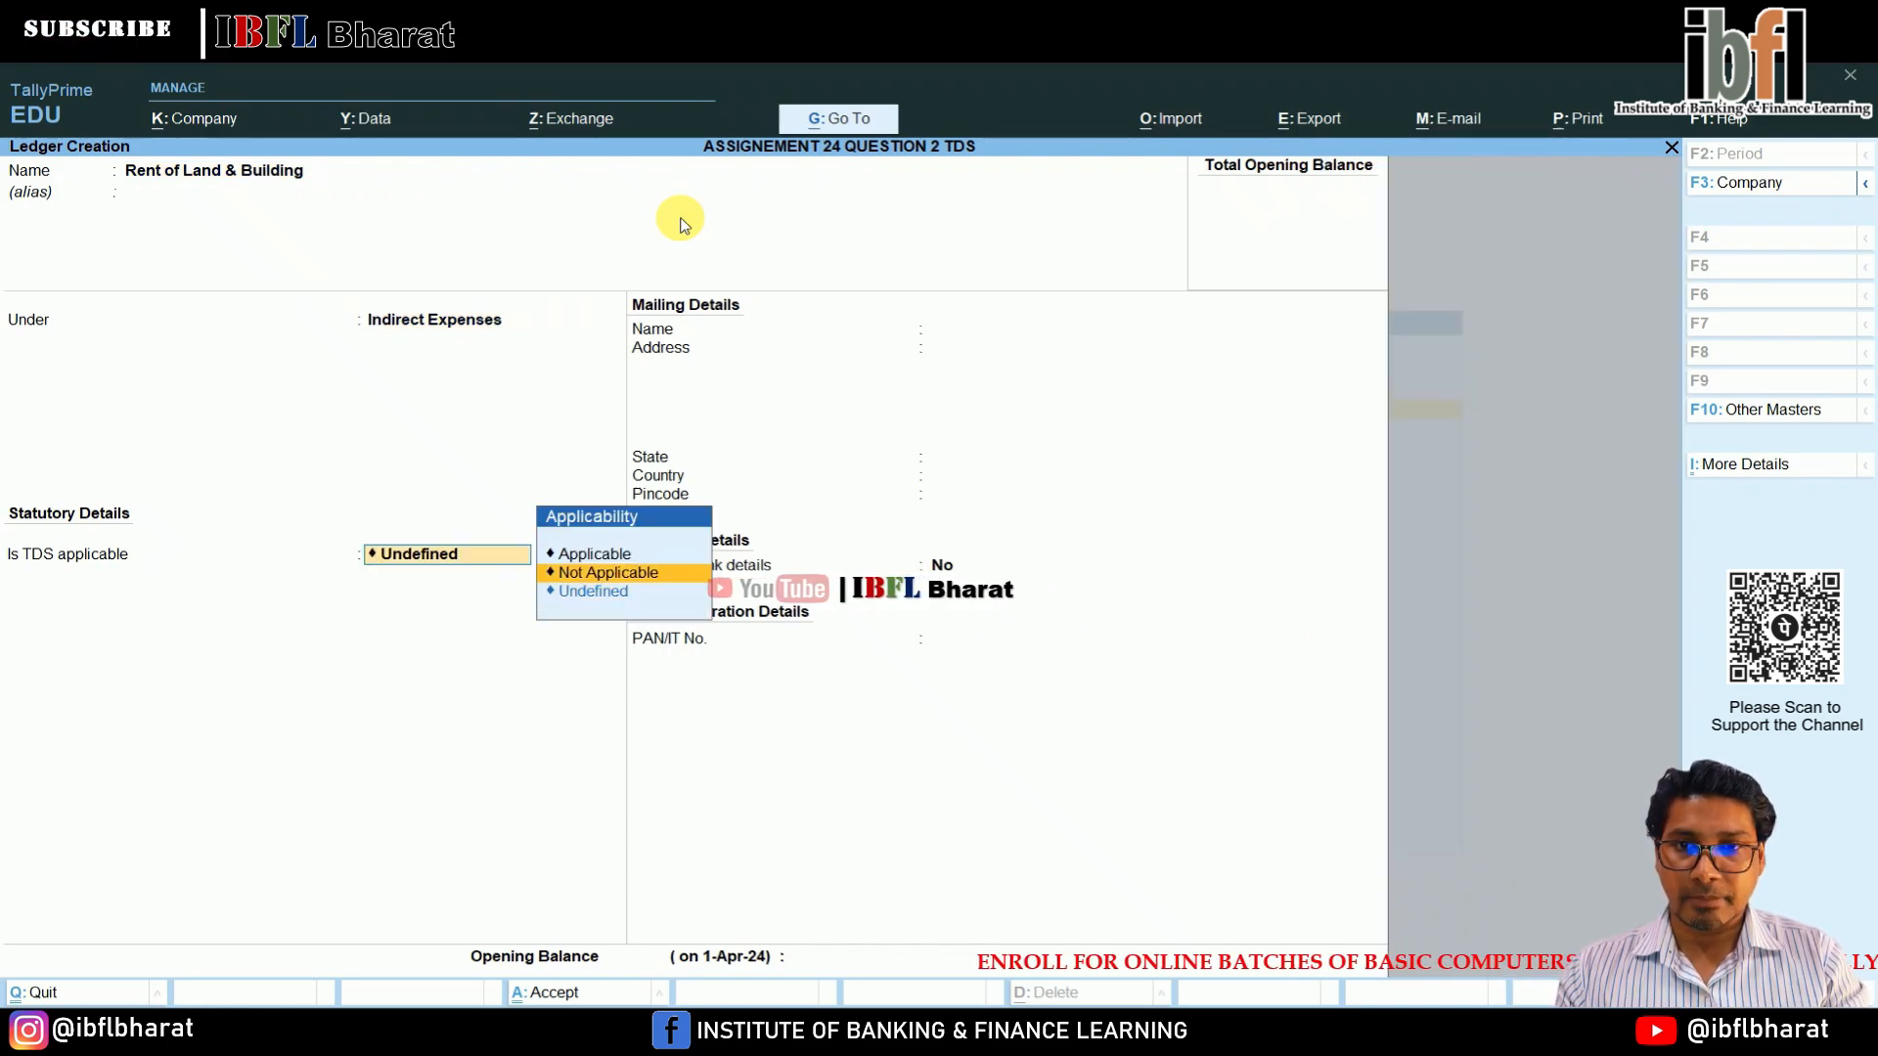
{"action": "key", "text": "Up"}
{"action": "key", "text": "Return"}
{"action": "key", "text": "Down"}
{"action": "key", "text": "Down"}
{"action": "key", "text": "Down"}
{"action": "key", "text": "Down"}
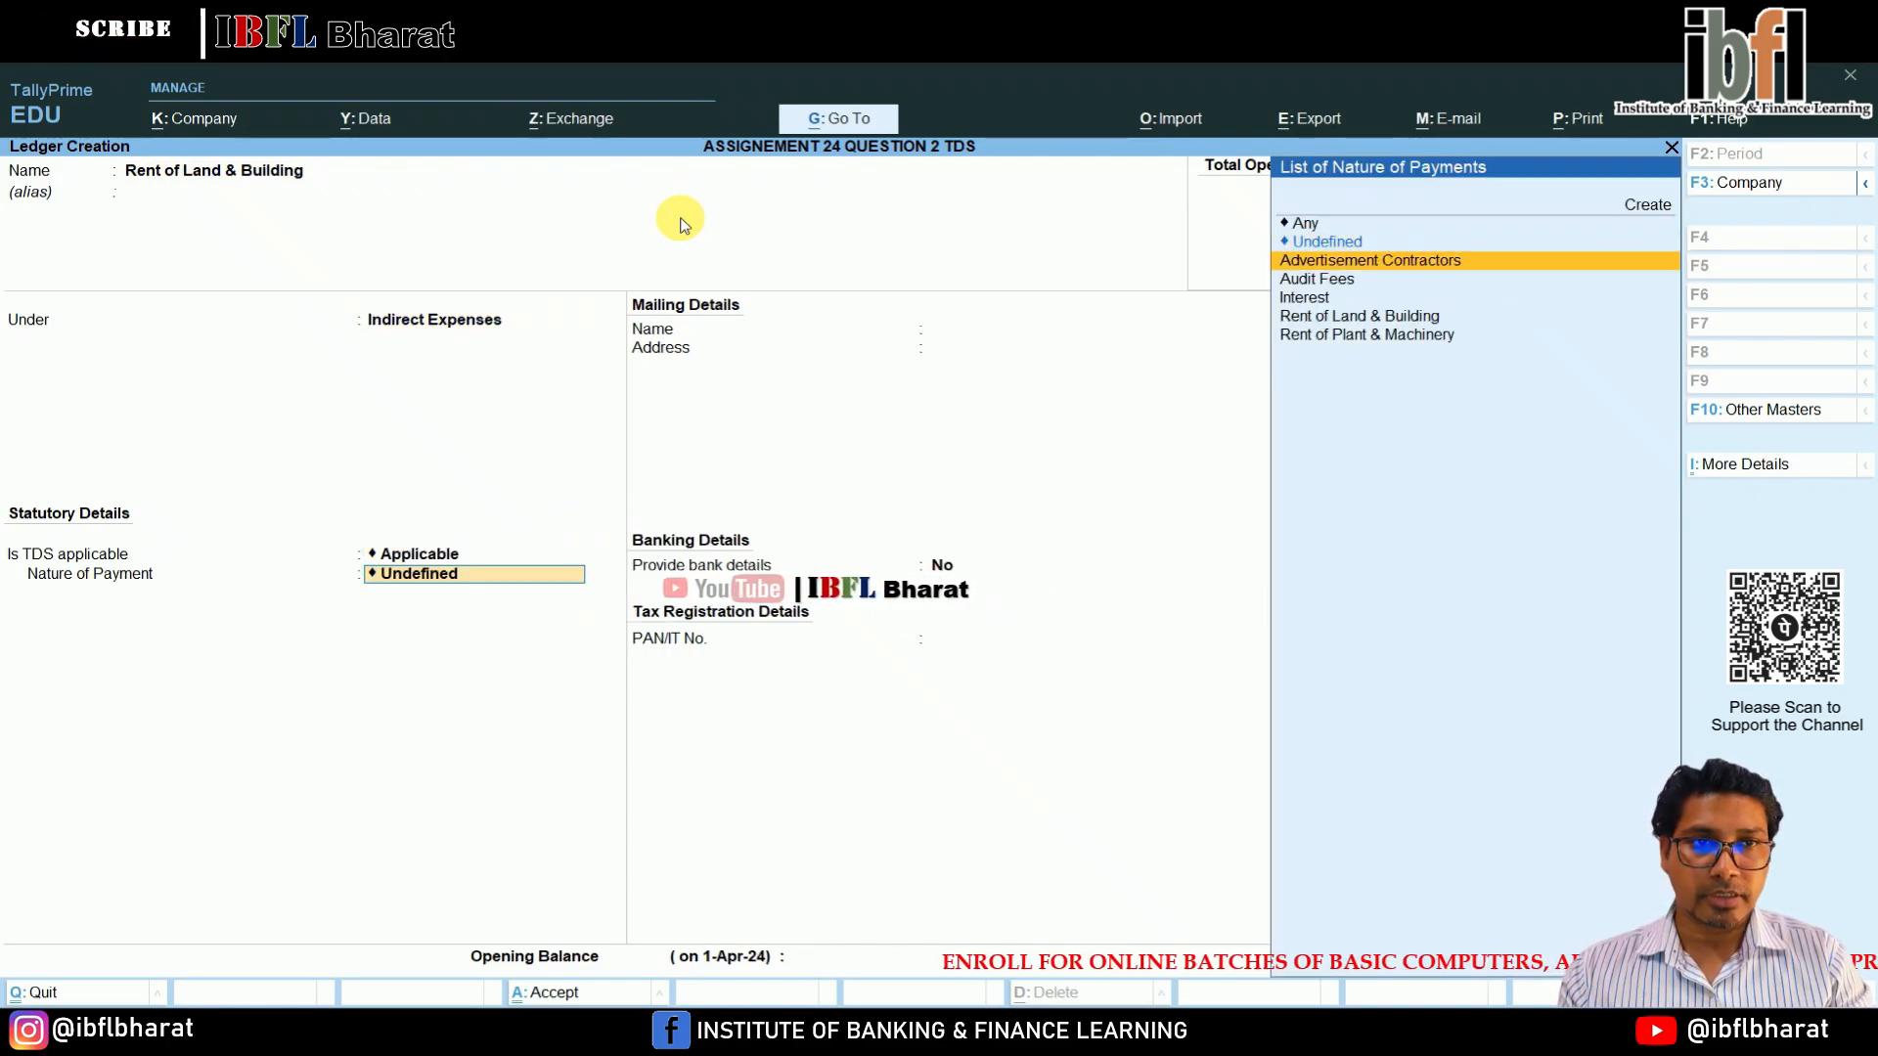
{"action": "key", "text": "Return"}
{"action": "key", "text": "Return"}
{"action": "key", "text": "Return"}
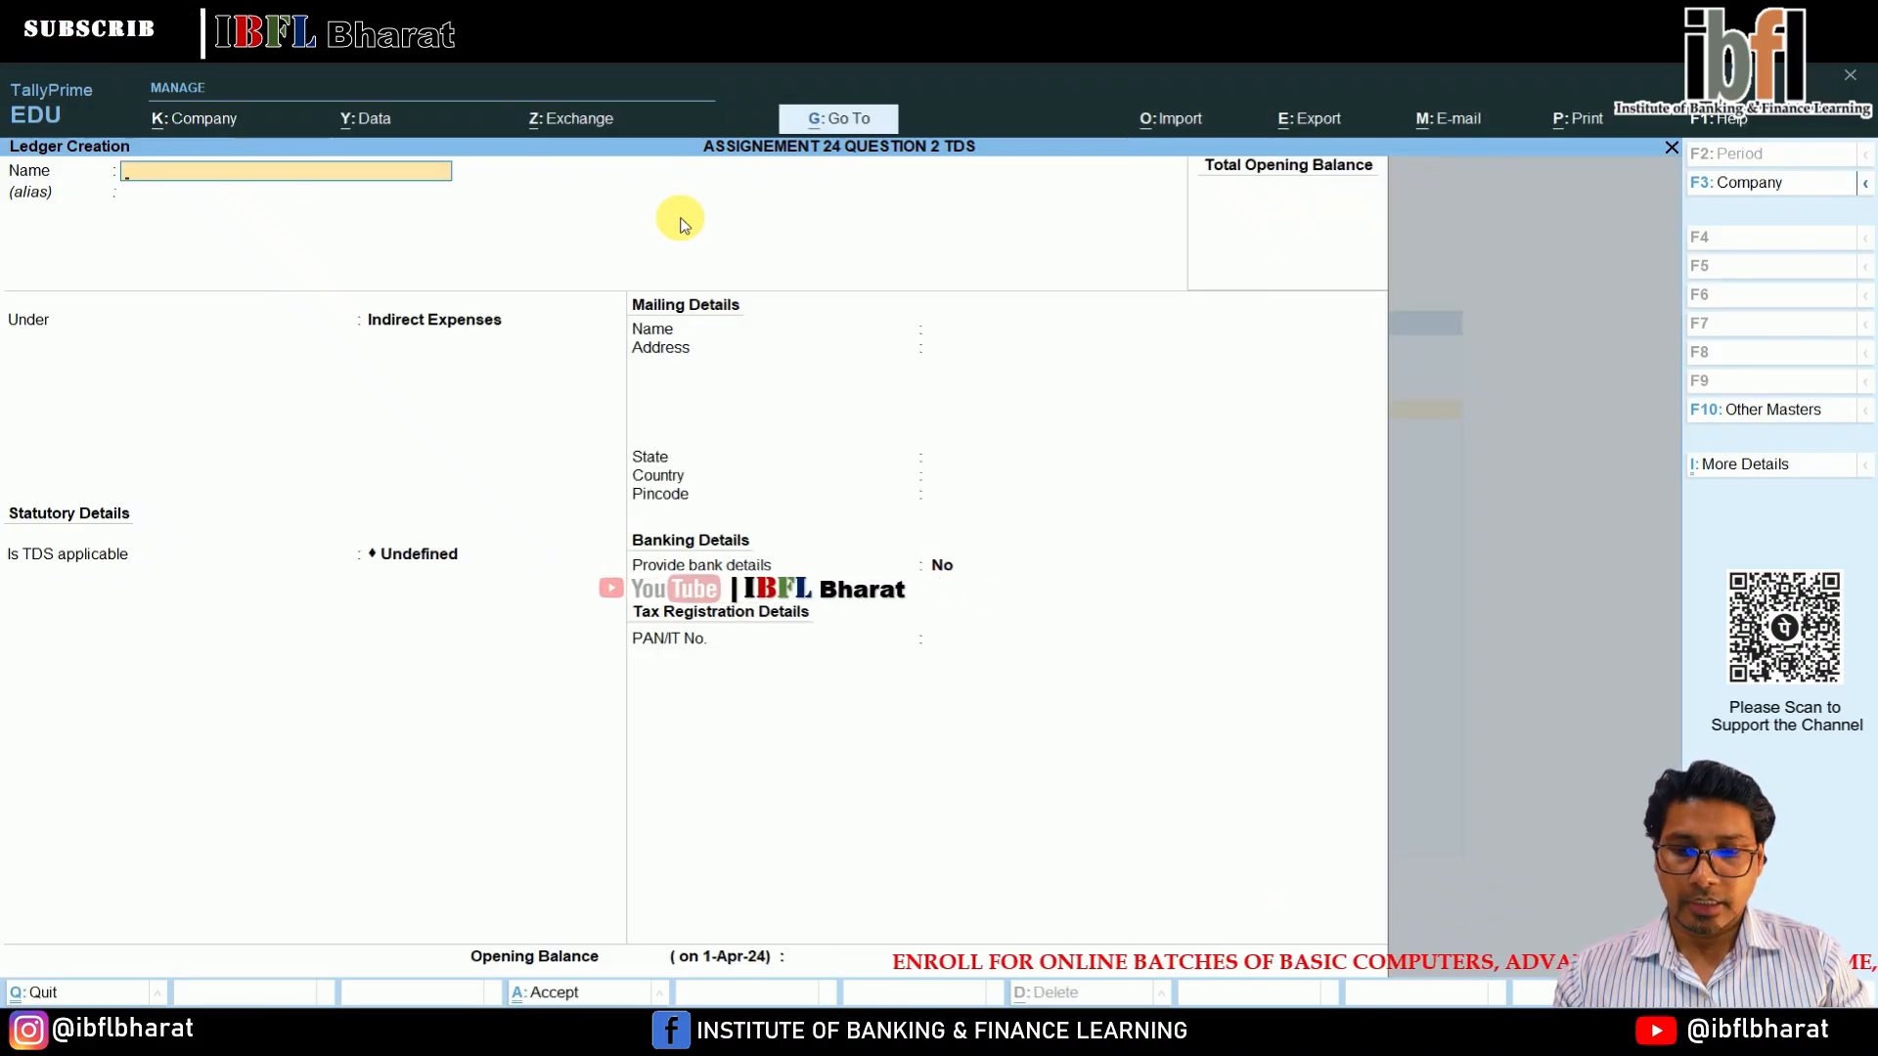
Name the next ledger Audit Fees and keep it under Indirect Expenses.
{"action": "type", "text": "Audit Fees"}
{"action": "key", "text": "Return"}
{"action": "key", "text": "Return"}
{"action": "key", "text": "Return"}
{"action": "key", "text": "Return"}
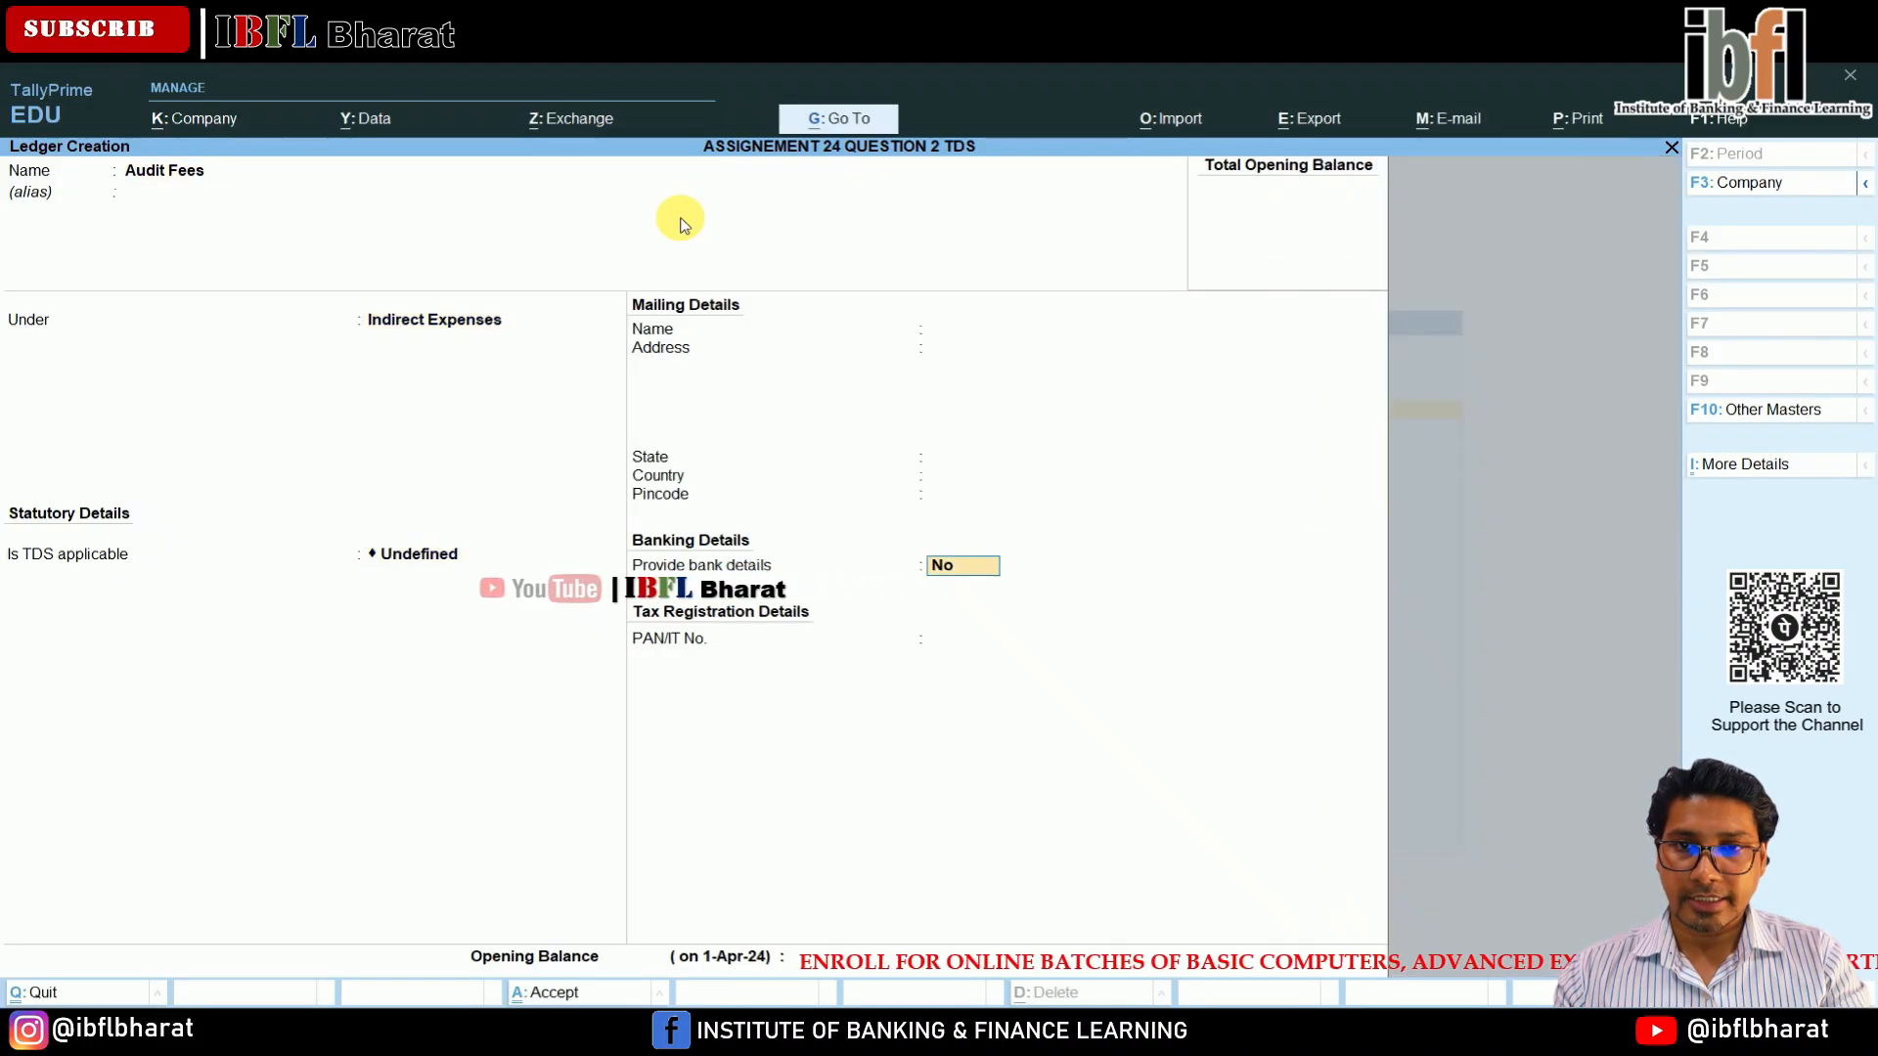
{"action": "key", "text": "BackSpace"}
Make TDS applicable to the ledger with nature of payment Audit Fees, and save it.
{"action": "key", "text": "Up"}
{"action": "key", "text": "Up"}
{"action": "key", "text": "Return"}
{"action": "key", "text": "Down"}
{"action": "key", "text": "Down"}
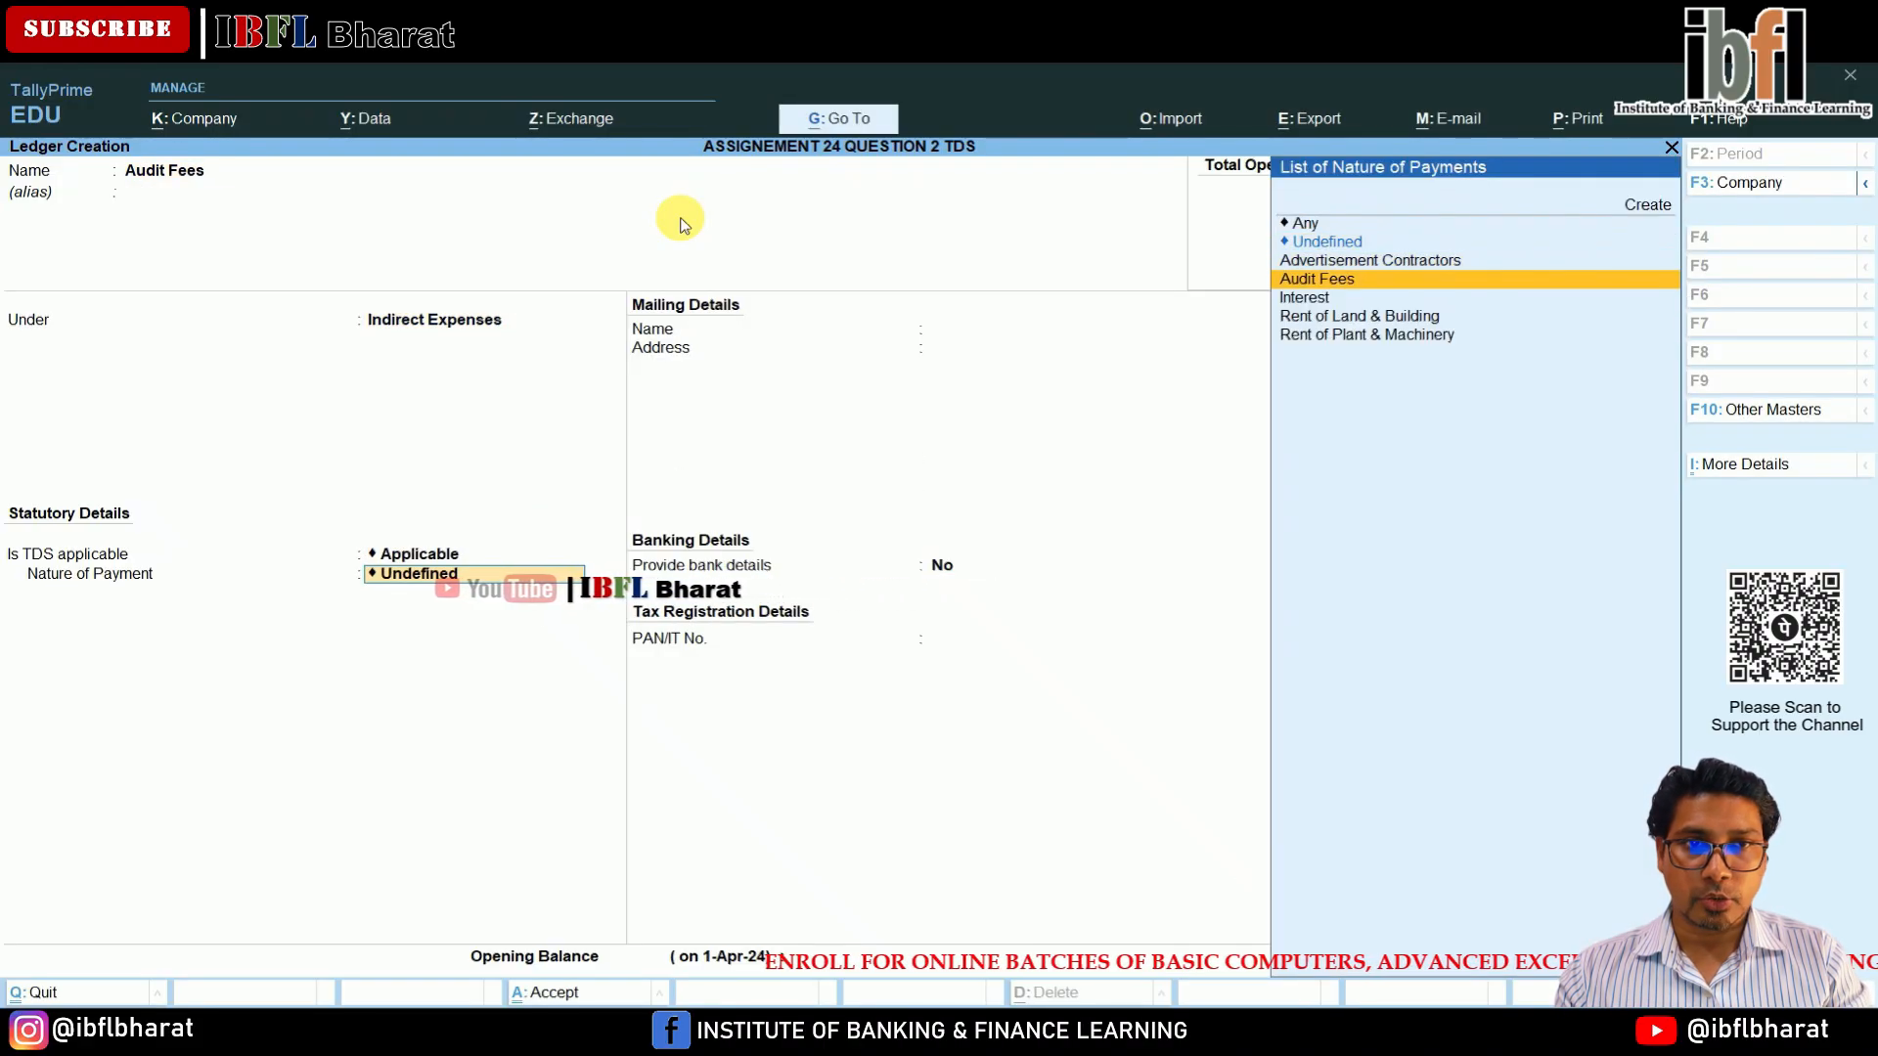
{"action": "key", "text": "Return"}
{"action": "key", "text": "Return"}
{"action": "key", "text": "Return"}
Name the next ledger Interest and keep it under Indirect Expenses.
{"action": "type", "text": "INte"}
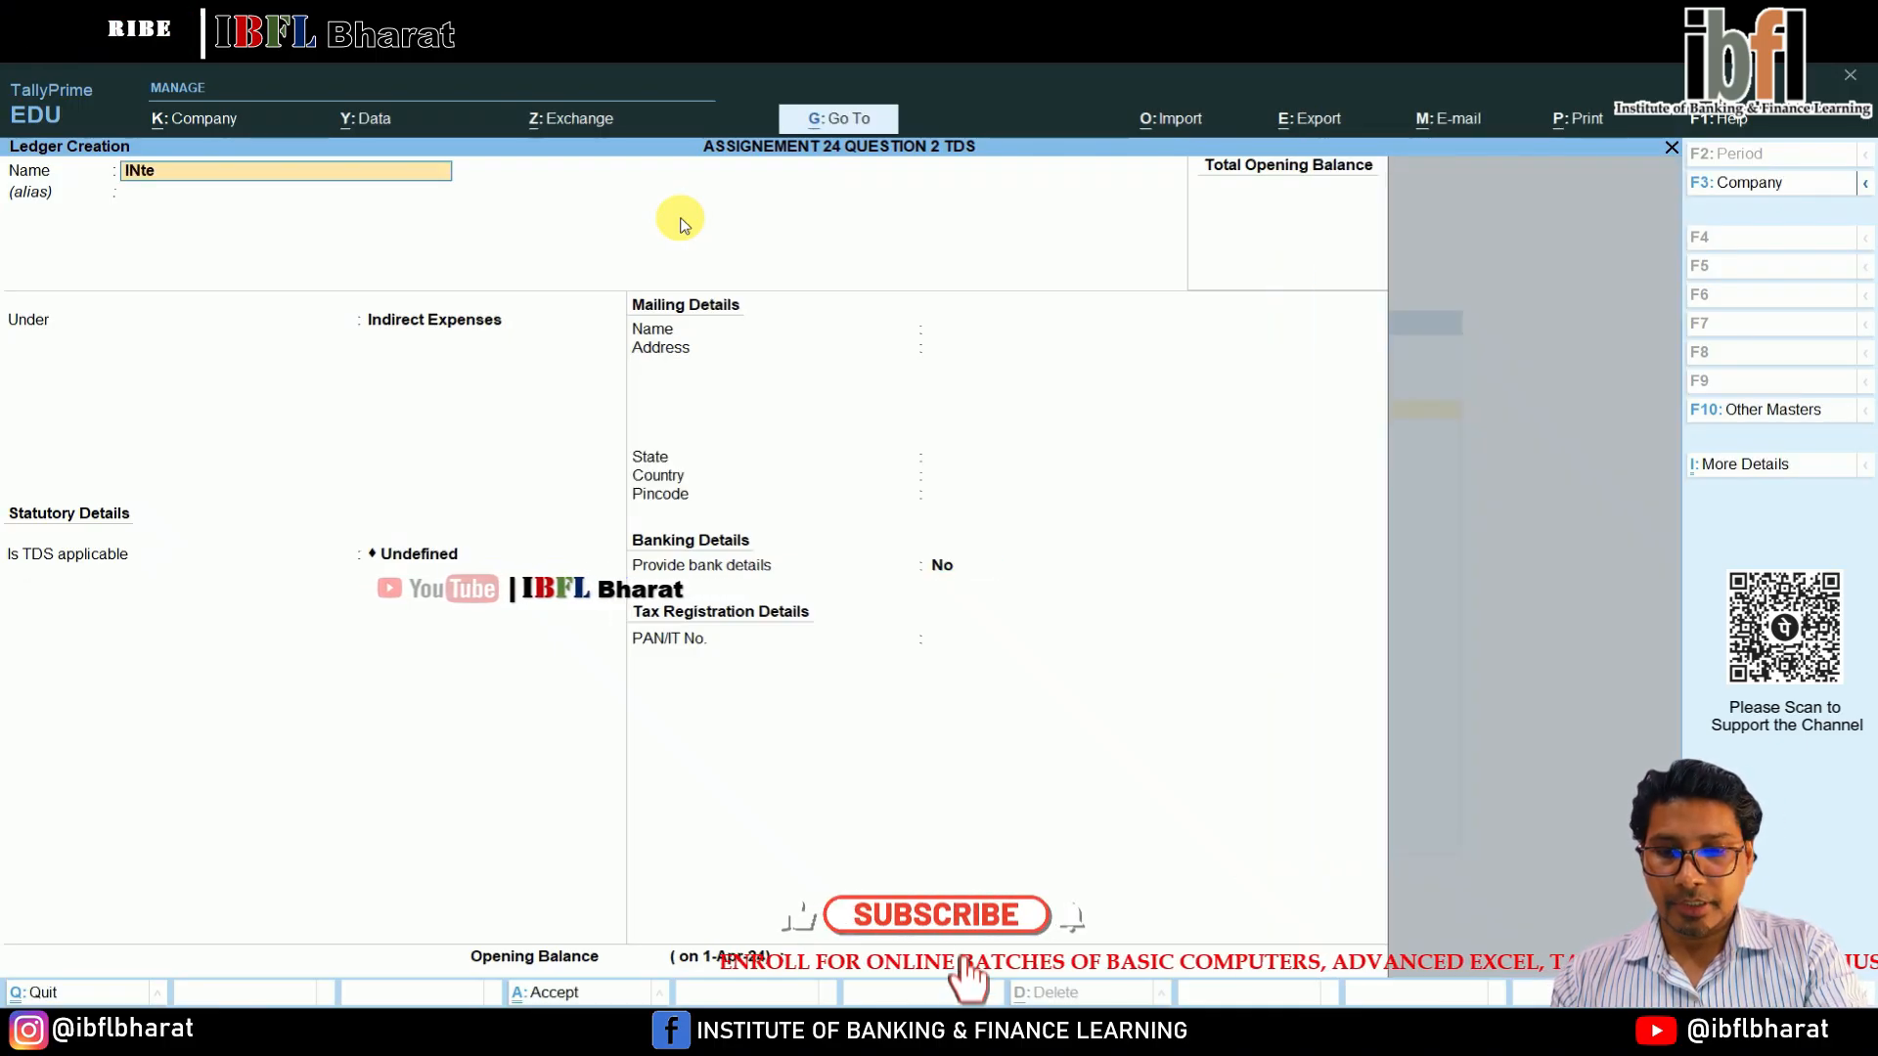
{"action": "type", "text": "rest"}
{"action": "key", "text": "Return"}
{"action": "key", "text": "Return"}
{"action": "key", "text": "Return"}
{"action": "key", "text": "BackSpace"}
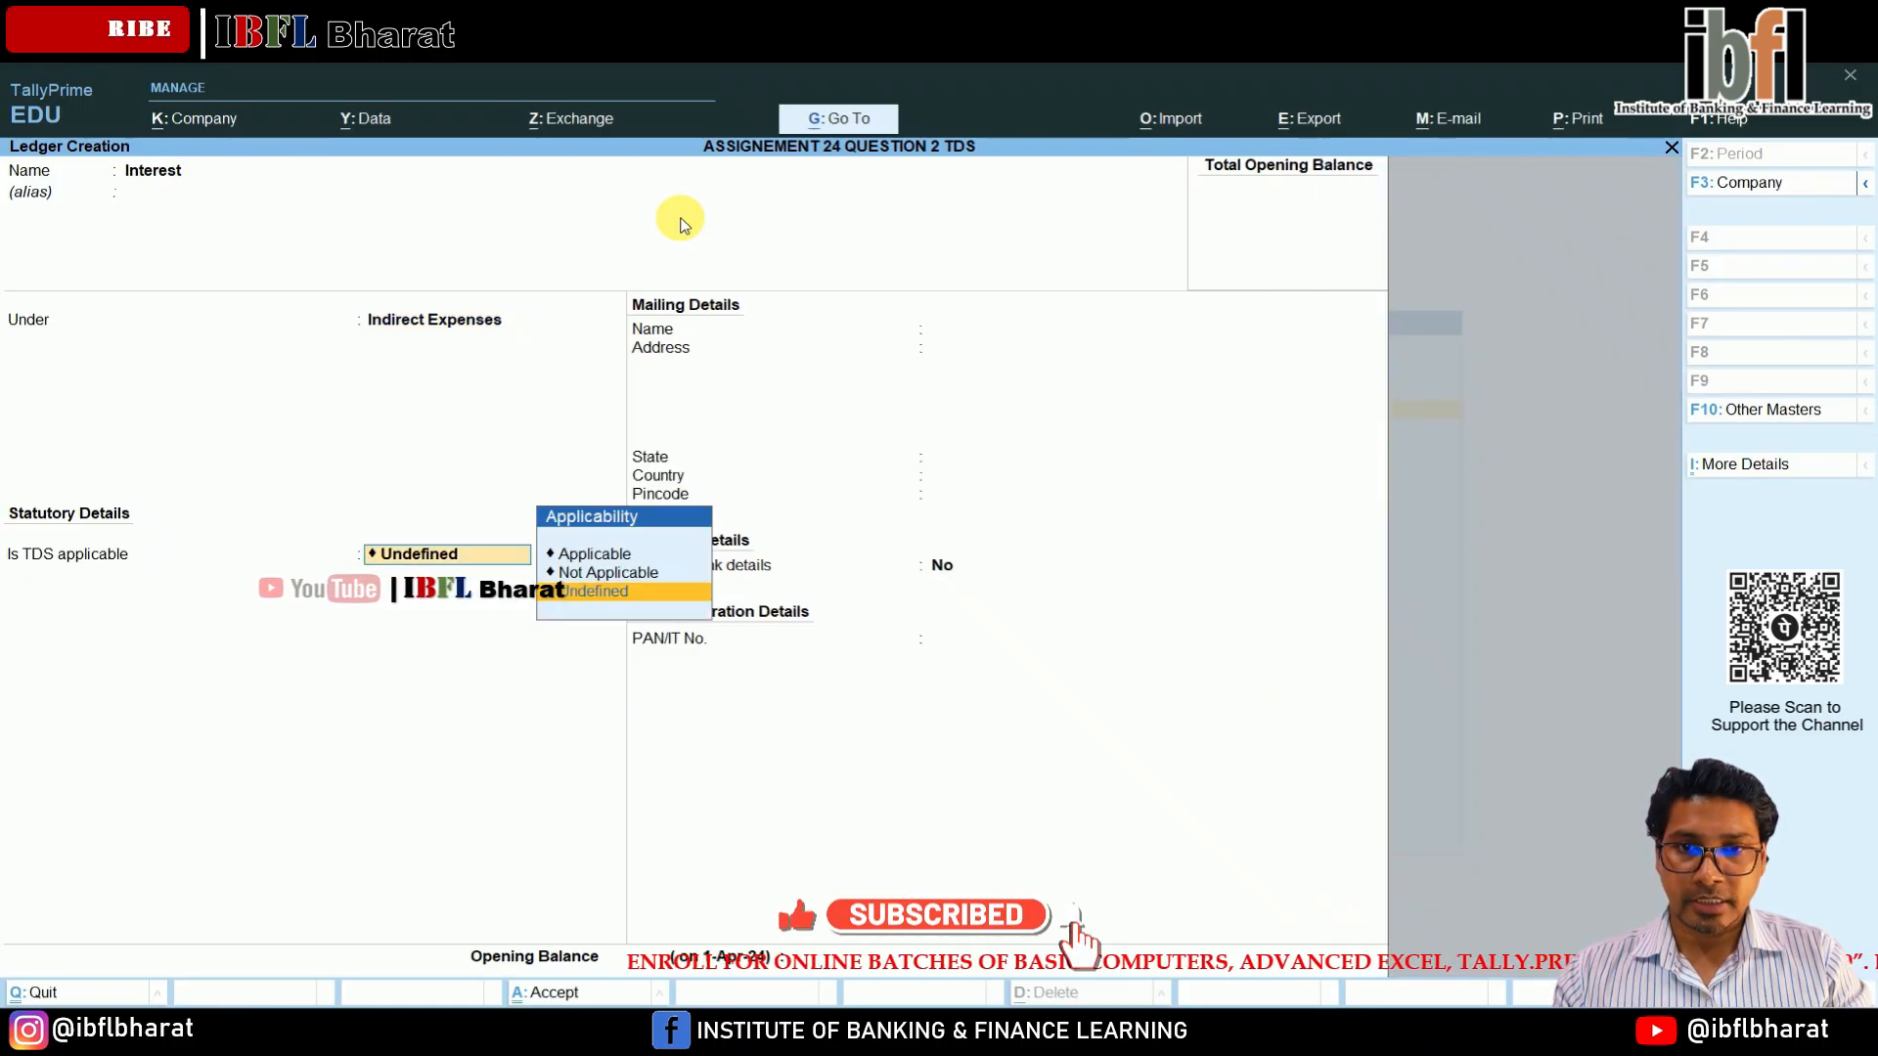
Make TDS applicable to the ledger with nature of payment Interest, and save it.
{"action": "key", "text": "Up"}
{"action": "key", "text": "Up"}
{"action": "key", "text": "Return"}
{"action": "key", "text": "Down"}
{"action": "key", "text": "Down"}
{"action": "key", "text": "Down"}
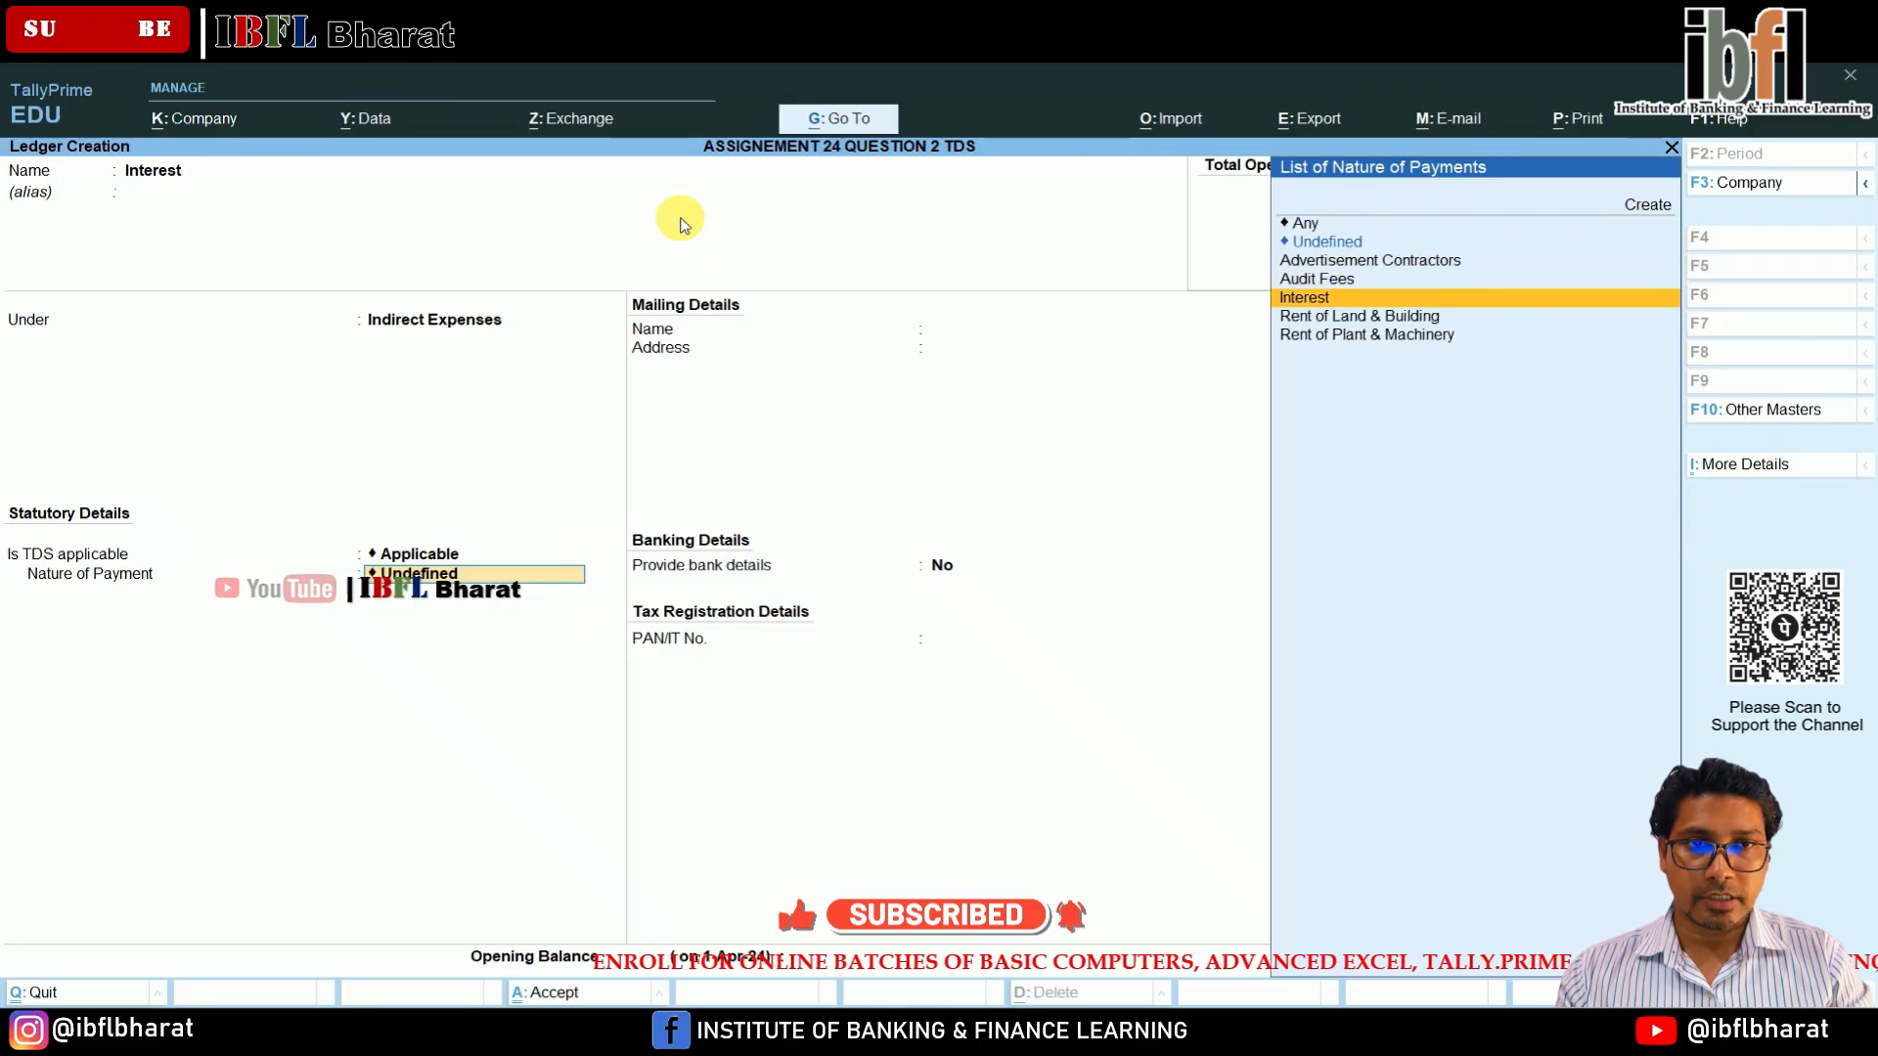
{"action": "key", "text": "Return"}
{"action": "key", "text": "Return"}
{"action": "key", "text": "Return"}
Name the next ledger Advertisement and keep it under Indirect Expenses.
{"action": "type", "text": "Advertisement"}
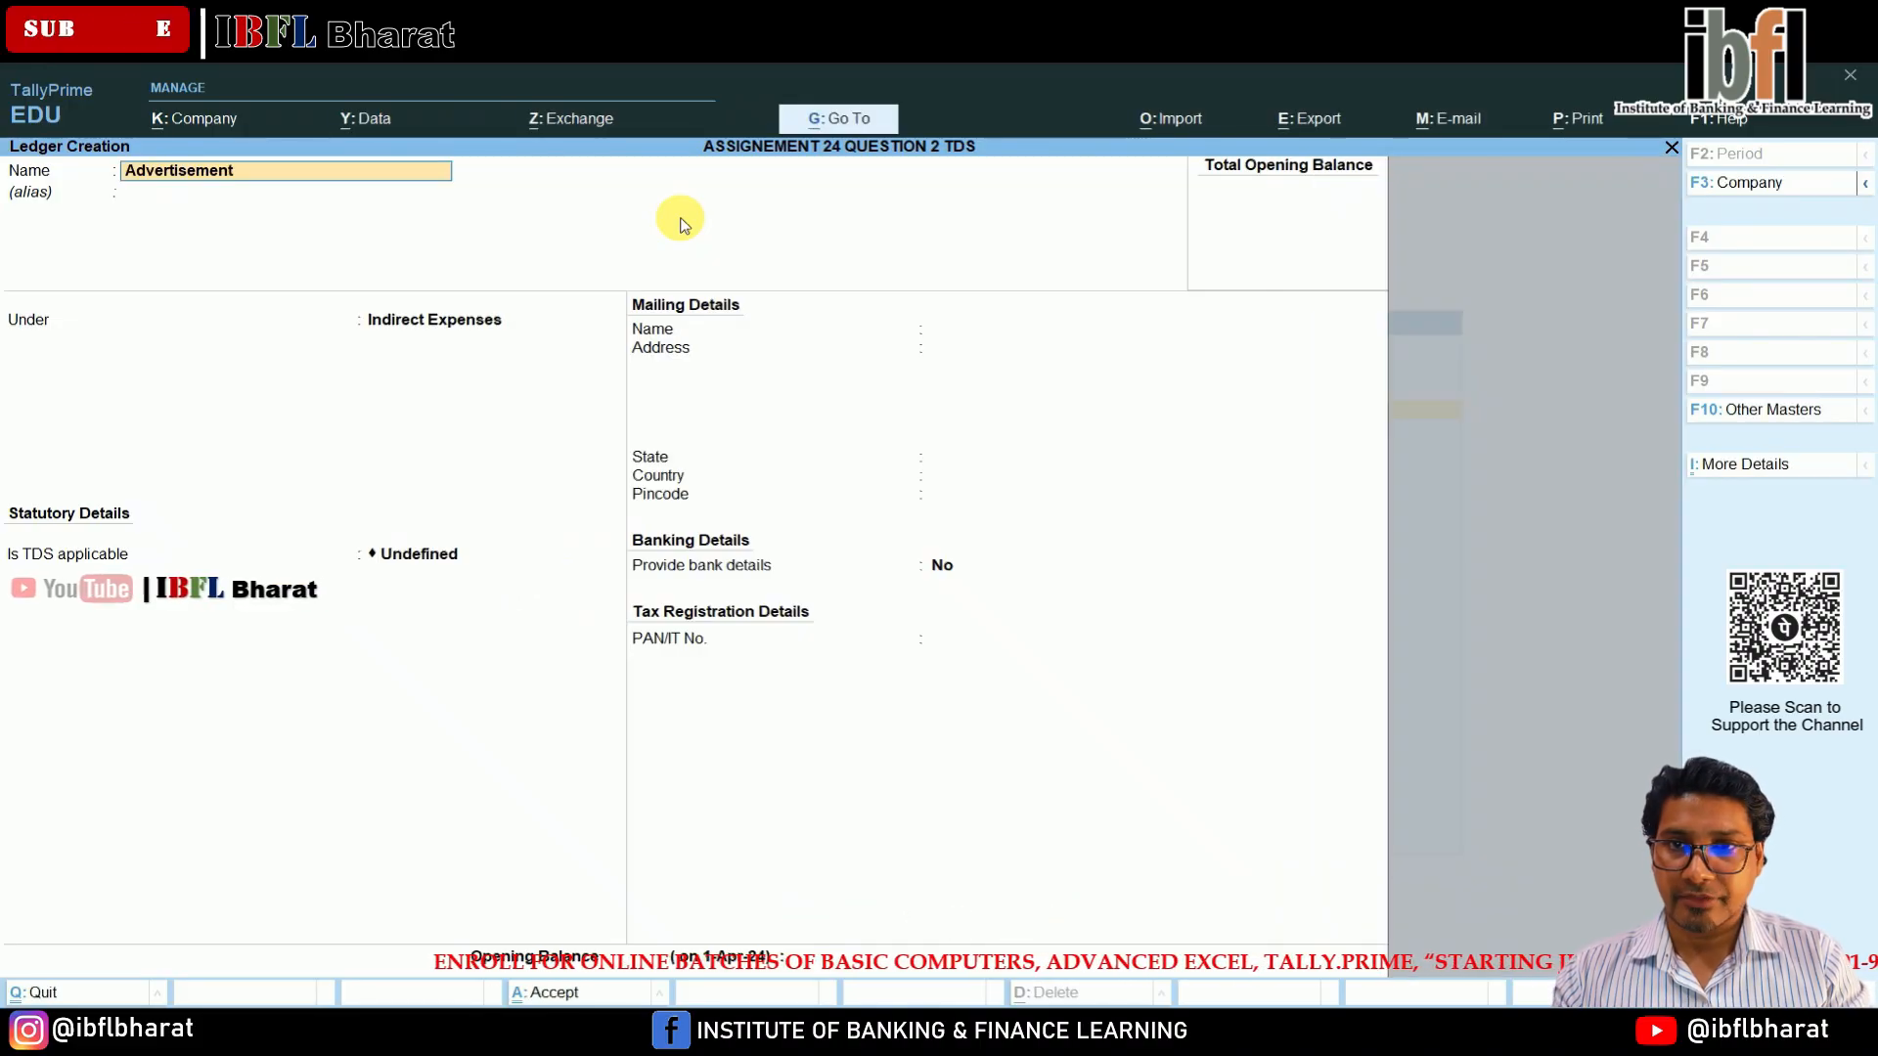
{"action": "key", "text": "Return"}
{"action": "key", "text": "Return"}
{"action": "key", "text": "Return"}
{"action": "key", "text": "Return"}
{"action": "key", "text": "BackSpace"}
Make TDS applicable to the ledger with nature of payment Advertisement Contractors, and save it.
{"action": "key", "text": "Up"}
{"action": "key", "text": "Up"}
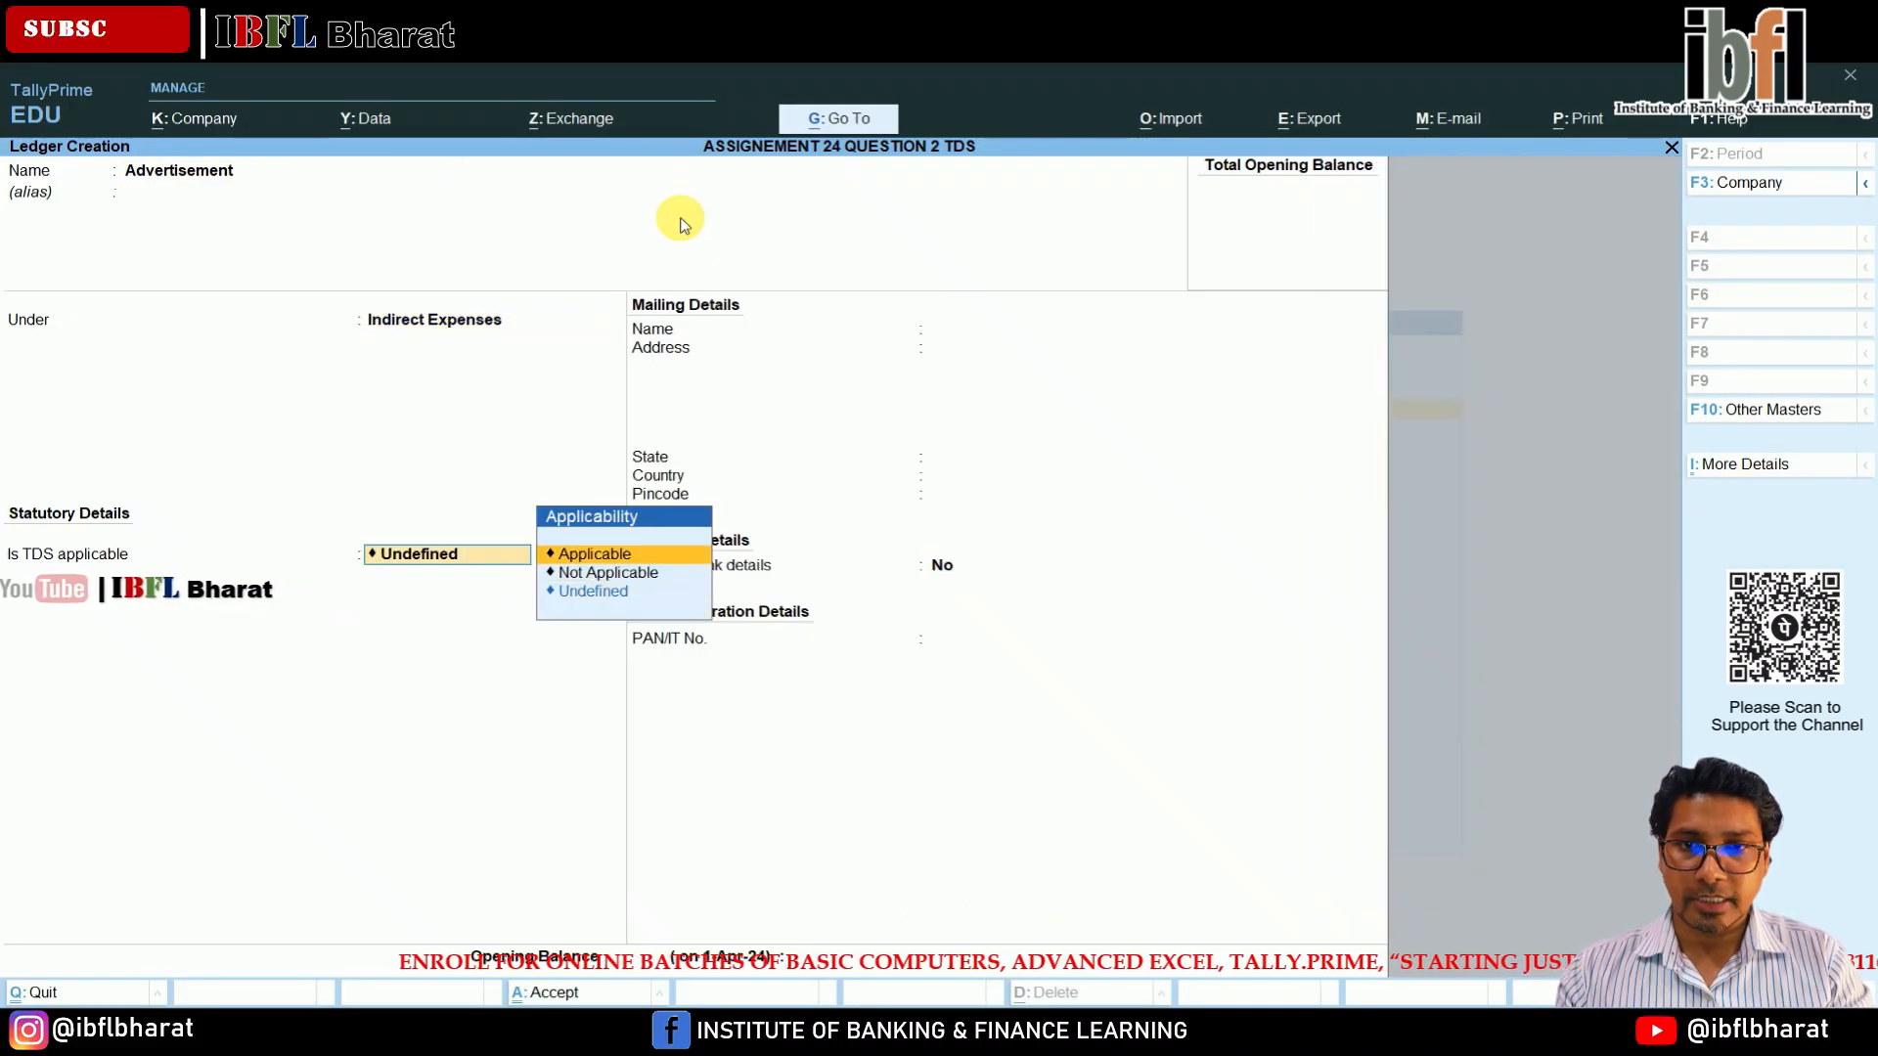
{"action": "key", "text": "Return"}
{"action": "key", "text": "Down"}
{"action": "key", "text": "Return"}
{"action": "key", "text": "Return"}
{"action": "key", "text": "Return"}
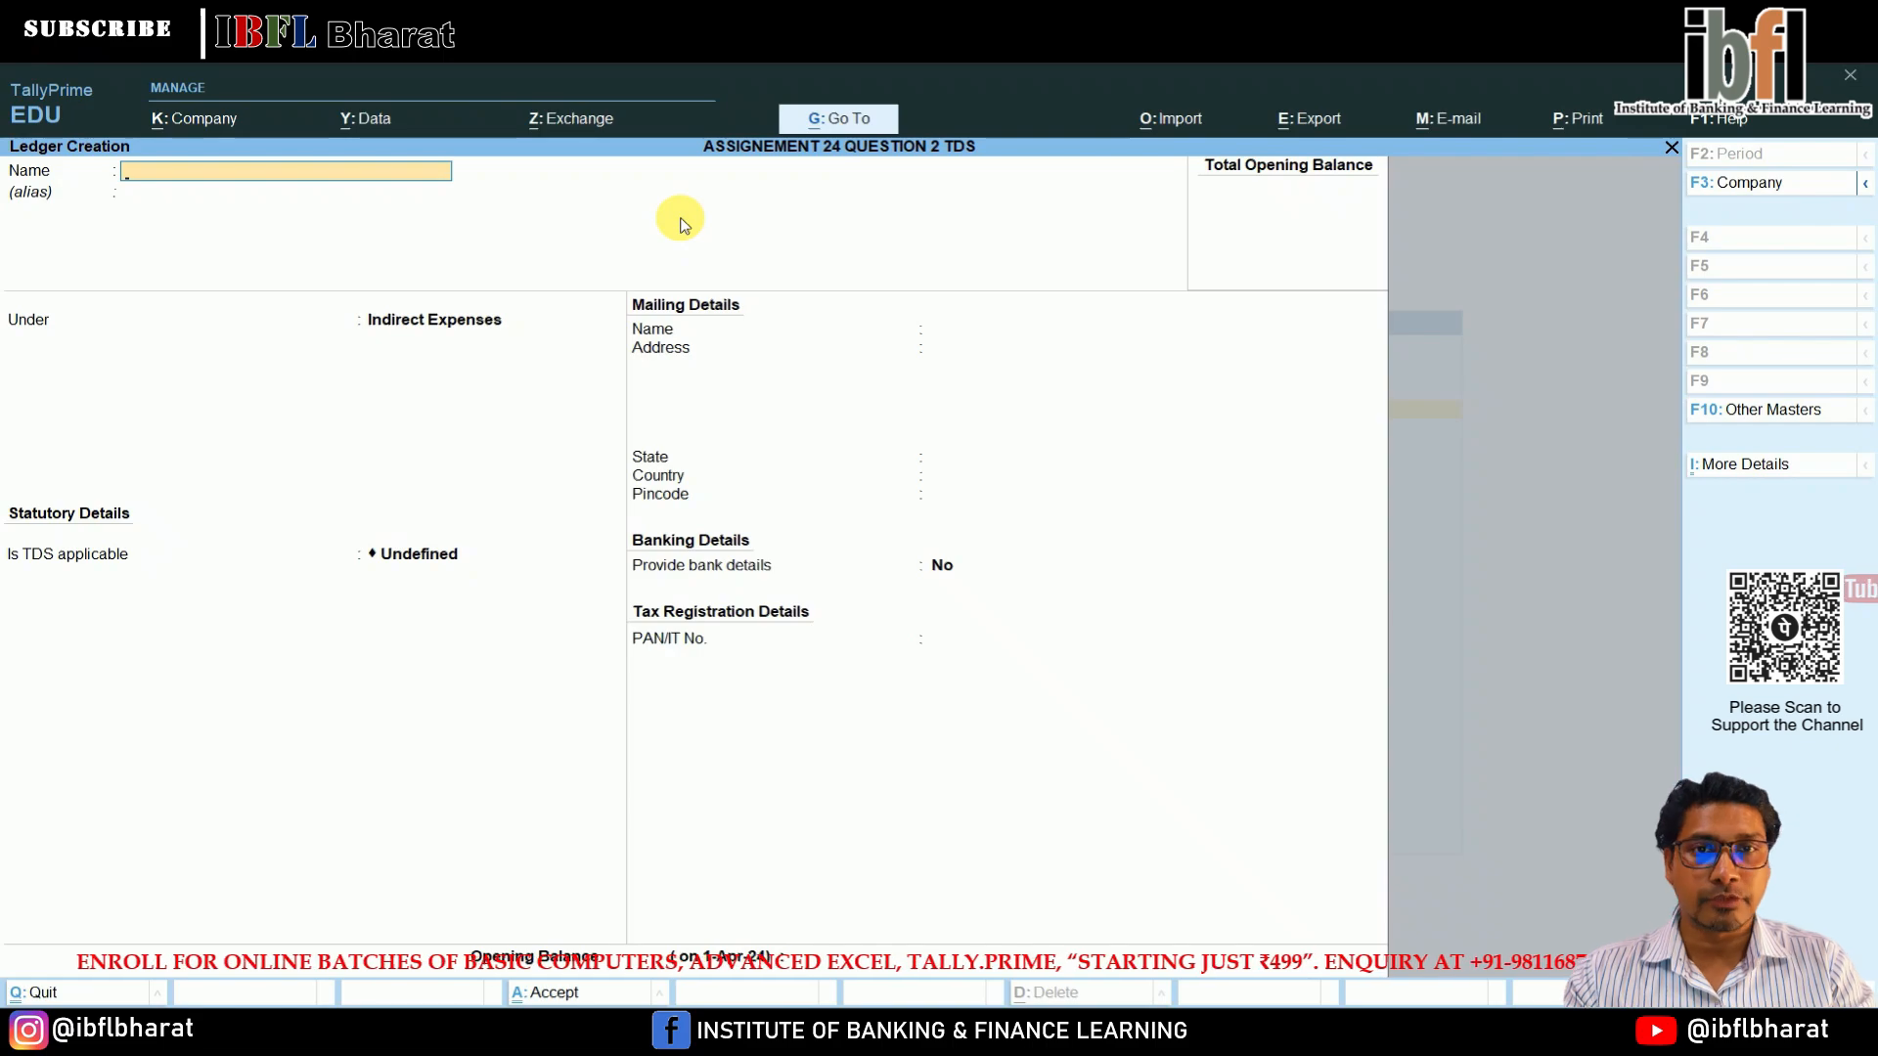
Leave ledger creation and open a new Receipt voucher.
{"action": "key", "text": "Escape"}
{"action": "key", "text": "Escape"}
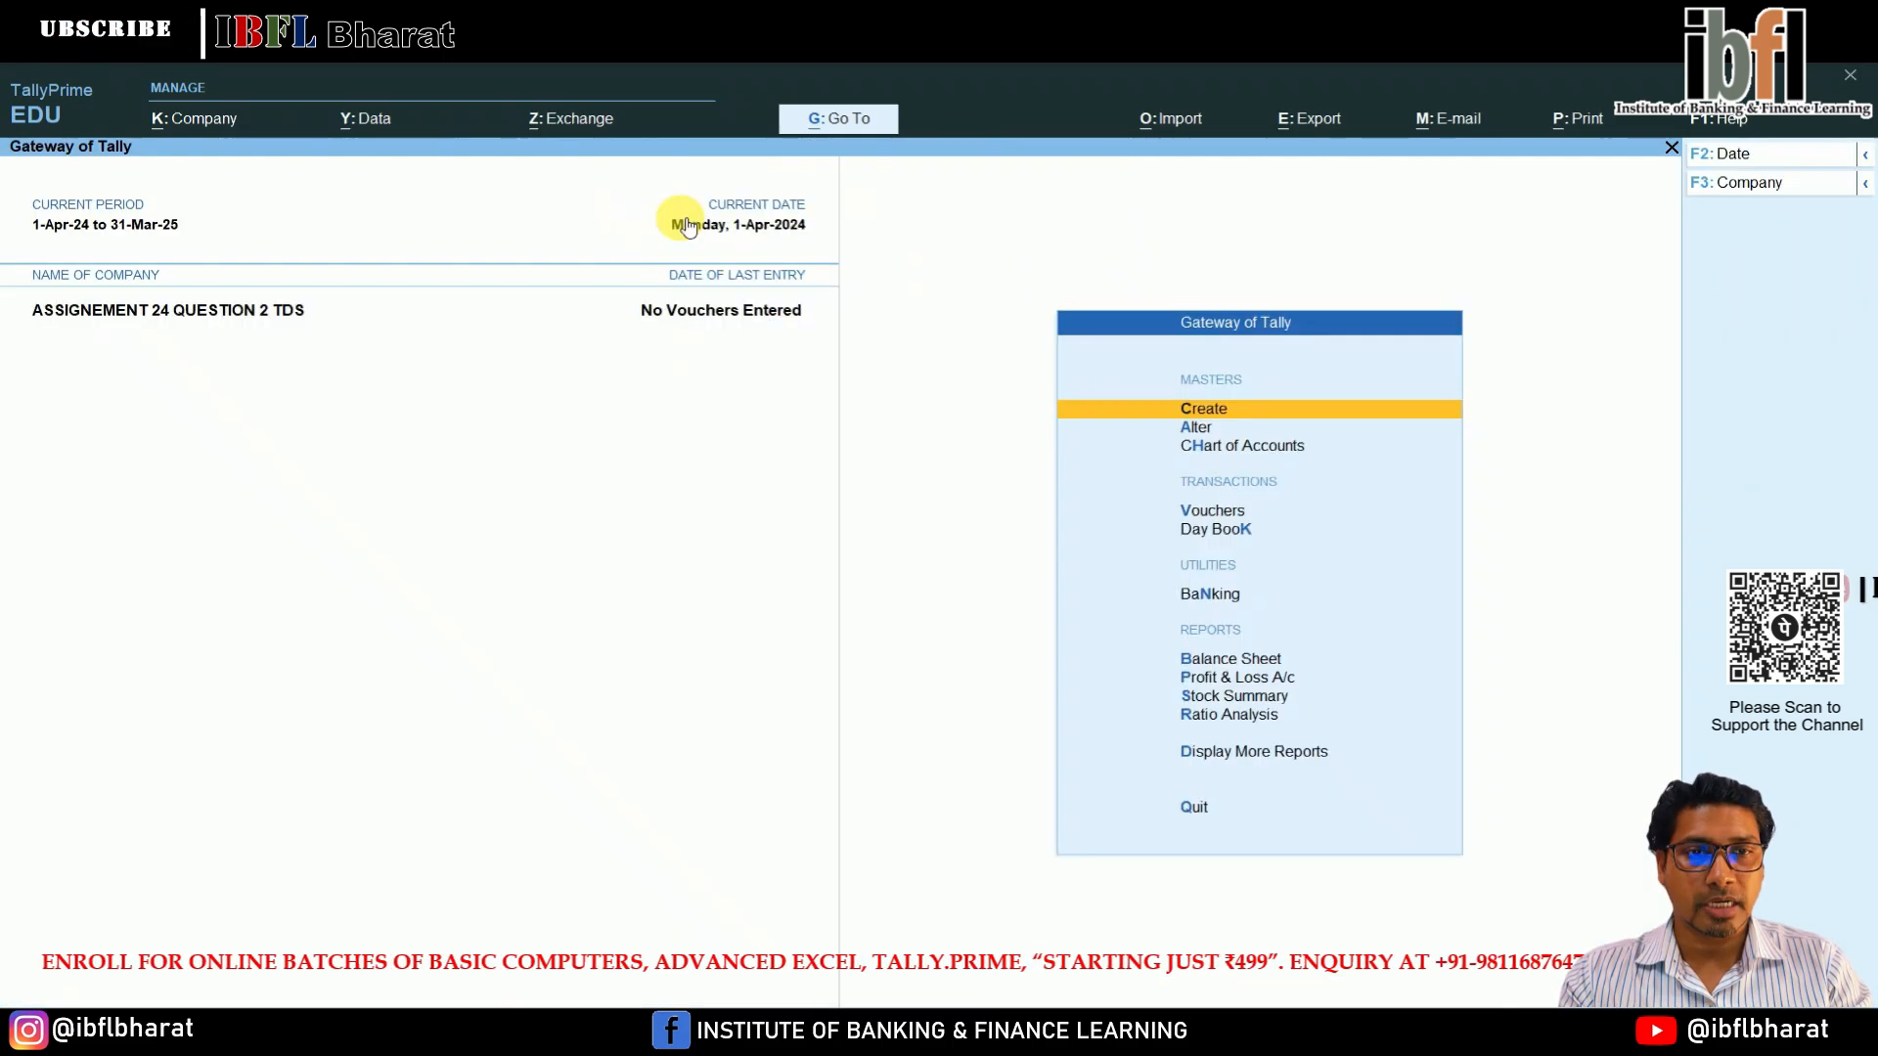
{"action": "key", "text": "Down"}
{"action": "key", "text": "Down"}
{"action": "key", "text": "Down"}
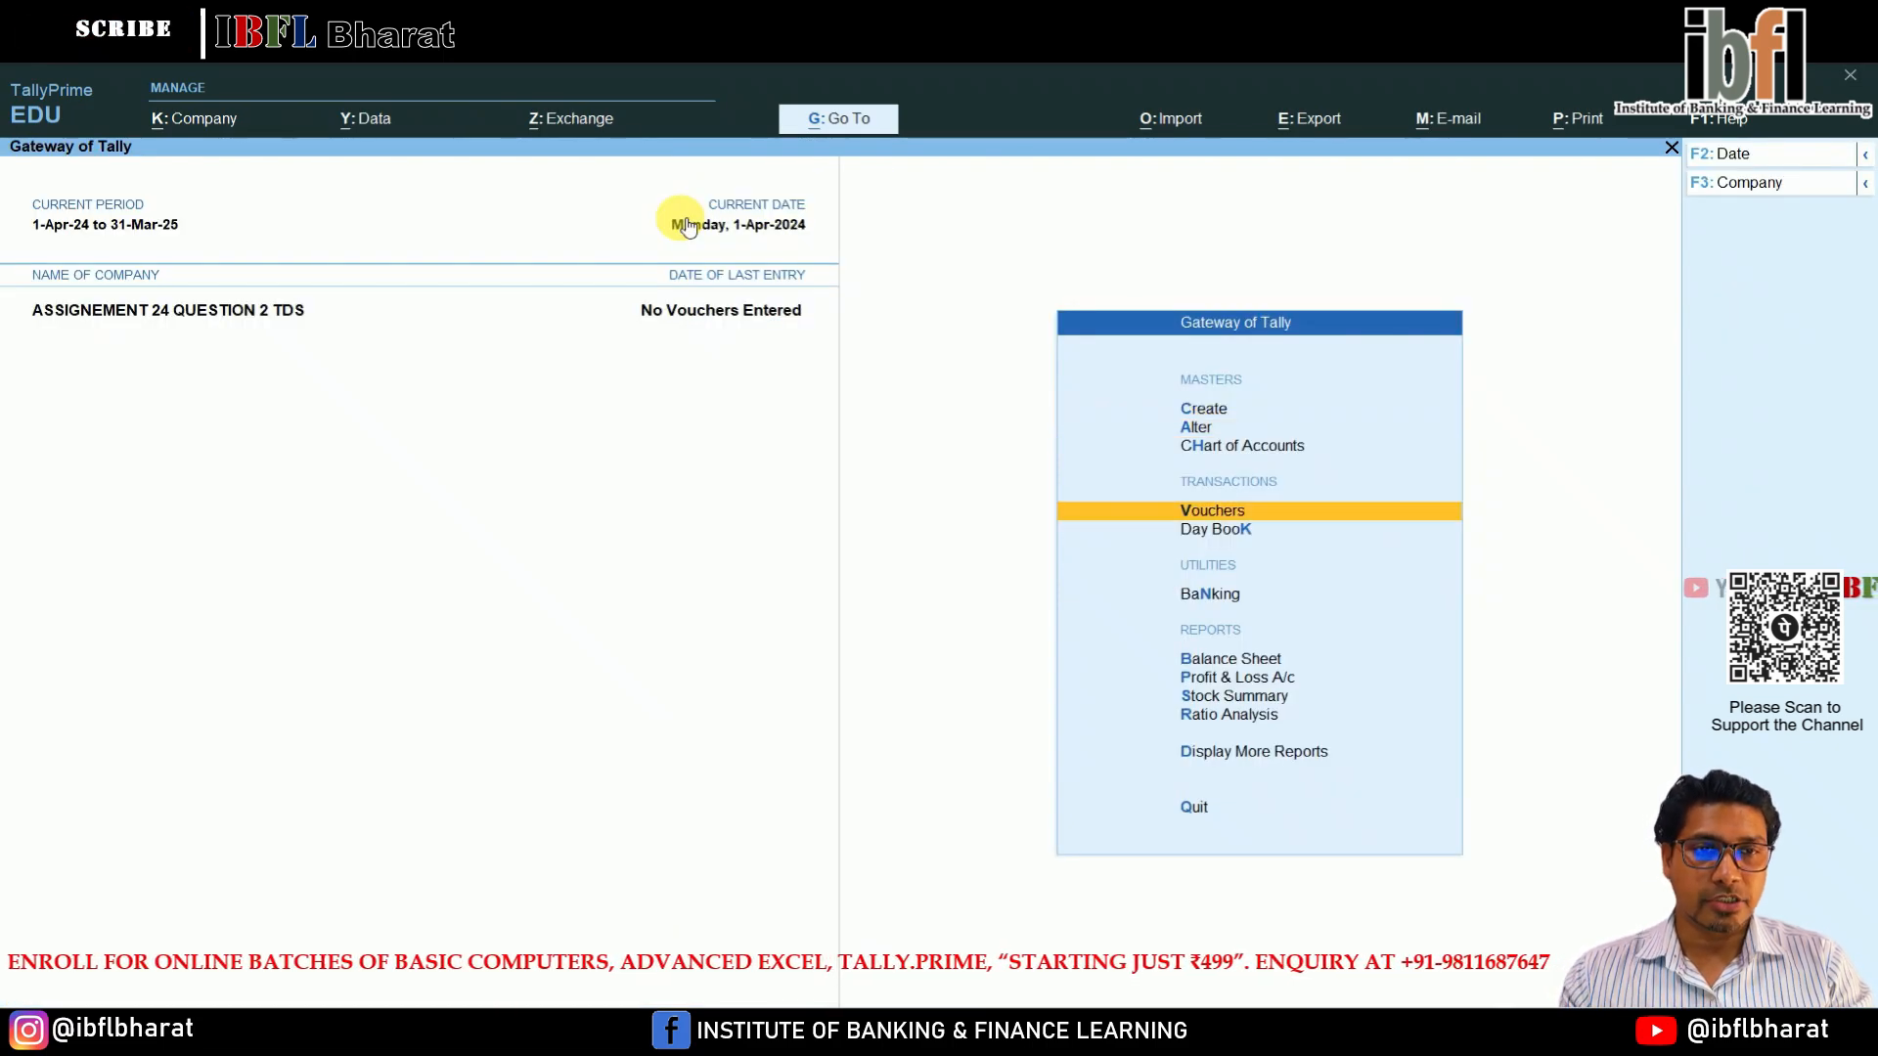
{"action": "key", "text": "Return"}
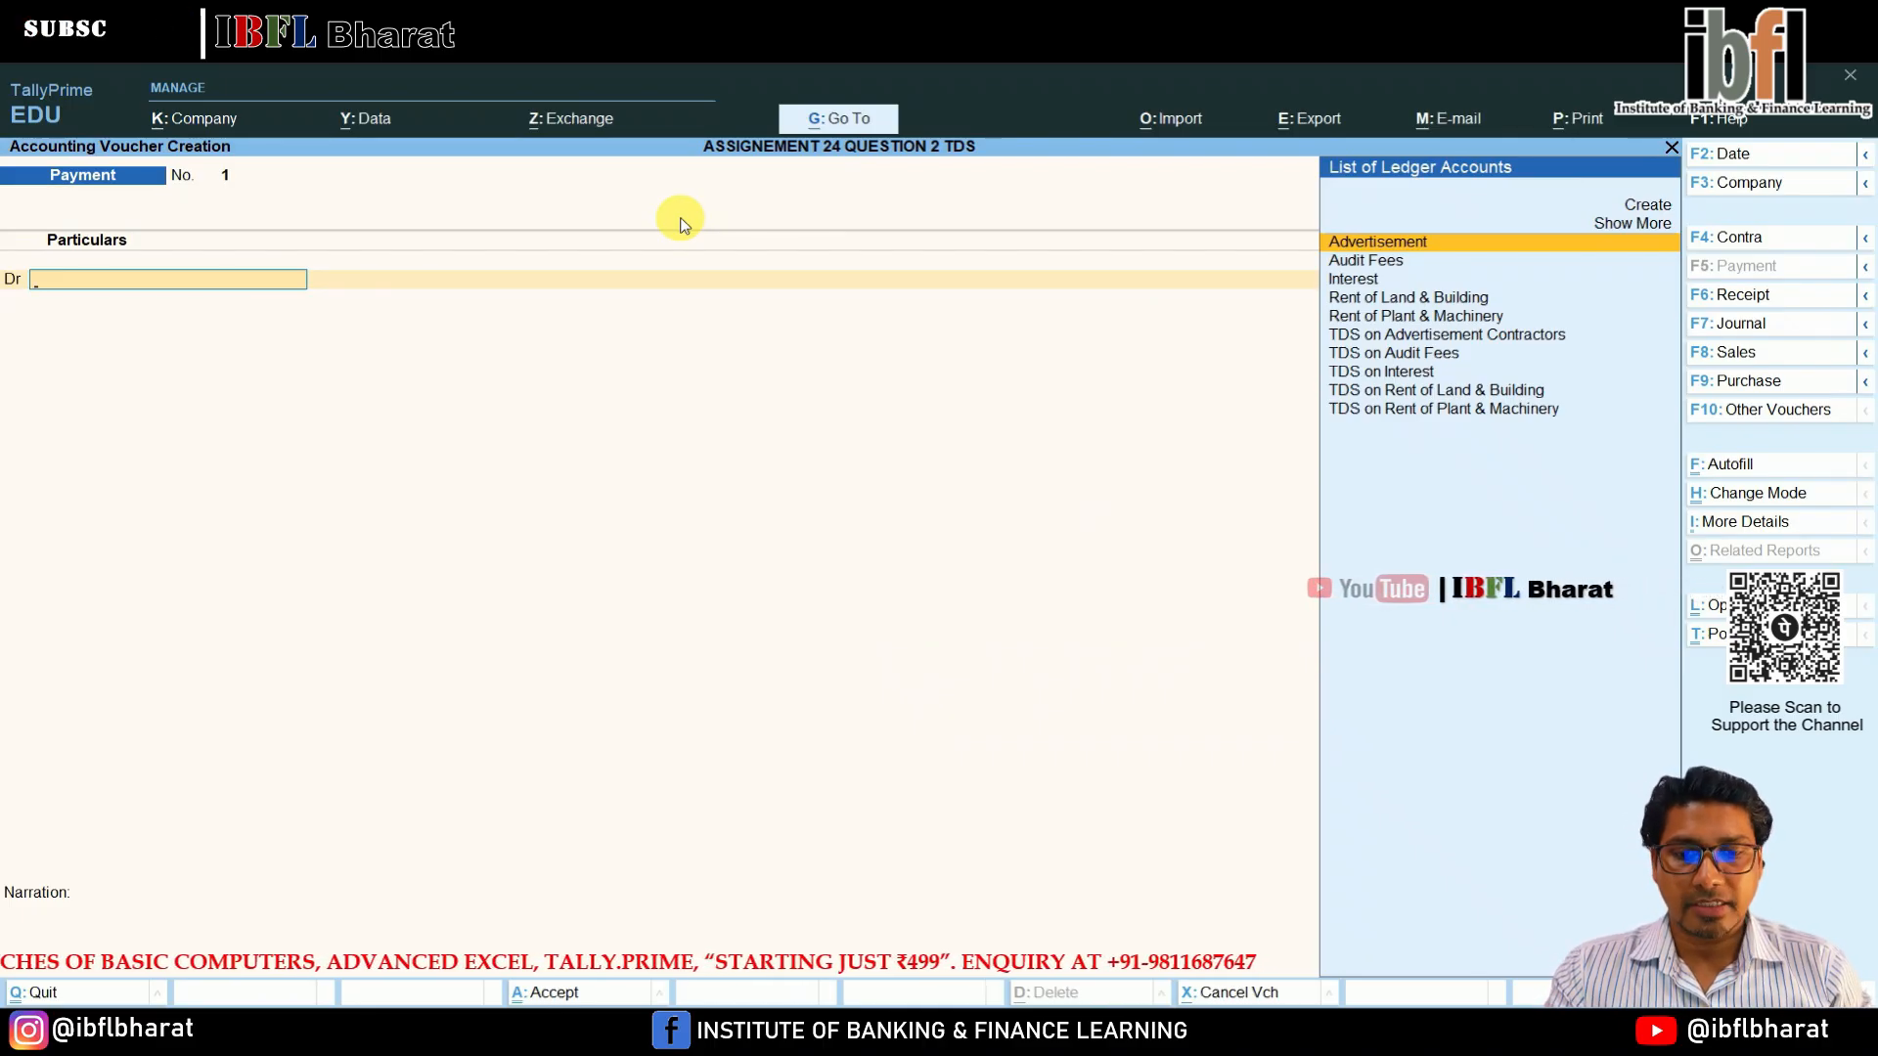
{"action": "key", "text": "F6"}
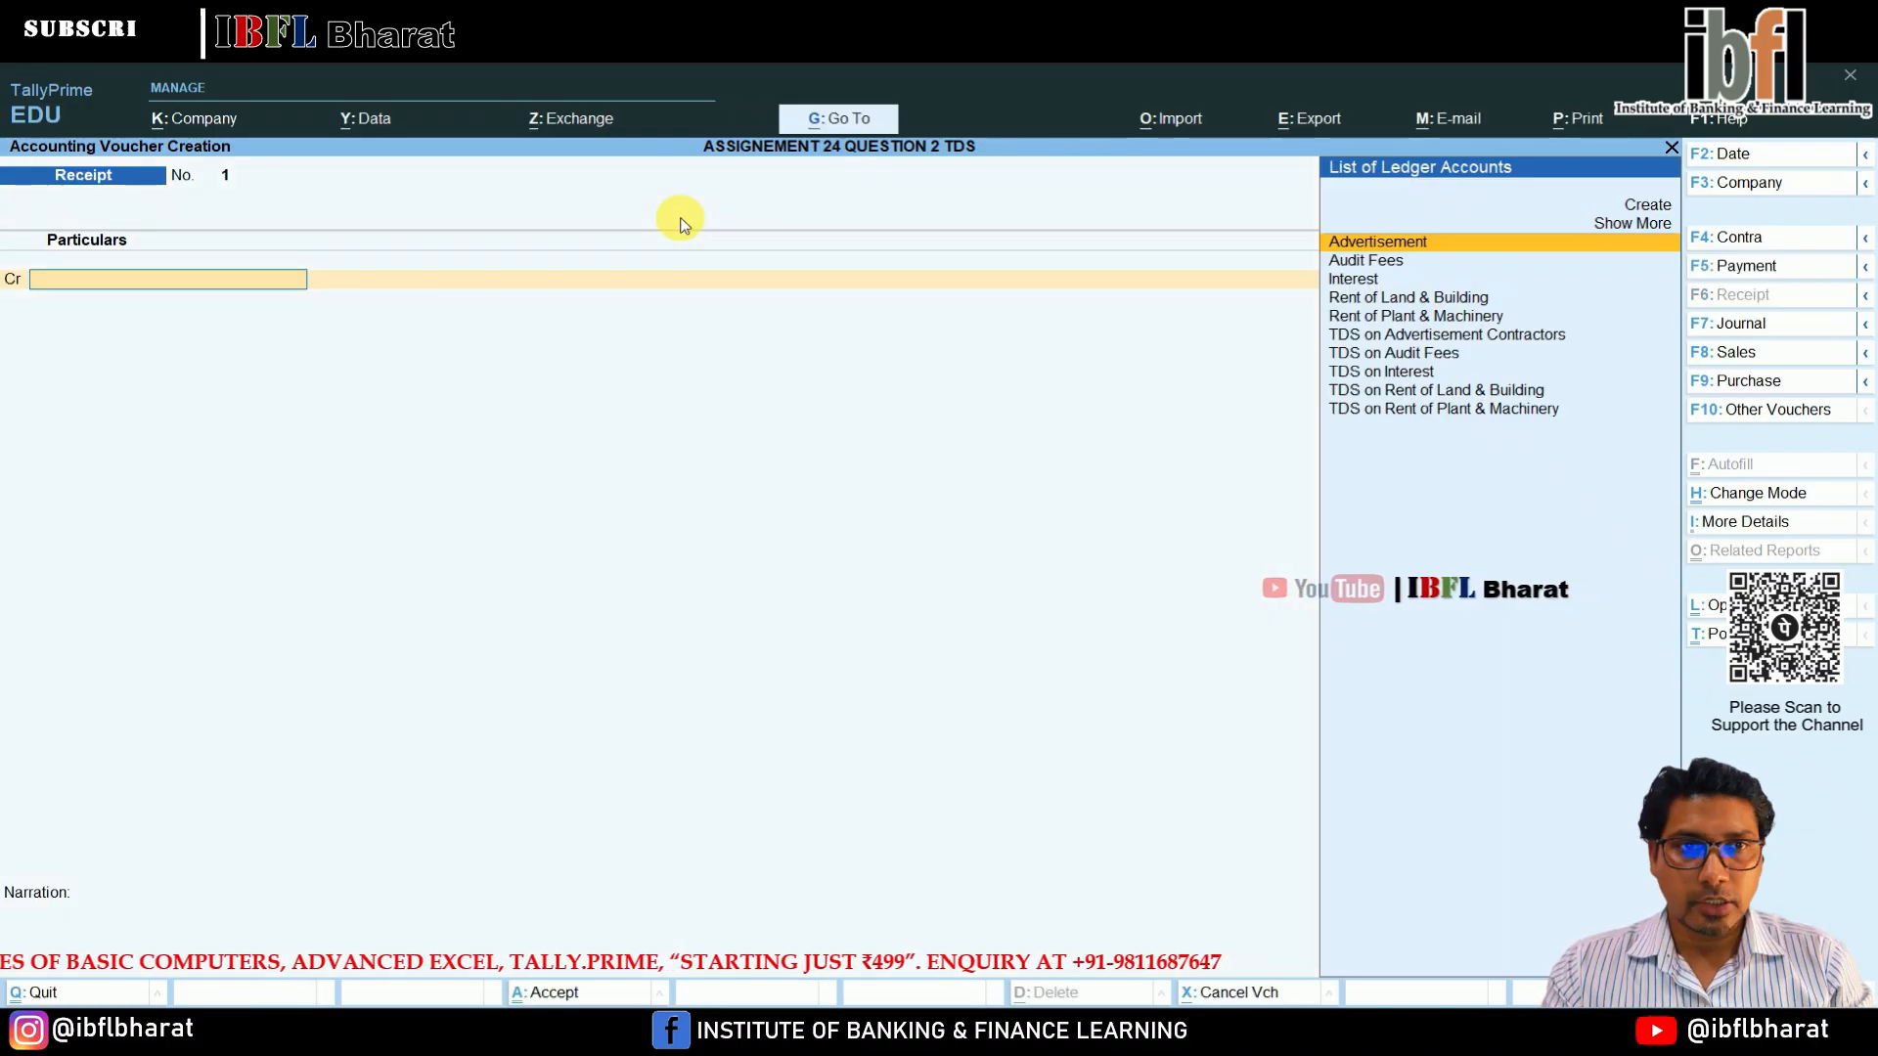
Create a ledger named Capital from within the receipt and place it under Capital Account.
{"action": "key", "text": "Up"}
{"action": "key", "text": "Up"}
{"action": "key", "text": "Return"}
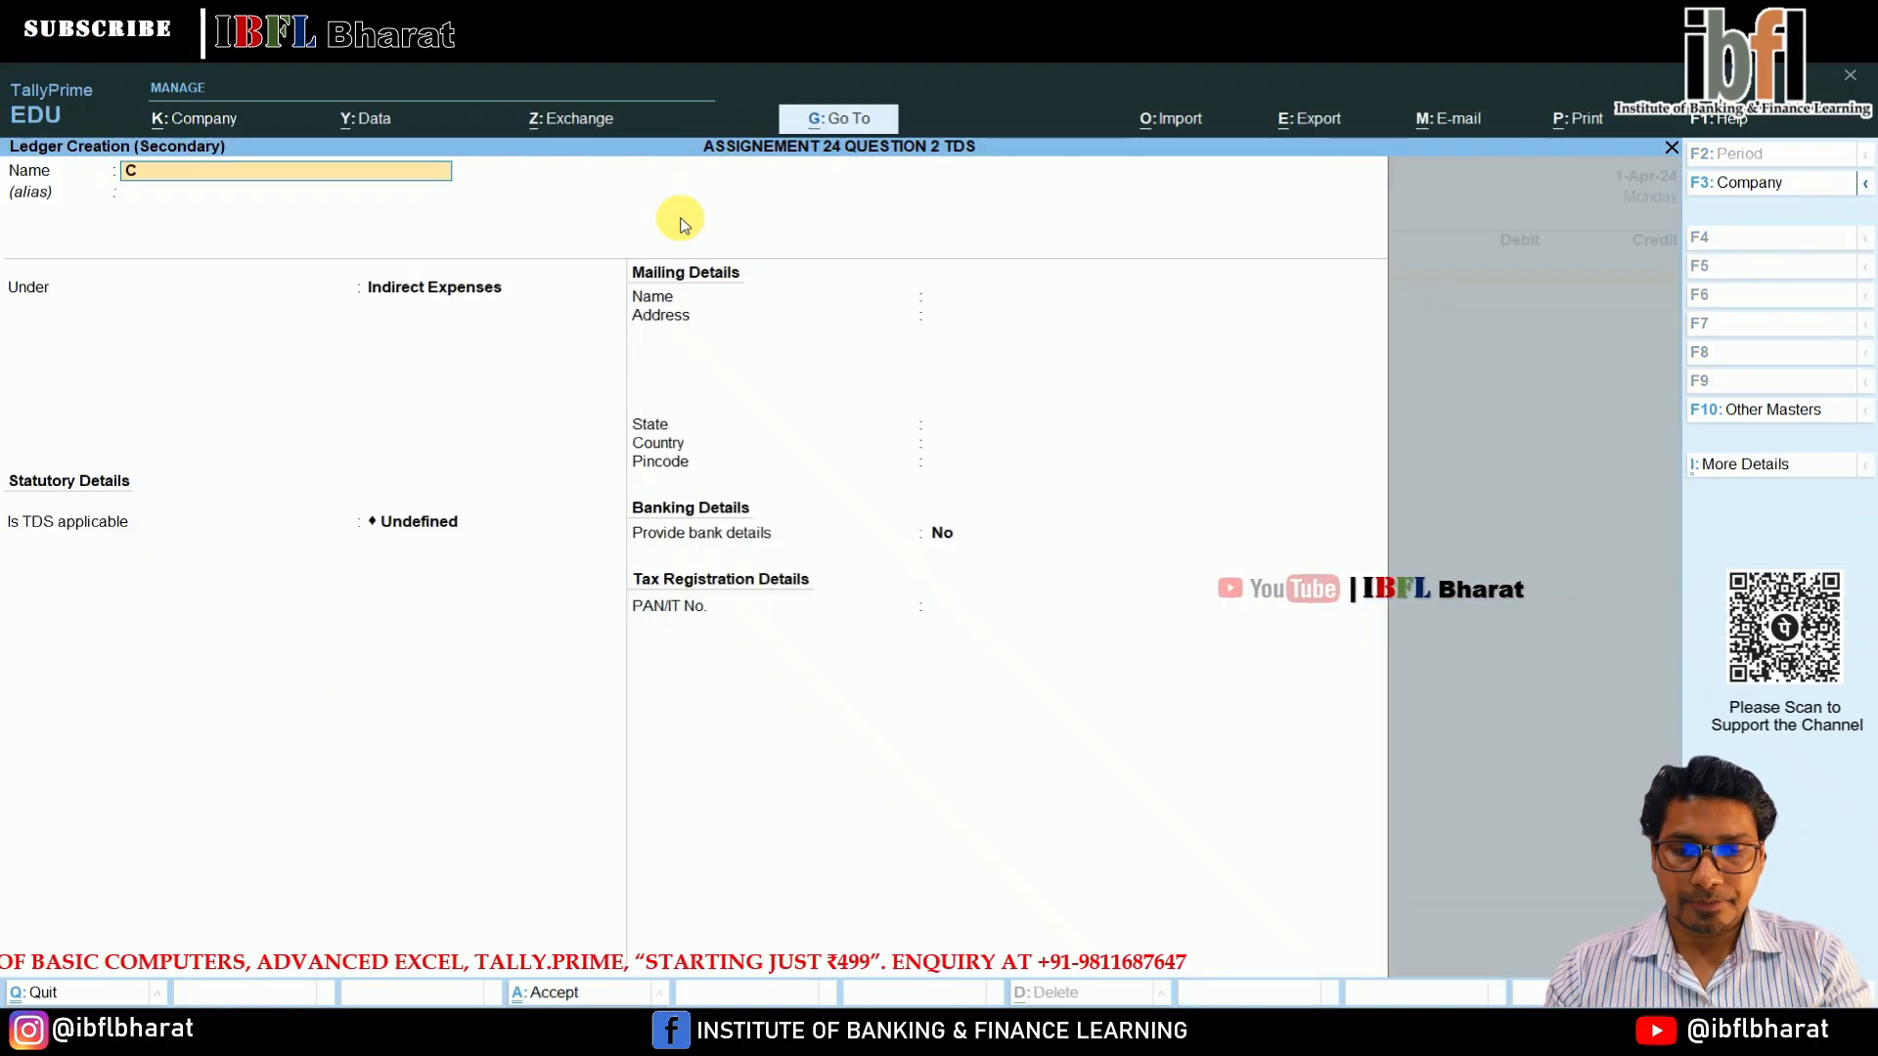
{"action": "key", "text": "Return"}
{"action": "key", "text": "Return"}
{"action": "type", "text": "Capi"}
{"action": "key", "text": "Return"}
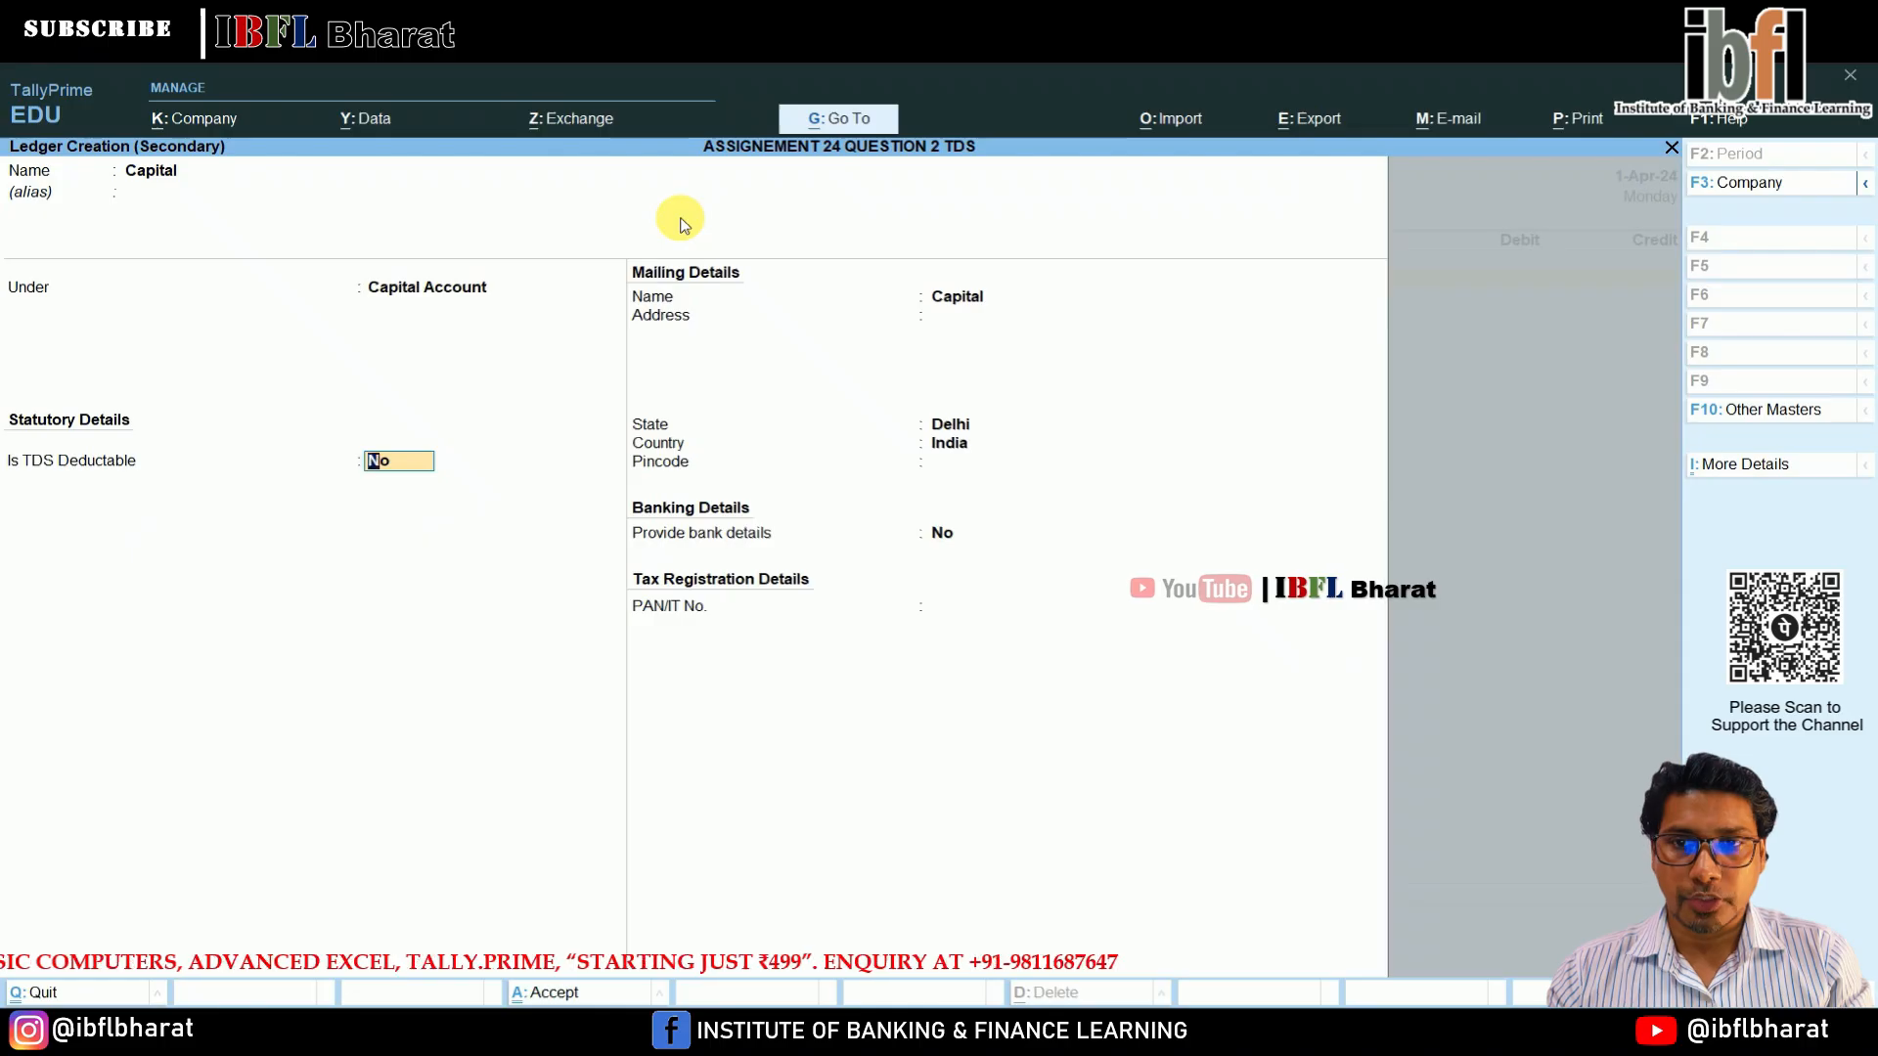
Keep TDS deductible at No and the remaining details at their defaults, and save the Capital ledger.
{"action": "key", "text": "Return"}
{"action": "key", "text": "Return"}
{"action": "key", "text": "Return"}
{"action": "key", "text": "Return"}
{"action": "key", "text": "Return"}
{"action": "key", "text": "Return"}
{"action": "key", "text": "Return"}
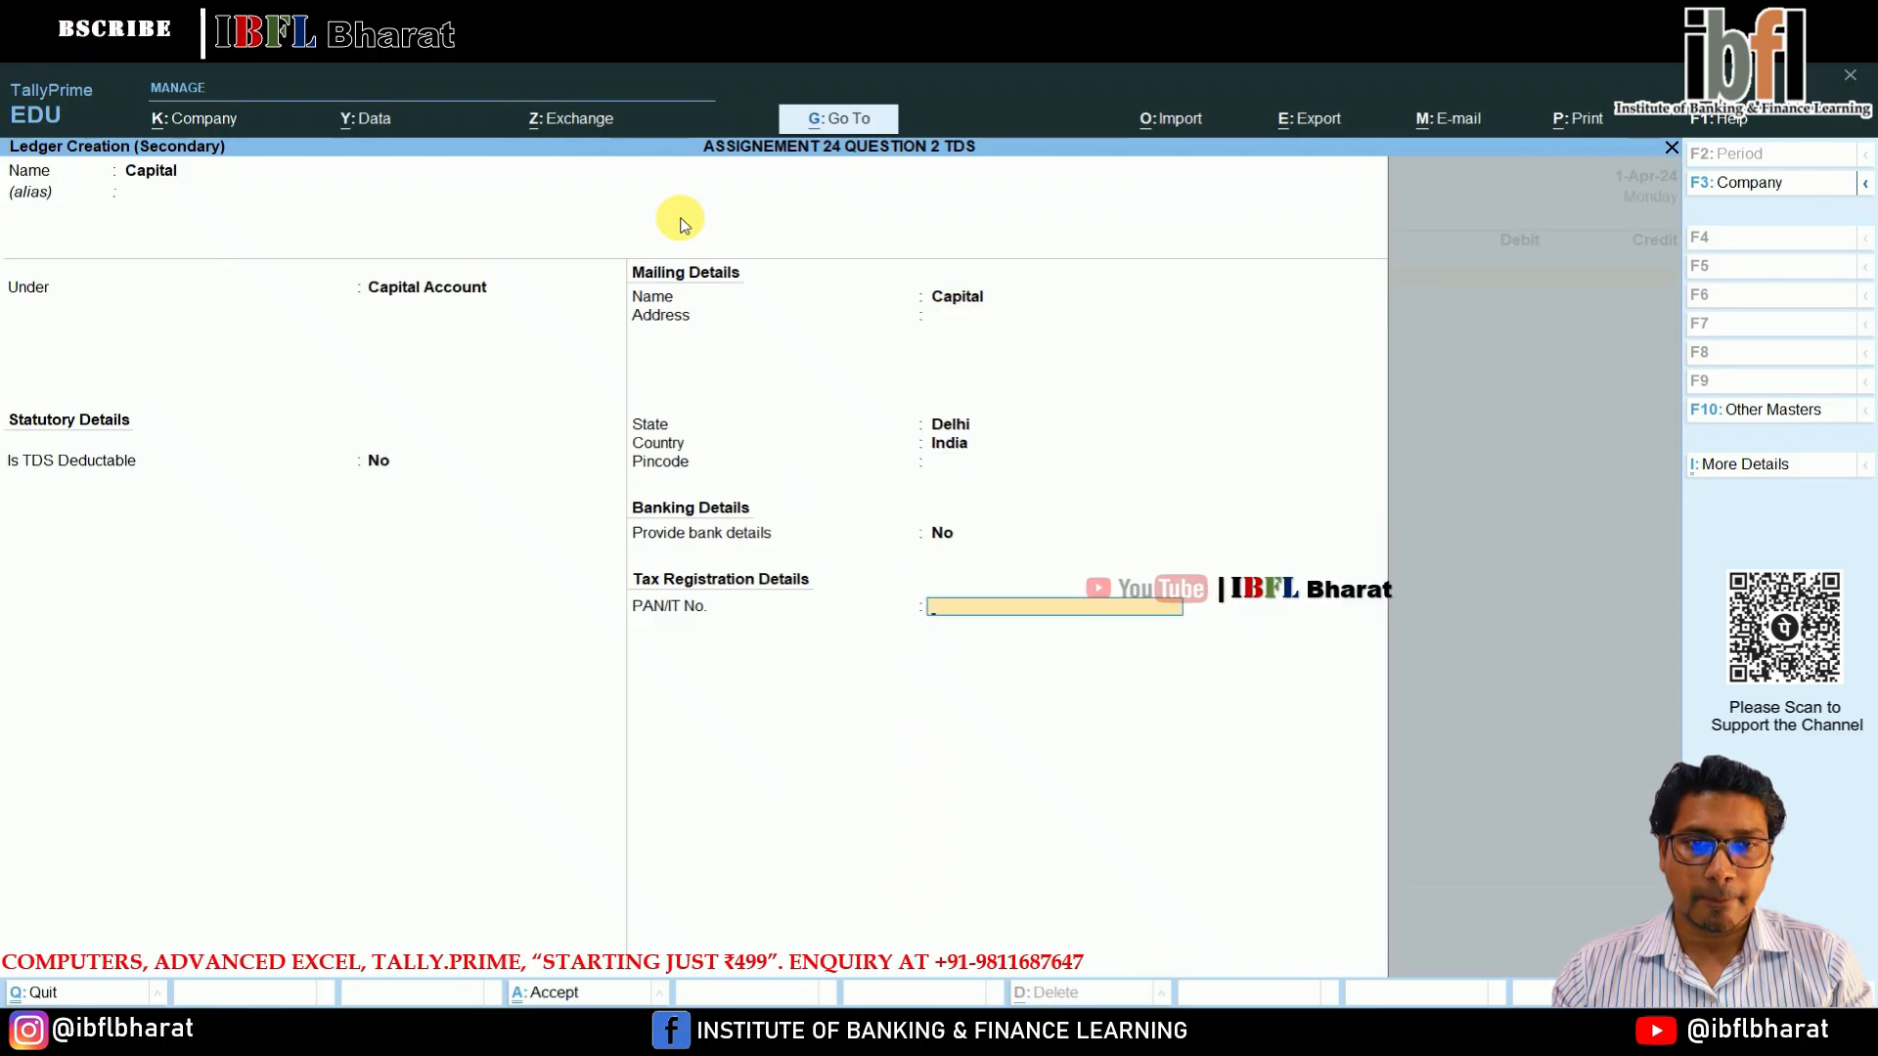
{"action": "key", "text": "Return"}
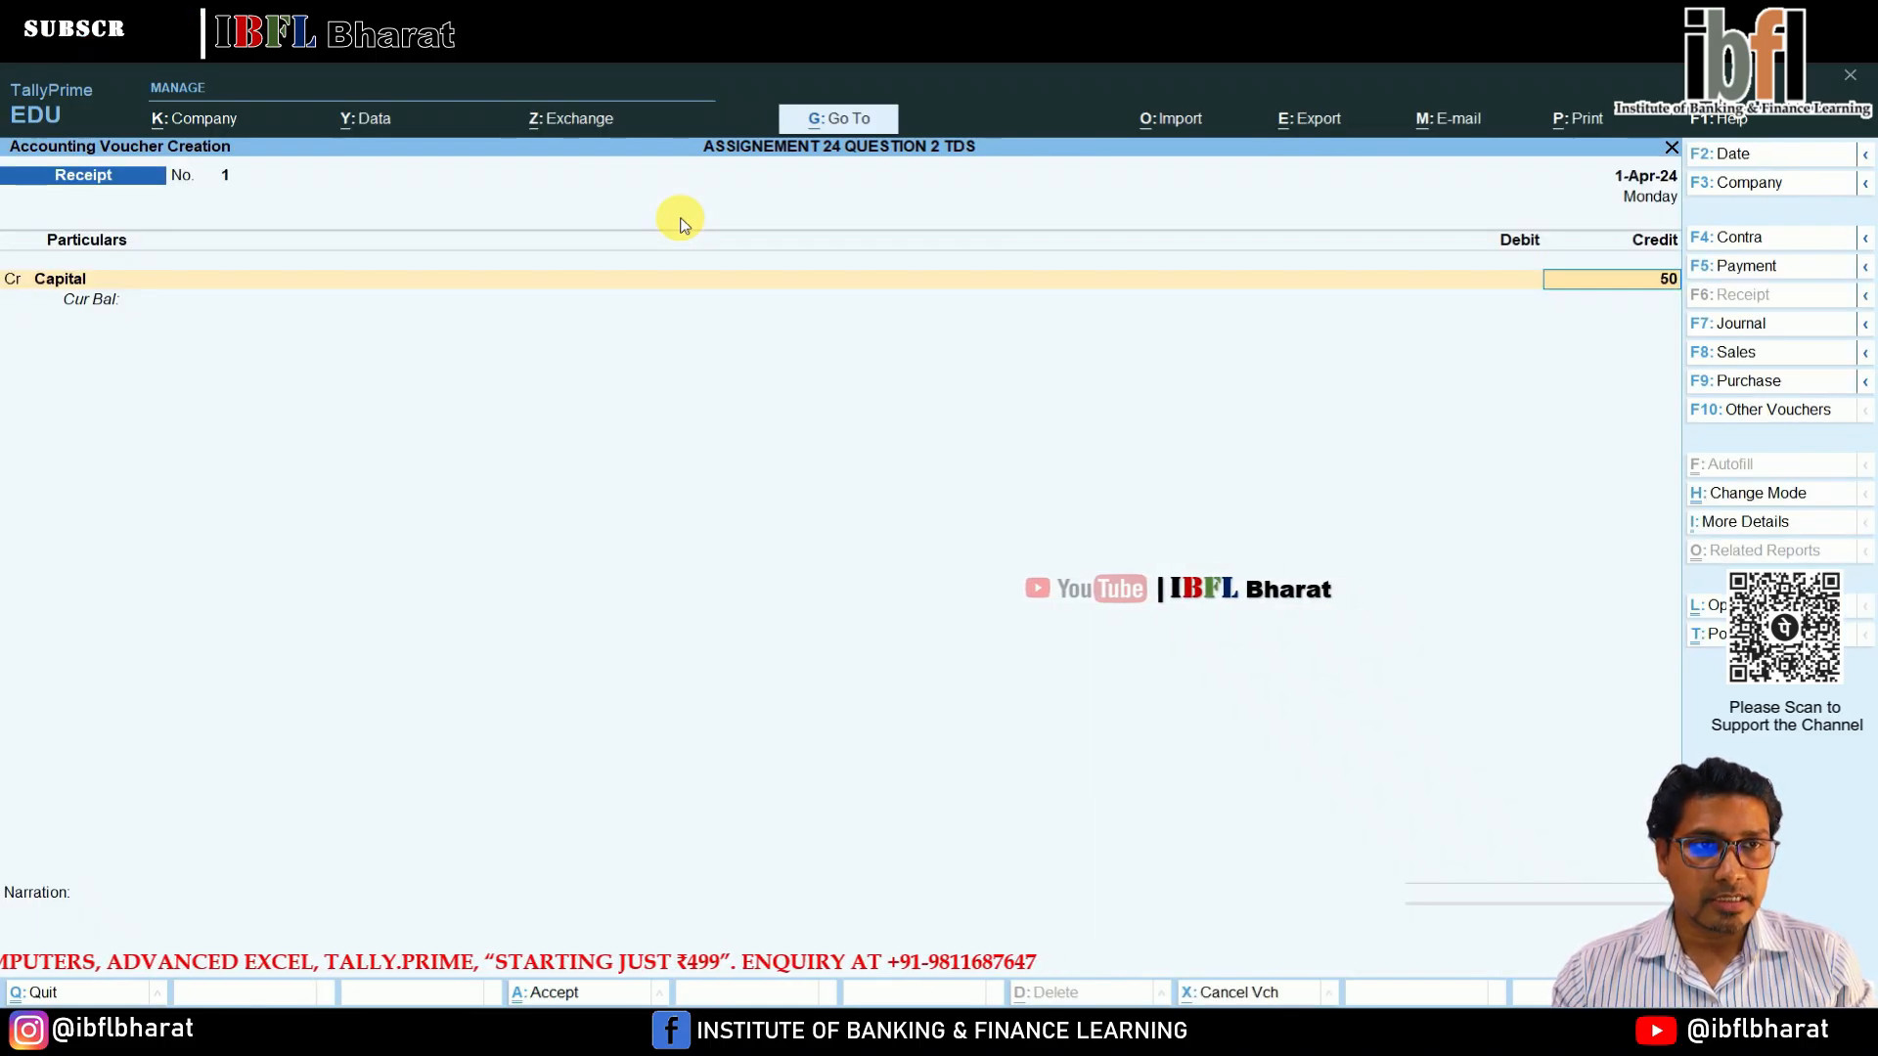
Credit Capital with 50,00,000, debit Bank for the same amount, and save the receipt.
{"action": "type", "text": "50,00,000"}
{"action": "key", "text": "Return"}
{"action": "key", "text": "Down"}
{"action": "key", "text": "Down"}
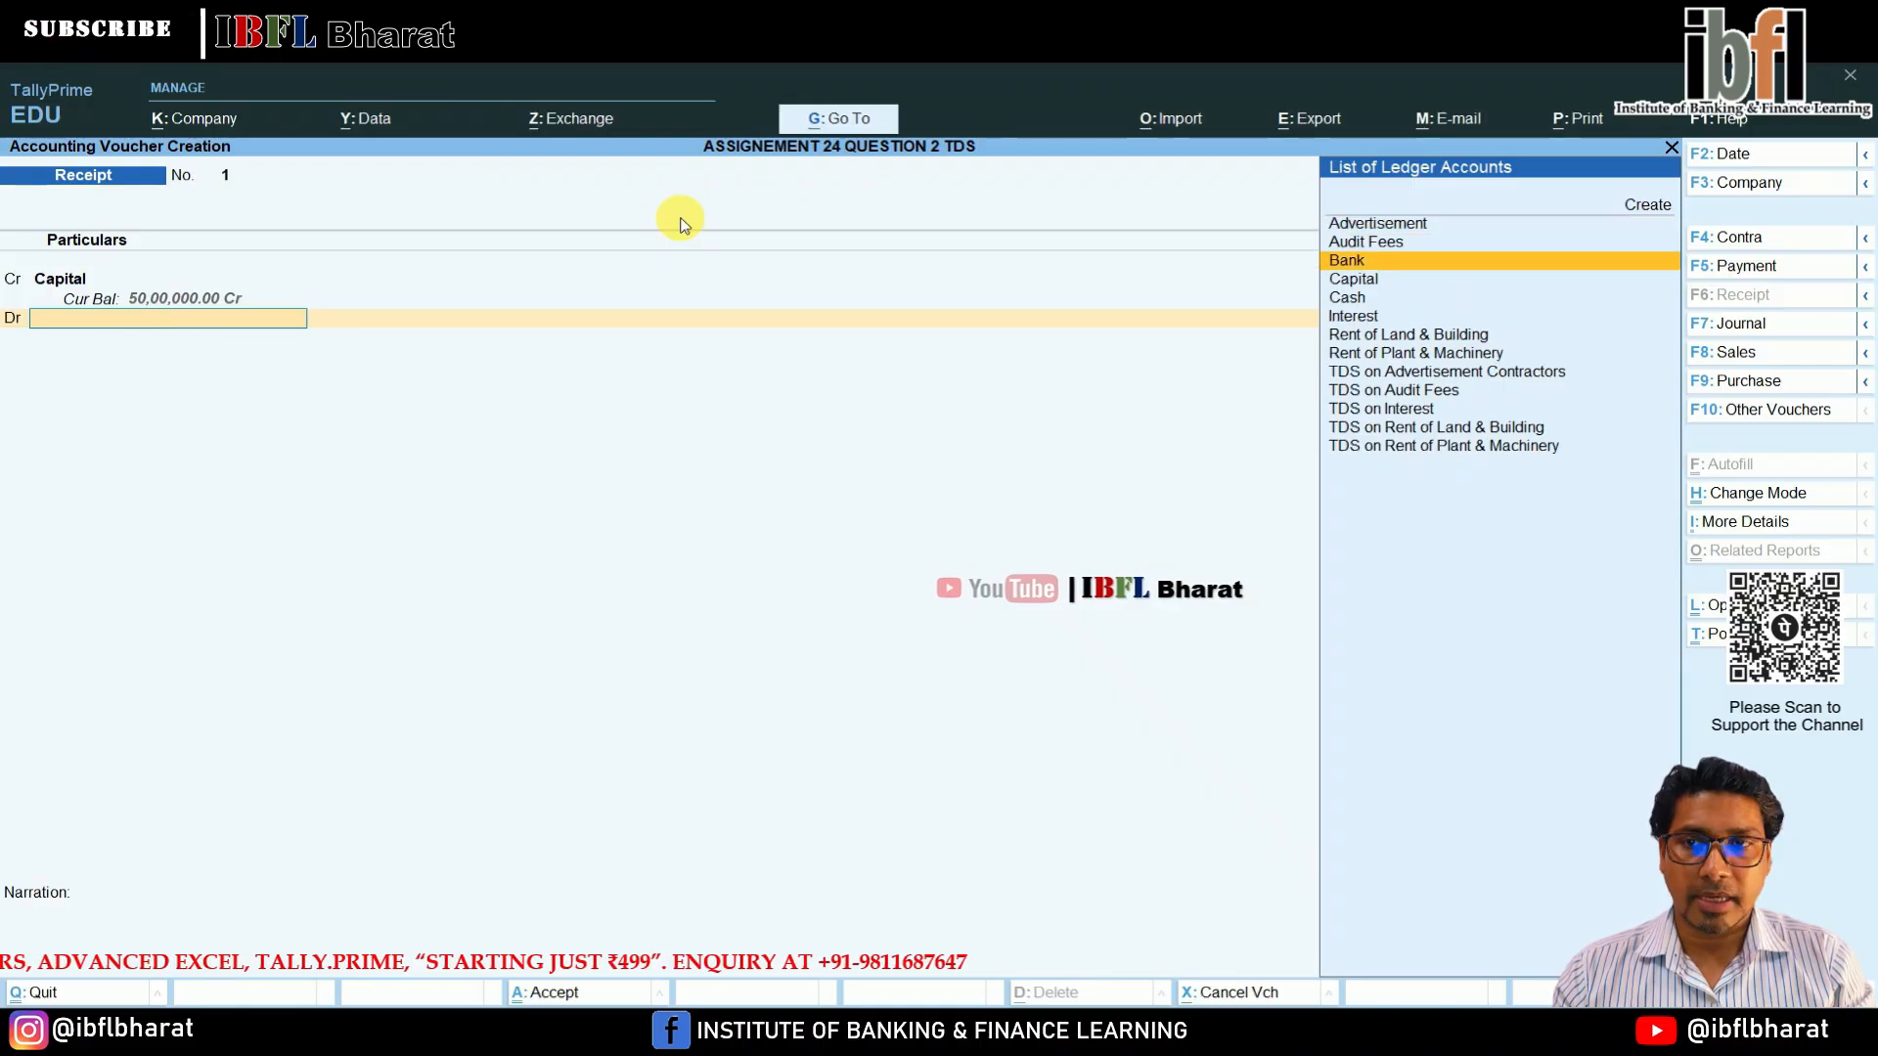
{"action": "key", "text": "Return"}
{"action": "key", "text": "Return"}
{"action": "key", "text": "Return"}
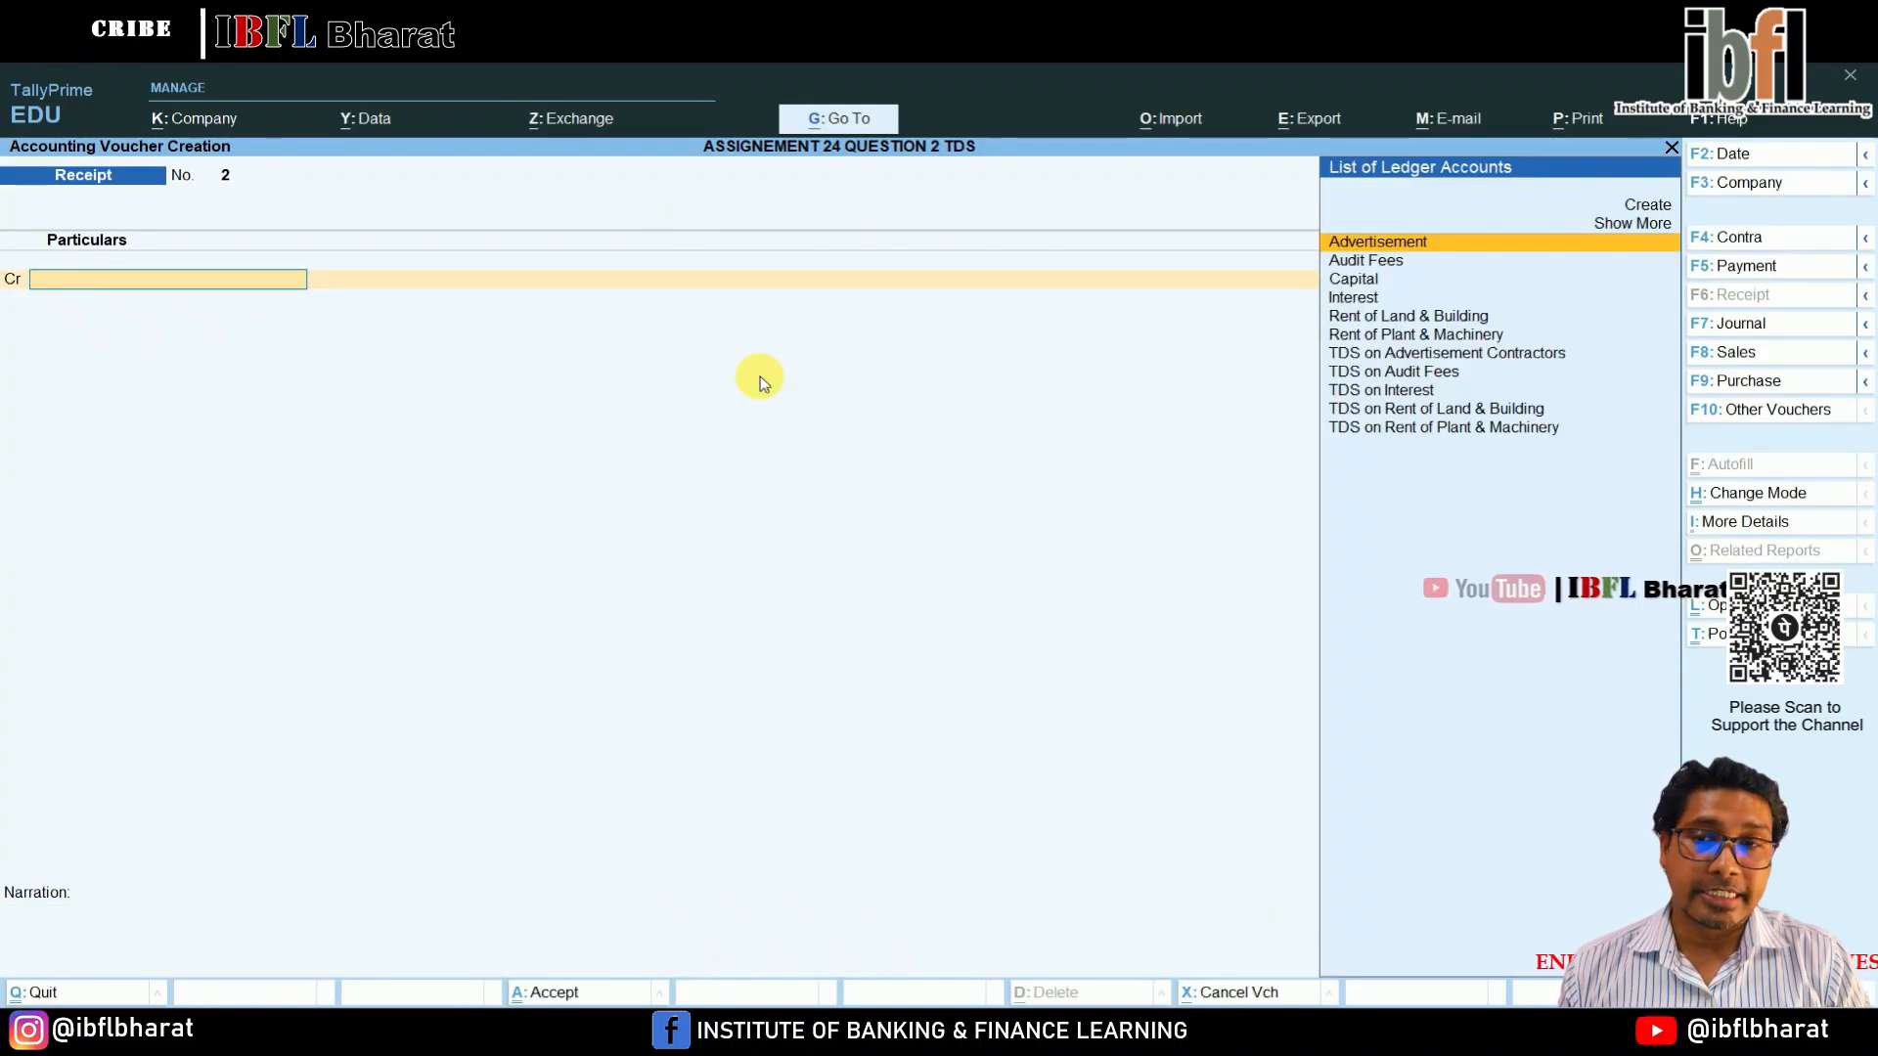
Start a Journal voucher without a reference number and debit Rent of Land & Building with 2,00,000.
{"action": "key", "text": "F7"}
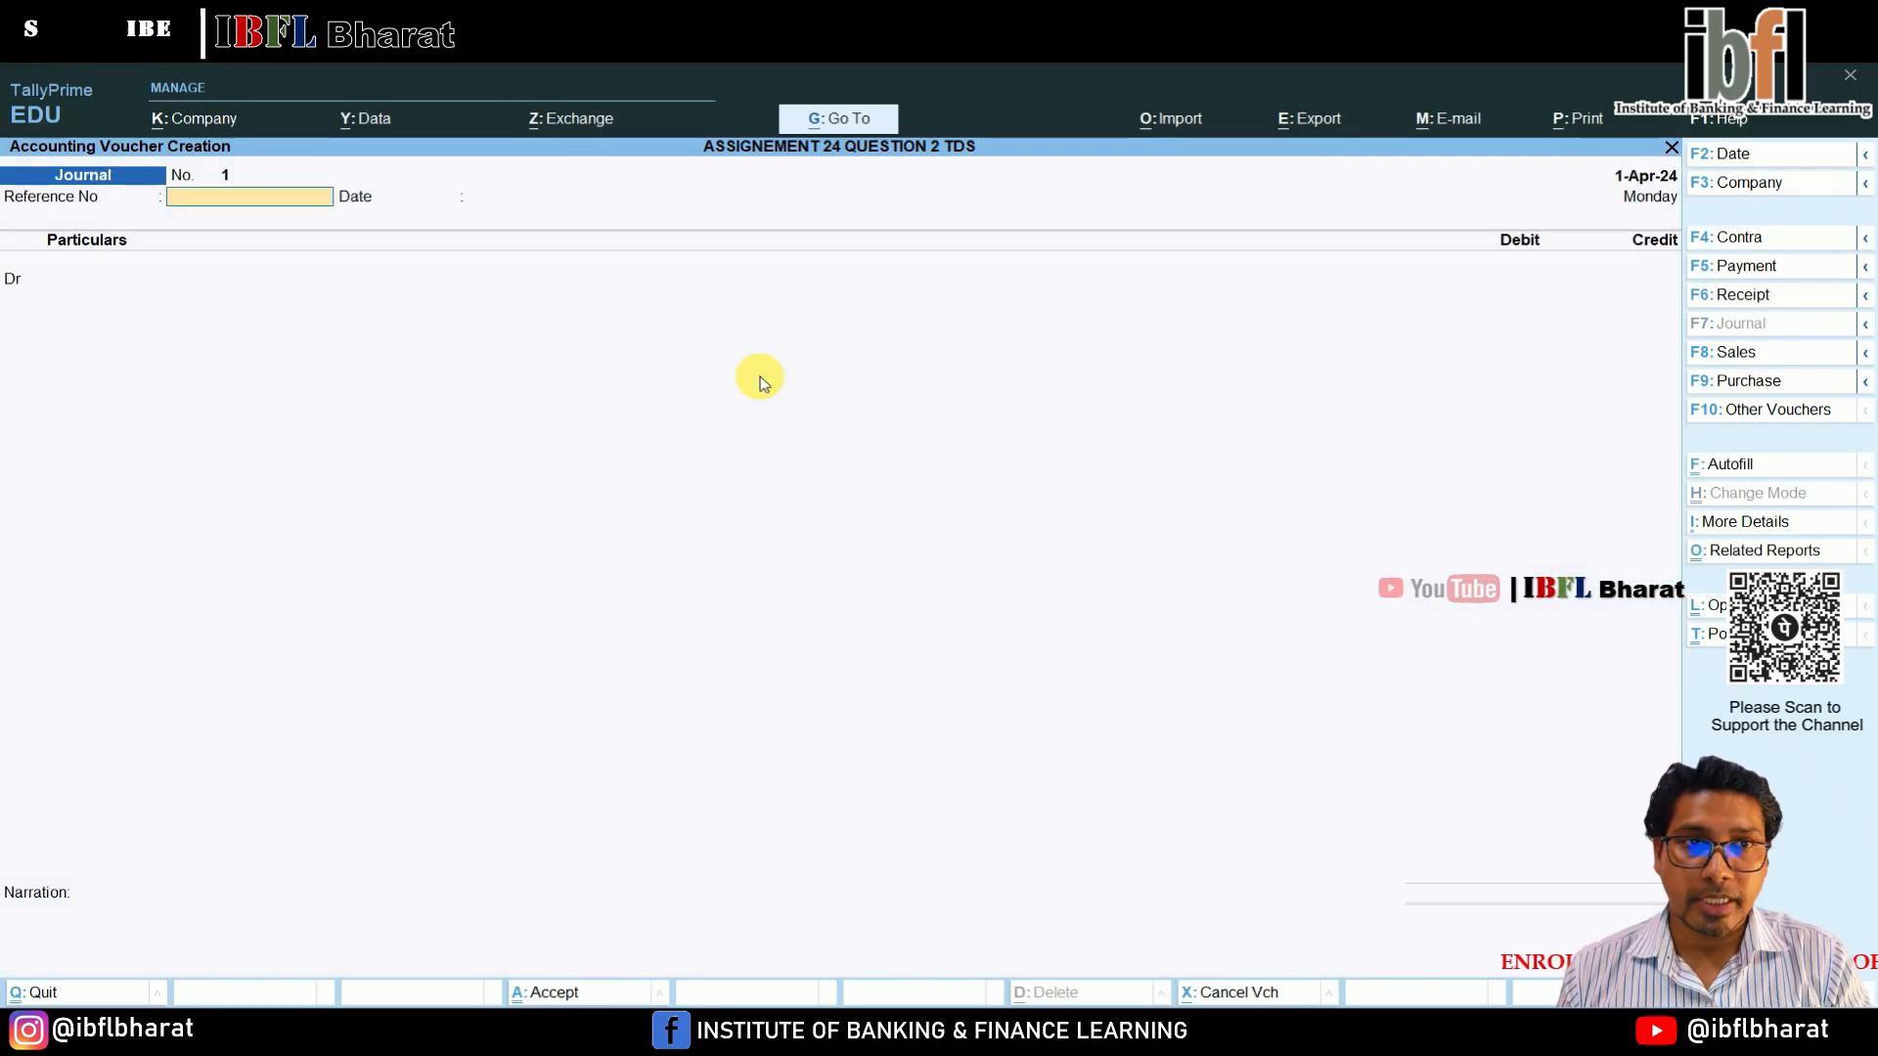
{"action": "key", "text": "Return"}
{"action": "key", "text": "Return"}
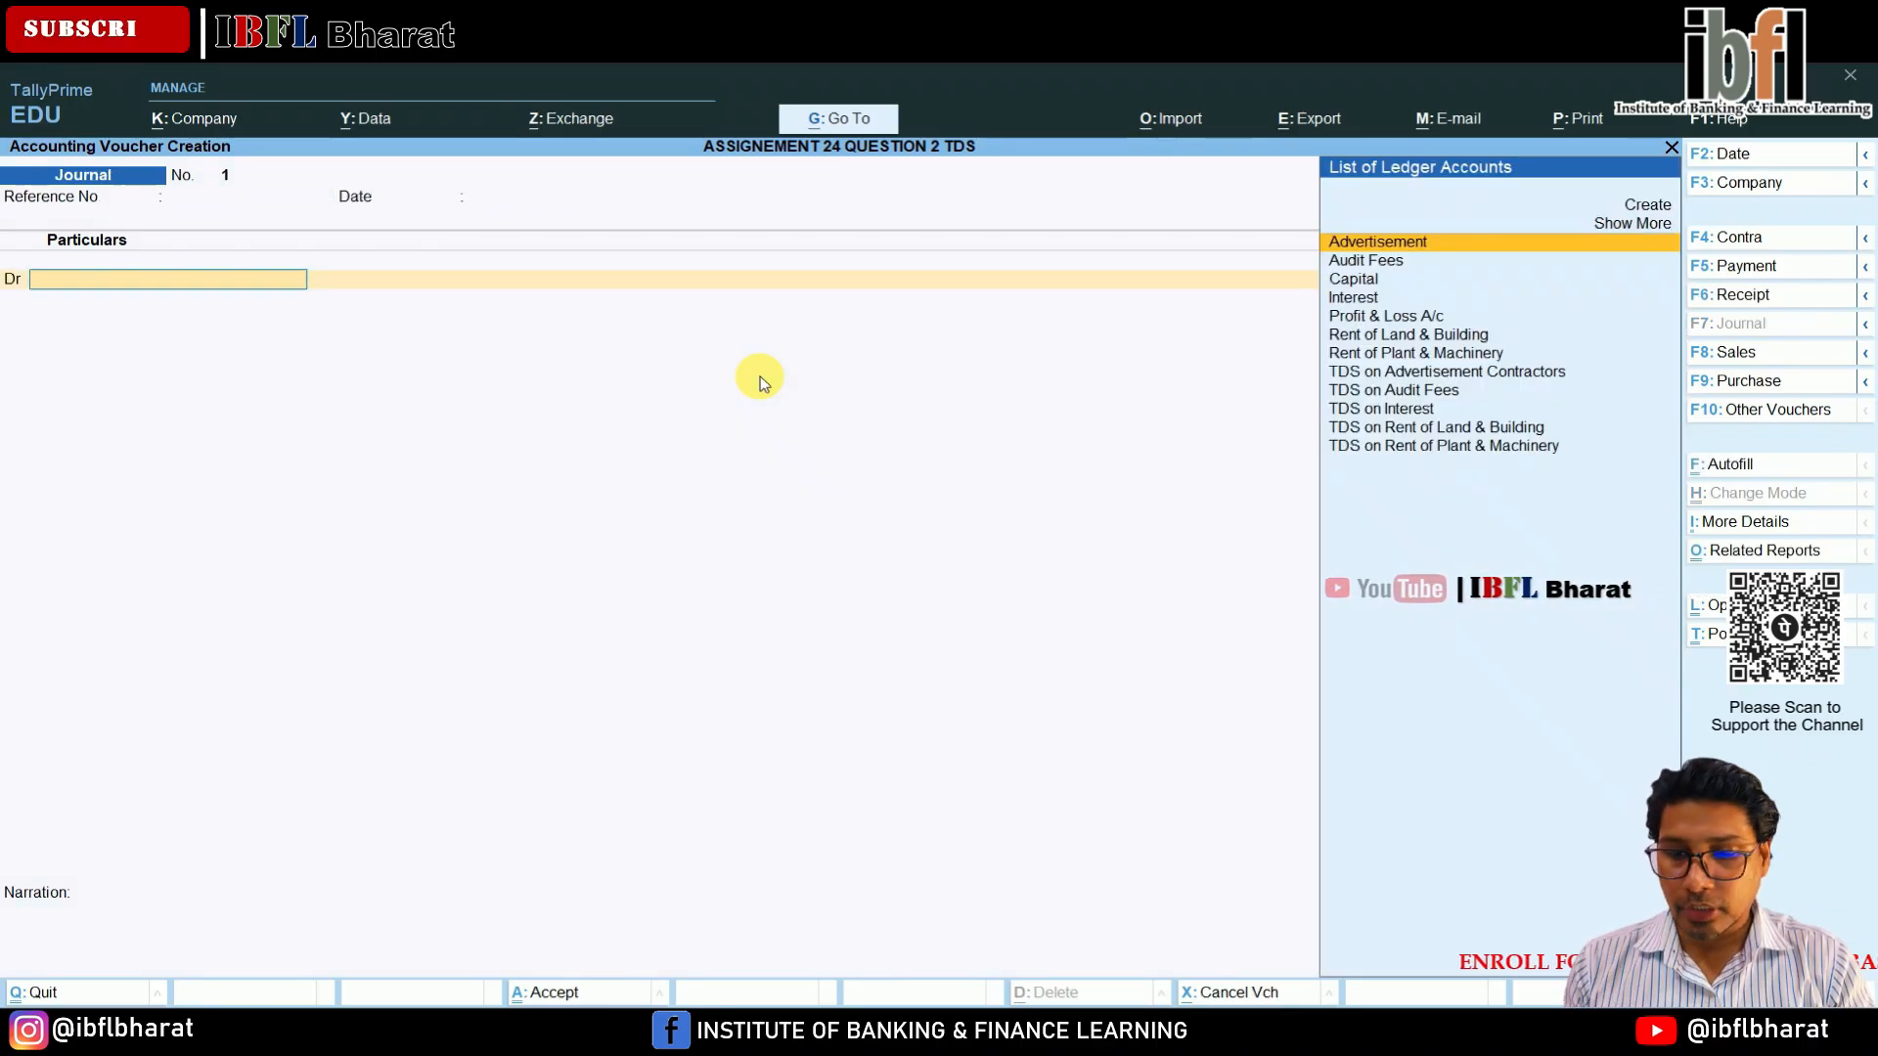
{"action": "key", "text": "Down"}
{"action": "key", "text": "Down"}
{"action": "key", "text": "Down"}
{"action": "key", "text": "Down"}
{"action": "key", "text": "Down"}
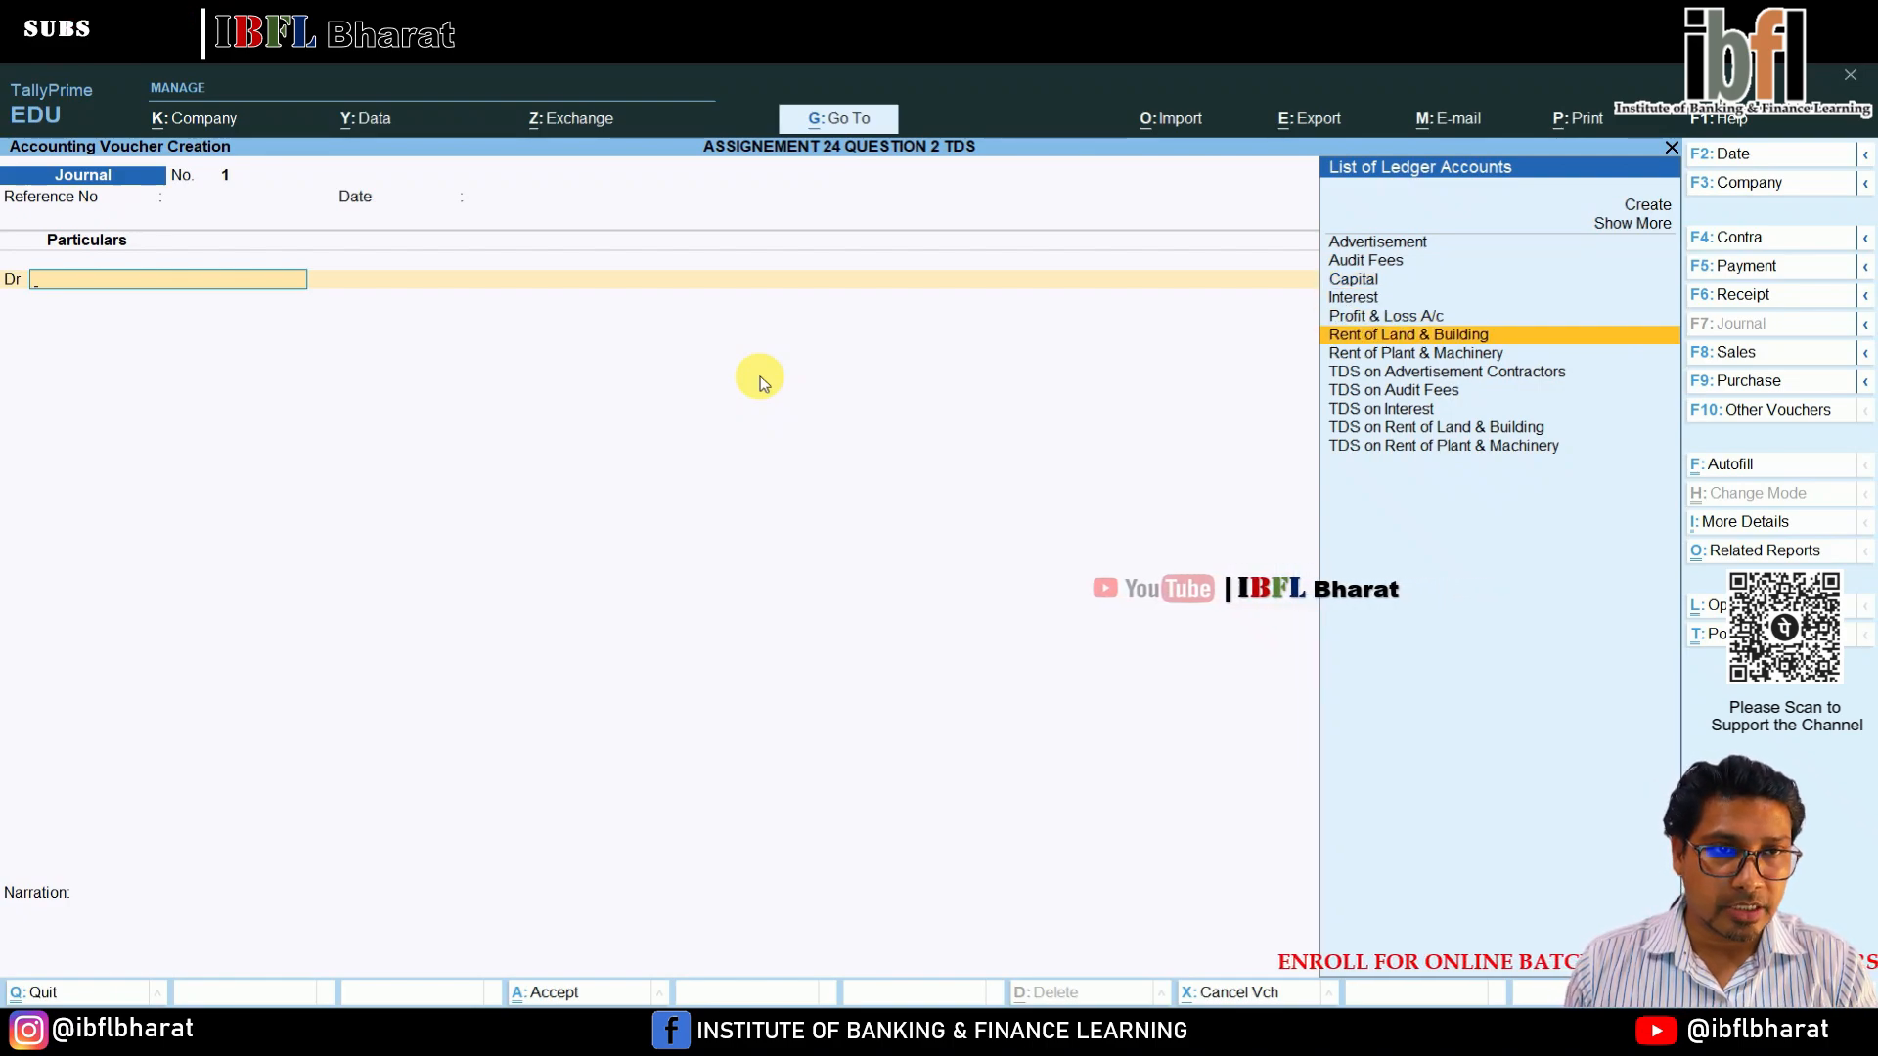
{"action": "key", "text": "Return"}
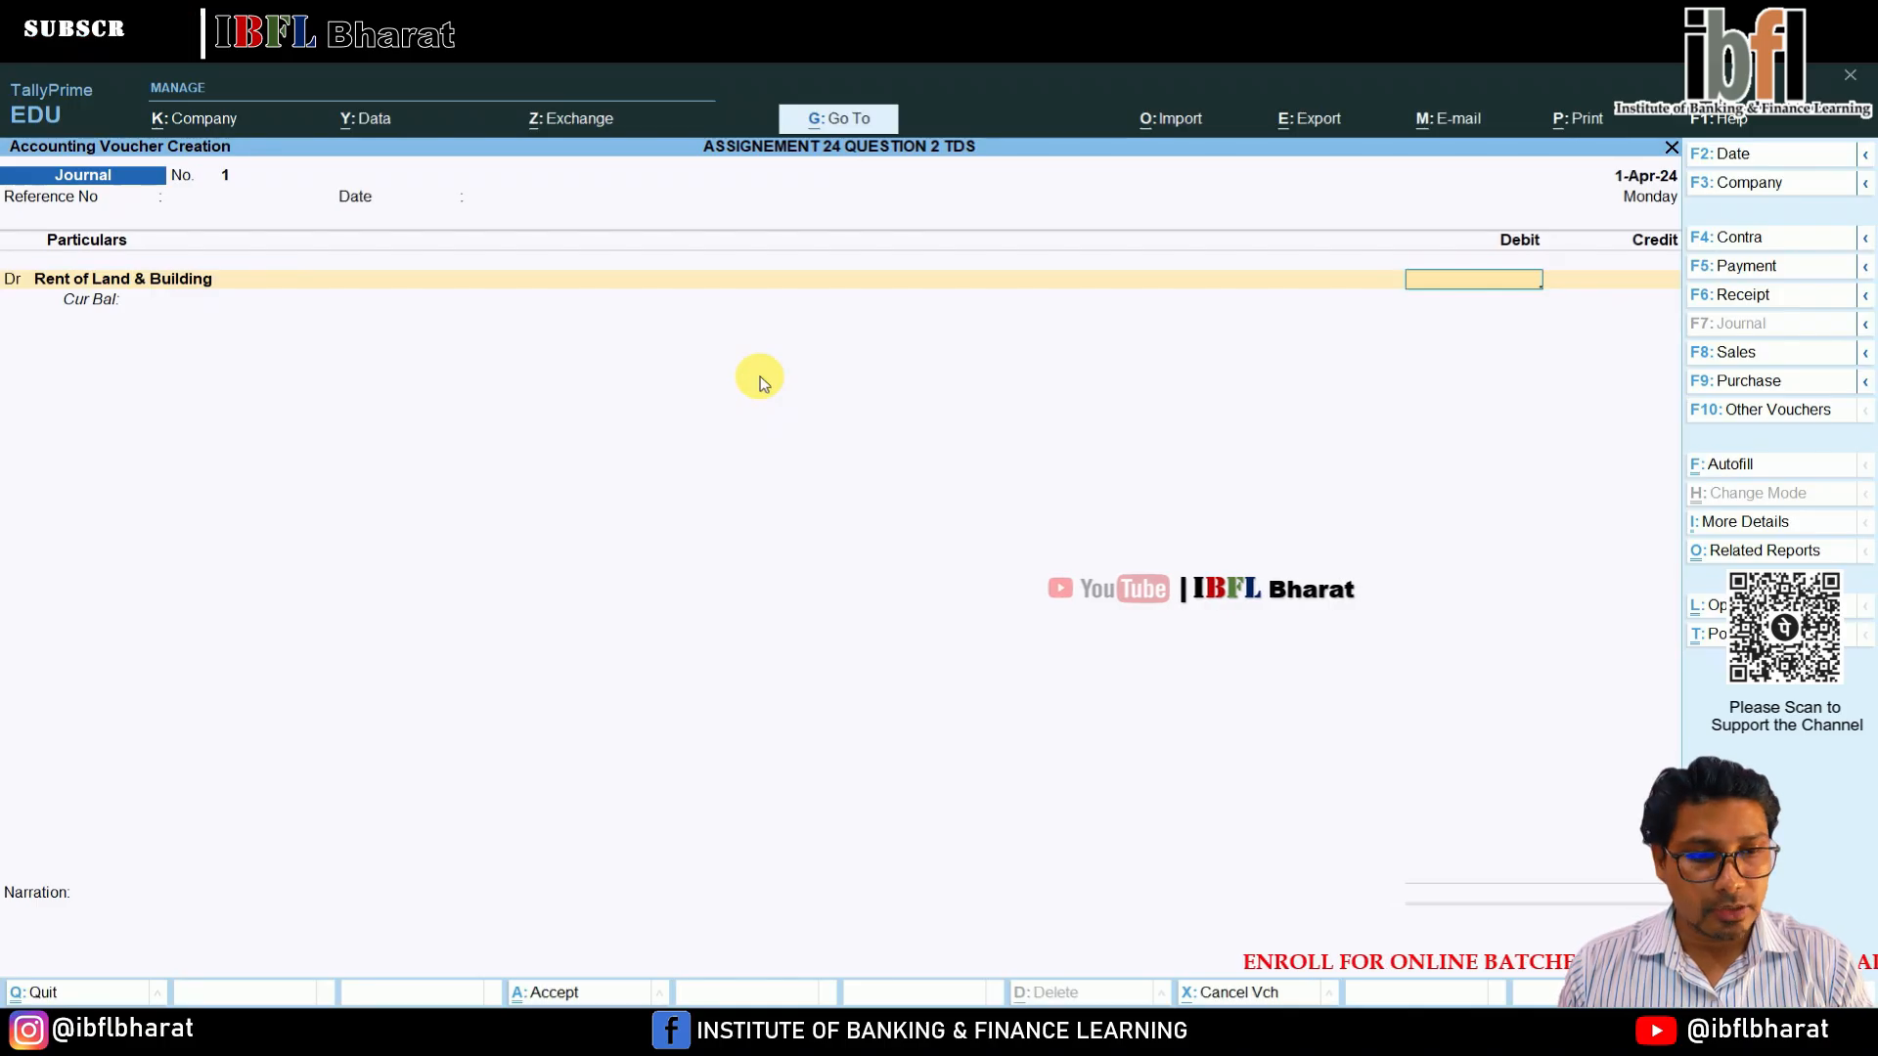
{"action": "type", "text": "200000"}
{"action": "key", "text": "Return"}
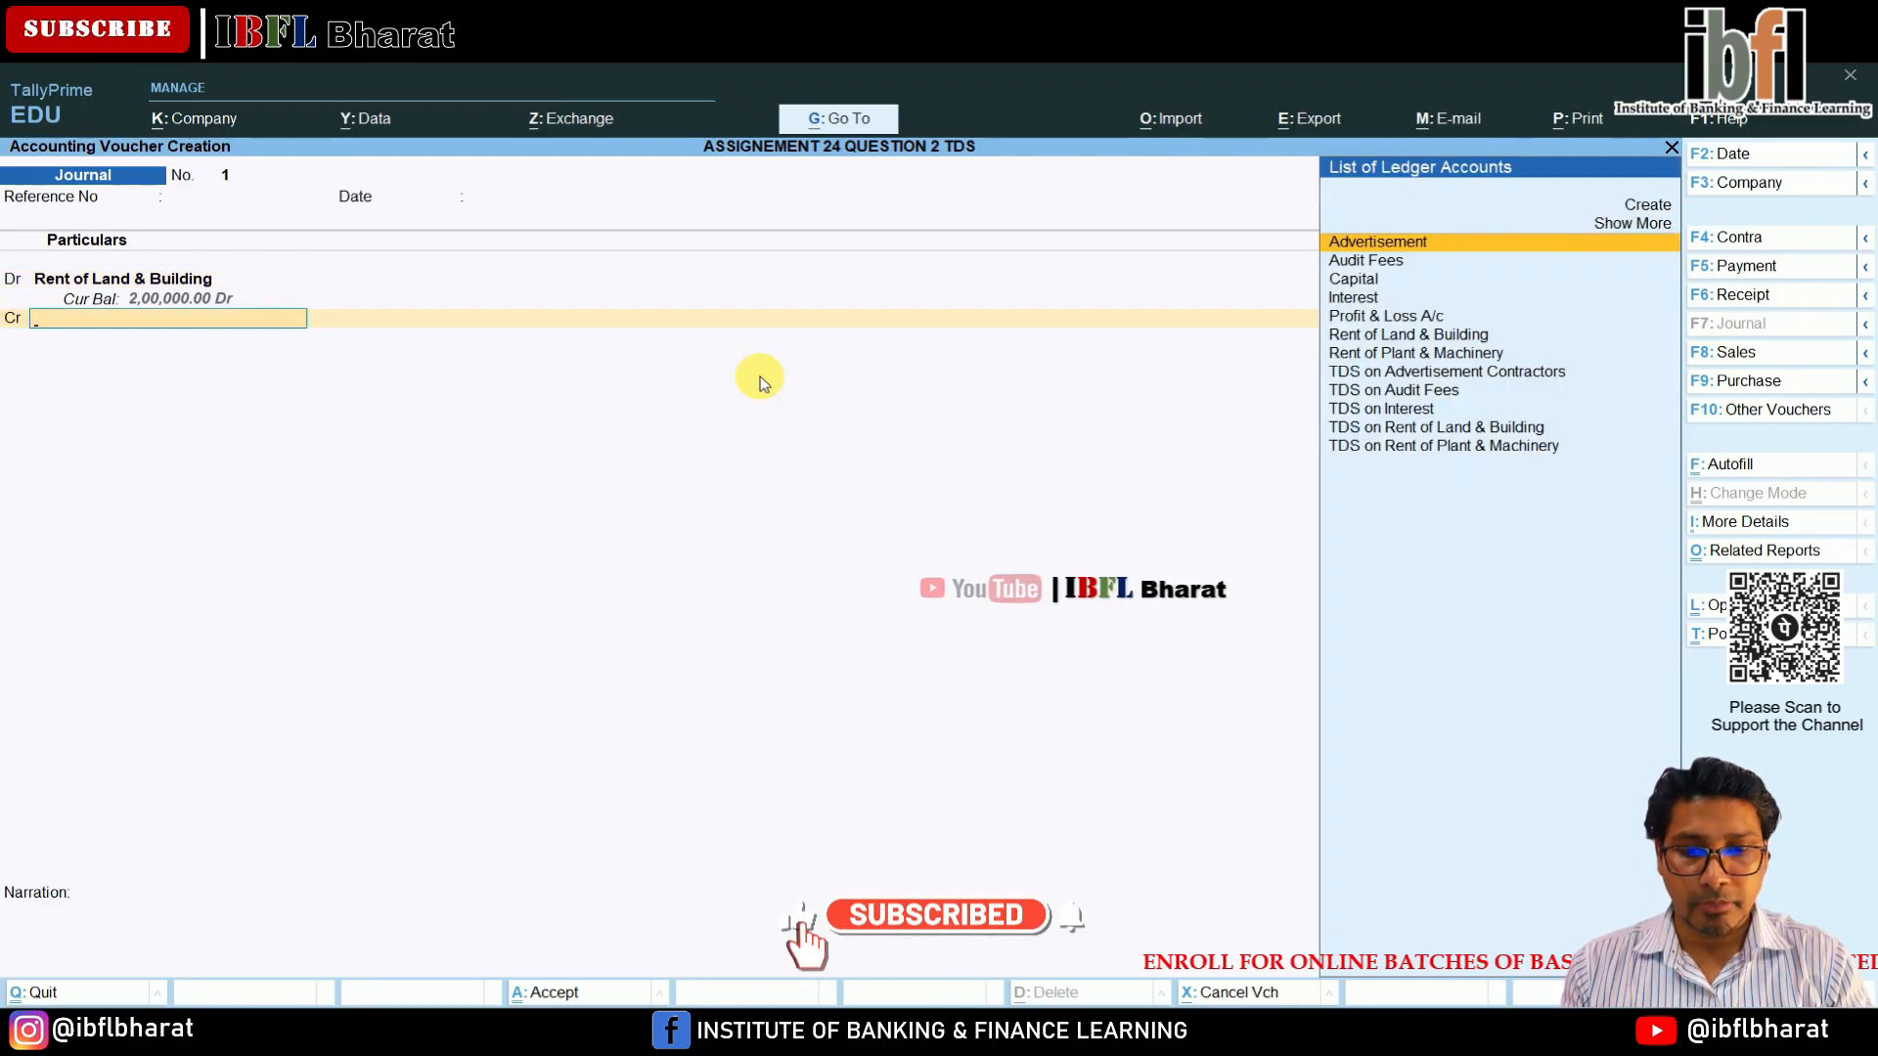
Create a new ledger for the journal's credit line, entering the landlord's name followed by (Landlord).
{"action": "type", "text": "M"}
{"action": "key", "text": "Up"}
{"action": "key", "text": "Up"}
{"action": "key", "text": "Up"}
{"action": "key", "text": "Up"}
{"action": "key", "text": "Up"}
{"action": "key", "text": "Up"}
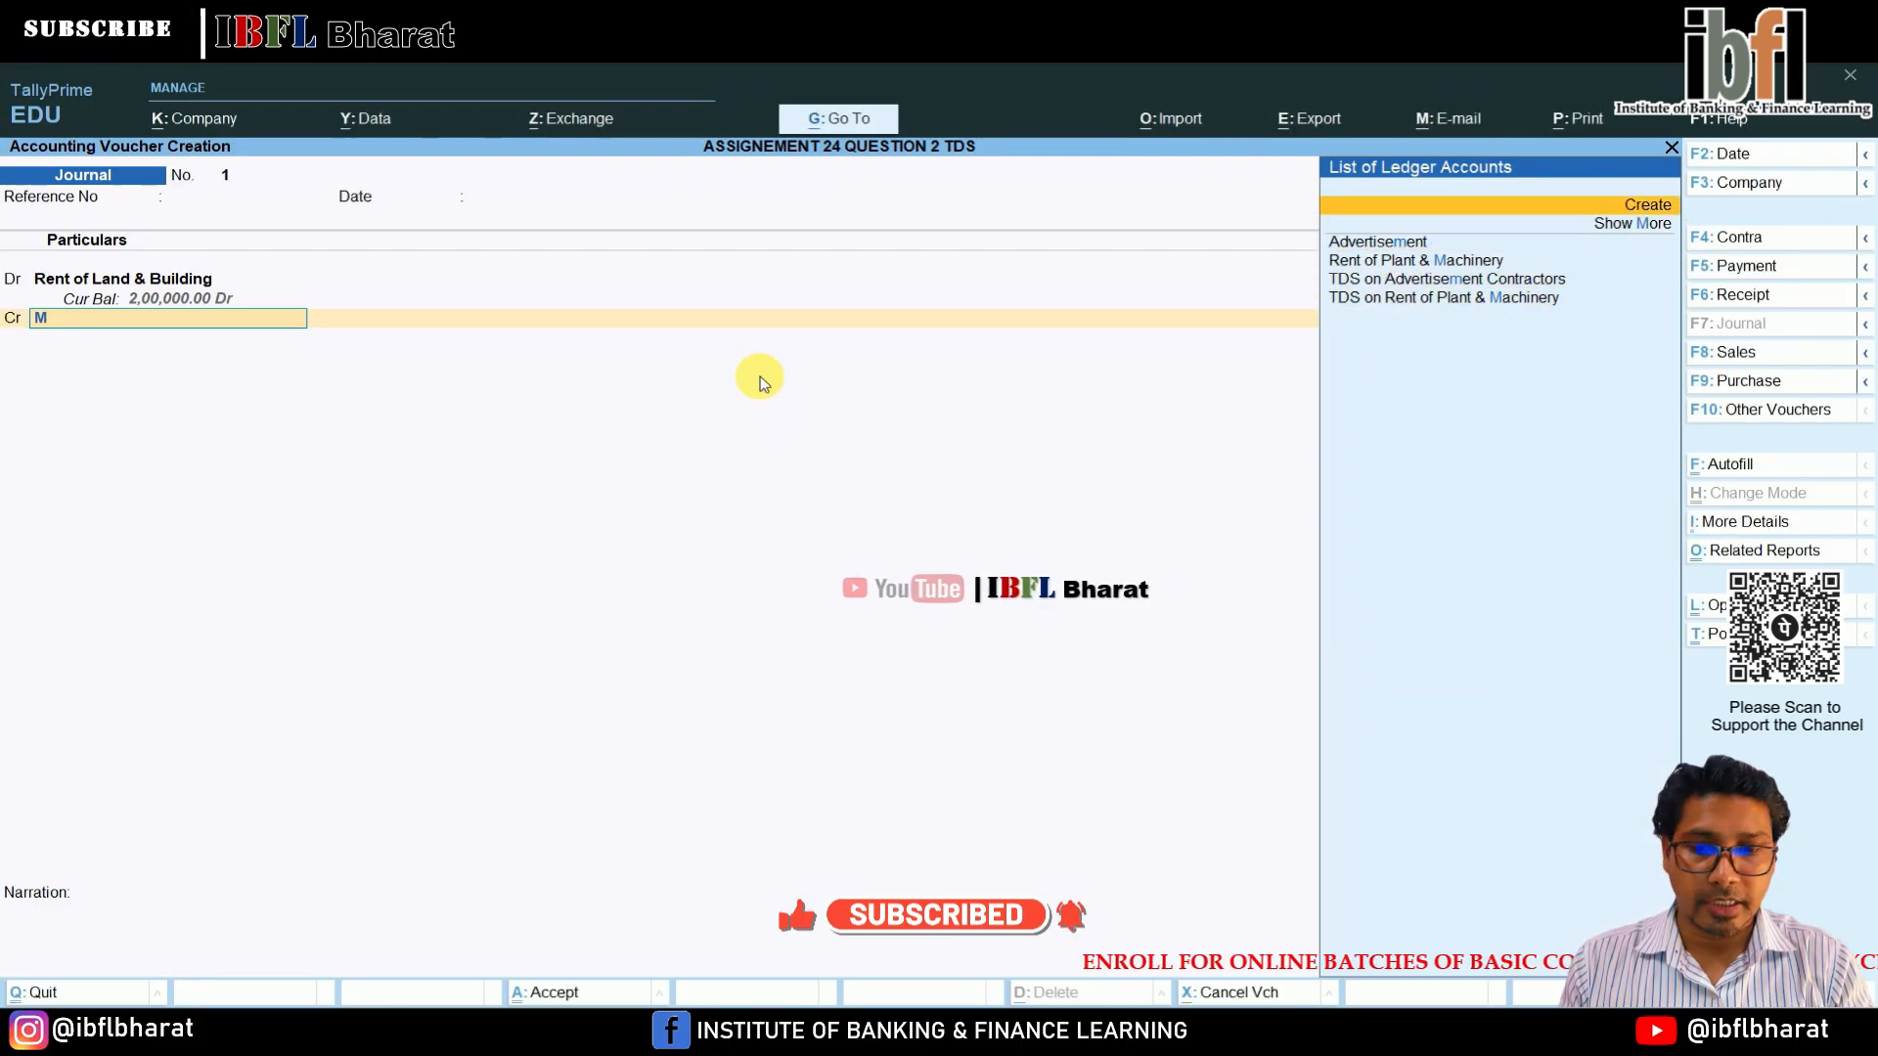
{"action": "key", "text": "Return"}
{"action": "type", "text": "r Mohan"}
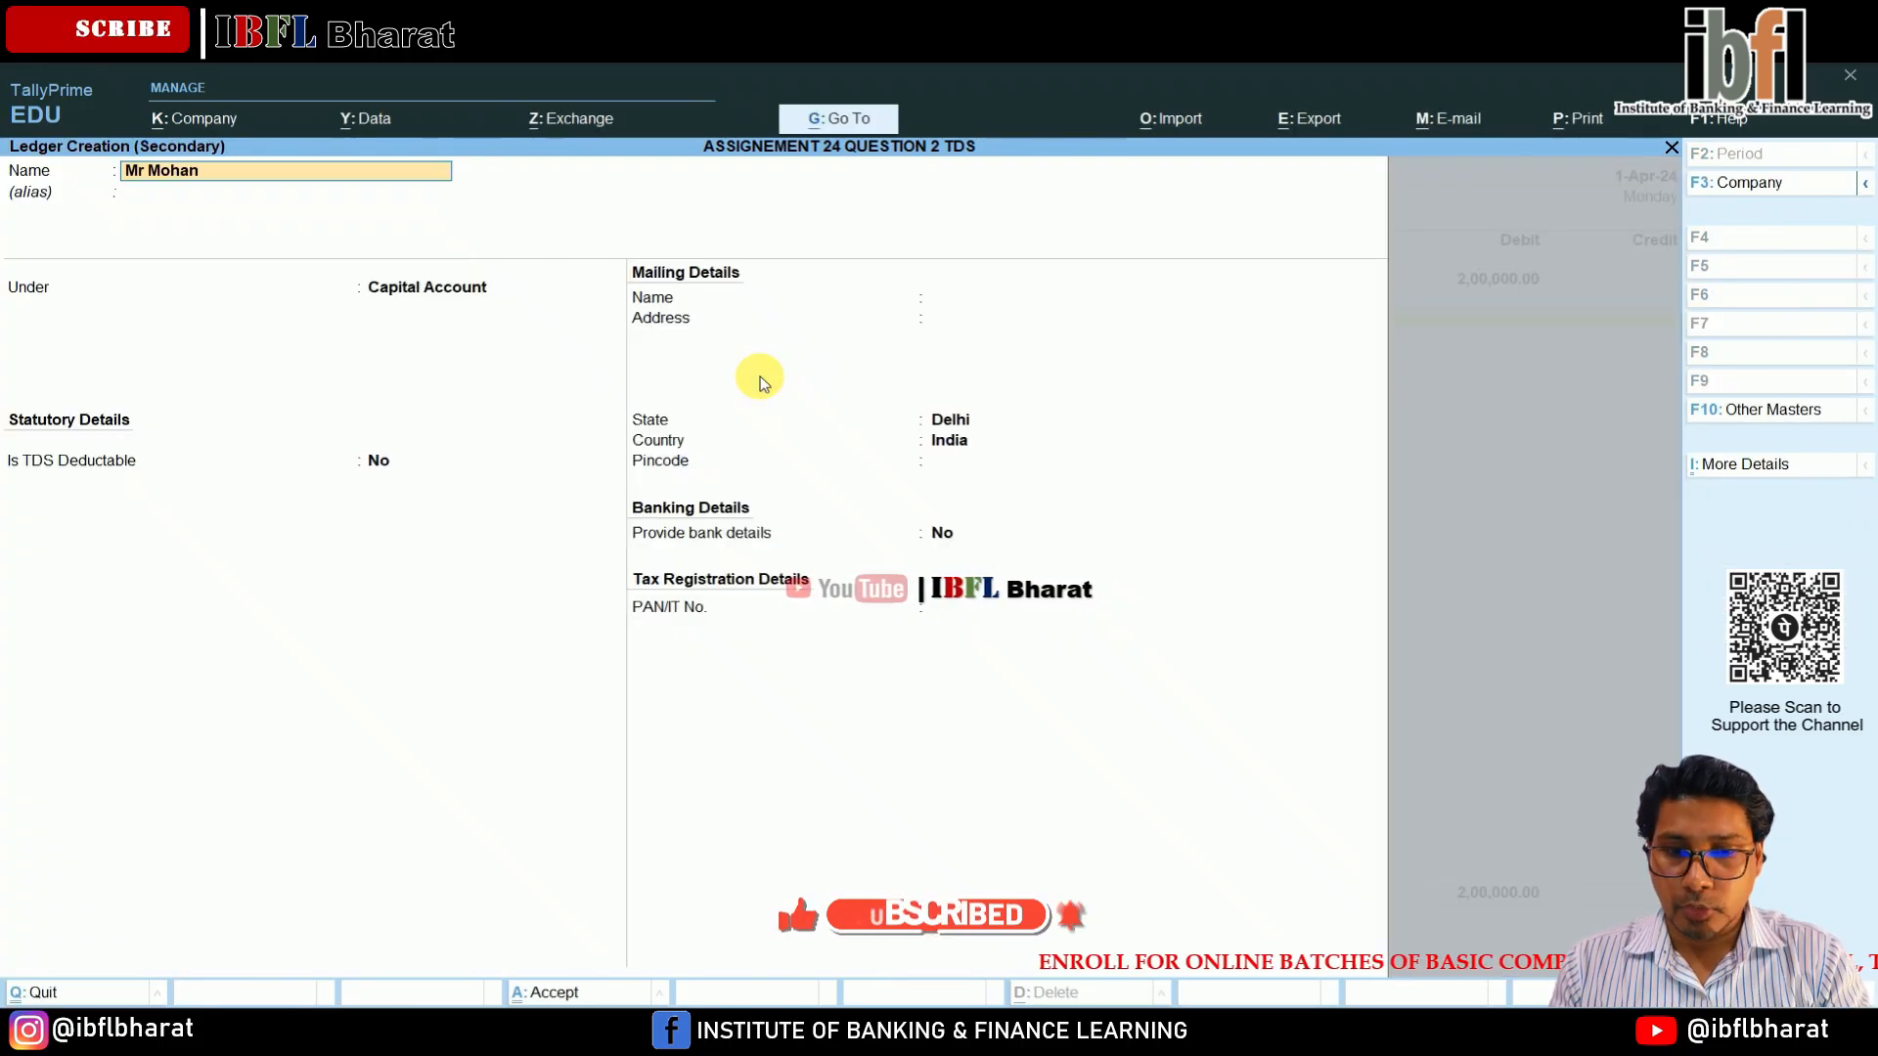
{"action": "type", "text": " ()"}
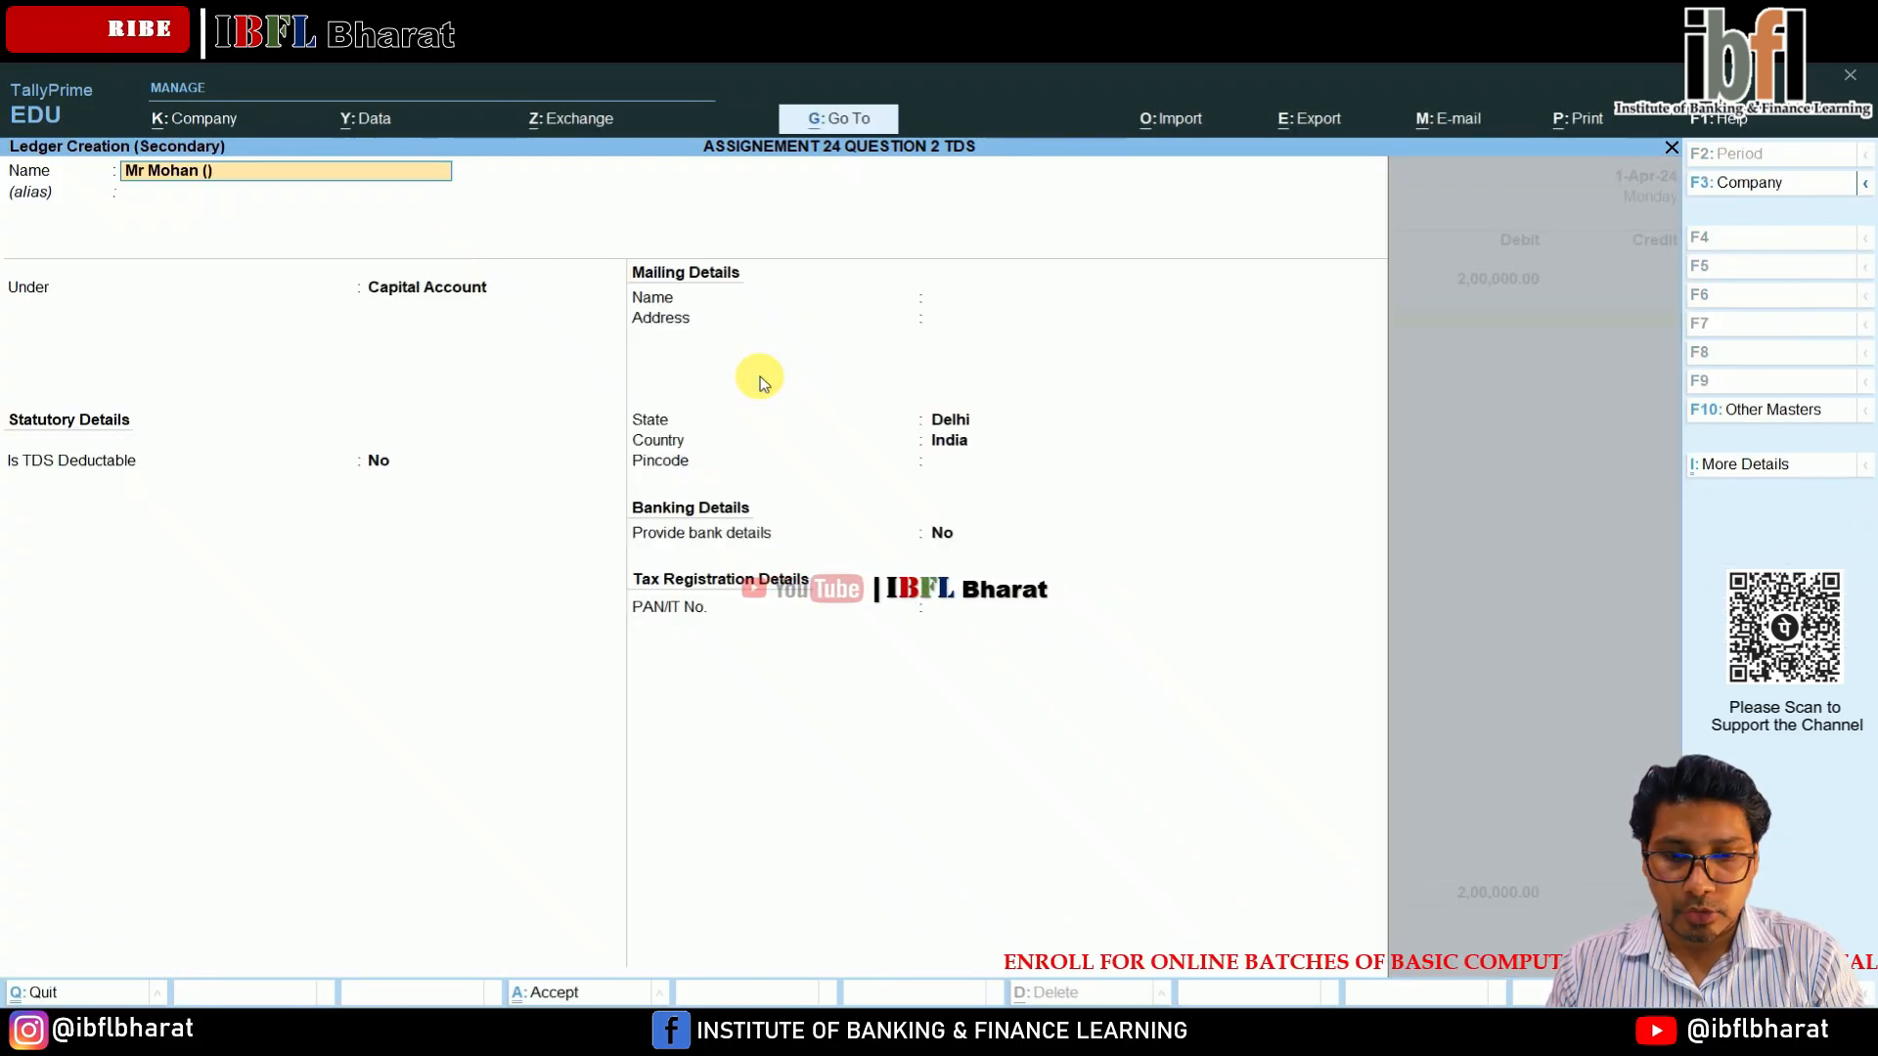
{"action": "type", "text": "Landlord"}
Place the landlord's ledger under Sundry Creditors, keeping bill-by-bill balances on and the credit period and limit blank.
{"action": "key", "text": "Return"}
{"action": "key", "text": "Return"}
{"action": "type", "text": "Cred"}
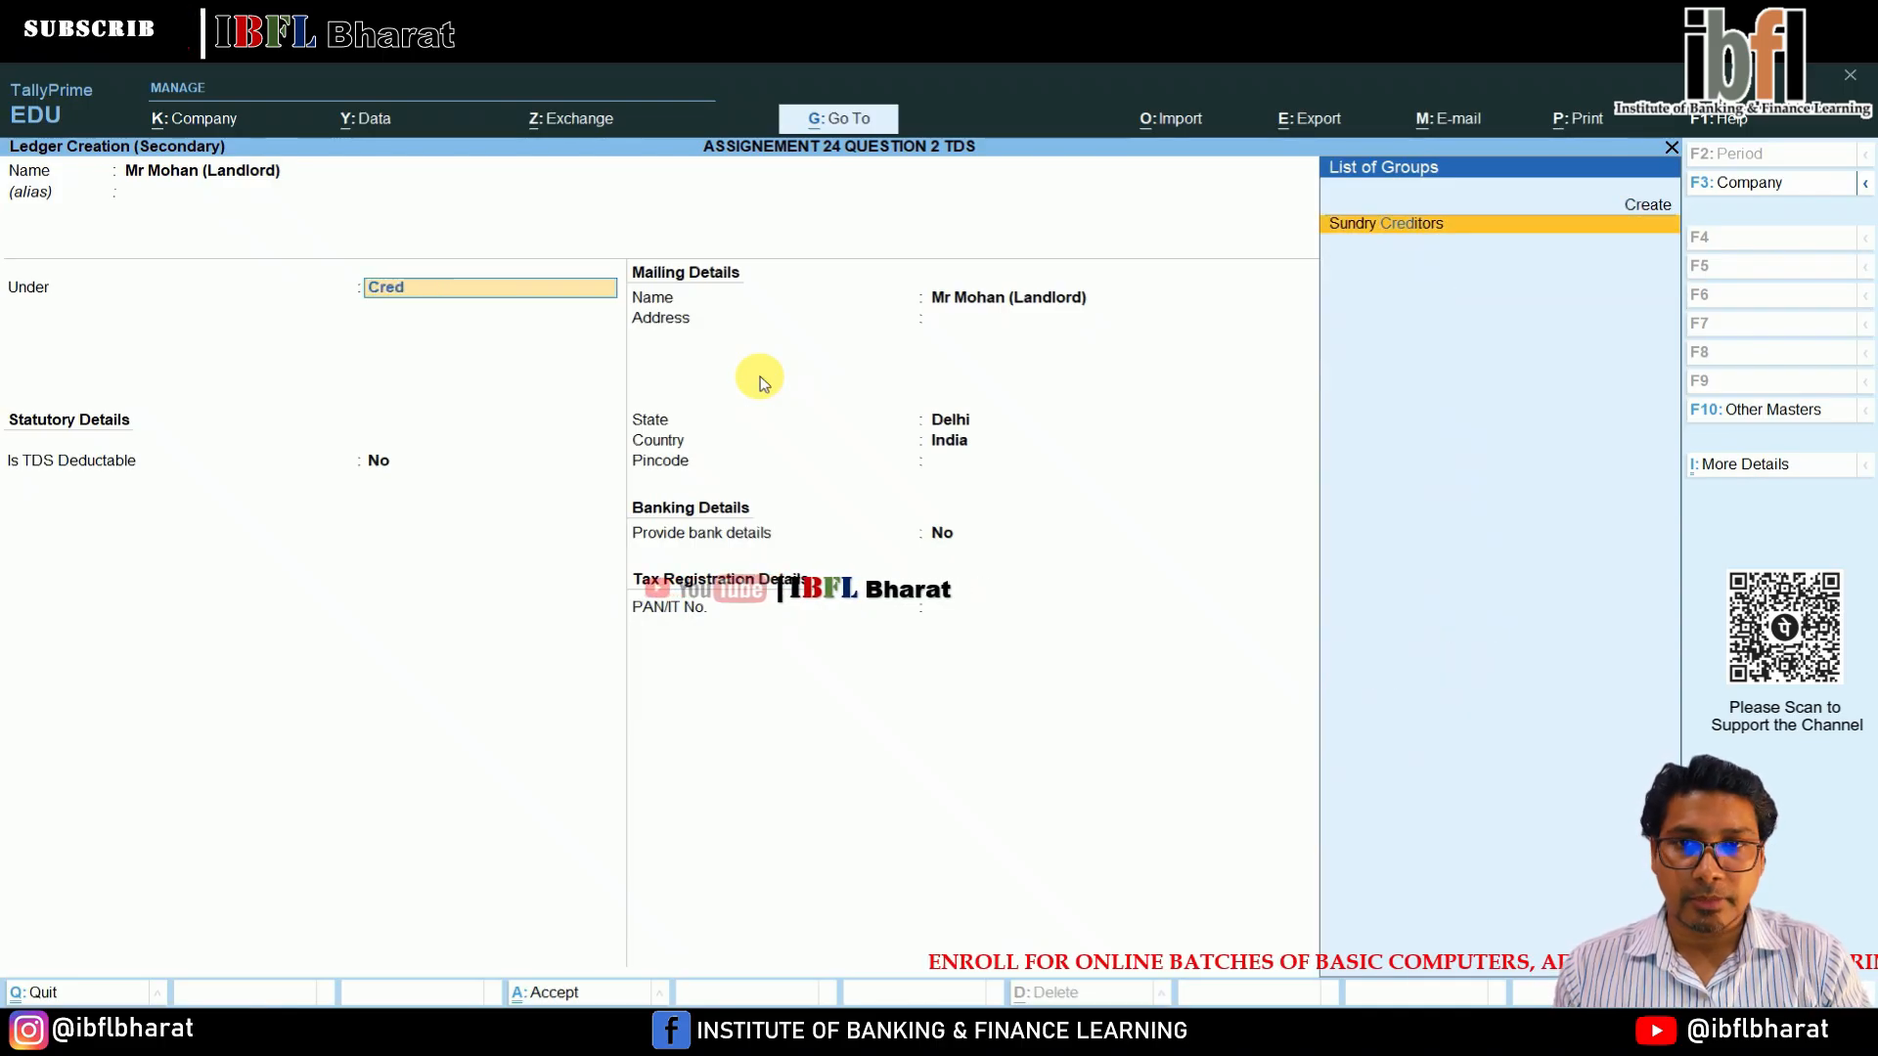
{"action": "key", "text": "Return"}
{"action": "key", "text": "Return"}
{"action": "key", "text": "Return"}
{"action": "key", "text": "Return"}
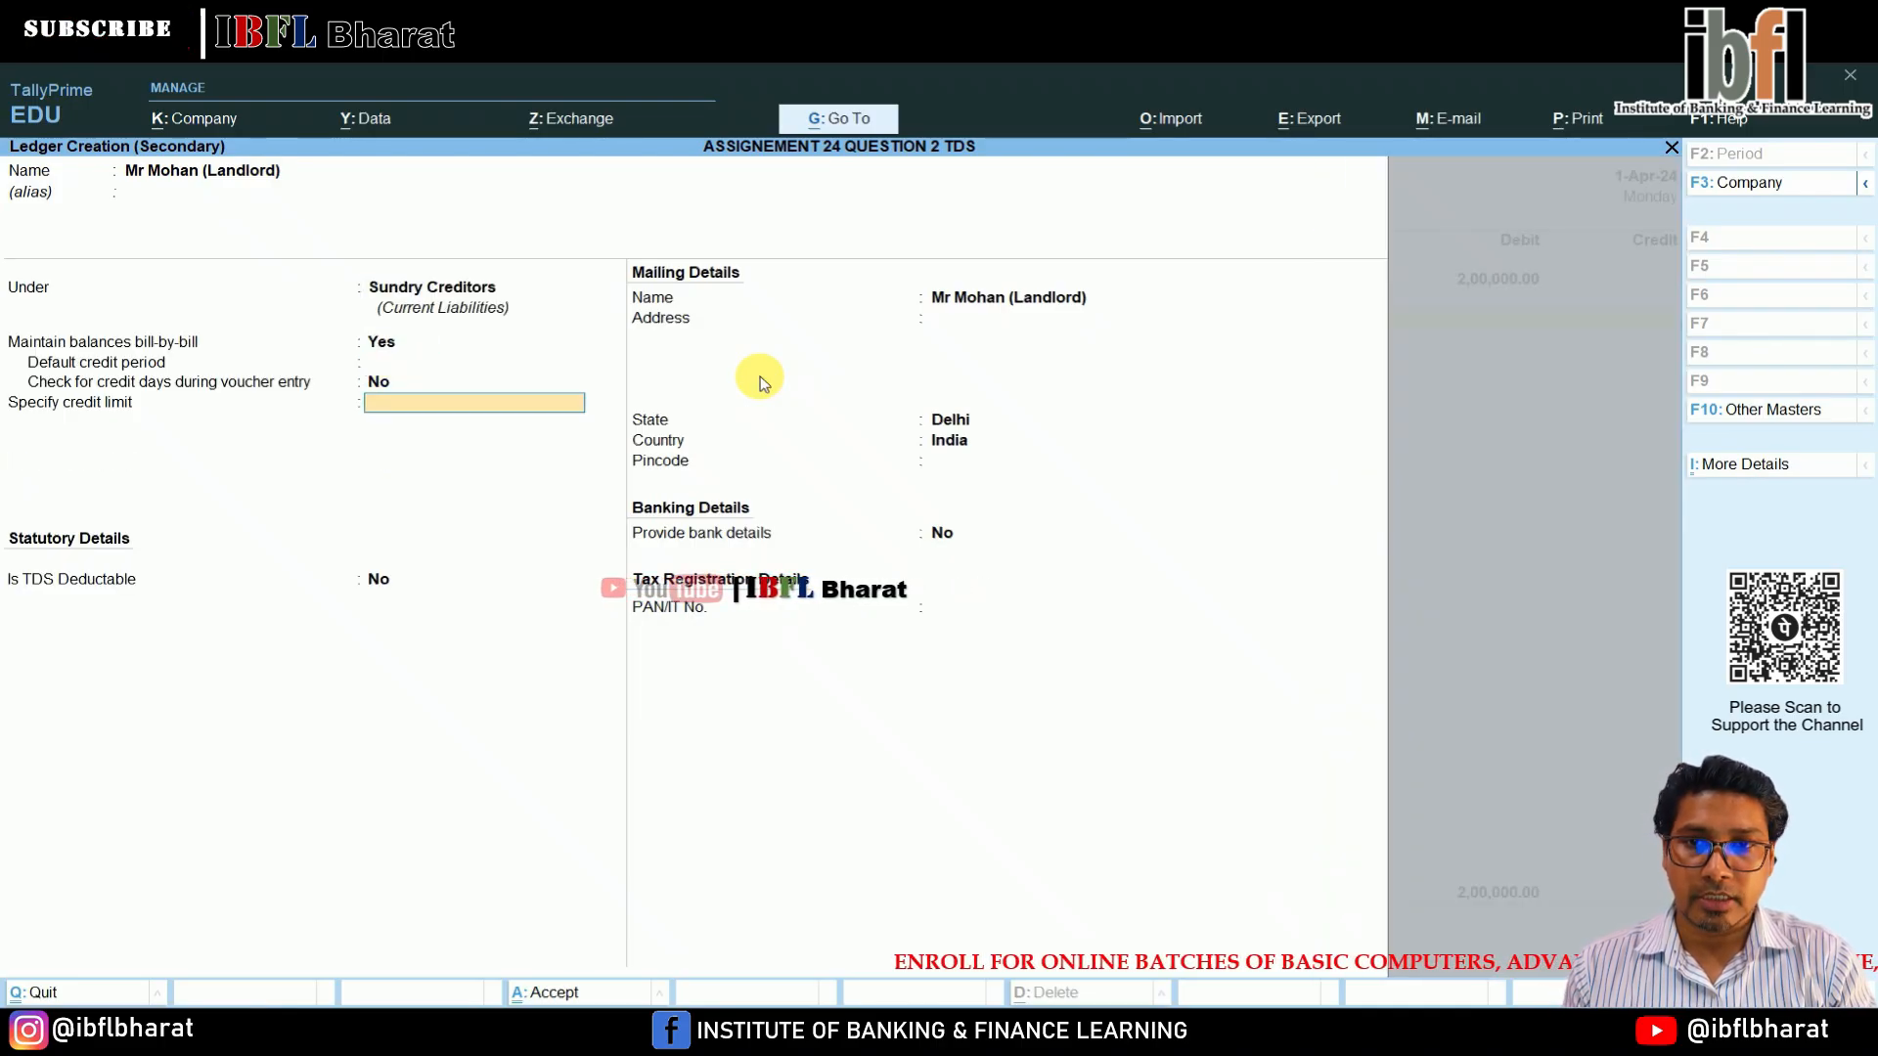
{"action": "key", "text": "Return"}
Make the landlord's ledger TDS deductable with deductee type Individual/HUF - Resident and TDS deducted in the same voucher.
{"action": "type", "text": "y"}
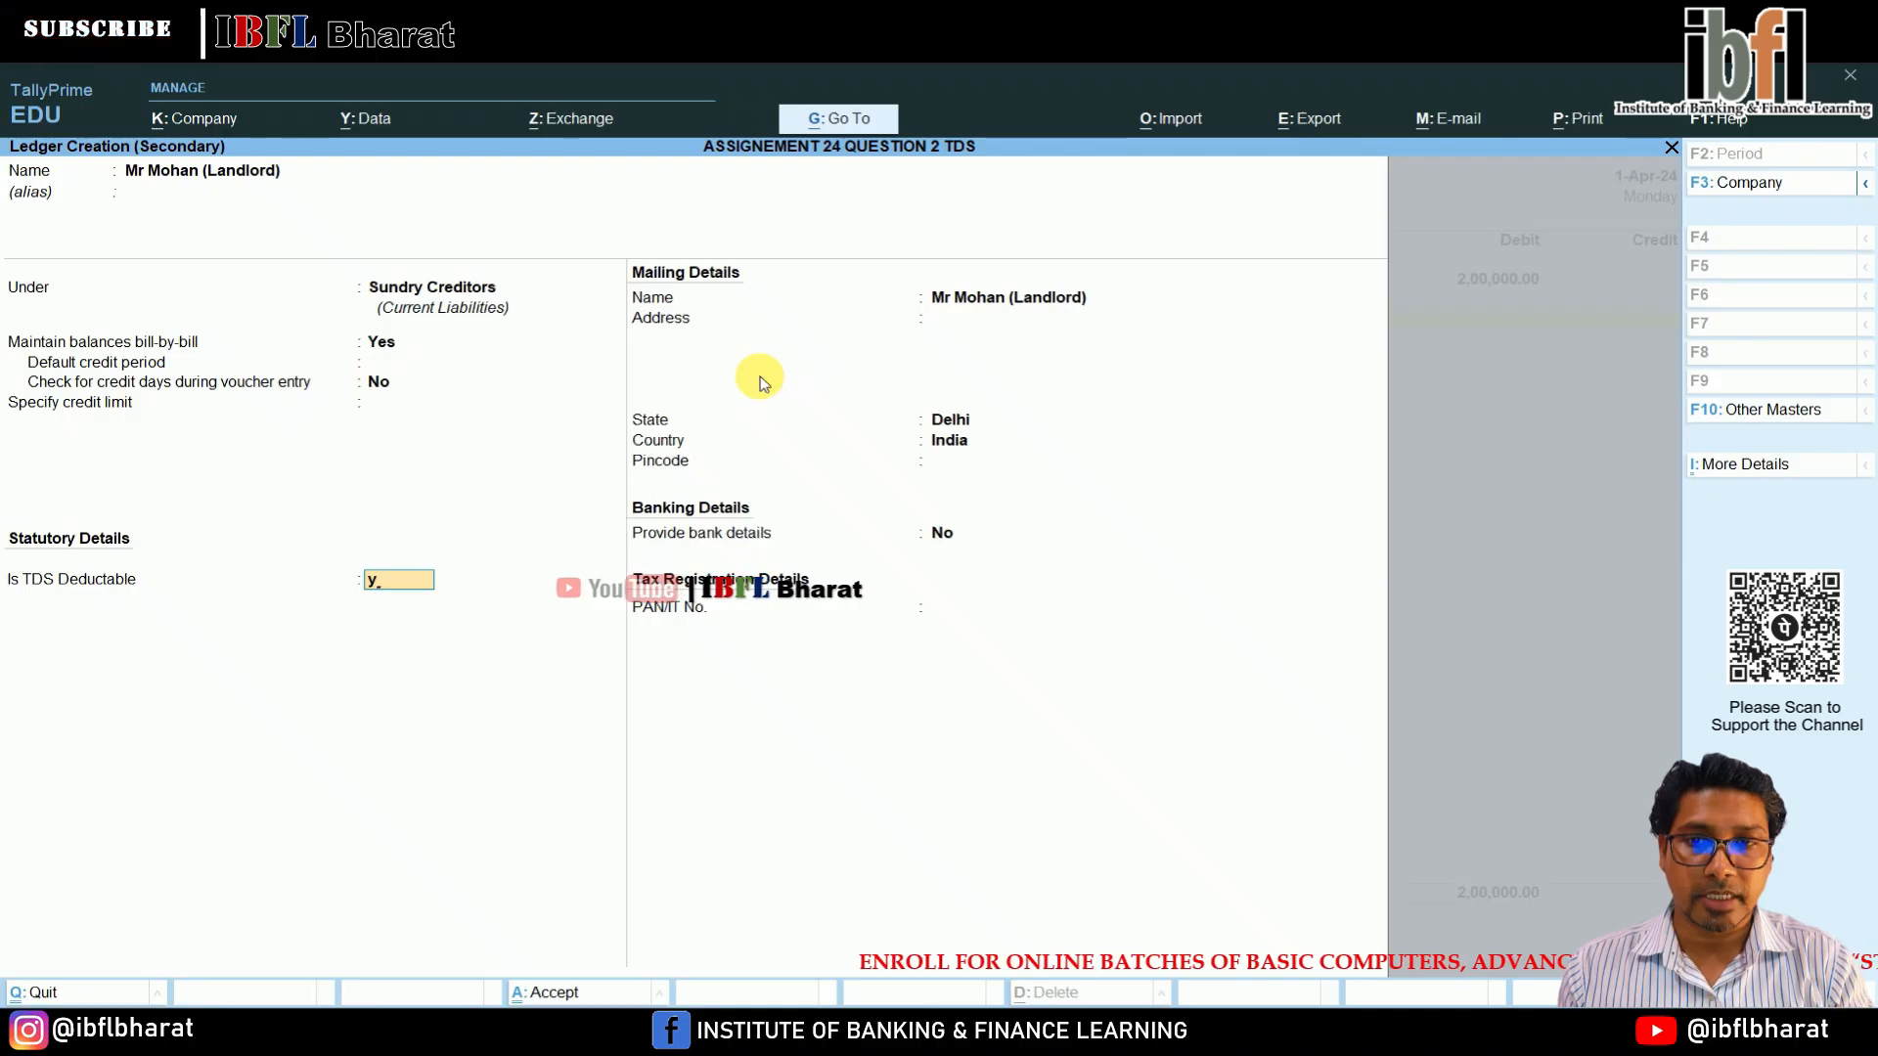
{"action": "key", "text": "Return"}
{"action": "key", "text": "Down"}
{"action": "key", "text": "Down"}
{"action": "key", "text": "Down"}
{"action": "key", "text": "Down"}
{"action": "key", "text": "Down"}
{"action": "key", "text": "Down"}
{"action": "key", "text": "Down"}
{"action": "key", "text": "Down"}
{"action": "key", "text": "Down"}
{"action": "key", "text": "Down"}
{"action": "key", "text": "Down"}
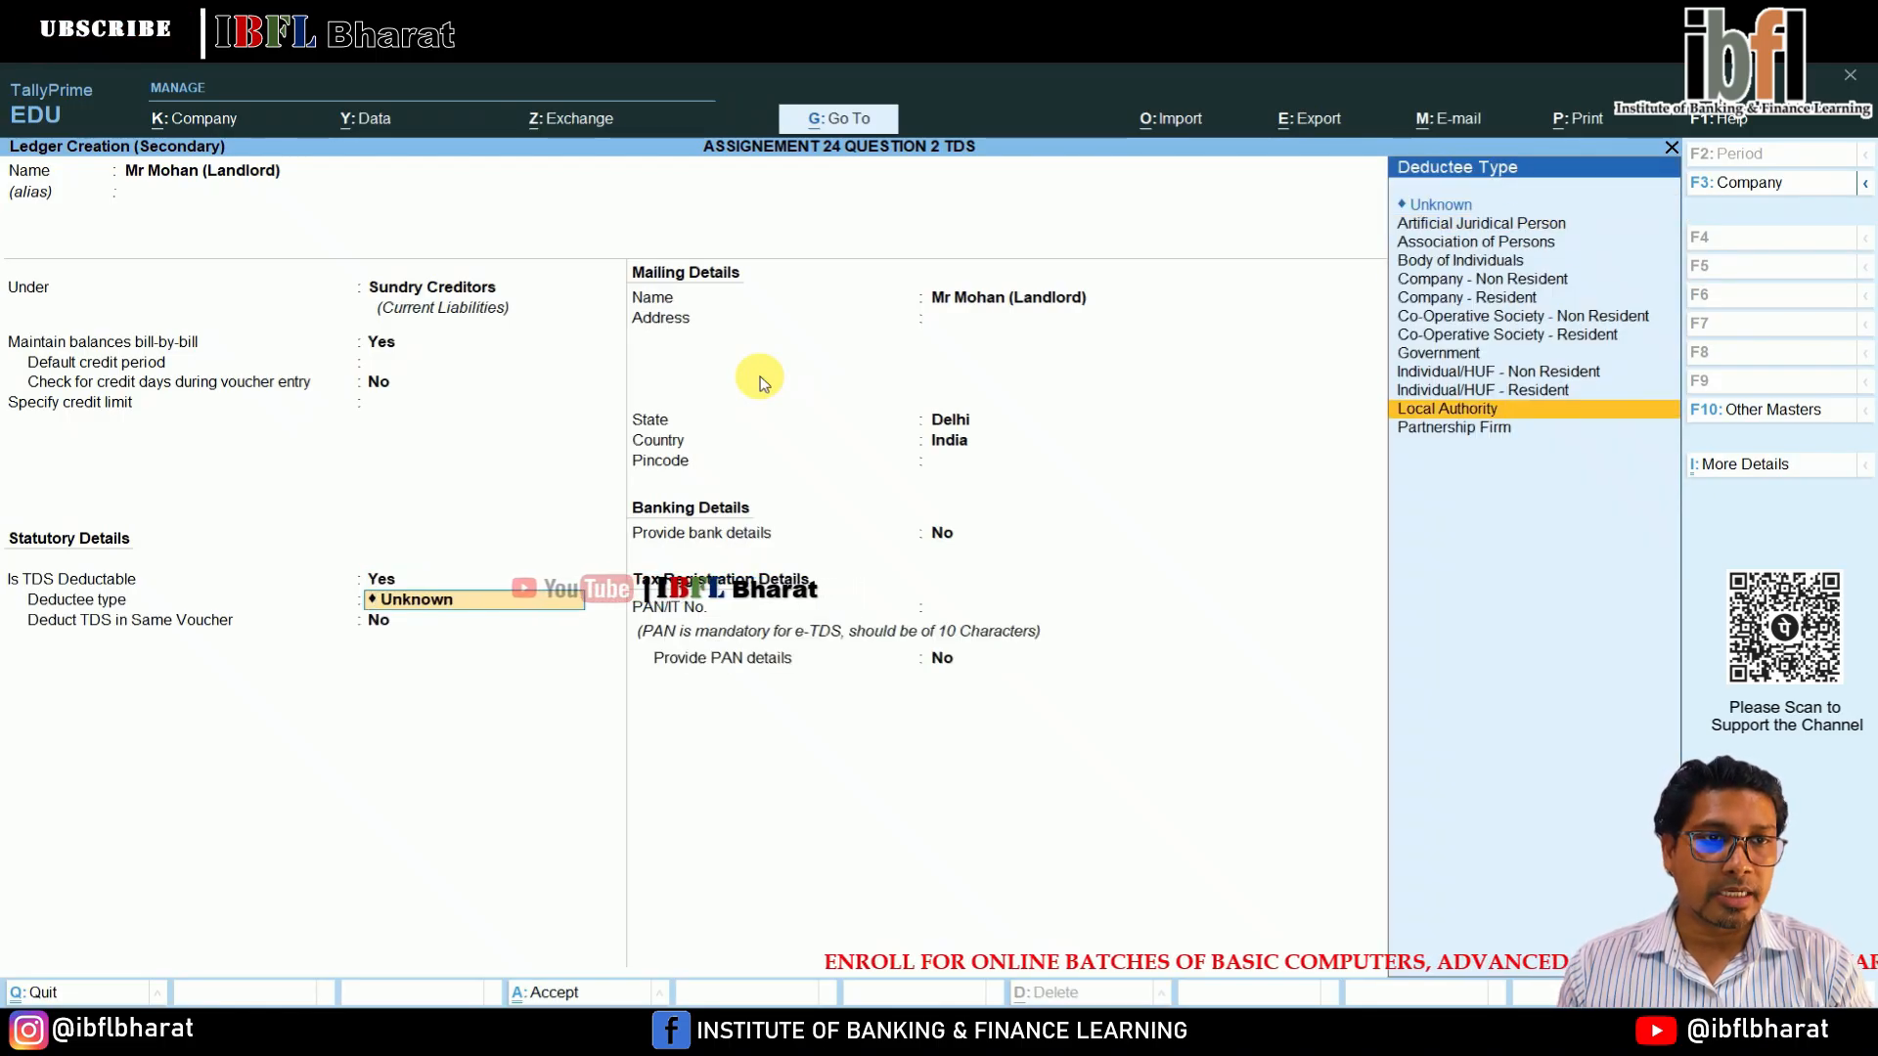
{"action": "key", "text": "Up"}
{"action": "key", "text": "Return"}
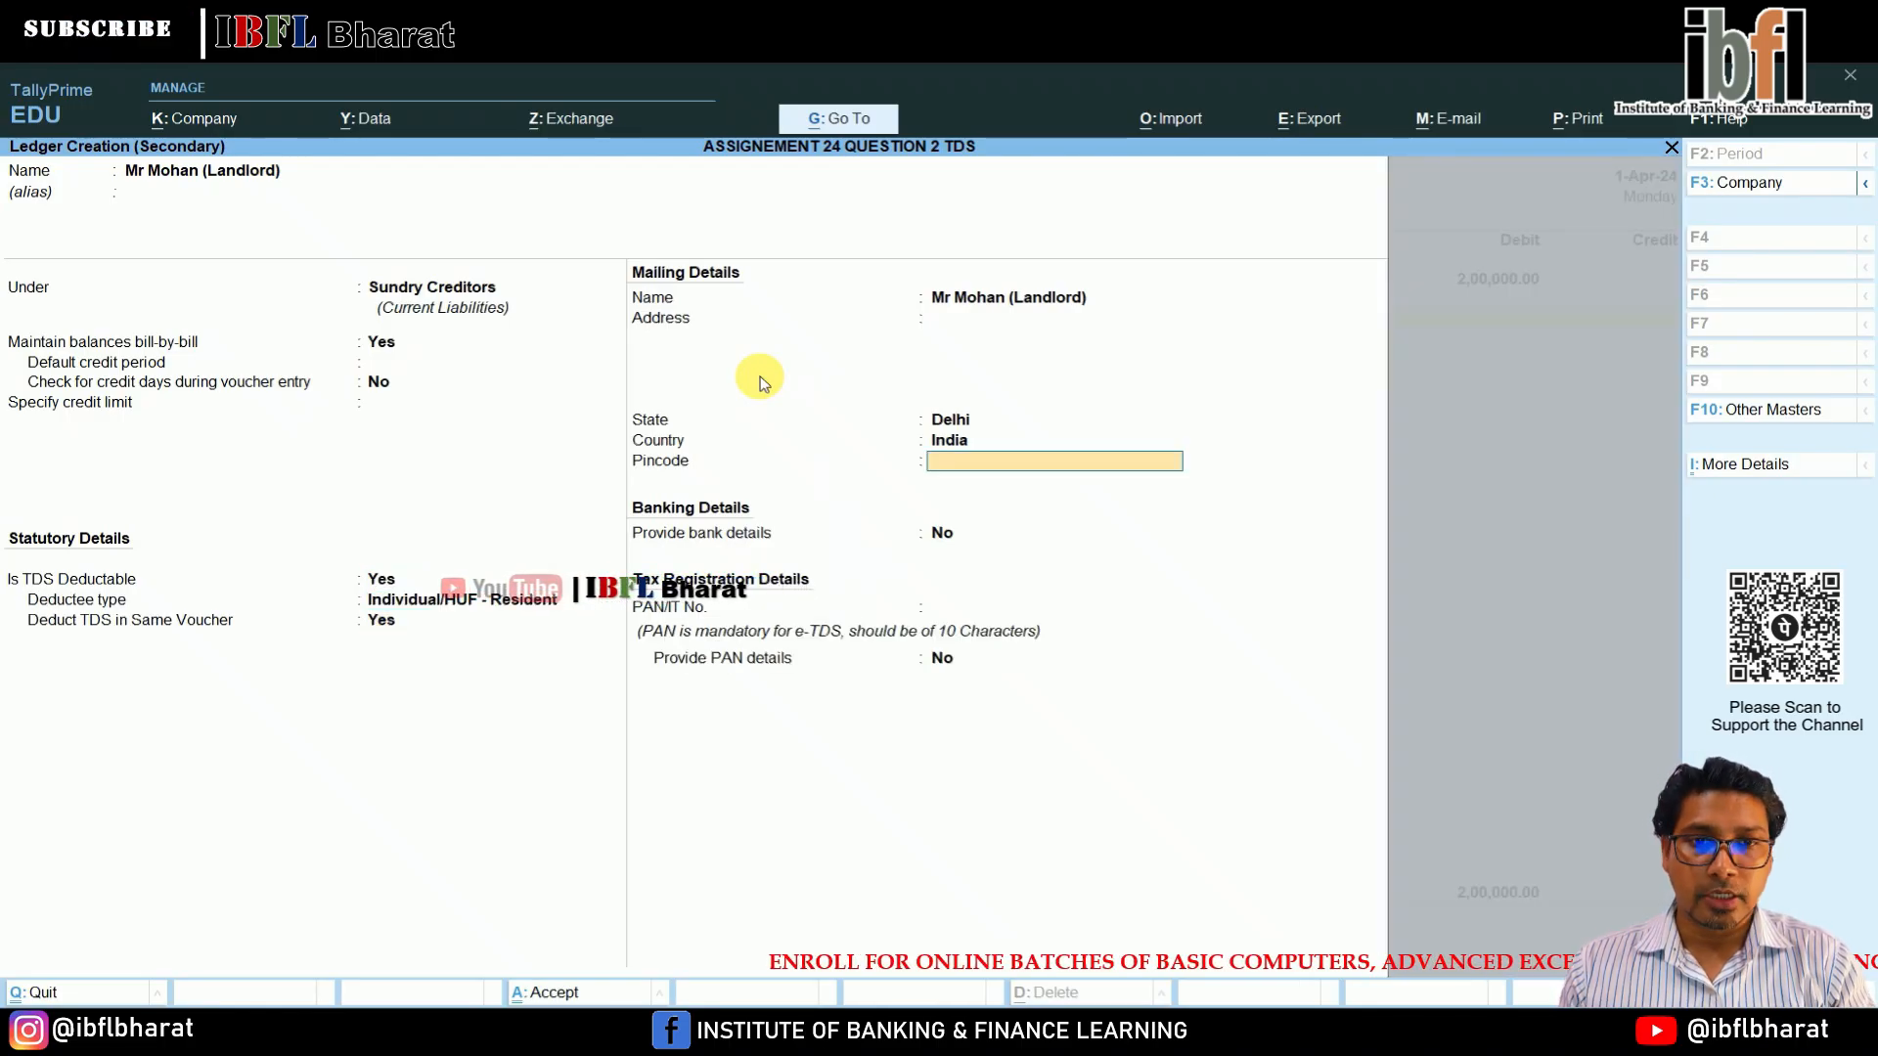
Enter the landlord's PAN, leave the pincode blank and PAN details at No, and save the ledger.
{"action": "key", "text": "Return"}
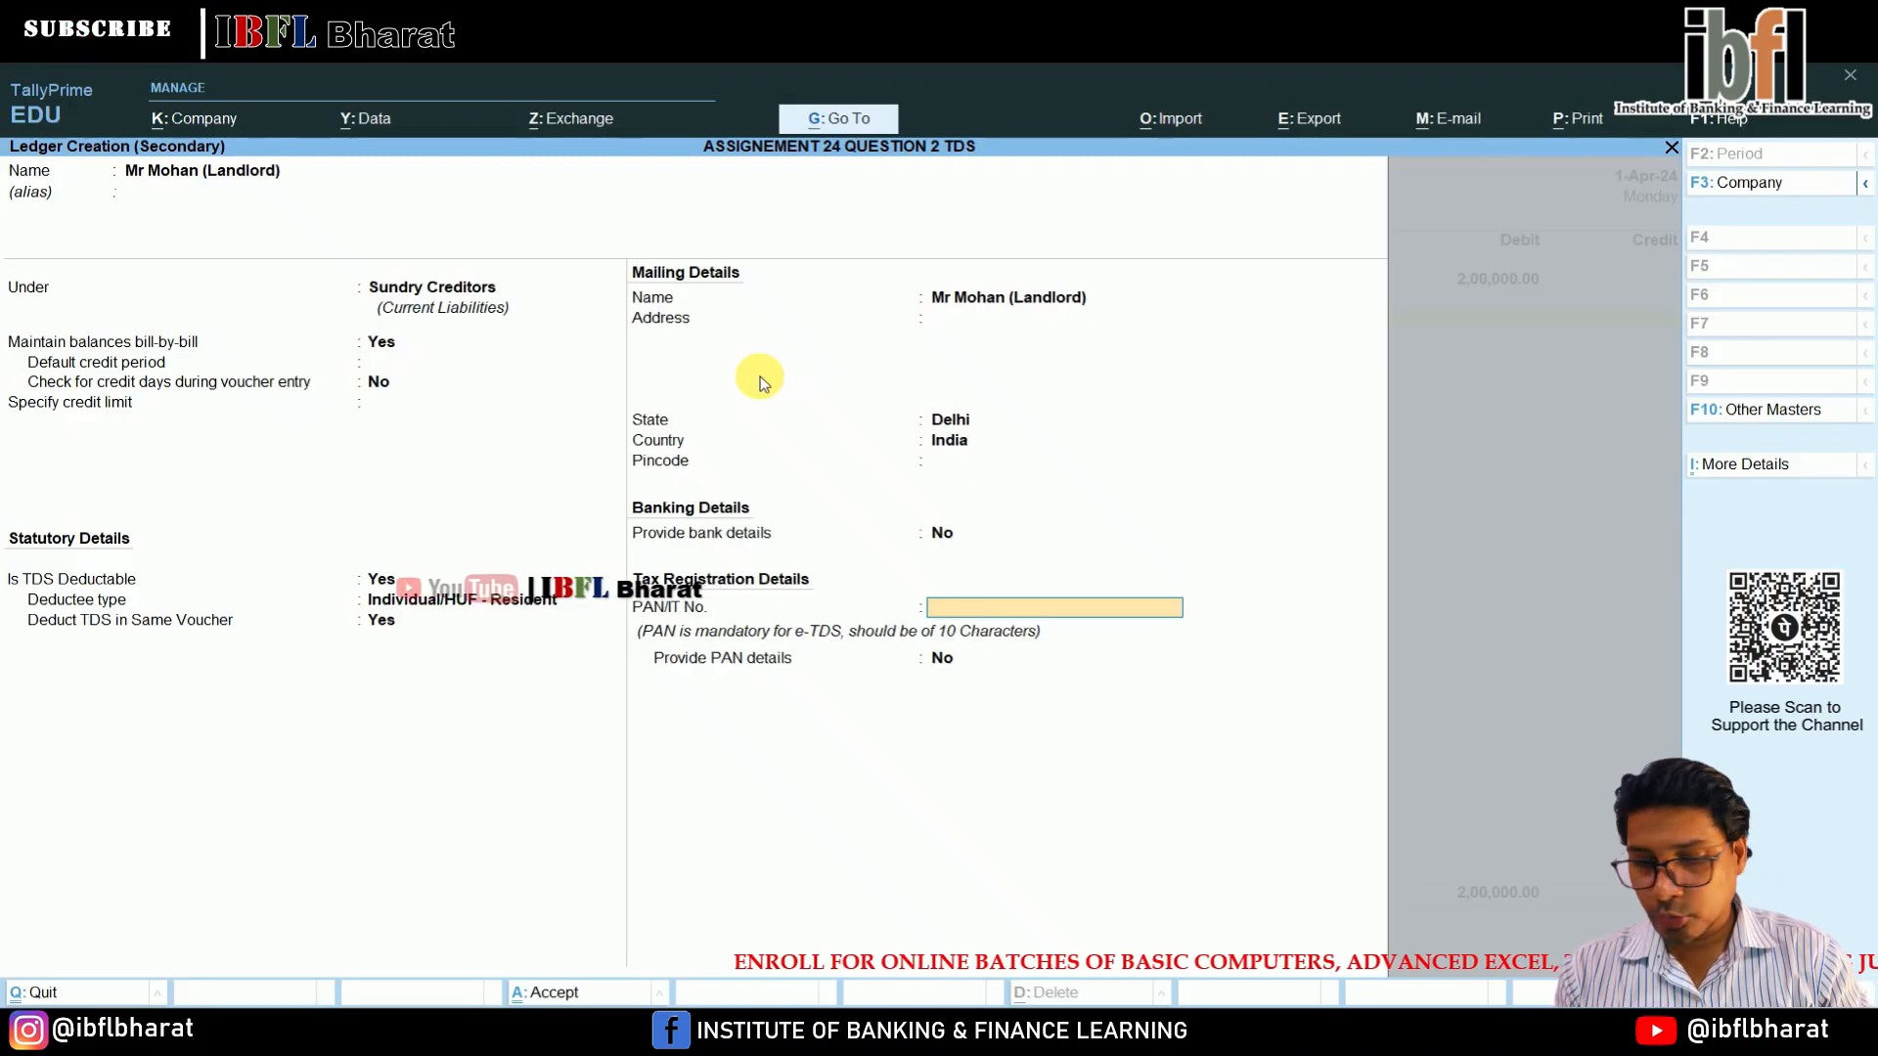
{"action": "type", "text": "AAA"}
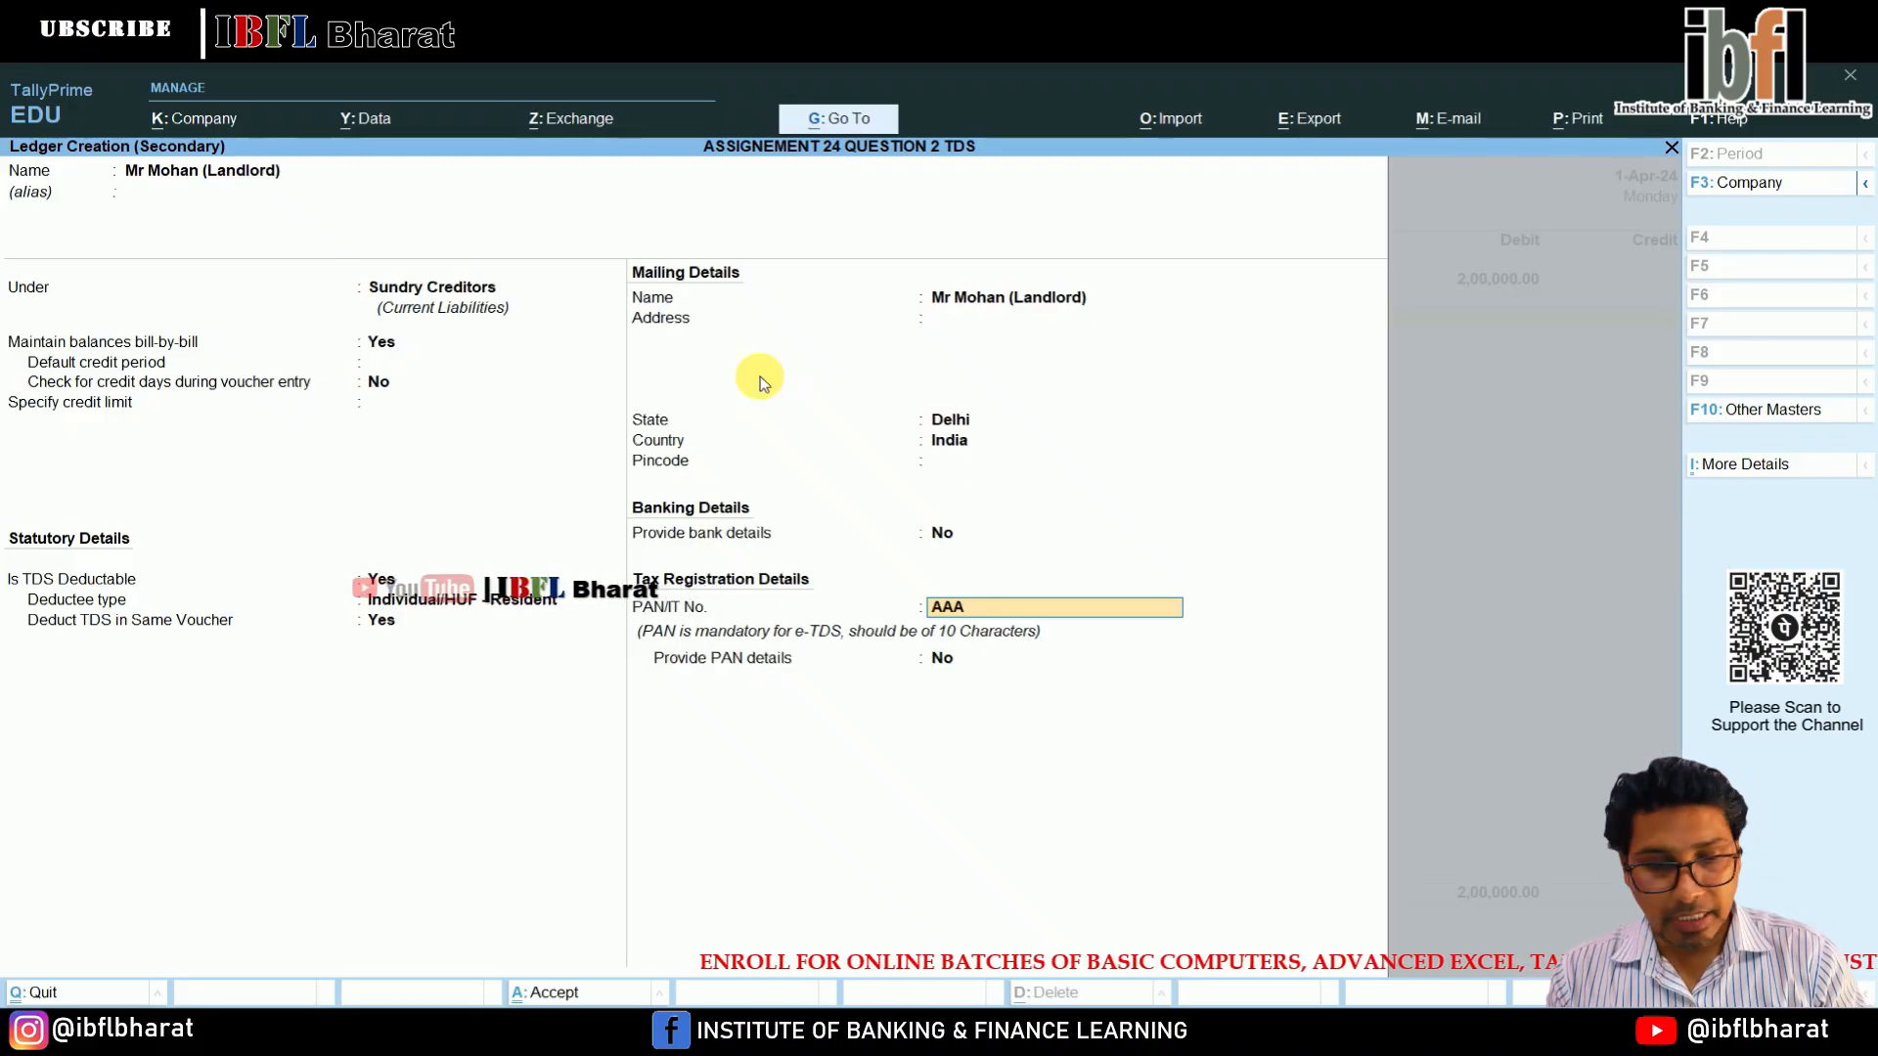
{"action": "type", "text": "PM124"}
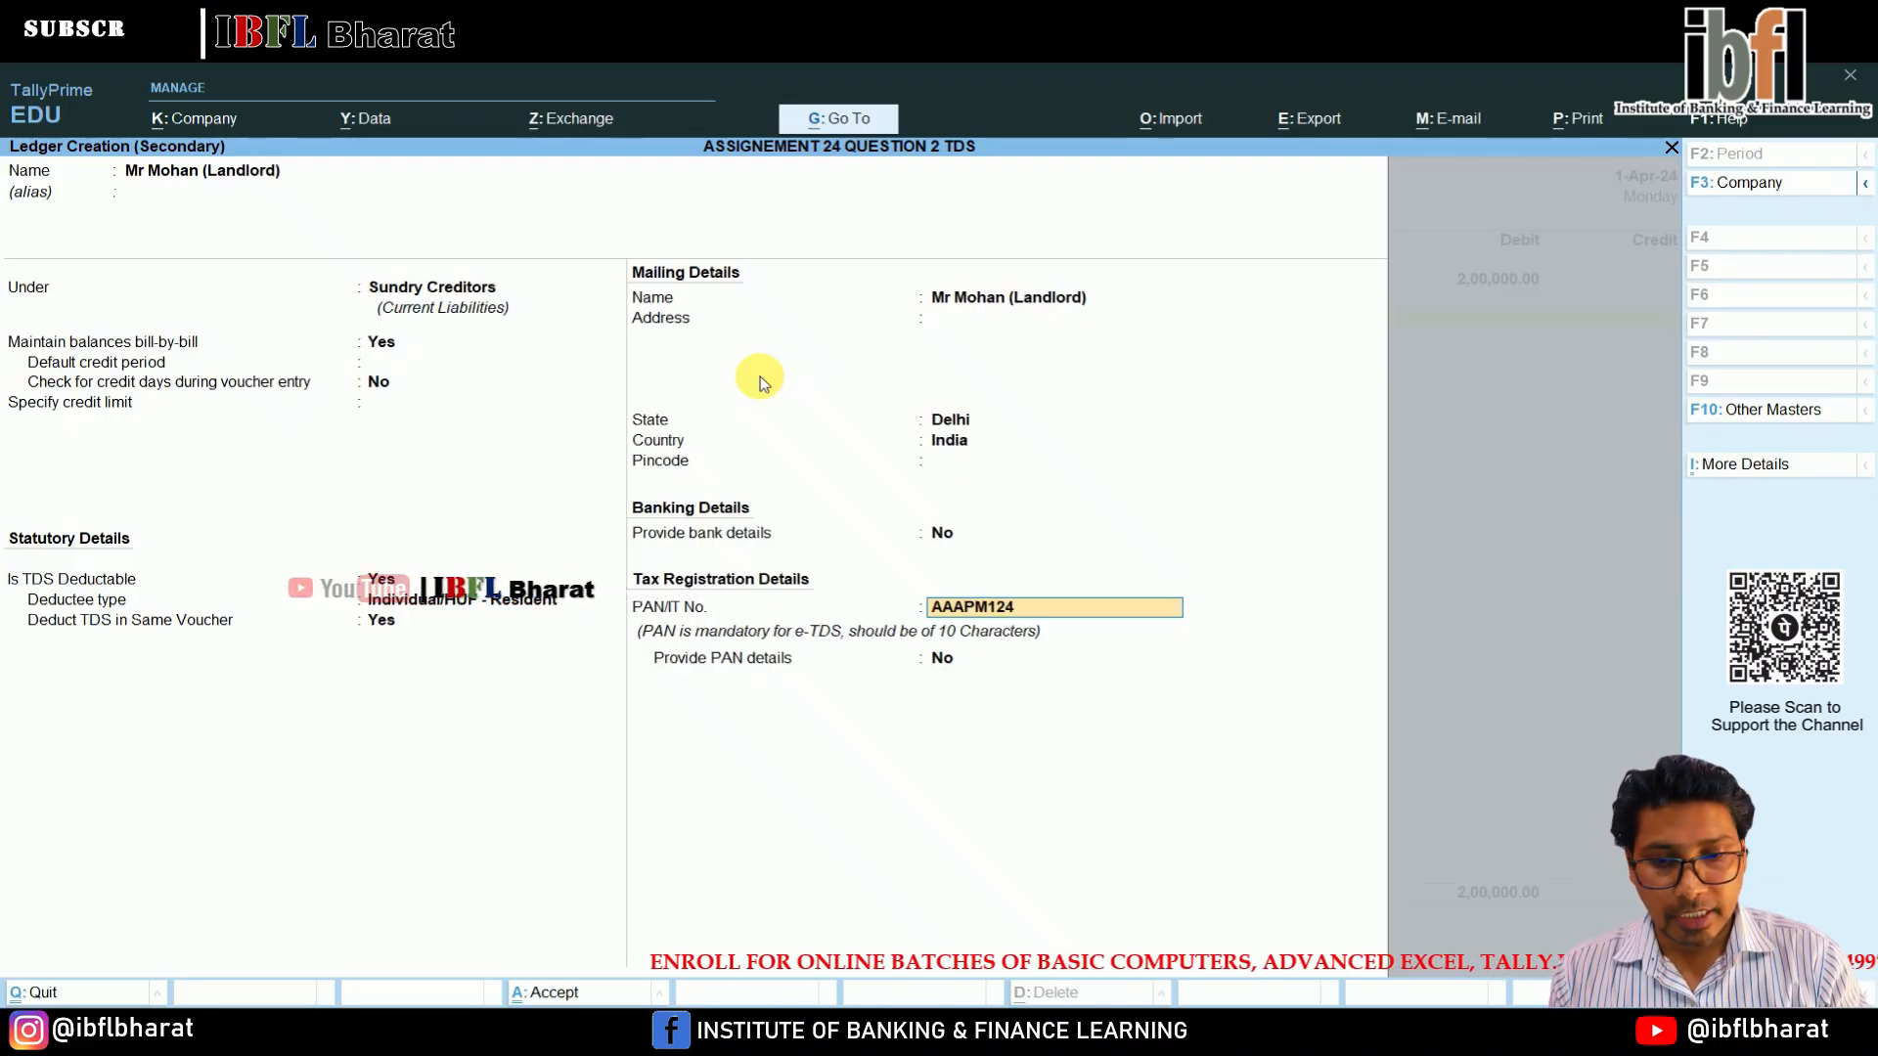
{"action": "type", "text": "8R"}
{"action": "key", "text": "Return"}
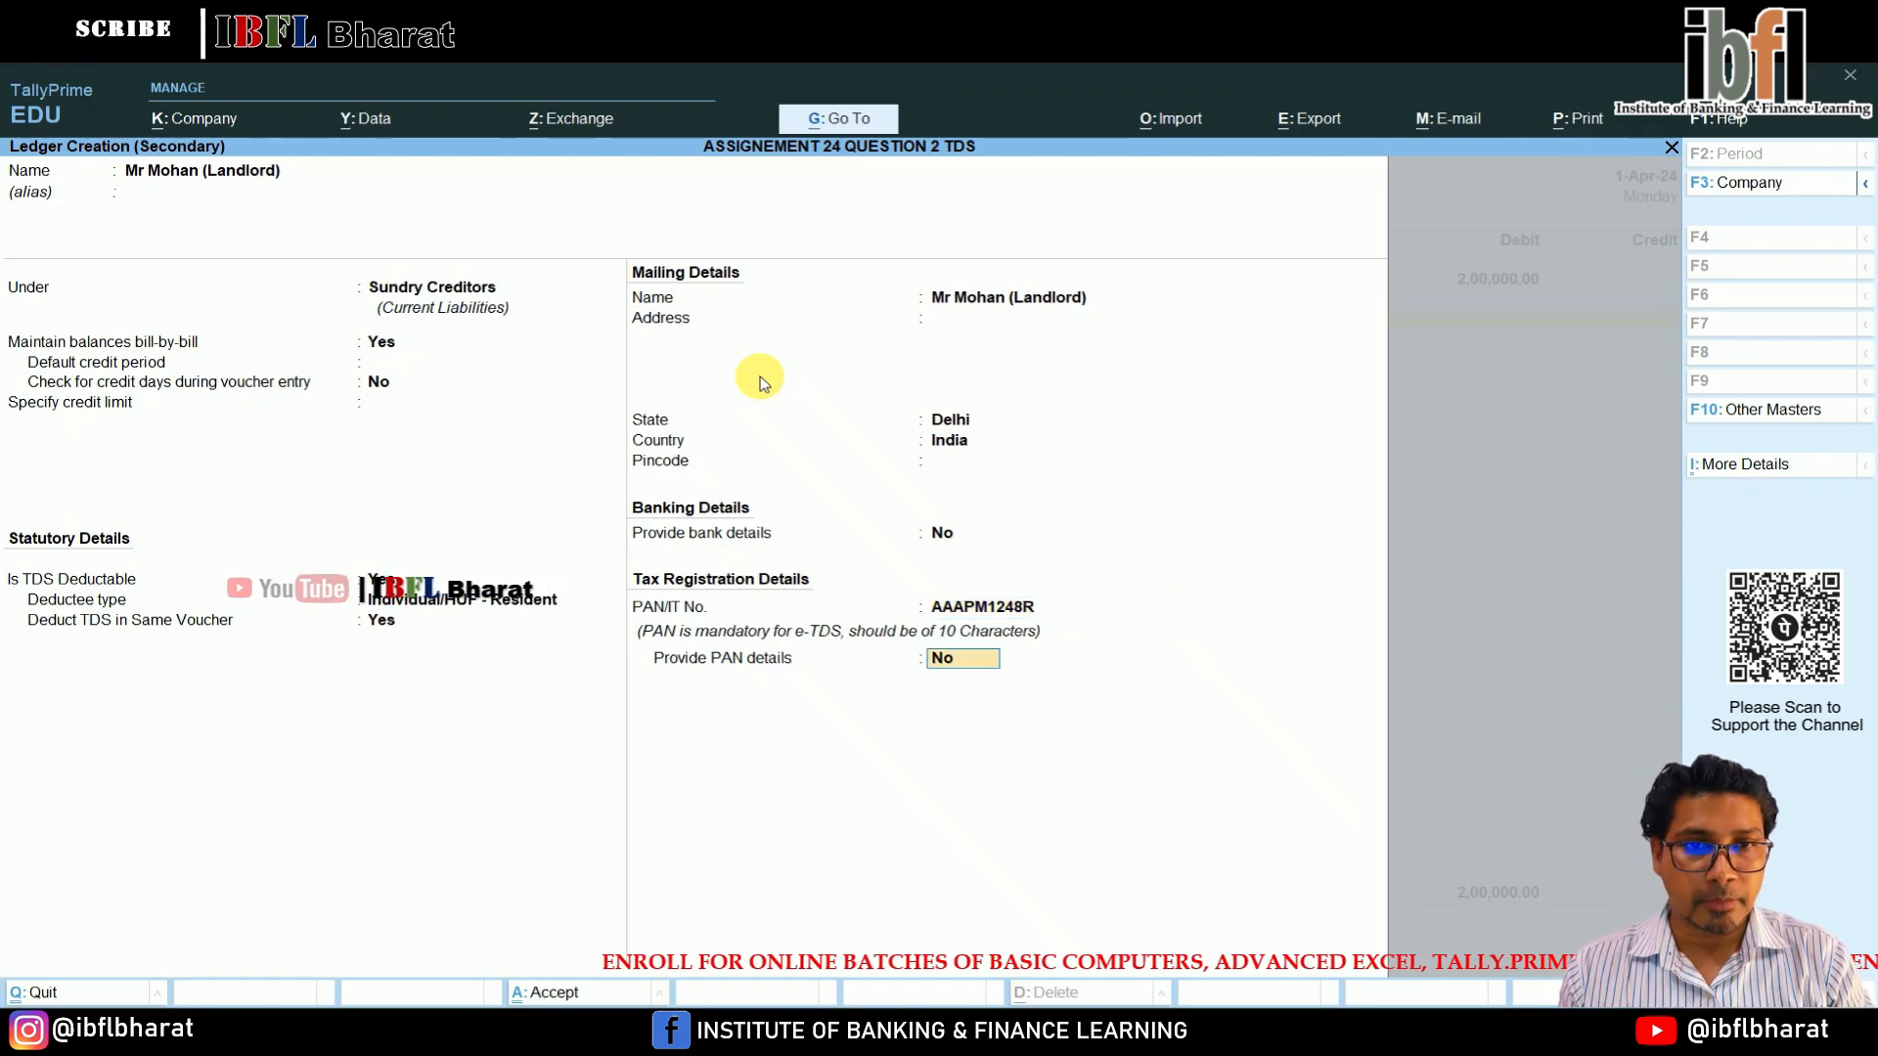
{"action": "key", "text": "Return"}
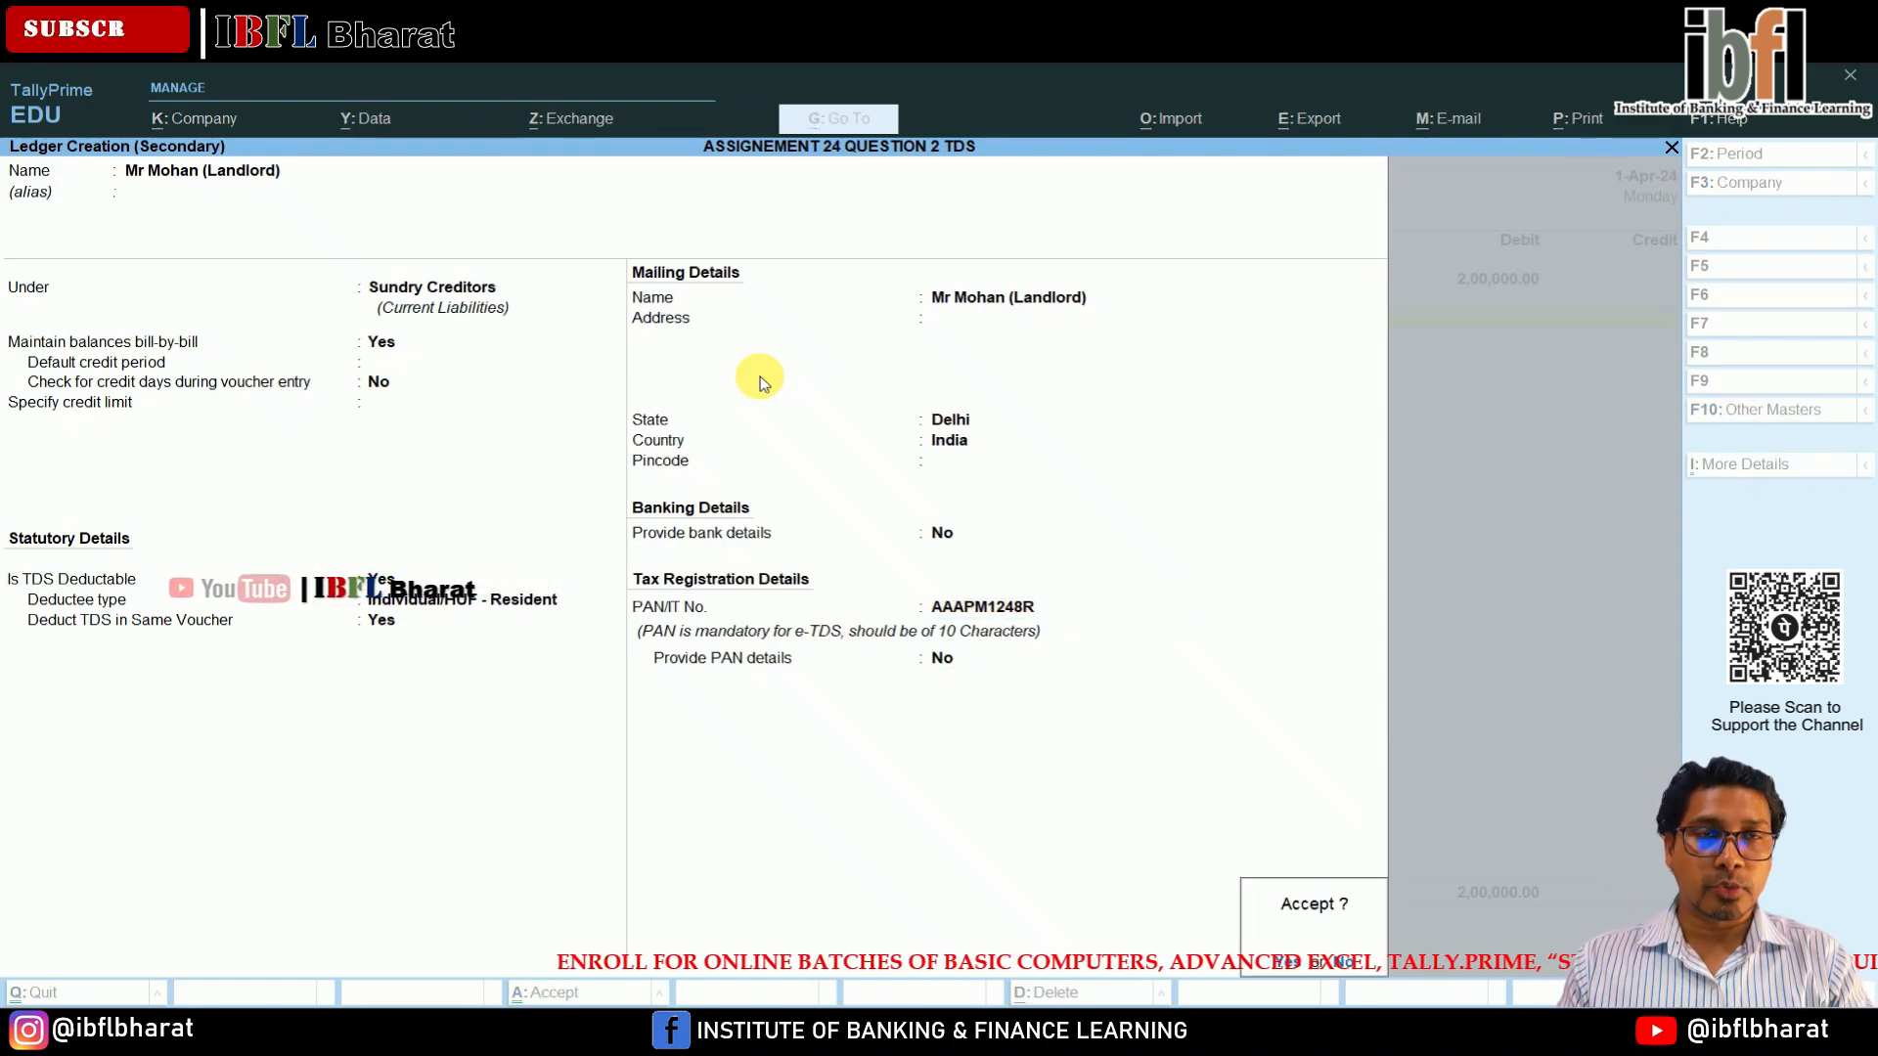
{"action": "key", "text": "Return"}
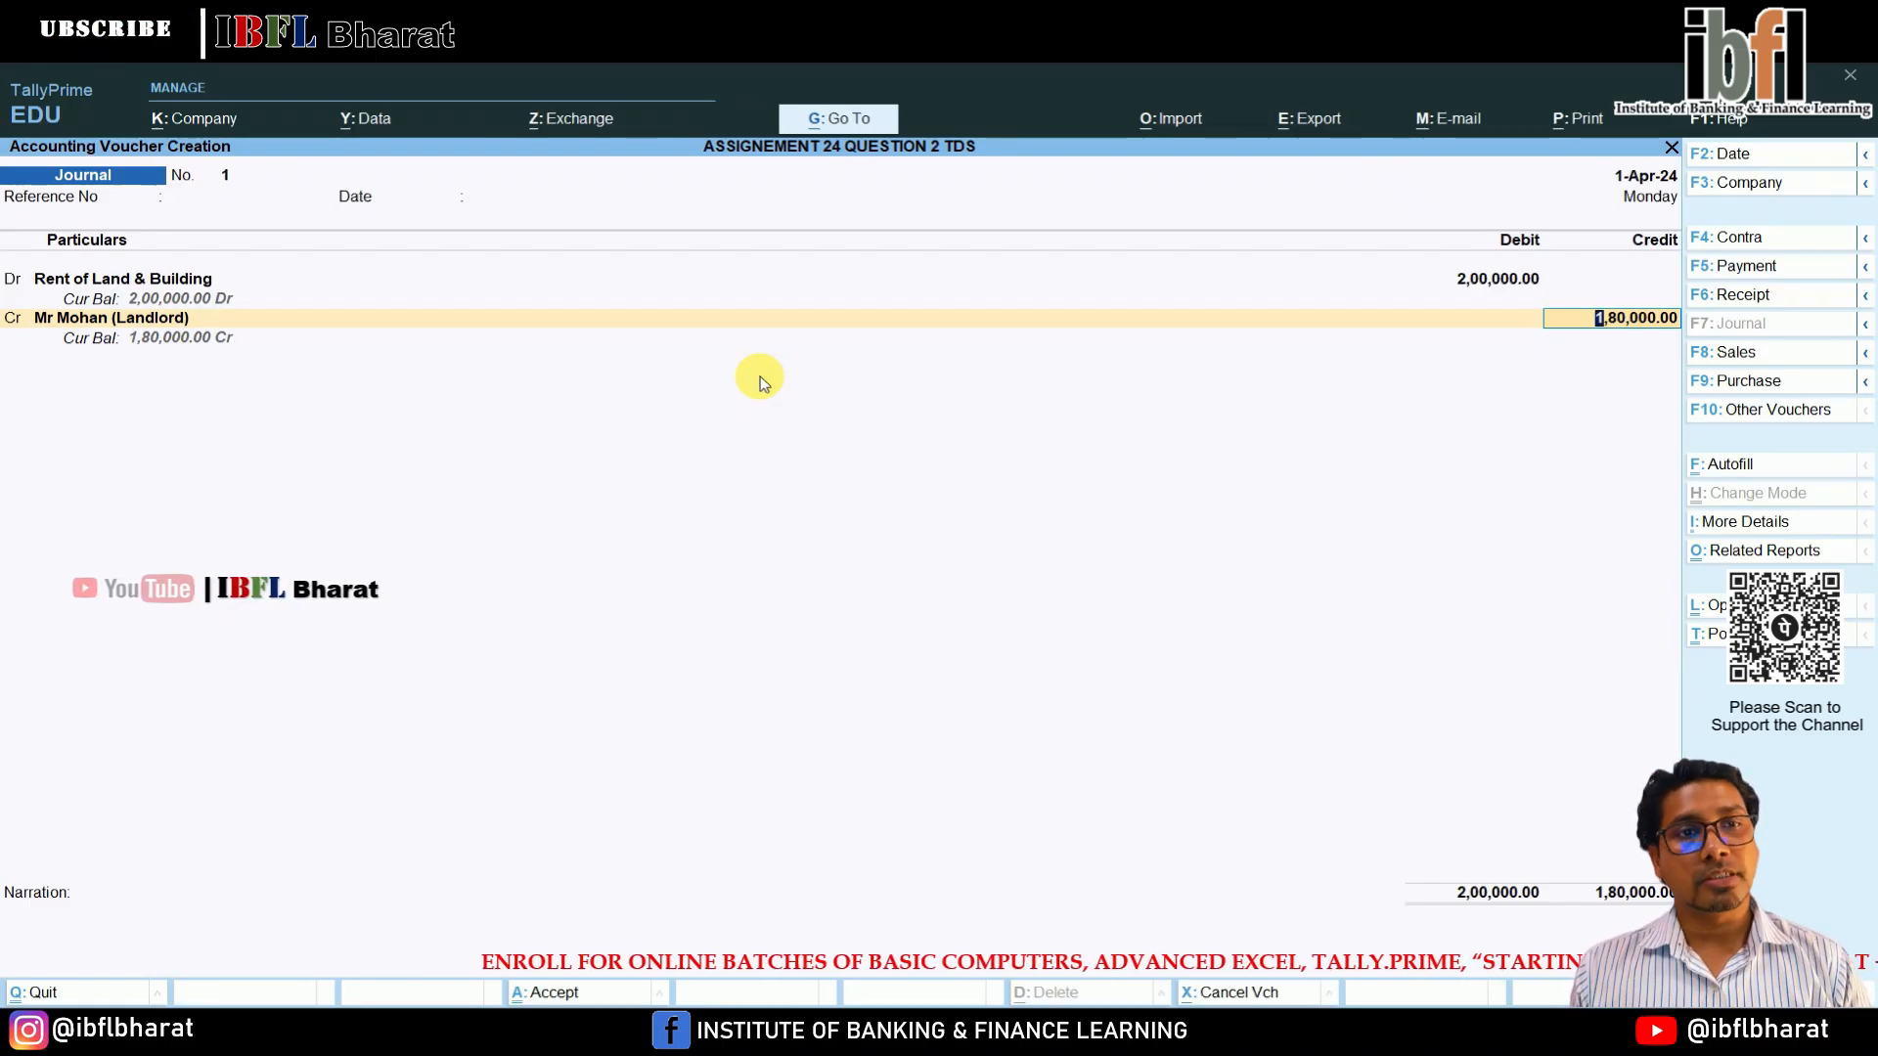
Credit the landlord with 1,80,000, allocating 2,00,000 Cr and 20,000 Dr as New Ref under bill name TDS/01.
{"action": "key", "text": "Return"}
{"action": "key", "text": "Return"}
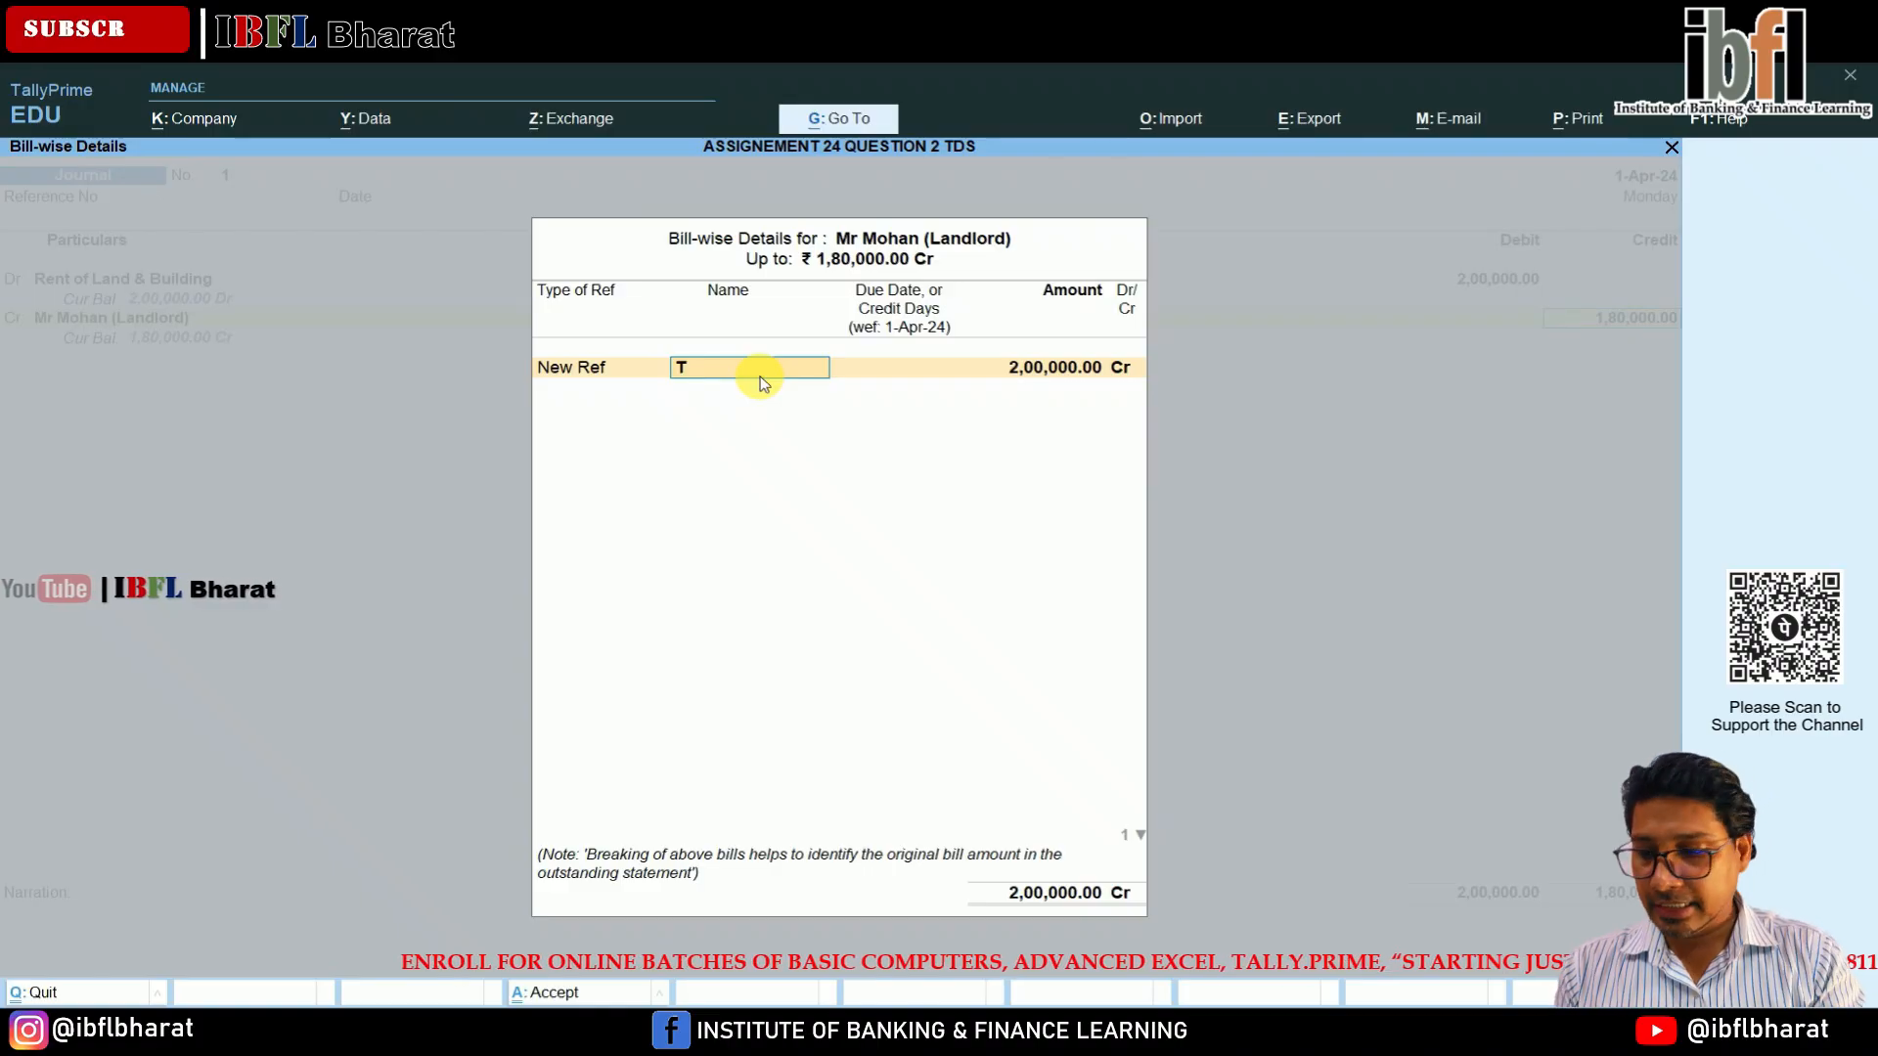
{"action": "type", "text": "TDS/01"}
{"action": "key", "text": "Return"}
{"action": "key", "text": "Return"}
{"action": "key", "text": "Return"}
{"action": "key", "text": "Return"}
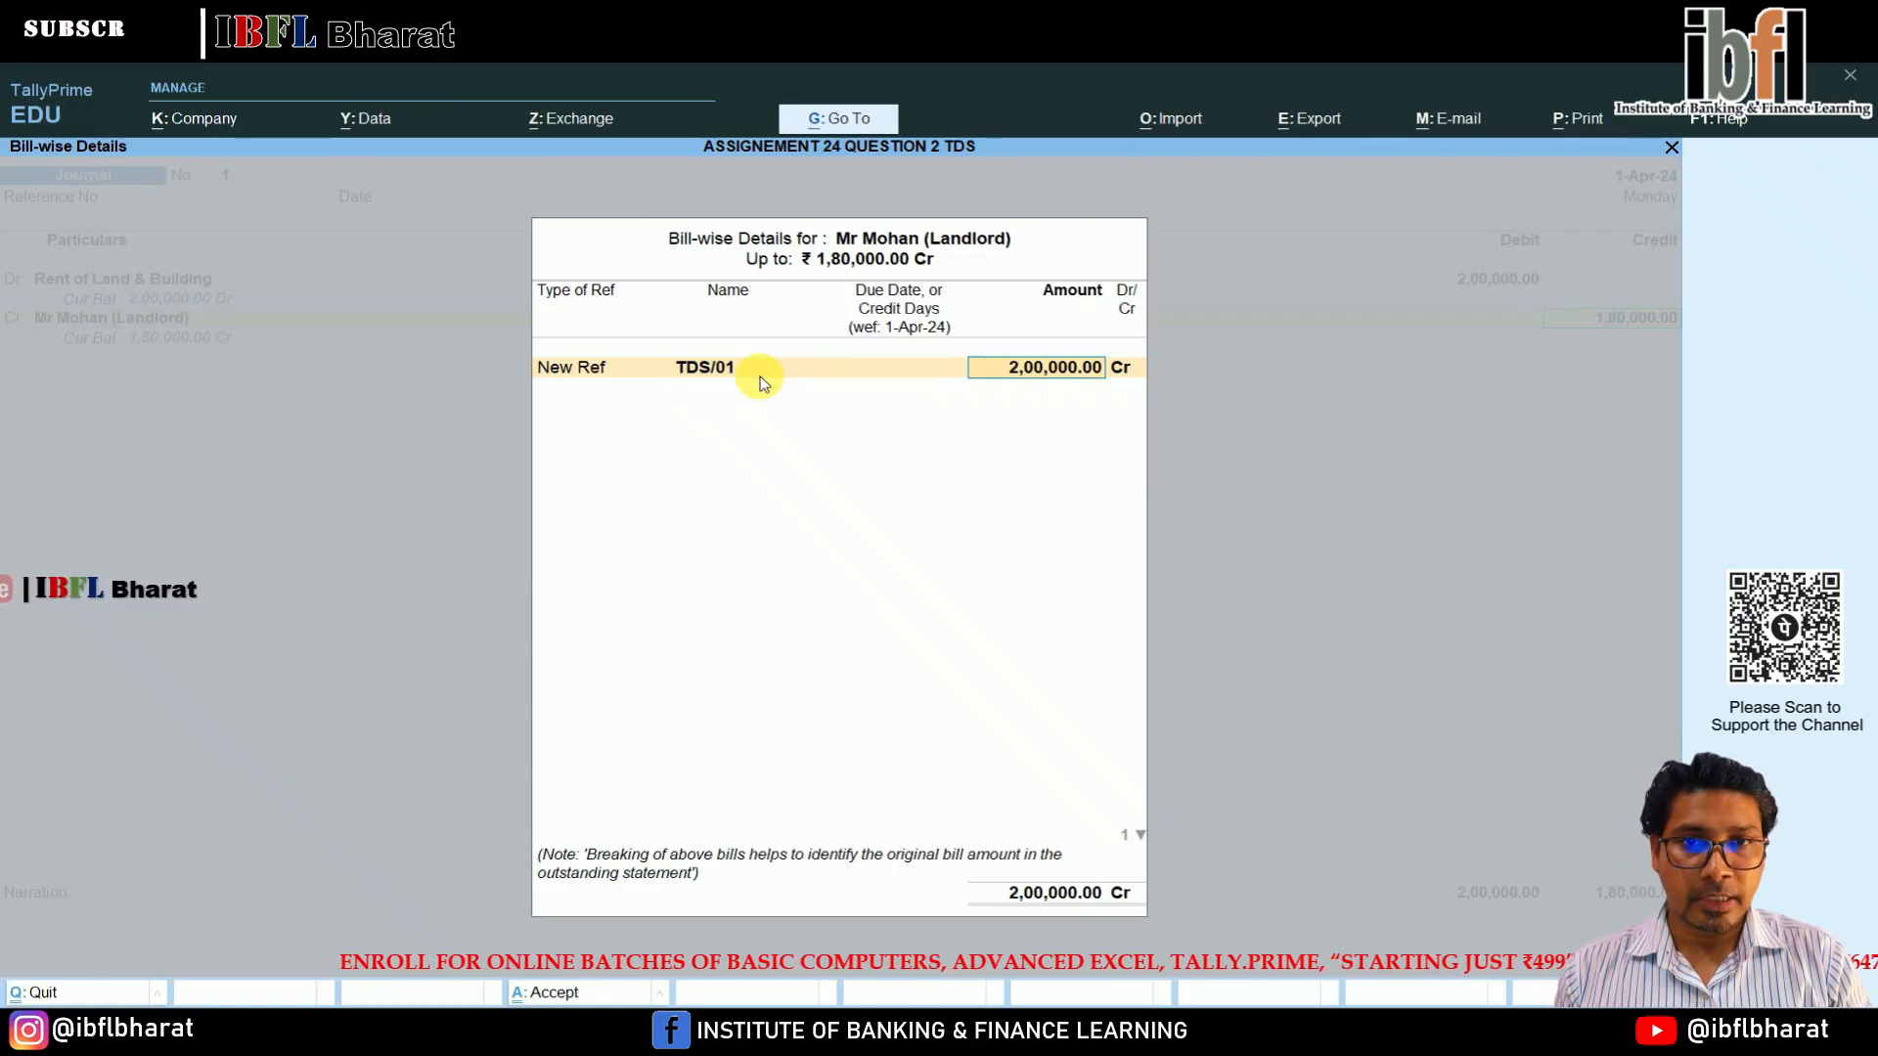
{"action": "key", "text": "Return"}
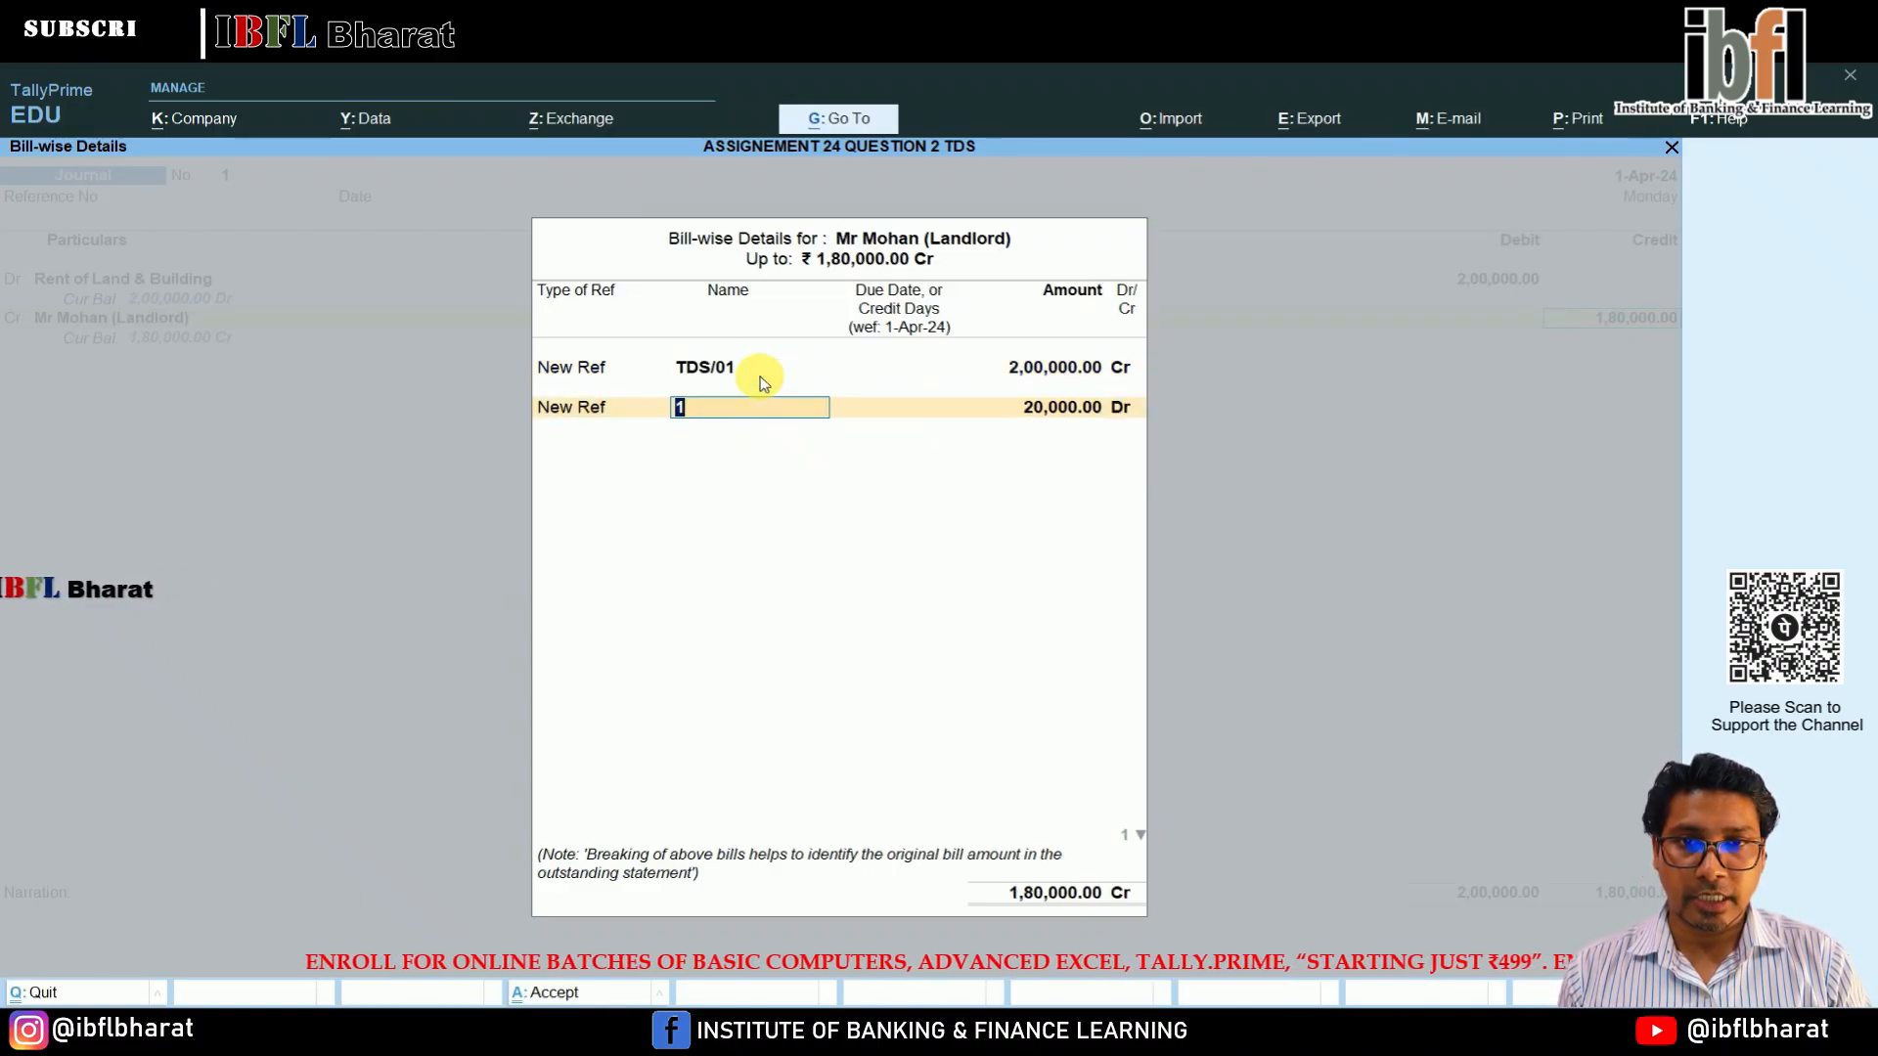
{"action": "left_click", "coordinate": [761, 376]}
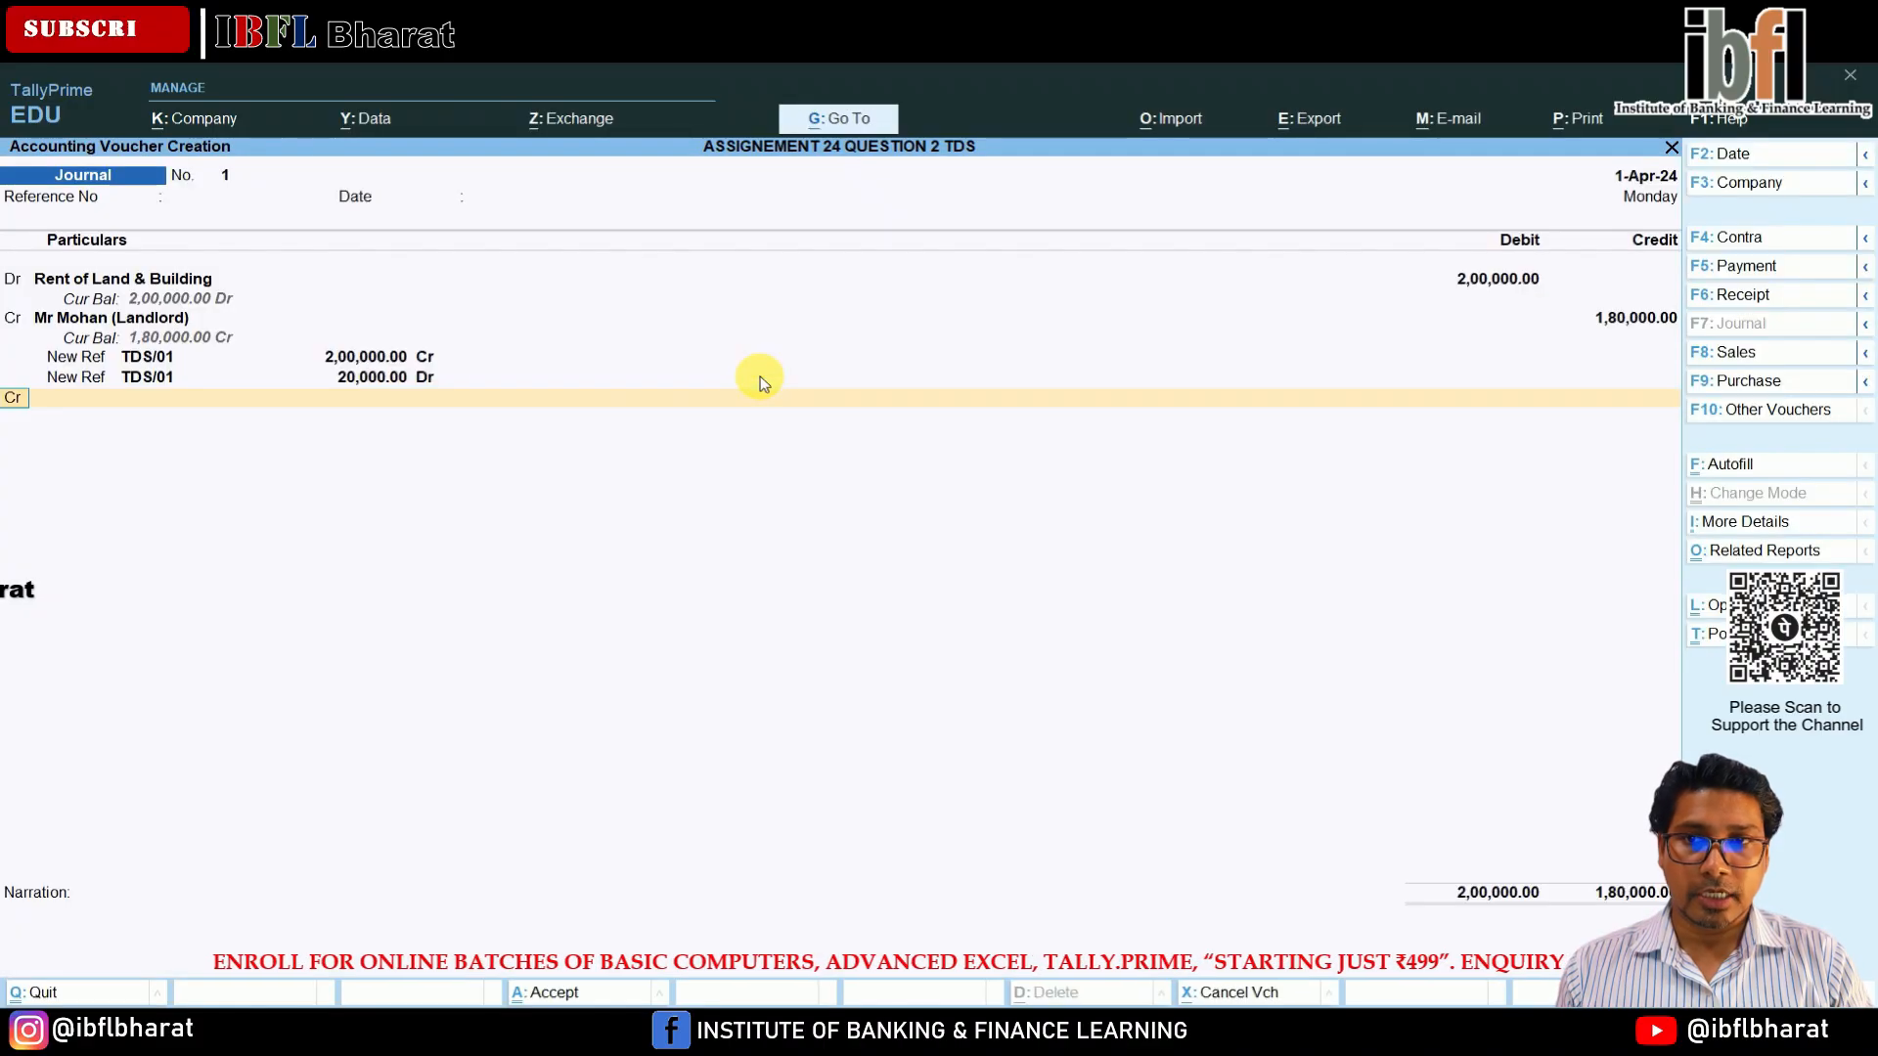
Credit TDS on Rent of Land & Building with 20,000 and save the journal without a narration.
{"action": "key", "text": "Return"}
{"action": "key", "text": "Down"}
{"action": "key", "text": "Down"}
{"action": "key", "text": "Down"}
{"action": "key", "text": "Down"}
{"action": "key", "text": "Down"}
{"action": "key", "text": "Down"}
{"action": "key", "text": "Down"}
{"action": "key", "text": "Down"}
{"action": "key", "text": "Down"}
{"action": "key", "text": "Down"}
{"action": "key", "text": "Down"}
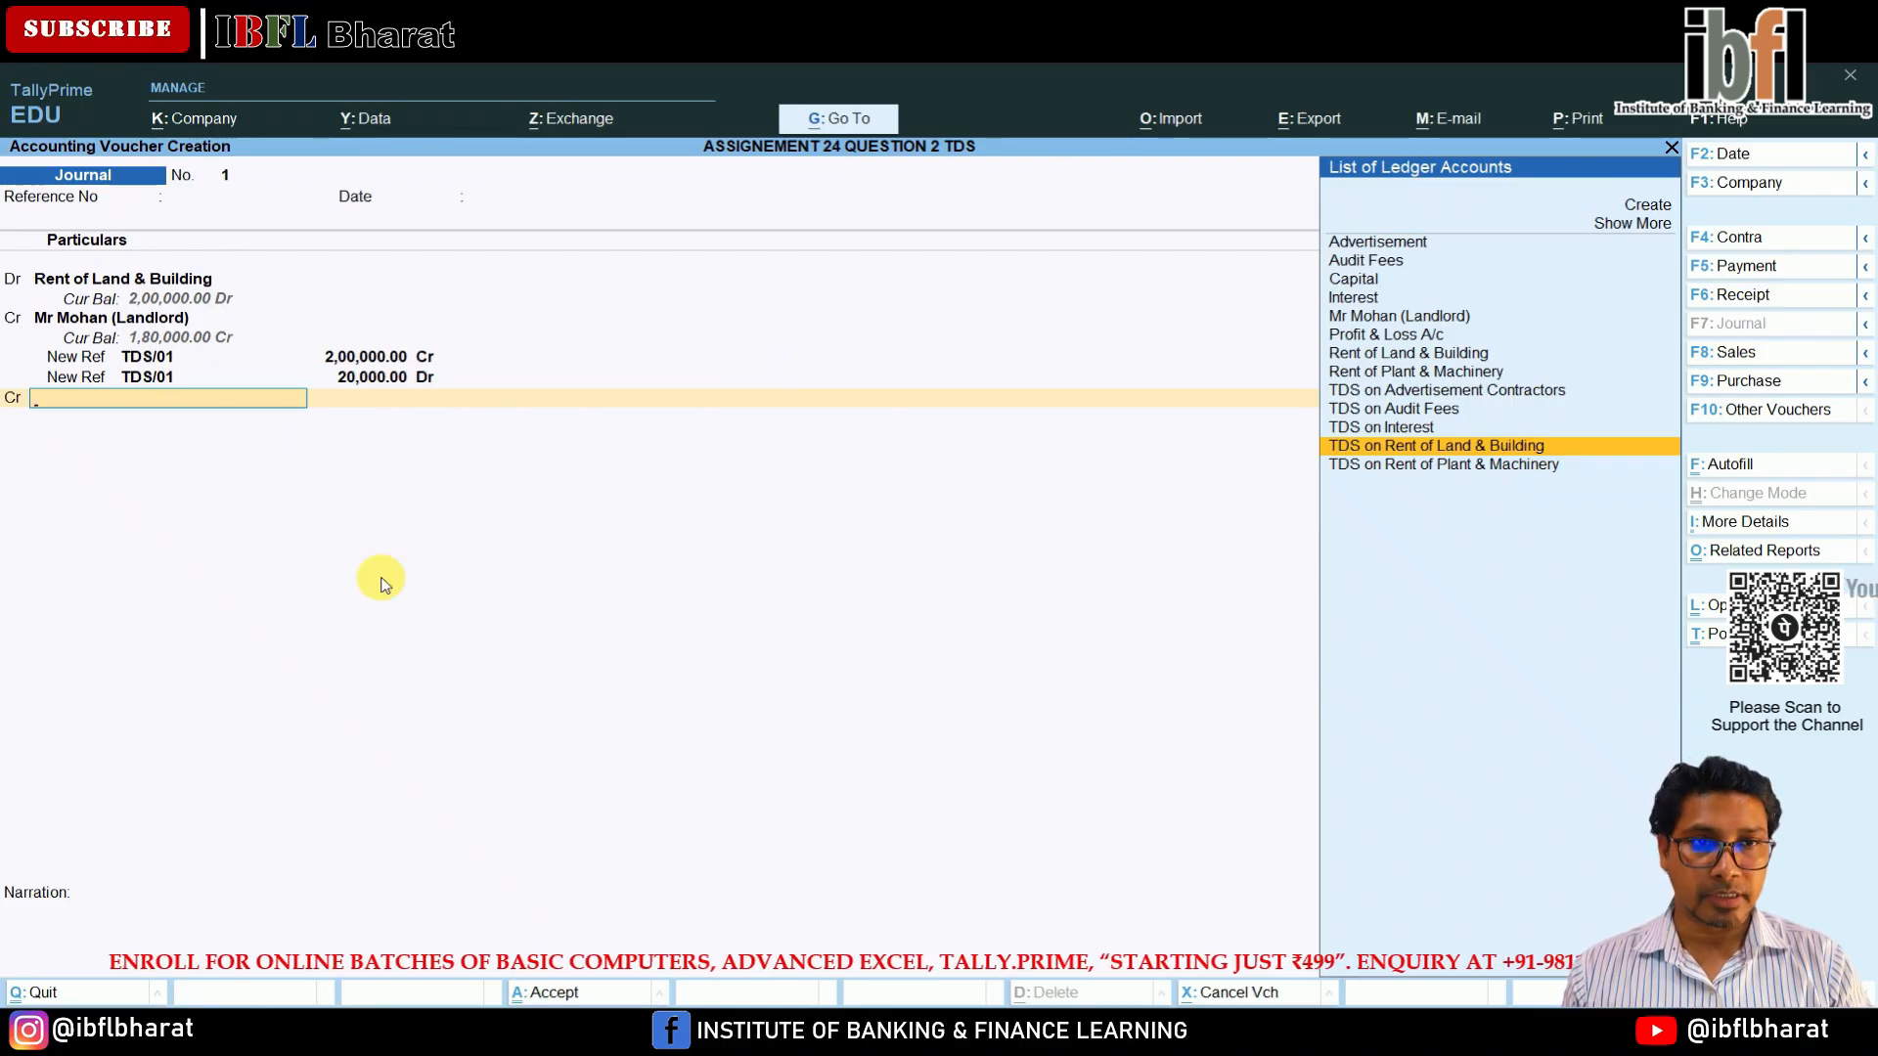
{"action": "key", "text": "Return"}
{"action": "key", "text": "Return"}
{"action": "key", "text": "Return"}
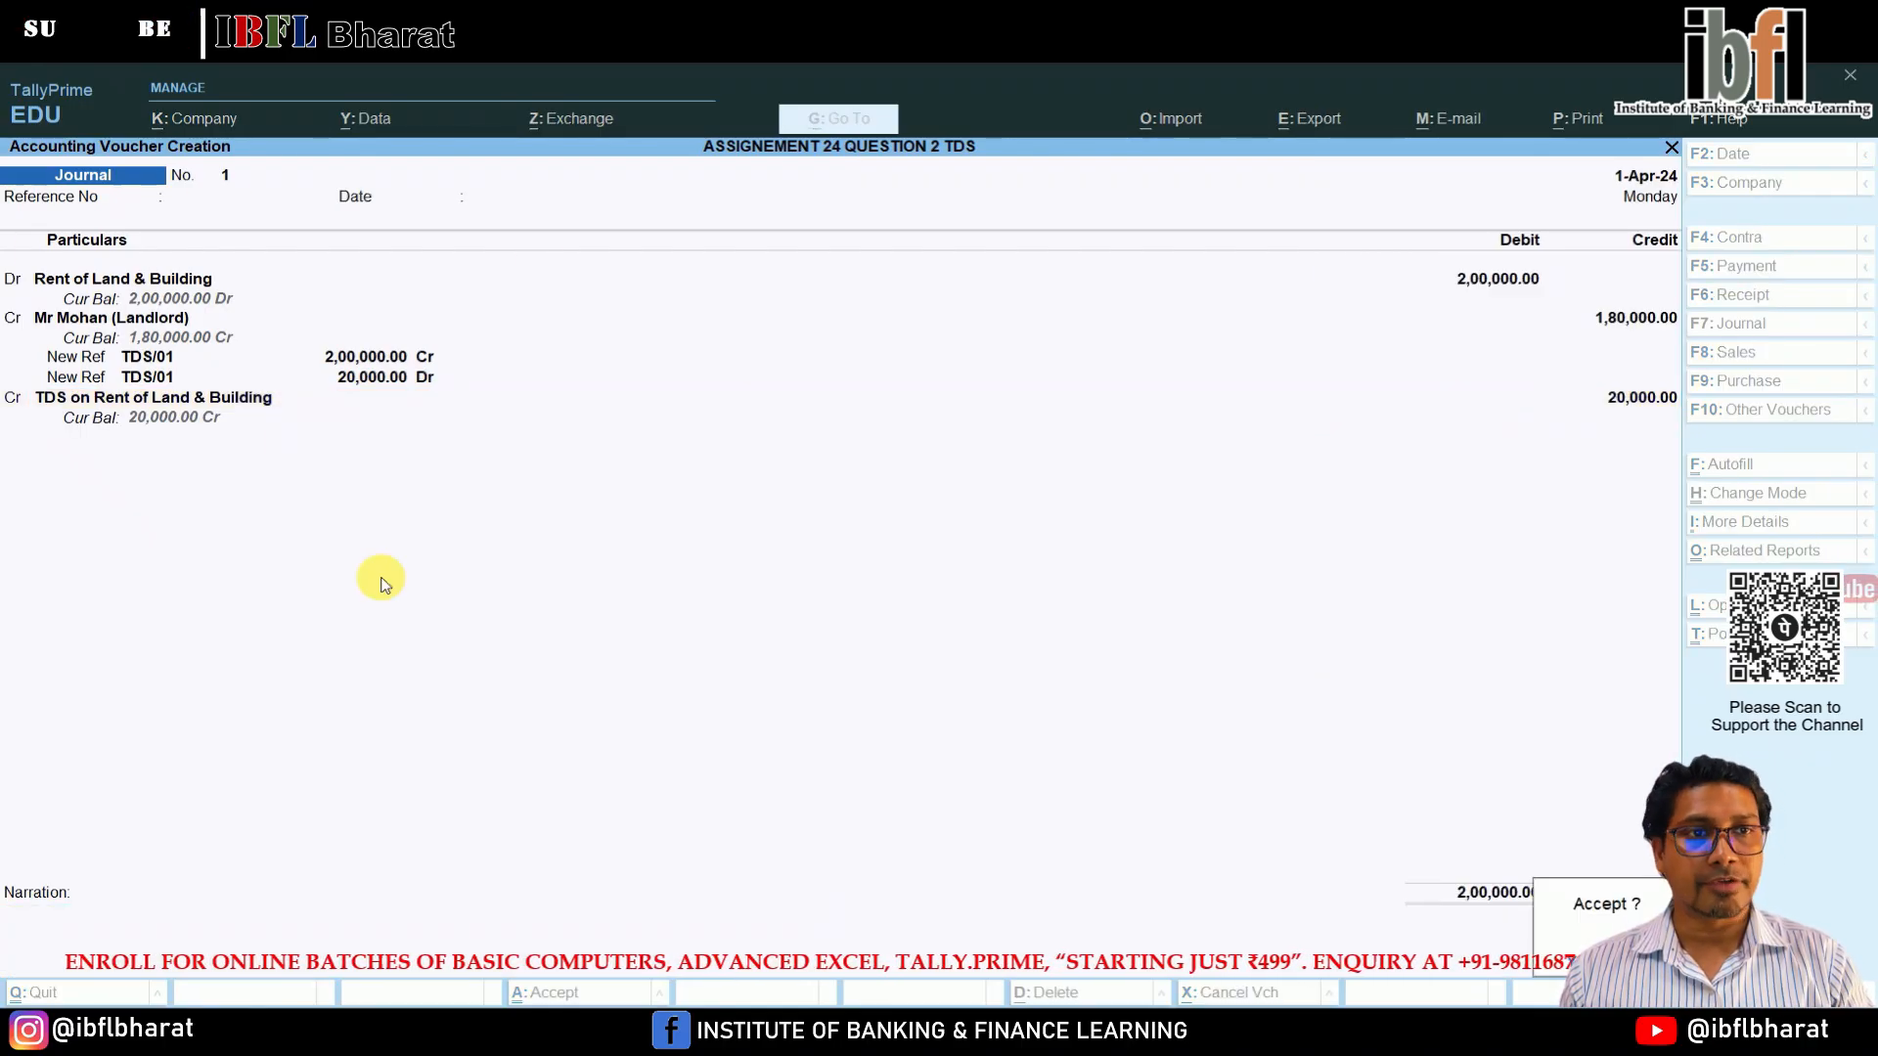
{"action": "key", "text": "Return"}
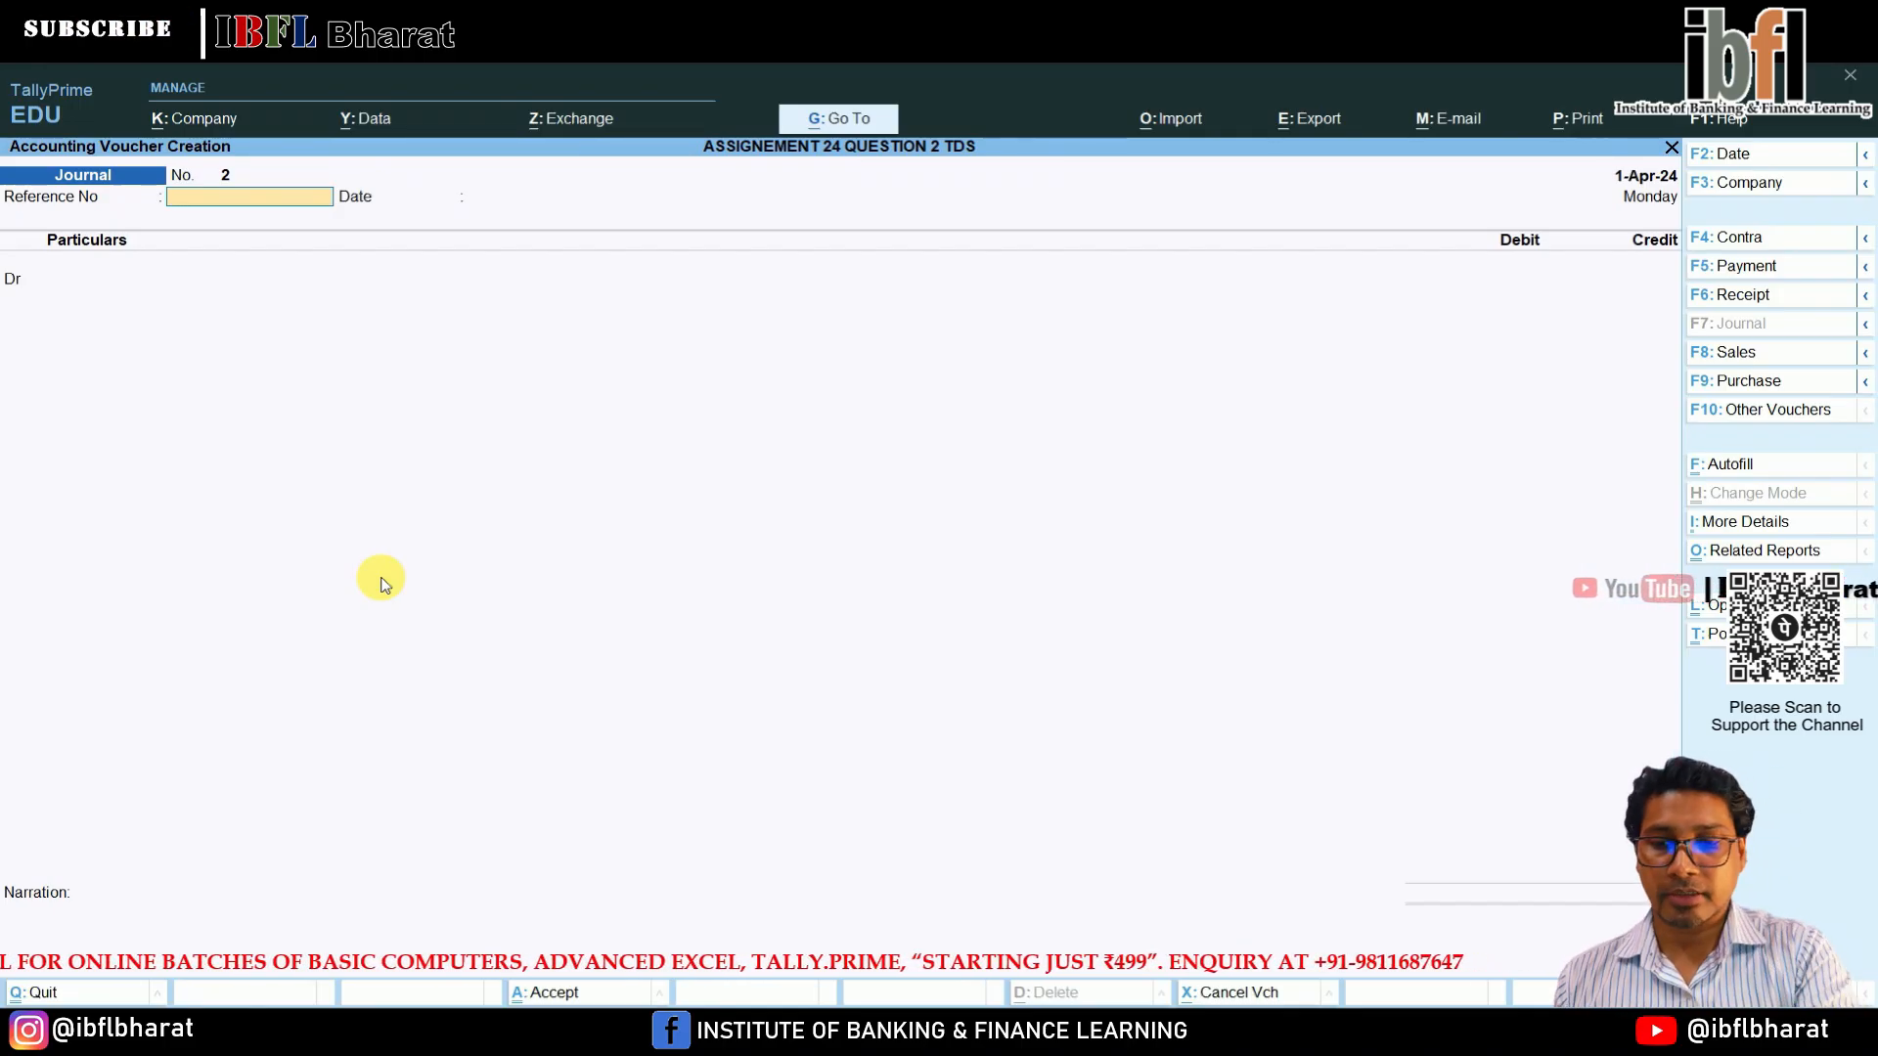
Start a Payment voucher and debit the landlord with 1,80,000 against reference TDS/01.
{"action": "key", "text": "F5"}
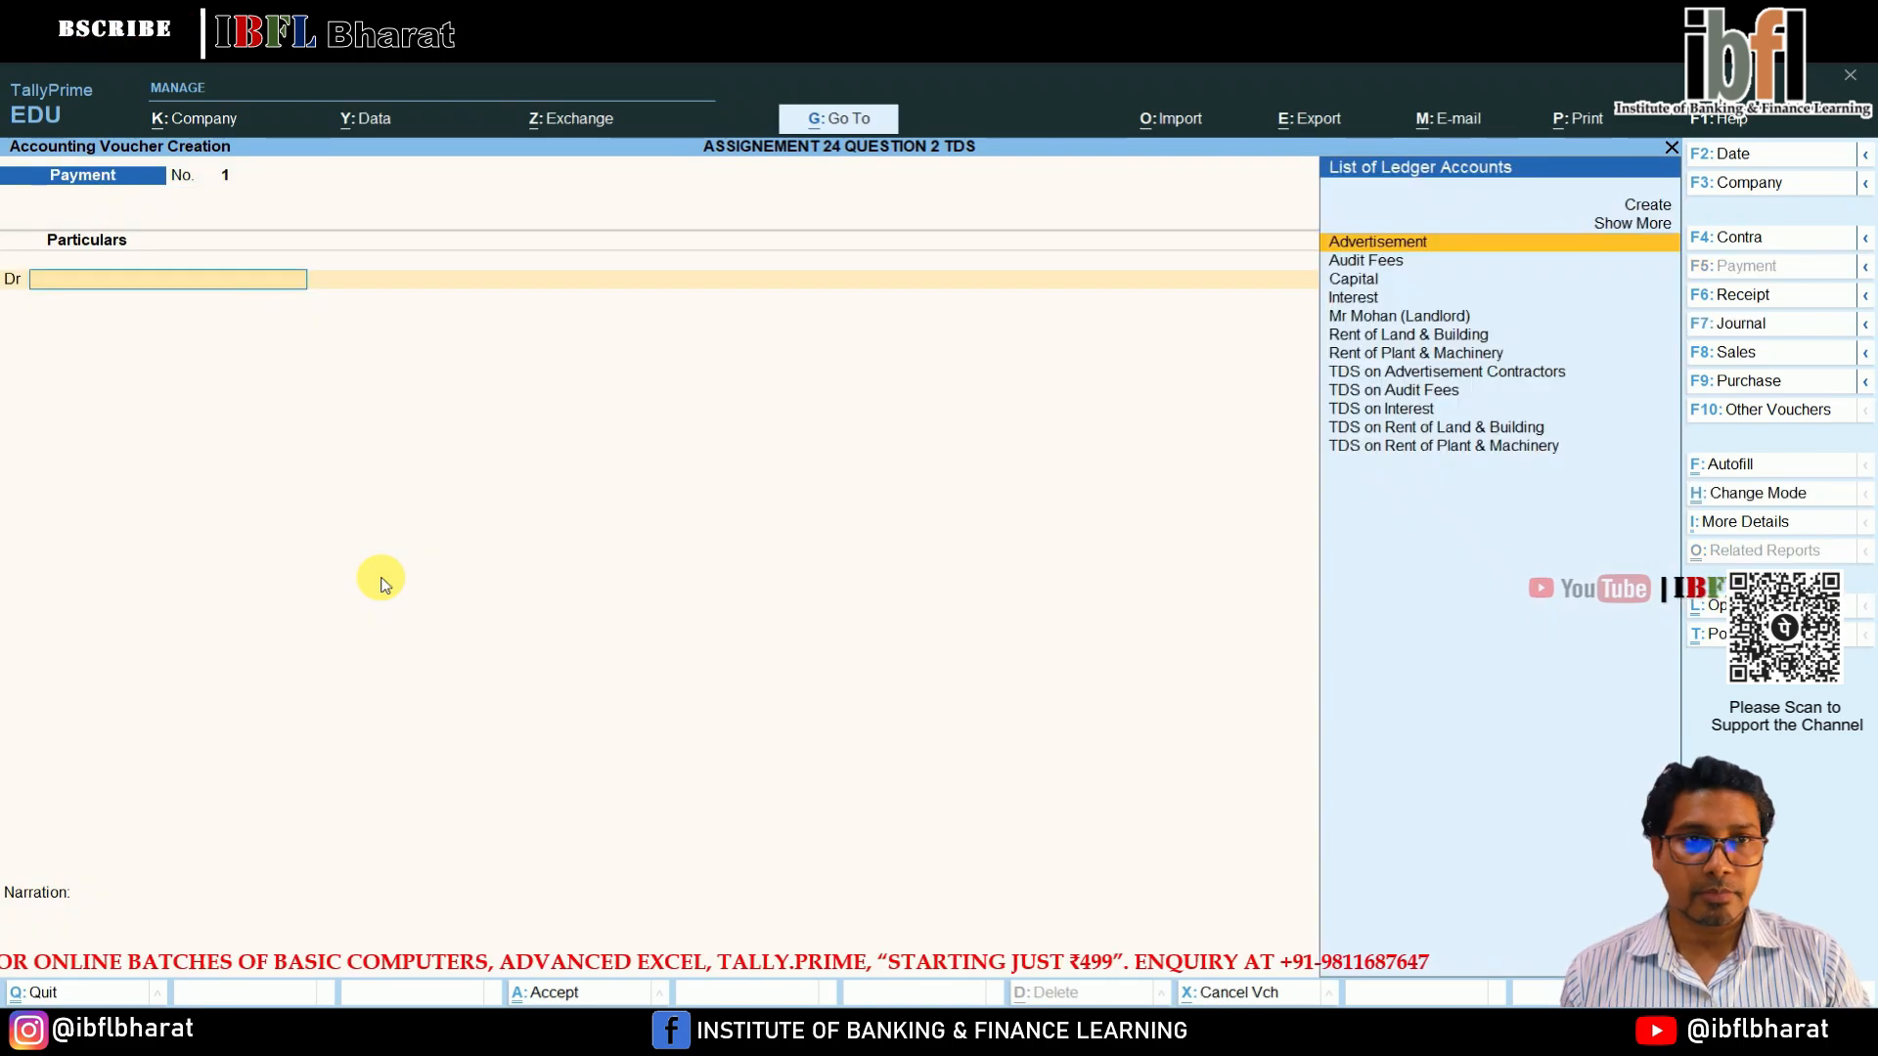
{"action": "key", "text": "Down"}
{"action": "key", "text": "Down"}
{"action": "key", "text": "Down"}
{"action": "key", "text": "Down"}
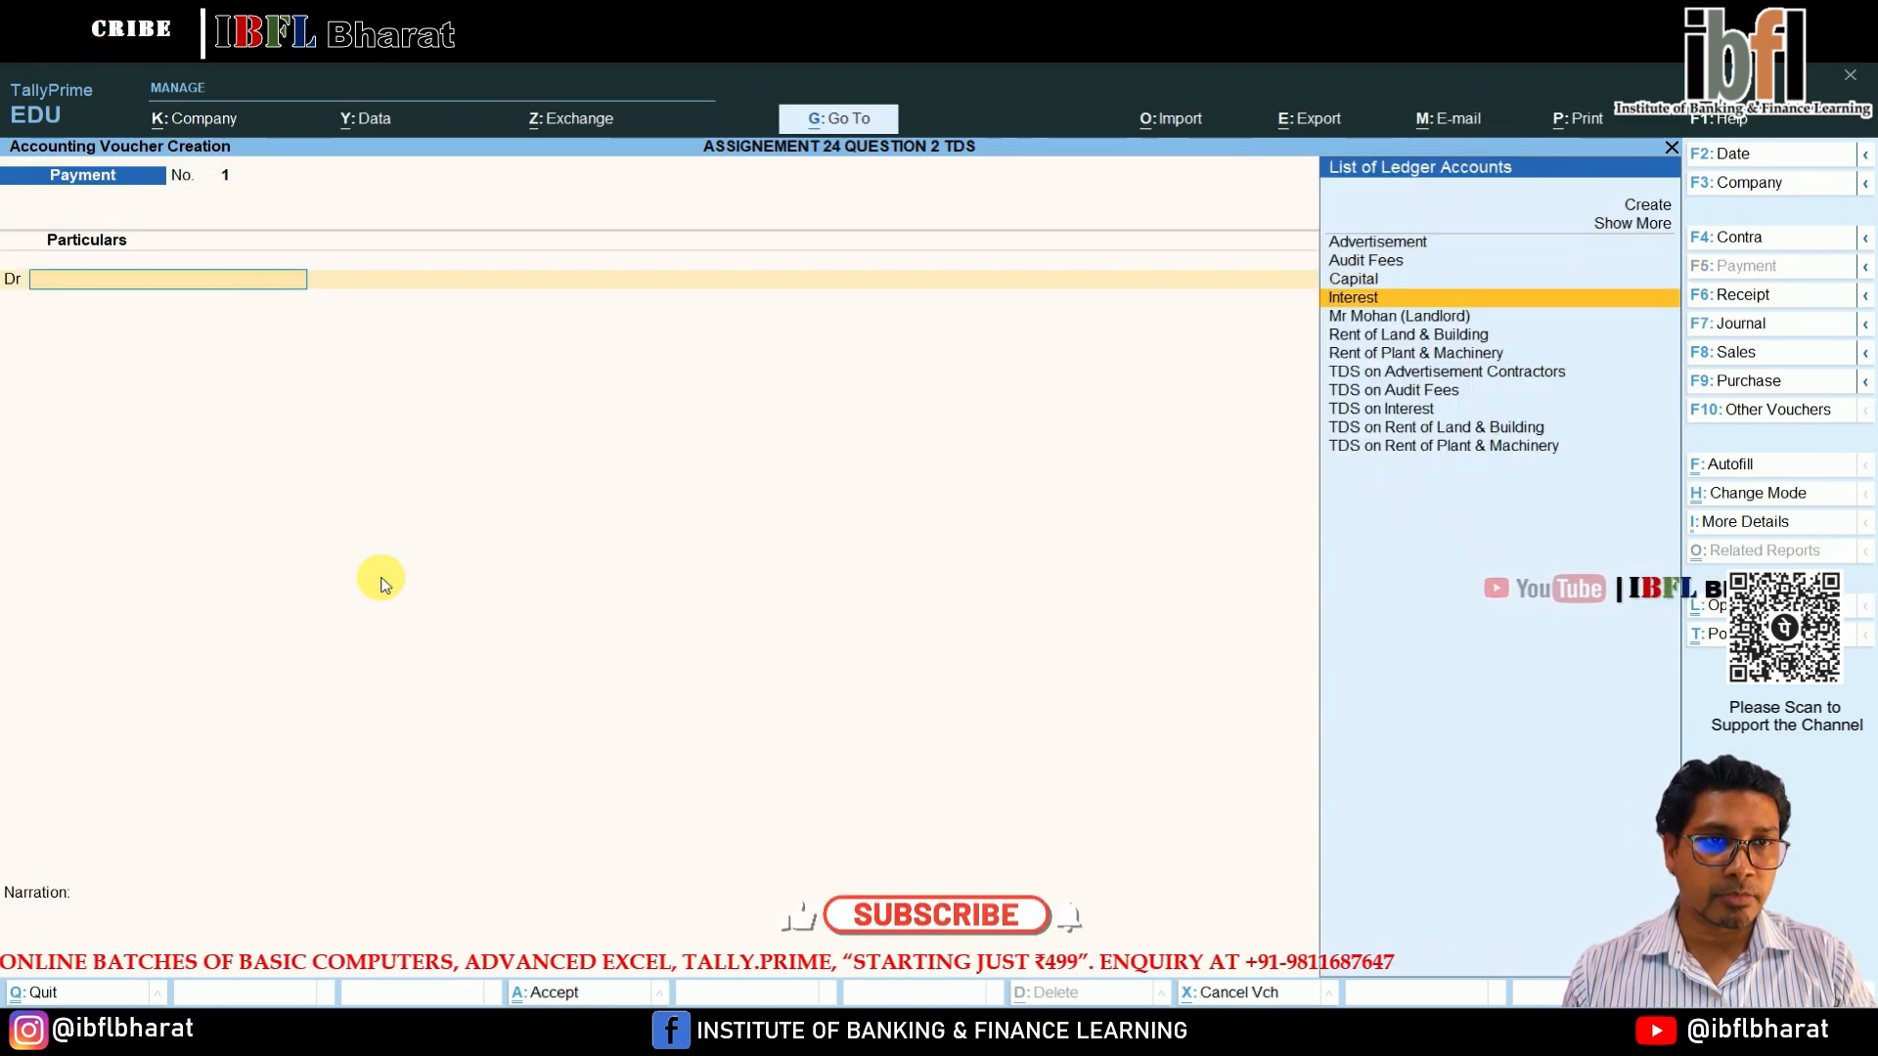
{"action": "key", "text": "Return"}
{"action": "key", "text": "Return"}
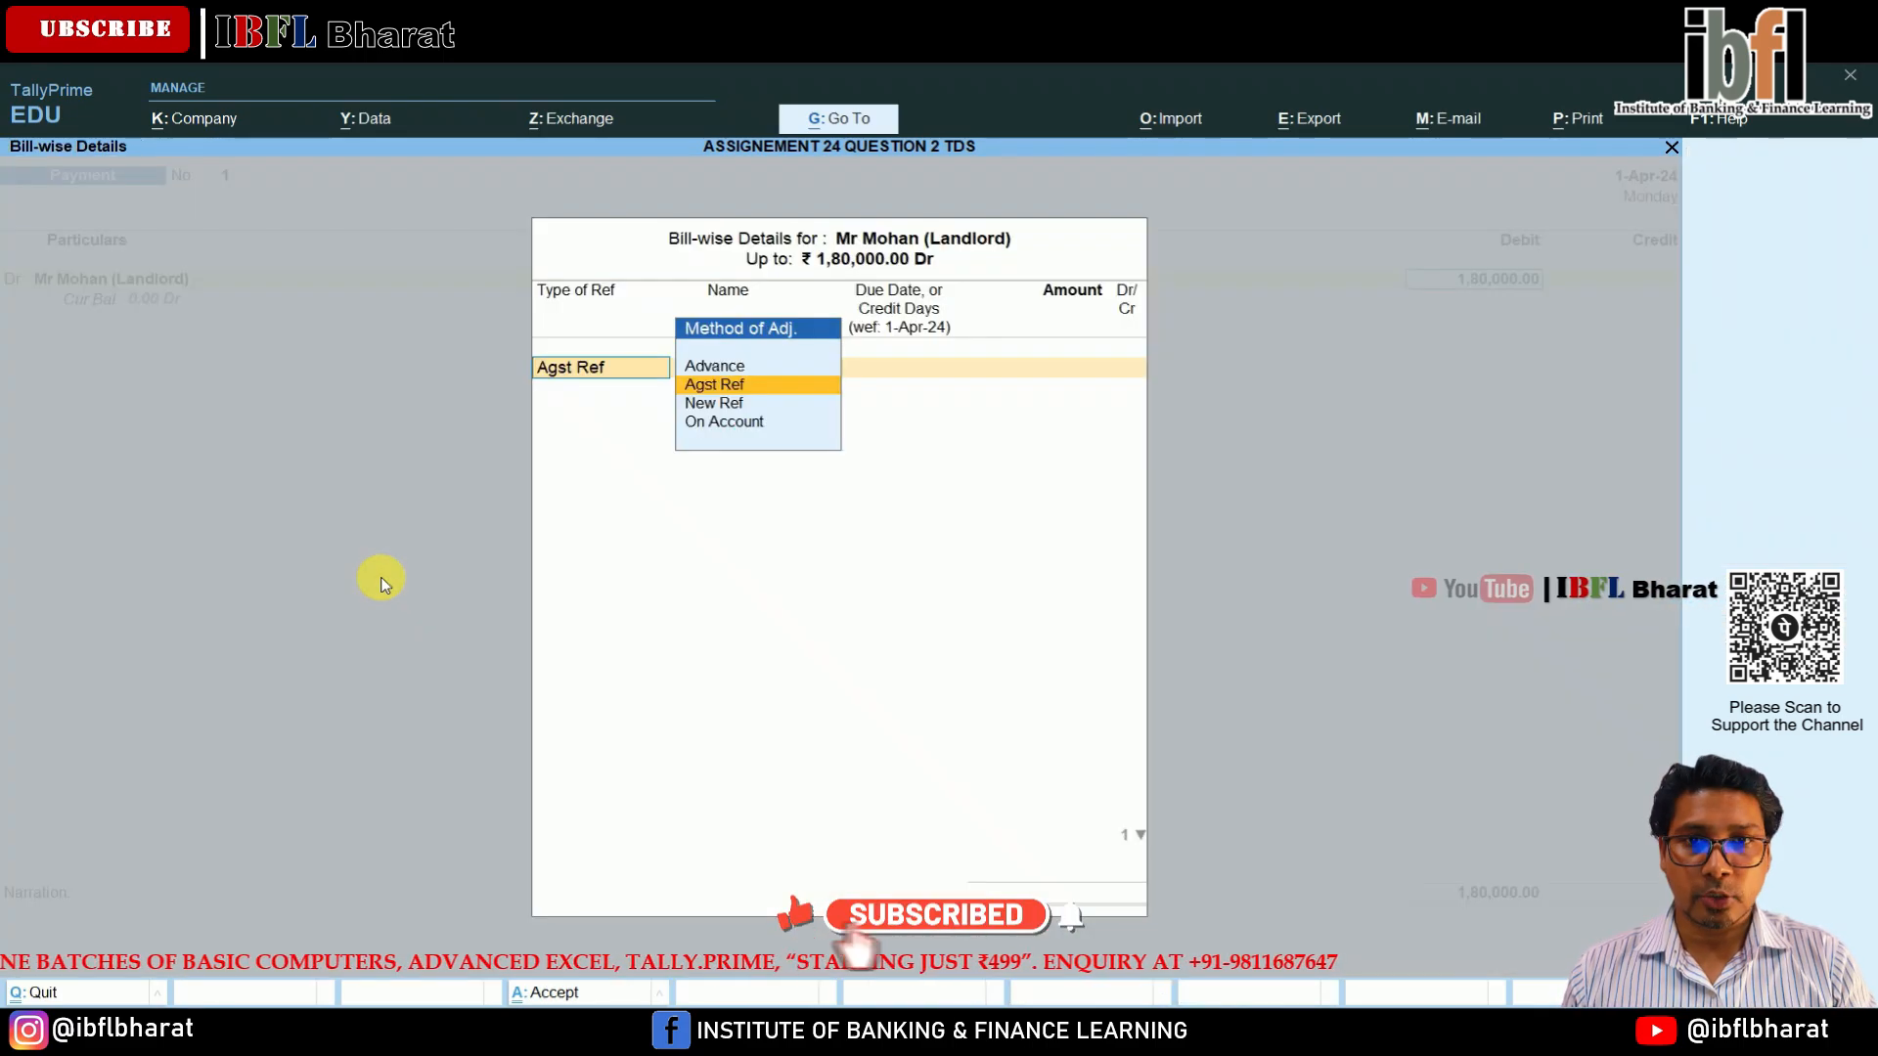
{"action": "key", "text": "Return"}
{"action": "key", "text": "Return"}
{"action": "key", "text": "Return"}
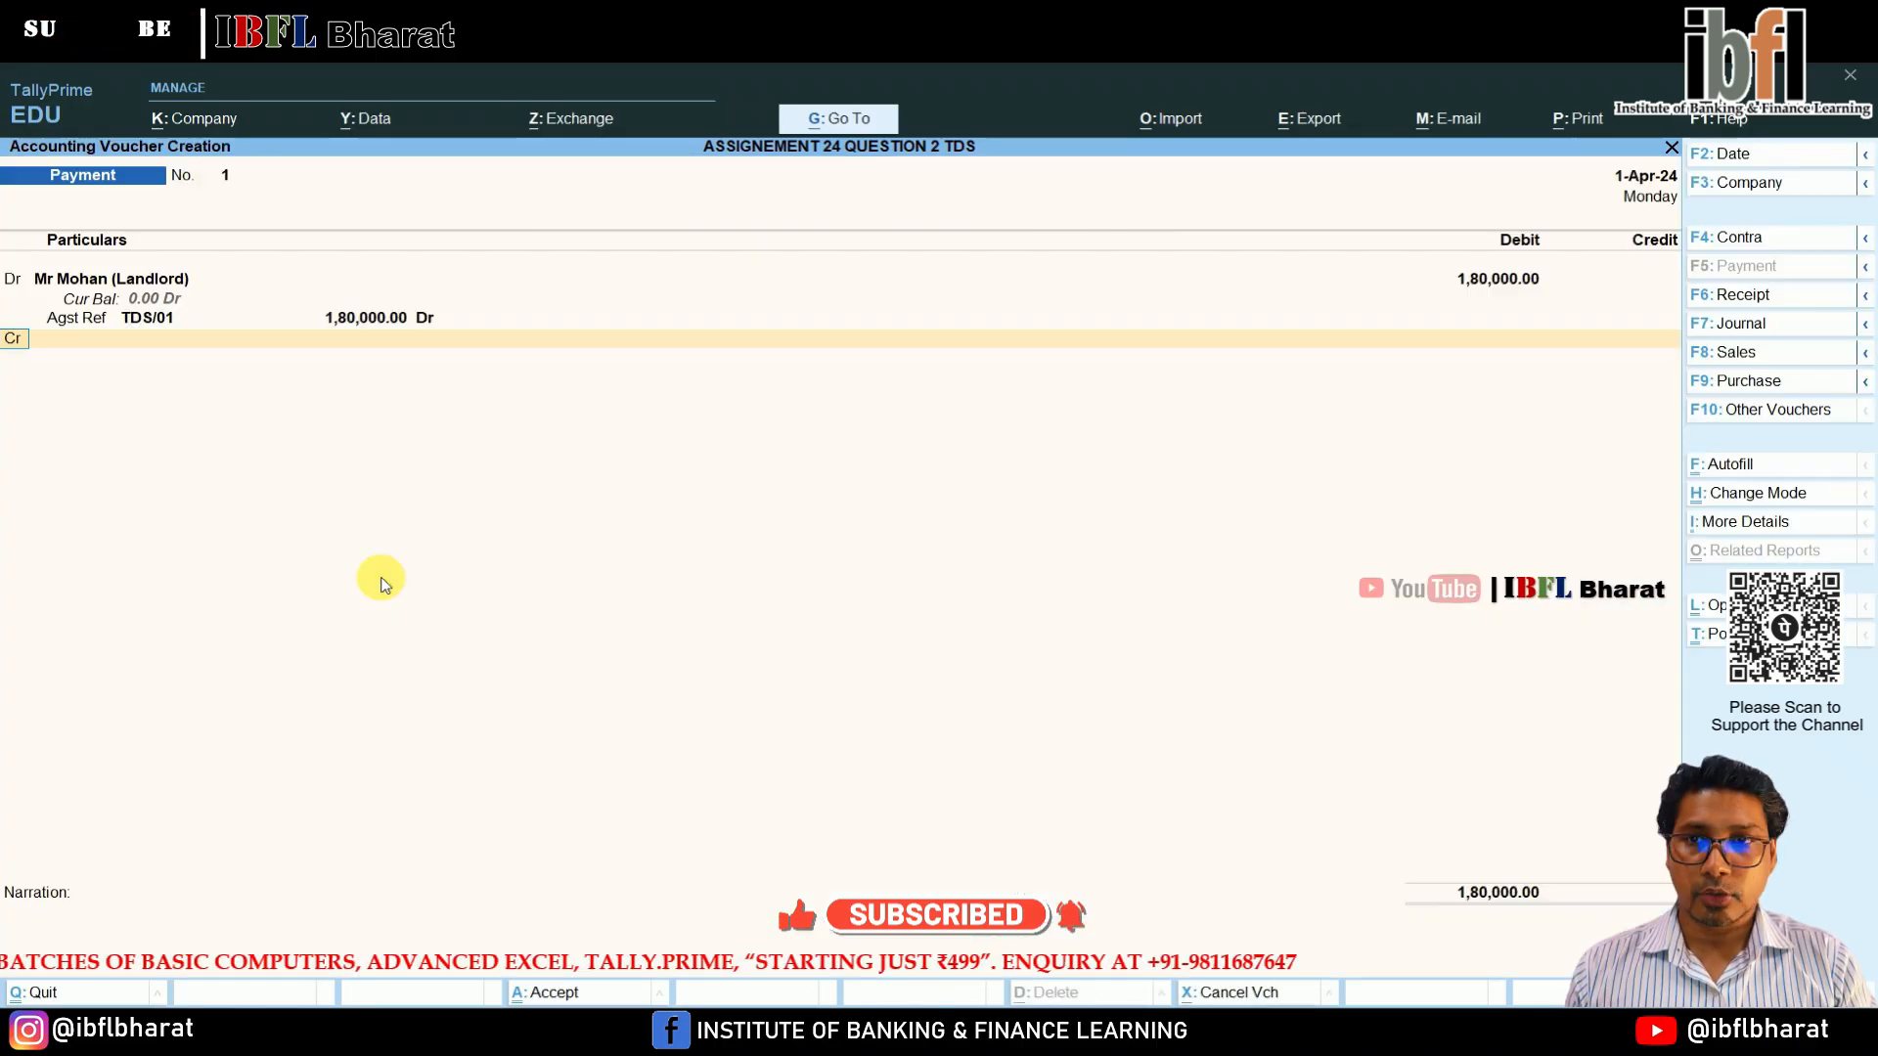
Credit Bank with 1,80,000 and save the landlord's payment voucher.
{"action": "key", "text": "Down"}
{"action": "key", "text": "Down"}
{"action": "key", "text": "Return"}
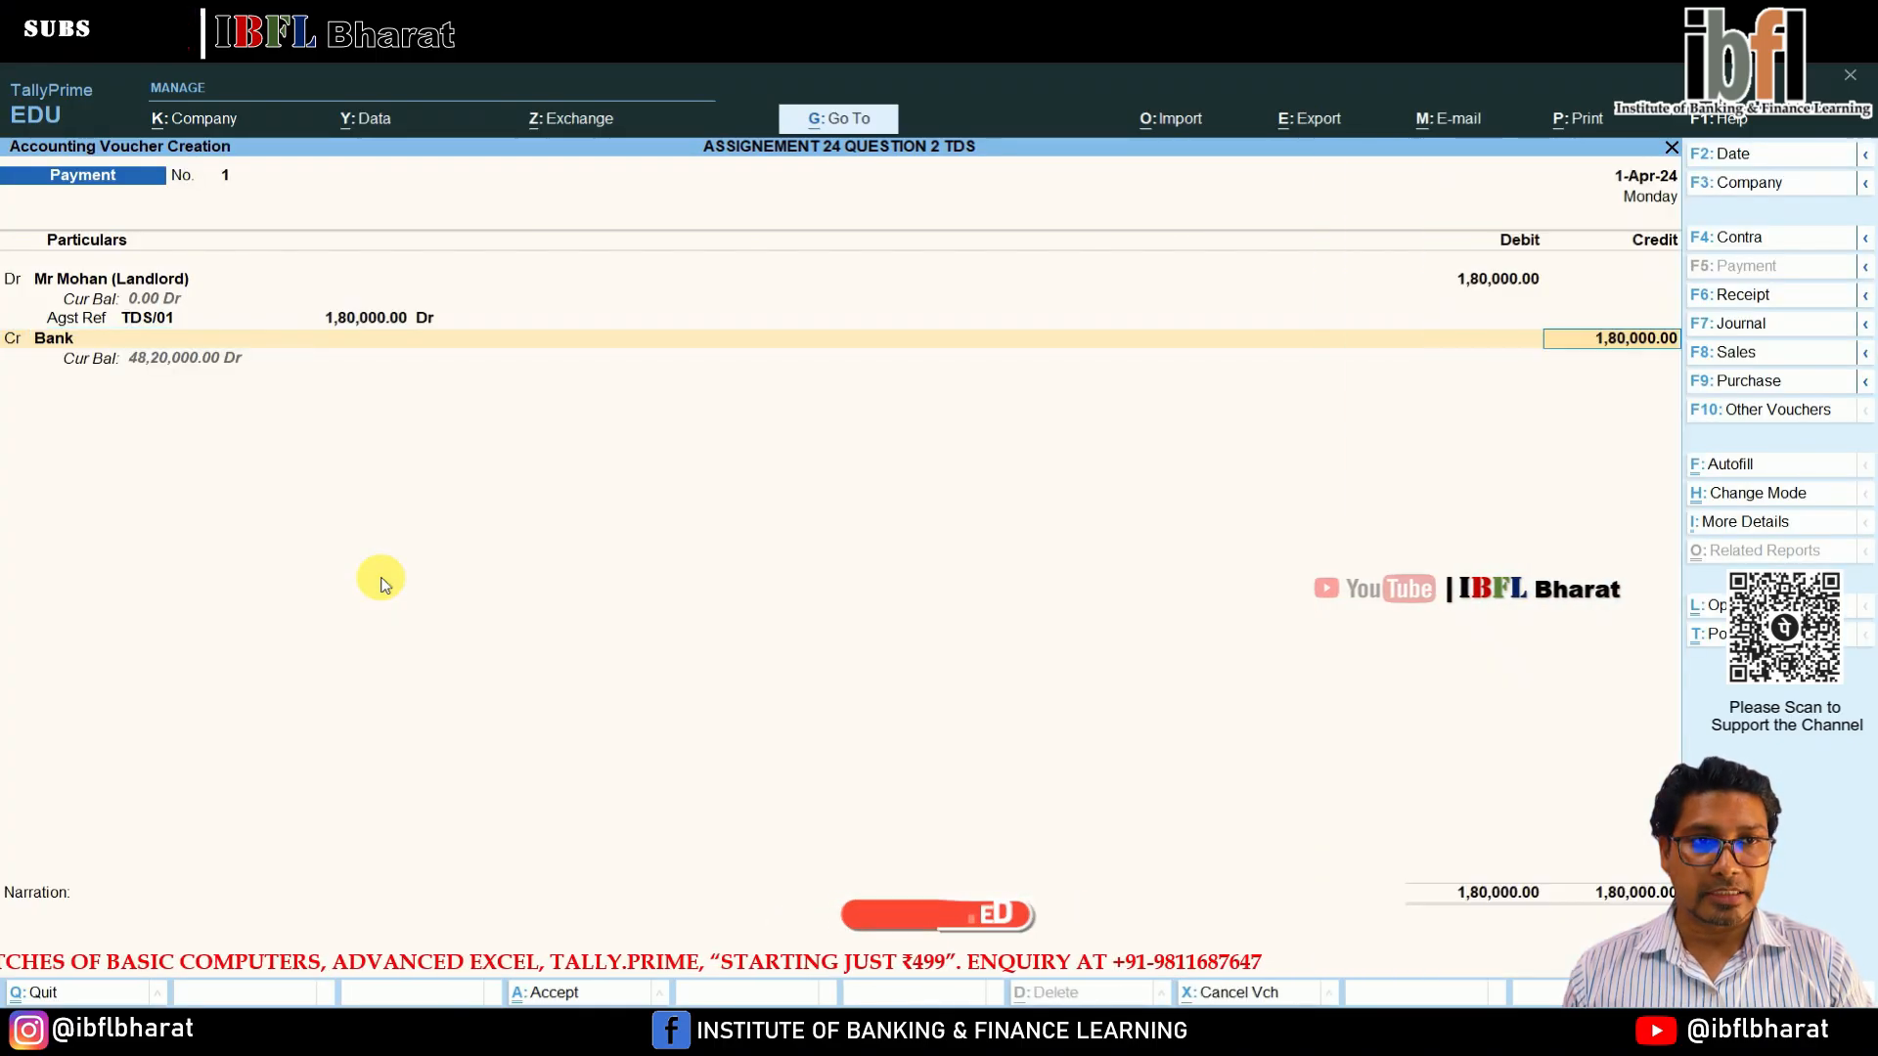
{"action": "key", "text": "Return"}
{"action": "key", "text": "Return"}
{"action": "key", "text": "Return"}
{"action": "key", "text": "Return"}
{"action": "key", "text": "Return"}
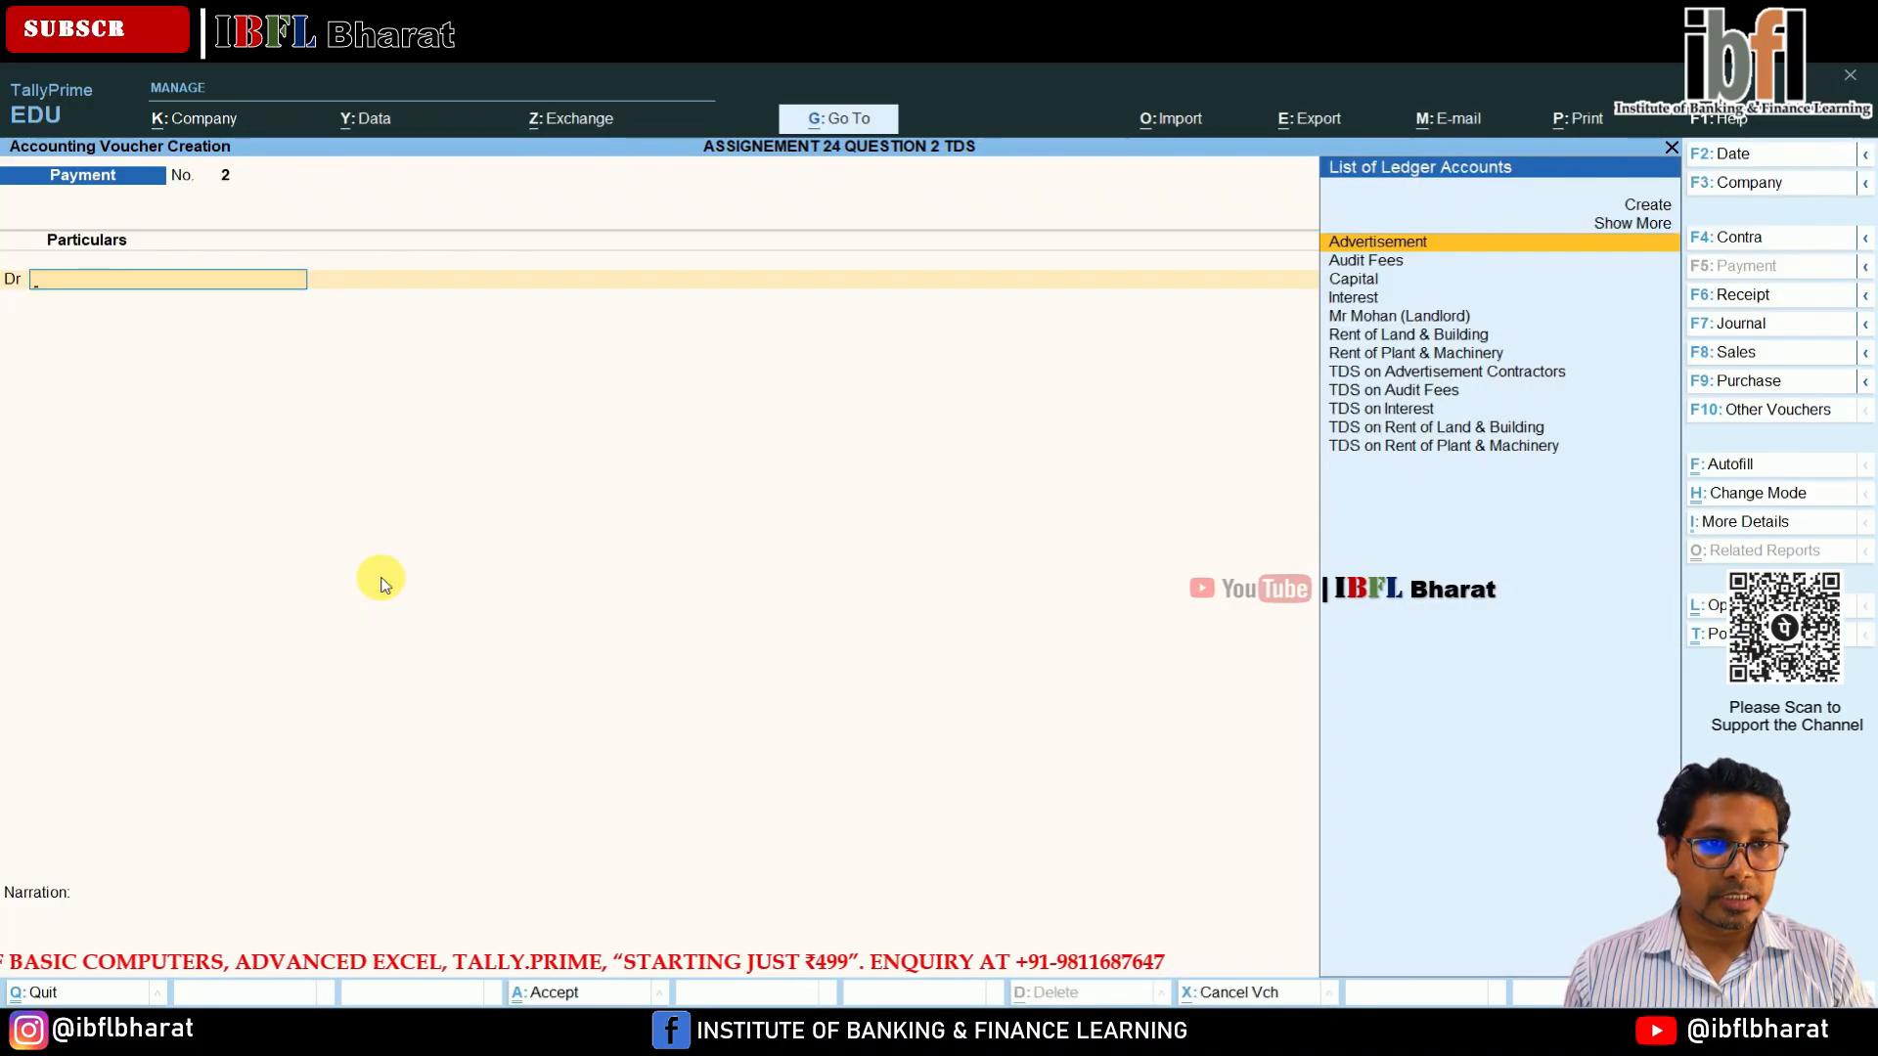
In a Payment voucher dated 2-Apr-24, debit TDS on Rent of Land & Building with 20,000 against the landlord's pending deduction.
{"action": "key", "text": "Down"}
{"action": "key", "text": "Down"}
{"action": "key", "text": "Down"}
{"action": "key", "text": "Down"}
{"action": "key", "text": "Down"}
{"action": "key", "text": "Down"}
{"action": "key", "text": "Down"}
{"action": "key", "text": "Down"}
{"action": "key", "text": "Down"}
{"action": "key", "text": "Down"}
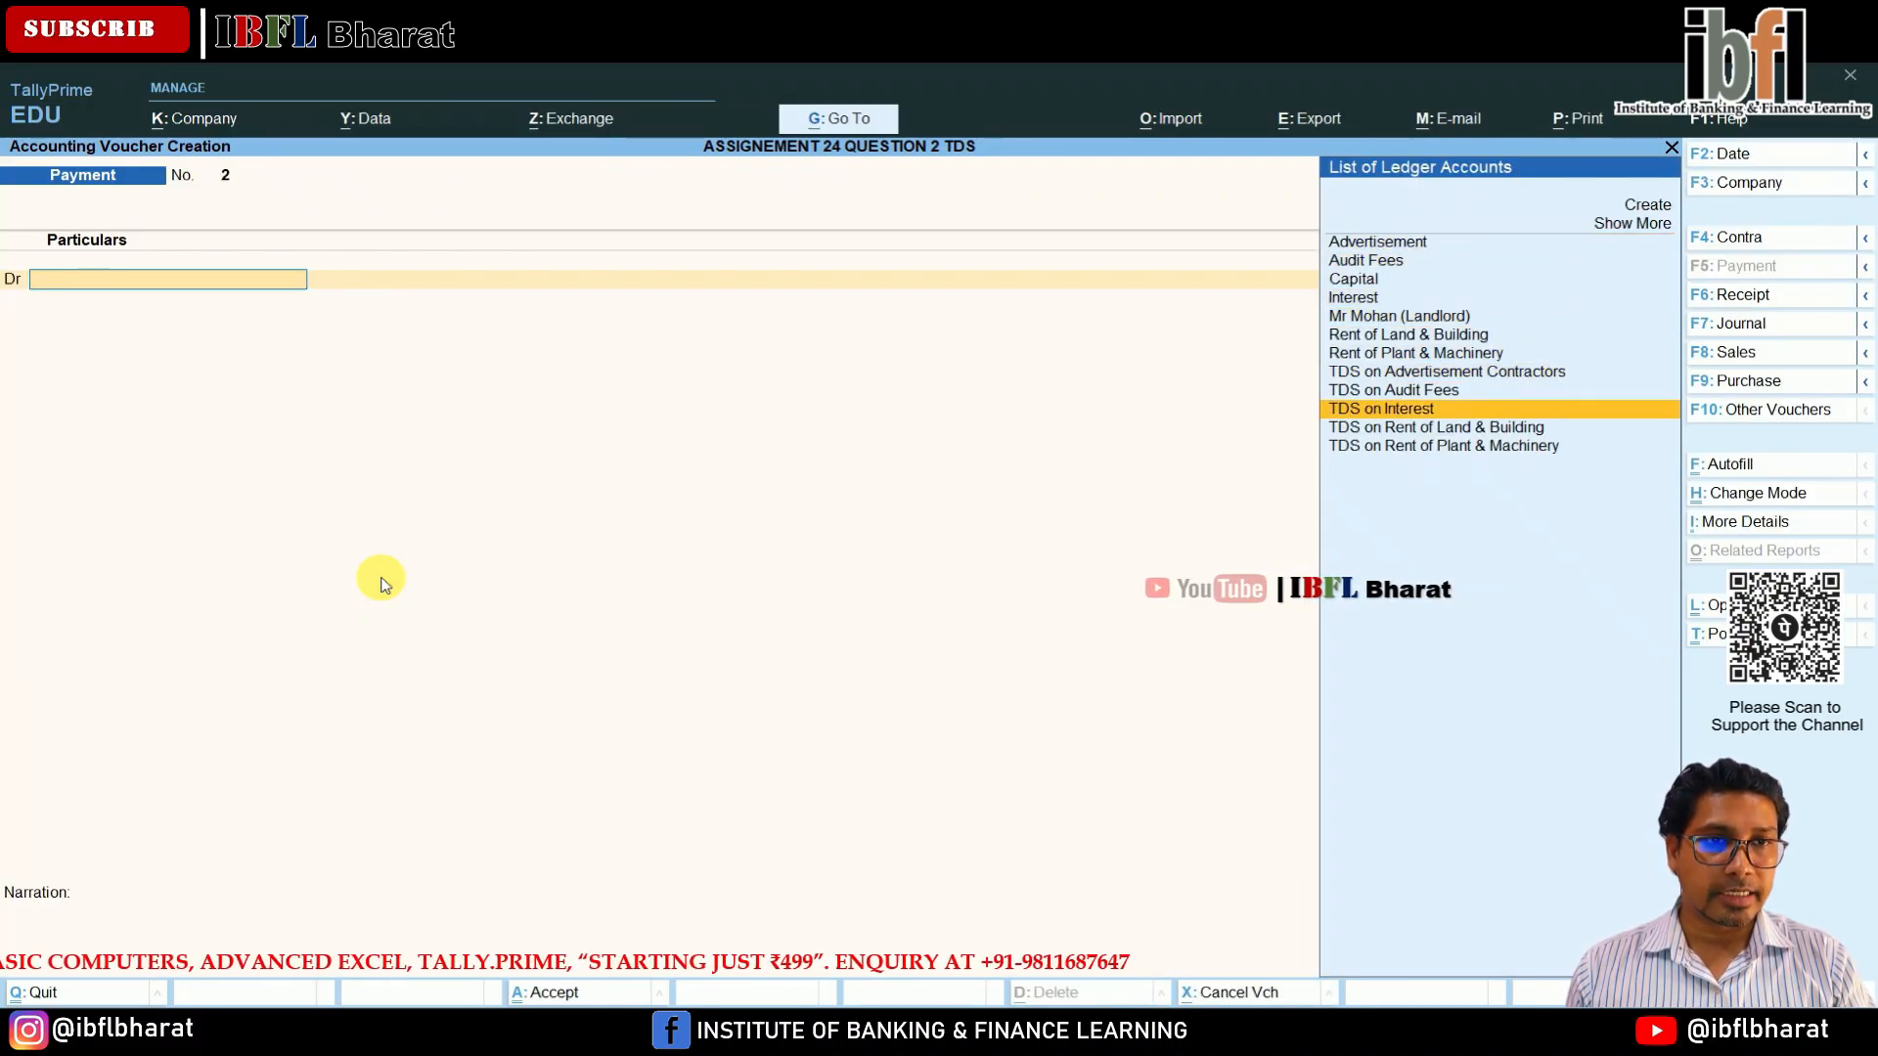
{"action": "key", "text": "Return"}
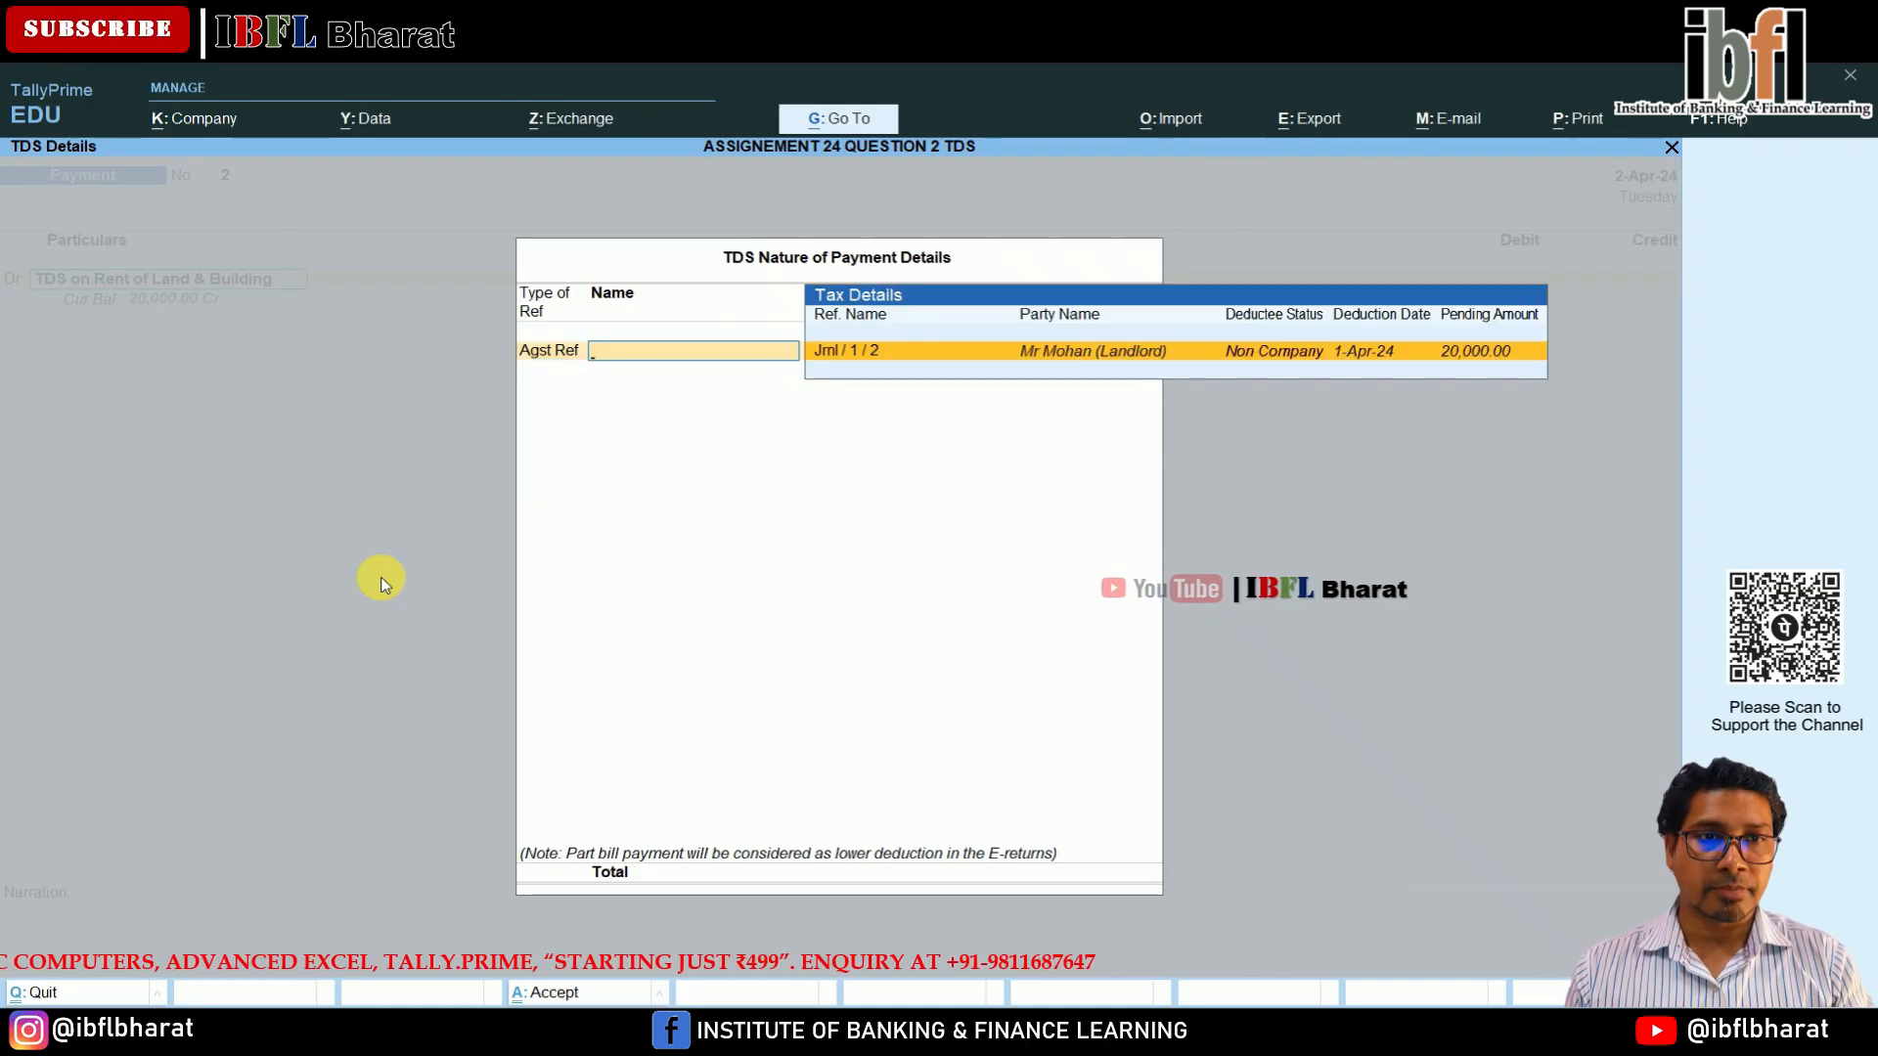
{"action": "key", "text": "Return"}
{"action": "key", "text": "Return"}
{"action": "key", "text": "Return"}
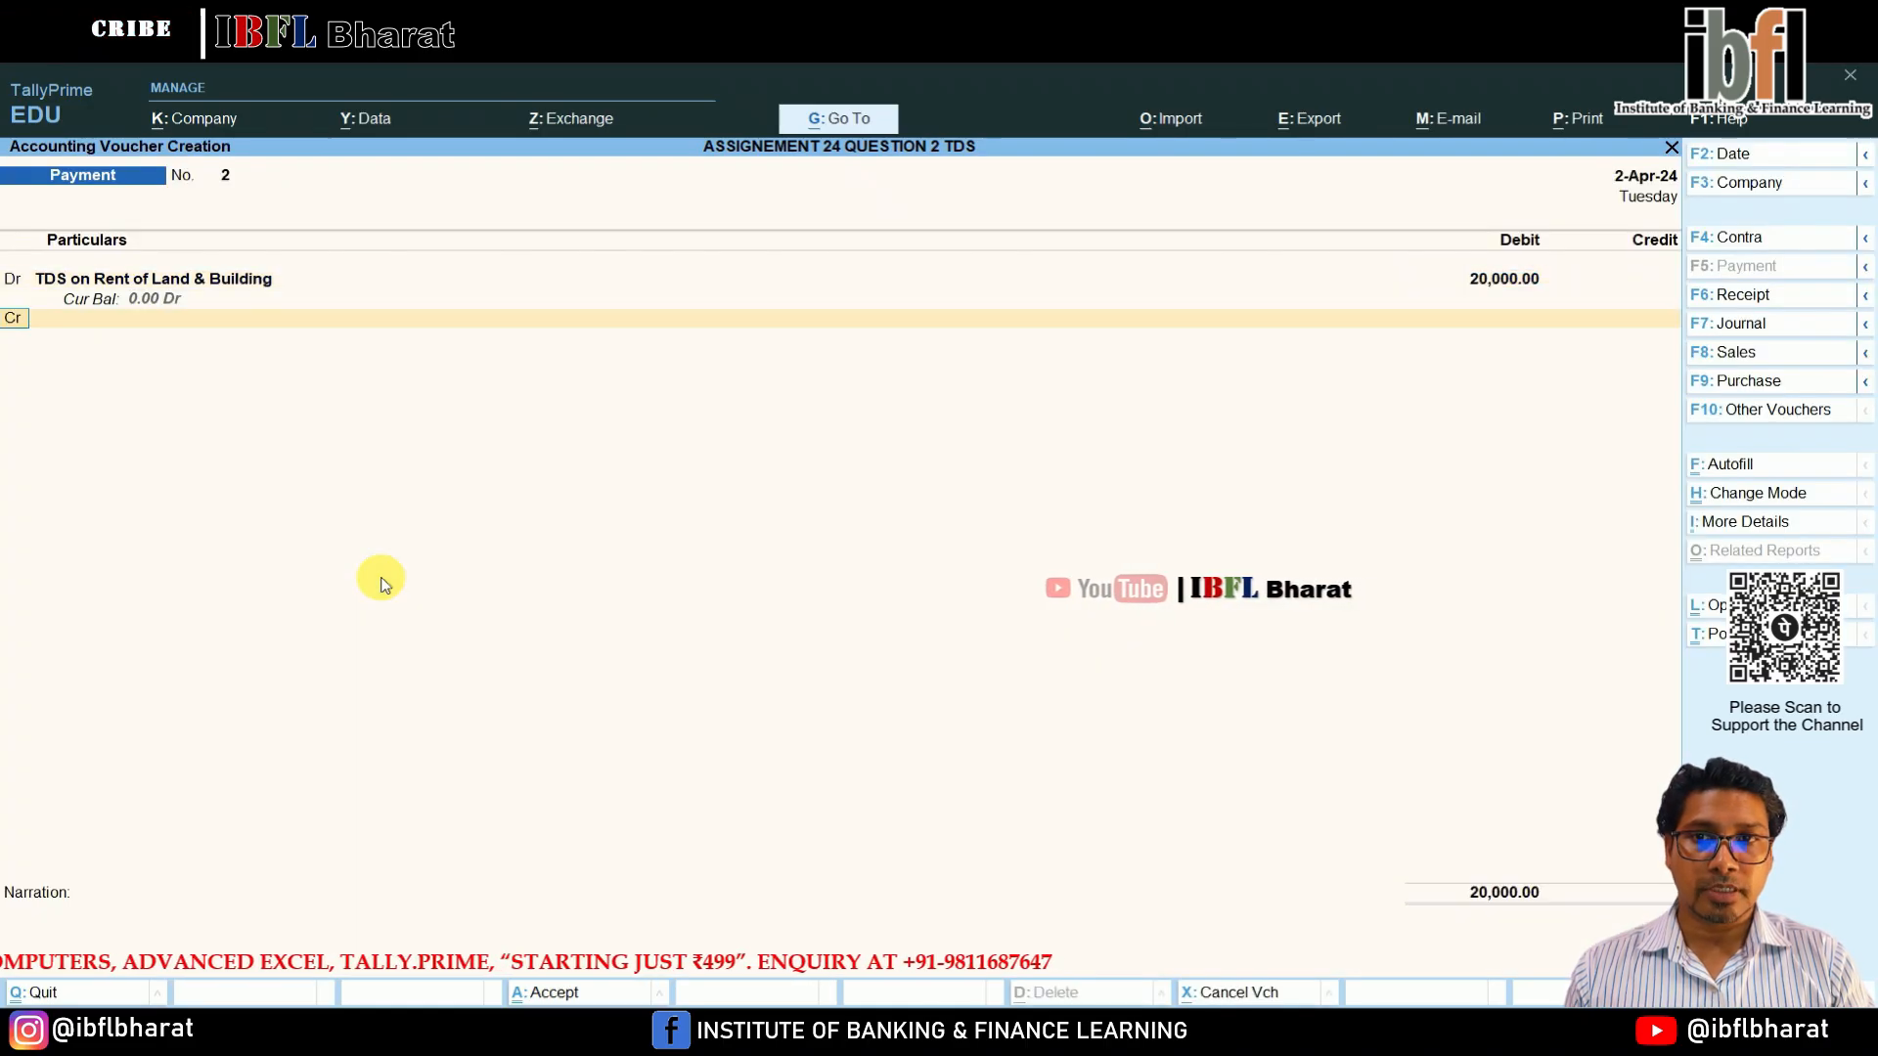
Credit Bank with 20,000 for the TDS payment, using a cheque dated 2-Apr-24 without an instrument number.
{"action": "key", "text": "Down"}
{"action": "key", "text": "Down"}
{"action": "key", "text": "Return"}
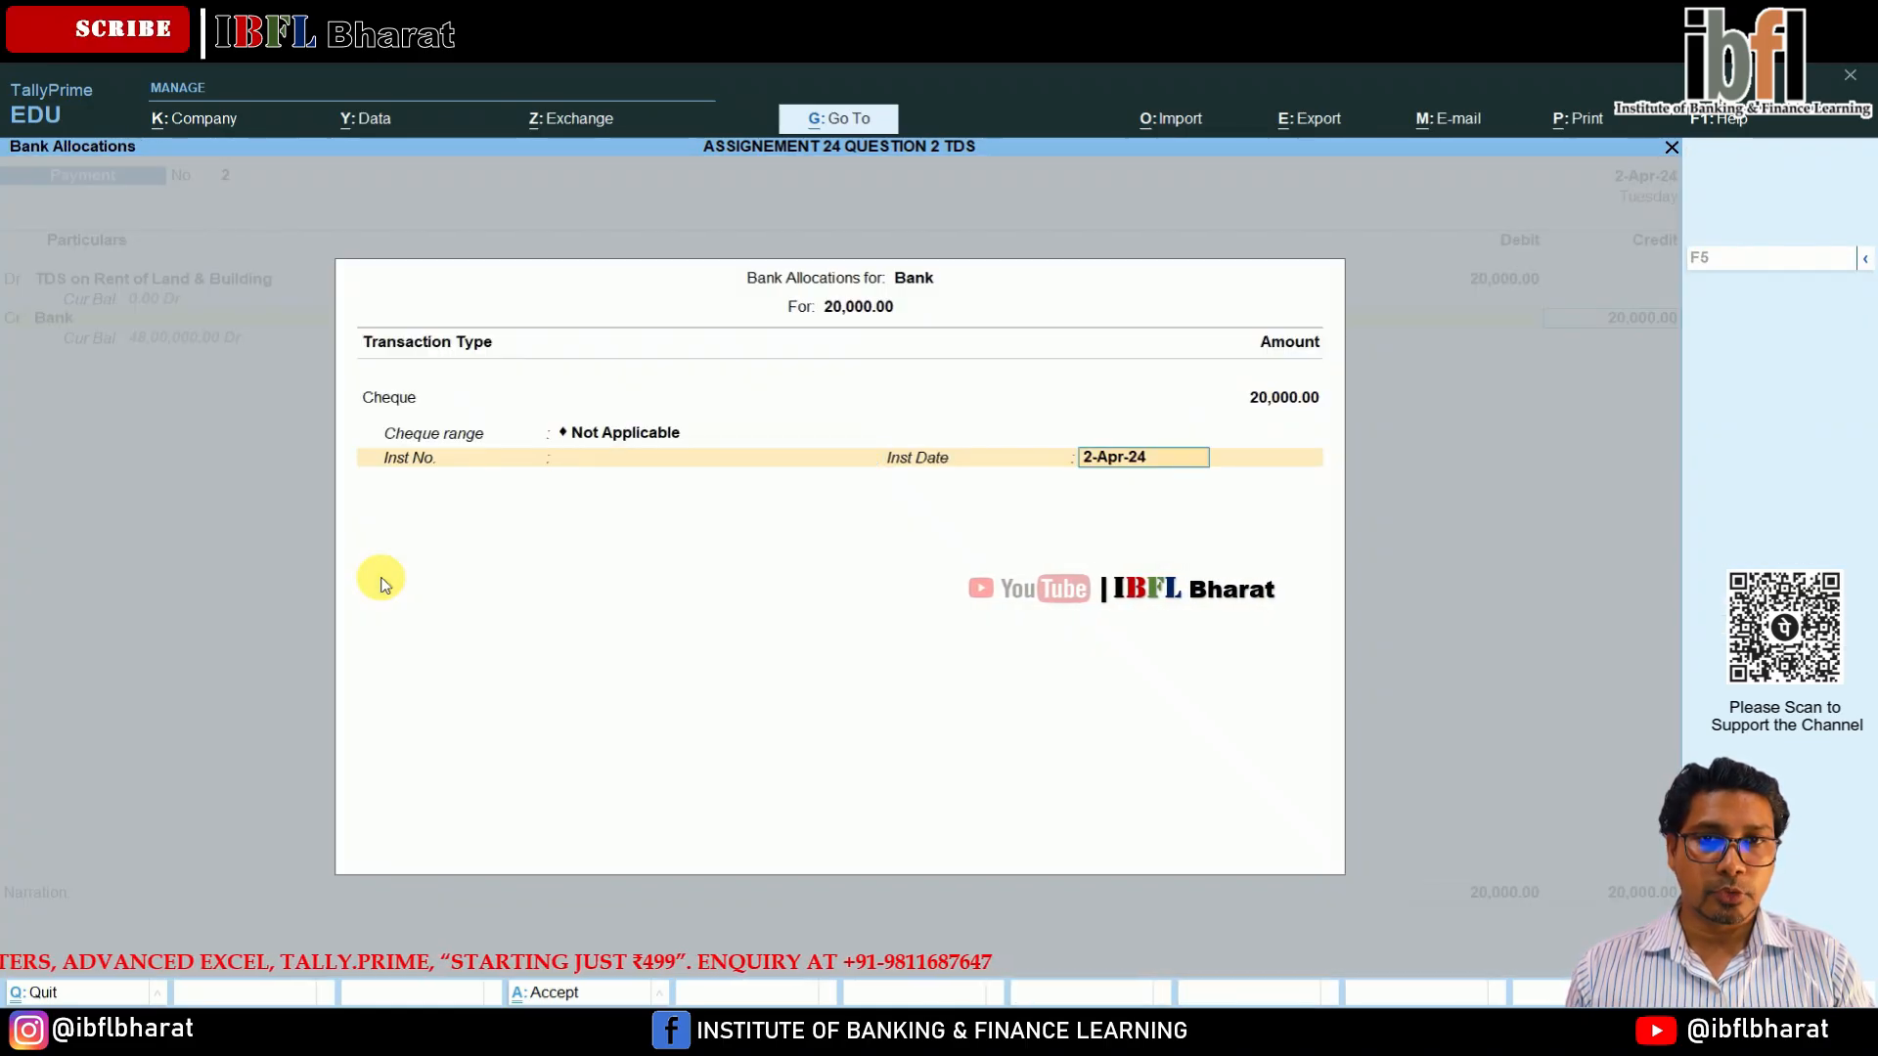
{"action": "key", "text": "Return"}
{"action": "key", "text": "Return"}
{"action": "key", "text": "Return"}
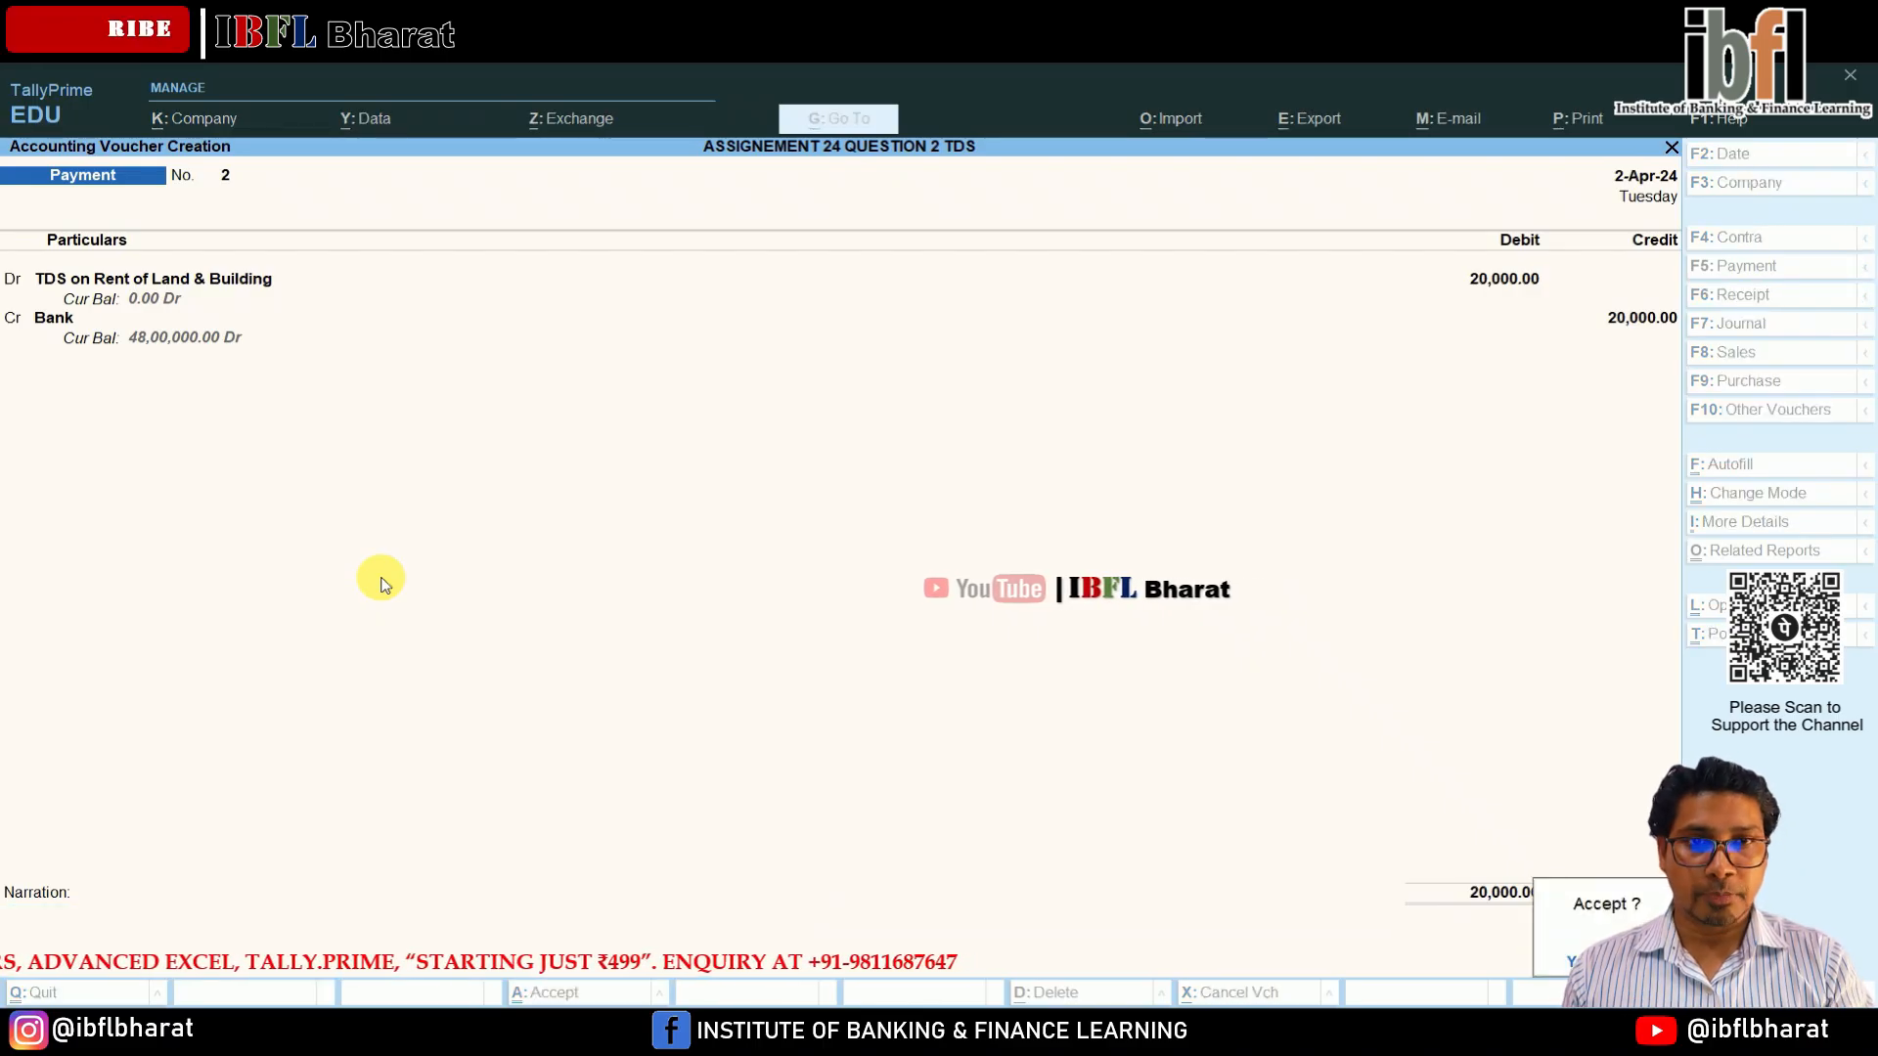
Preview the TDS payment's challan and examine its deductee type, section code, payment details and taxpayer's counterfoil.
{"action": "key", "text": "alt+p"}
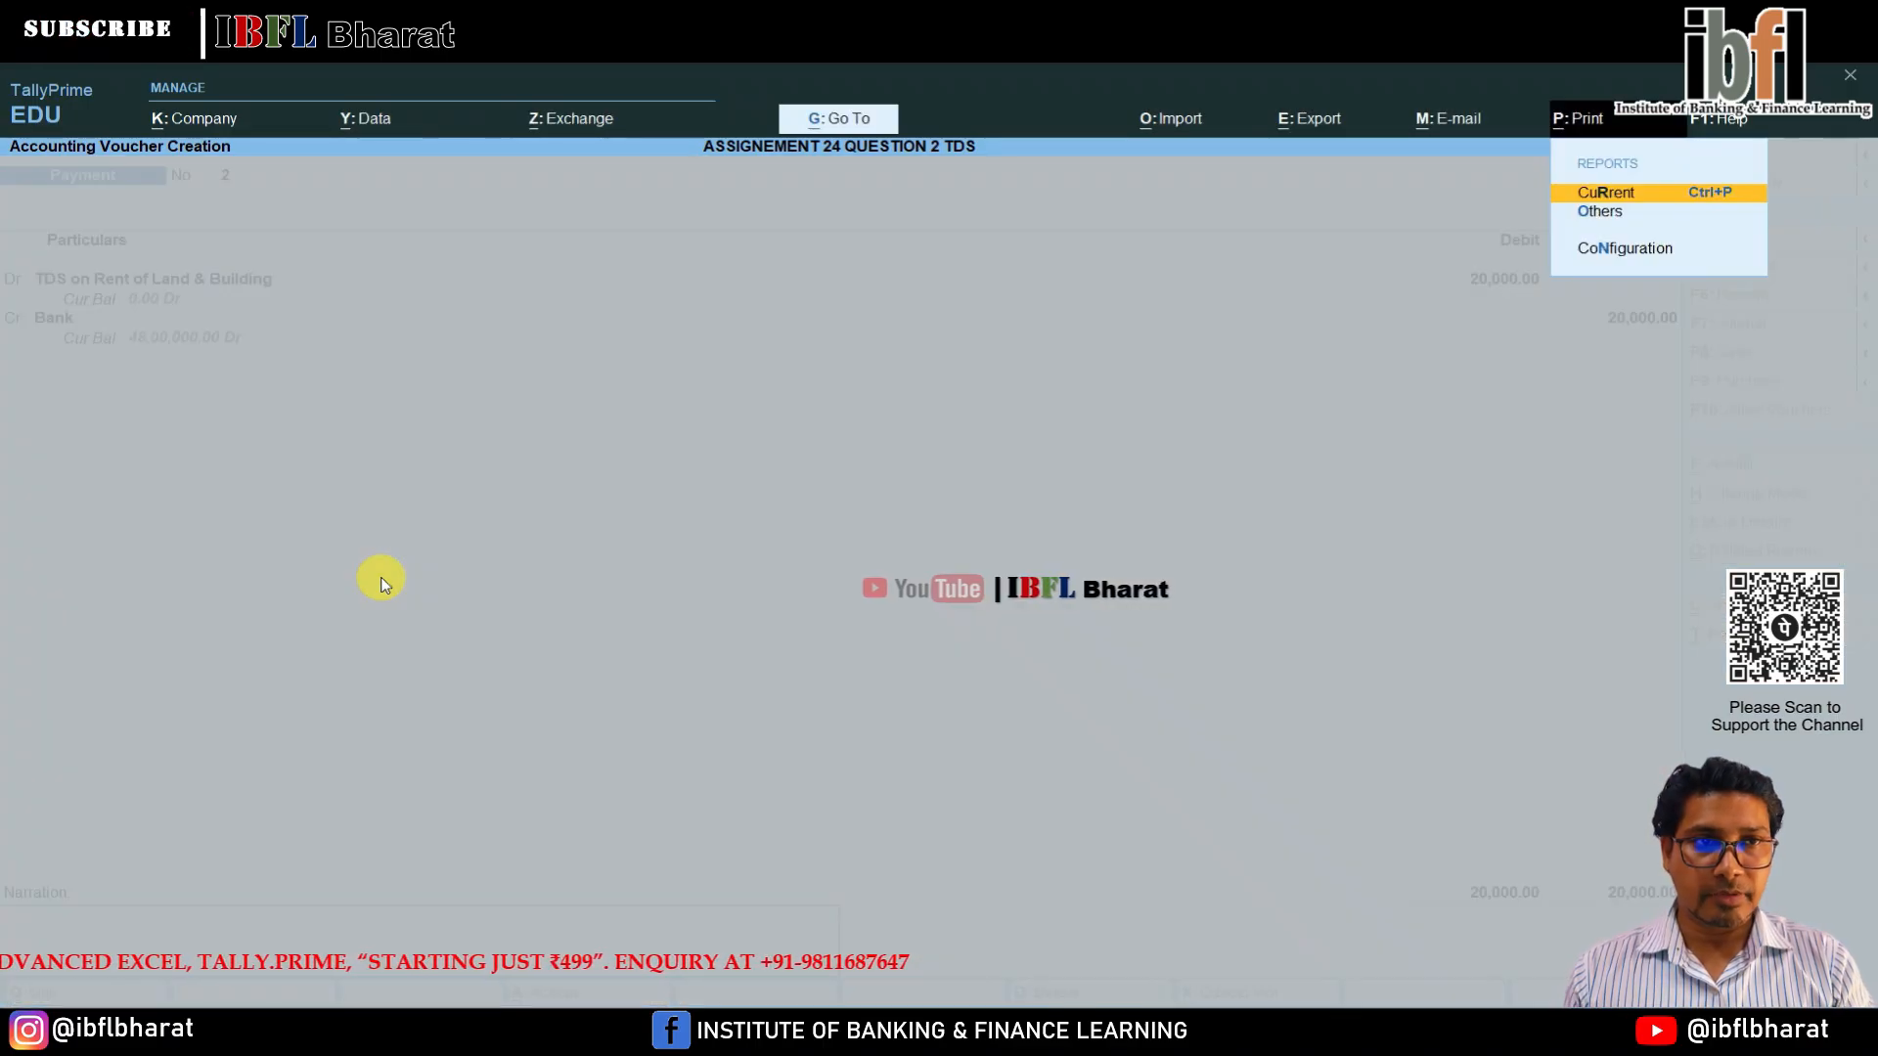
{"action": "key", "text": "Return"}
{"action": "key", "text": "i"}
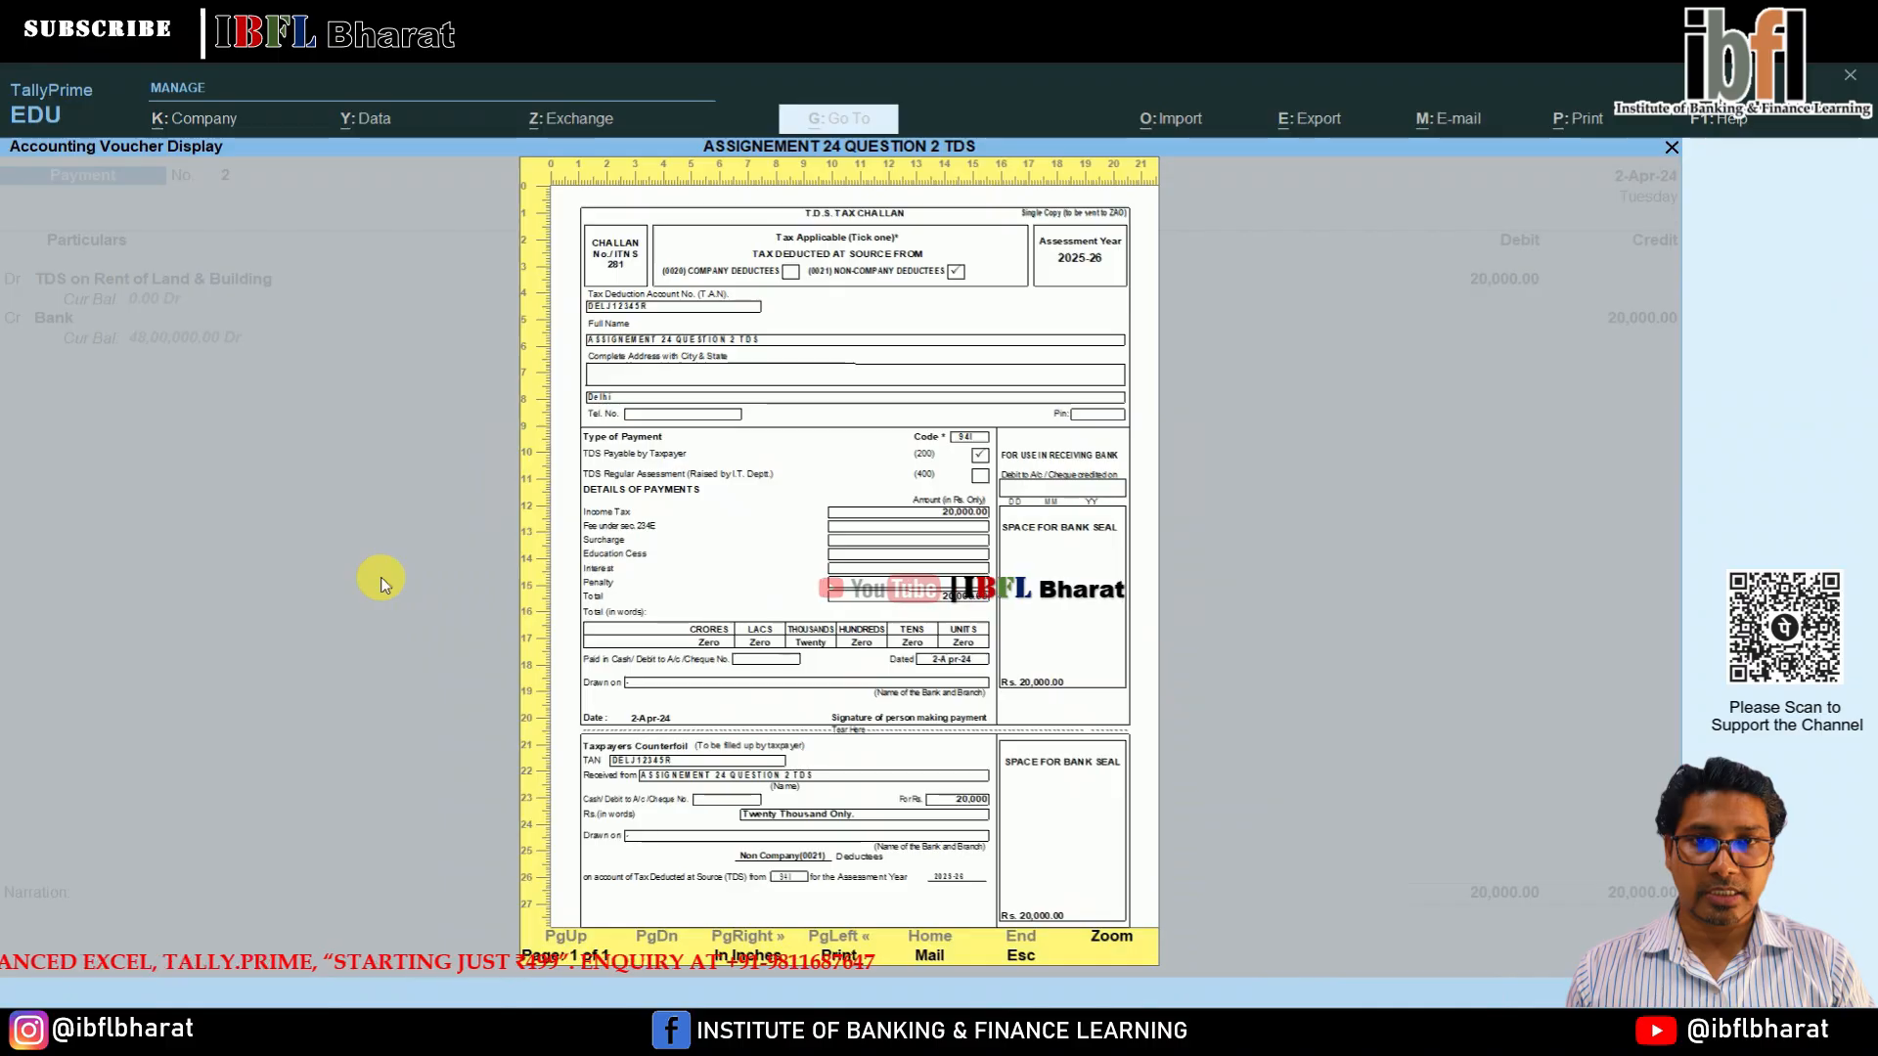
{"action": "key", "text": "alt+z"}
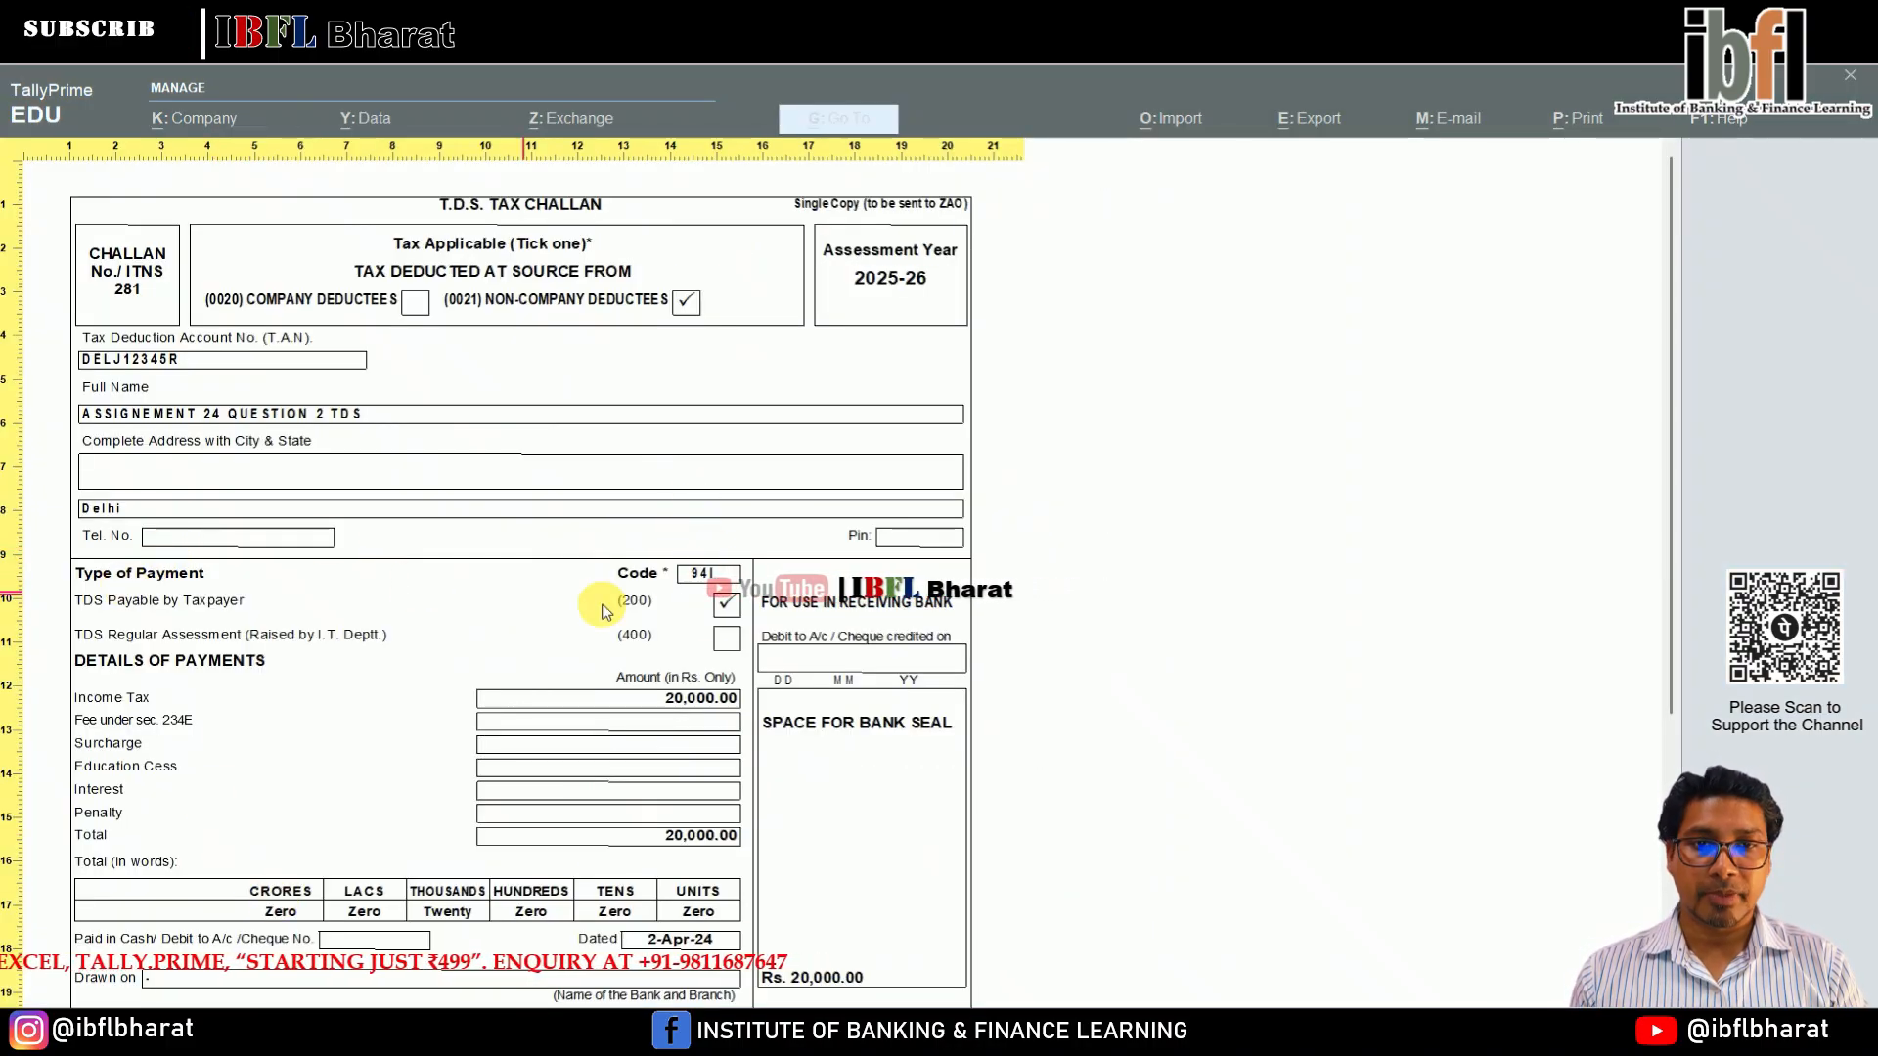
{"action": "scroll", "coordinate": [743, 790], "scroll_direction": "down", "scroll_amount": 4}
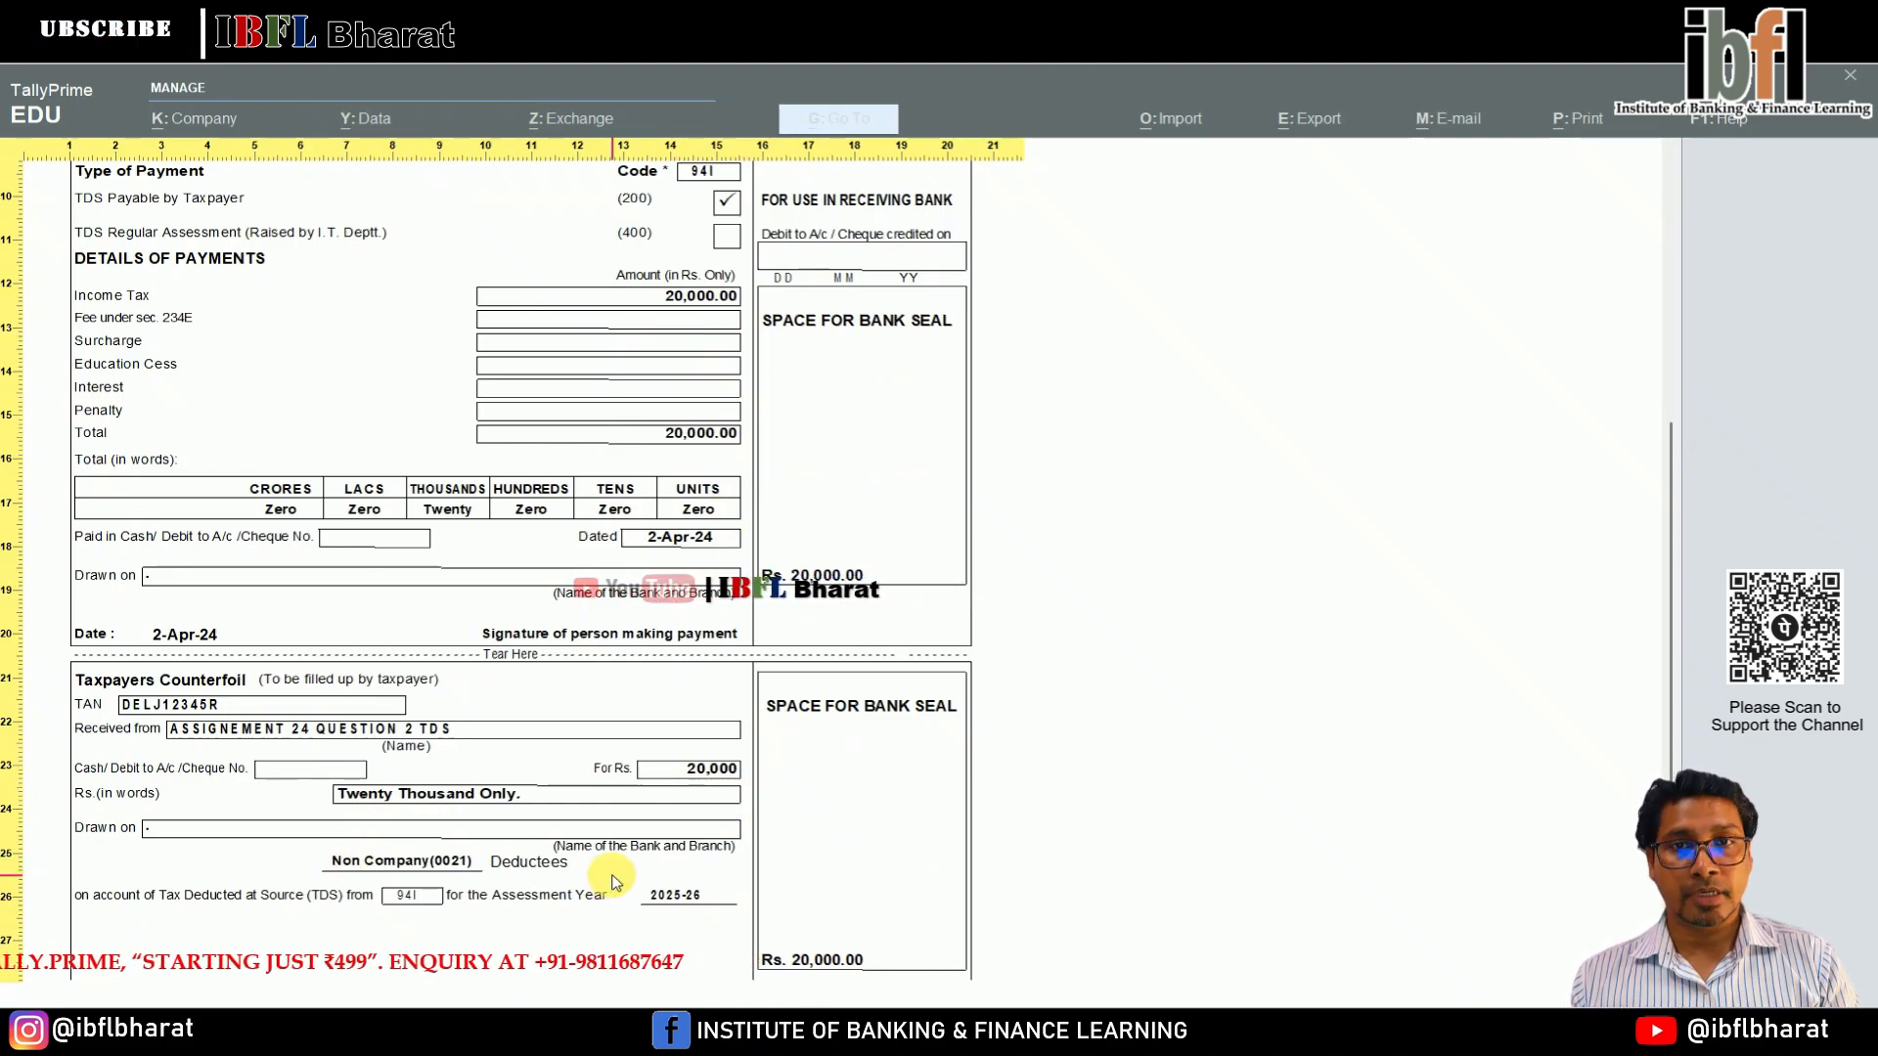
{"action": "scroll", "coordinate": [671, 477], "scroll_direction": "up", "scroll_amount": 5}
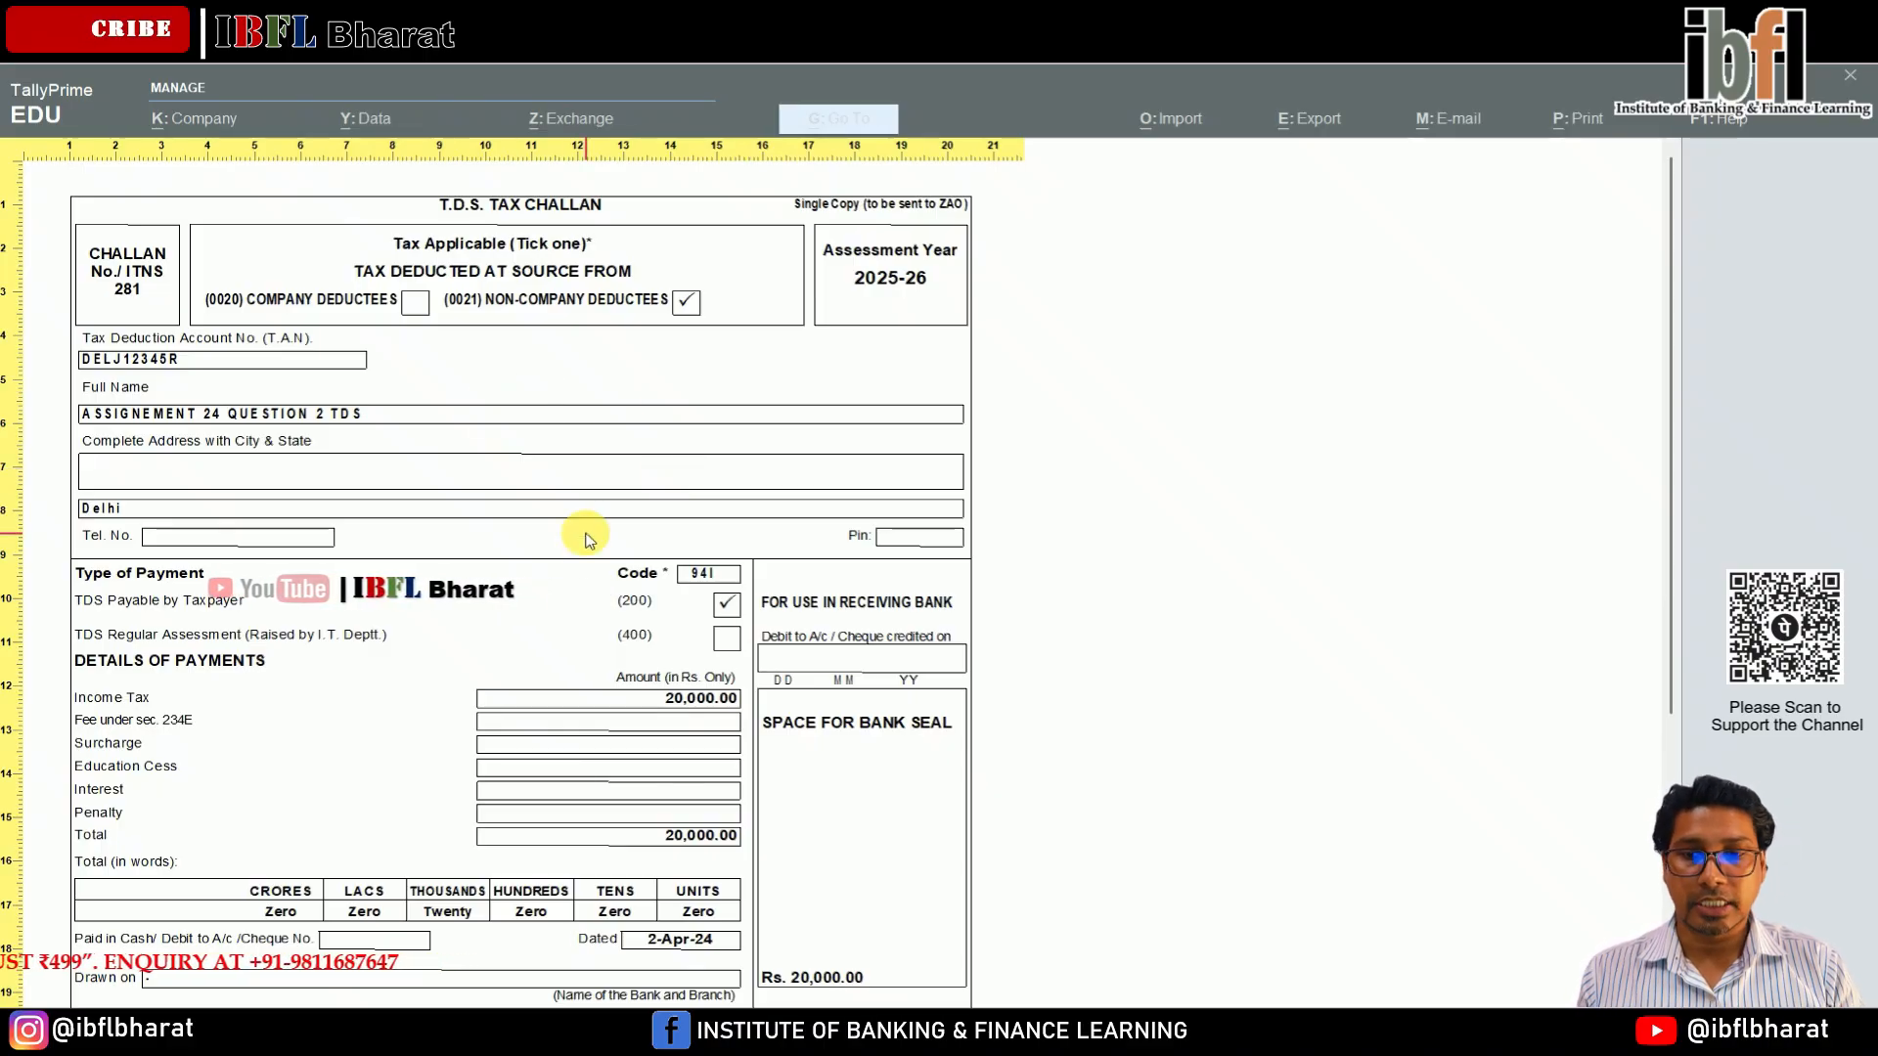
{"action": "key", "text": "Escape"}
{"action": "key", "text": "Escape"}
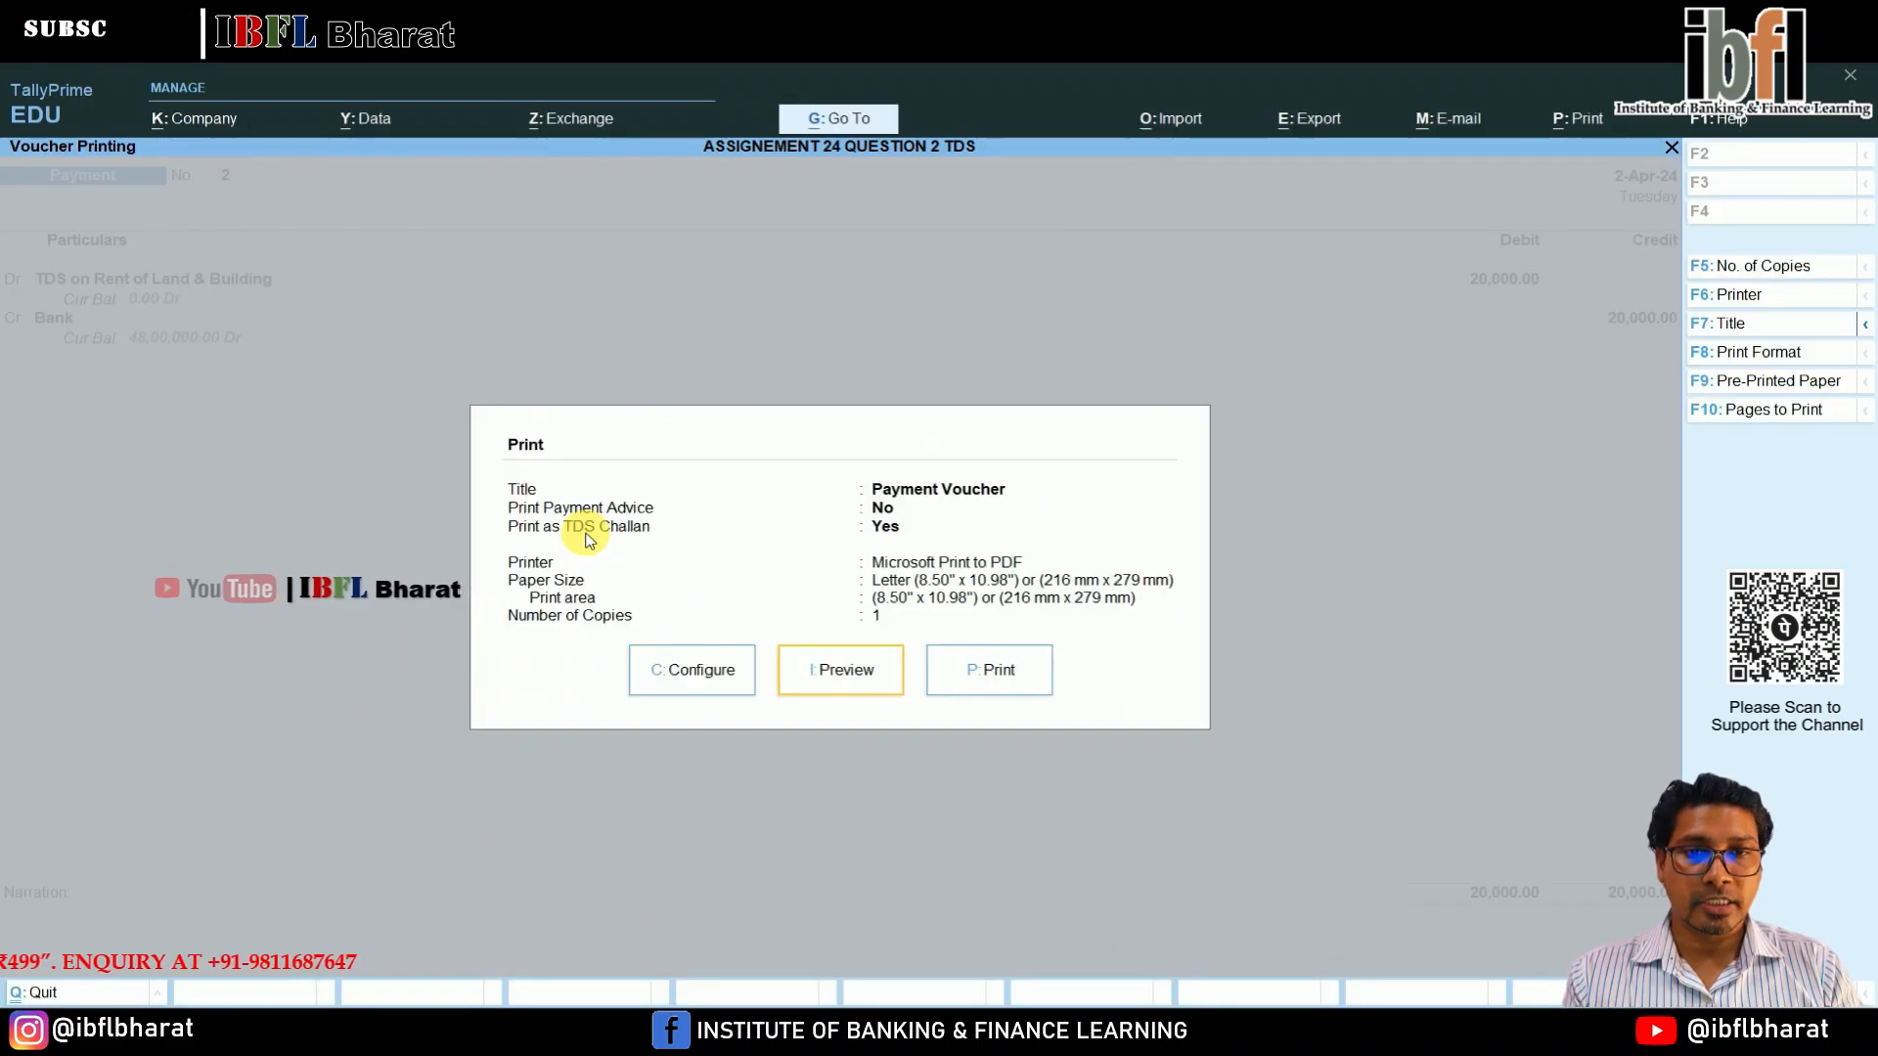
{"action": "key", "text": "Escape"}
Save the rent TDS payment, and in a Journal voucher dated 2-Apr-24 debit Interest with 50,000.
{"action": "key", "text": "ctrl+a"}
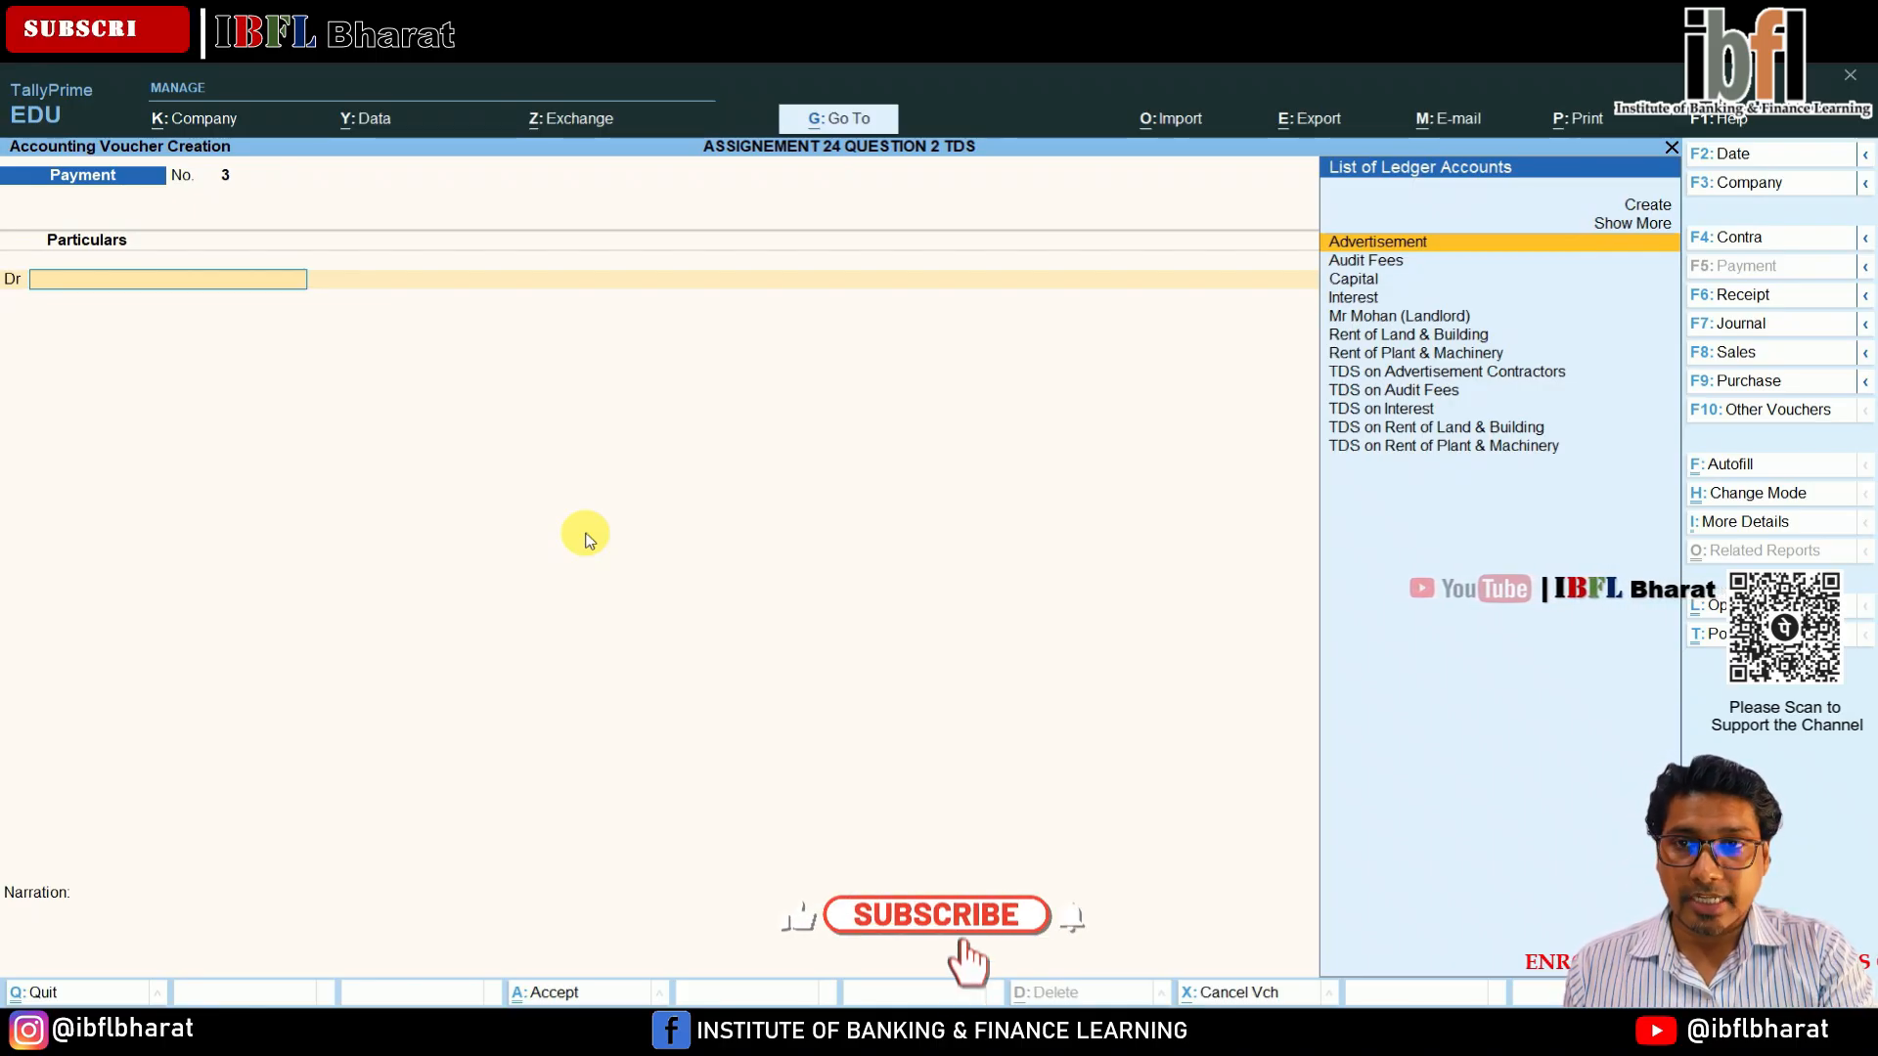
{"action": "key", "text": "F7"}
{"action": "key", "text": "Return"}
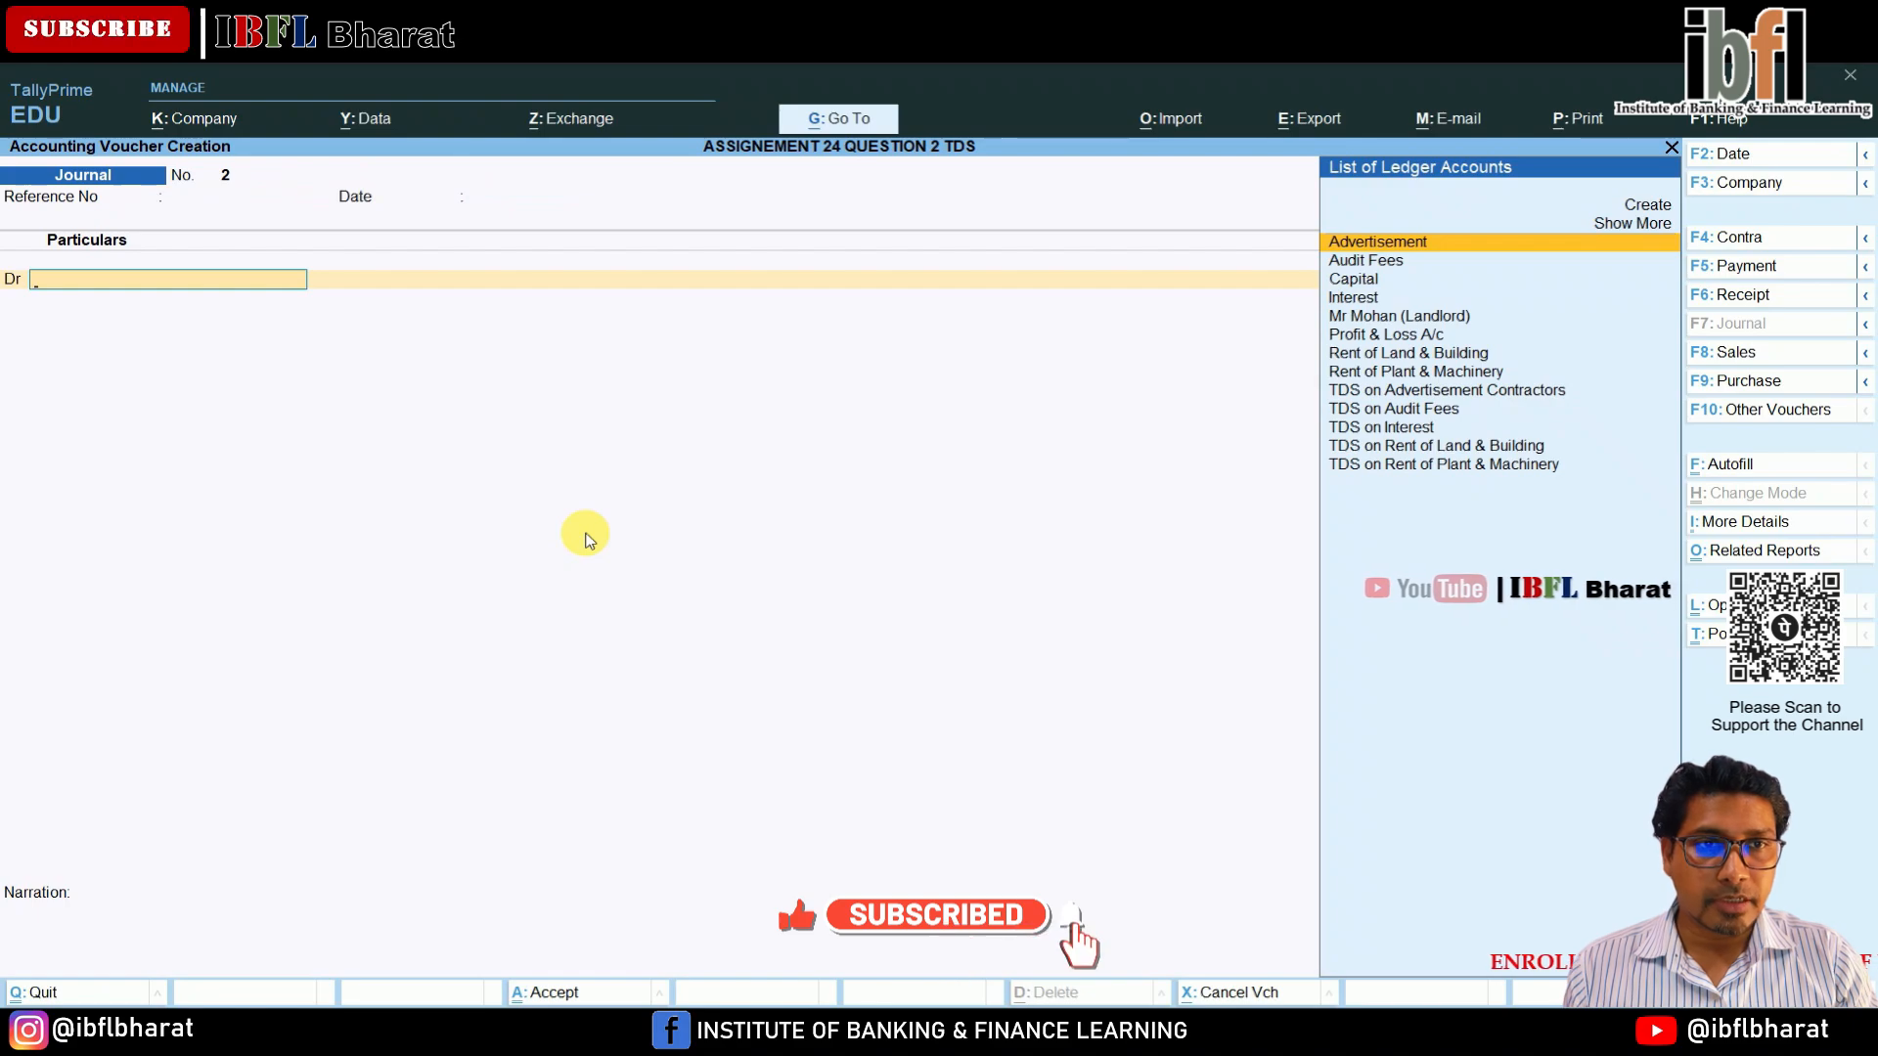
{"action": "key", "text": "Down"}
{"action": "key", "text": "Down"}
{"action": "key", "text": "Down"}
{"action": "key", "text": "Return"}
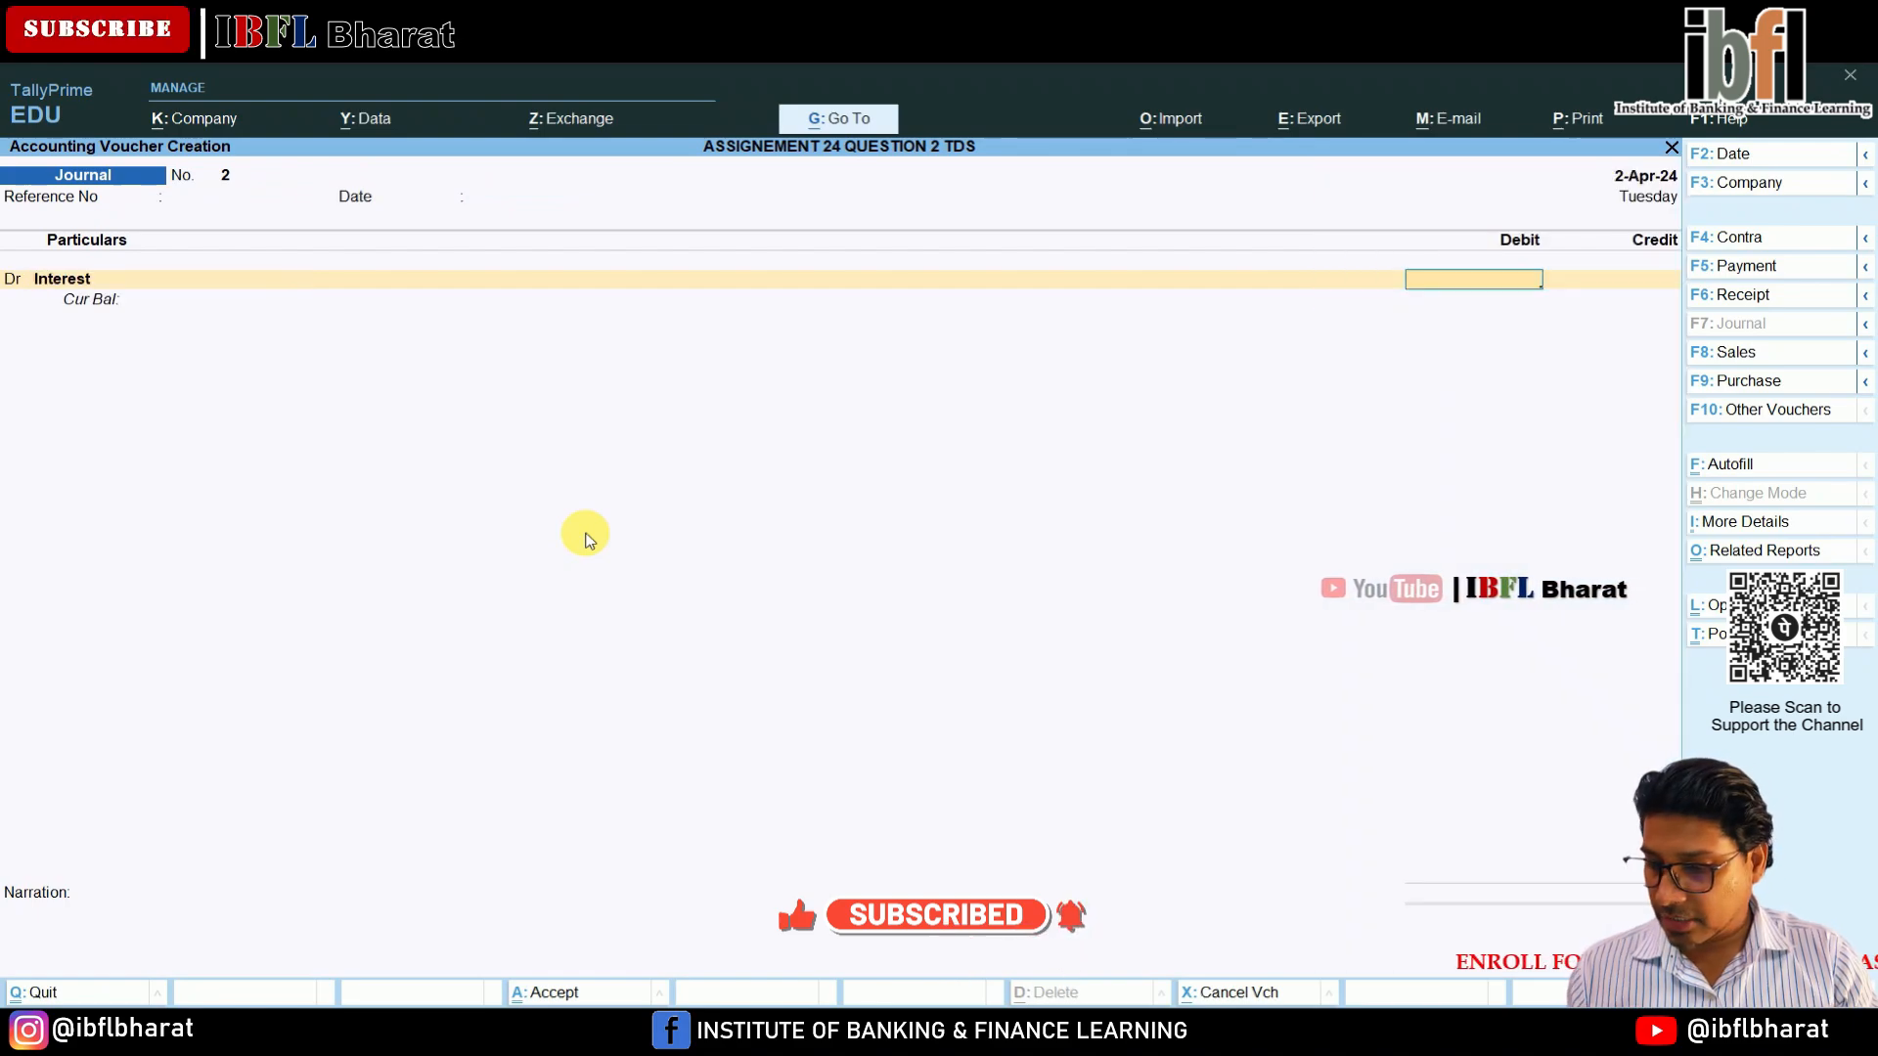
{"action": "type", "text": "50000"}
{"action": "key", "text": "Return"}
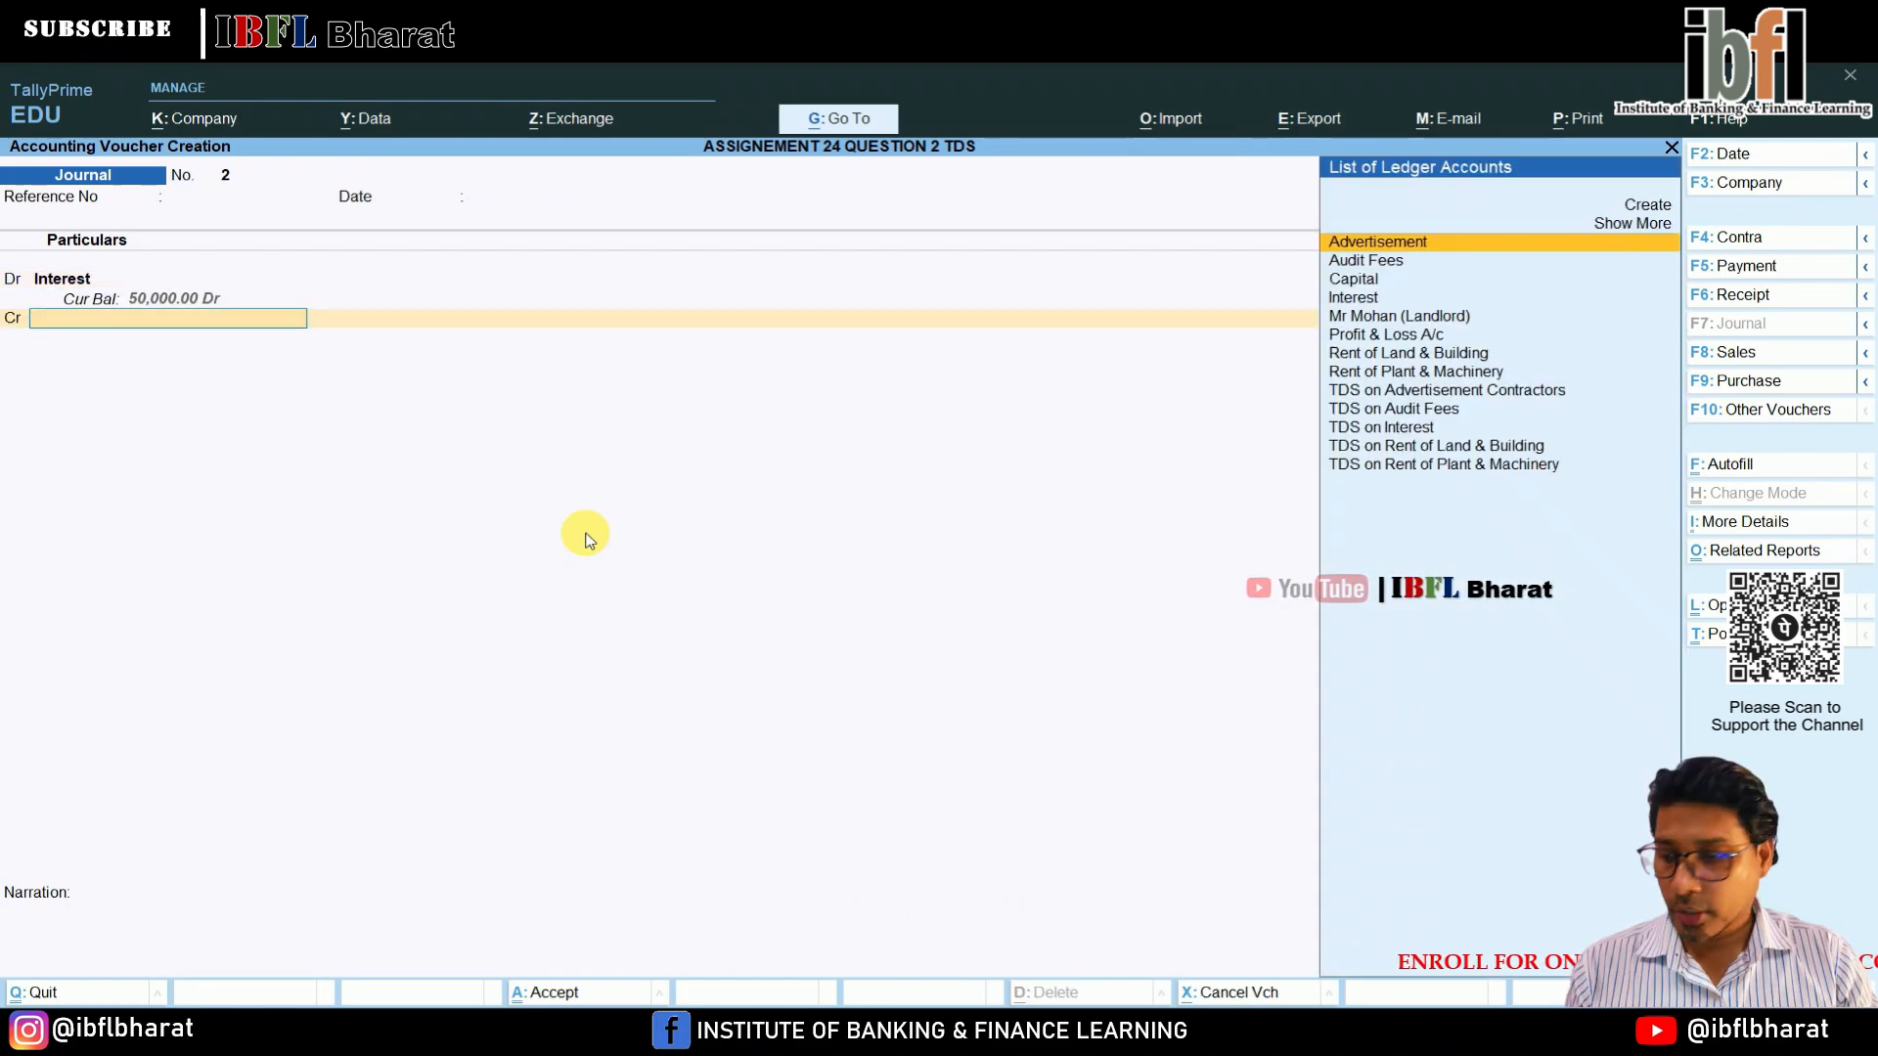
Create a ledger in the interest payee's name under Sundry Creditors, maintaining balances bill-by-bill without a credit period or limit.
{"action": "key", "text": "Up"}
{"action": "key", "text": "Up"}
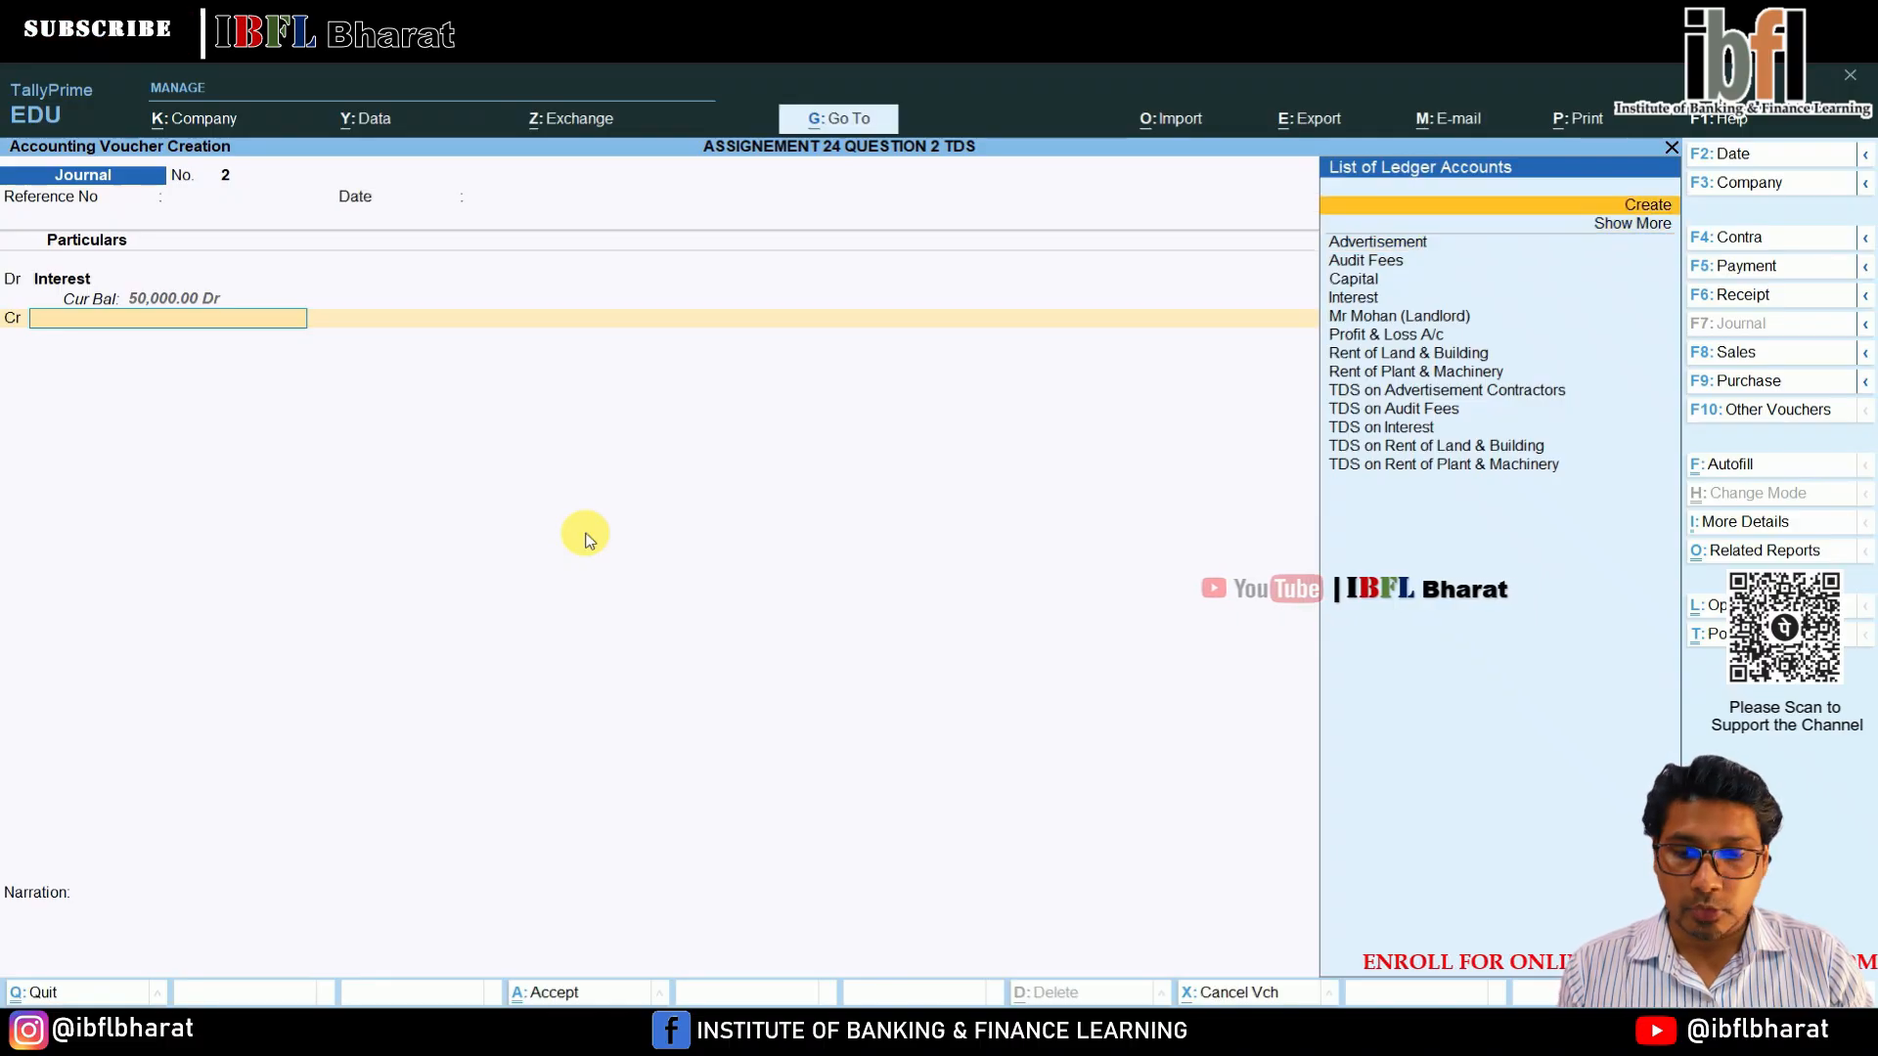
{"action": "key", "text": "Return"}
{"action": "type", "text": "Sohan"}
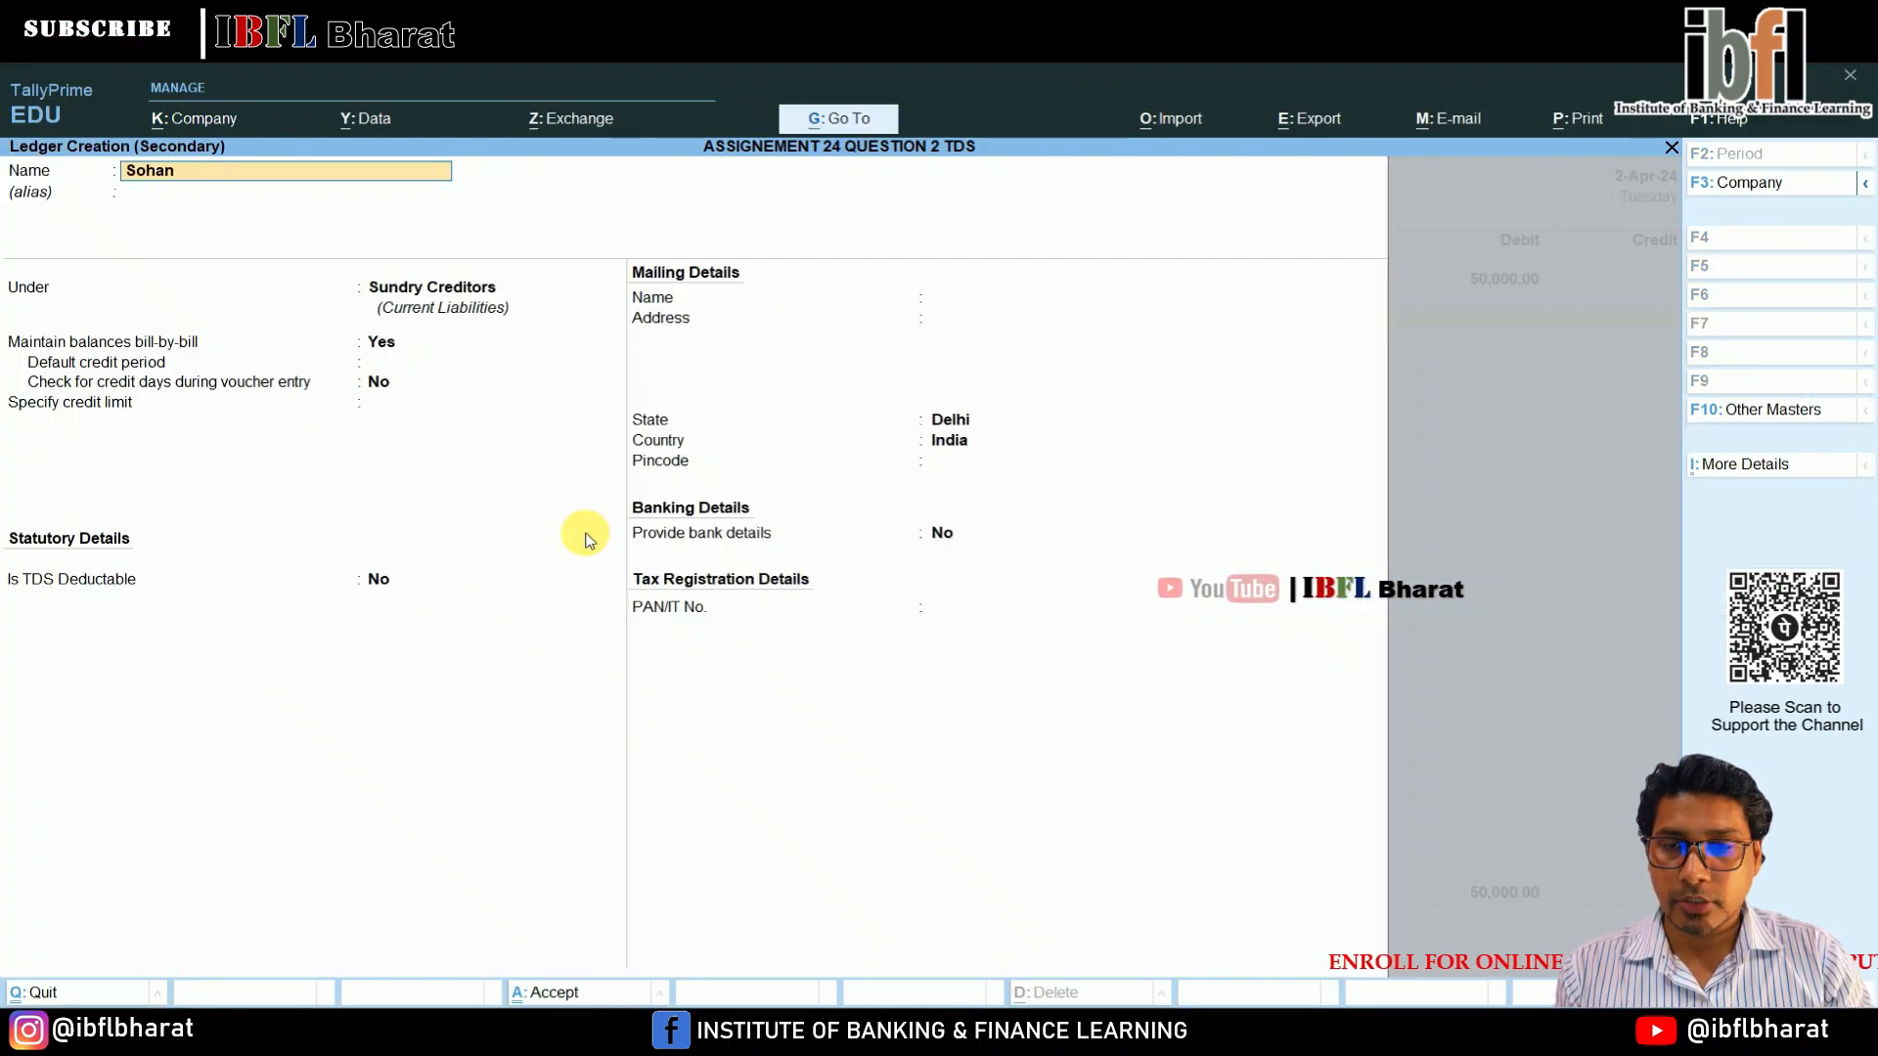
{"action": "key", "text": "Return"}
{"action": "key", "text": "Return"}
{"action": "key", "text": "Return"}
{"action": "key", "text": "Return"}
{"action": "key", "text": "Return"}
{"action": "key", "text": "Return"}
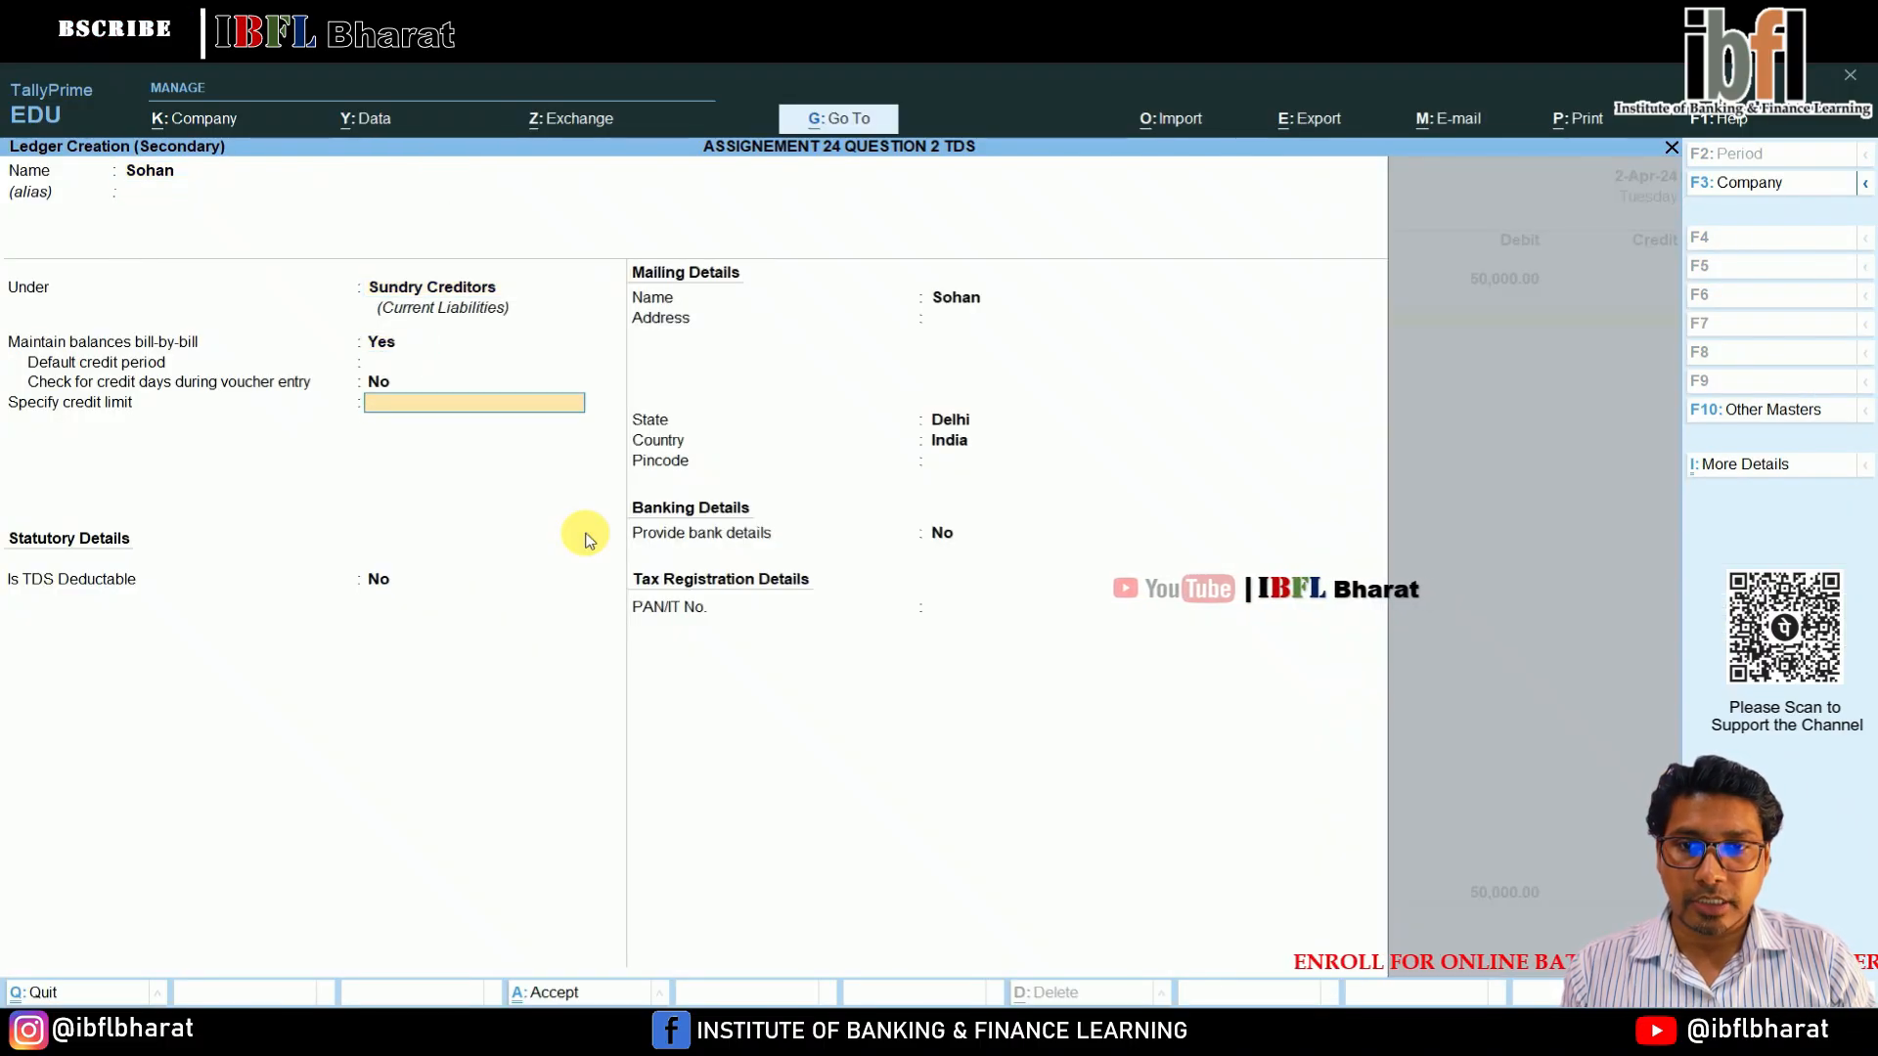
Make the payee's ledger TDS deductable with deductee type Individual/HUF - Resident and TDS deducted in the same voucher.
{"action": "key", "text": "y"}
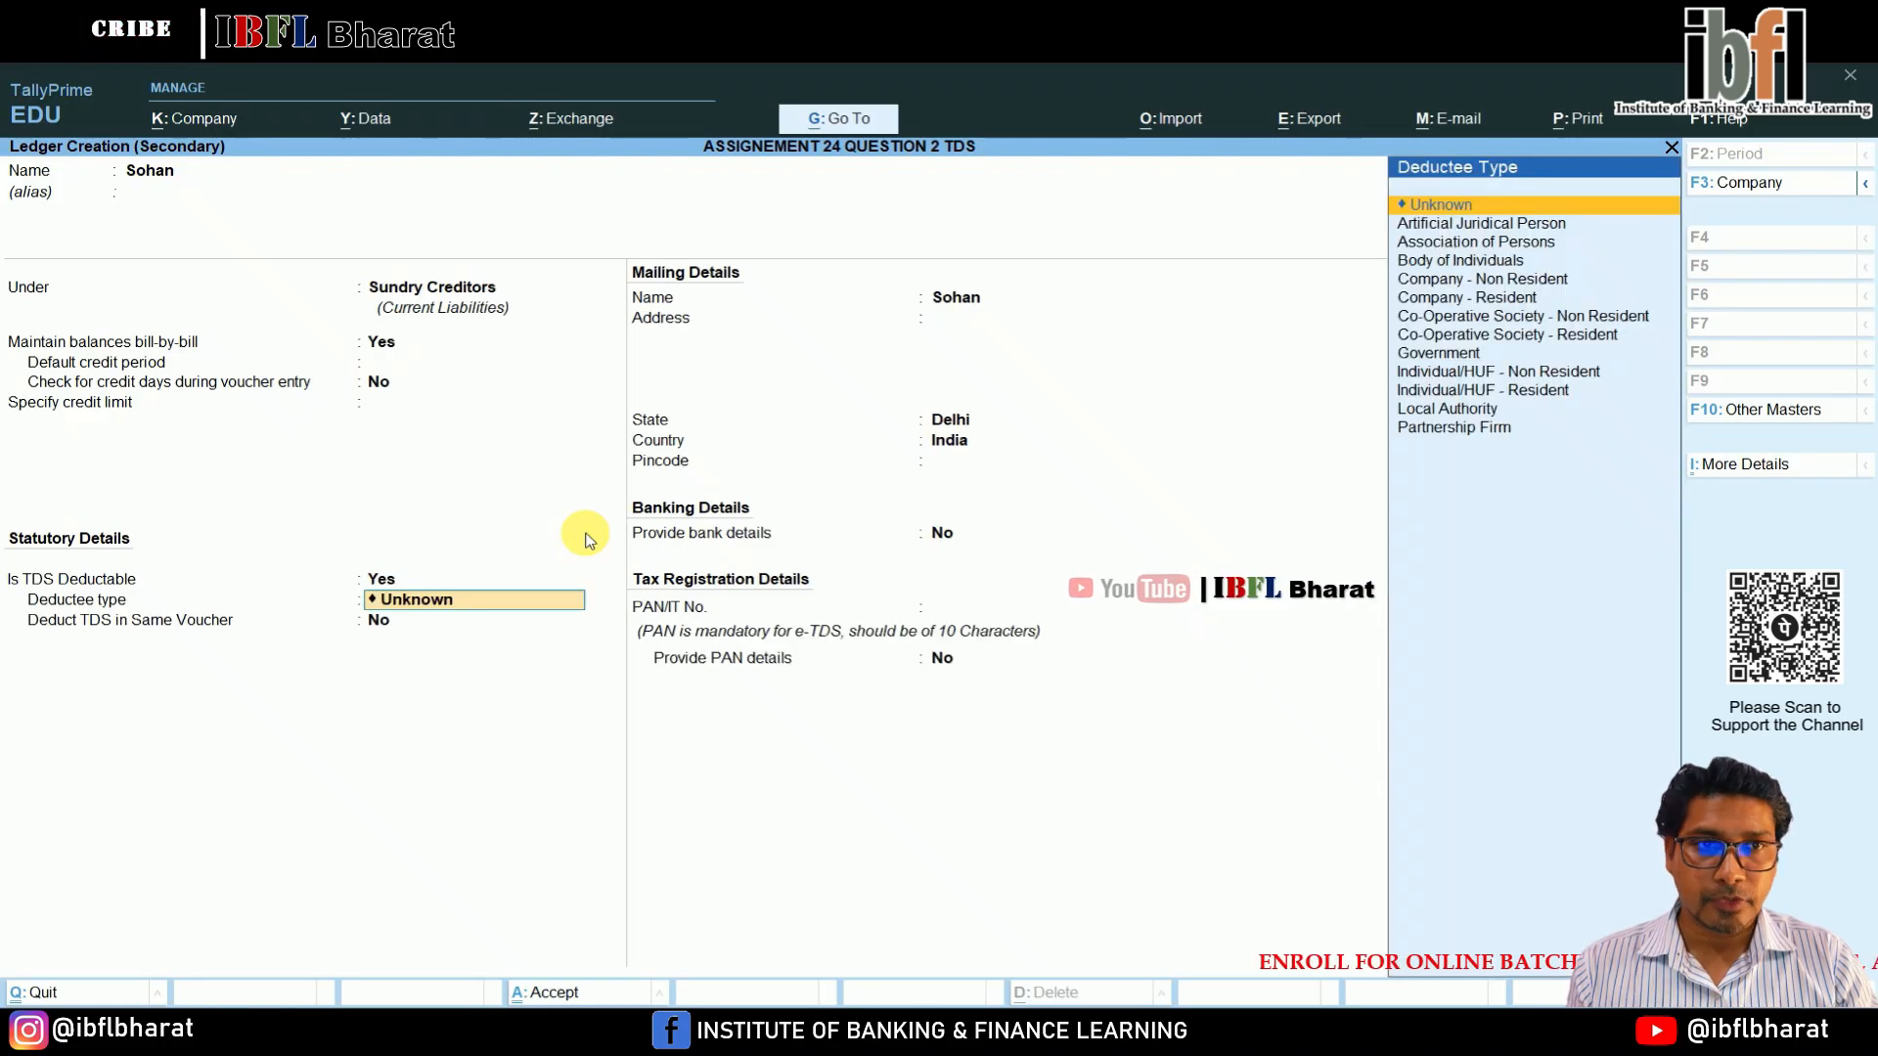
{"action": "key", "text": "Down"}
{"action": "key", "text": "Down"}
{"action": "key", "text": "Down"}
{"action": "key", "text": "Down"}
{"action": "key", "text": "Down"}
{"action": "key", "text": "Down"}
{"action": "key", "text": "Down"}
{"action": "key", "text": "Down"}
{"action": "key", "text": "Down"}
{"action": "key", "text": "Down"}
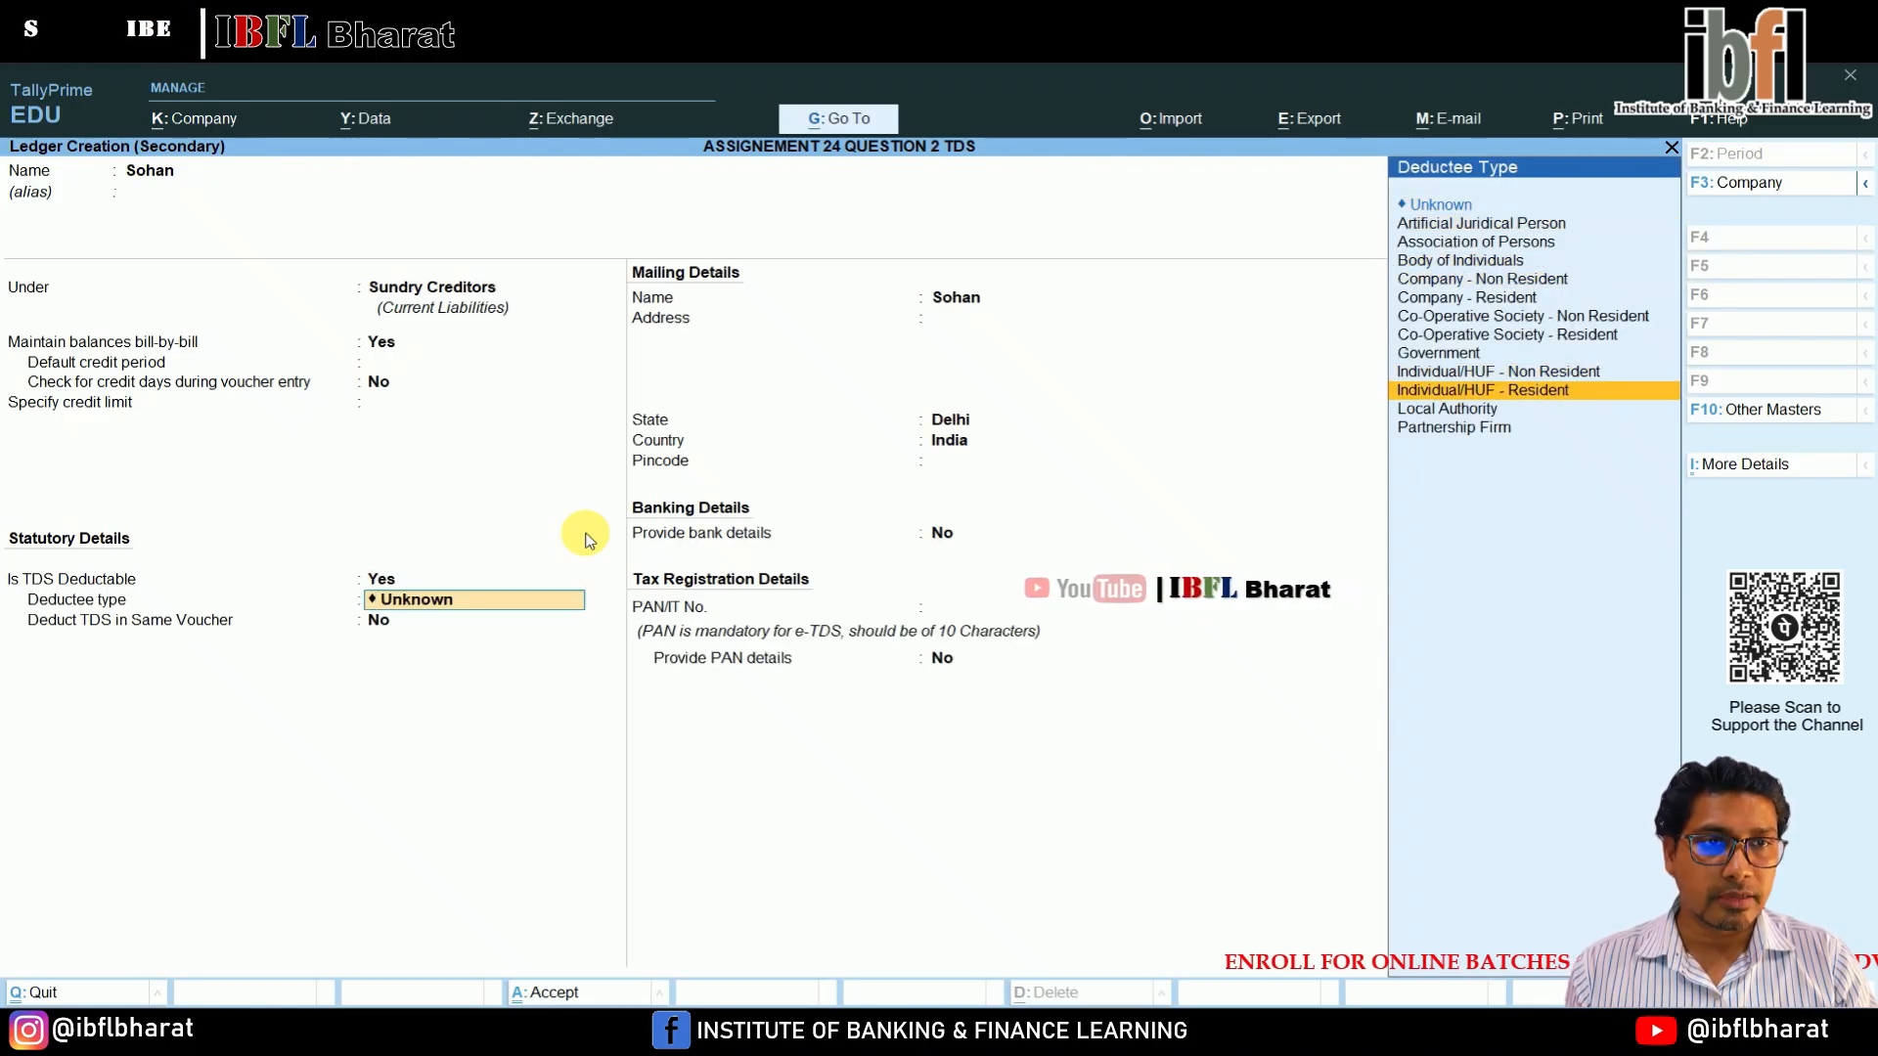
{"action": "key", "text": "Return"}
{"action": "key", "text": "y"}
{"action": "key", "text": "Return"}
{"action": "key", "text": "Return"}
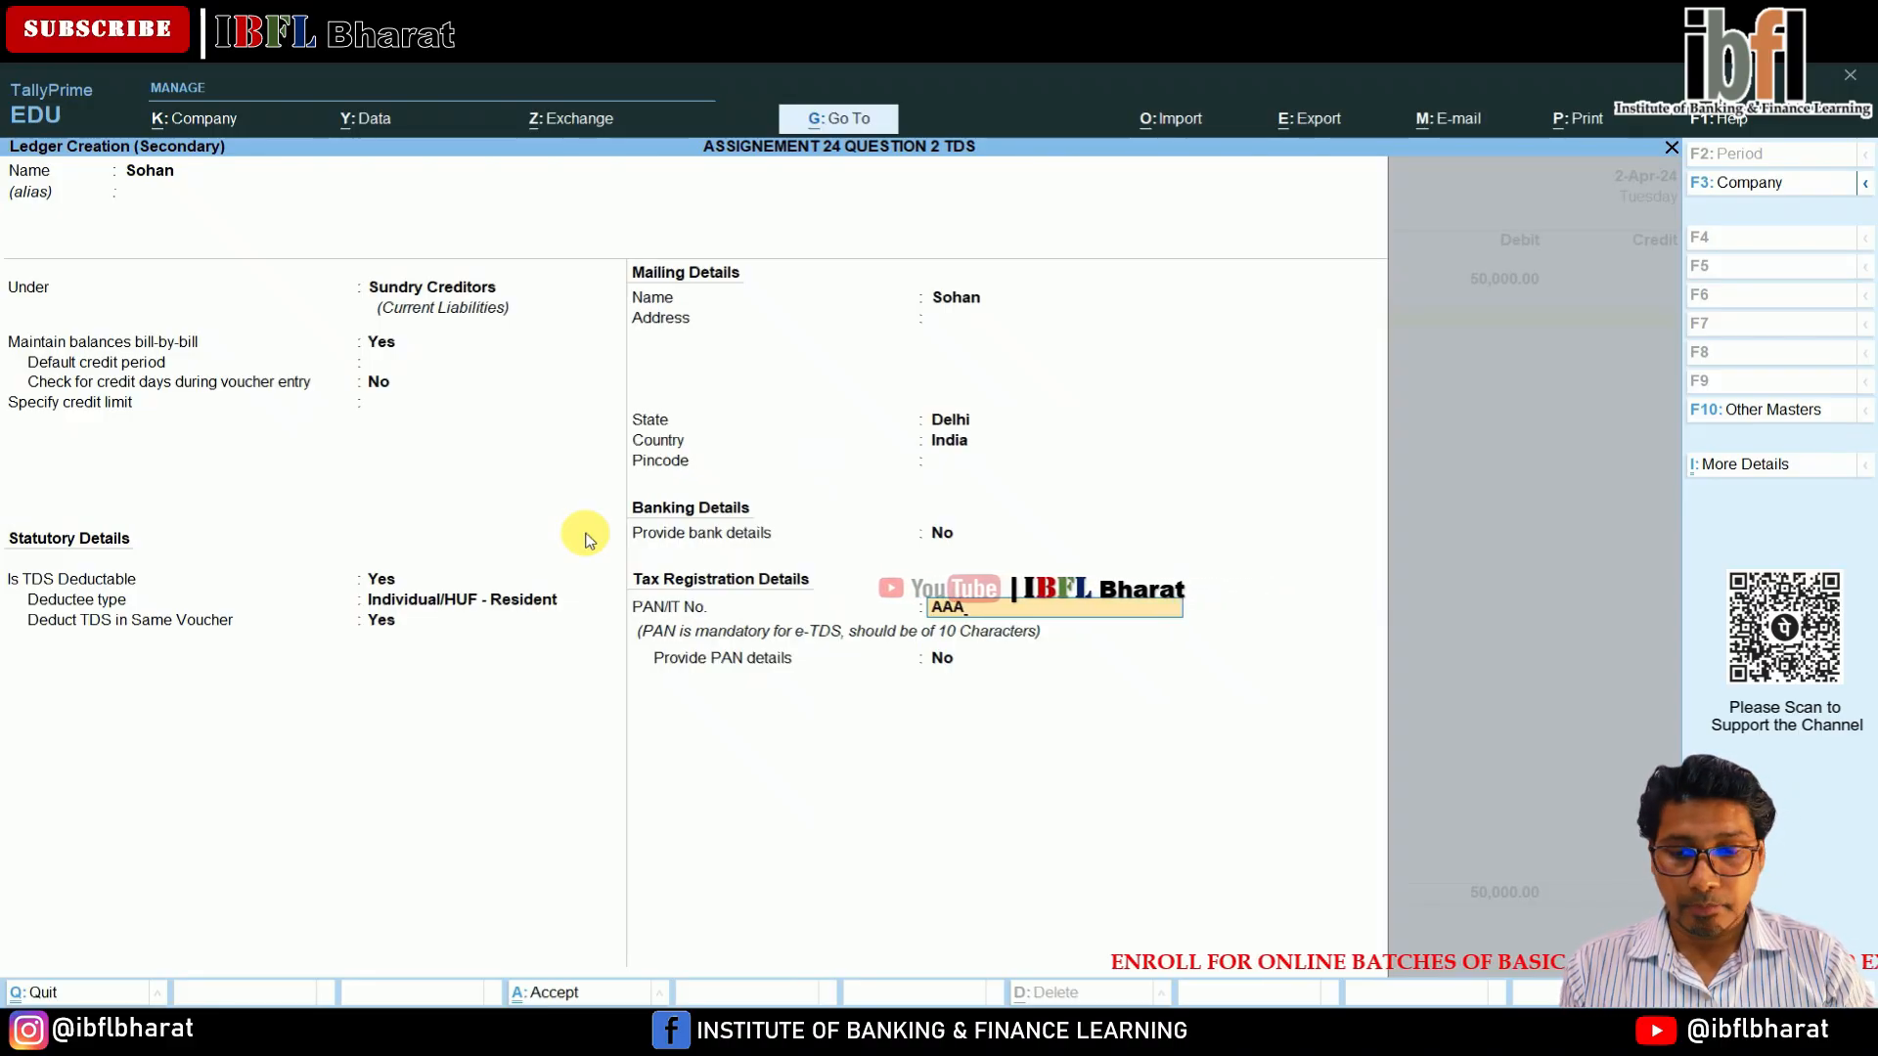
Enter the payee's PAN and save the new creditor ledger.
{"action": "type", "text": "AAAPS1248R"}
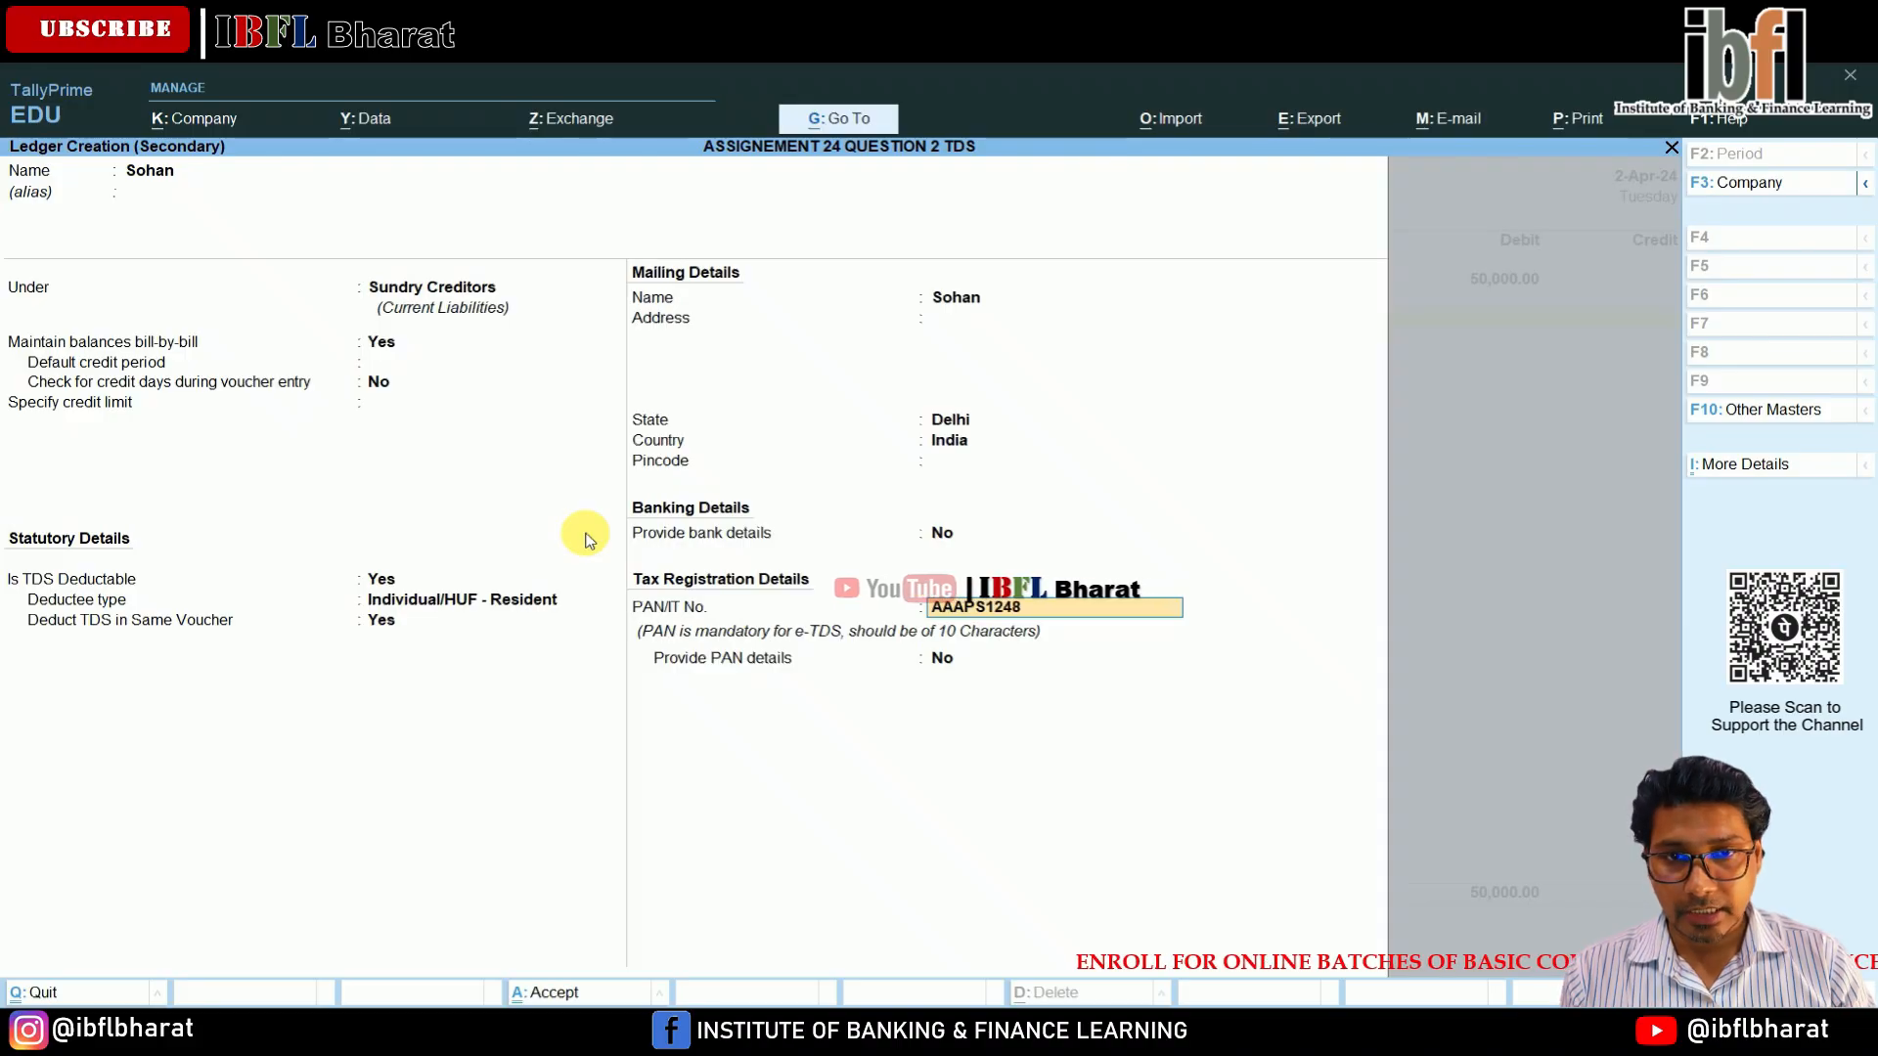
{"action": "key", "text": "Return"}
{"action": "key", "text": "Return"}
{"action": "key", "text": "Return"}
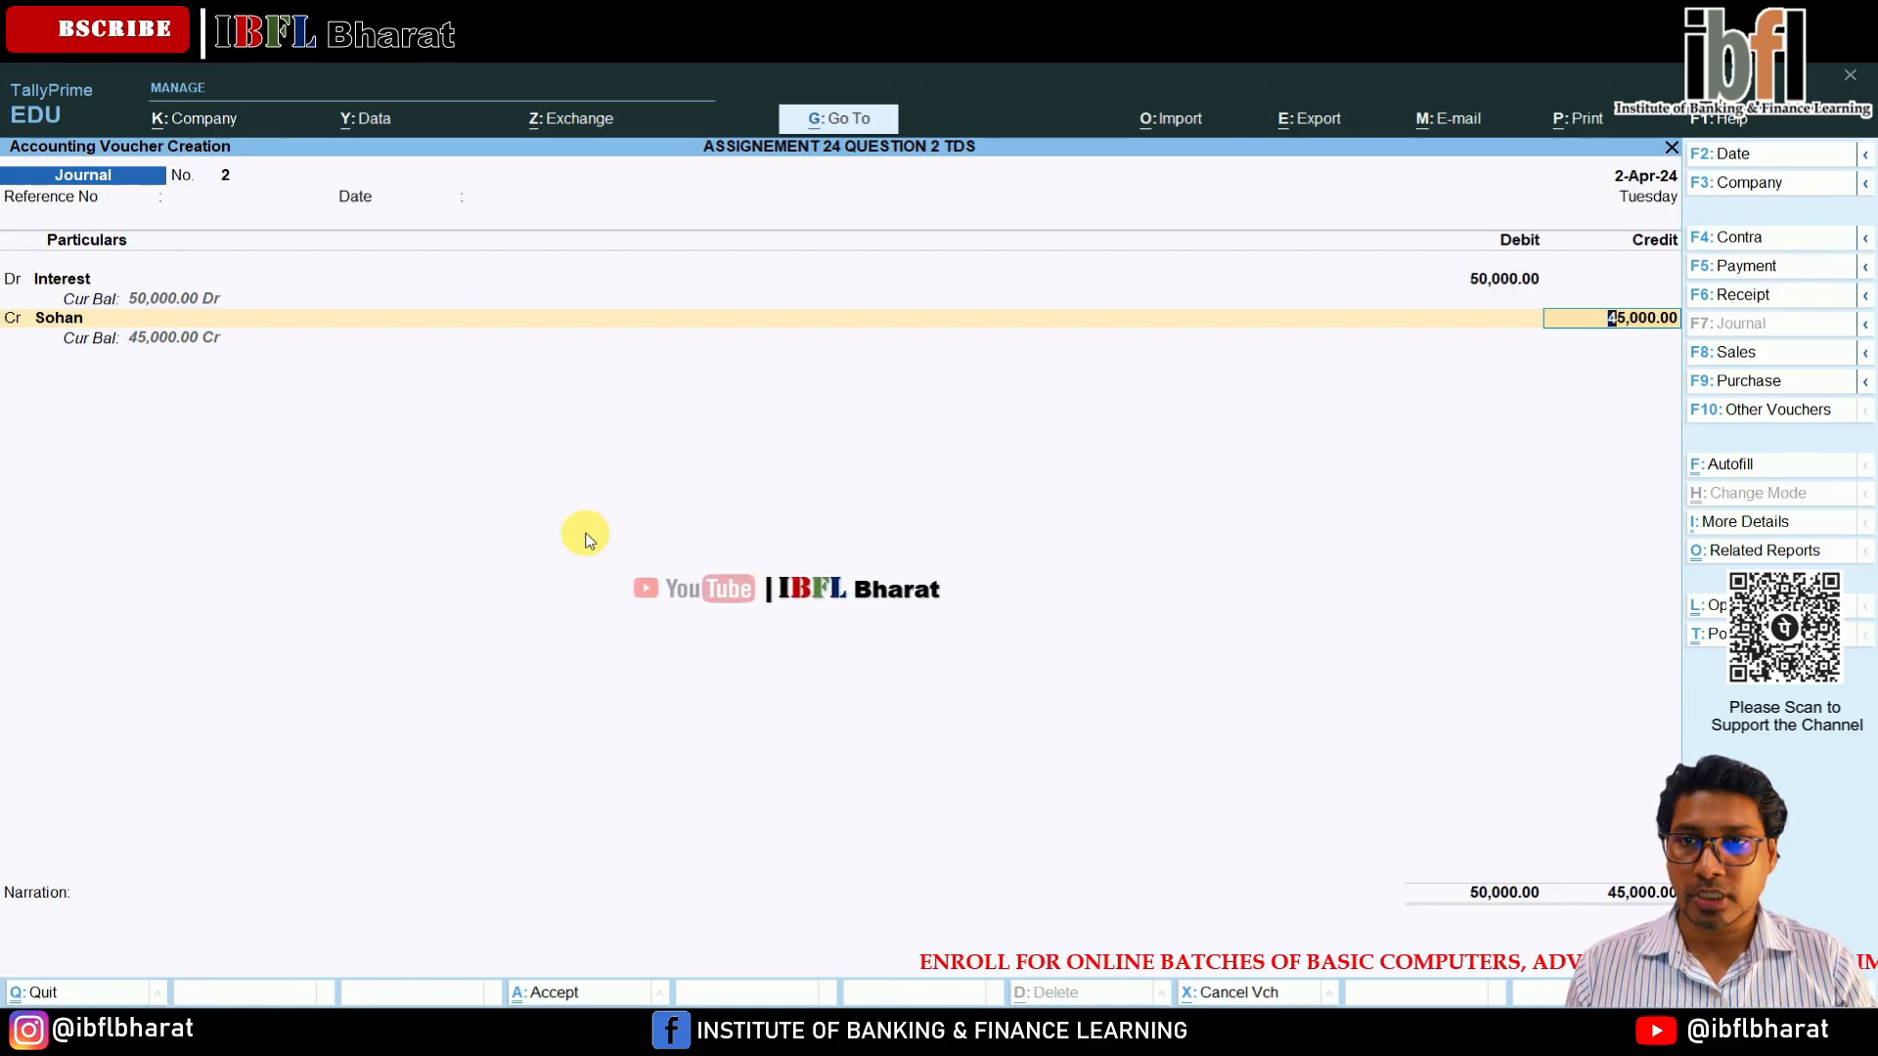
Credit the interest payee with 45,000, allocating New Ref TDS/02 as 50,000 Cr and 5,000 Dr.
{"action": "key", "text": "Return"}
{"action": "key", "text": "Return"}
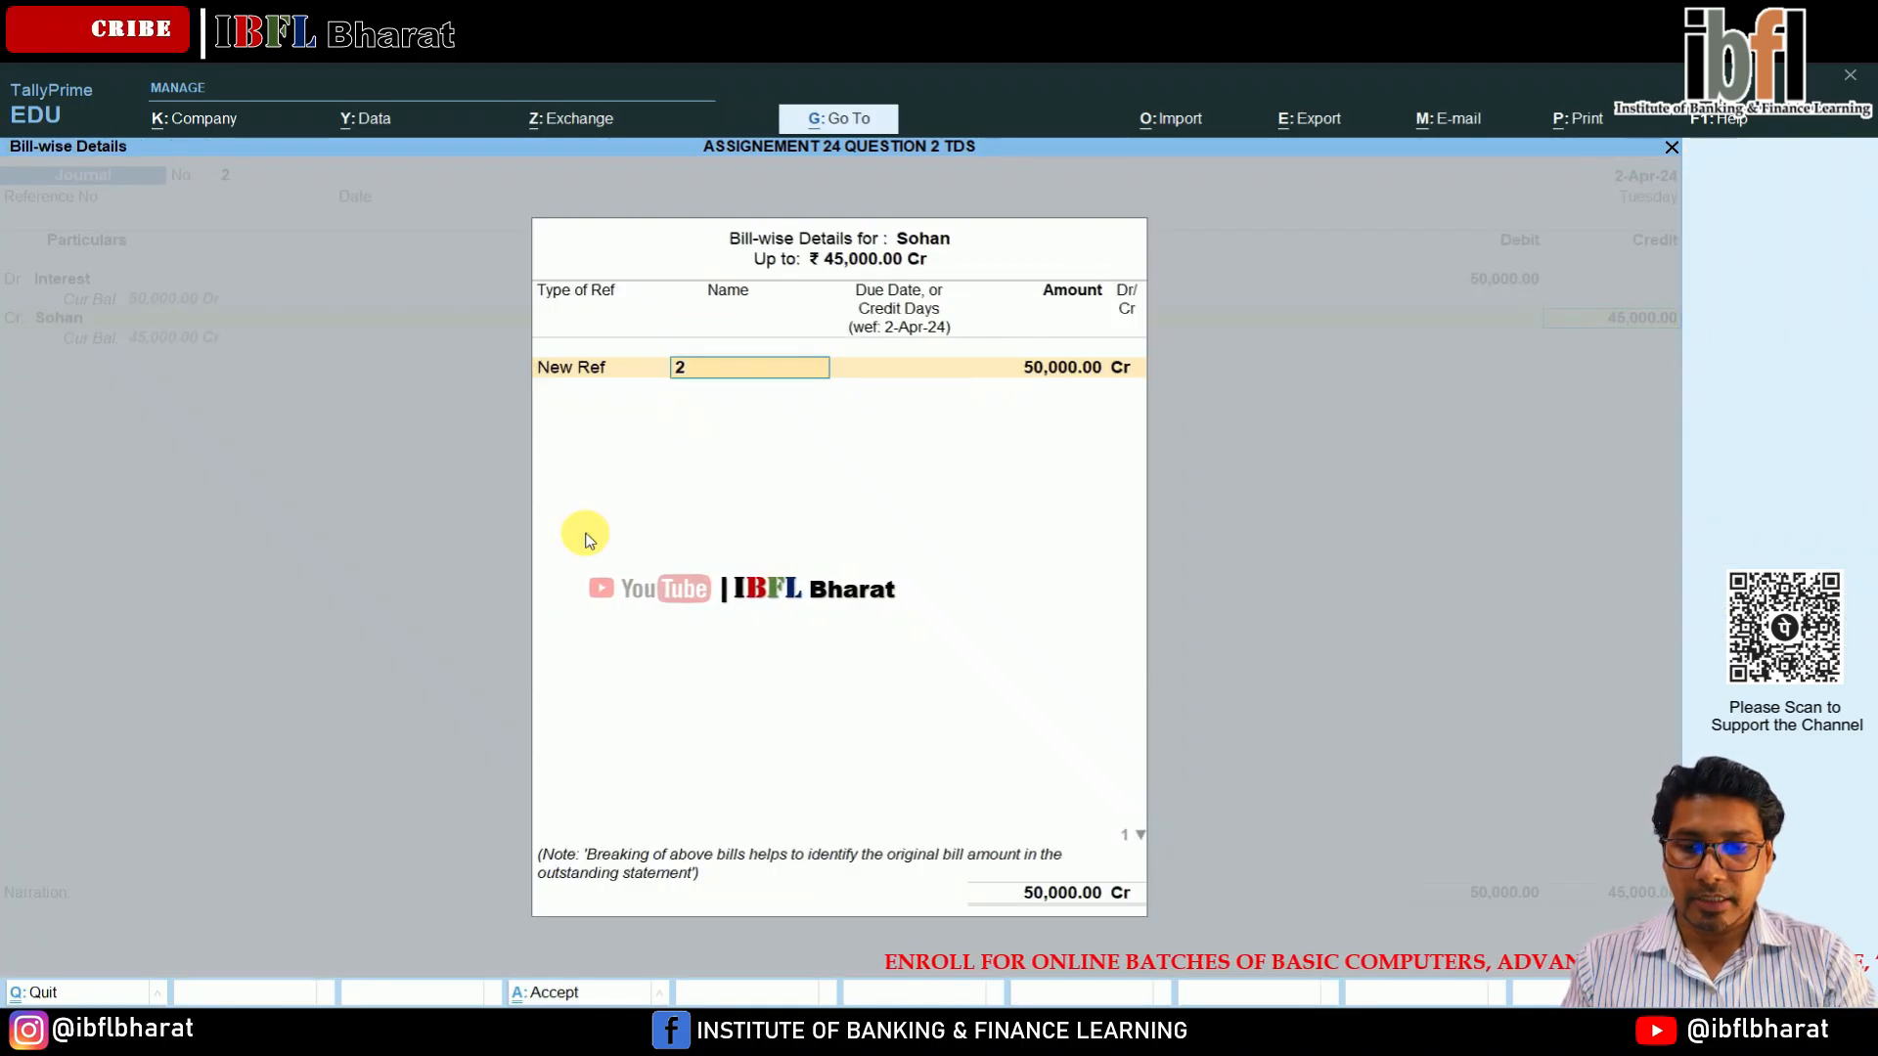
{"action": "type", "text": "TDS/02"}
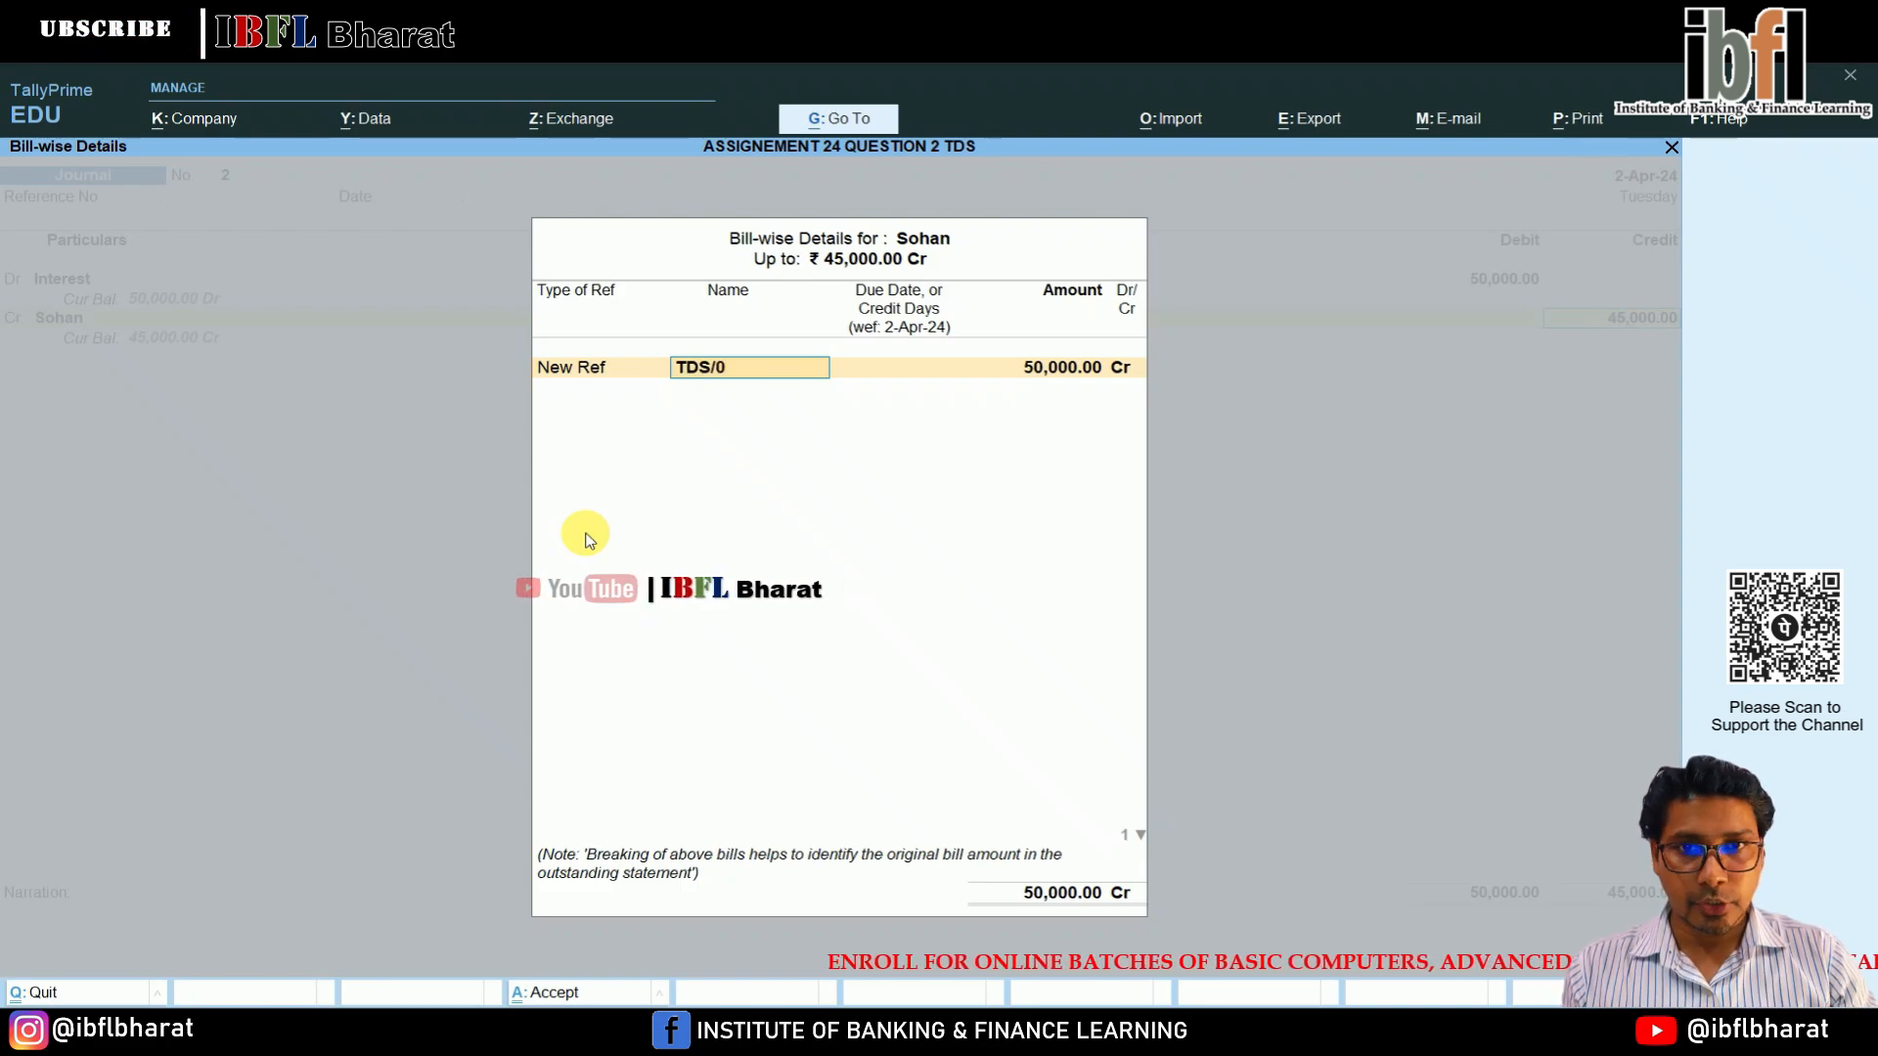
{"action": "key", "text": "Return"}
{"action": "key", "text": "Return"}
{"action": "key", "text": "Return"}
{"action": "key", "text": "Return"}
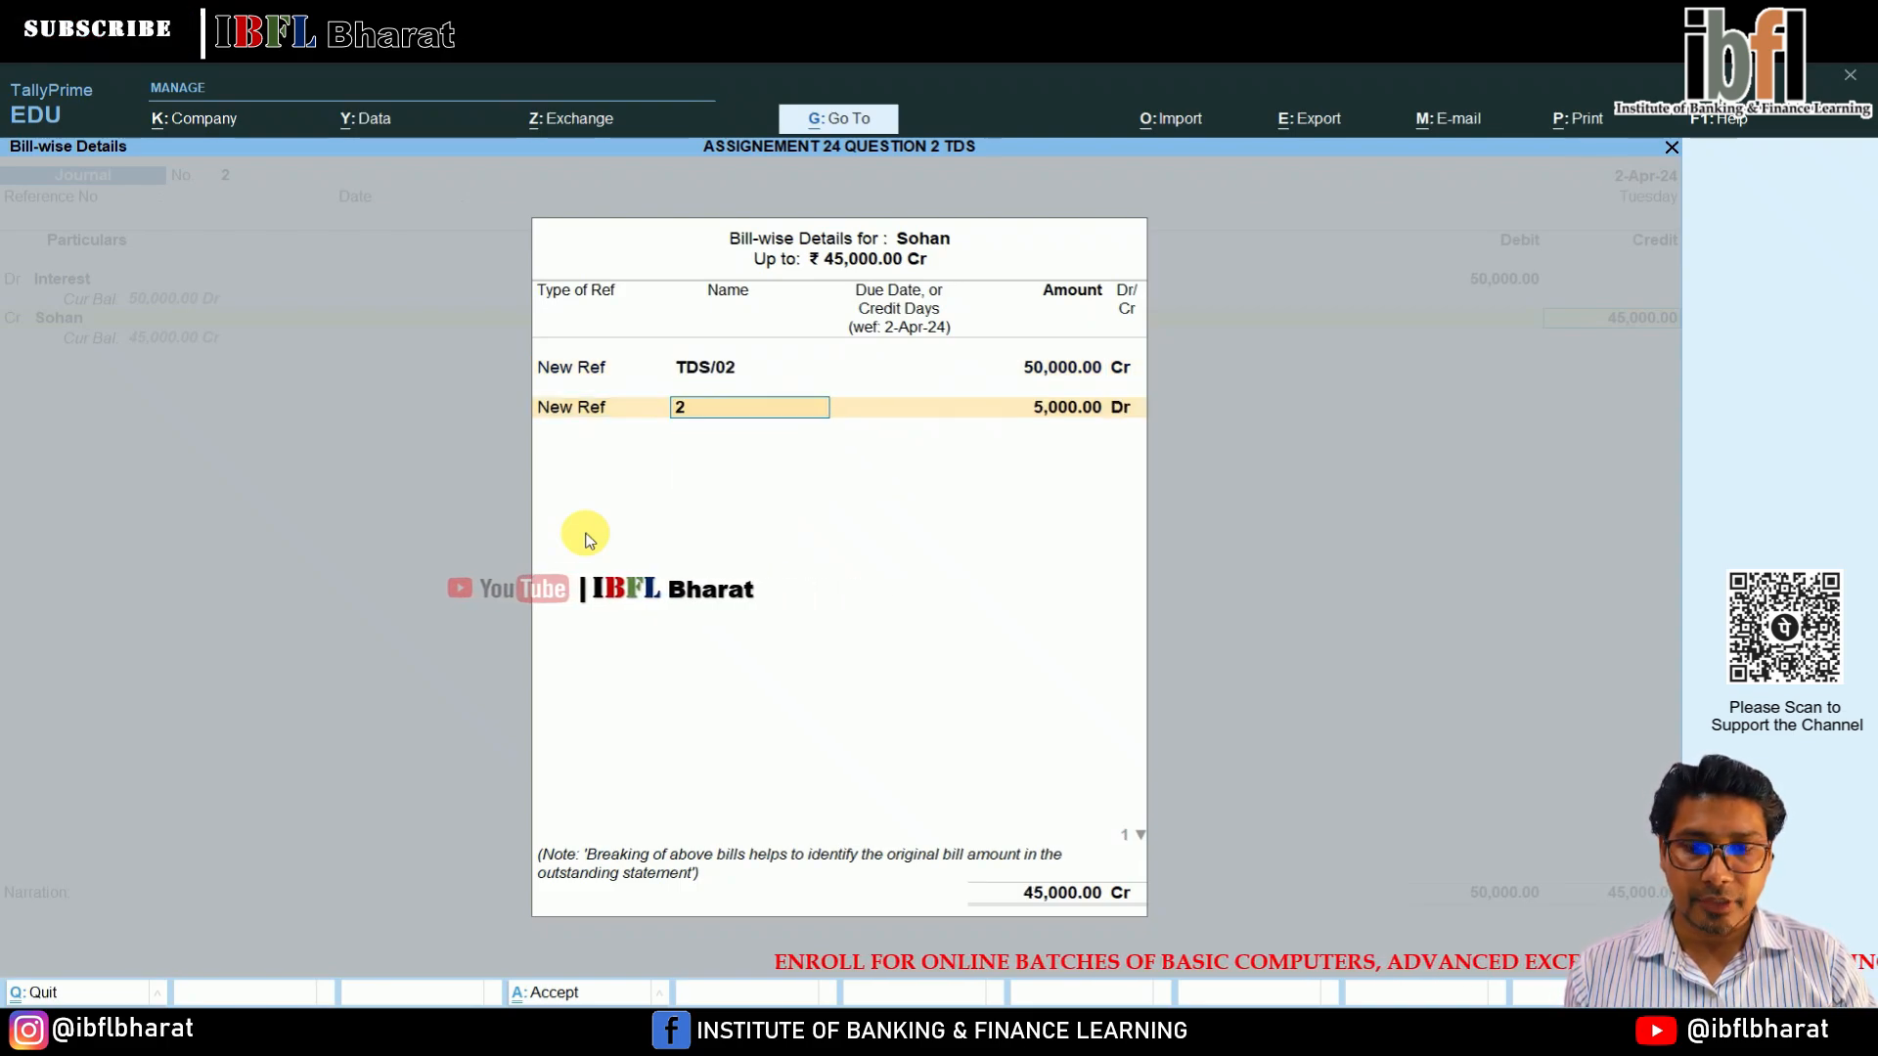
{"action": "type", "text": "tDS/02"}
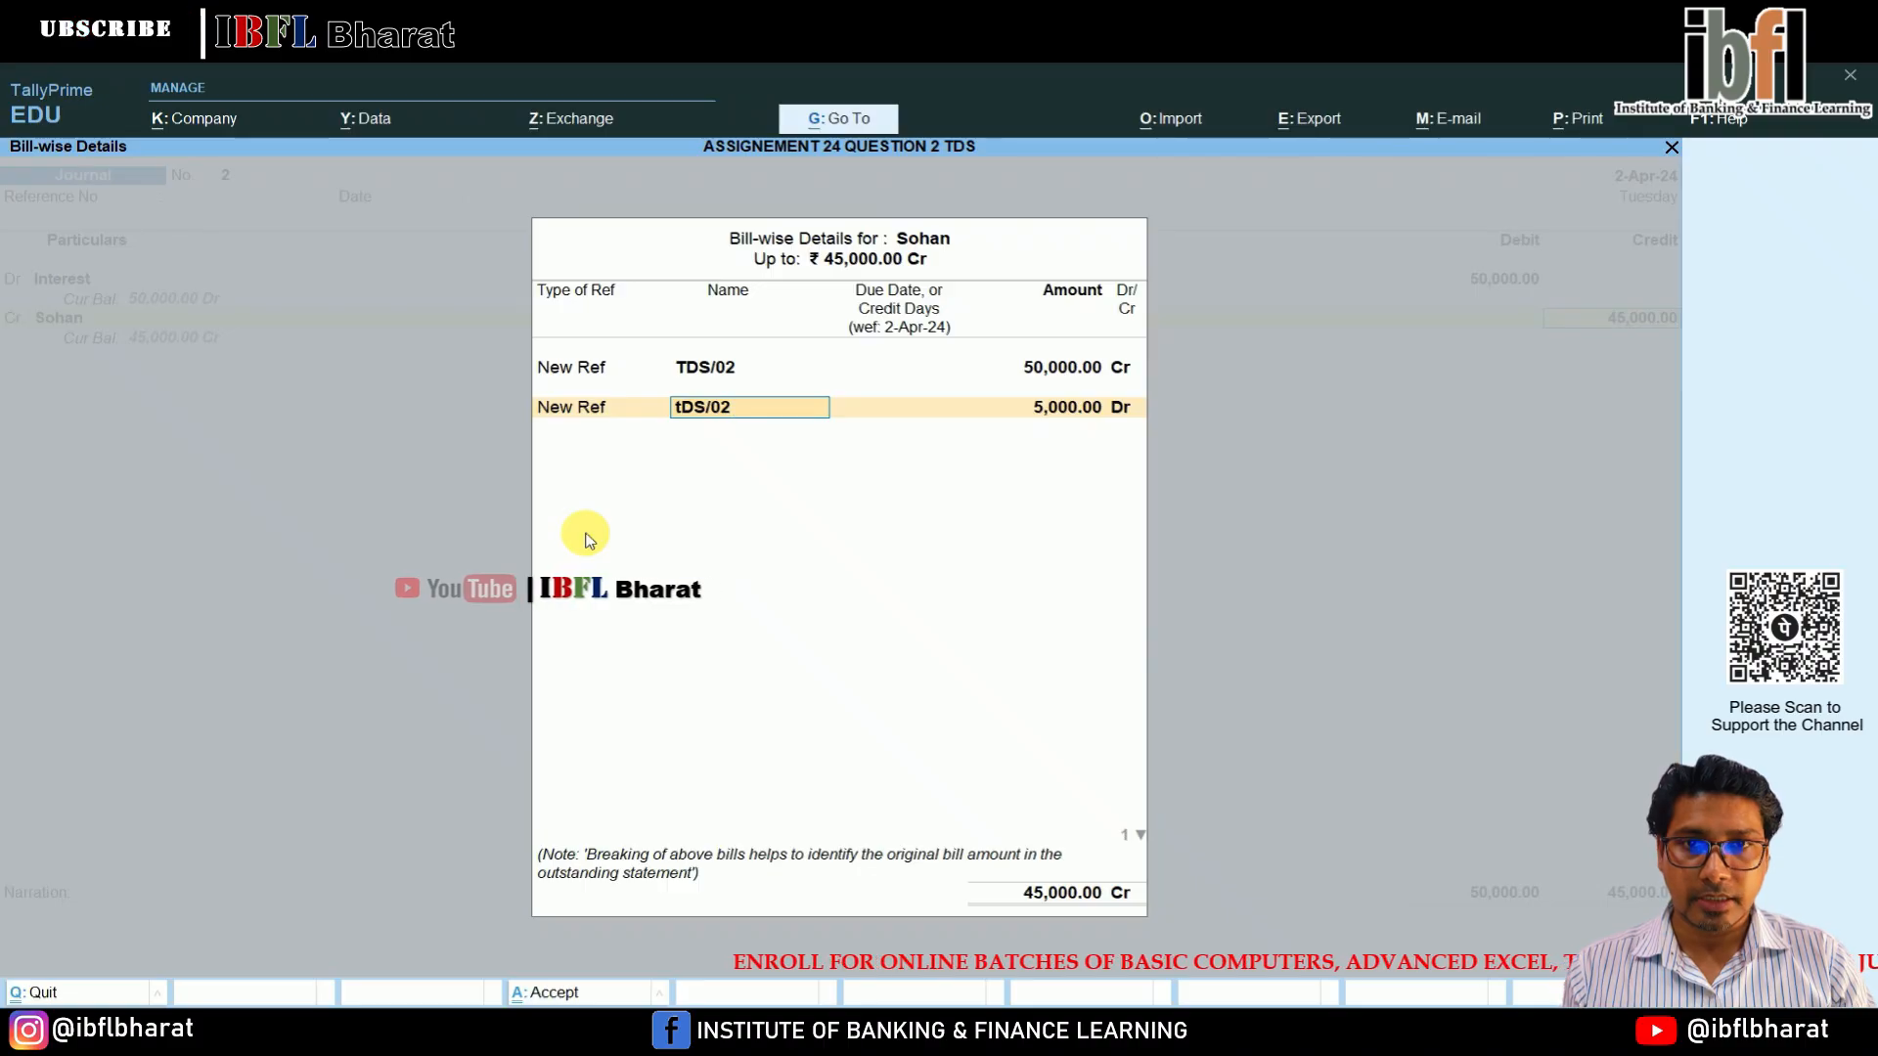
{"action": "key", "text": "Return"}
{"action": "key", "text": "Return"}
{"action": "key", "text": "Return"}
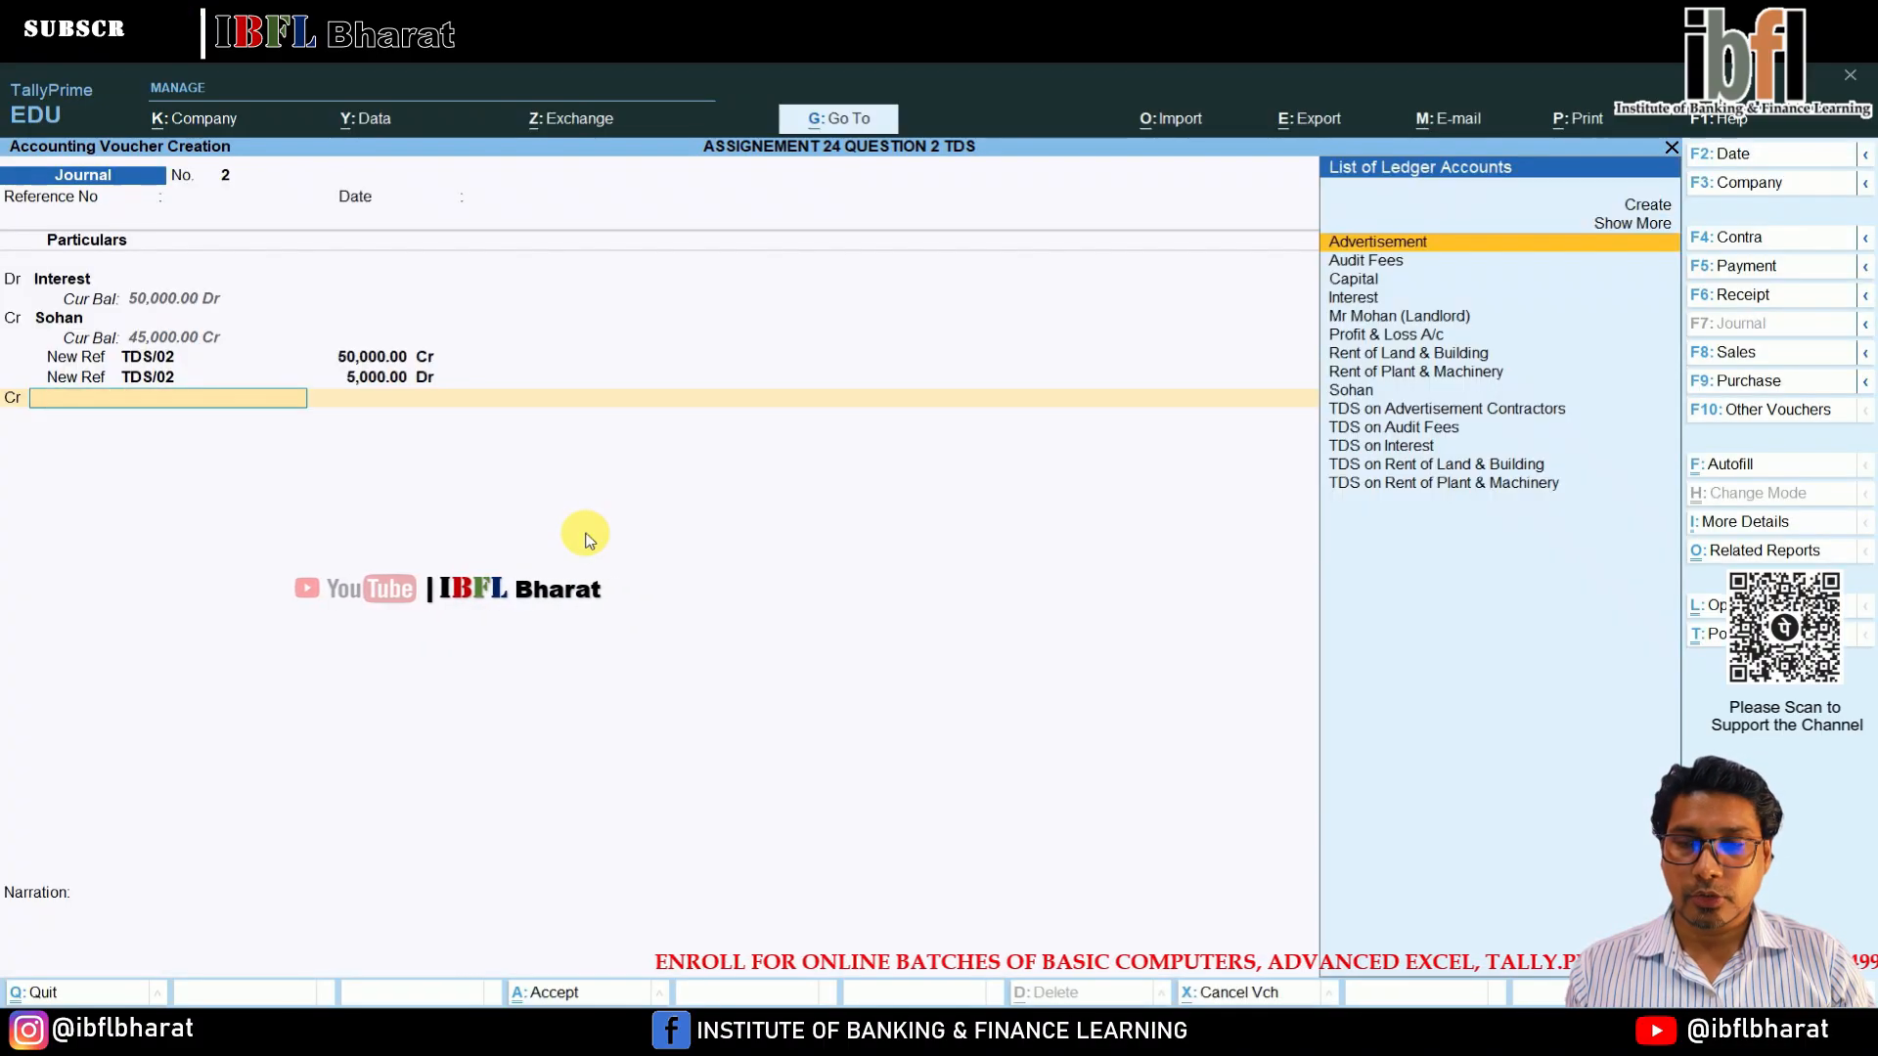
Credit TDS on Interest with 5,000 and save the interest journal without a narration.
{"action": "key", "text": "Down"}
{"action": "key", "text": "Down"}
{"action": "key", "text": "Down"}
{"action": "key", "text": "Down"}
{"action": "key", "text": "Down"}
{"action": "key", "text": "Down"}
{"action": "key", "text": "Down"}
{"action": "key", "text": "Down"}
{"action": "key", "text": "Down"}
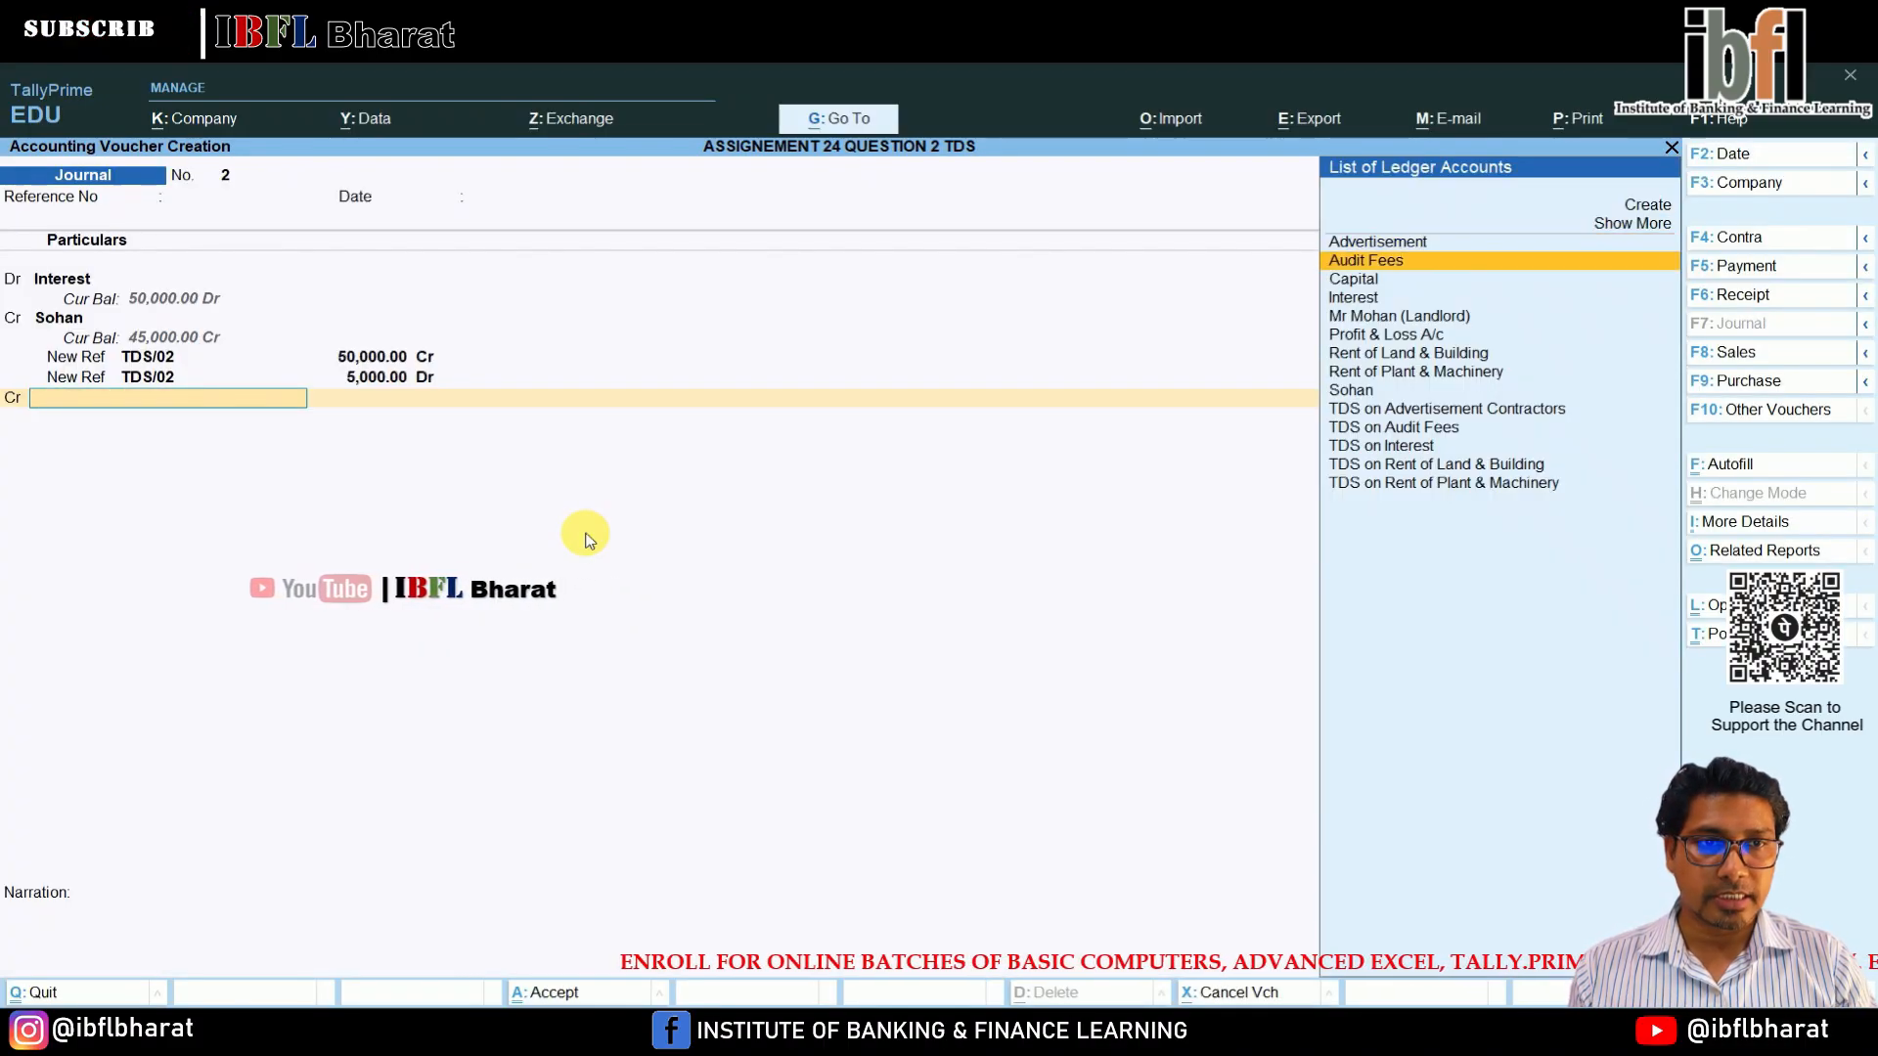
{"action": "key", "text": "Down"}
{"action": "key", "text": "Down"}
{"action": "key", "text": "Return"}
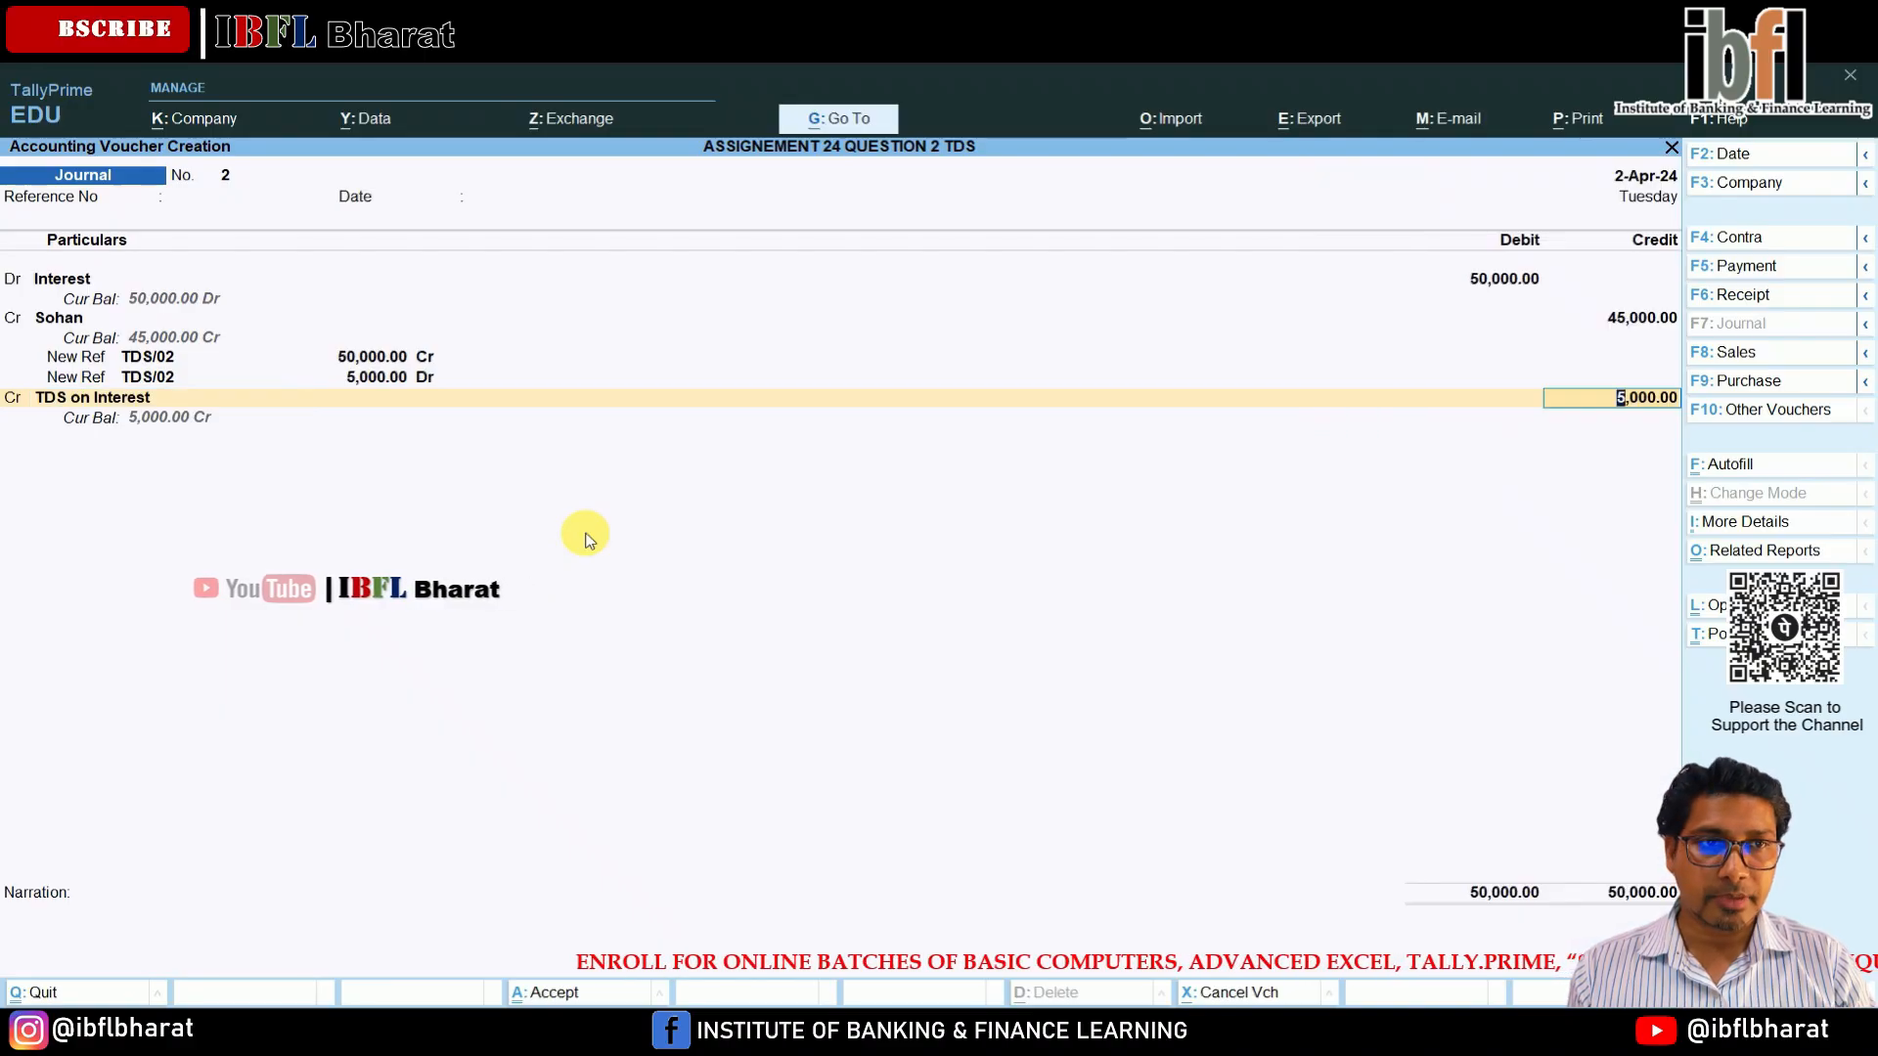
{"action": "key", "text": "Return"}
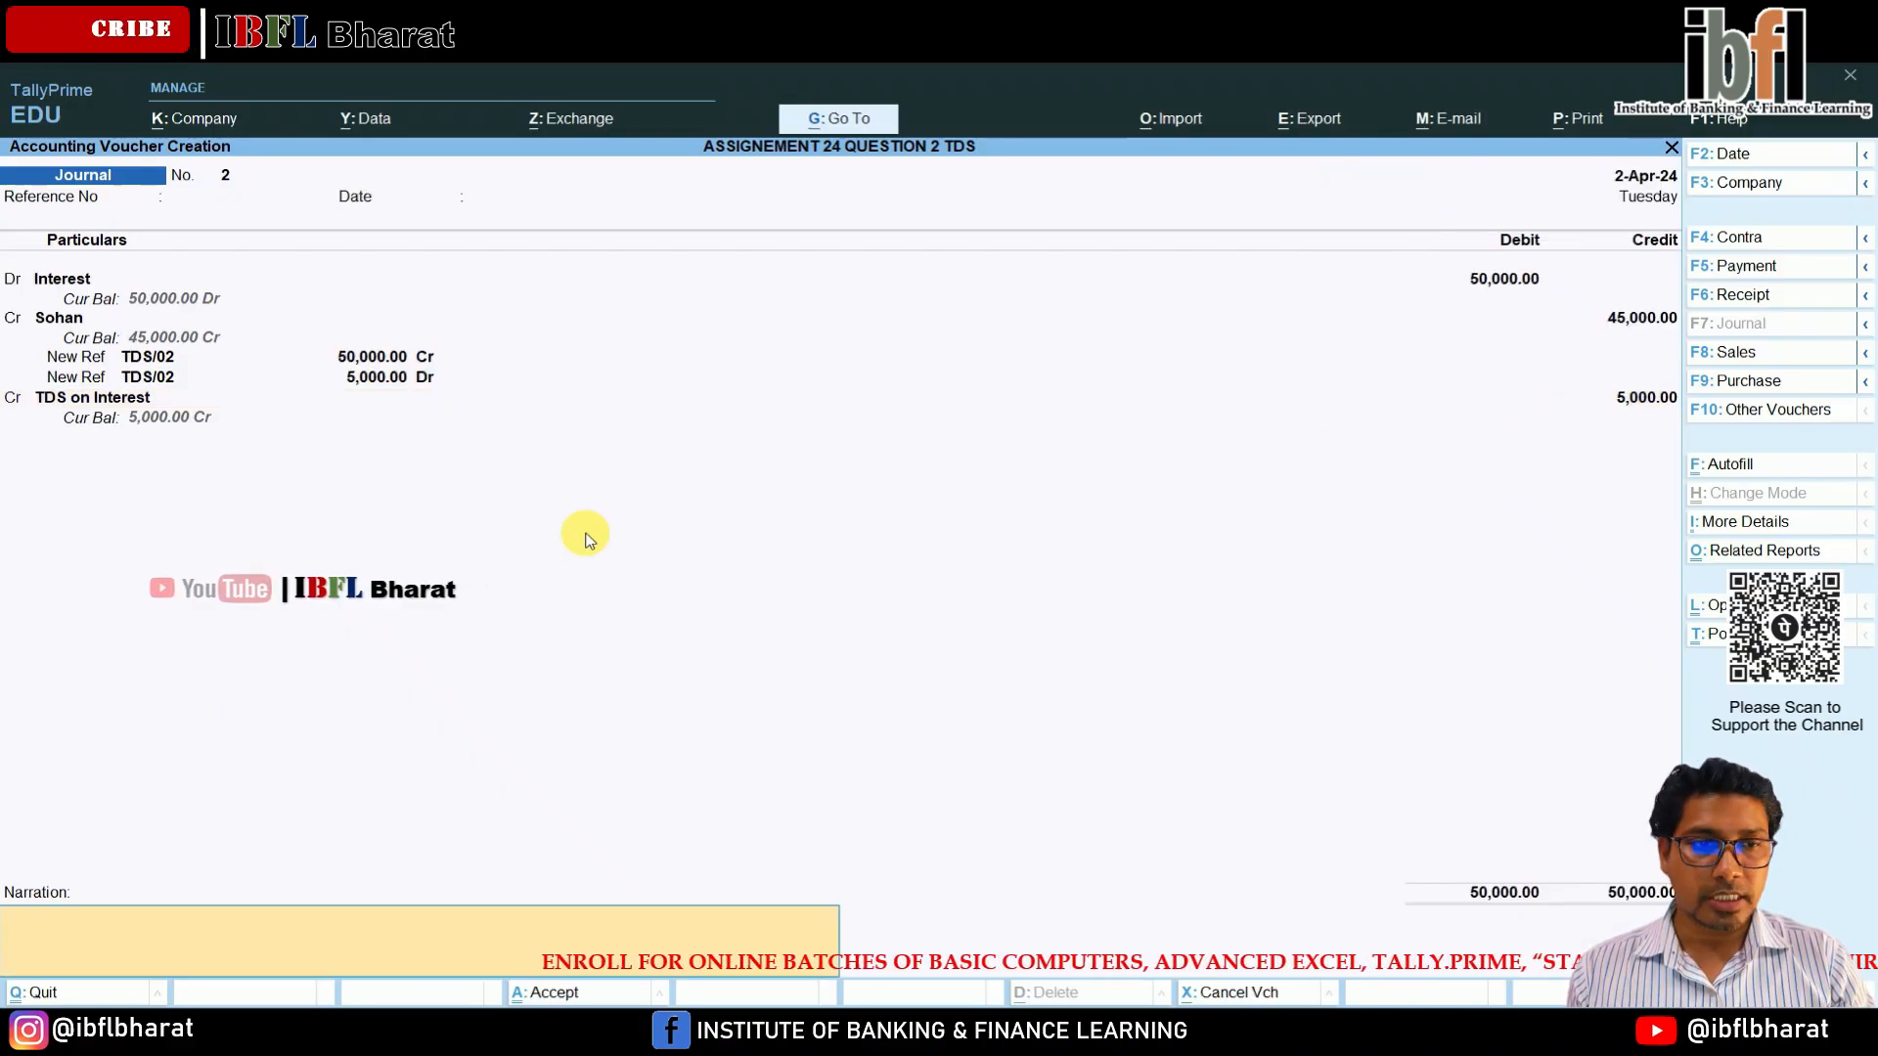
{"action": "key", "text": "Return"}
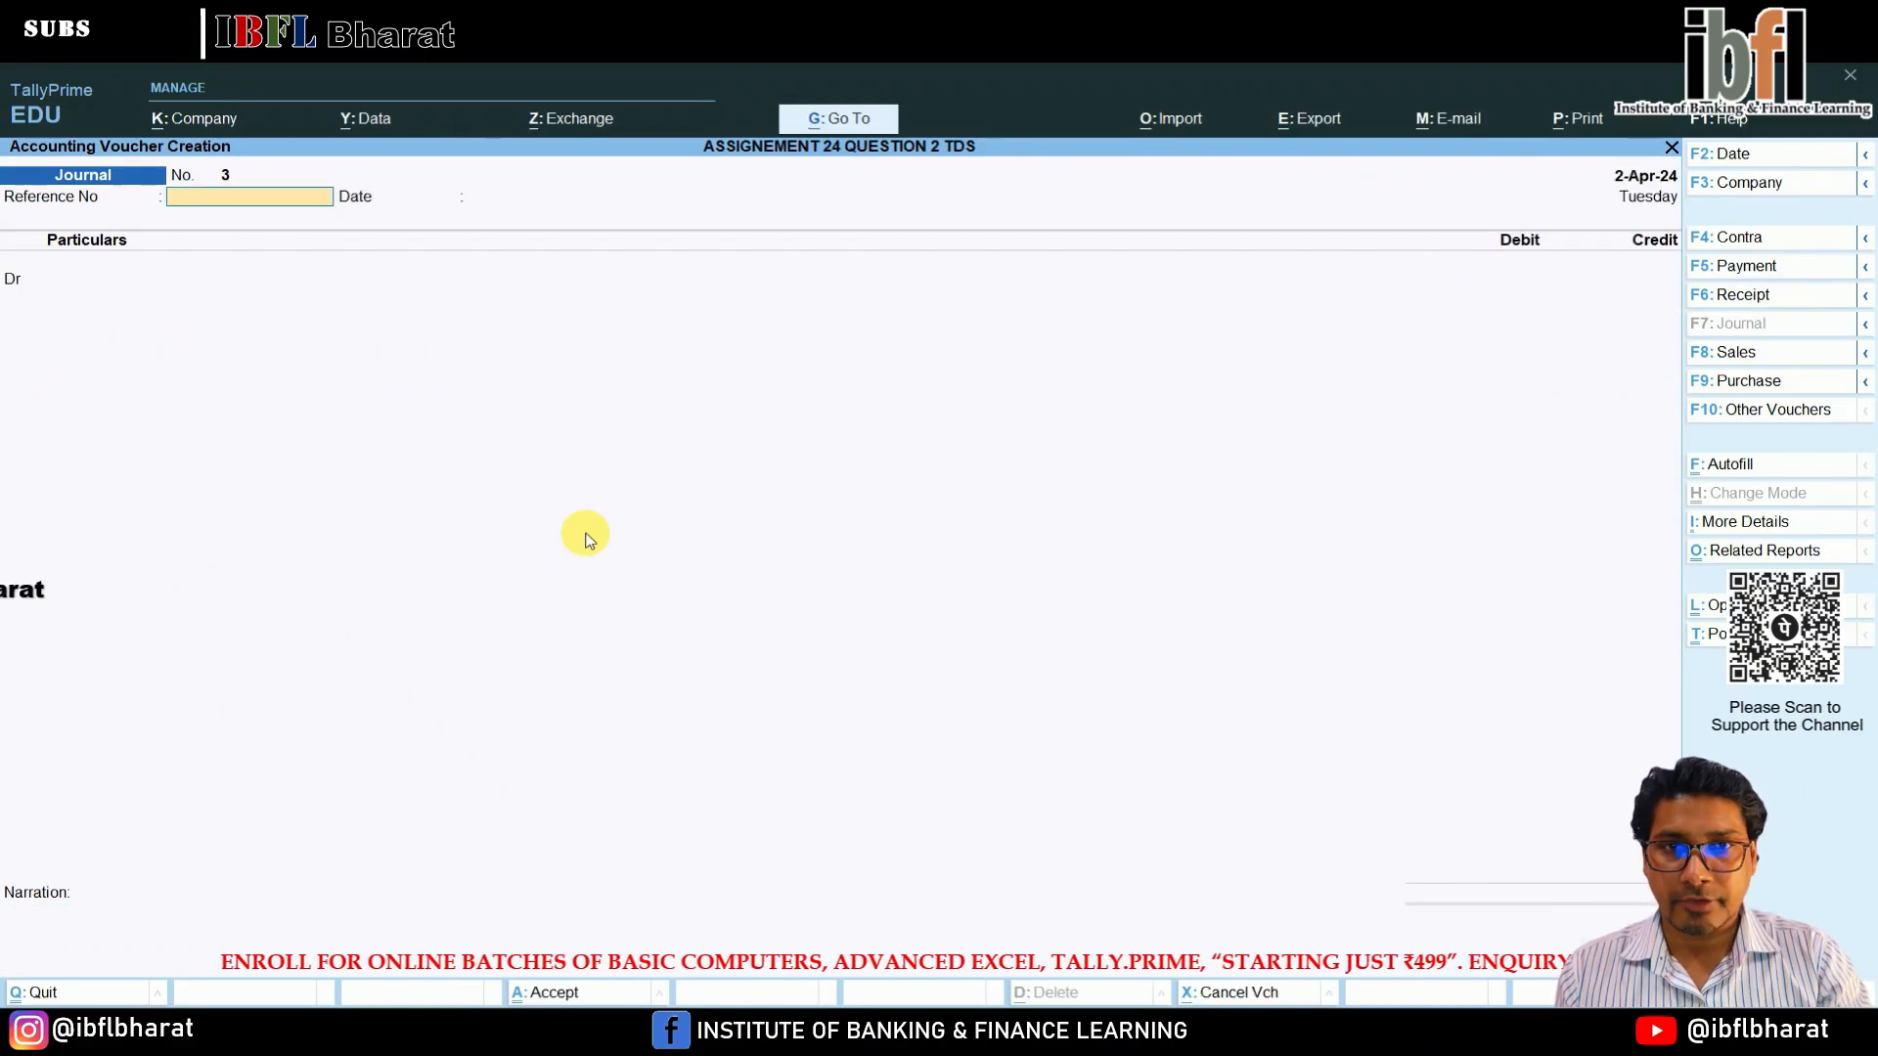
In a Payment voucher dated 2-Apr-24, debit the interest payee with 45,000 against reference TDS/02.
{"action": "key", "text": "F5"}
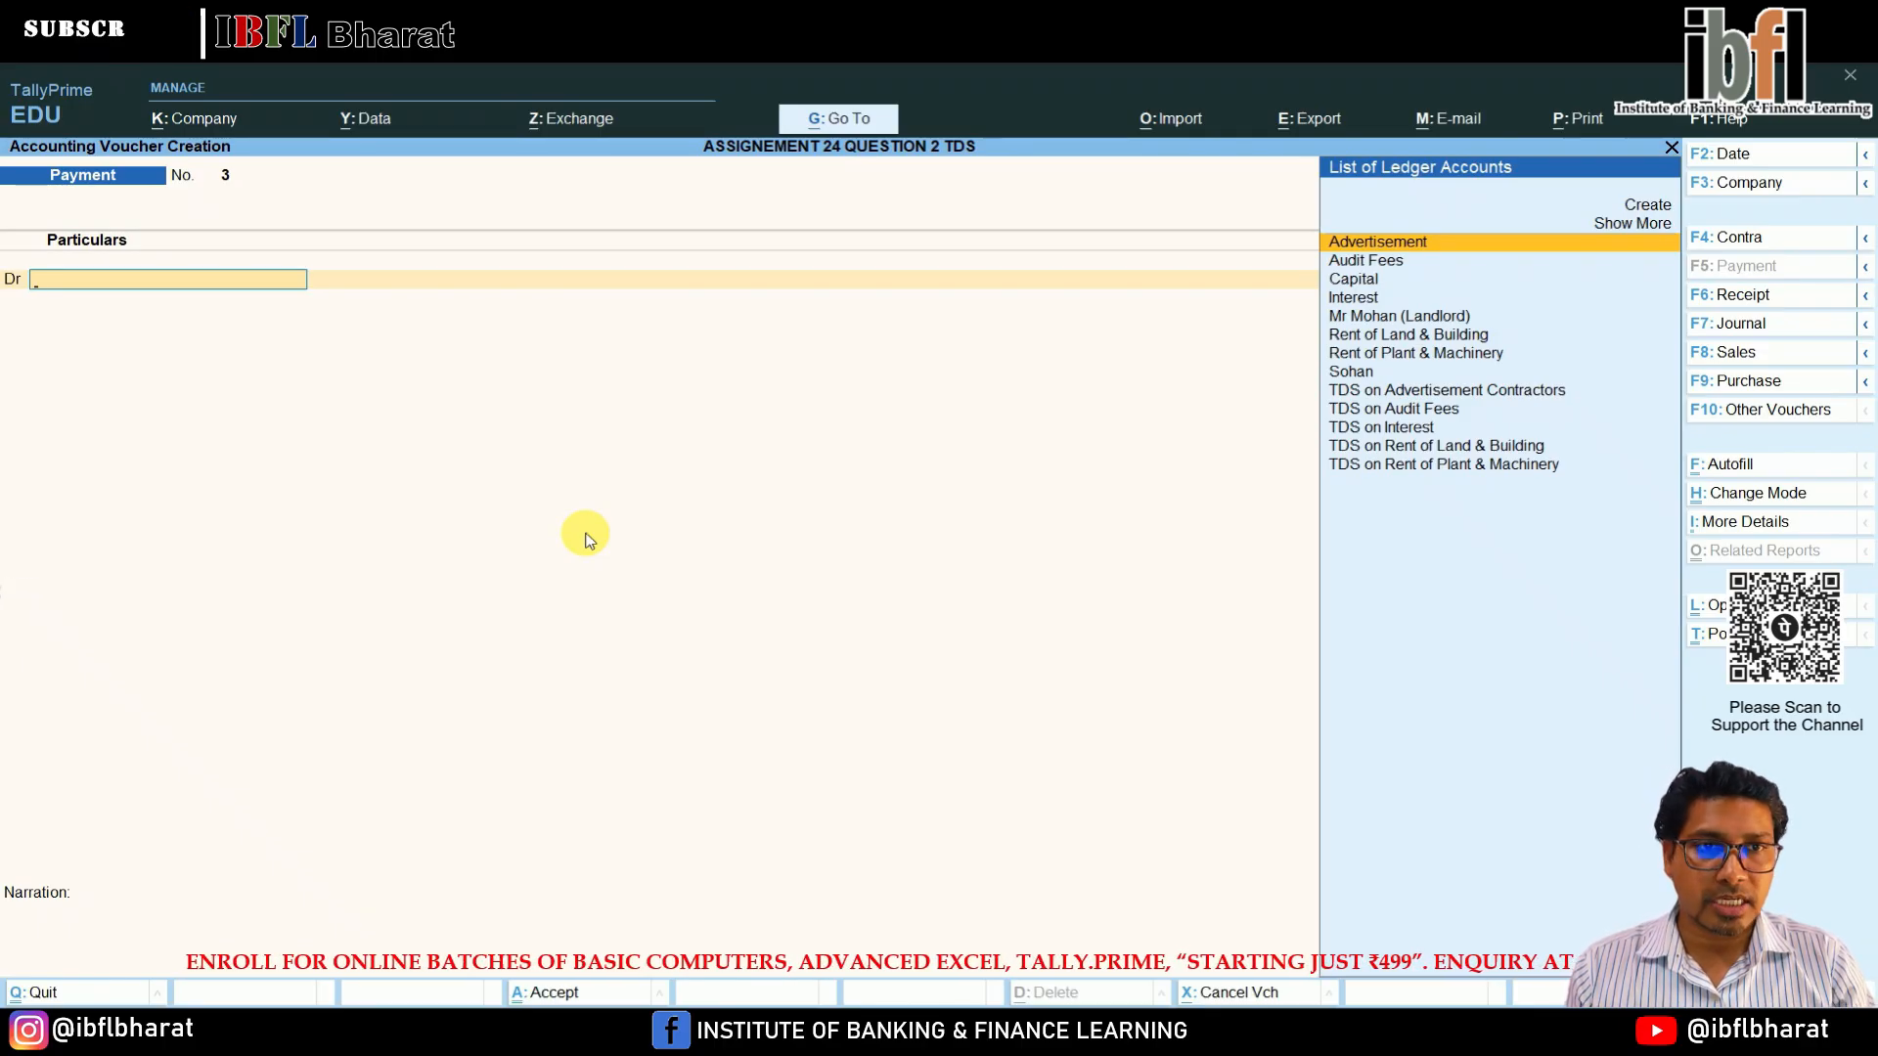
{"action": "key", "text": "Down"}
{"action": "key", "text": "Down"}
{"action": "key", "text": "Down"}
{"action": "key", "text": "Down"}
{"action": "key", "text": "Down"}
{"action": "key", "text": "Down"}
{"action": "key", "text": "Down"}
{"action": "key", "text": "Return"}
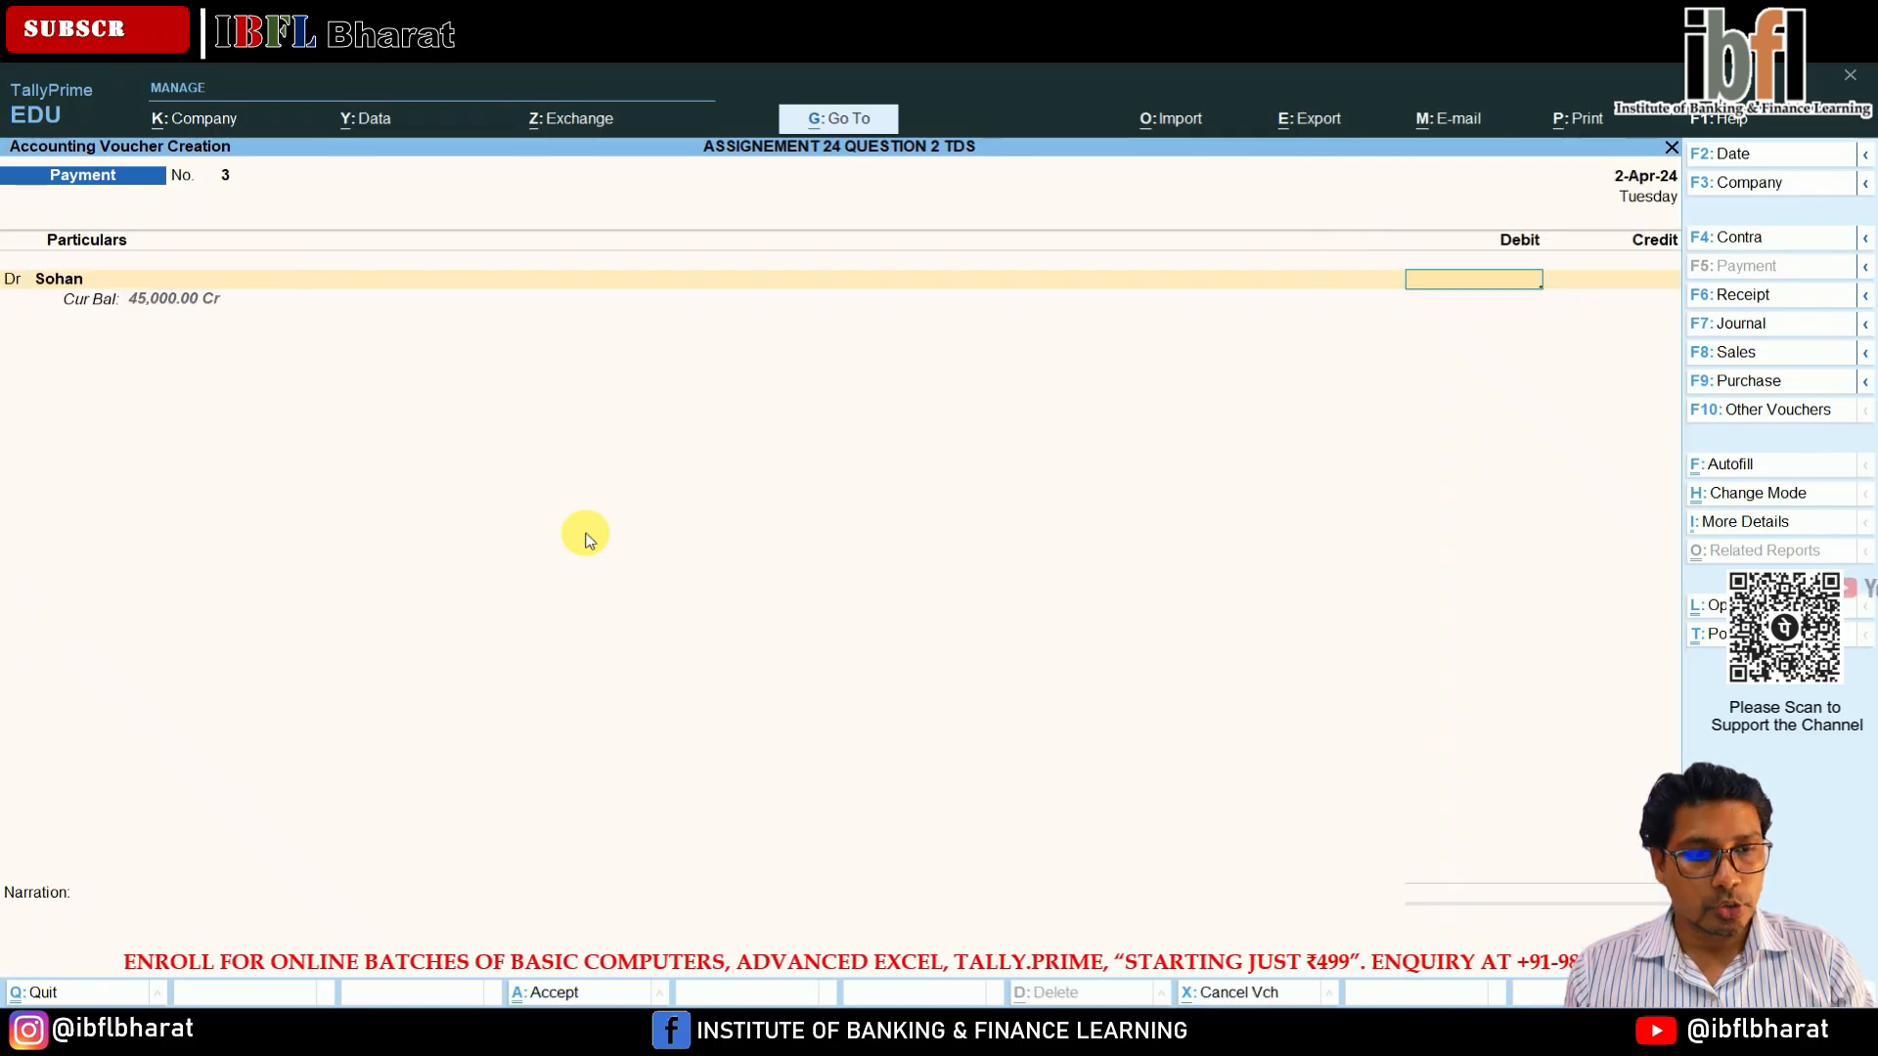
{"action": "key", "text": "Return"}
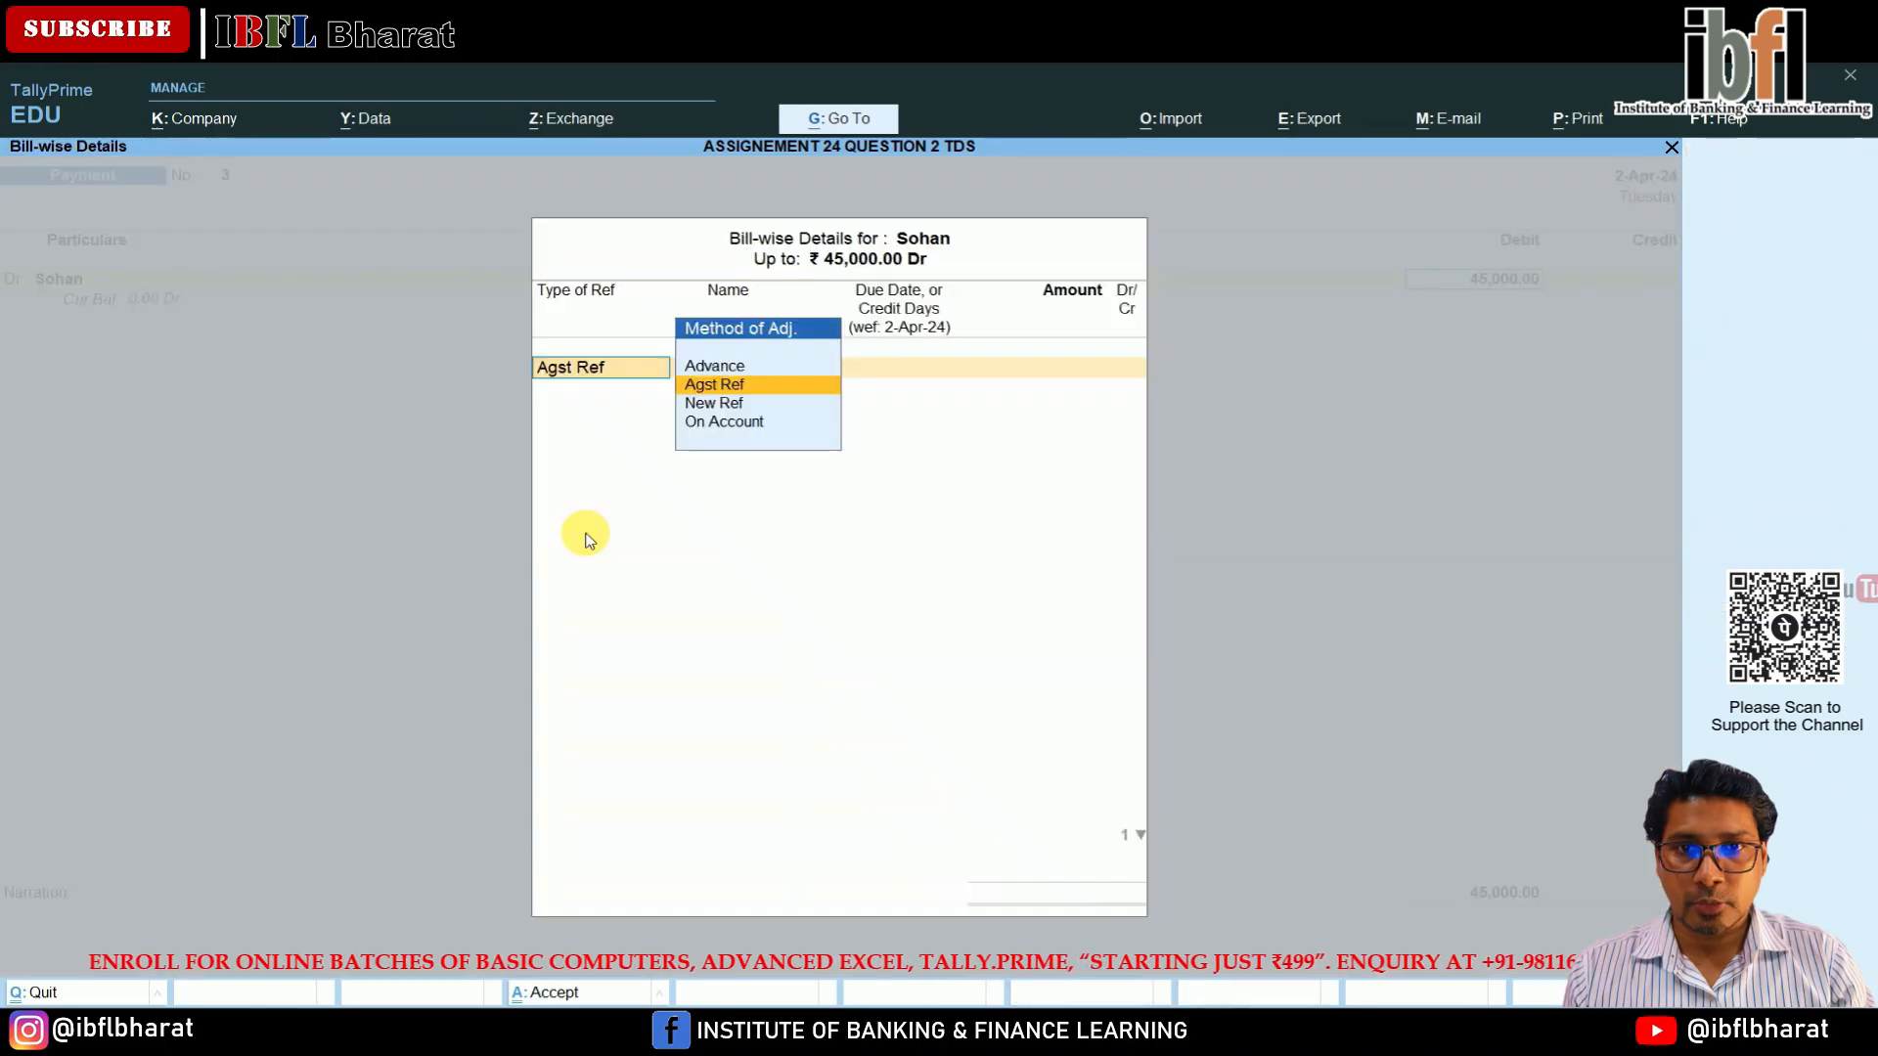
{"action": "key", "text": "Return"}
{"action": "key", "text": "Return"}
{"action": "key", "text": "Return"}
{"action": "key", "text": "Return"}
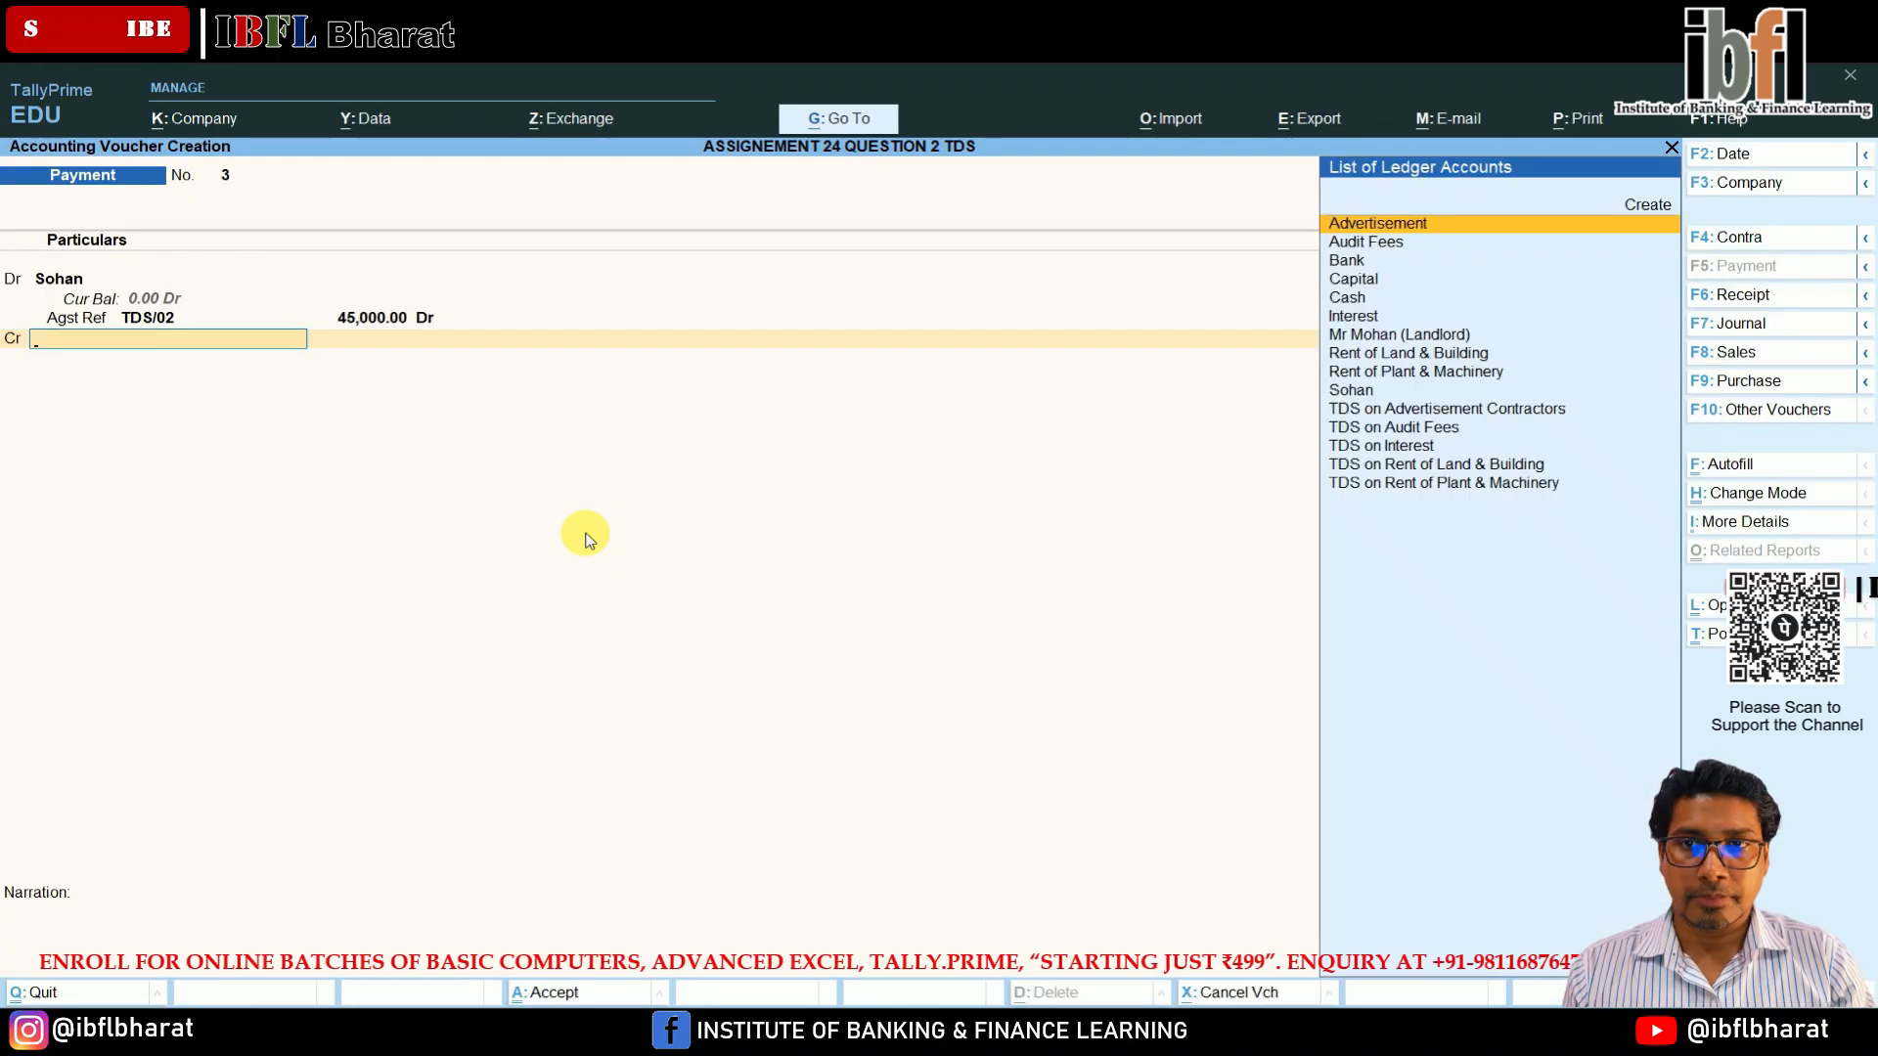
Credit Bank with 45,000 using a cheque dated 2-Apr-24 without an instrument number, and save the interest payee's payment.
{"action": "key", "text": "Down"}
{"action": "key", "text": "Down"}
{"action": "key", "text": "Down"}
{"action": "key", "text": "Up"}
{"action": "key", "text": "Return"}
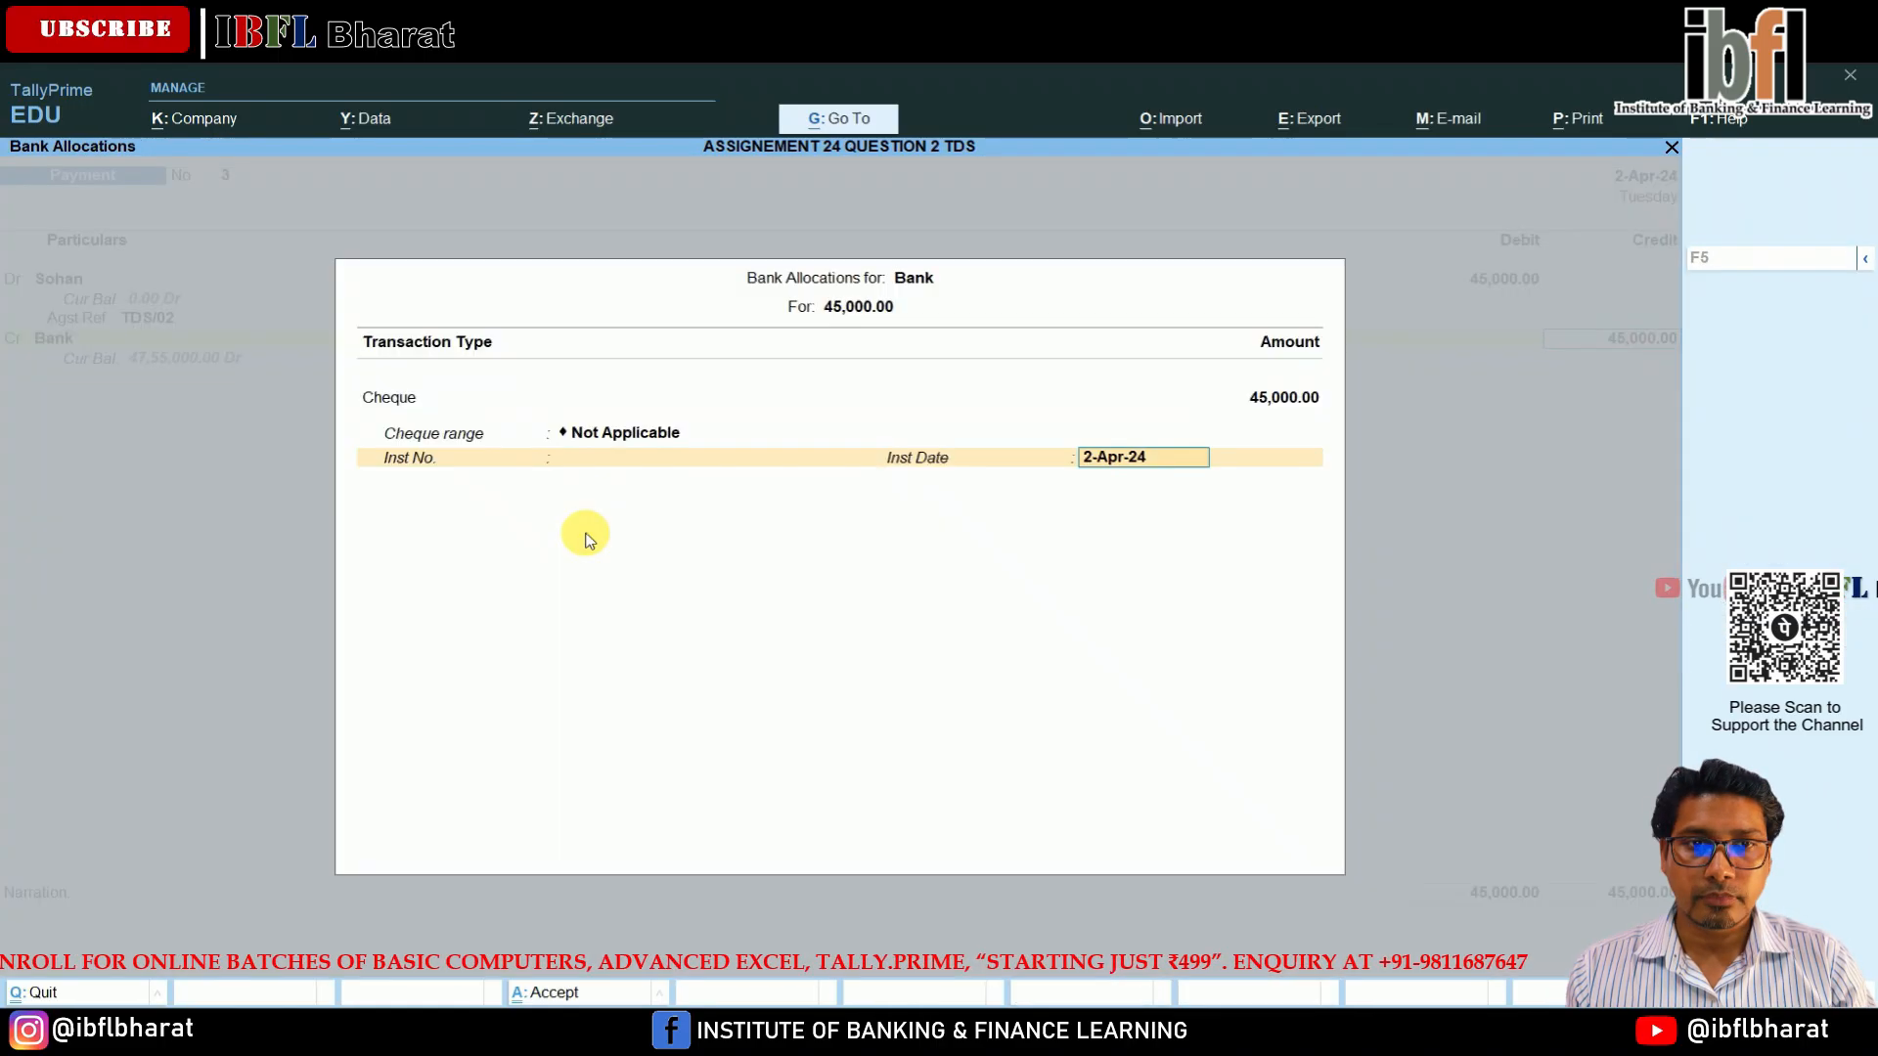
{"action": "key", "text": "Return"}
{"action": "key", "text": "Return"}
{"action": "key", "text": "Return"}
{"action": "key", "text": "Return"}
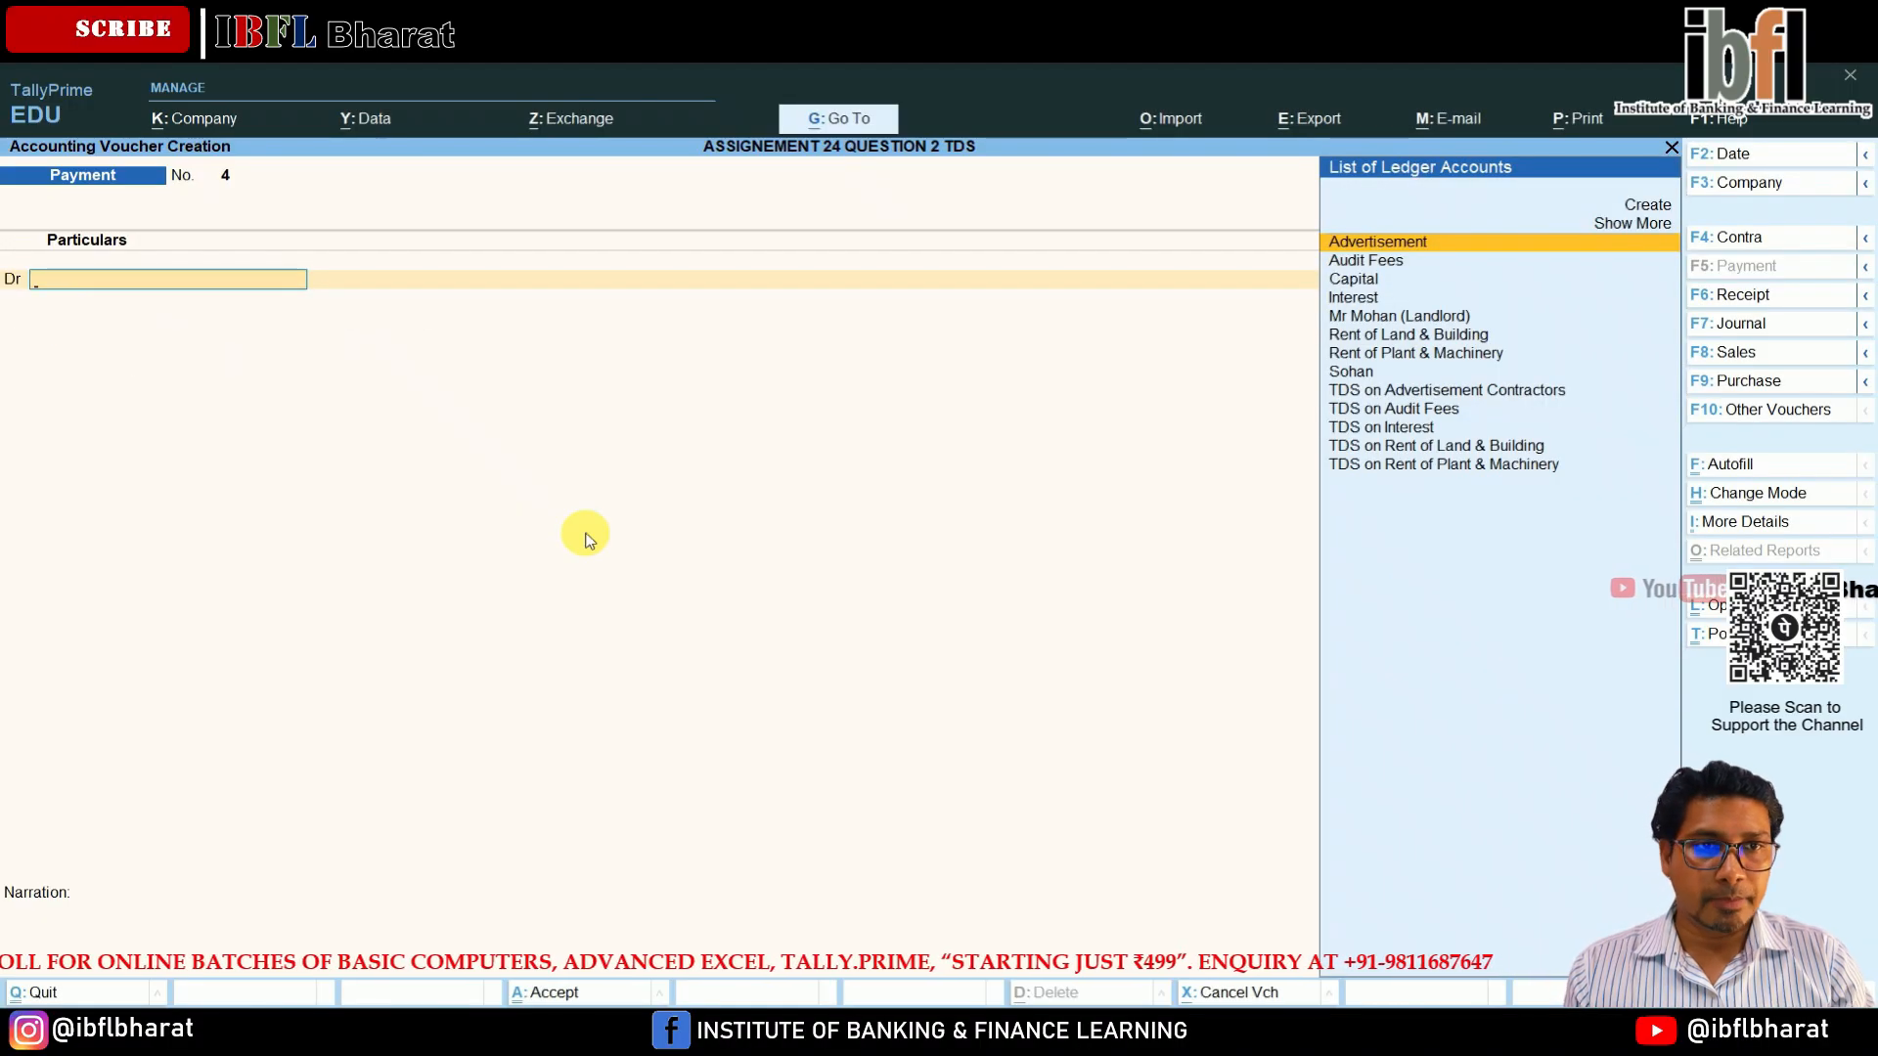
In a new Payment voucher, debit TDS on Interest with 5,000 against the pending deduction Jrnl / 2 / 5.
{"action": "key", "text": "Down"}
{"action": "key", "text": "Down"}
{"action": "key", "text": "Down"}
{"action": "key", "text": "Down"}
{"action": "key", "text": "Down"}
{"action": "key", "text": "Down"}
{"action": "key", "text": "Down"}
{"action": "key", "text": "Down"}
{"action": "key", "text": "Down"}
{"action": "key", "text": "Down"}
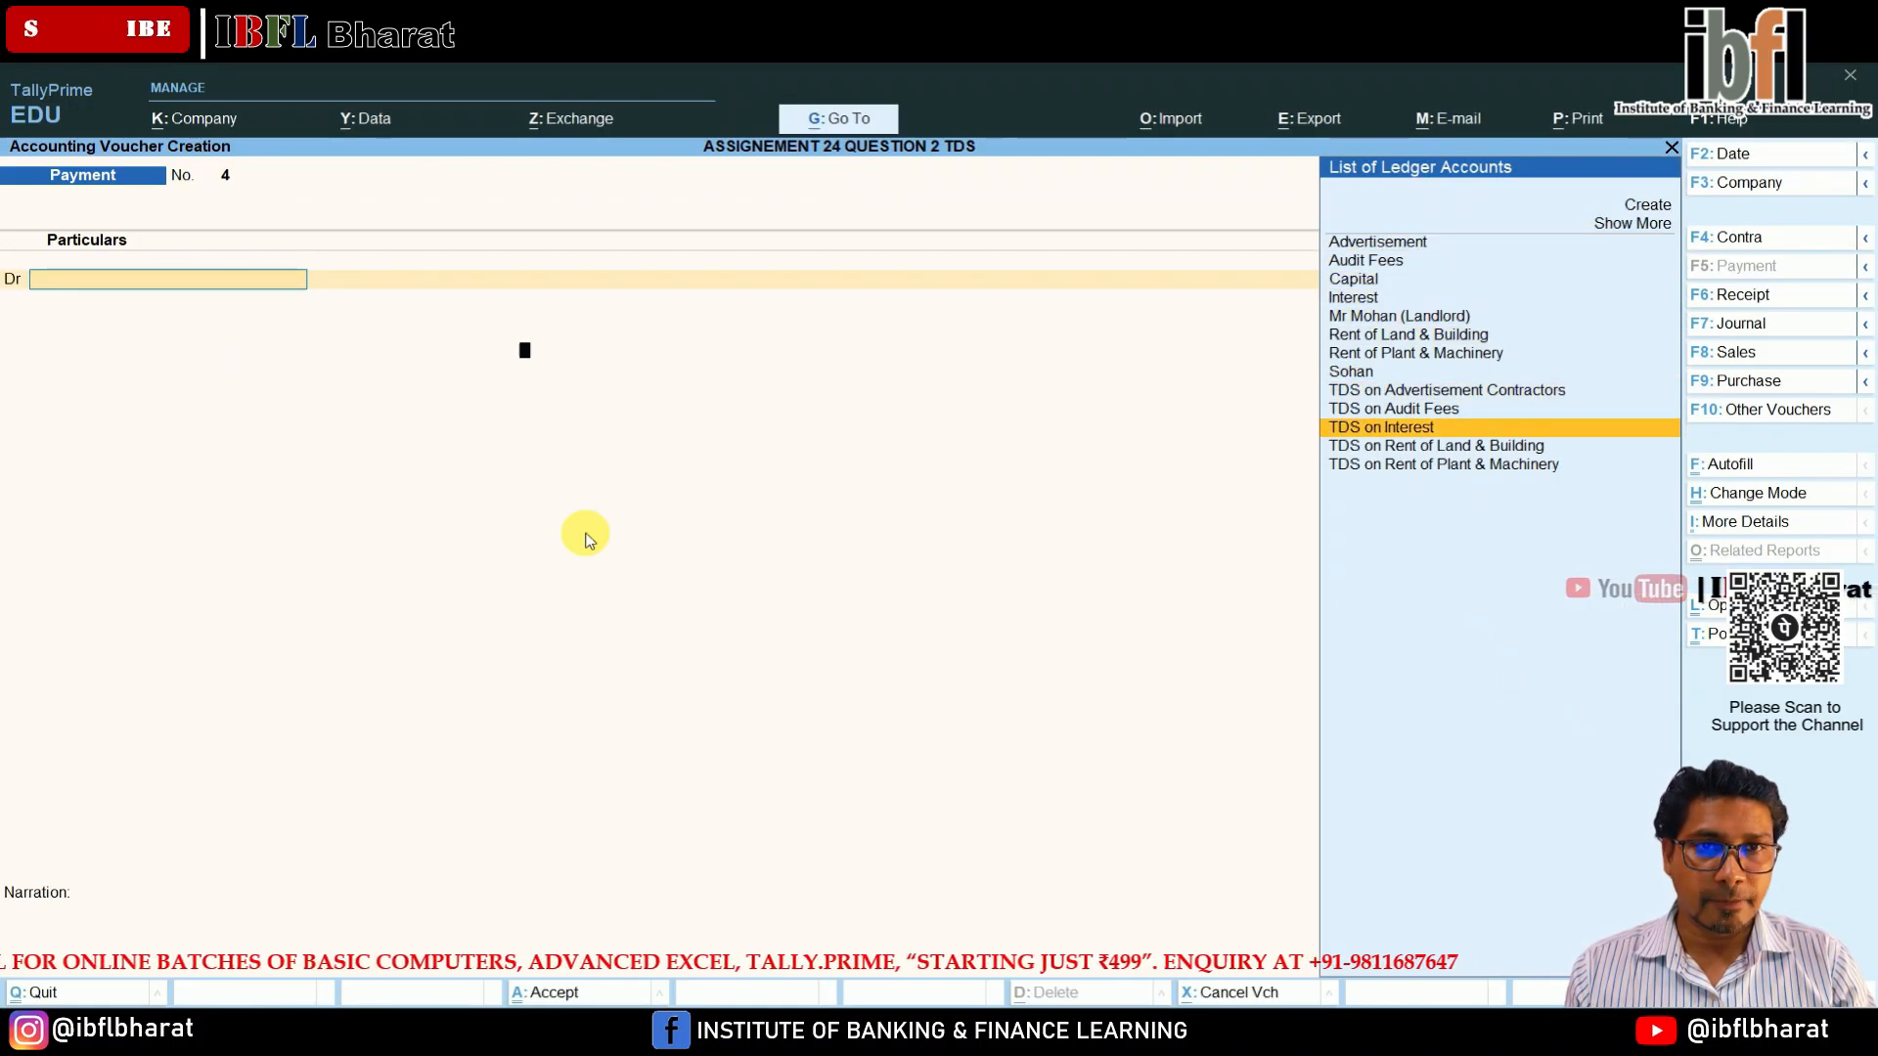
{"action": "key", "text": "Return"}
{"action": "key", "text": "Return"}
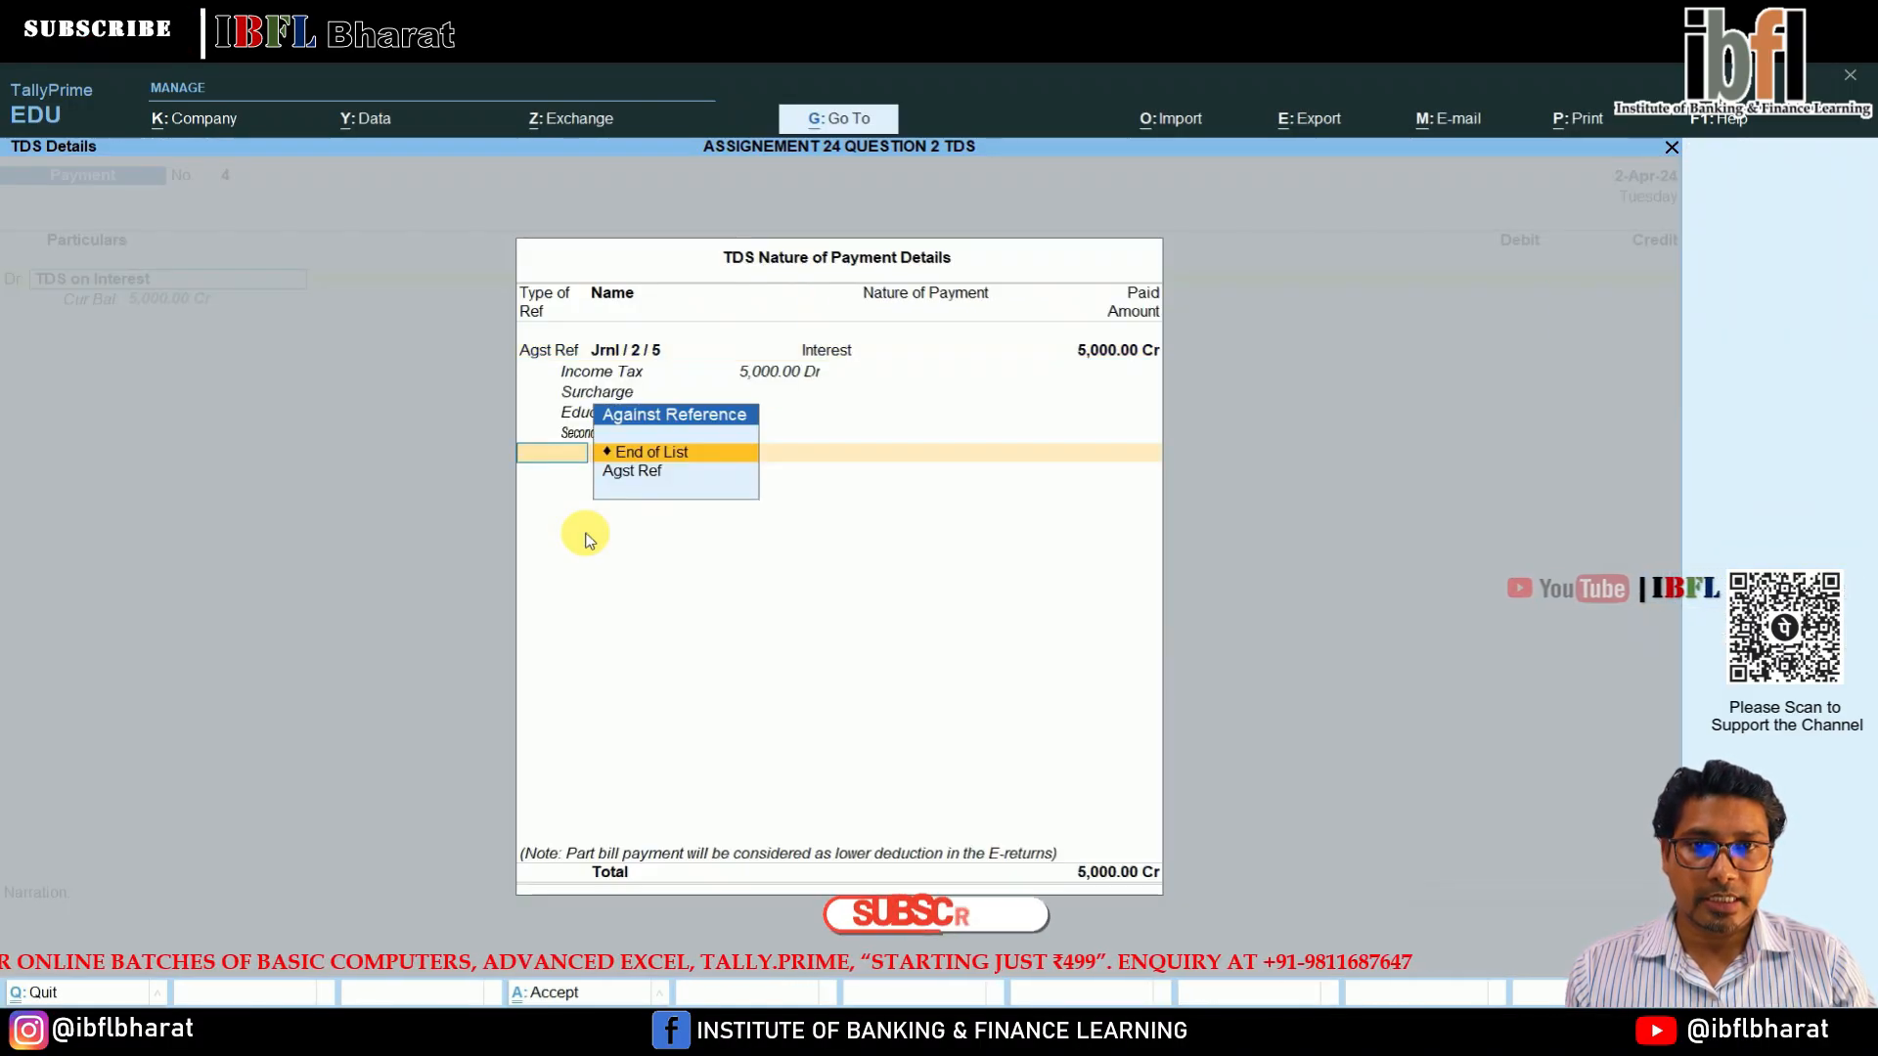
{"action": "key", "text": "Return"}
{"action": "key", "text": "Return"}
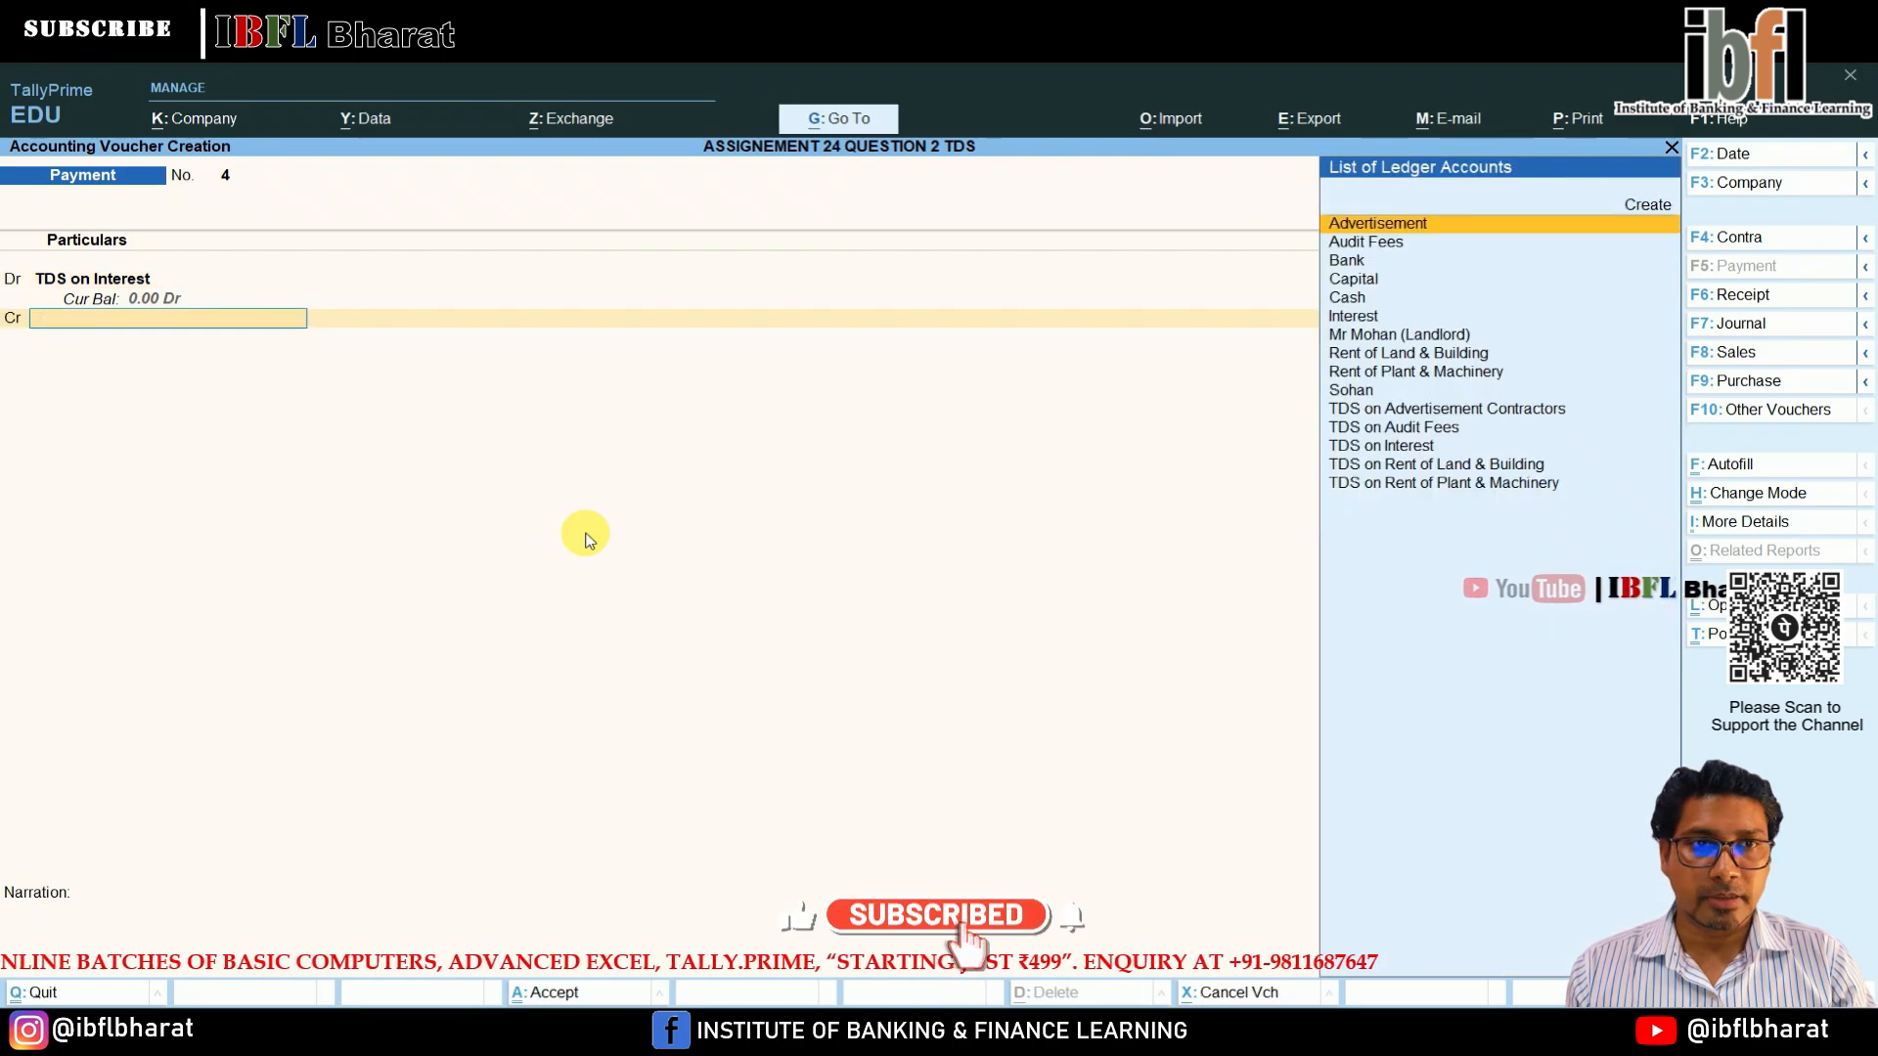
Credit Bank with 5,000 for the TDS on Interest payment.
{"action": "key", "text": "Down"}
{"action": "key", "text": "Down"}
{"action": "key", "text": "Return"}
{"action": "key", "text": "Return"}
{"action": "key", "text": "Return"}
{"action": "key", "text": "Return"}
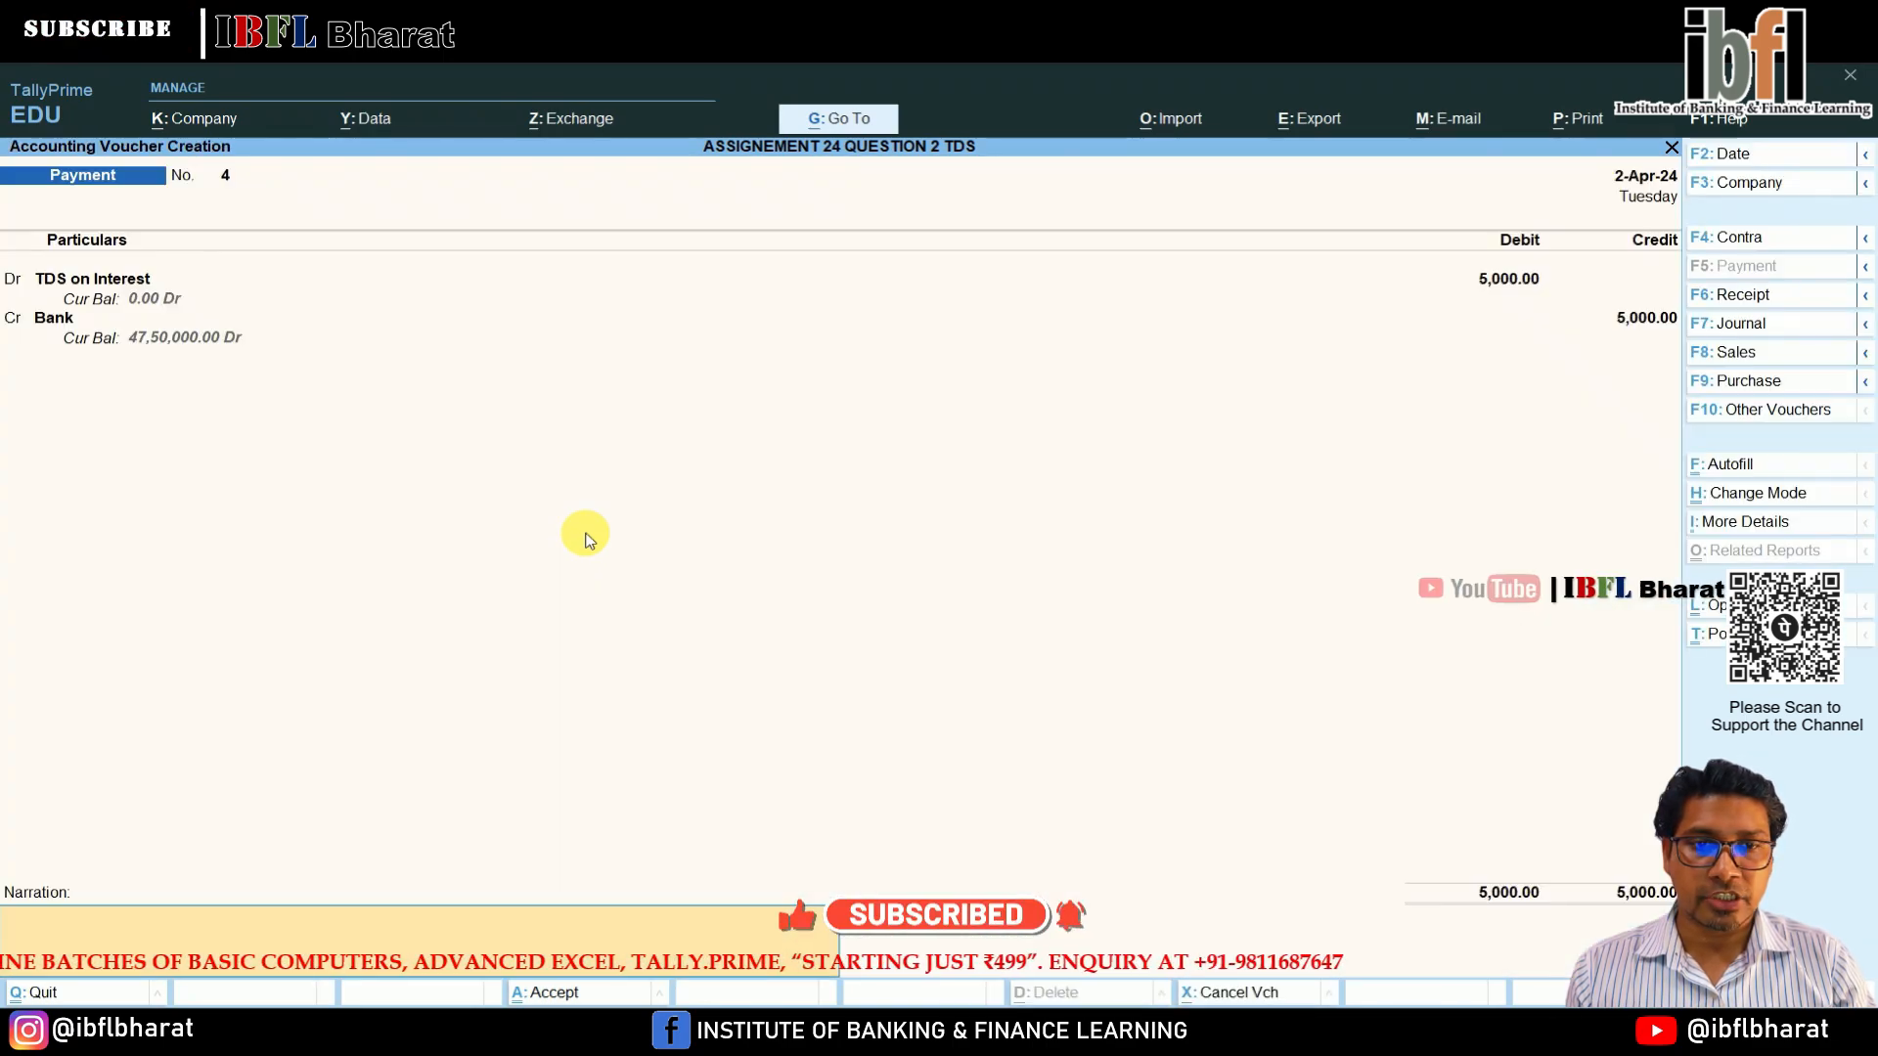
{"action": "key", "text": "Return"}
{"action": "key", "text": "Escape"}
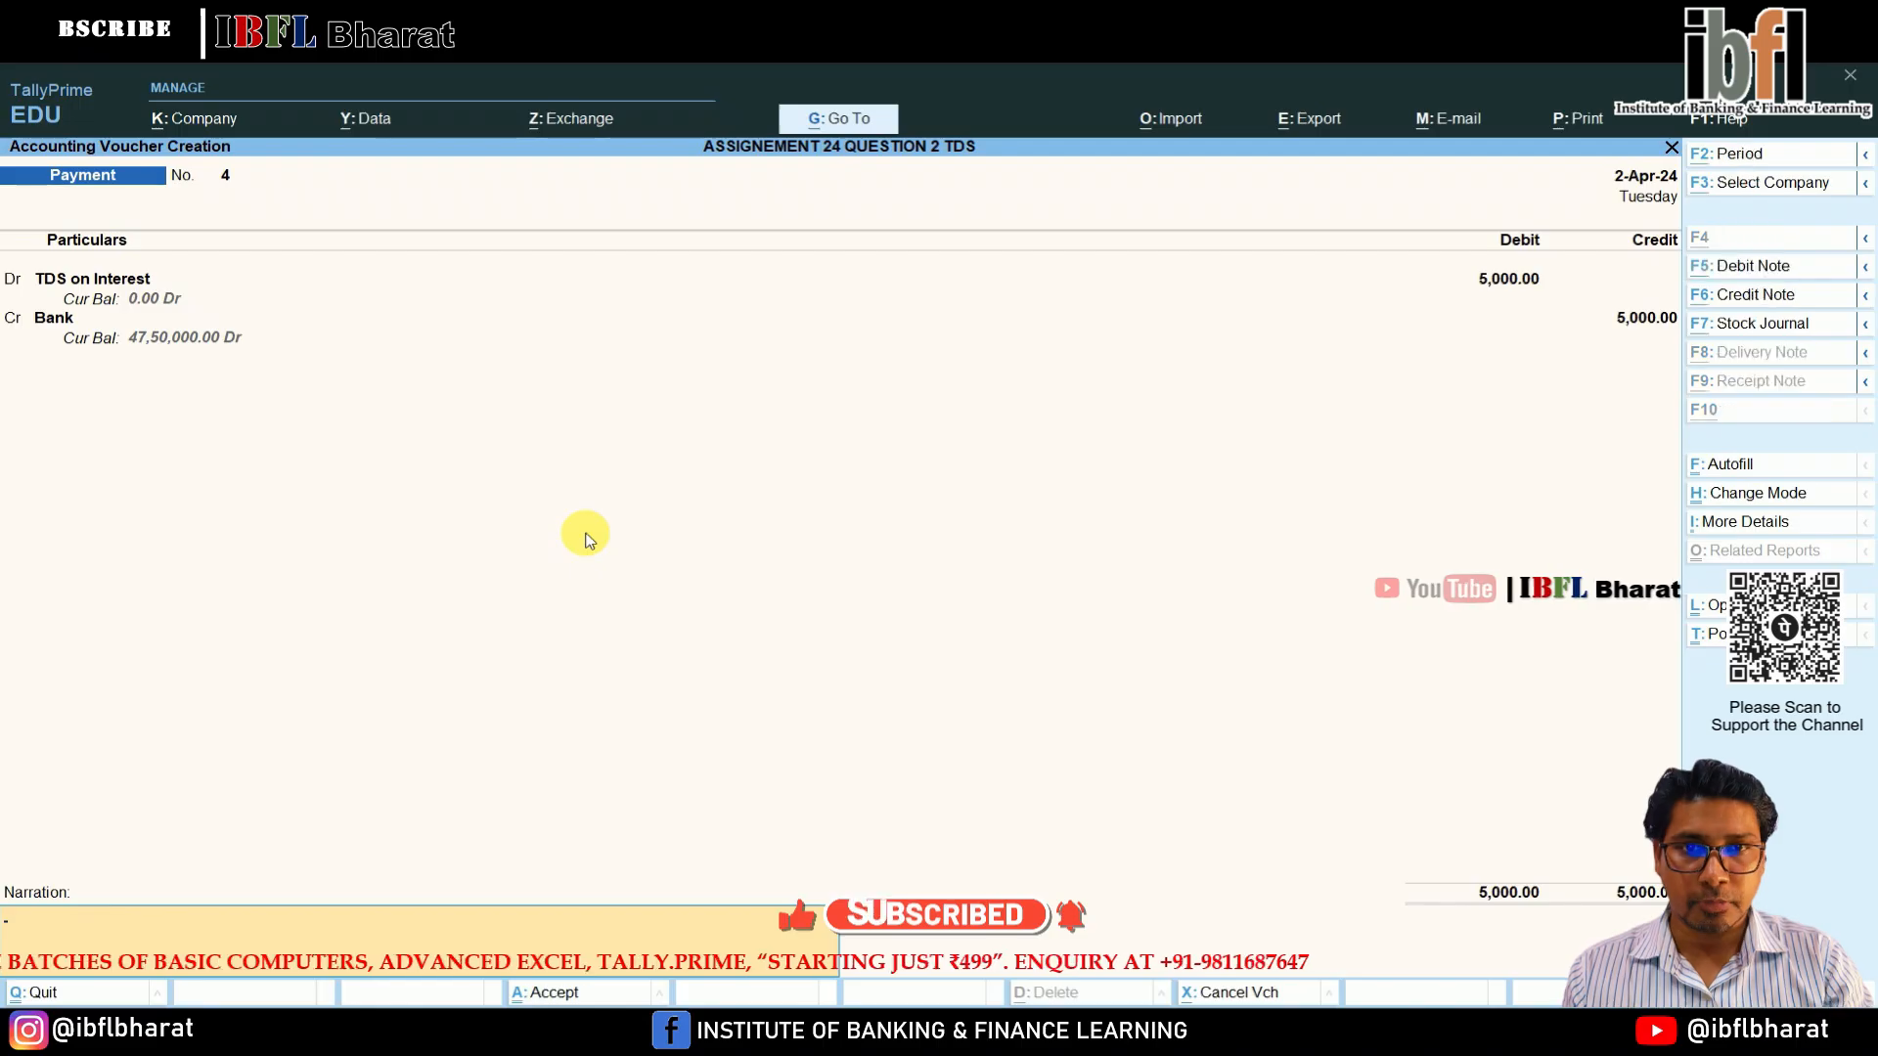
Preview the interest TDS payment's challan and examine its section code, payment details and taxpayer's counterfoil.
{"action": "key", "text": "alt+p"}
{"action": "key", "text": "Return"}
{"action": "key", "text": "i"}
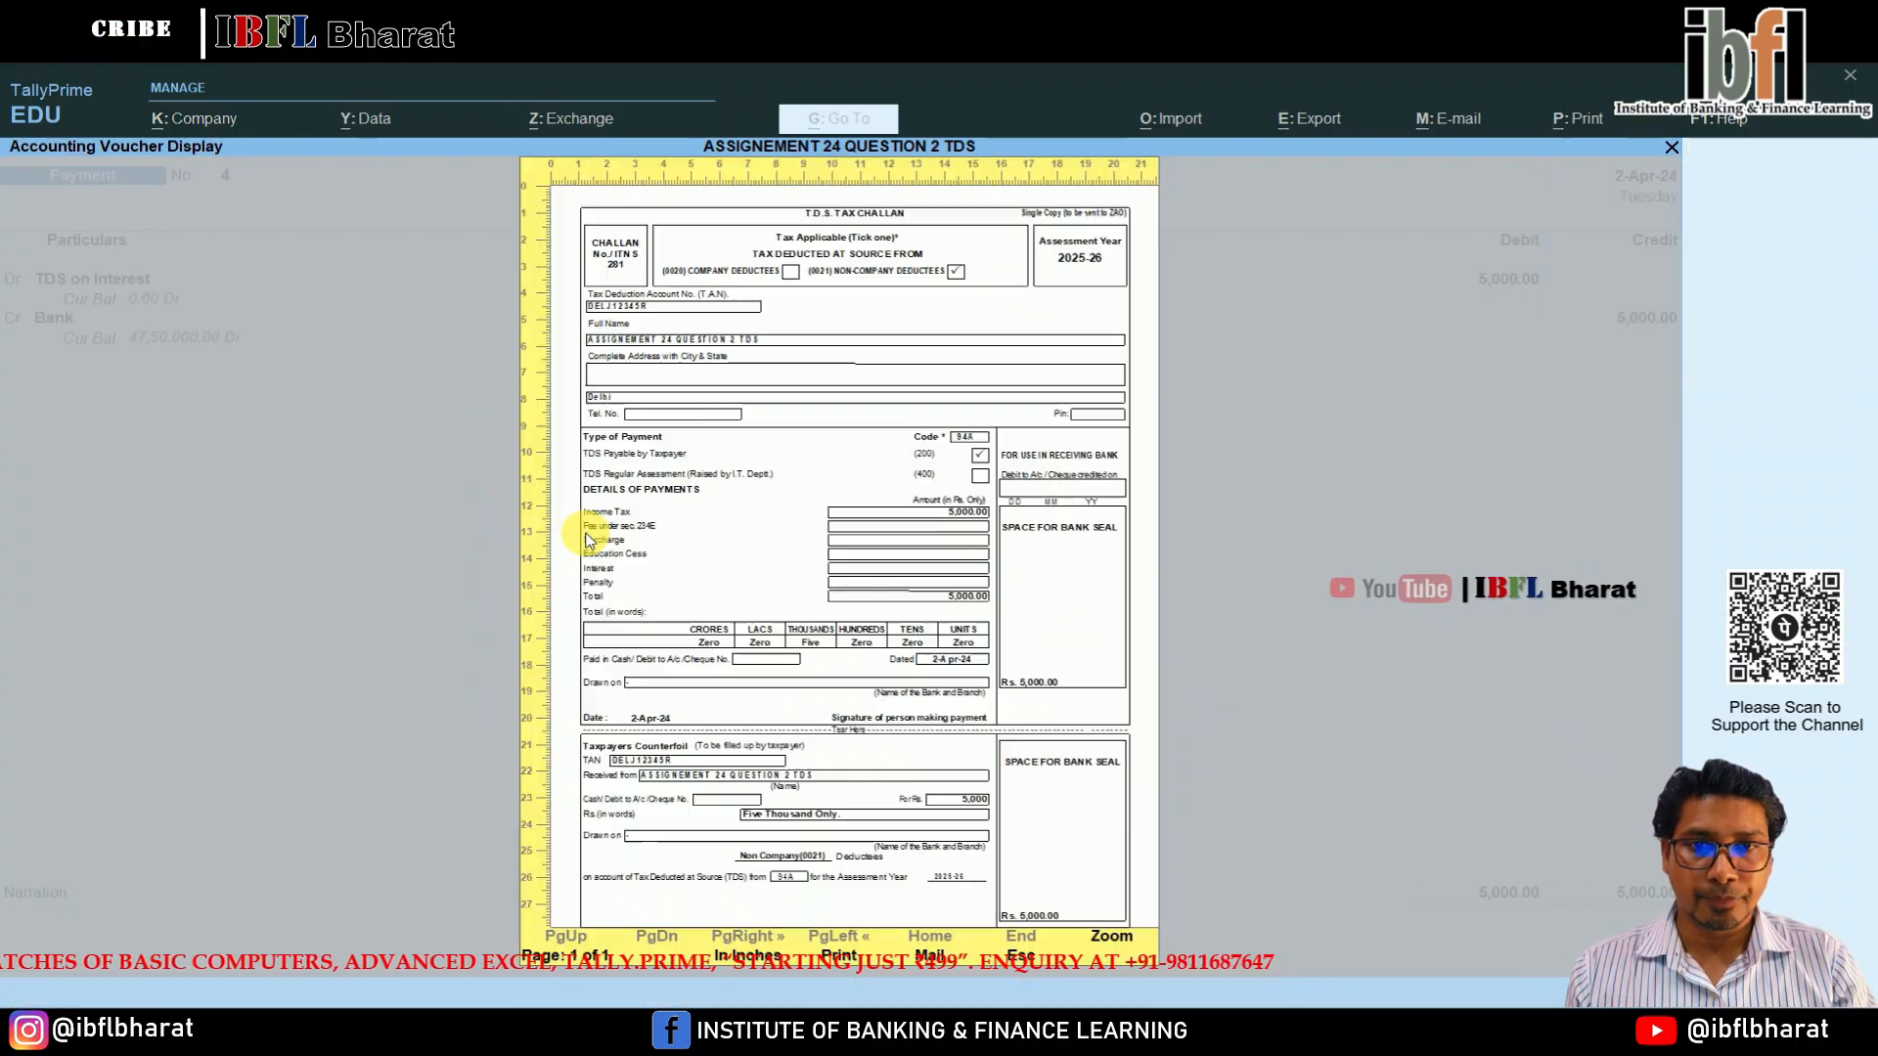
{"action": "key", "text": "Return"}
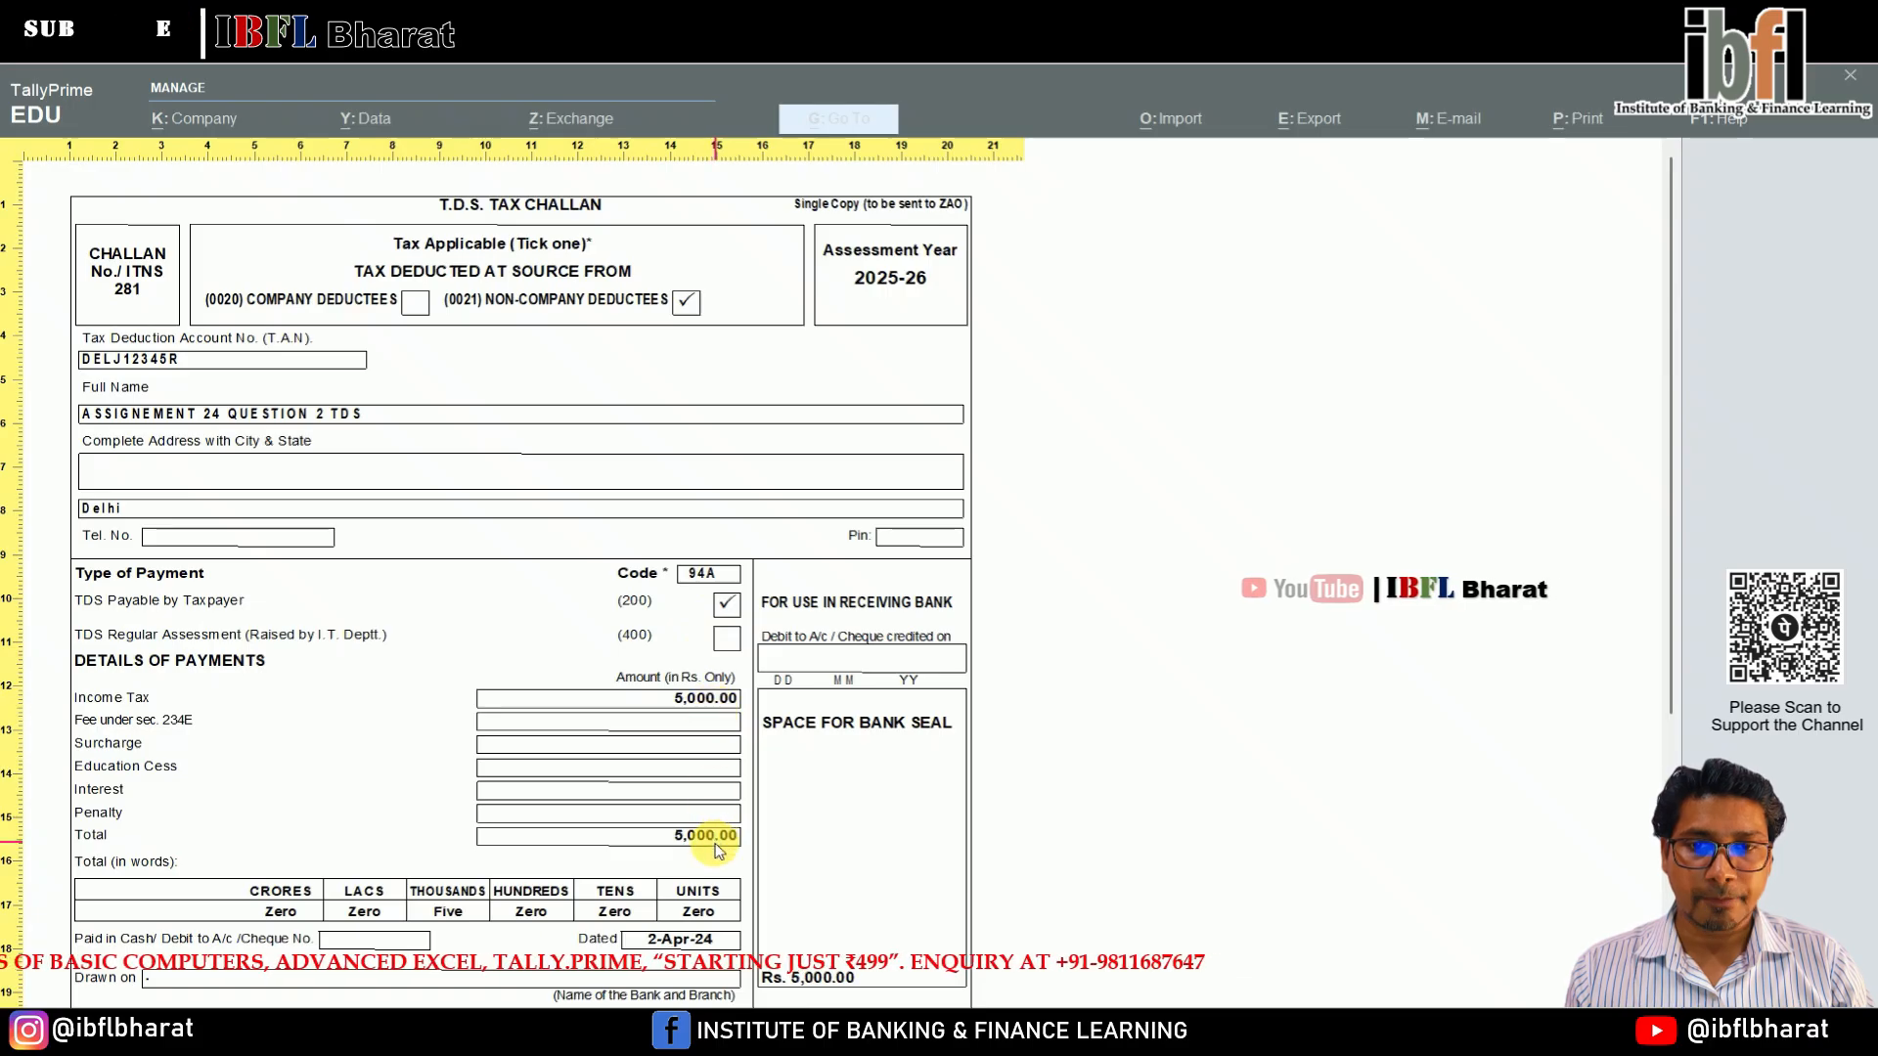
{"action": "scroll", "coordinate": [697, 841], "scroll_direction": "down", "scroll_amount": 3}
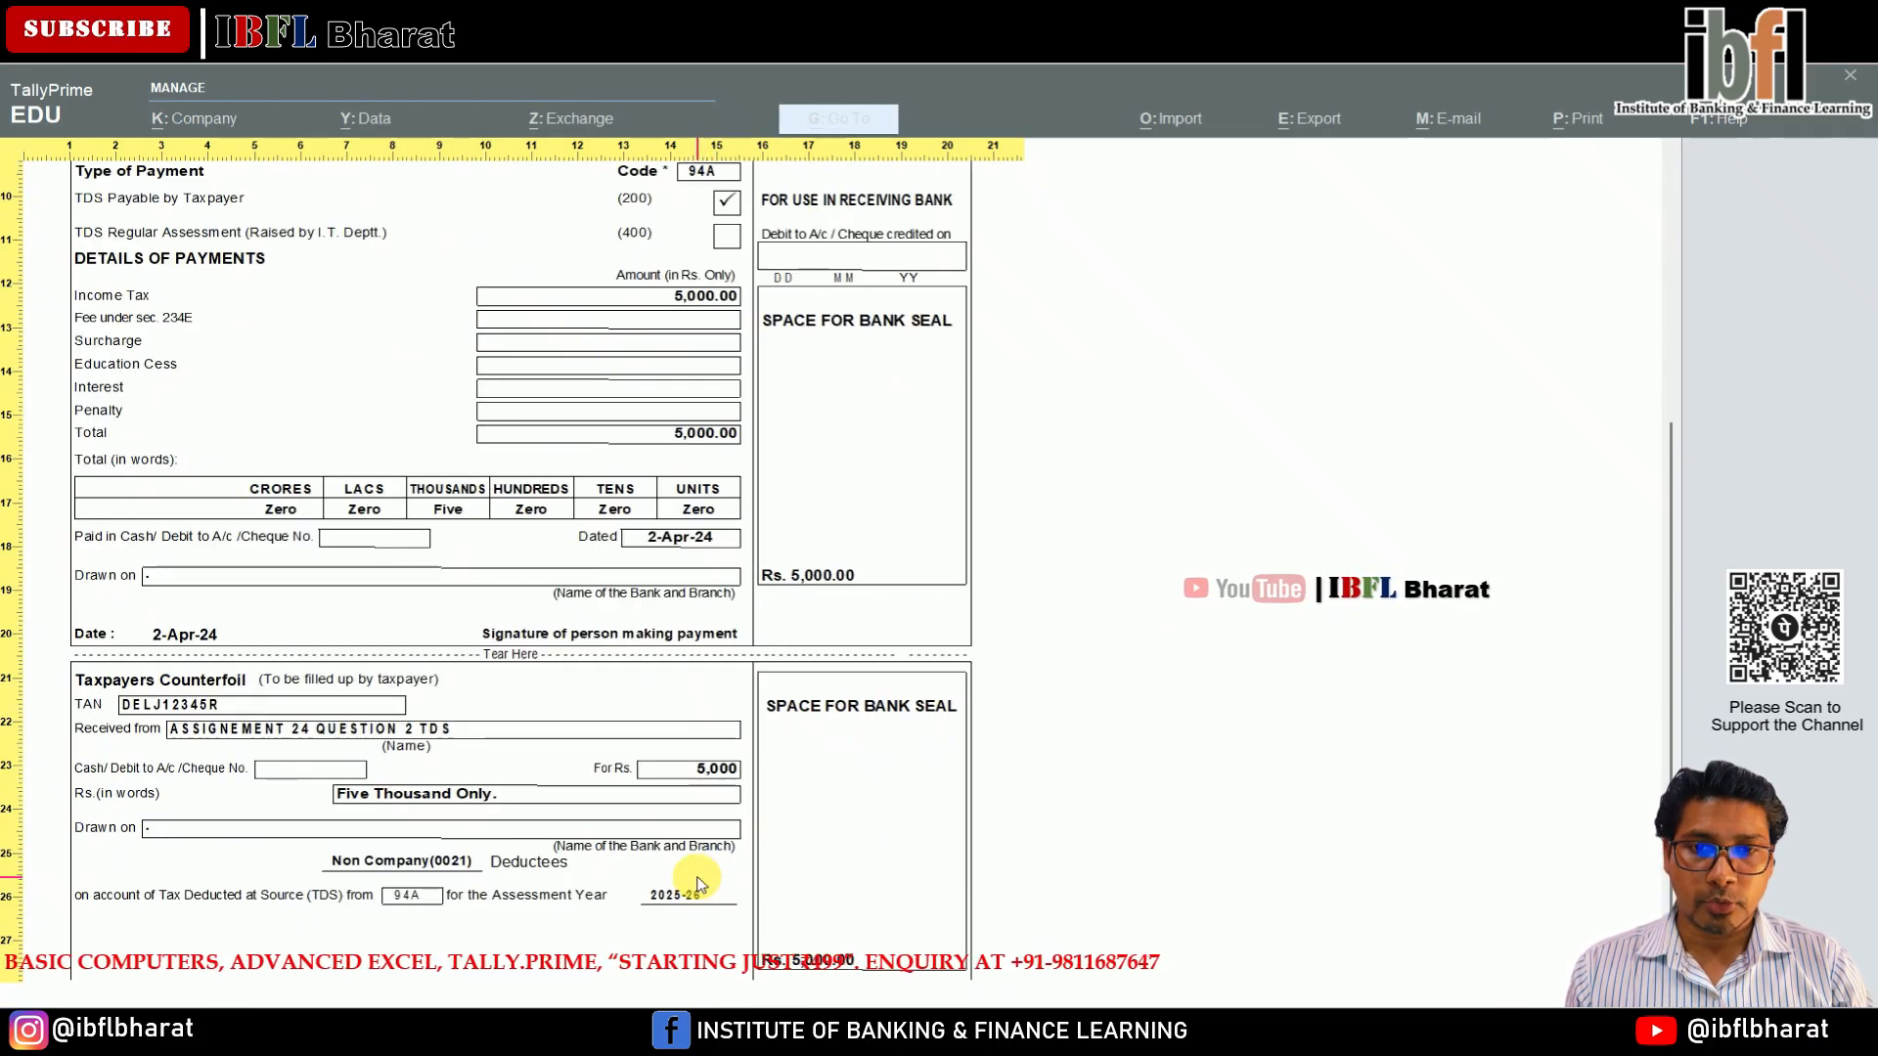
Close the challan preview and save the TDS on Interest payment voucher.
{"action": "scroll", "coordinate": [696, 883], "scroll_direction": "up", "scroll_amount": 3}
{"action": "key", "text": "Escape"}
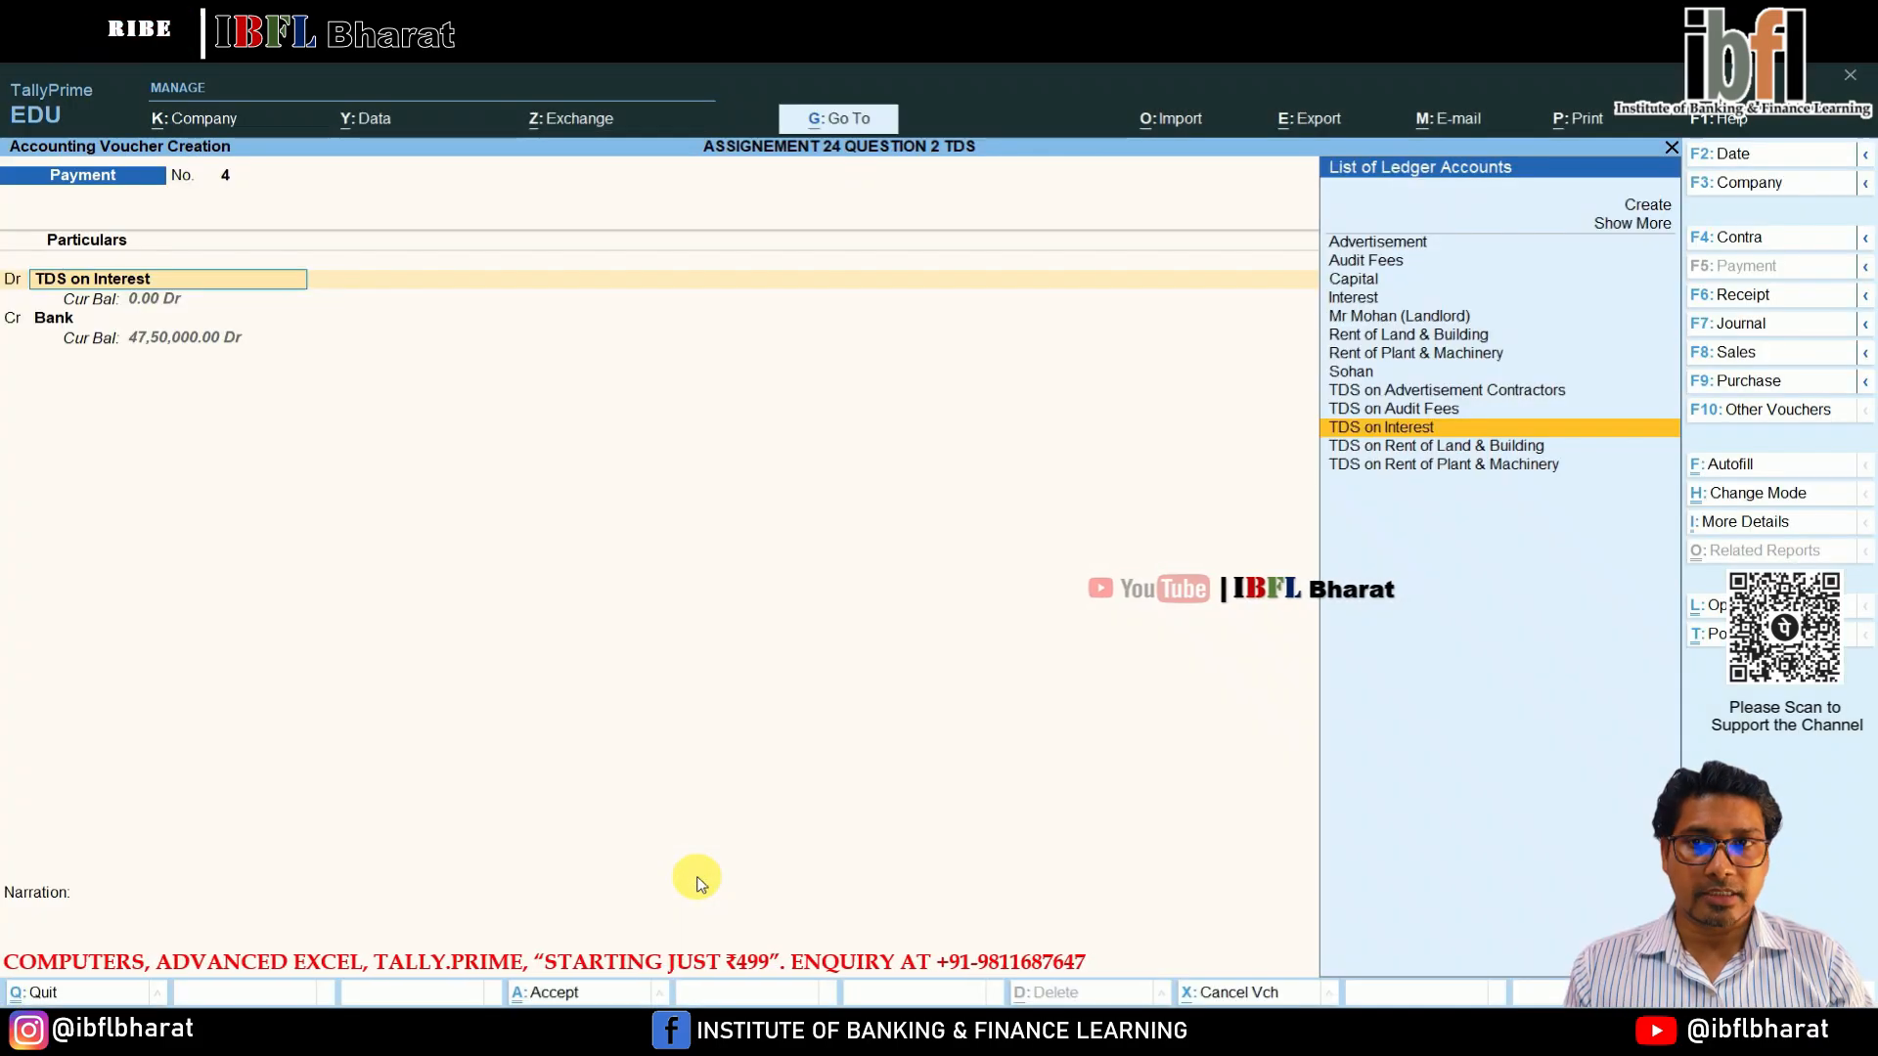
{"action": "key", "text": "Return"}
{"action": "key", "text": "Return"}
{"action": "key", "text": "Return"}
{"action": "key", "text": "Return"}
{"action": "key", "text": "Return"}
{"action": "key", "text": "Return"}
{"action": "key", "text": "Return"}
{"action": "key", "text": "Return"}
{"action": "key", "text": "Return"}
{"action": "key", "text": "Return"}
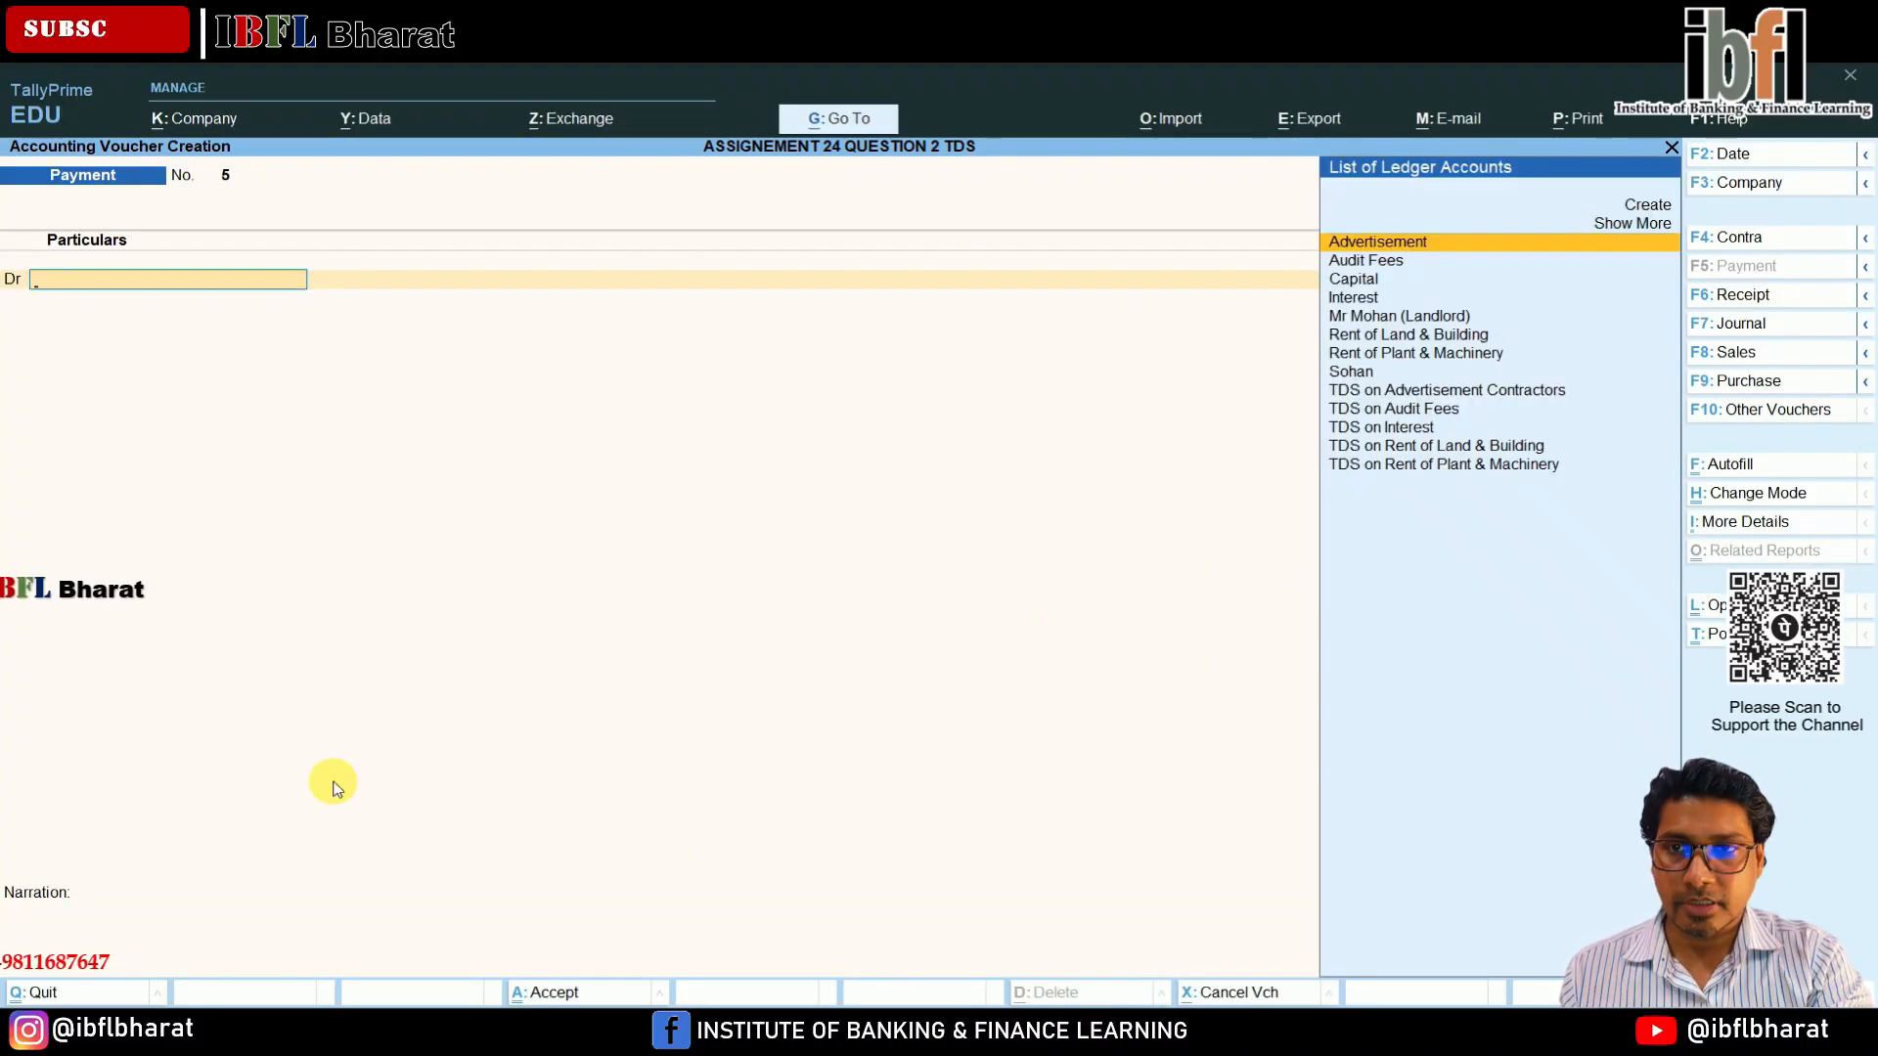
Start a new Journal voucher dated 2-Apr-24 and debit Advertisement with 3,00,000.
{"action": "key", "text": "F7"}
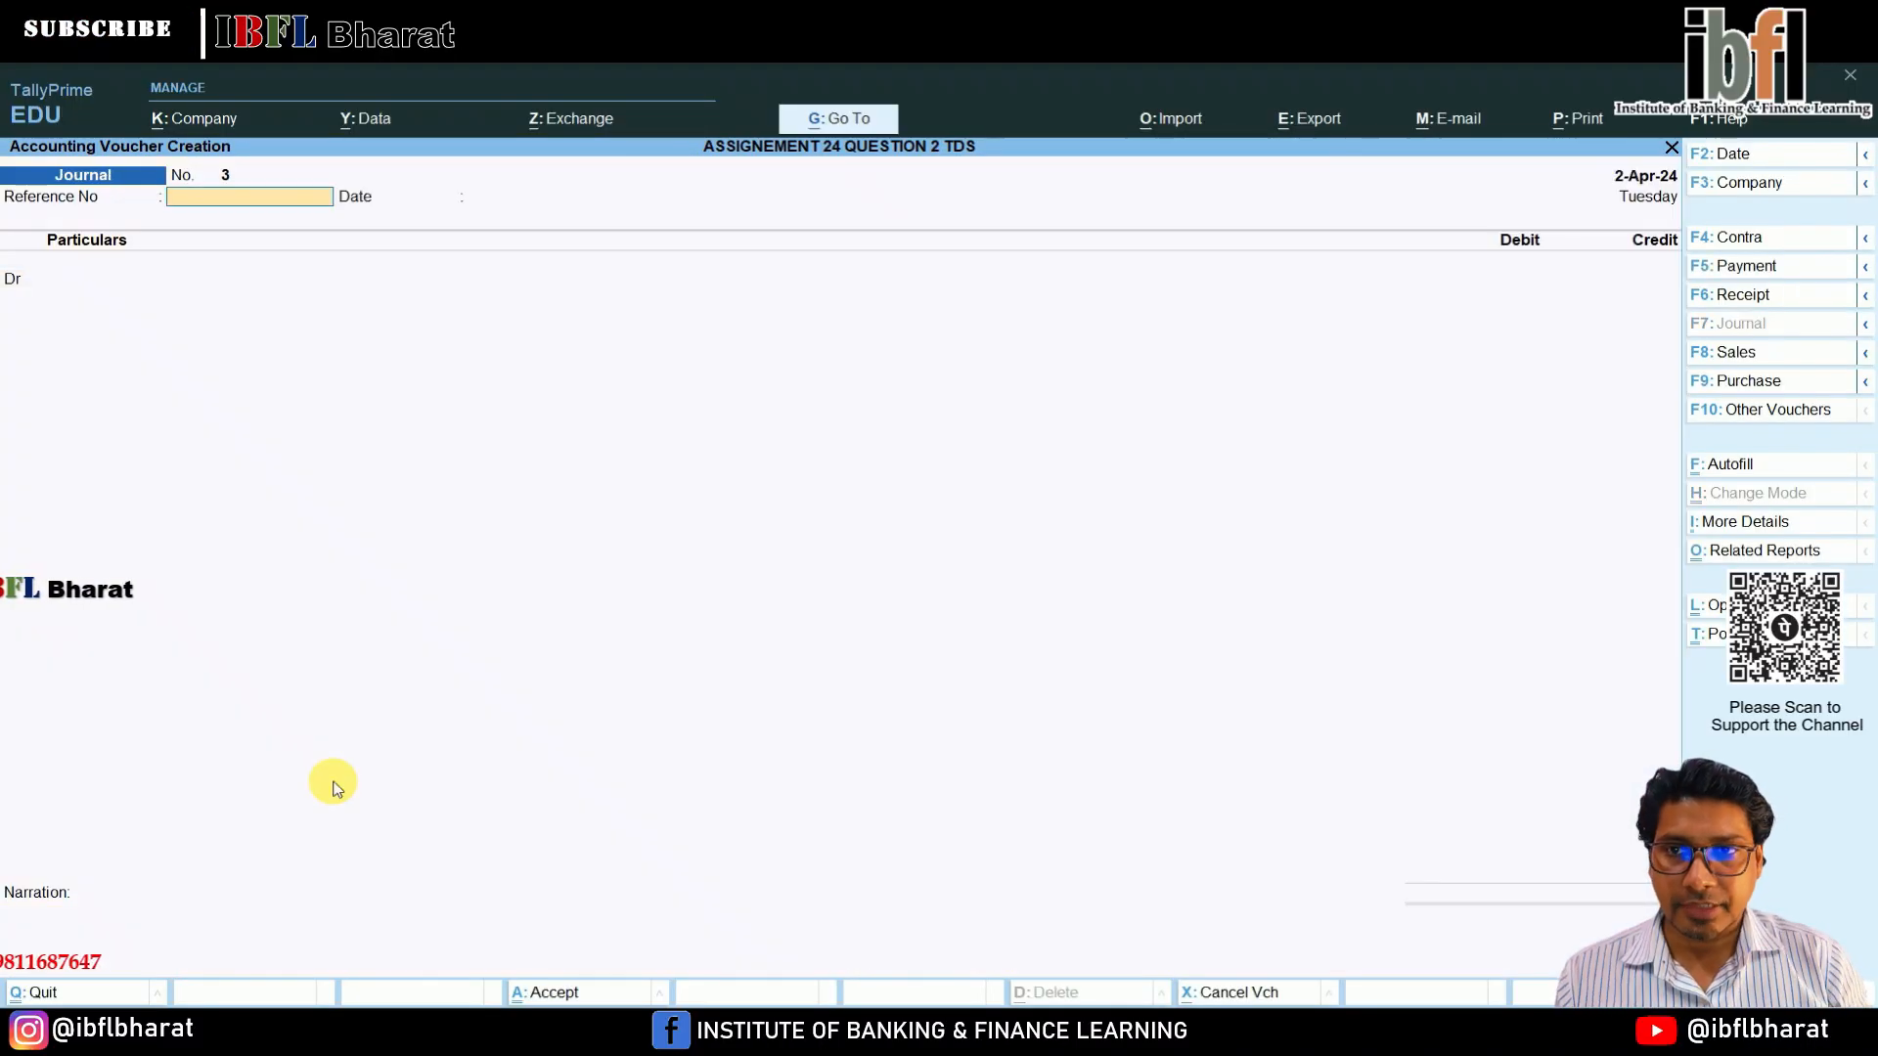
{"action": "key", "text": "Return"}
{"action": "key", "text": "Return"}
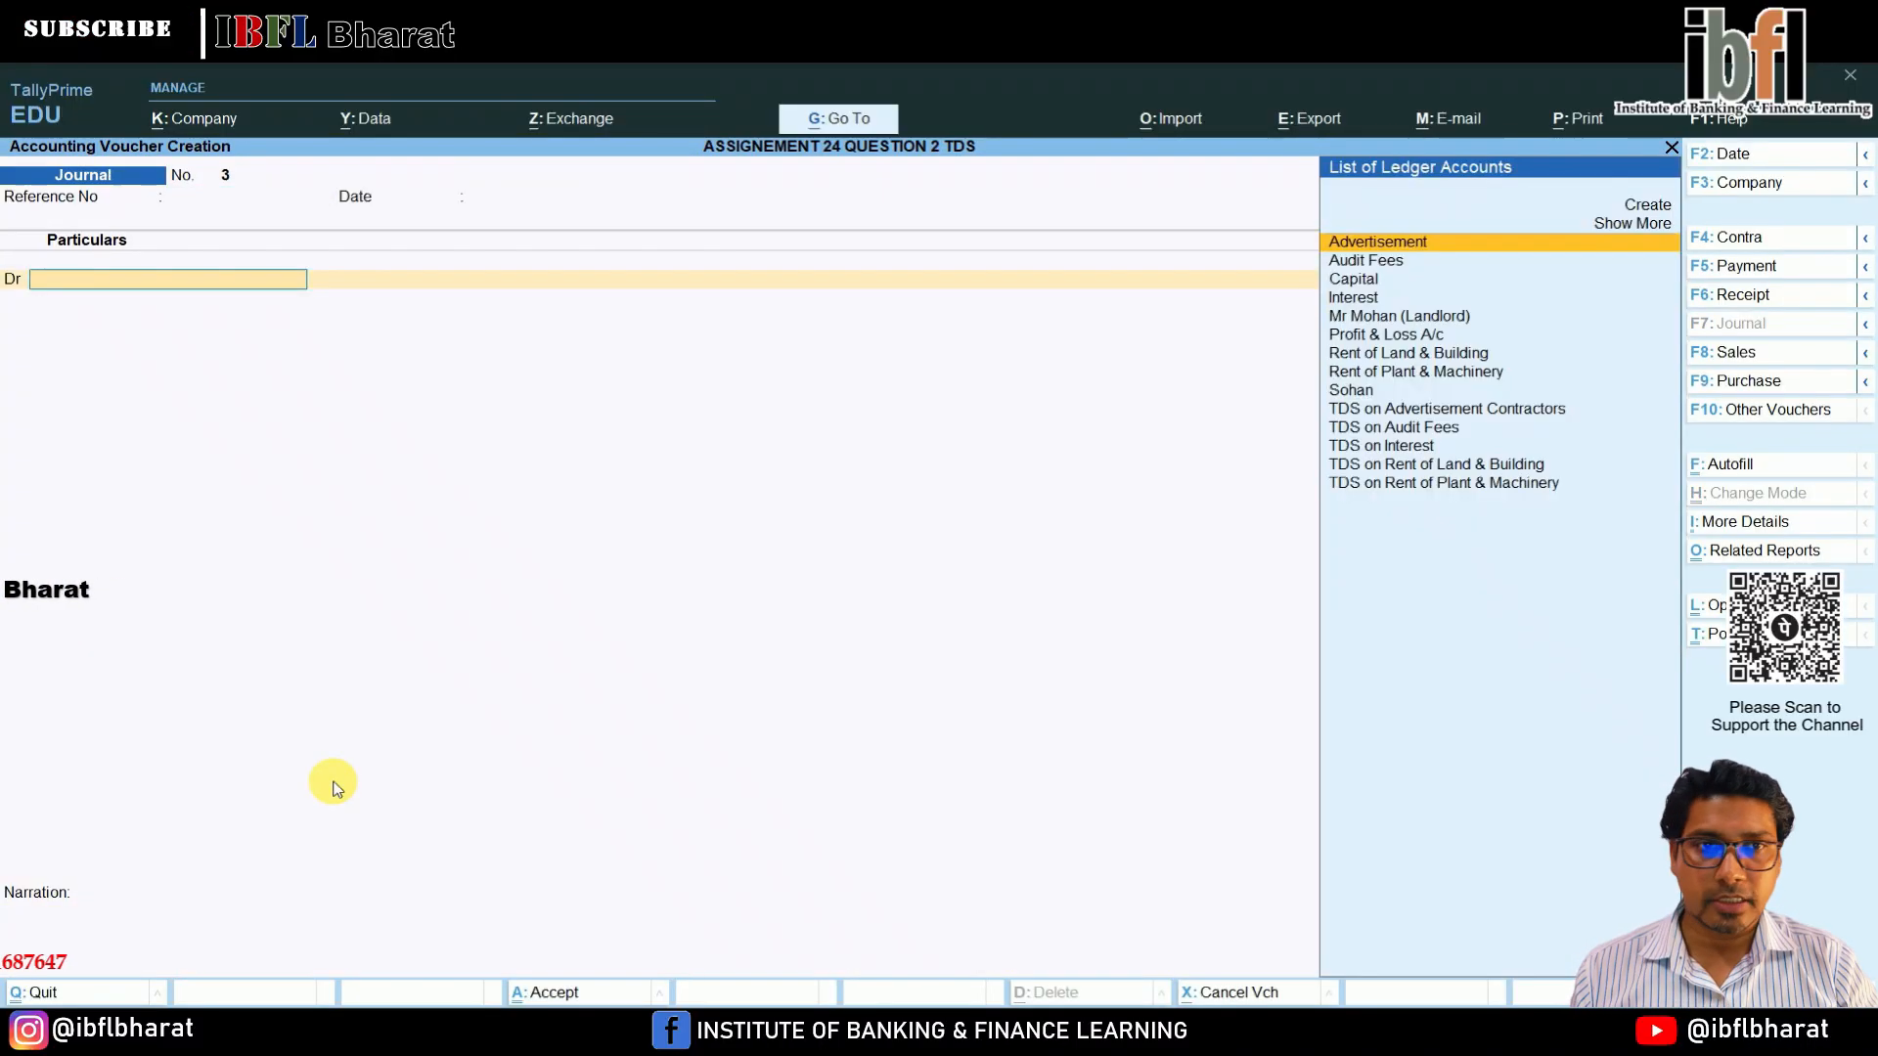
{"action": "key", "text": "Return"}
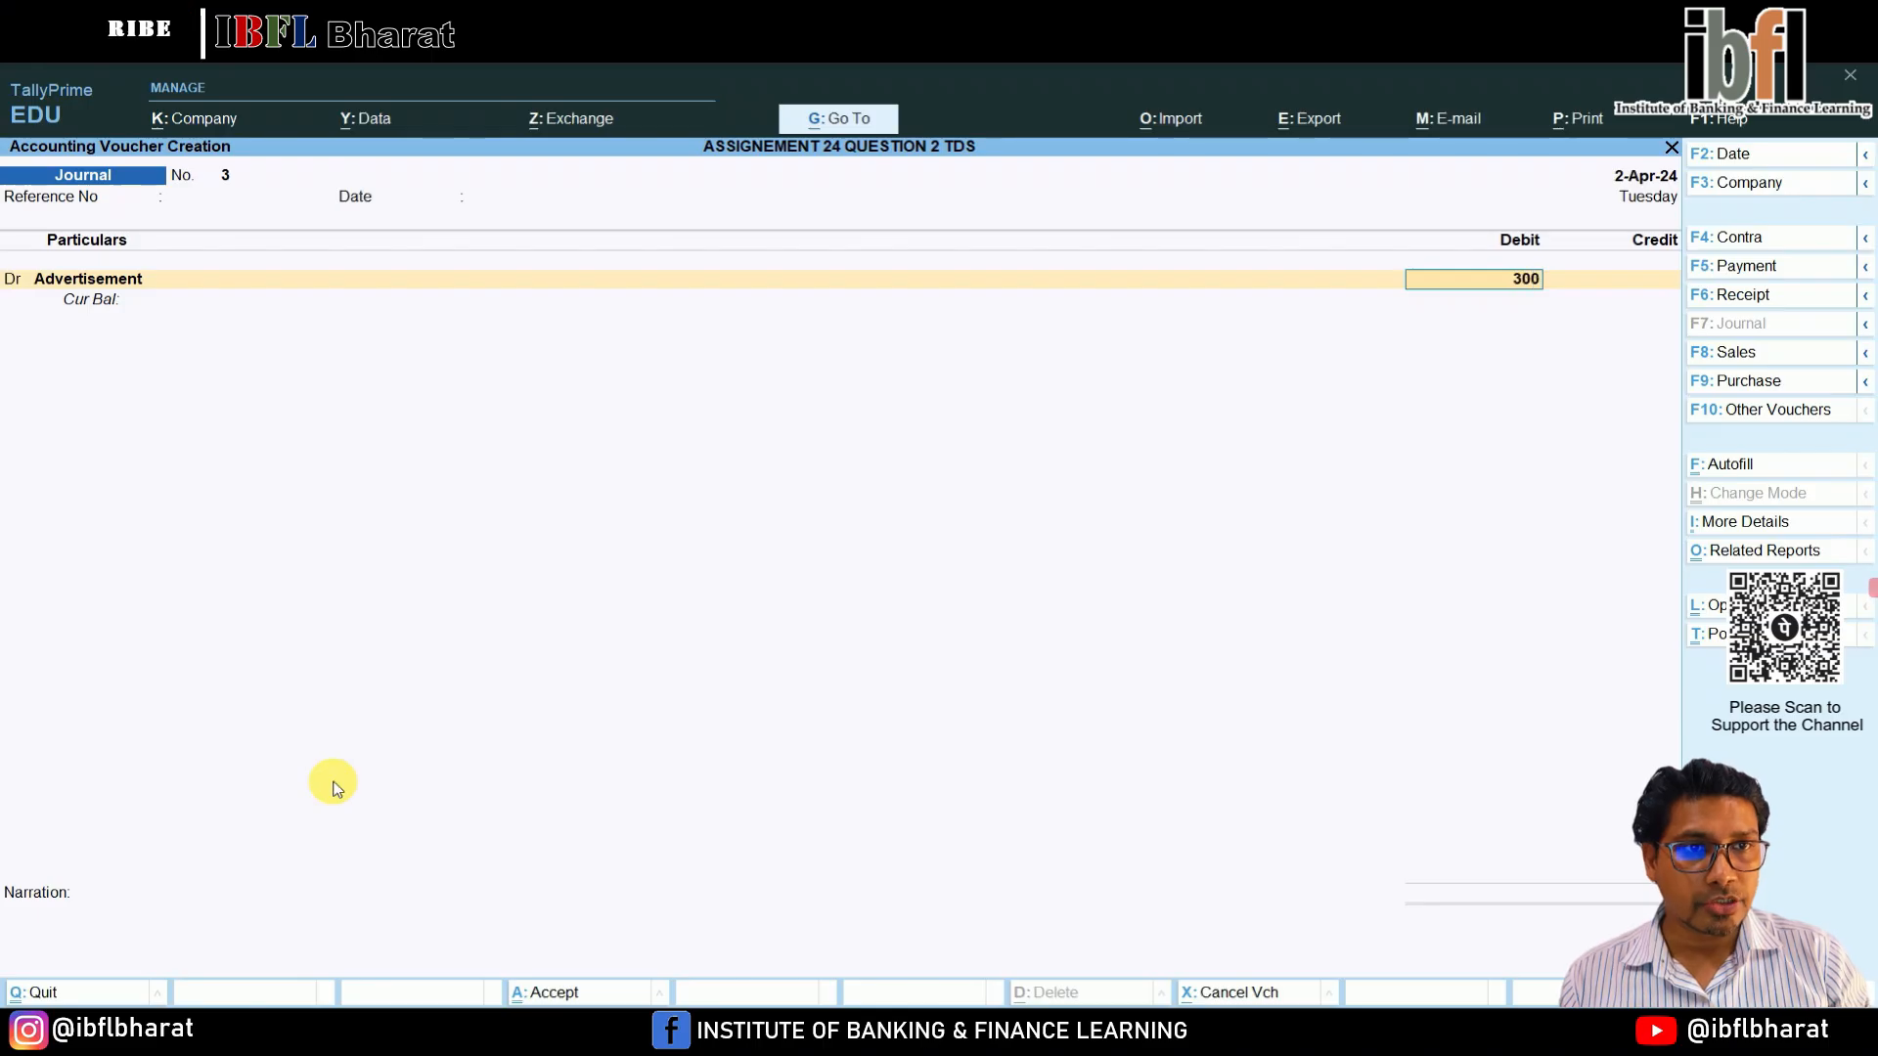
{"action": "key", "text": "Return"}
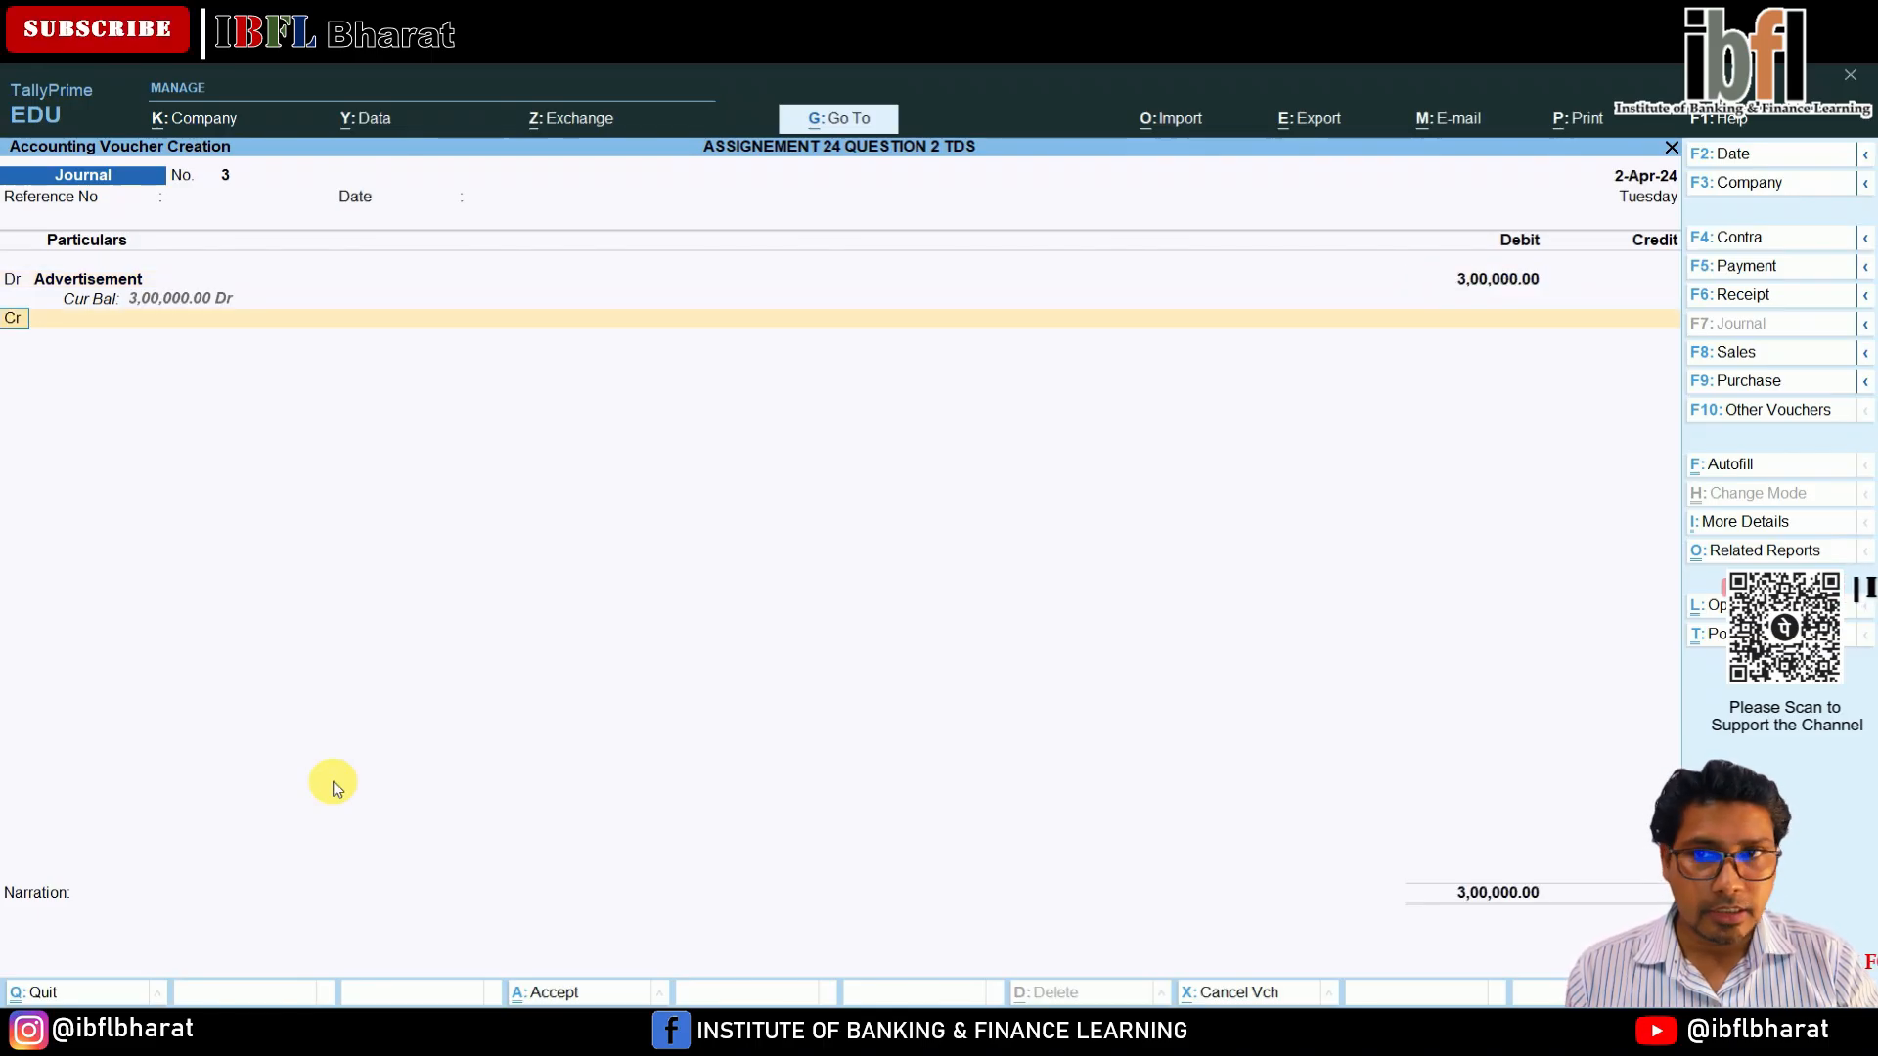
From the journal's credit line, create the ledger NAVBHARAT TIMES under Sundry Creditors with bill-by-bill balances maintained.
{"action": "key", "text": "Return"}
{"action": "key", "text": "Down"}
{"action": "key", "text": "Down"}
{"action": "key", "text": "Down"}
{"action": "key", "text": "Down"}
{"action": "key", "text": "Down"}
{"action": "key", "text": "Down"}
{"action": "key", "text": "Down"}
{"action": "key", "text": "Down"}
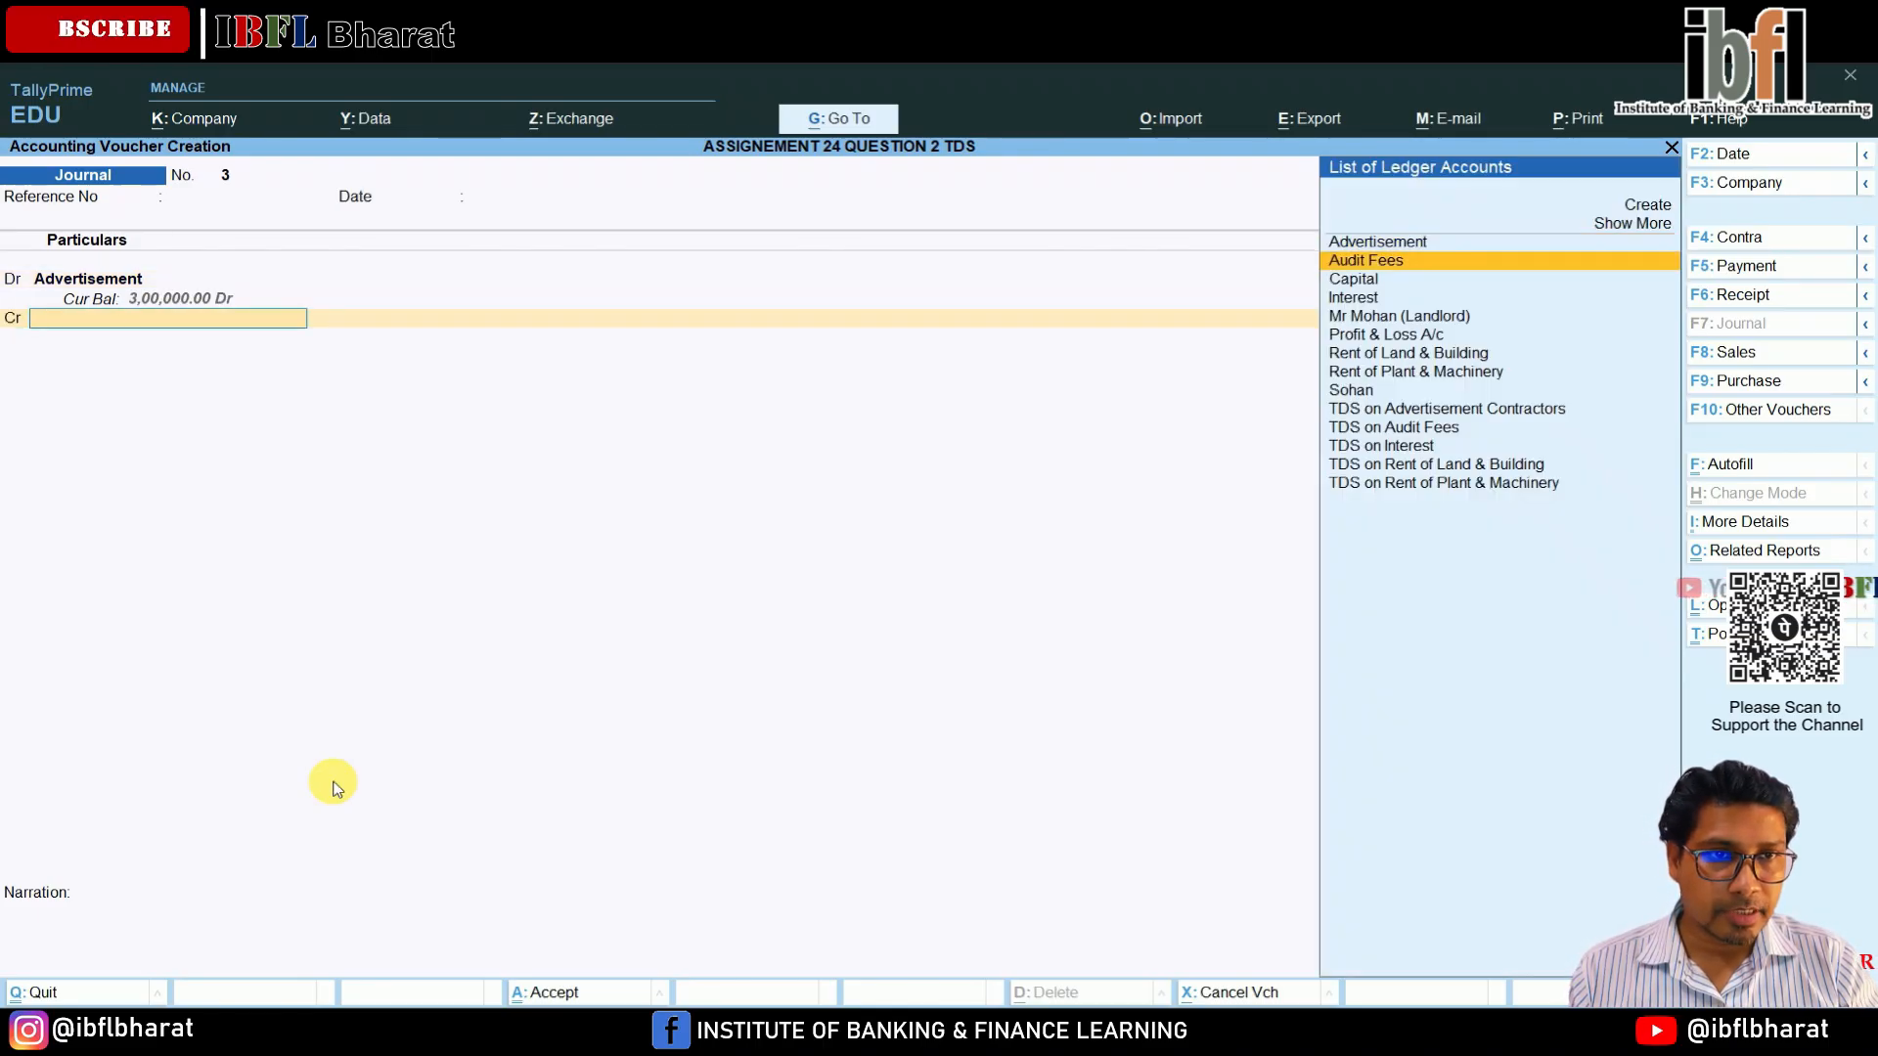
{"action": "key", "text": "Up"}
{"action": "key", "text": "Up"}
{"action": "key", "text": "Up"}
{"action": "key", "text": "Up"}
{"action": "key", "text": "Up"}
{"action": "key", "text": "Up"}
{"action": "key", "text": "Up"}
{"action": "key", "text": "Up"}
{"action": "key", "text": "Up"}
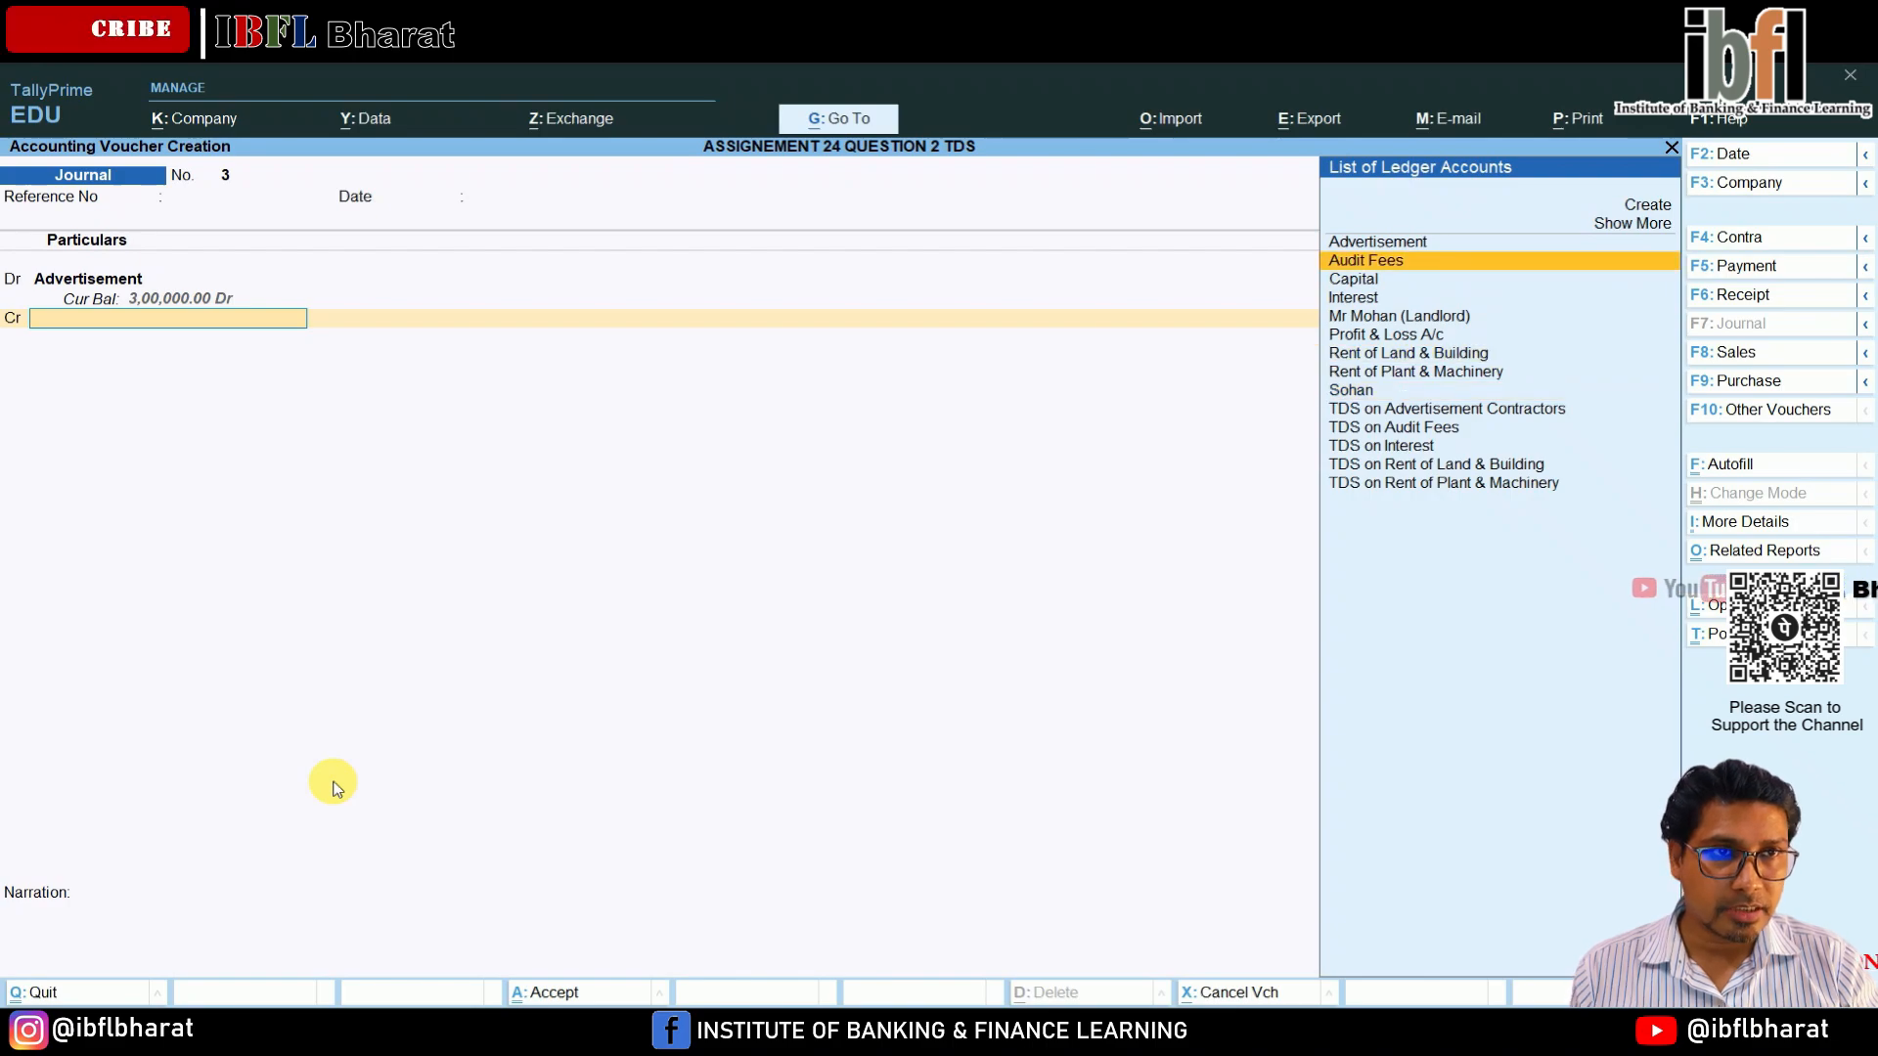
{"action": "key", "text": "Return"}
{"action": "key", "text": "Return"}
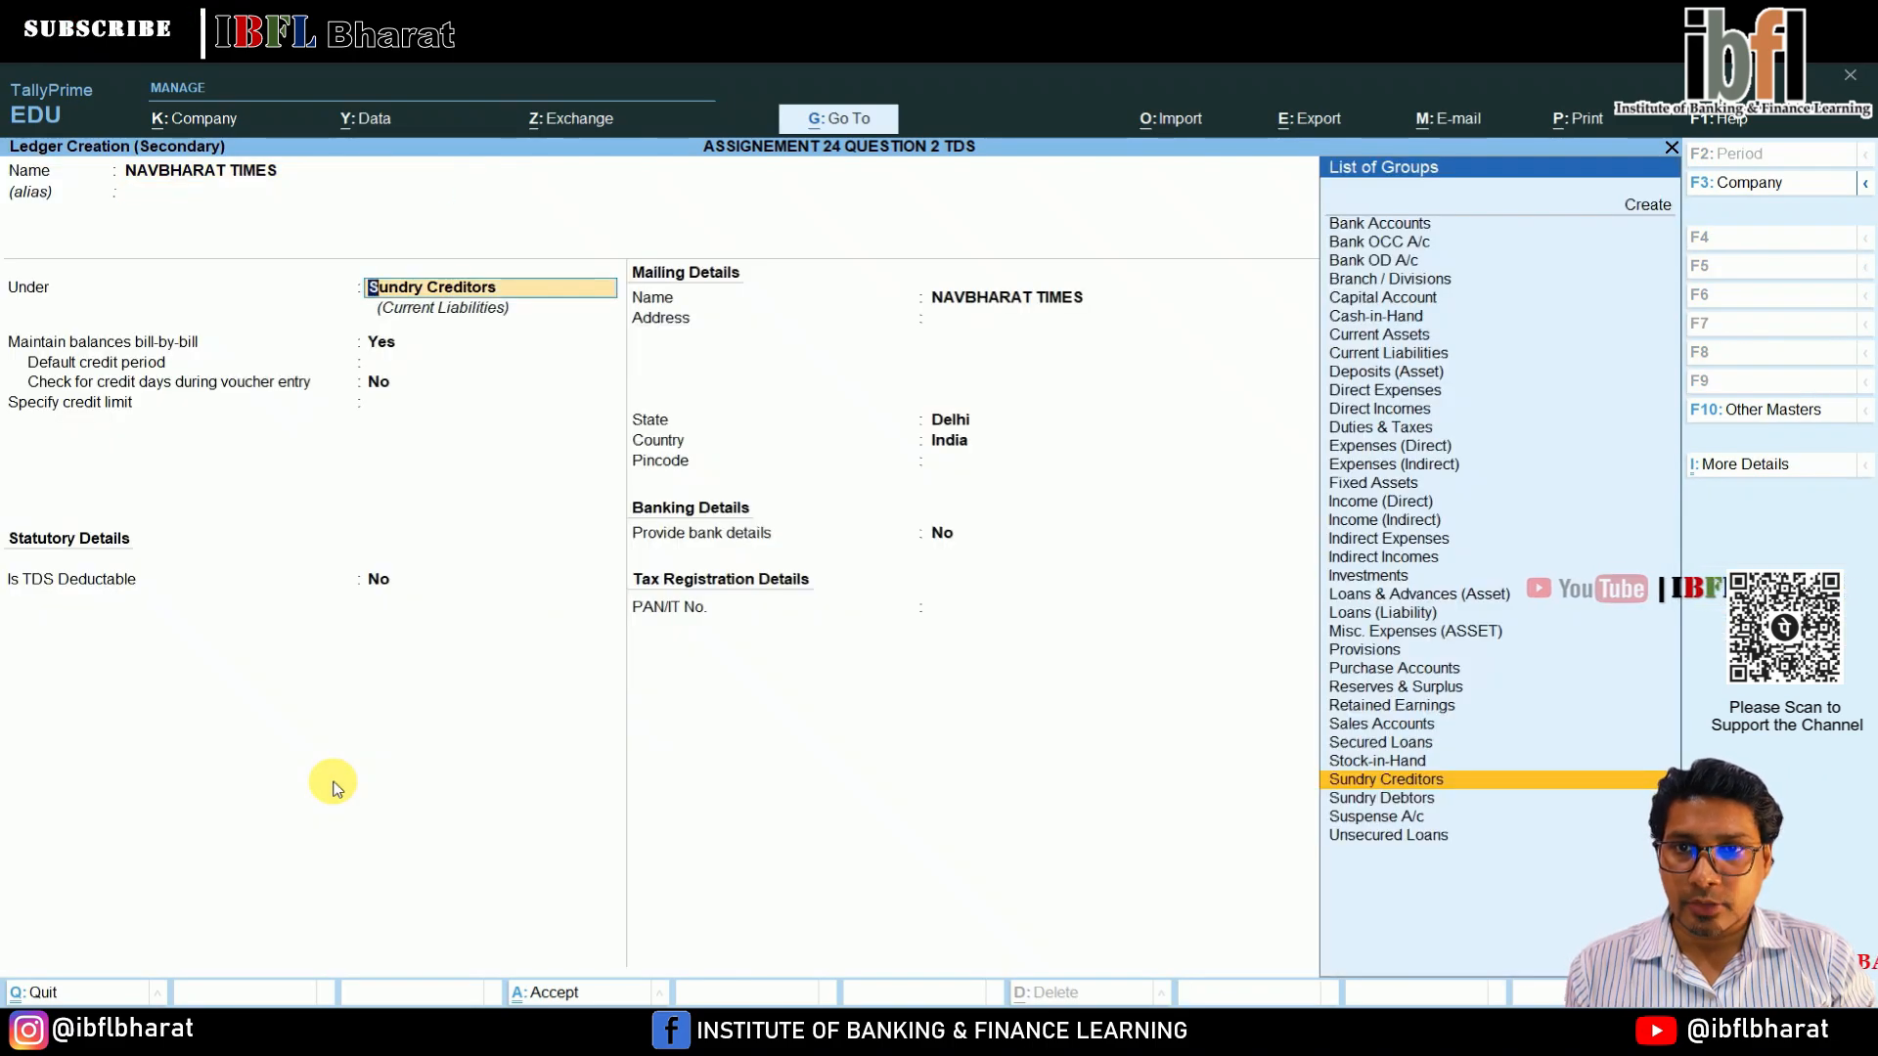
{"action": "key", "text": "Return"}
{"action": "key", "text": "Return"}
{"action": "key", "text": "Return"}
{"action": "key", "text": "Return"}
{"action": "key", "text": "Return"}
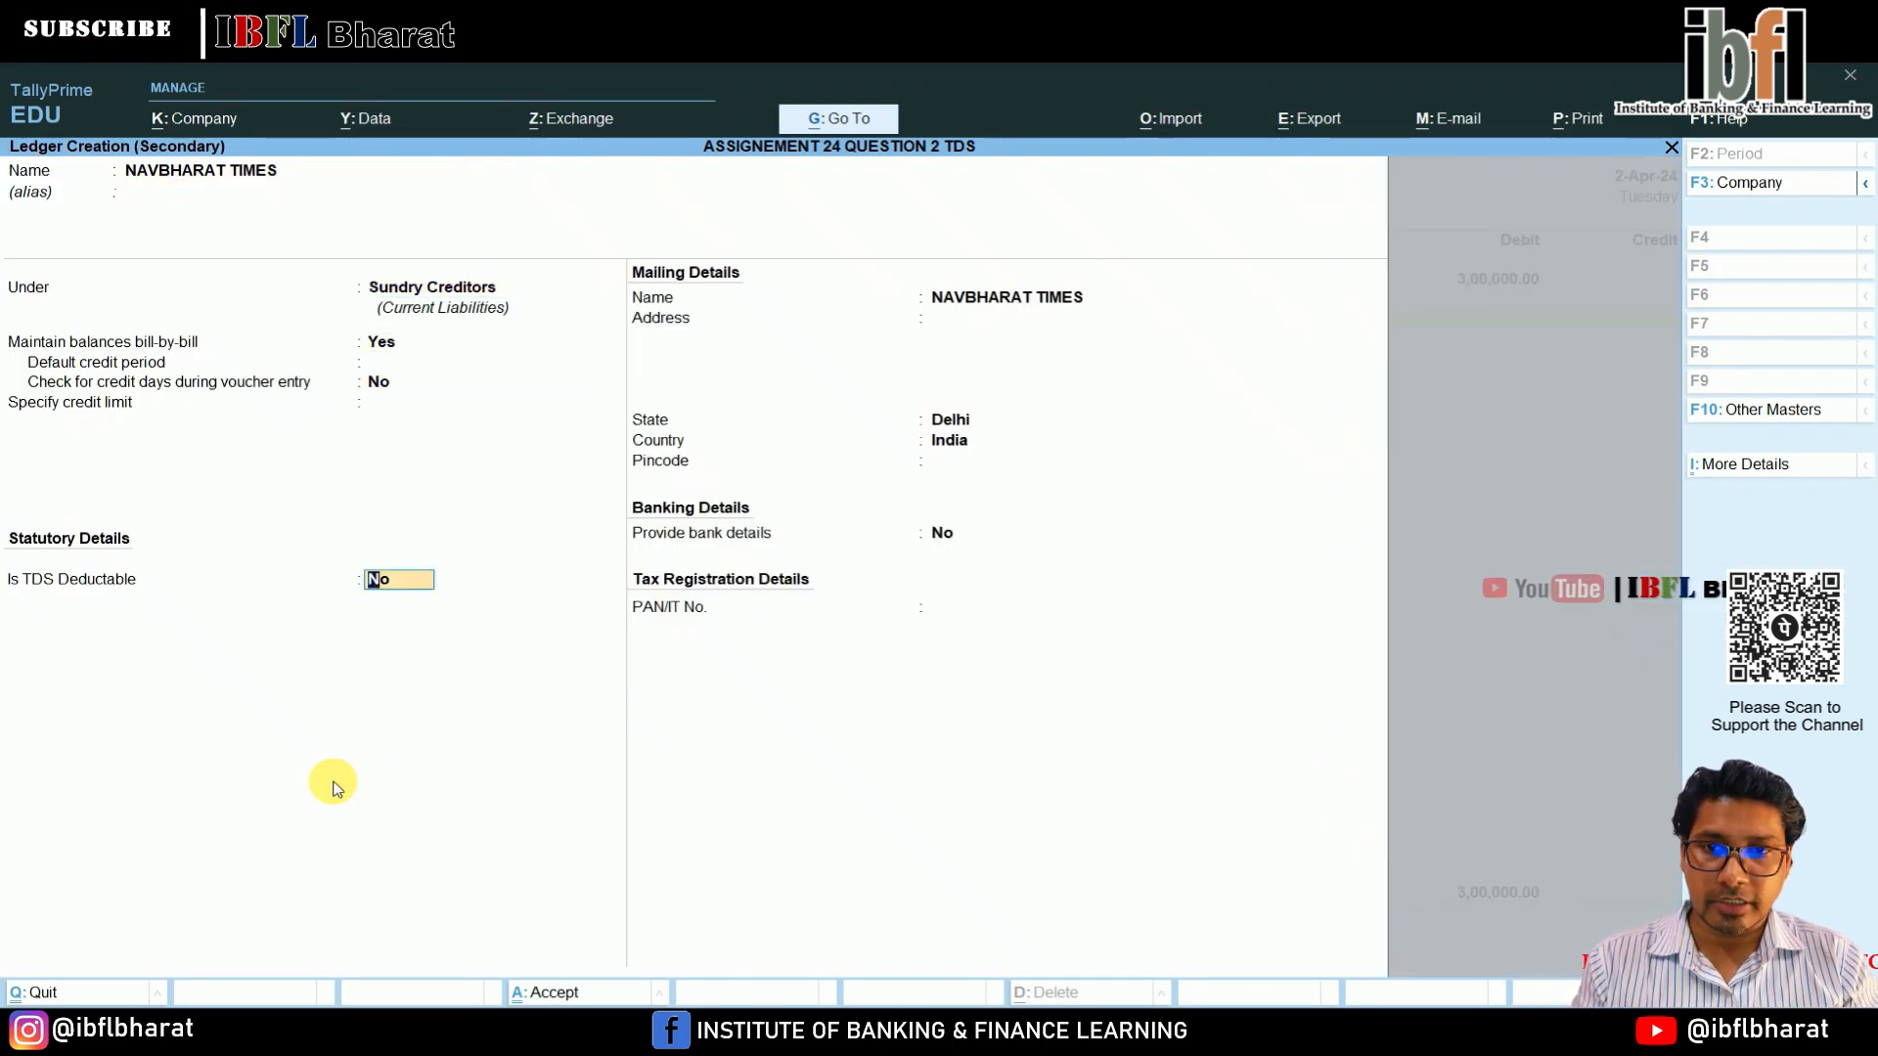
Make the NAVBHARAT TIMES ledger TDS deductable as Company - Resident, with TDS deducted in the same voucher.
{"action": "key", "text": "y"}
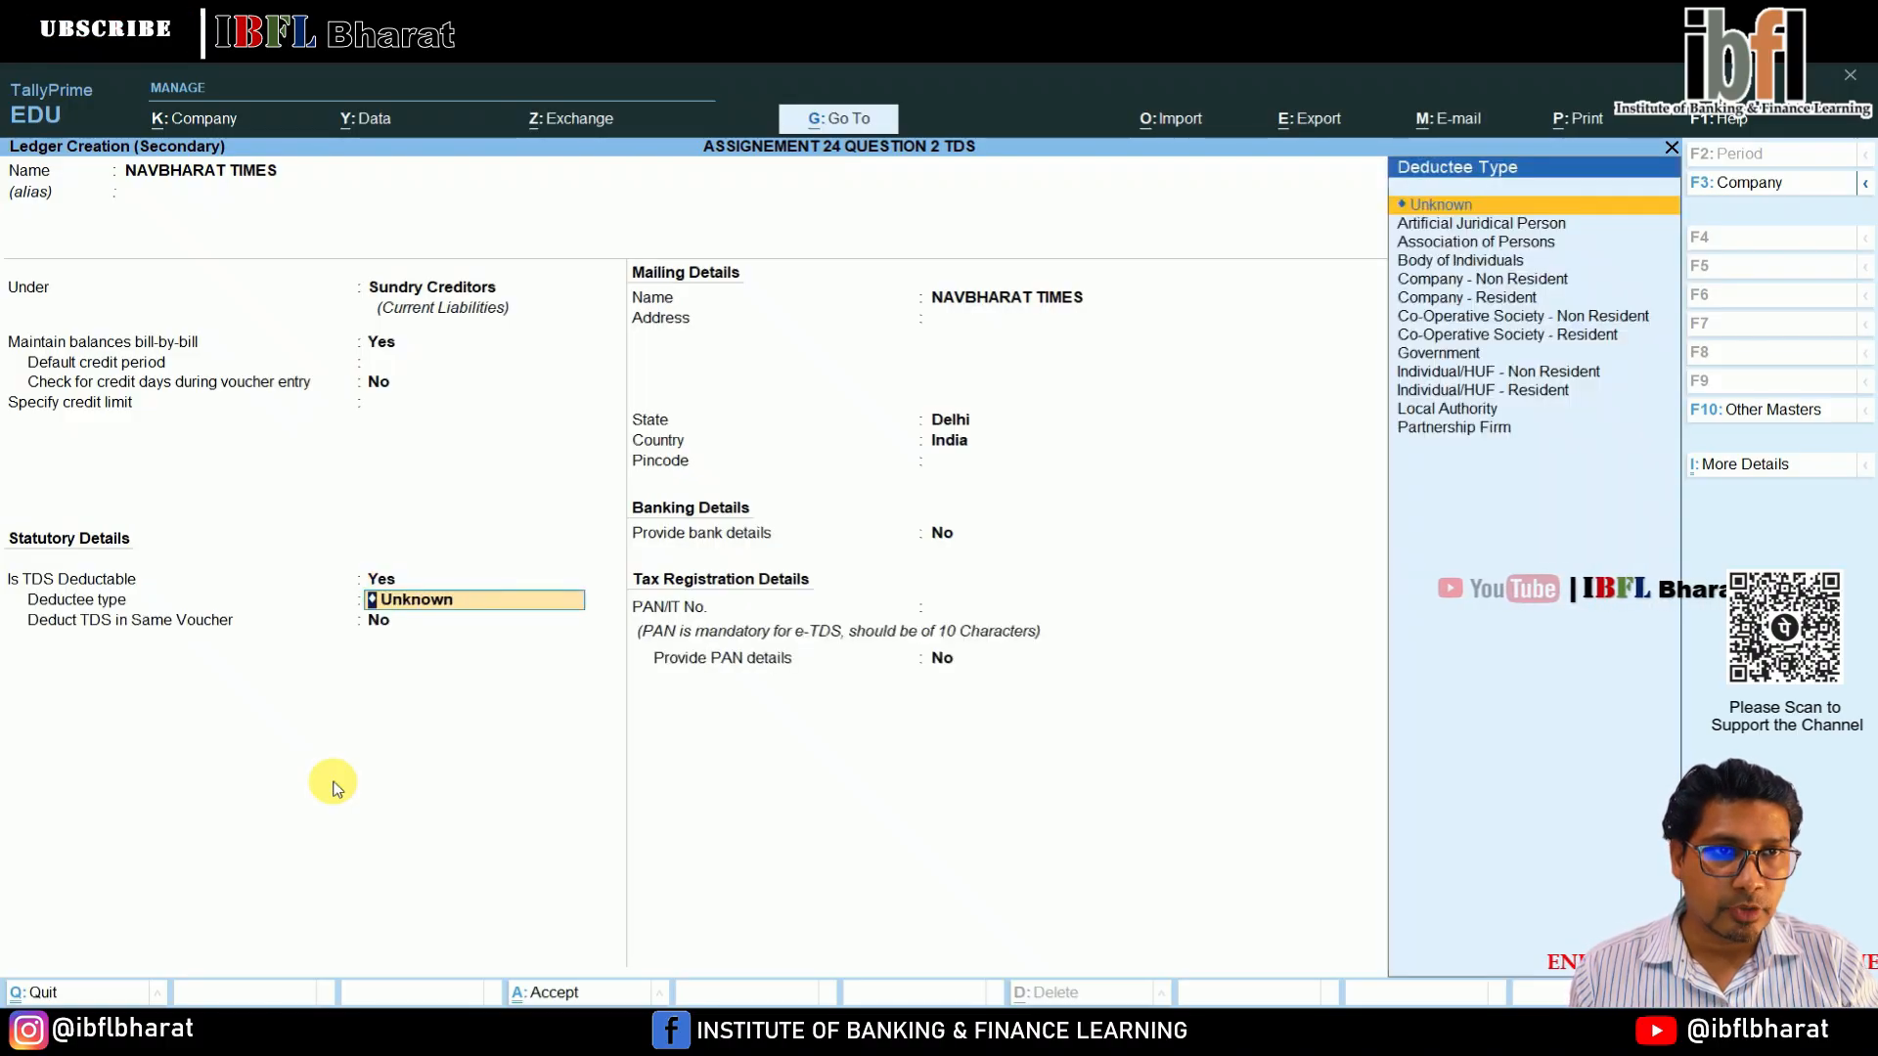
{"action": "key", "text": "Down"}
{"action": "key", "text": "Down"}
{"action": "key", "text": "Down"}
{"action": "key", "text": "Down"}
{"action": "key", "text": "Down"}
{"action": "key", "text": "Return"}
{"action": "key", "text": "y"}
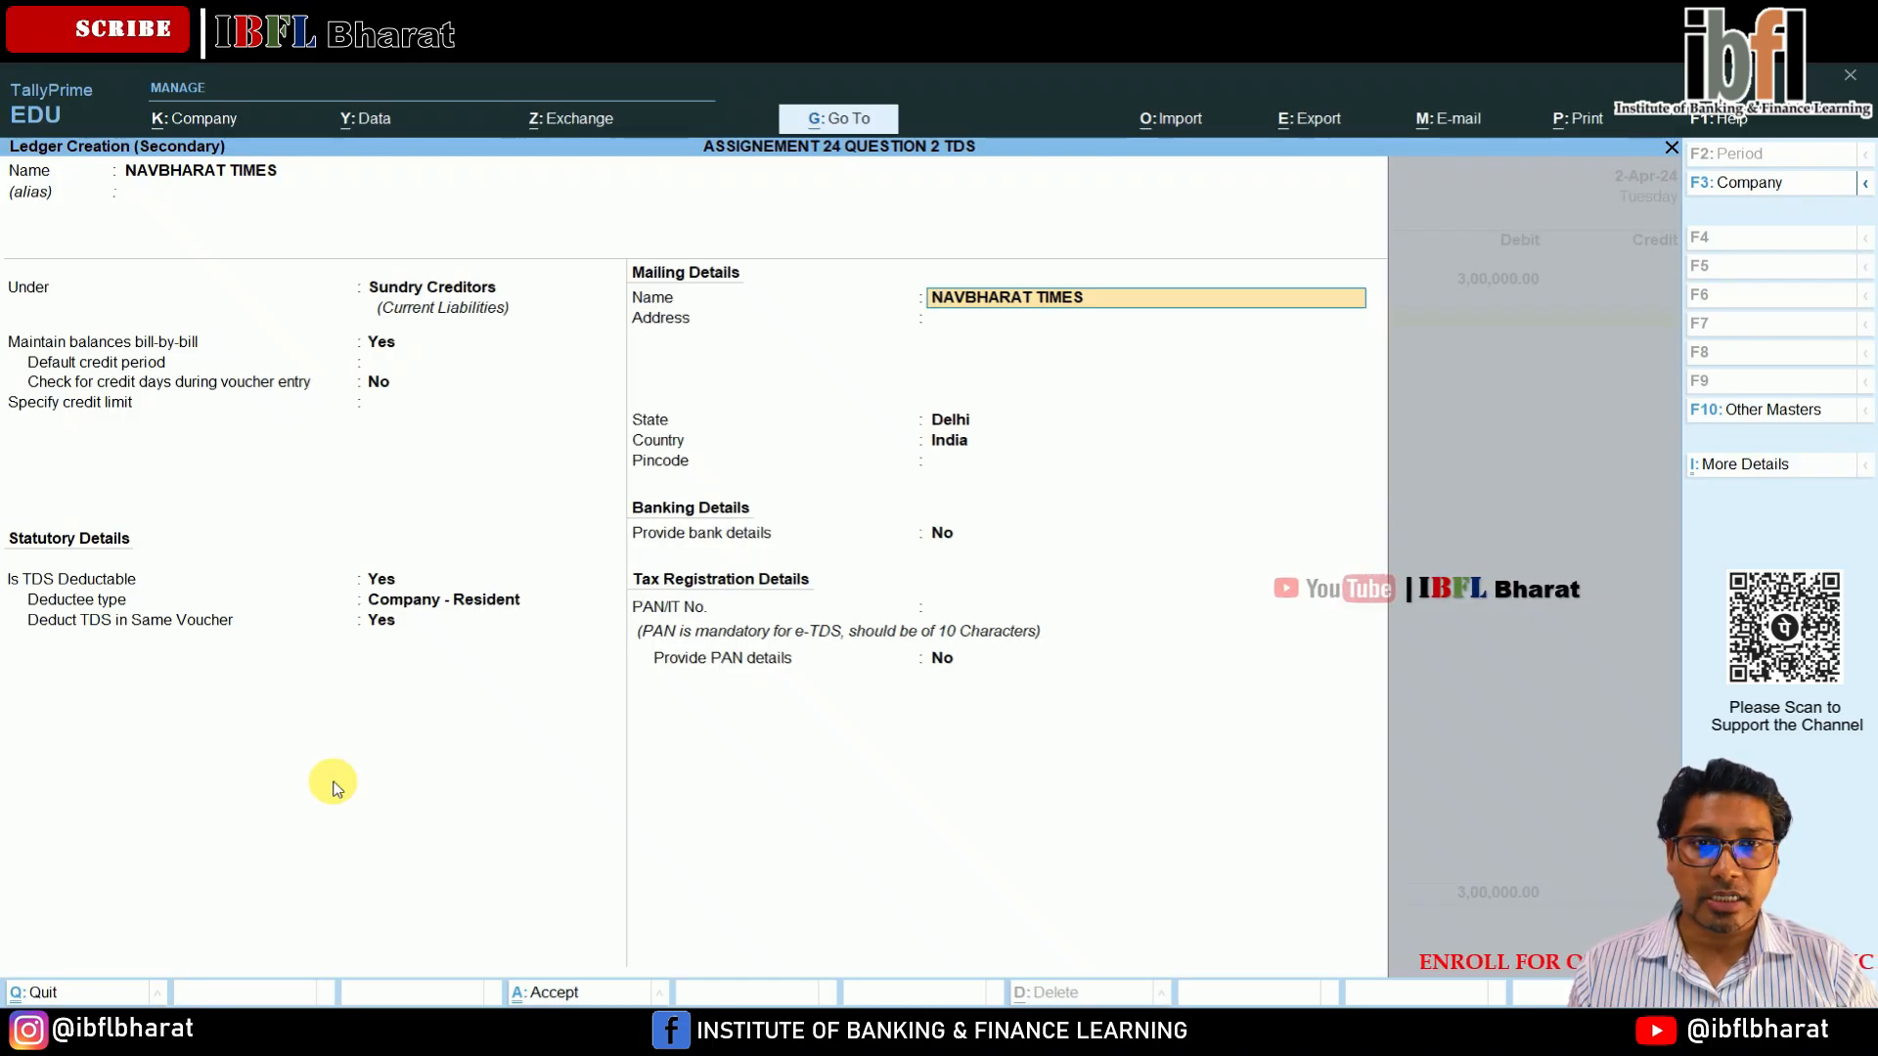
Keep the default mailing details, enter the party's PAN, and save the NAVBHARAT TIMES ledger.
{"action": "key", "text": "Return"}
{"action": "key", "text": "Return"}
{"action": "key", "text": "Return"}
{"action": "key", "text": "Return"}
{"action": "key", "text": "Return"}
{"action": "key", "text": "Return"}
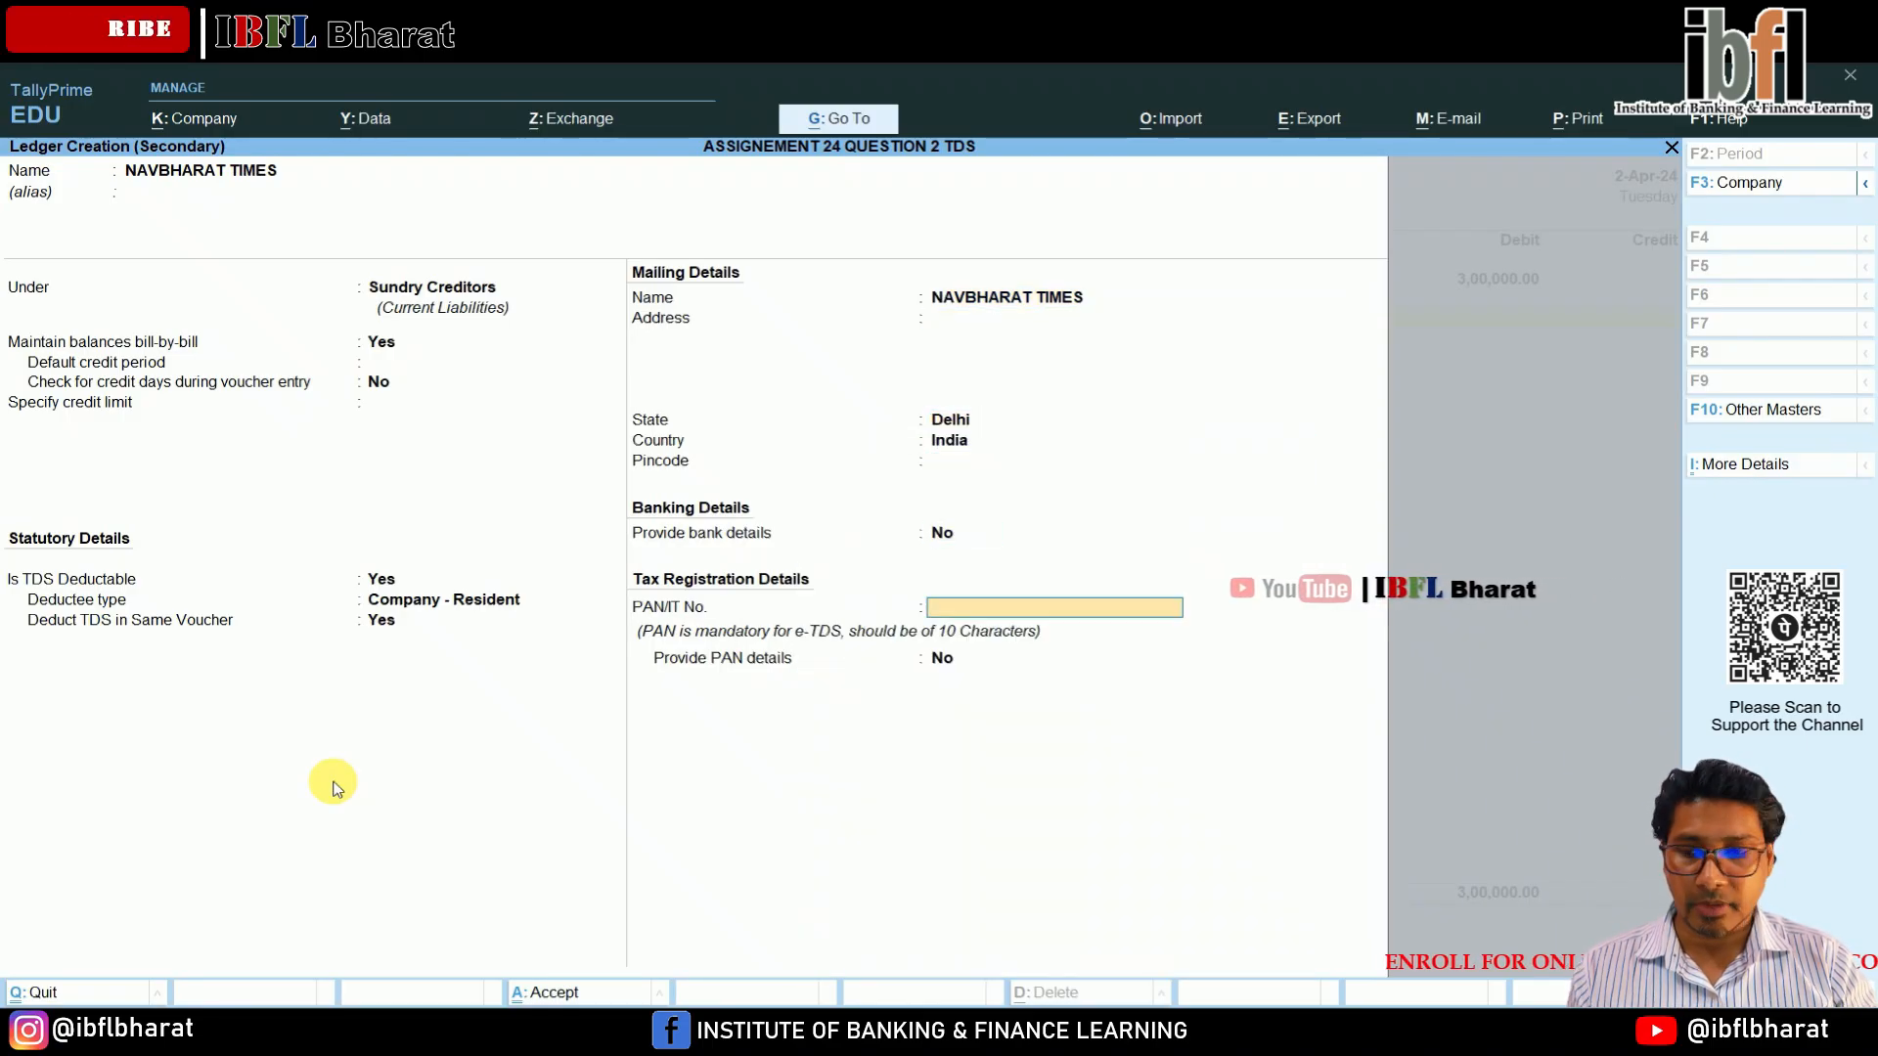
{"action": "type", "text": "A"}
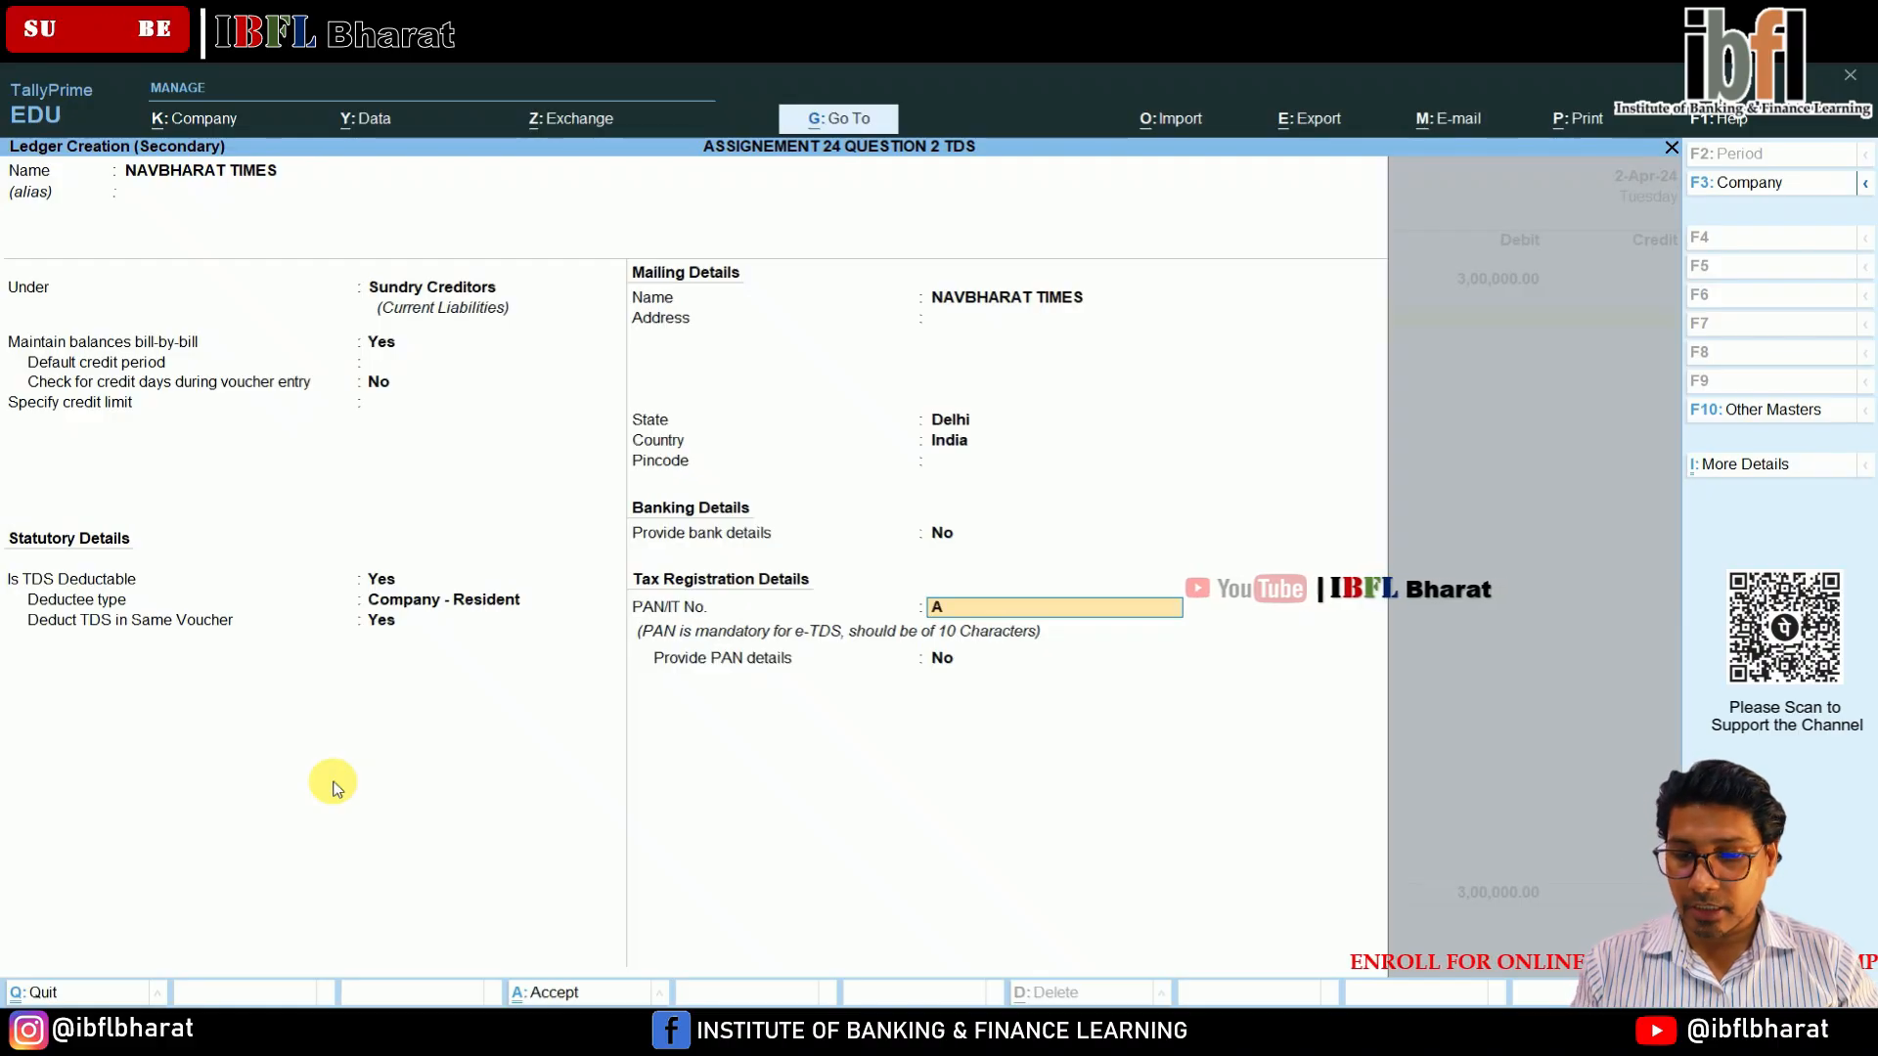
{"action": "type", "text": "AACN"}
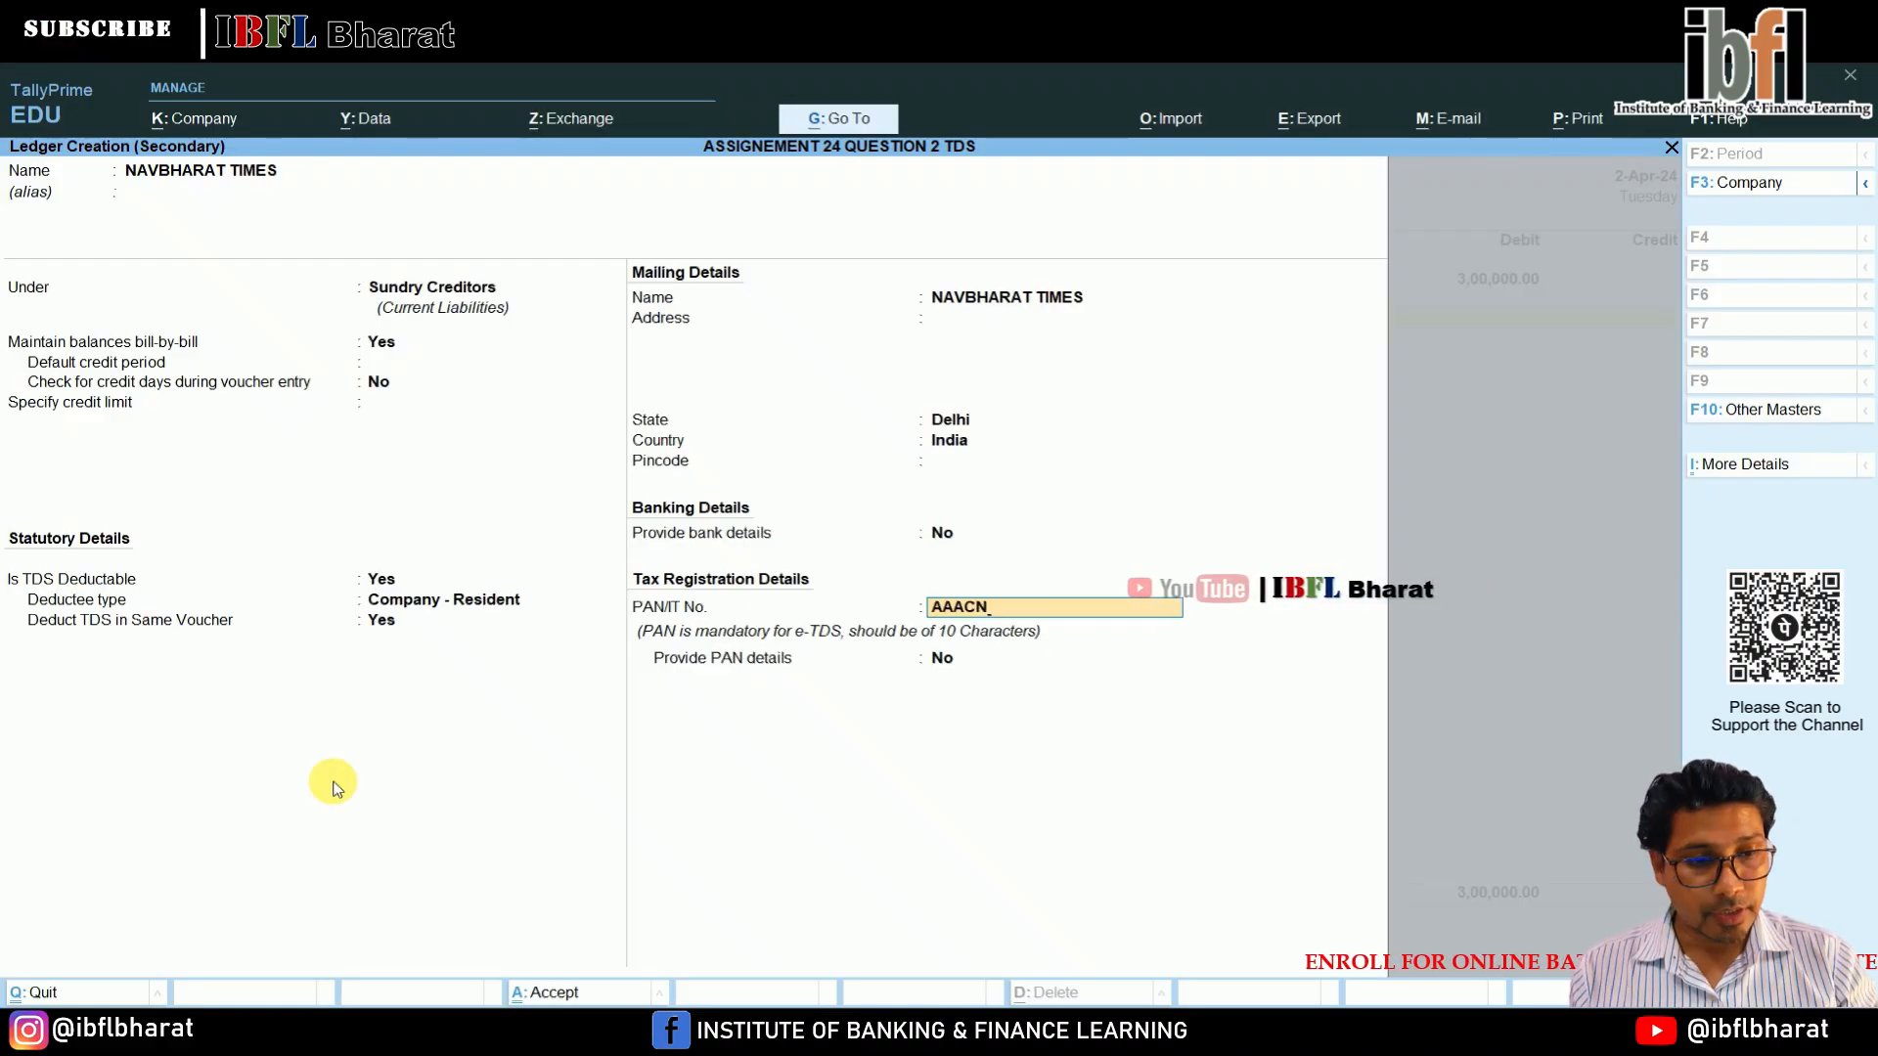
{"action": "type", "text": "1248R"}
{"action": "key", "text": "Return"}
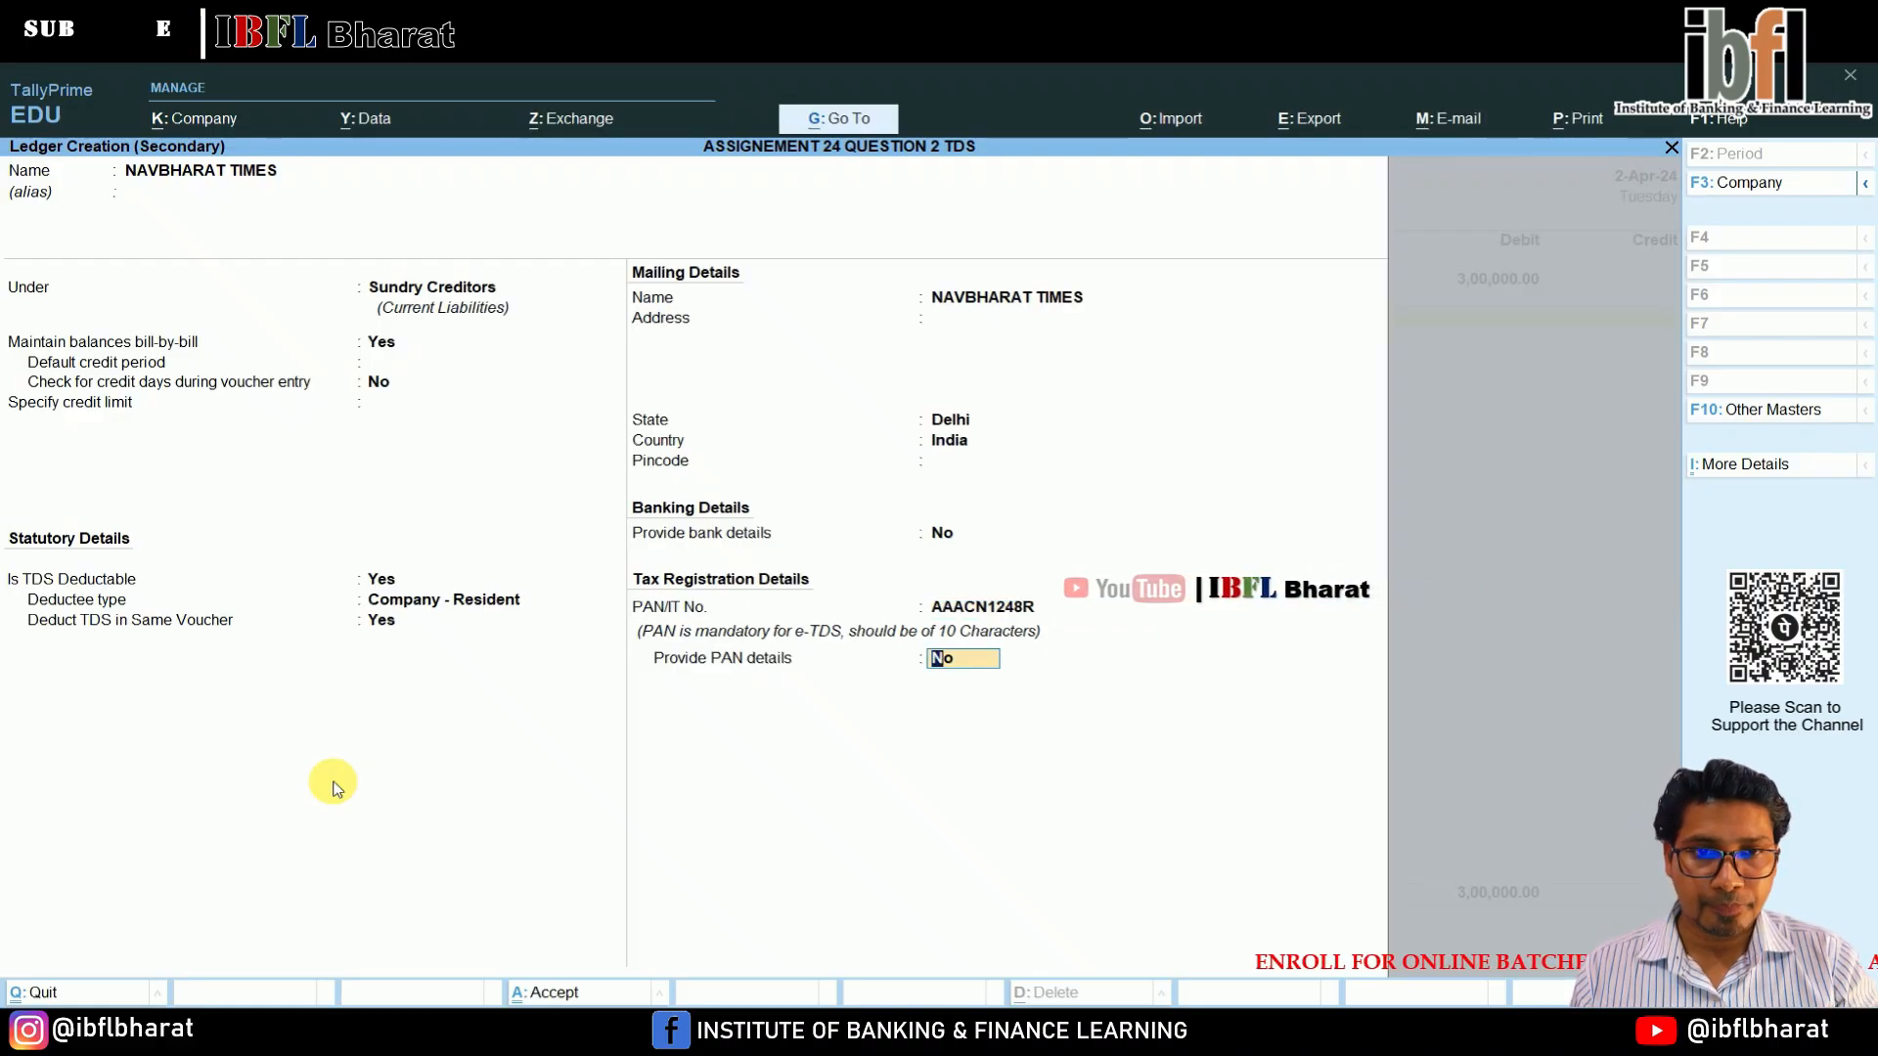
{"action": "key", "text": "ctrl+a"}
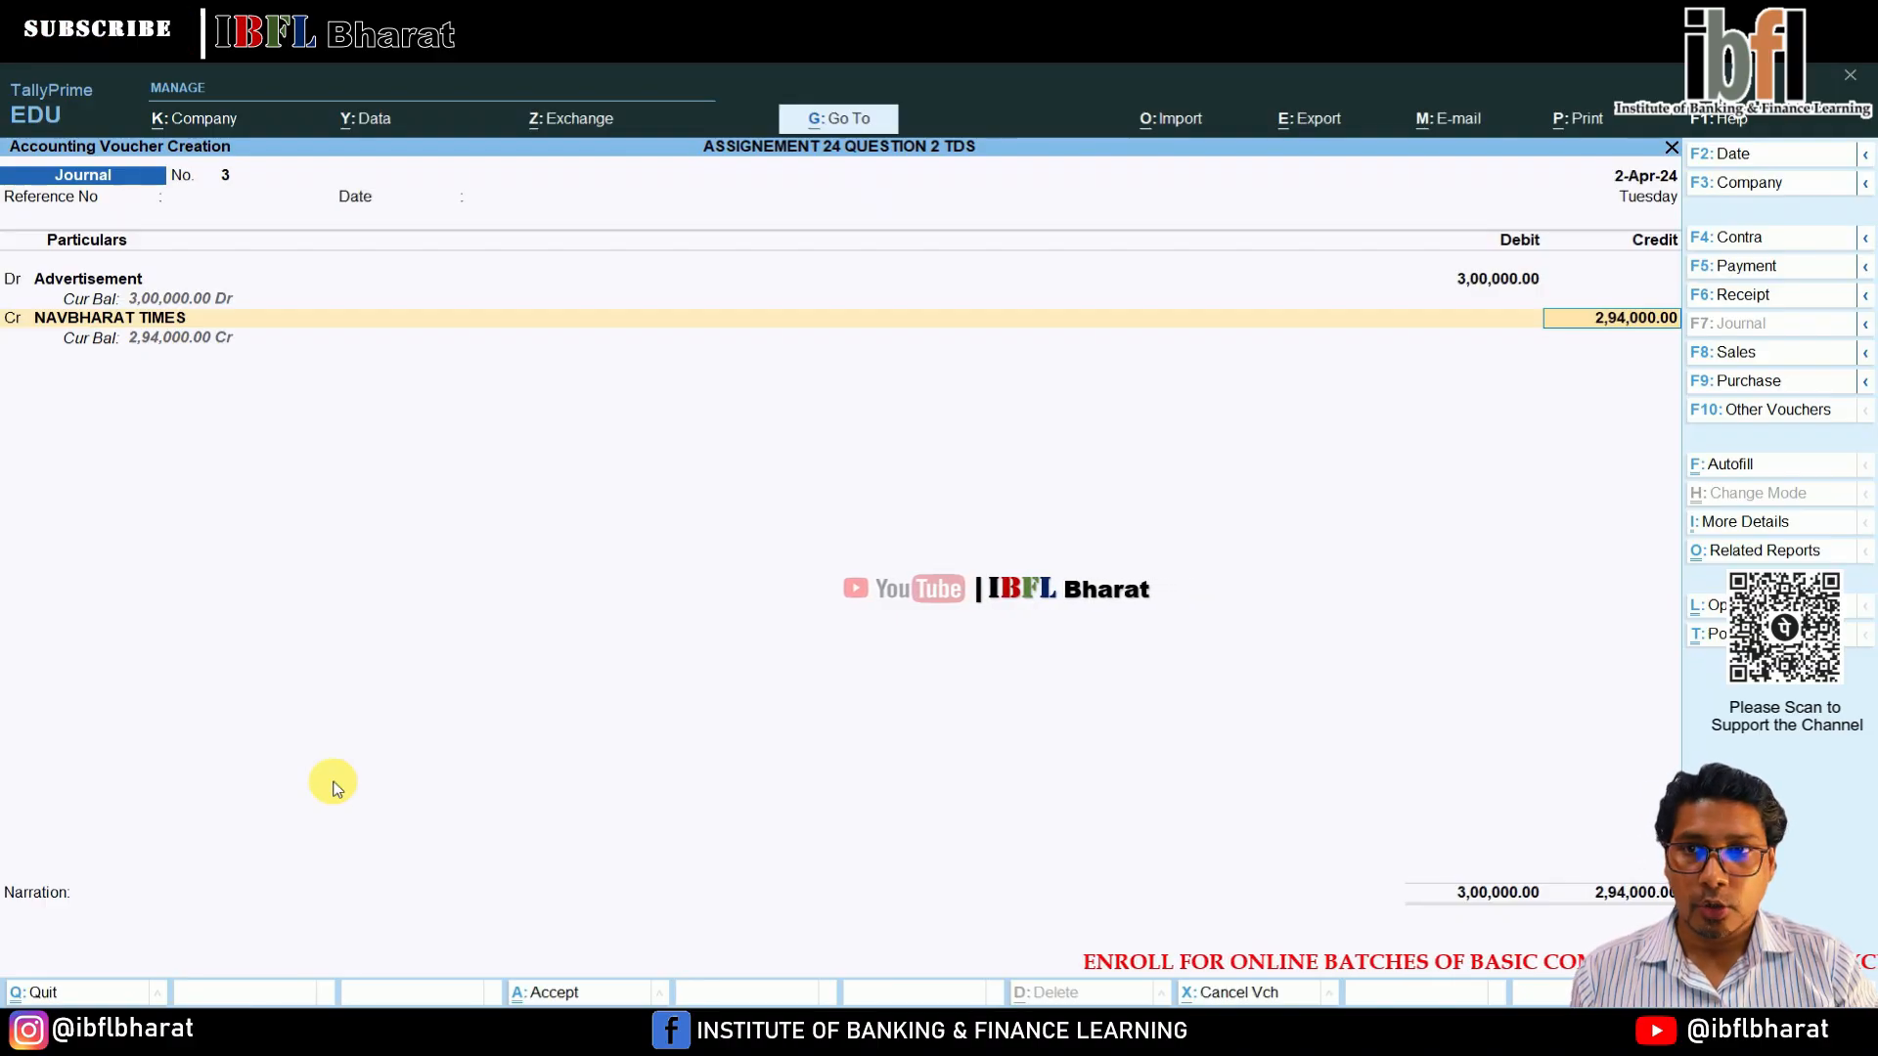
Credit NAVBHARAT TIMES with 2,94,000, allocating 3,00,000 Cr to the new bill reference TDS/03.
{"action": "key", "text": "Return"}
{"action": "key", "text": "Return"}
{"action": "key", "text": "BackSpace"}
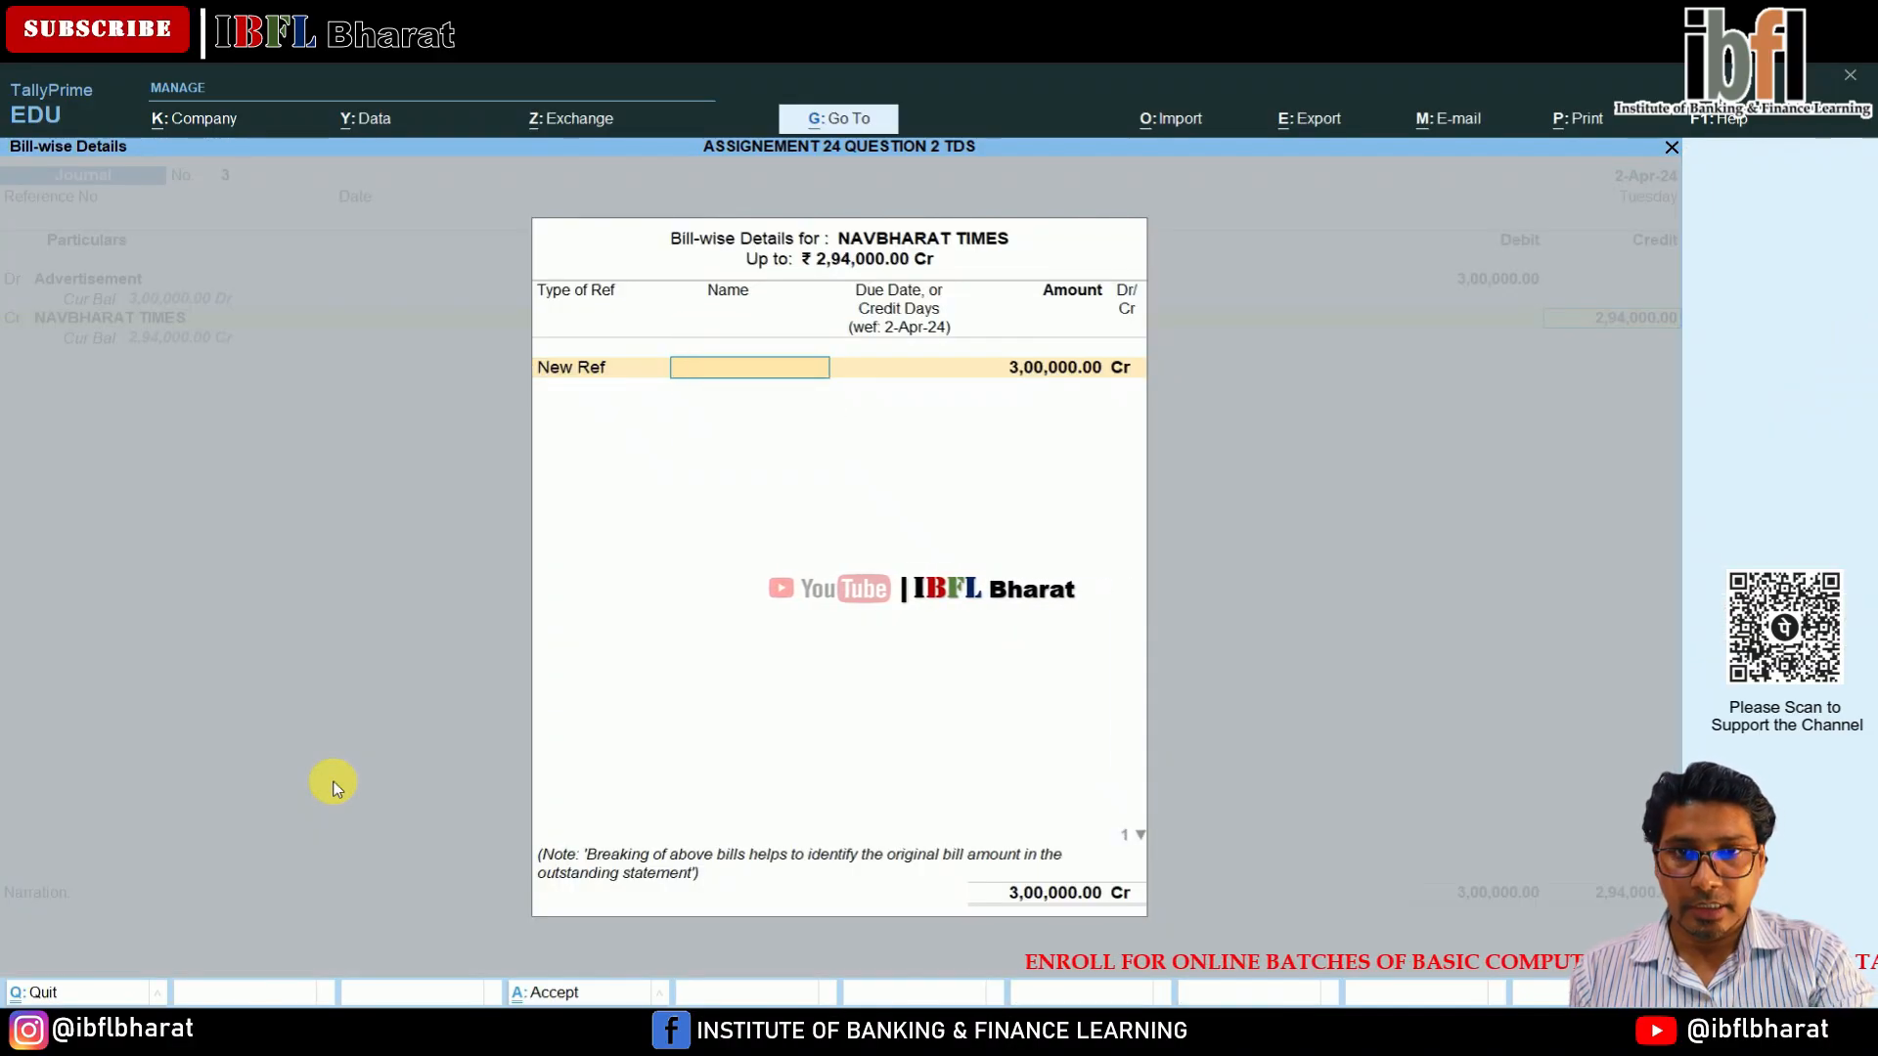
{"action": "type", "text": "TDS/03"}
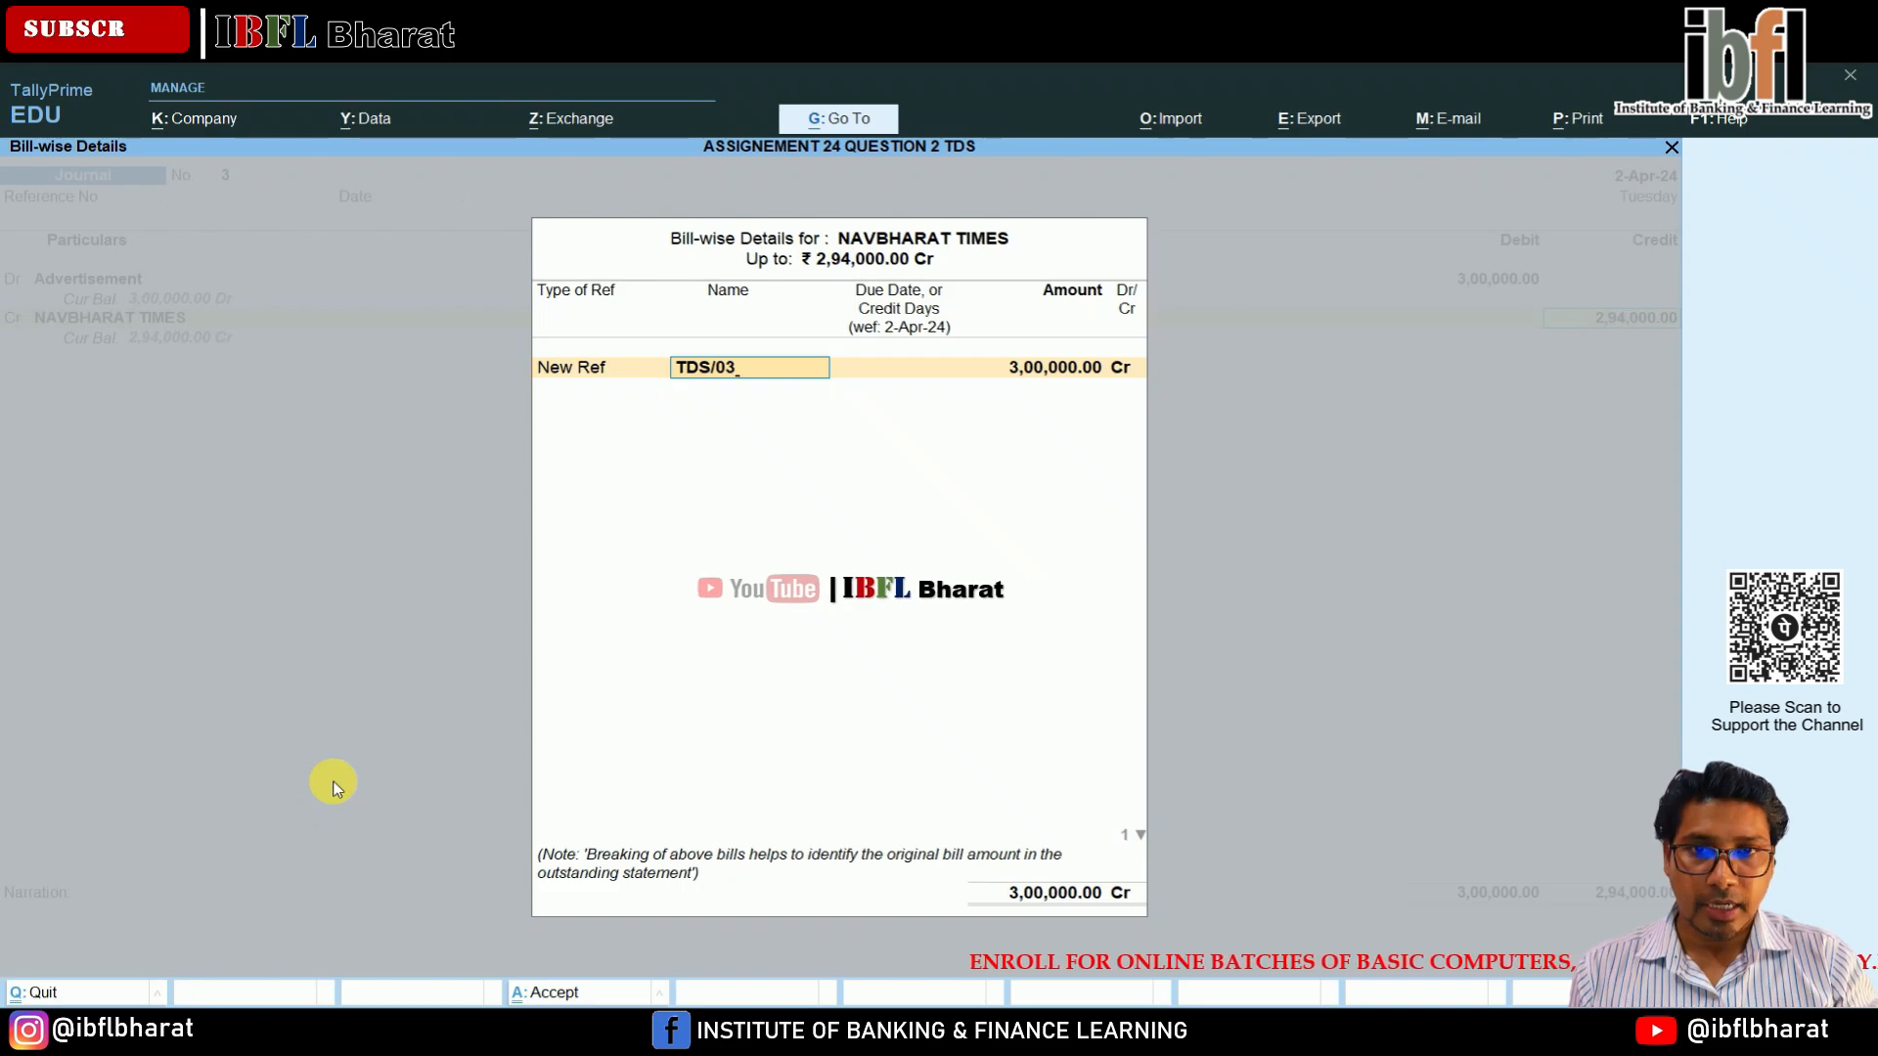
{"action": "key", "text": "Return"}
{"action": "key", "text": "Return"}
{"action": "key", "text": "Return"}
{"action": "key", "text": "Return"}
{"action": "key", "text": "Return"}
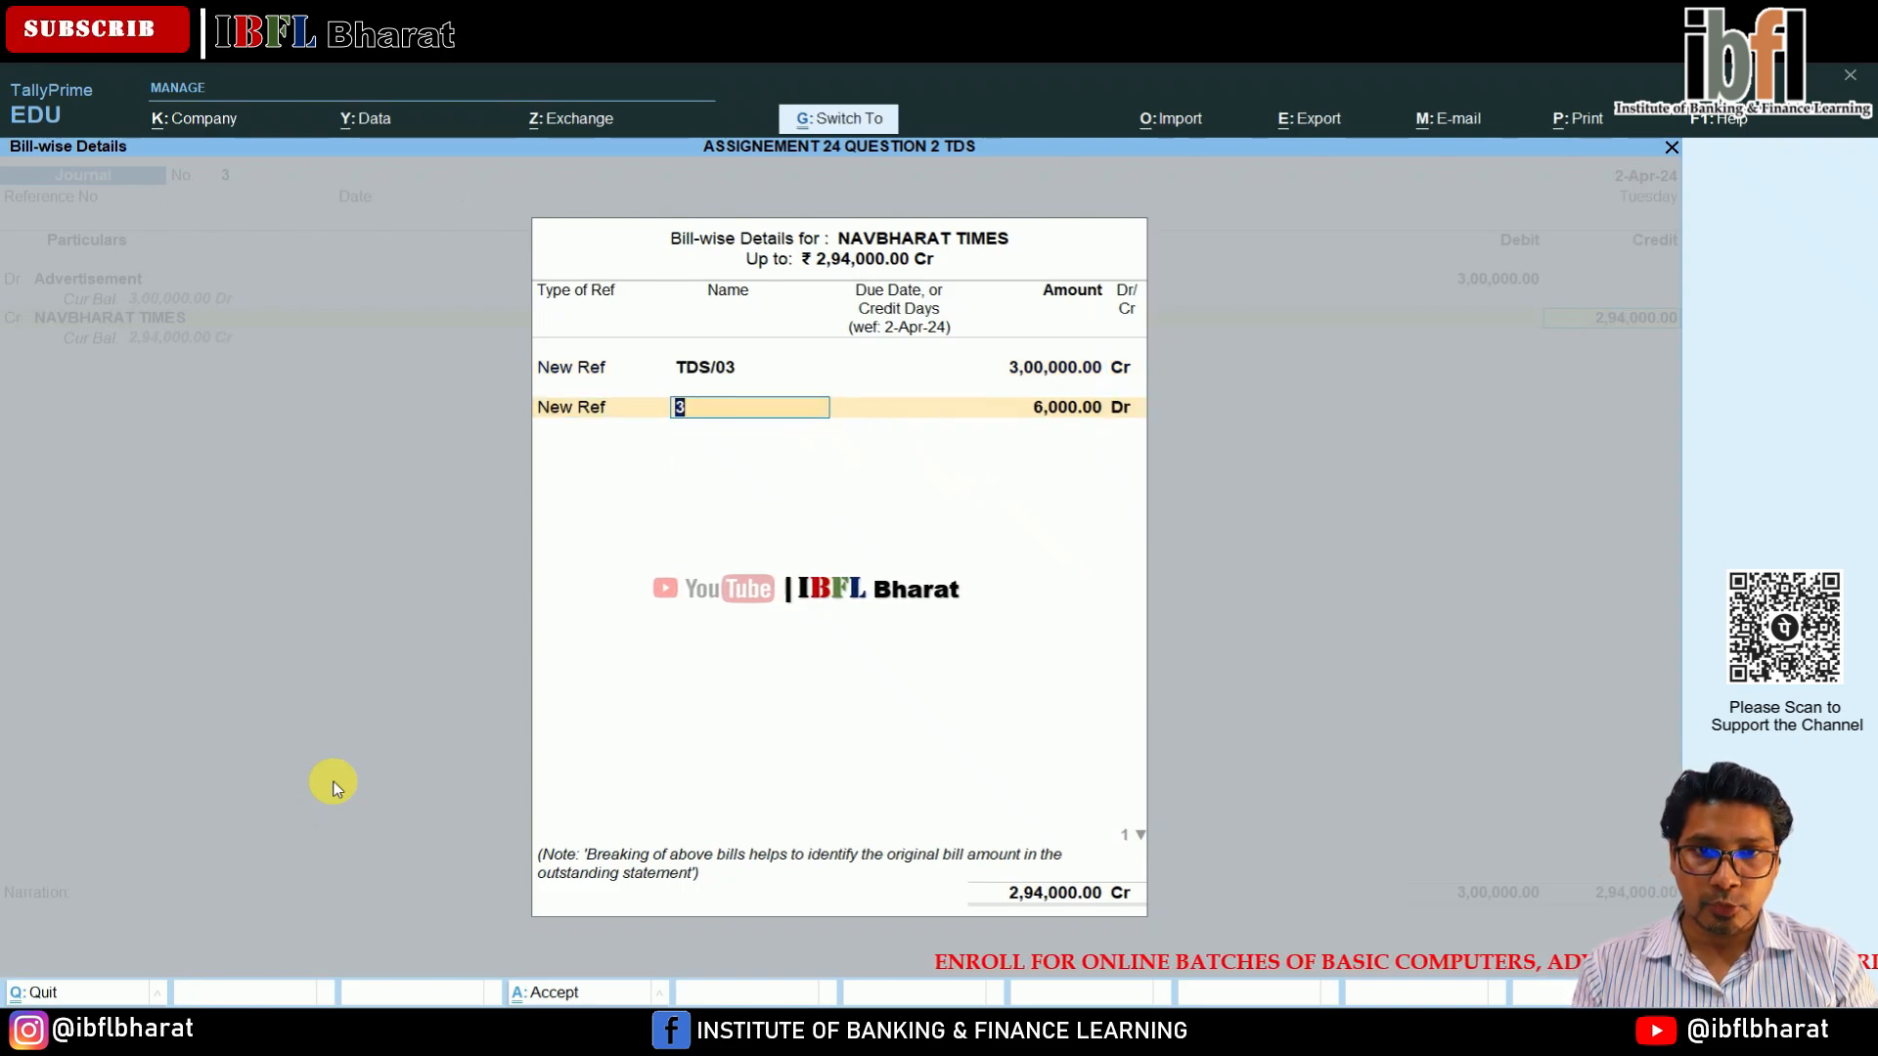
Allocate the 6,000 Dr deduction to the same new reference TDS/03 and finish the bill-wise details.
{"action": "type", "text": "TDS/03"}
{"action": "key", "text": "Return"}
{"action": "key", "text": "Return"}
{"action": "key", "text": "Return"}
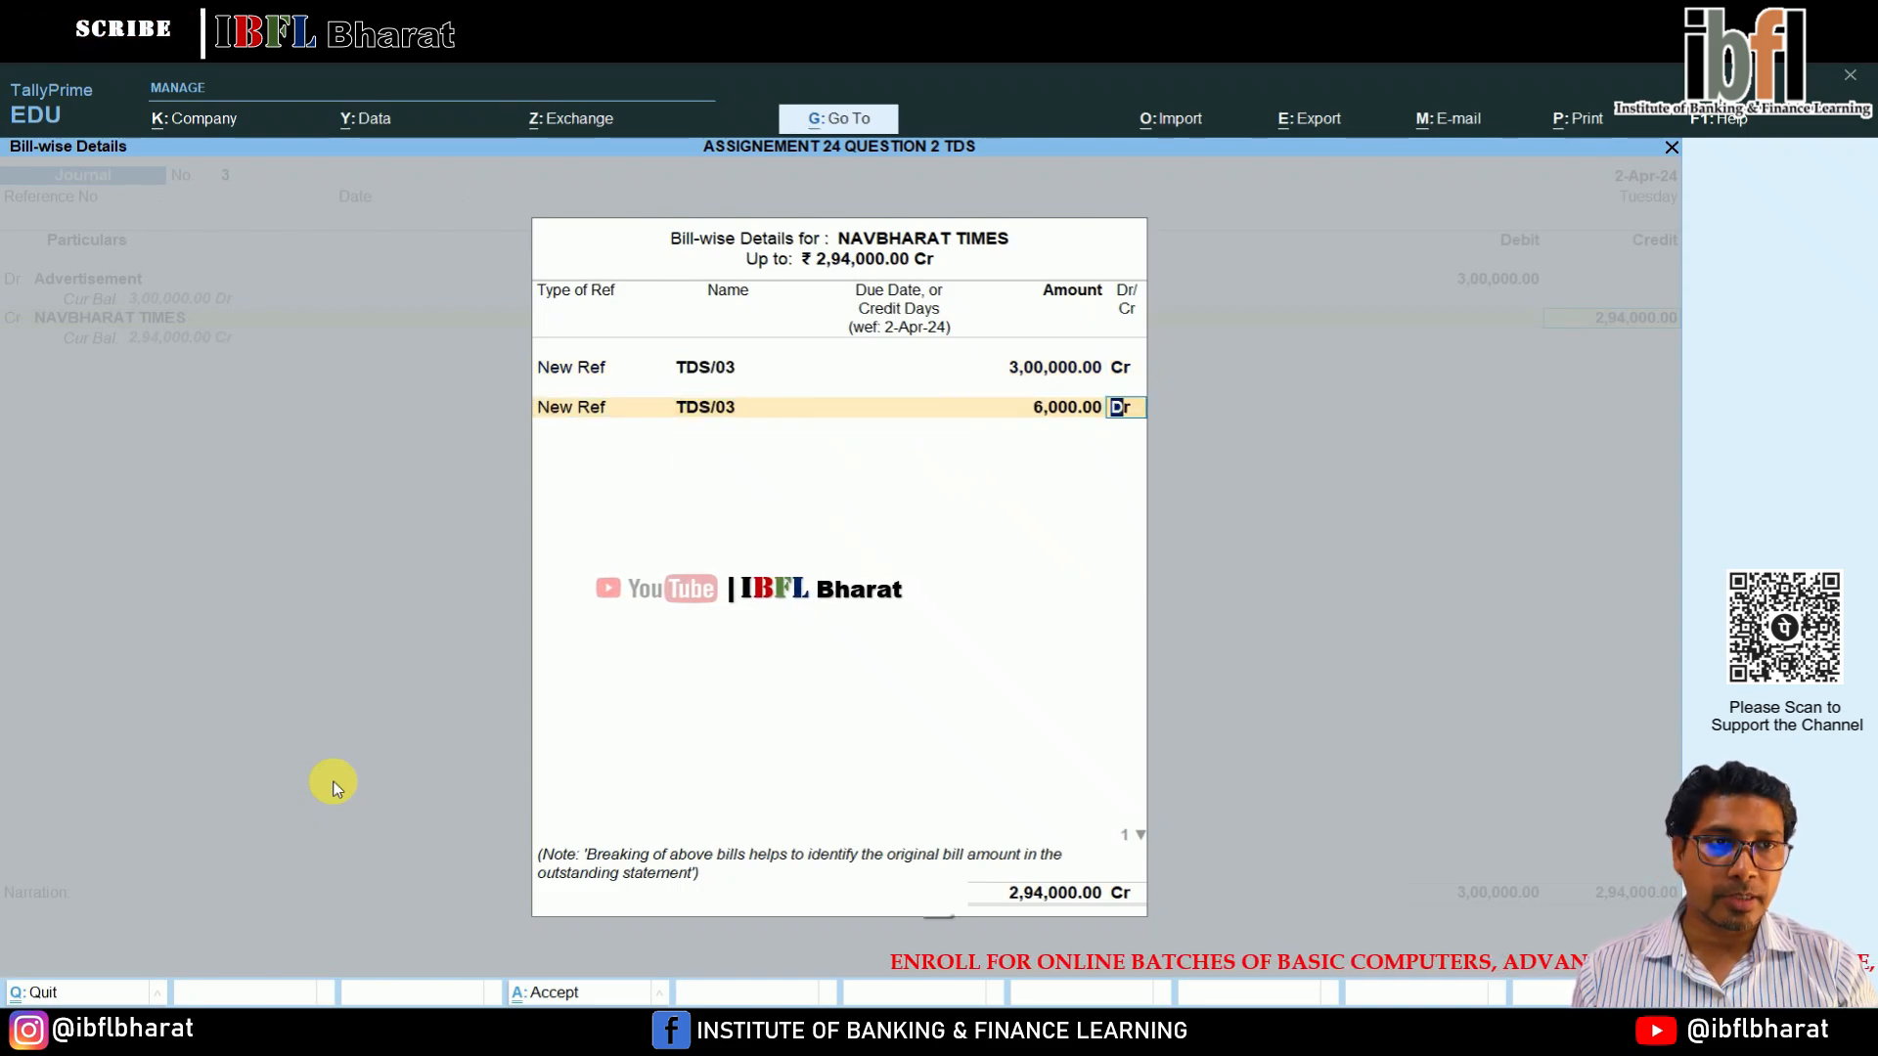
{"action": "key", "text": "Return"}
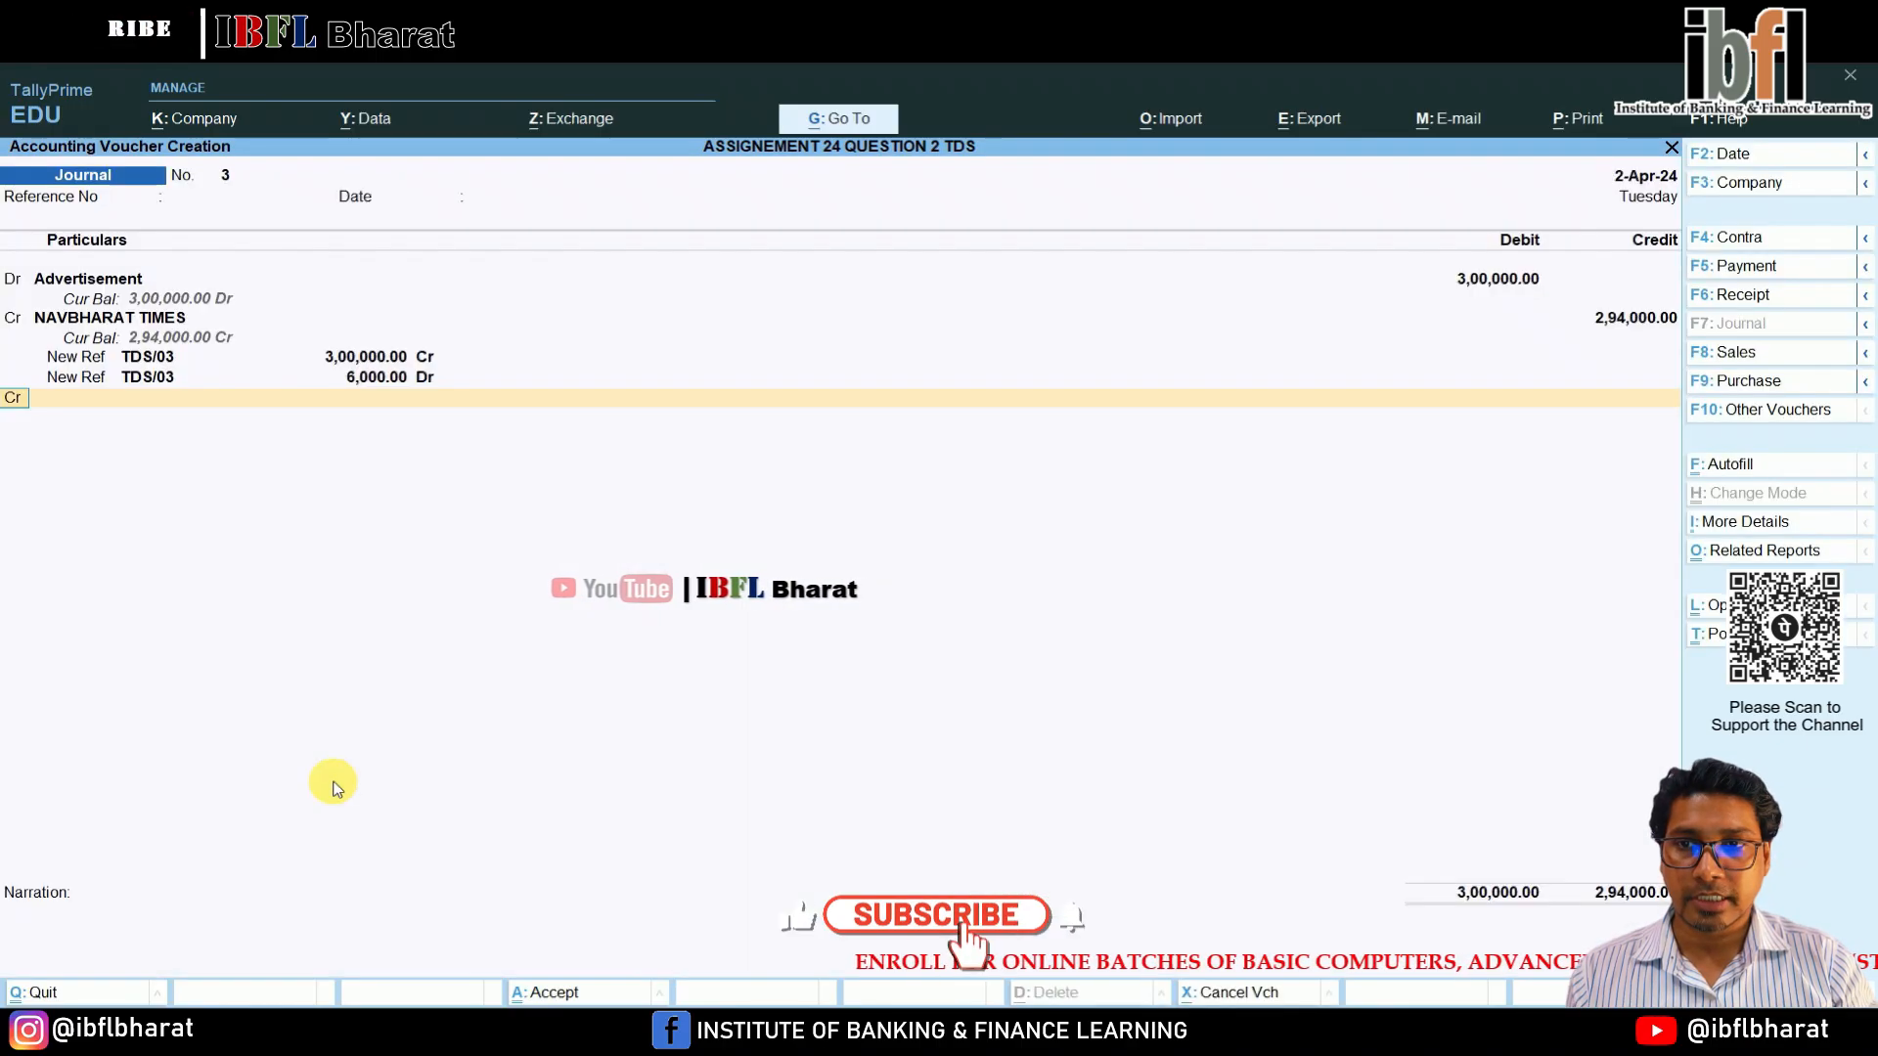
Credit TDS on Advertisement Contractors for the deducted tax and save the advertisement journal.
{"action": "key", "text": "Return"}
{"action": "key", "text": "Down"}
{"action": "key", "text": "Down"}
{"action": "key", "text": "Down"}
{"action": "key", "text": "Down"}
{"action": "key", "text": "Down"}
{"action": "key", "text": "Down"}
{"action": "key", "text": "Down"}
{"action": "key", "text": "Down"}
{"action": "key", "text": "Down"}
{"action": "key", "text": "Down"}
{"action": "key", "text": "Down"}
{"action": "key", "text": "Down"}
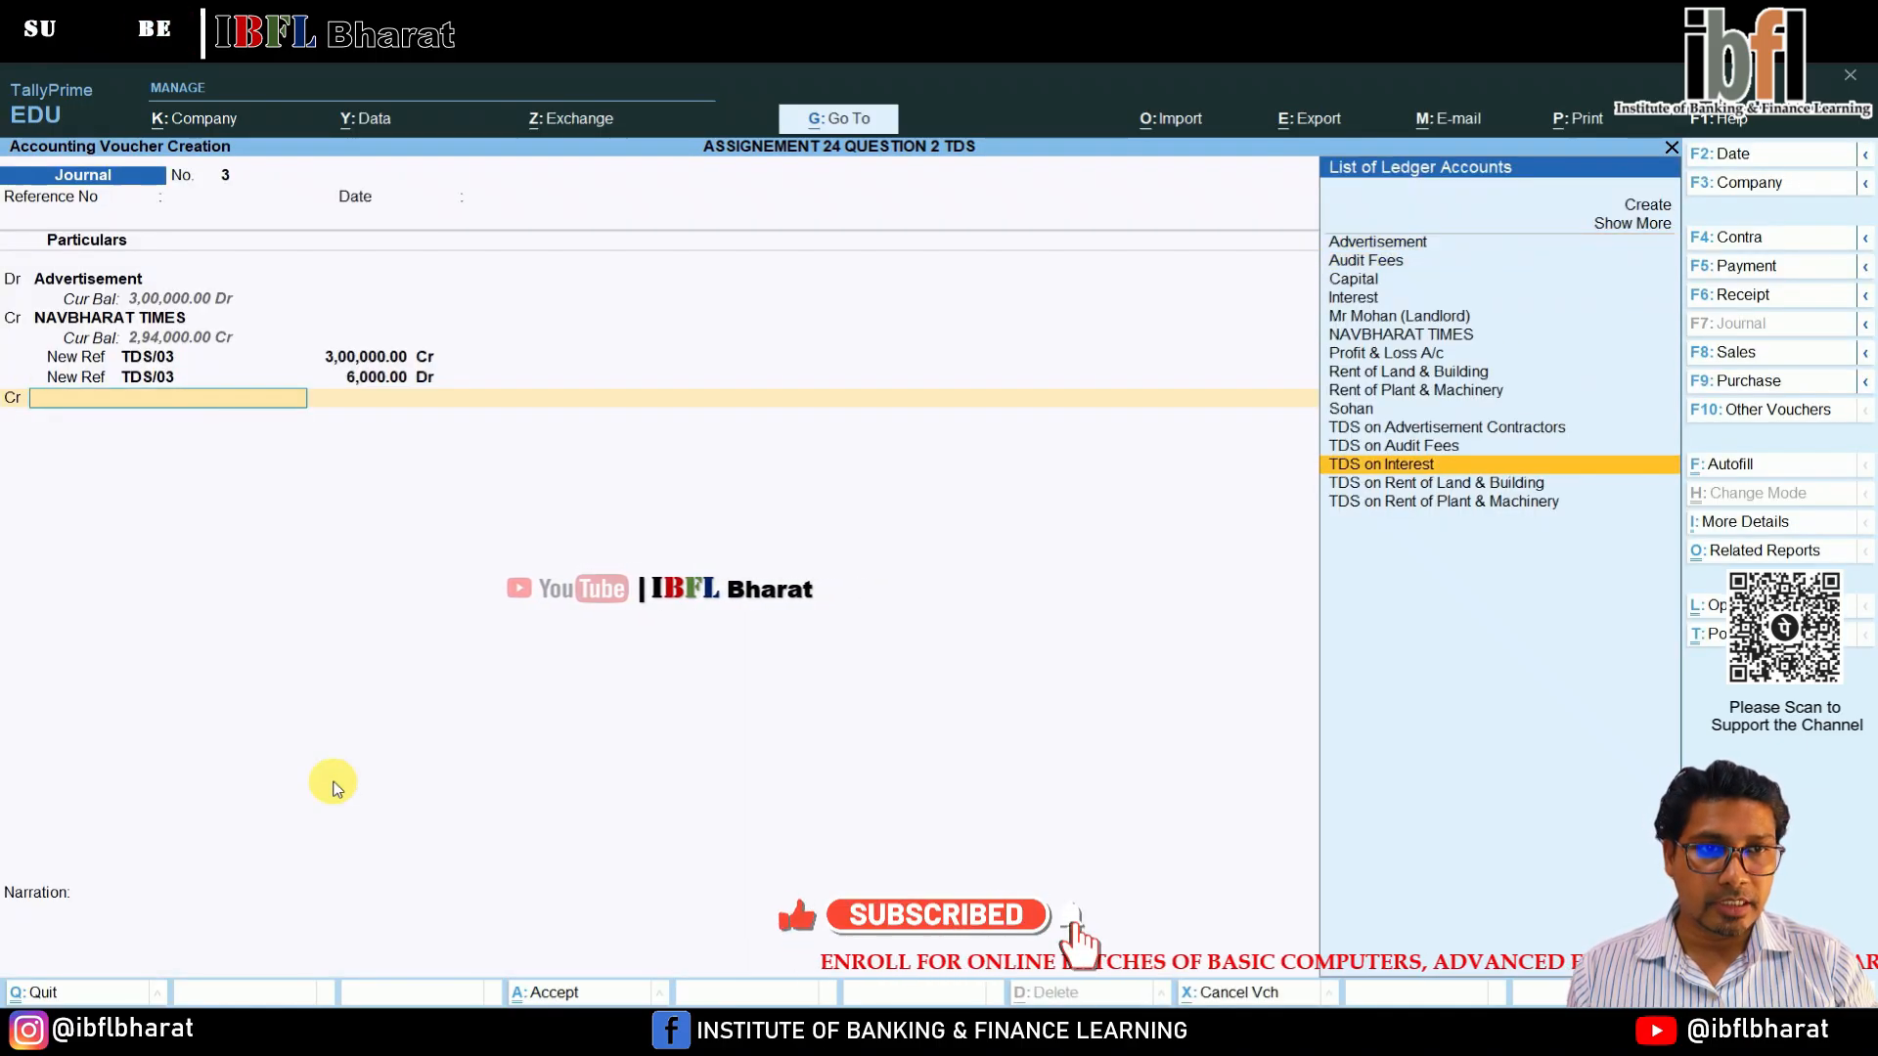
{"action": "key", "text": "Up"}
{"action": "key", "text": "Up"}
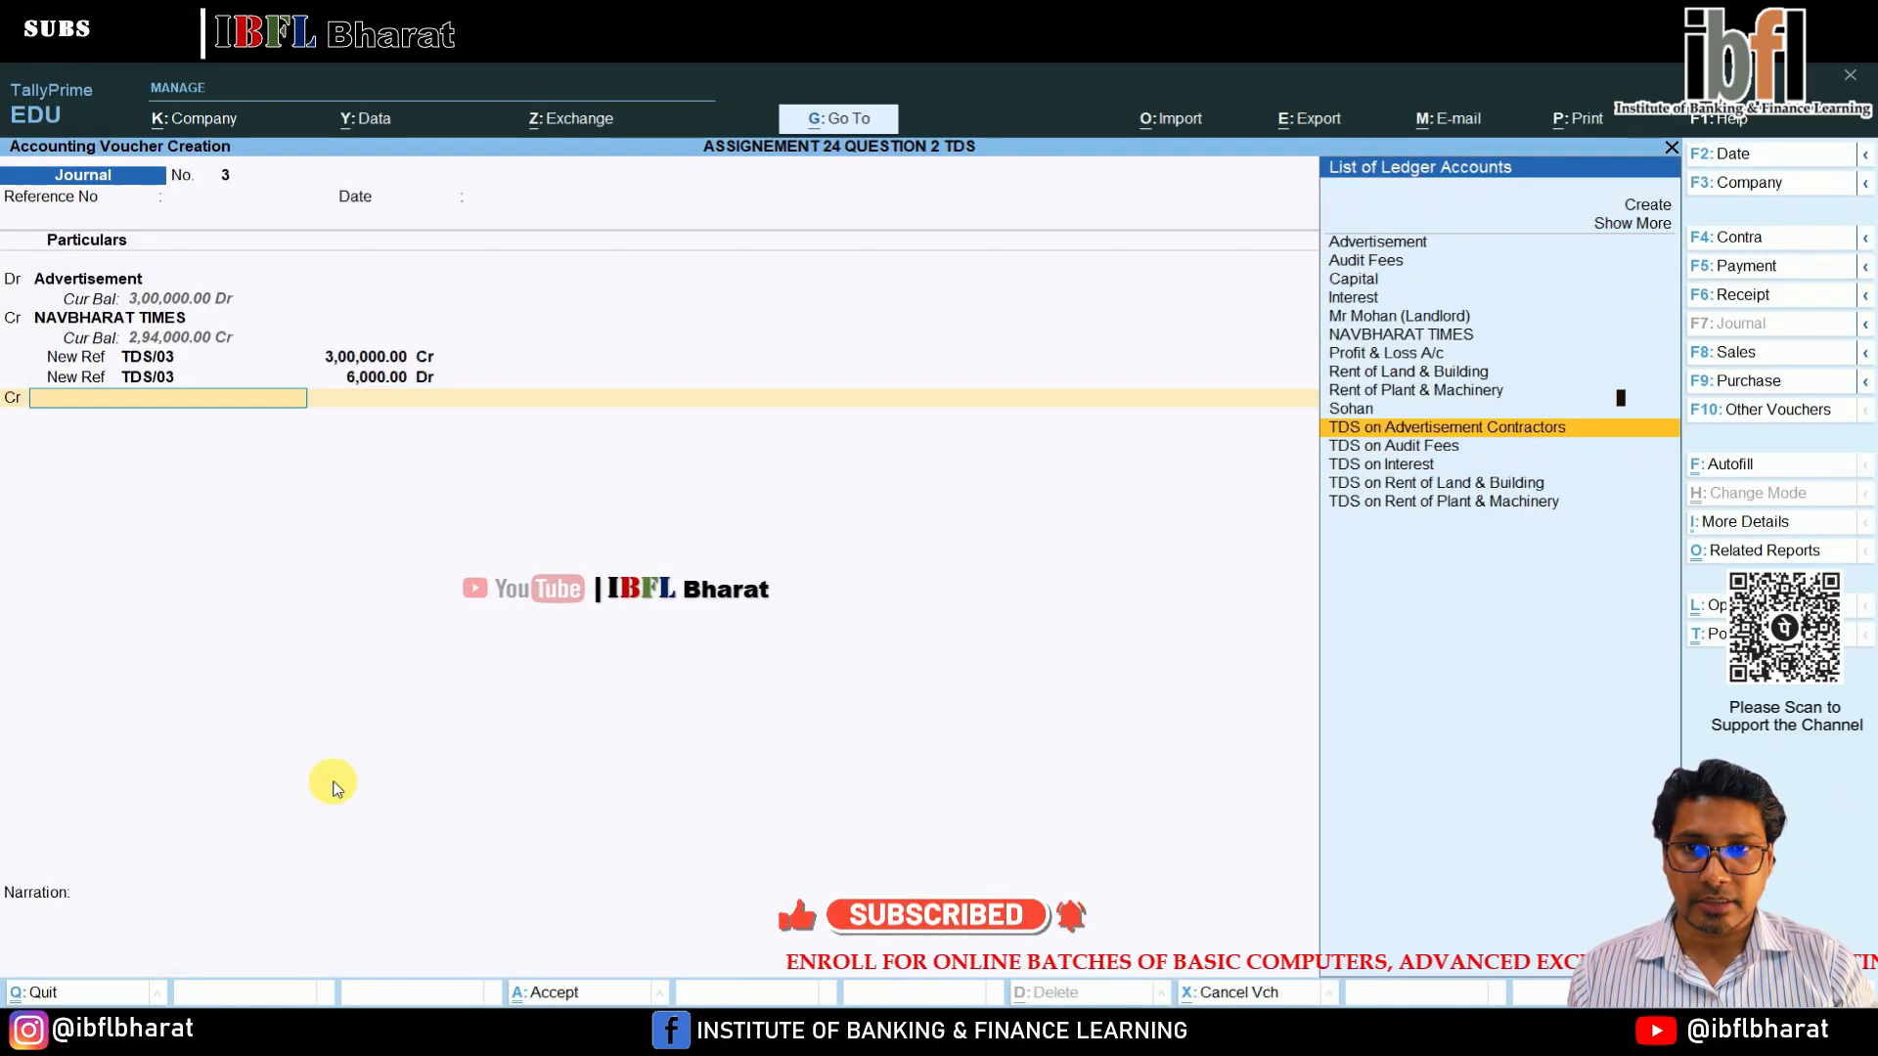
{"action": "key", "text": "Return"}
{"action": "key", "text": "Return"}
{"action": "key", "text": "Return"}
{"action": "key", "text": "Return"}
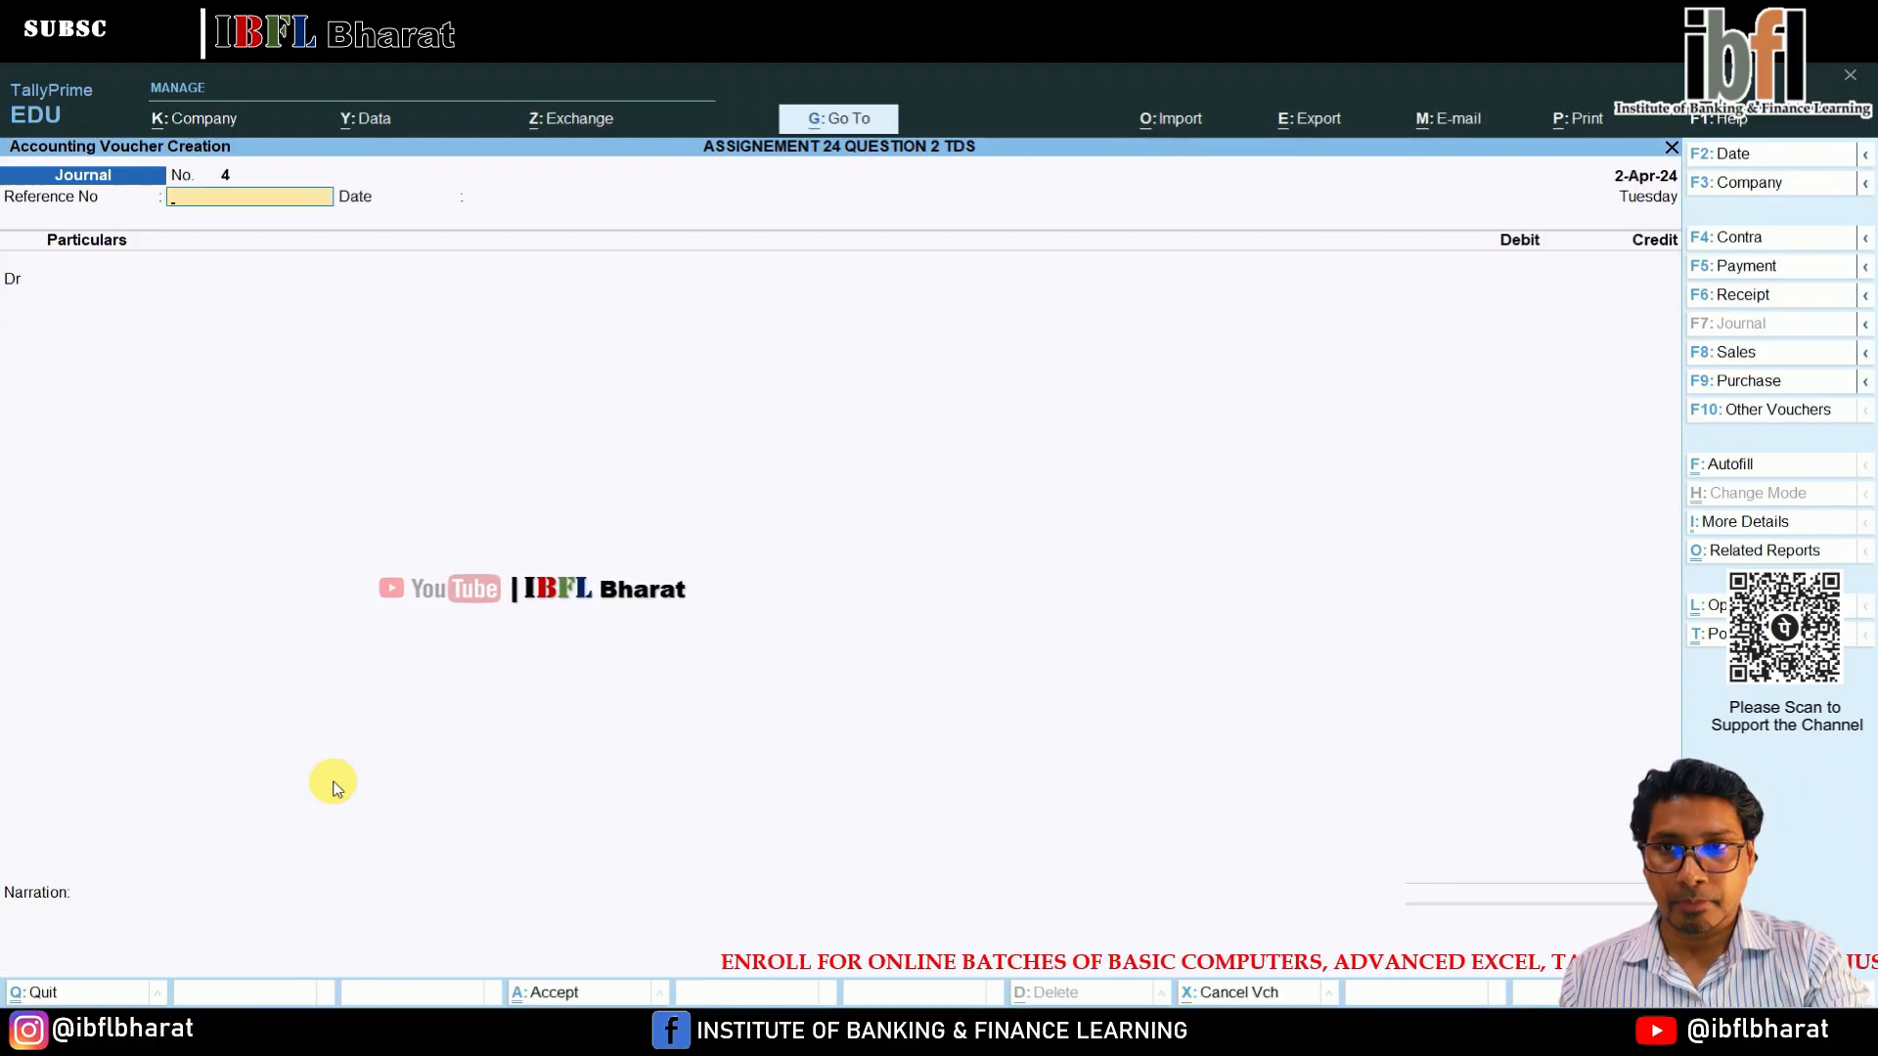
In a new Payment voucher, debit NAVBHARAT TIMES with 2,94,000 against bill reference TDS/03.
{"action": "key", "text": "F5"}
{"action": "key", "text": "Down"}
{"action": "key", "text": "Down"}
{"action": "key", "text": "Down"}
{"action": "key", "text": "Down"}
{"action": "key", "text": "Down"}
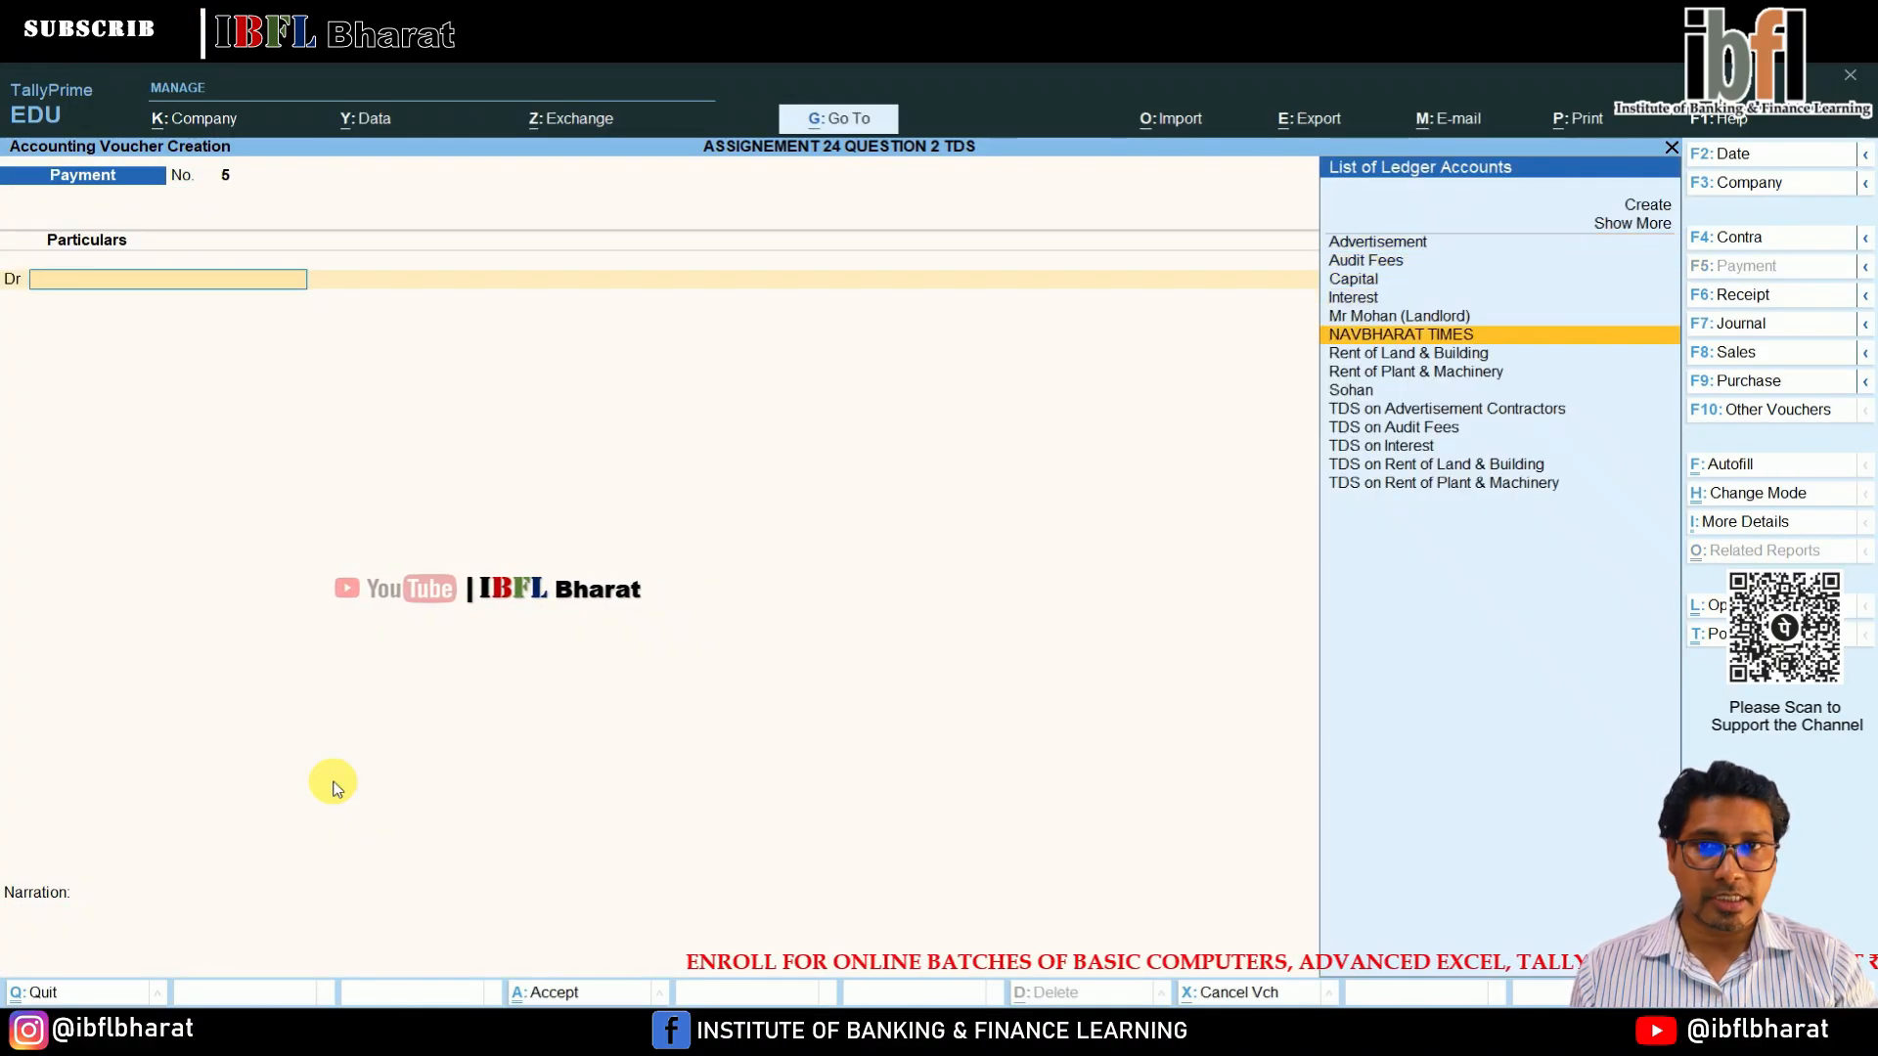
{"action": "key", "text": "Return"}
{"action": "type", "text": "2,94,0"}
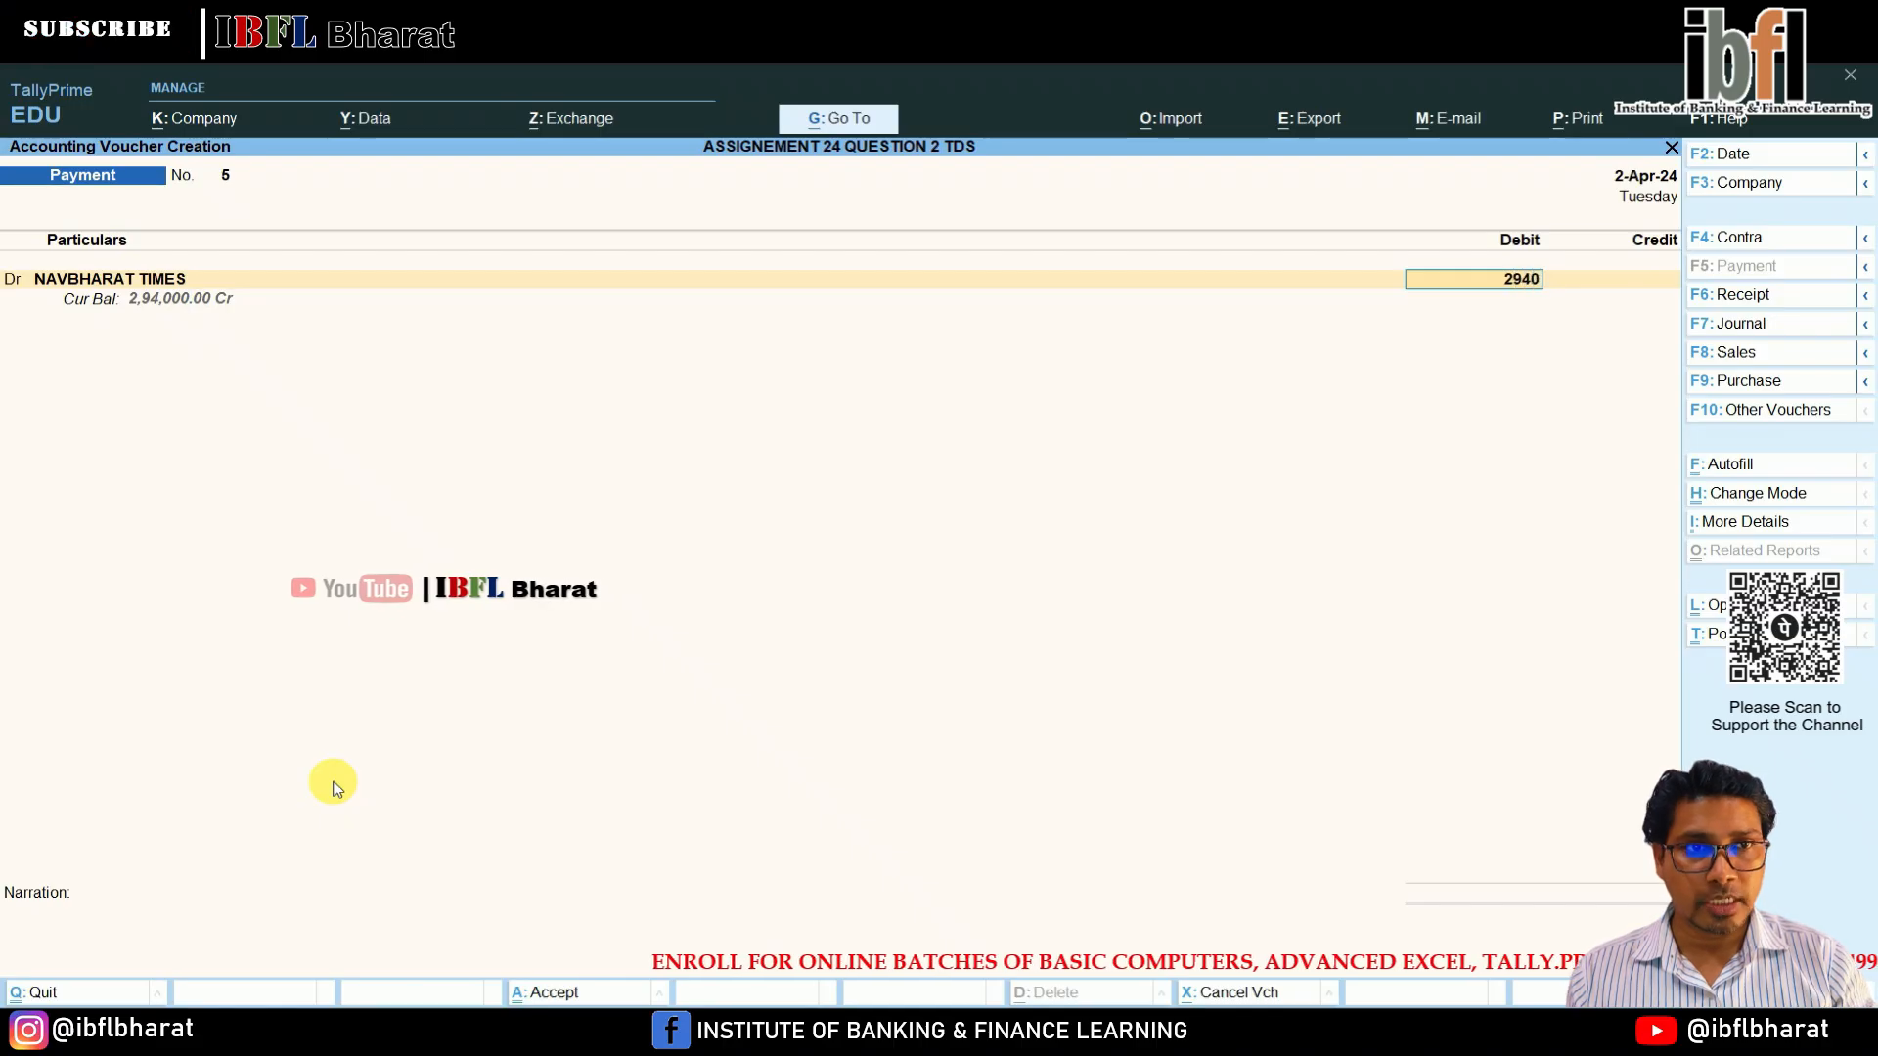
{"action": "type", "text": "00"}
{"action": "key", "text": "Return"}
{"action": "key", "text": "Return"}
{"action": "key", "text": "Return"}
{"action": "key", "text": "Return"}
{"action": "key", "text": "Return"}
{"action": "key", "text": "Return"}
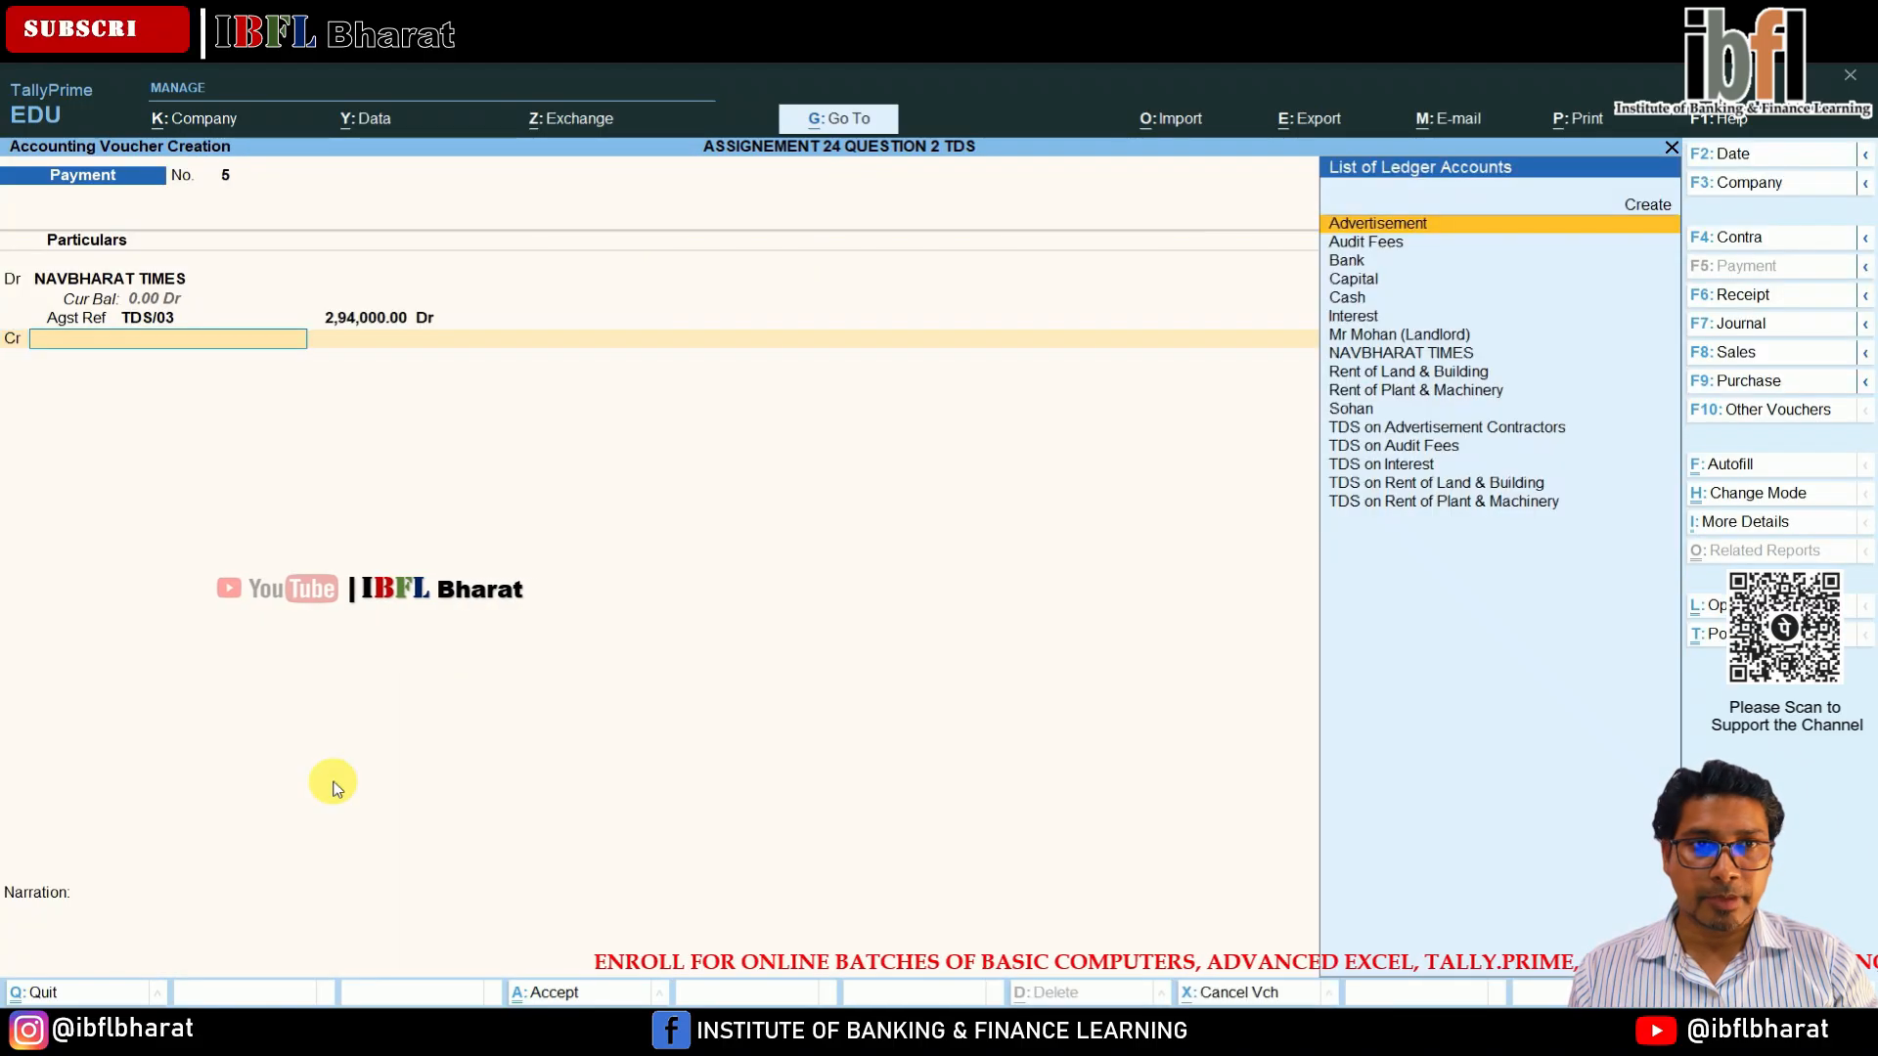
Credit Bank with 2,94,000 using a cheque dated 2-Apr-24 without an instrument number, and save the NAVBHARAT TIMES payment.
{"action": "key", "text": "Down"}
{"action": "key", "text": "Down"}
{"action": "key", "text": "Return"}
{"action": "key", "text": "Return"}
{"action": "key", "text": "Return"}
{"action": "key", "text": "Return"}
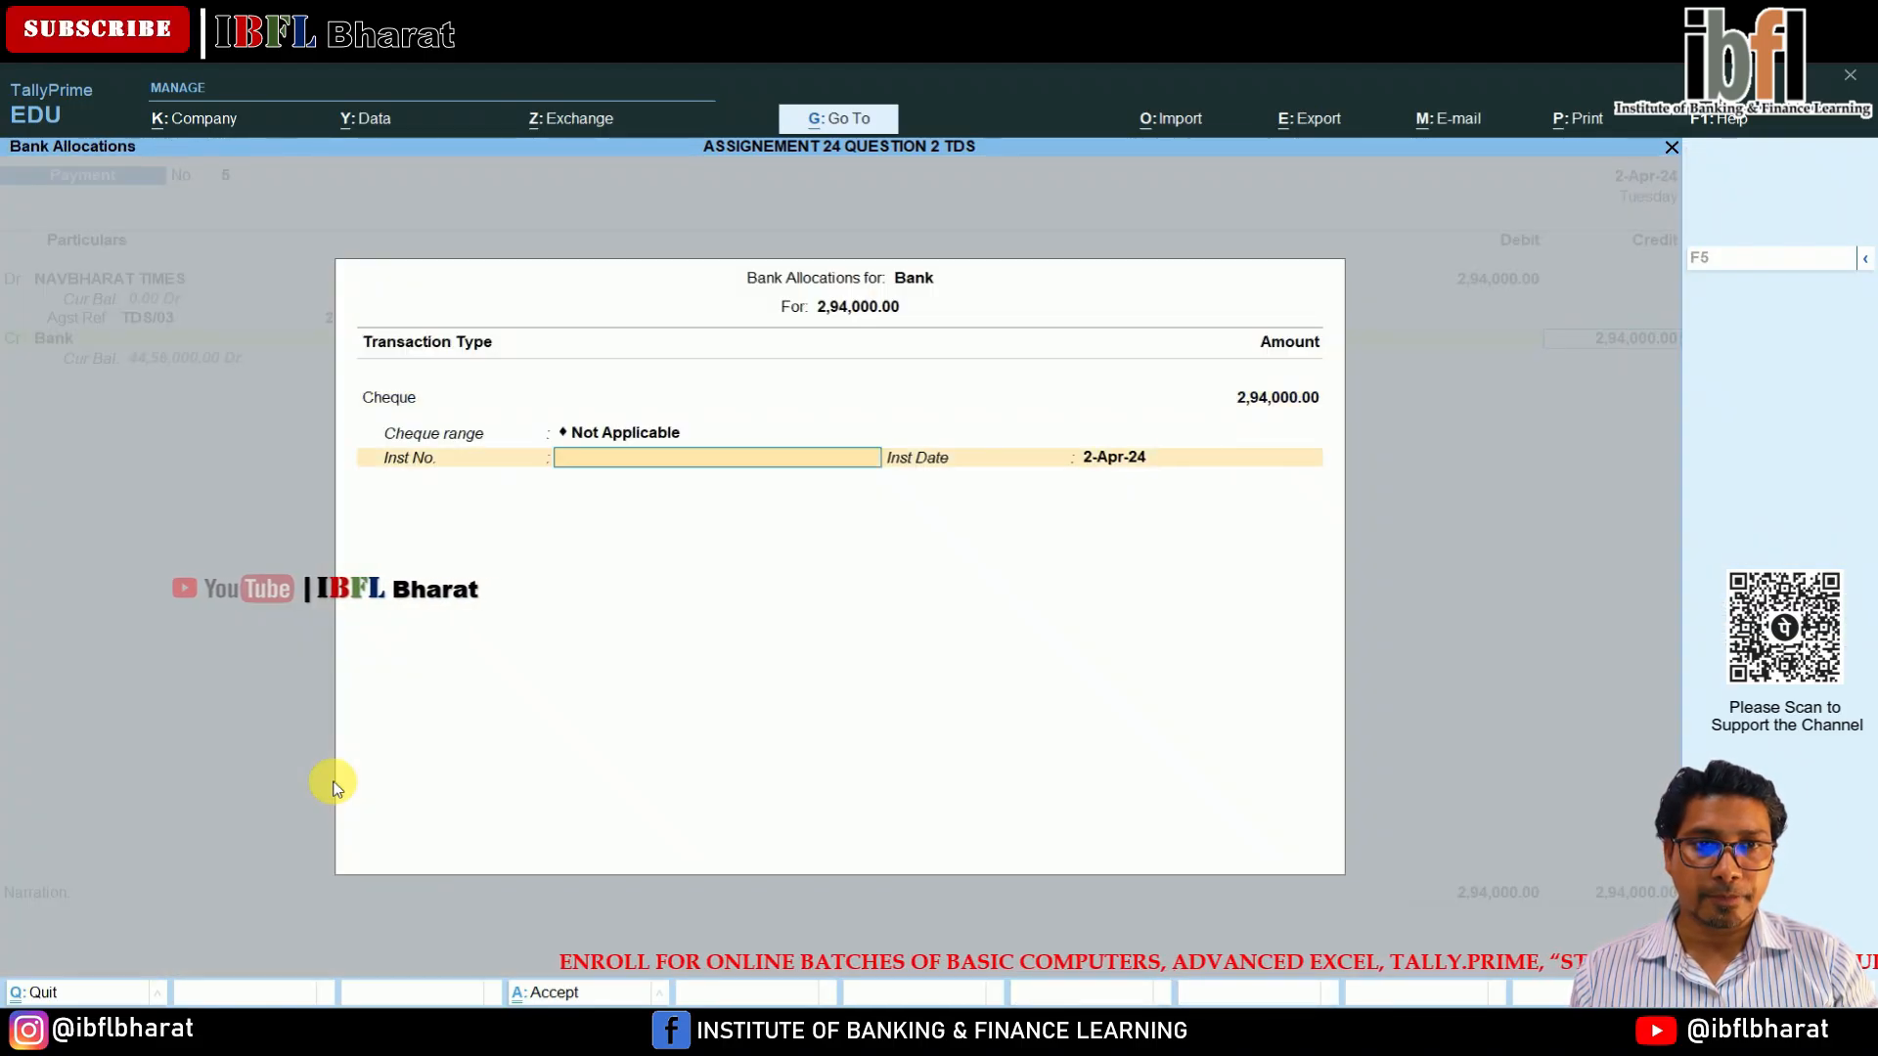
{"action": "key", "text": "Return"}
{"action": "key", "text": "Return"}
{"action": "key", "text": "Return"}
{"action": "key", "text": "Return"}
In the next Payment voucher, debit TDS on Advertisement Contractors with 6,000 against the pending deduction Jrnl / 3 / 8.
{"action": "key", "text": "Down"}
{"action": "key", "text": "Down"}
{"action": "key", "text": "Down"}
{"action": "key", "text": "Down"}
{"action": "key", "text": "Down"}
{"action": "key", "text": "Down"}
{"action": "key", "text": "Down"}
{"action": "key", "text": "Down"}
{"action": "key", "text": "Down"}
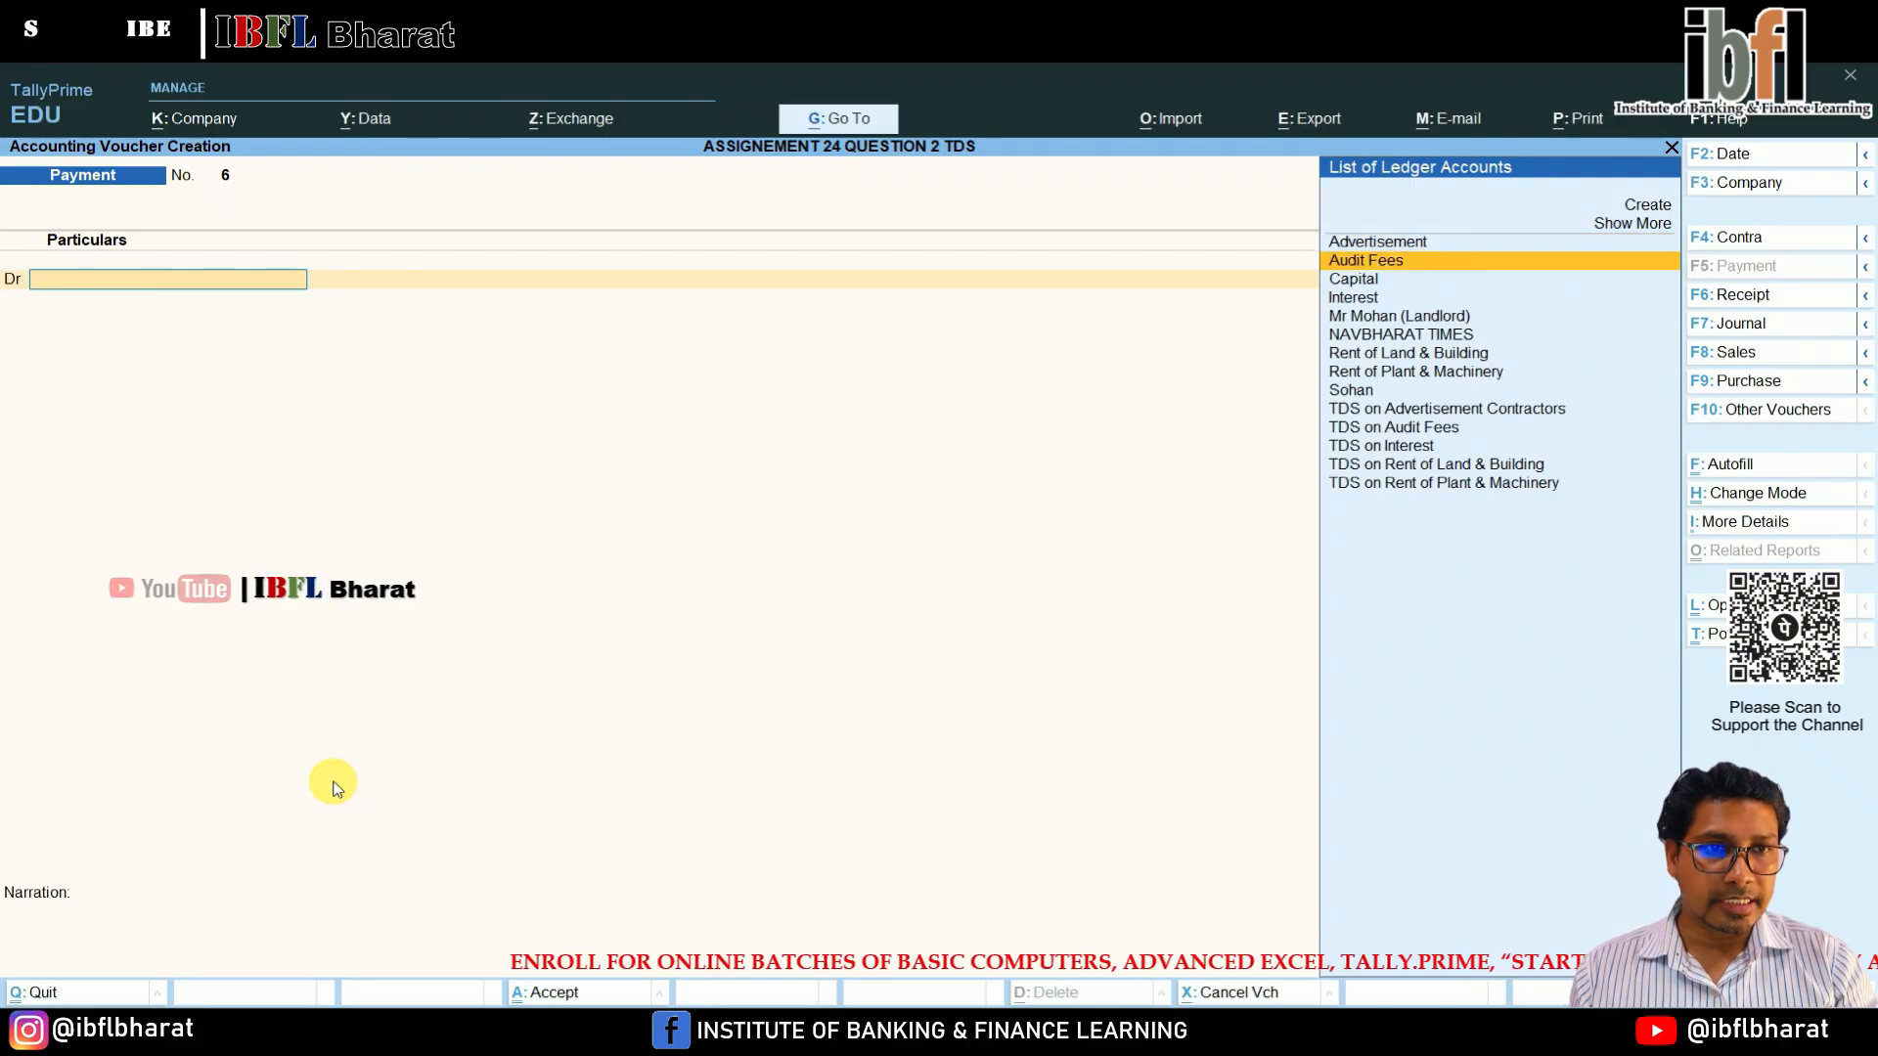
{"action": "key", "text": "Return"}
{"action": "key", "text": "Return"}
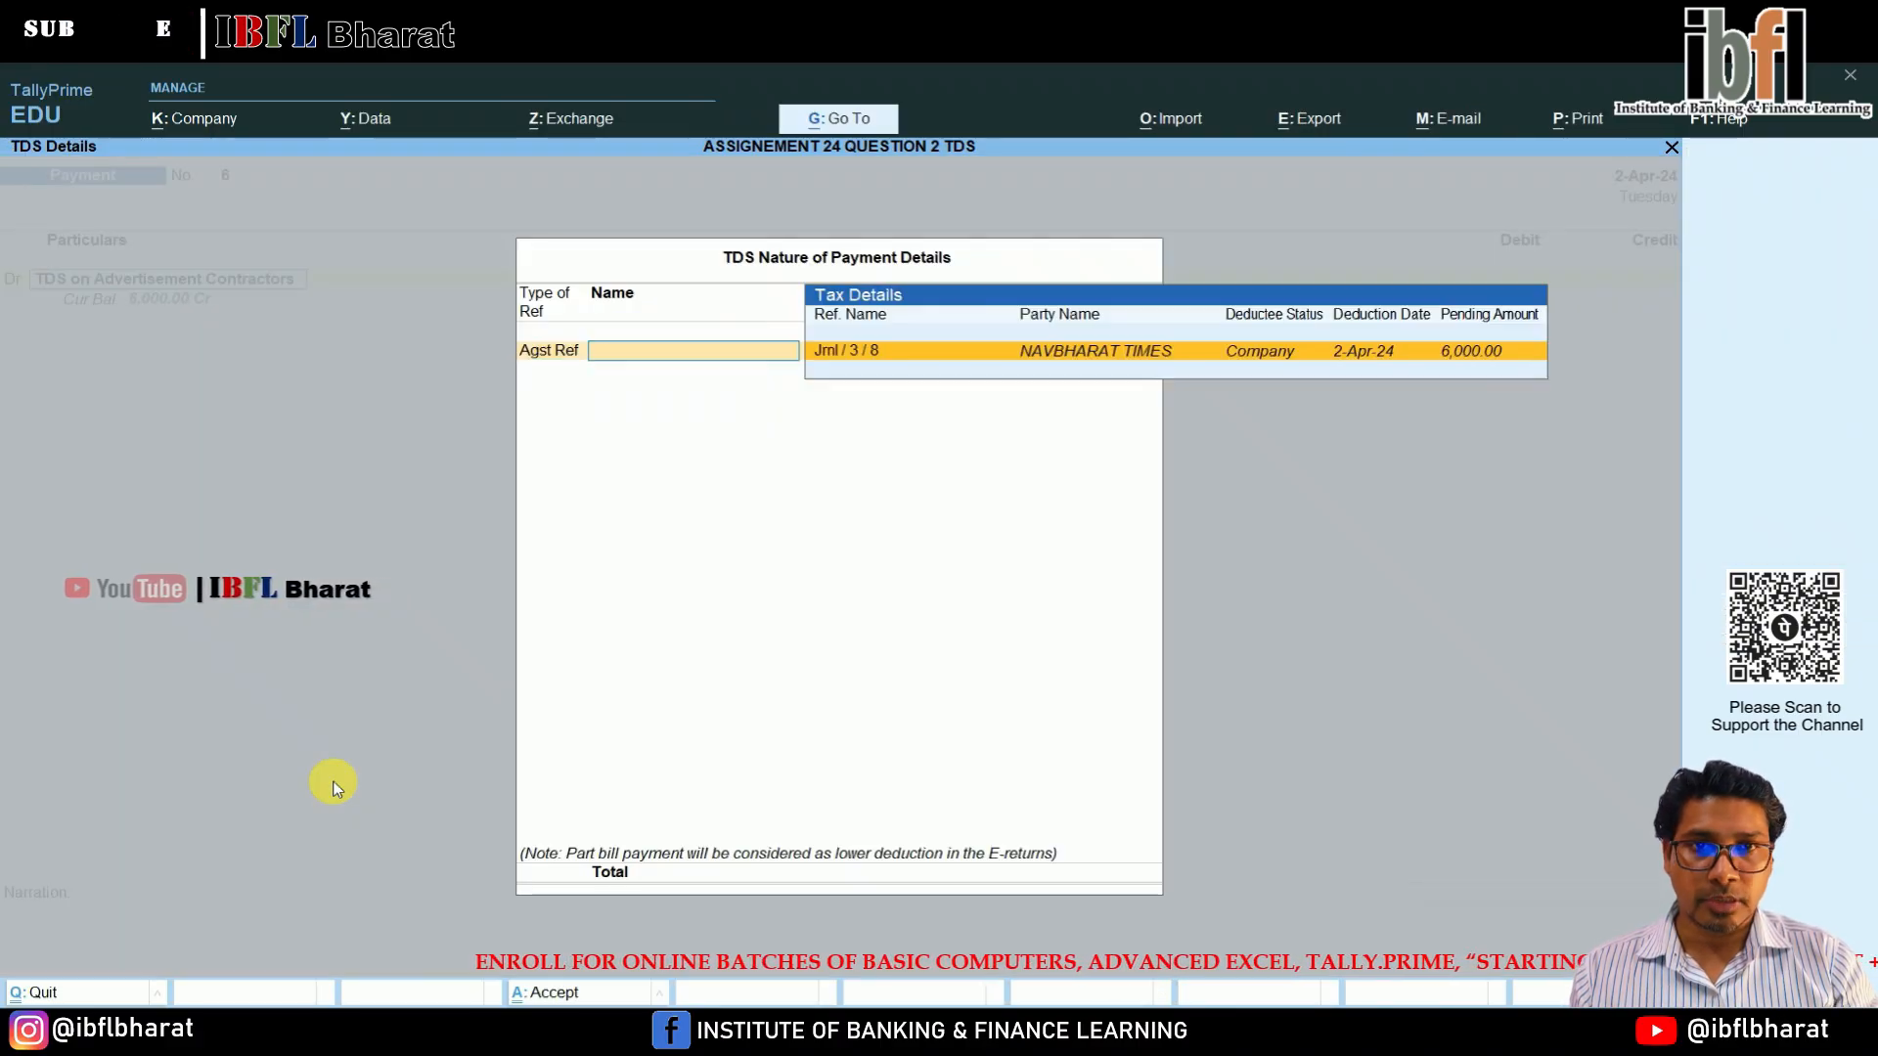
{"action": "key", "text": "Return"}
{"action": "key", "text": "Return"}
{"action": "key", "text": "Return"}
Credit Bank with 6,000 and save the advertisement TDS payment.
{"action": "key", "text": "Return"}
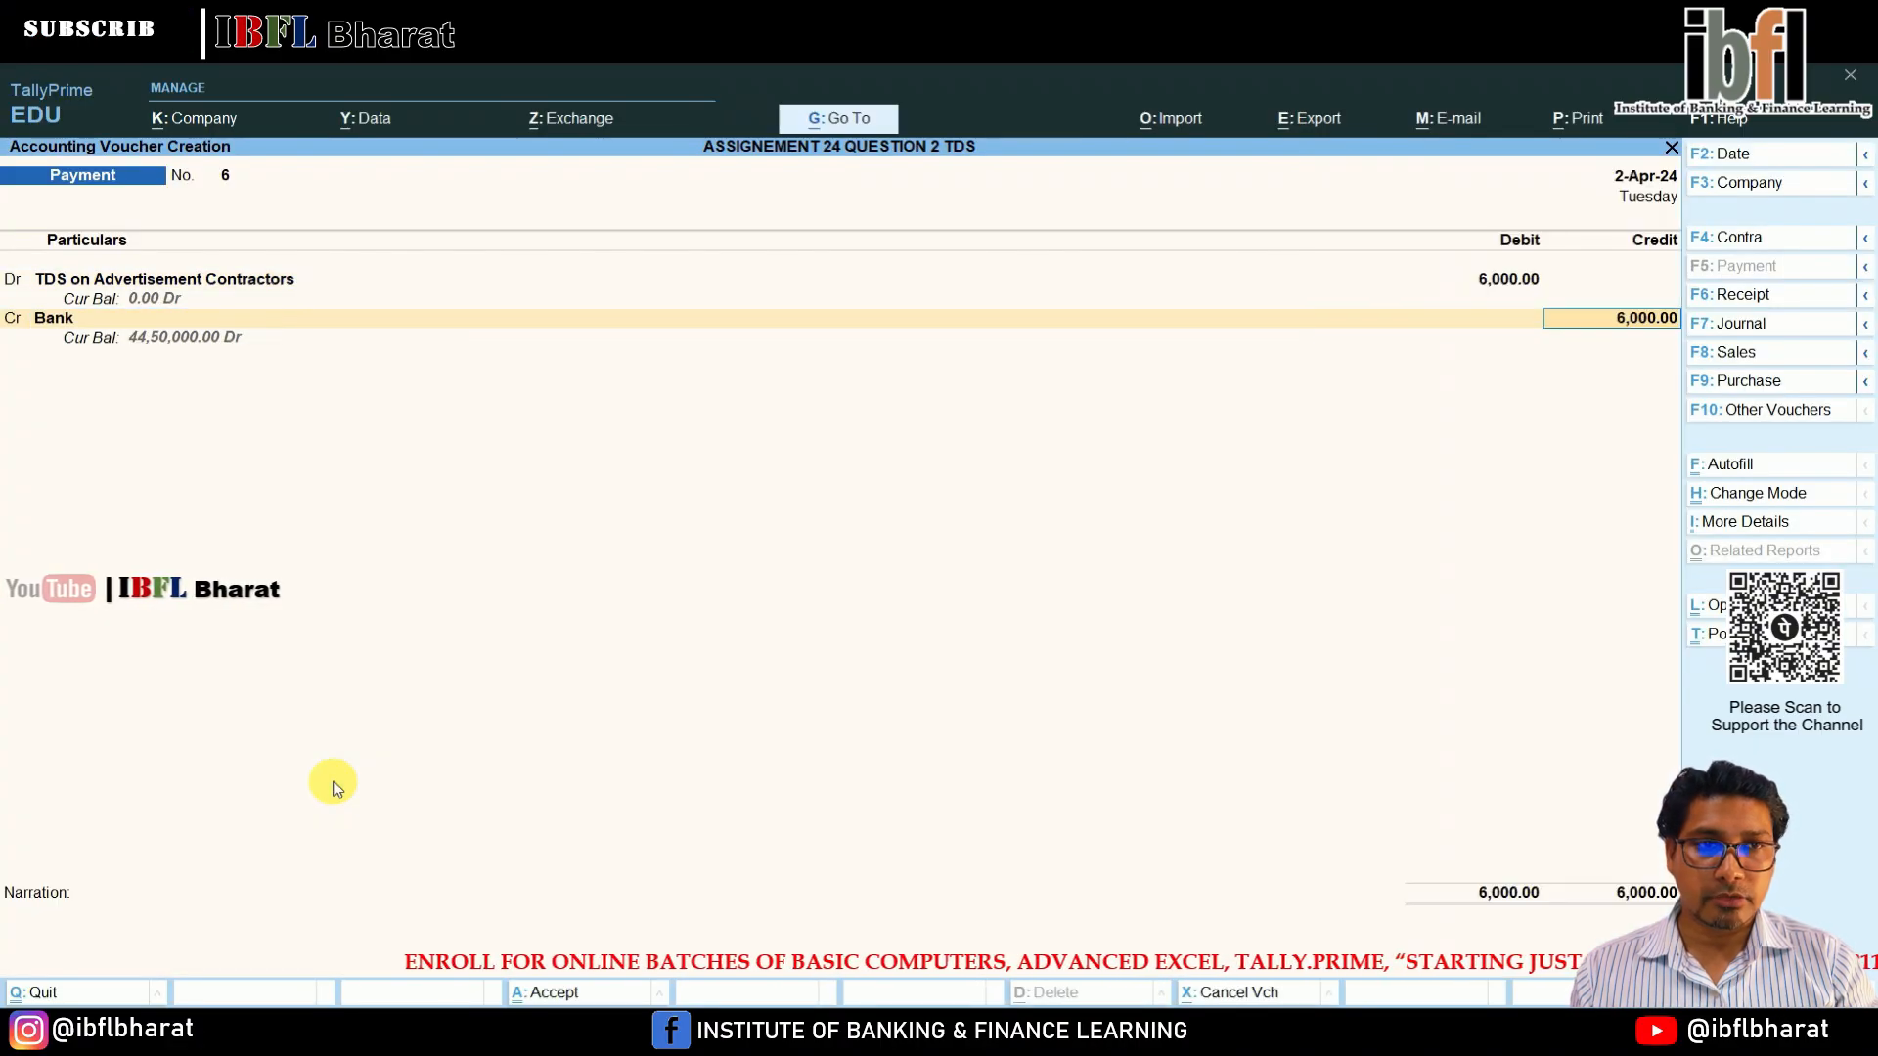
{"action": "key", "text": "Return"}
{"action": "key", "text": "Return"}
{"action": "key", "text": "Return"}
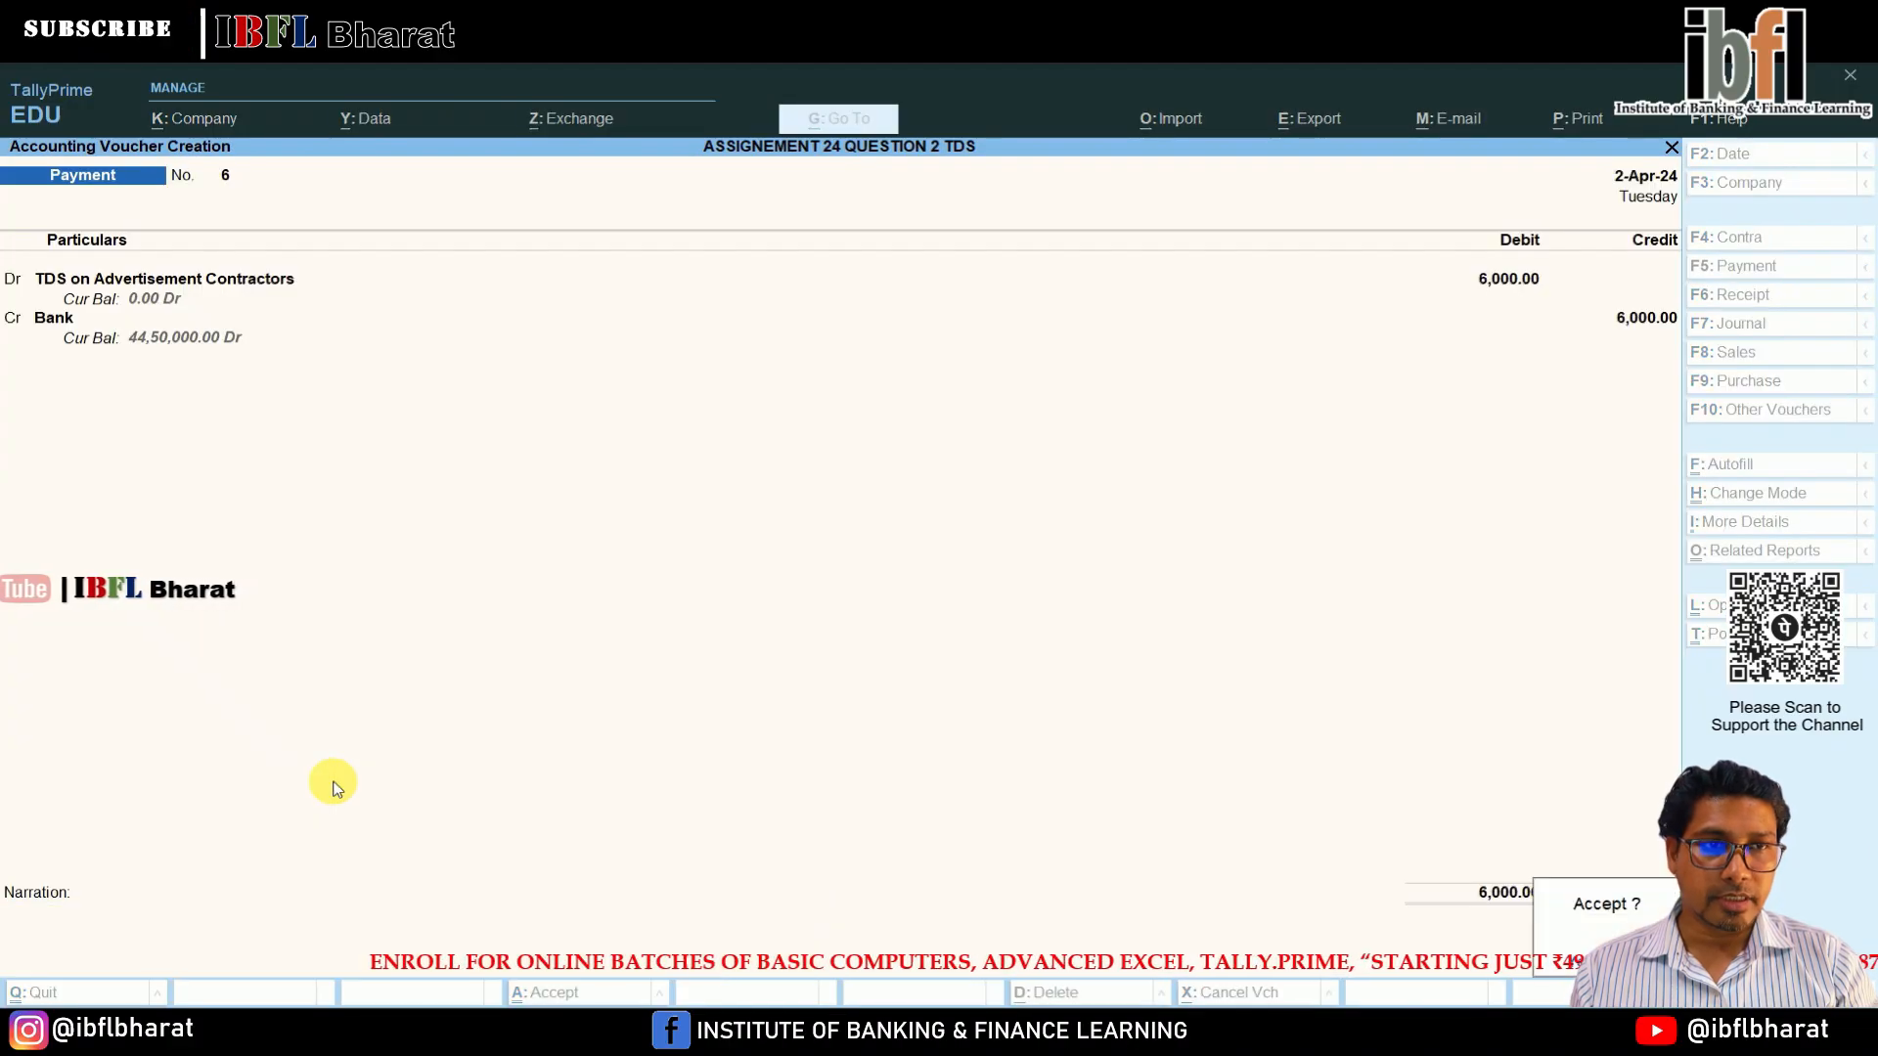
{"action": "key", "text": "Return"}
Set the voucher date of the next Payment entry to 1.5 (1 May).
{"action": "key", "text": "F2"}
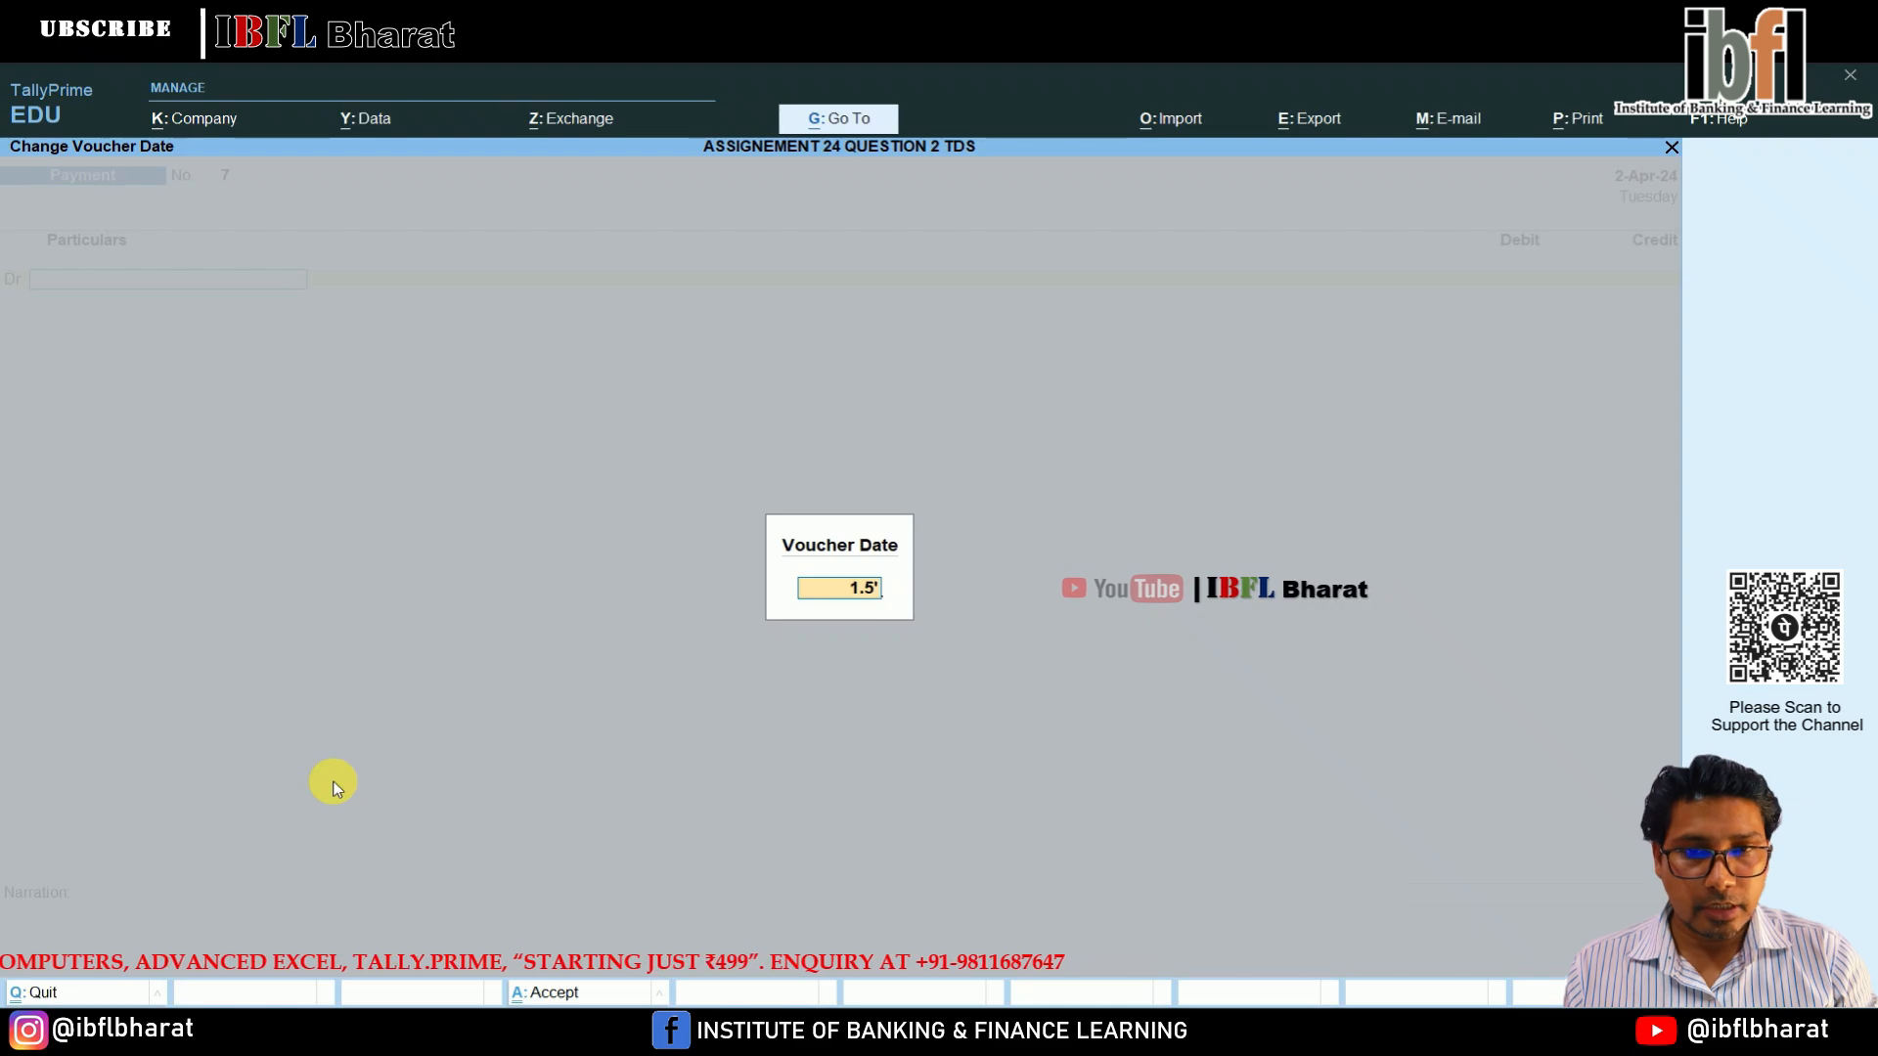
{"action": "key", "text": "Return"}
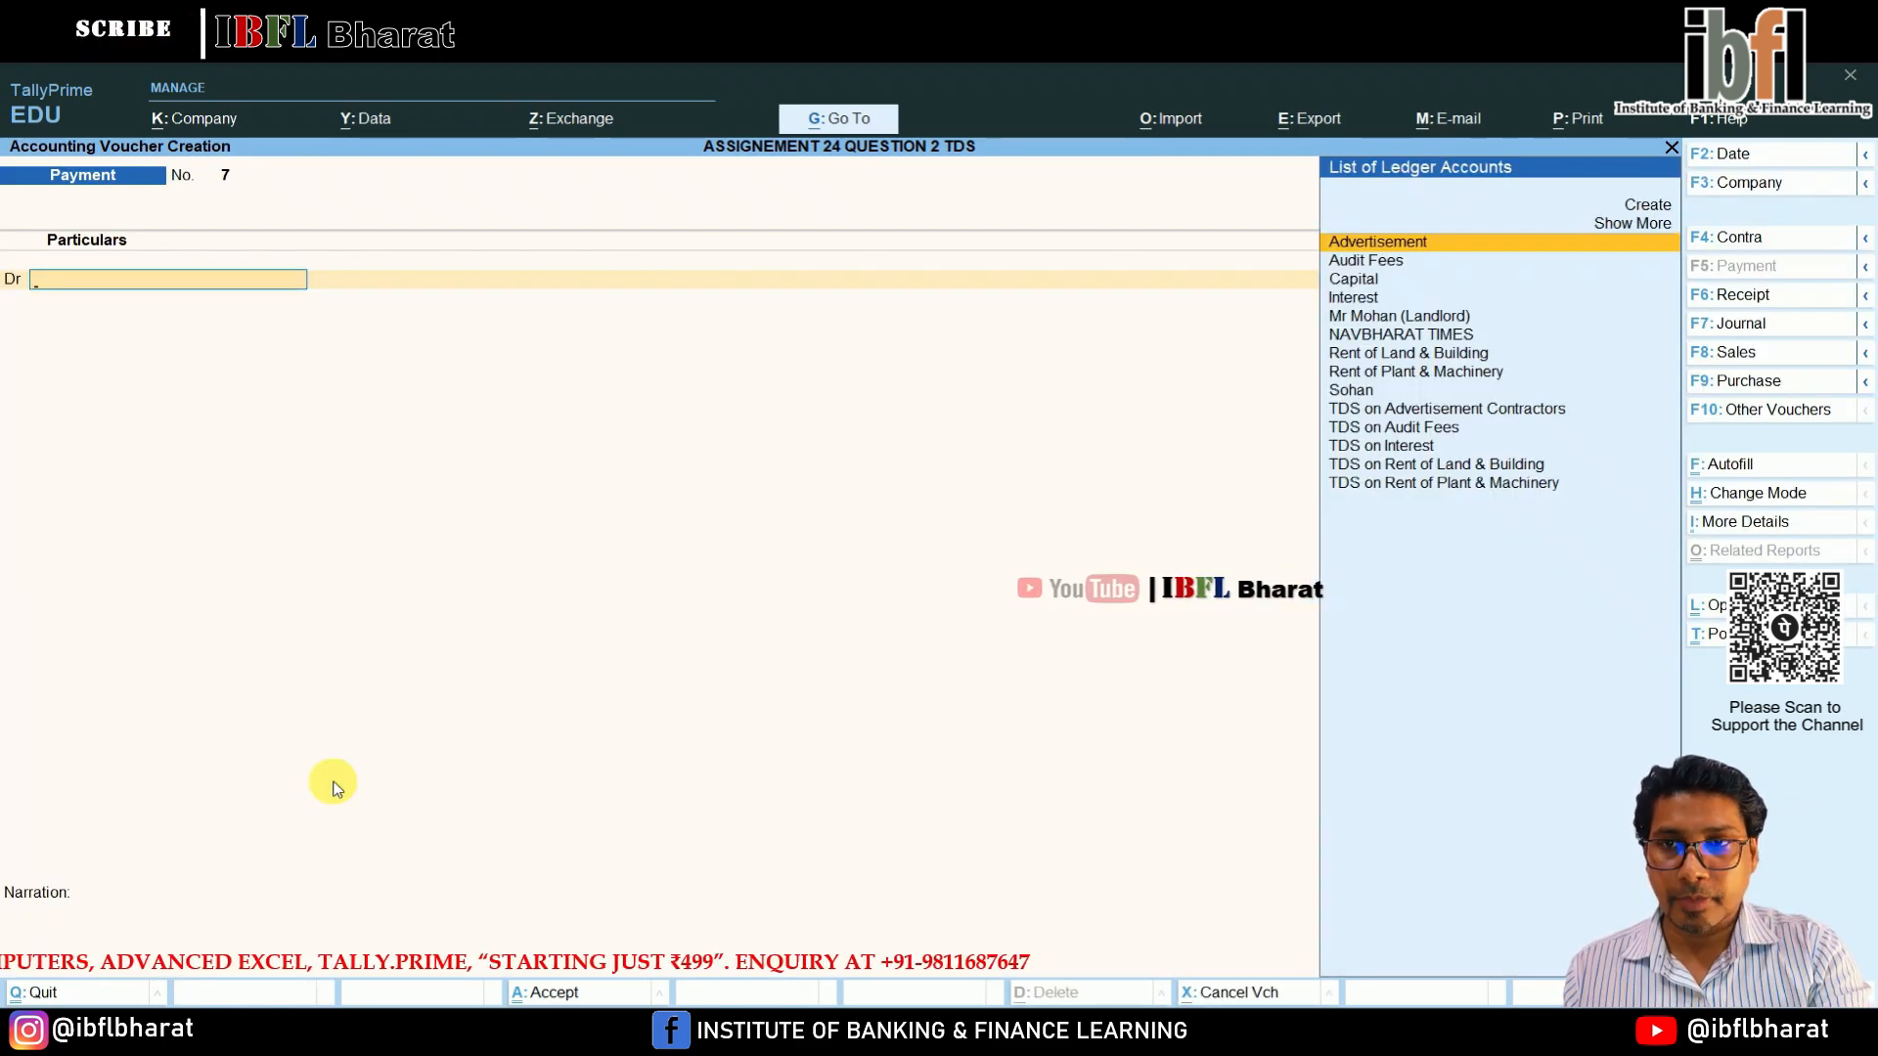
In a Journal voucher dated 1-May-24, debit Rent of Plant & Machinery with 3,00,000.
{"action": "key", "text": "F7"}
{"action": "key", "text": "Return"}
{"action": "key", "text": "Return"}
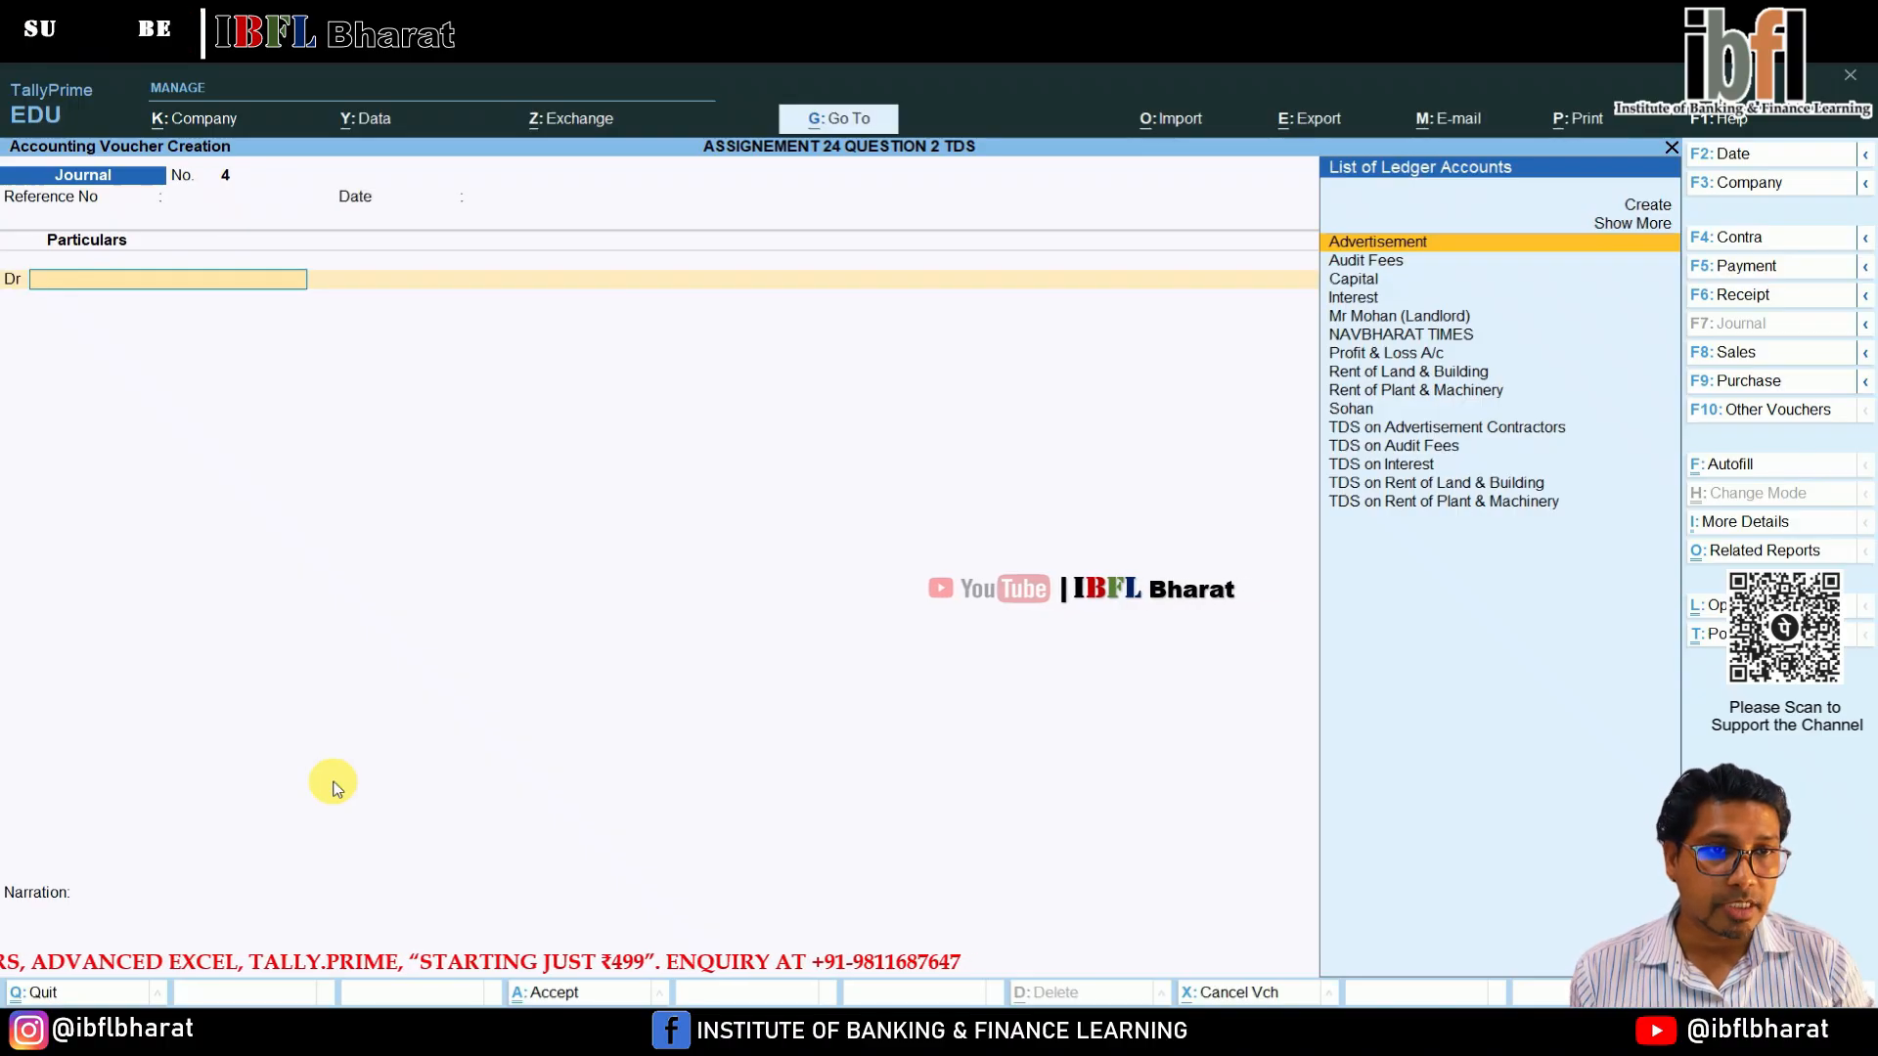
{"action": "key", "text": "Down"}
{"action": "key", "text": "Down"}
{"action": "key", "text": "Down"}
{"action": "key", "text": "Down"}
{"action": "key", "text": "Down"}
{"action": "key", "text": "Down"}
{"action": "key", "text": "Down"}
{"action": "key", "text": "Down"}
{"action": "key", "text": "Down"}
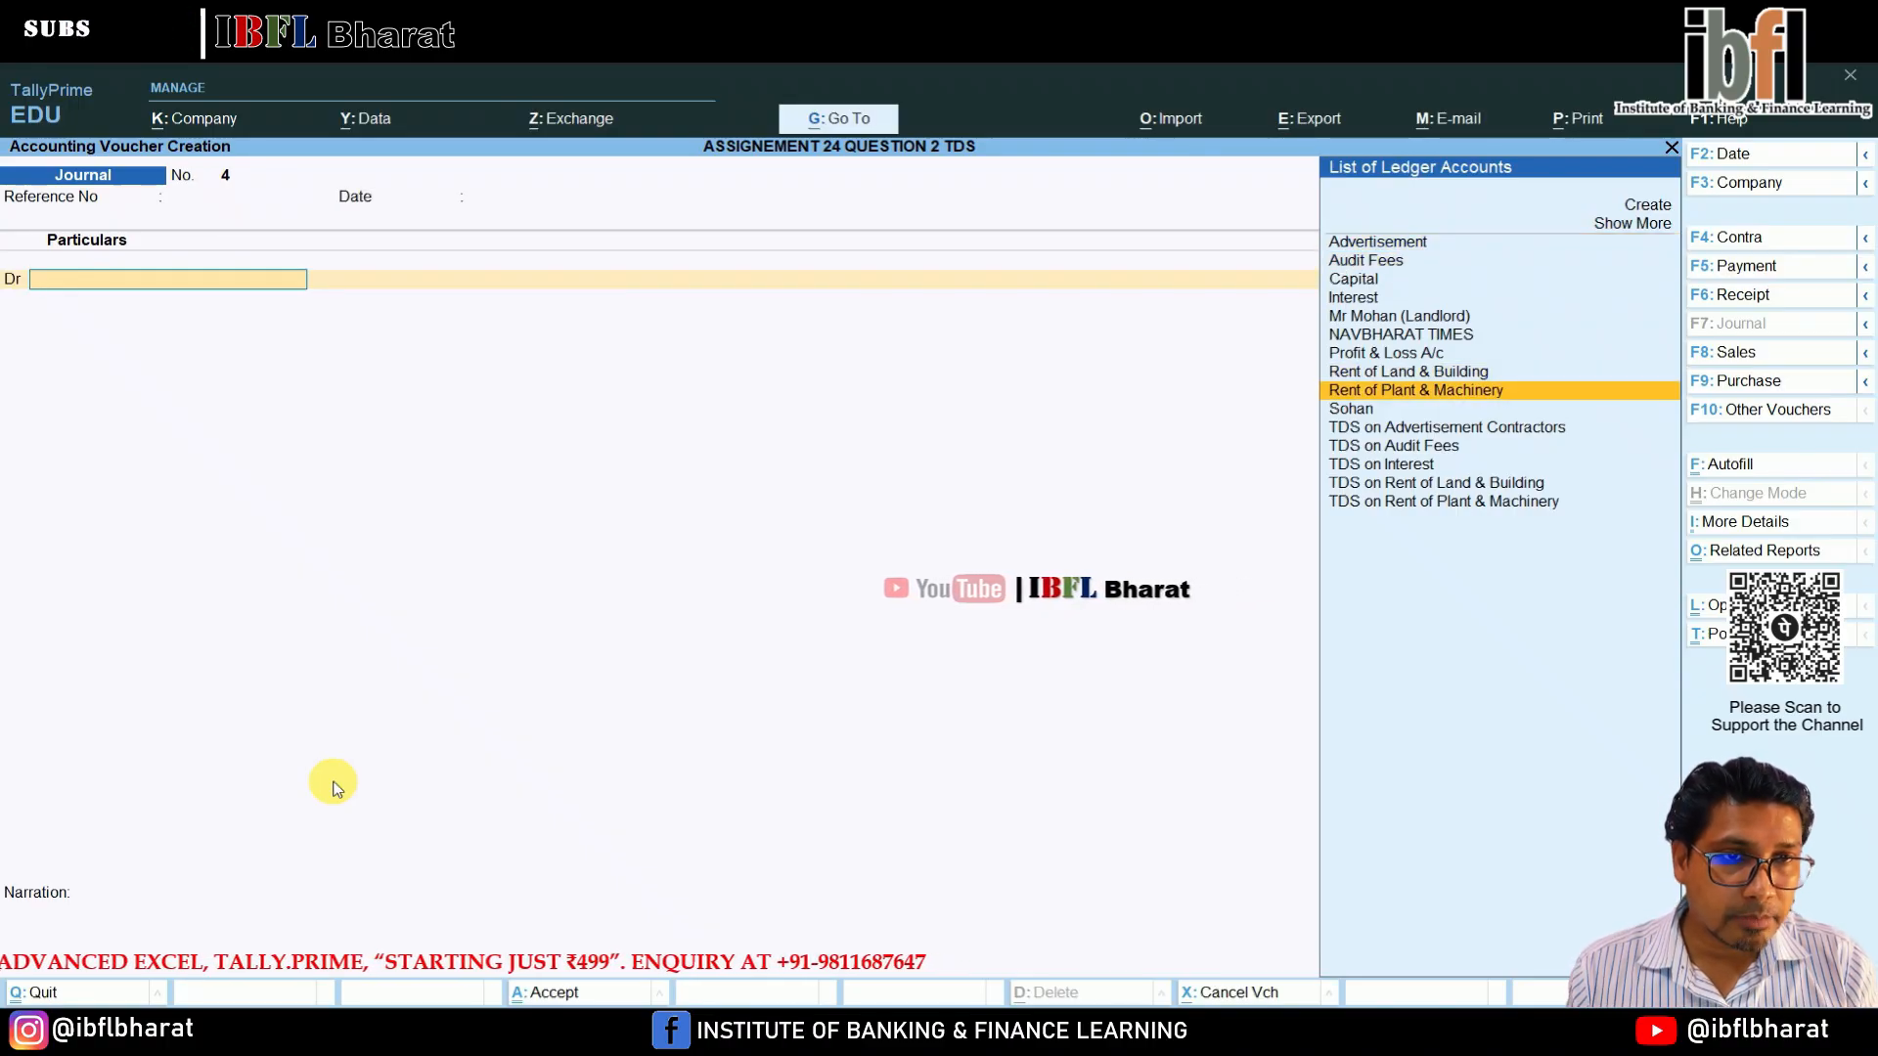
{"action": "key", "text": "Up"}
{"action": "key", "text": "Down"}
{"action": "key", "text": "Return"}
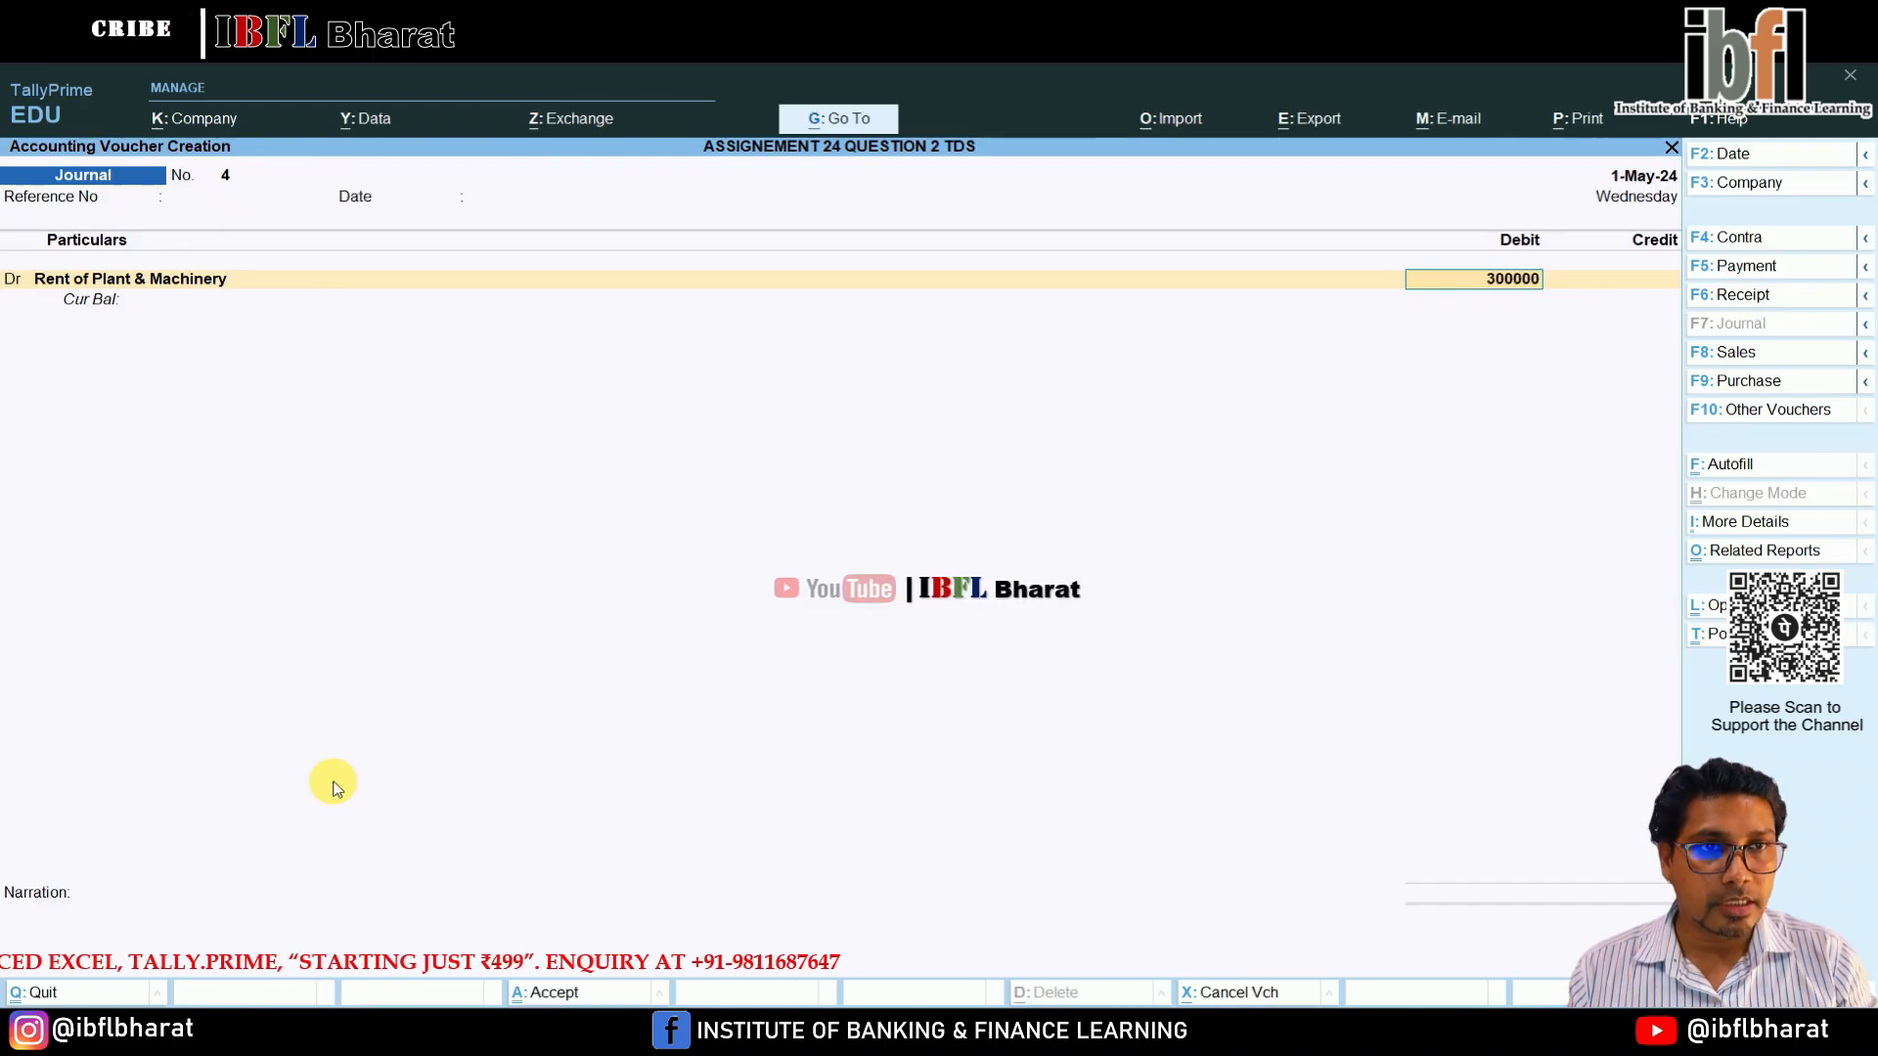
{"action": "key", "text": "Return"}
{"action": "key", "text": "Return"}
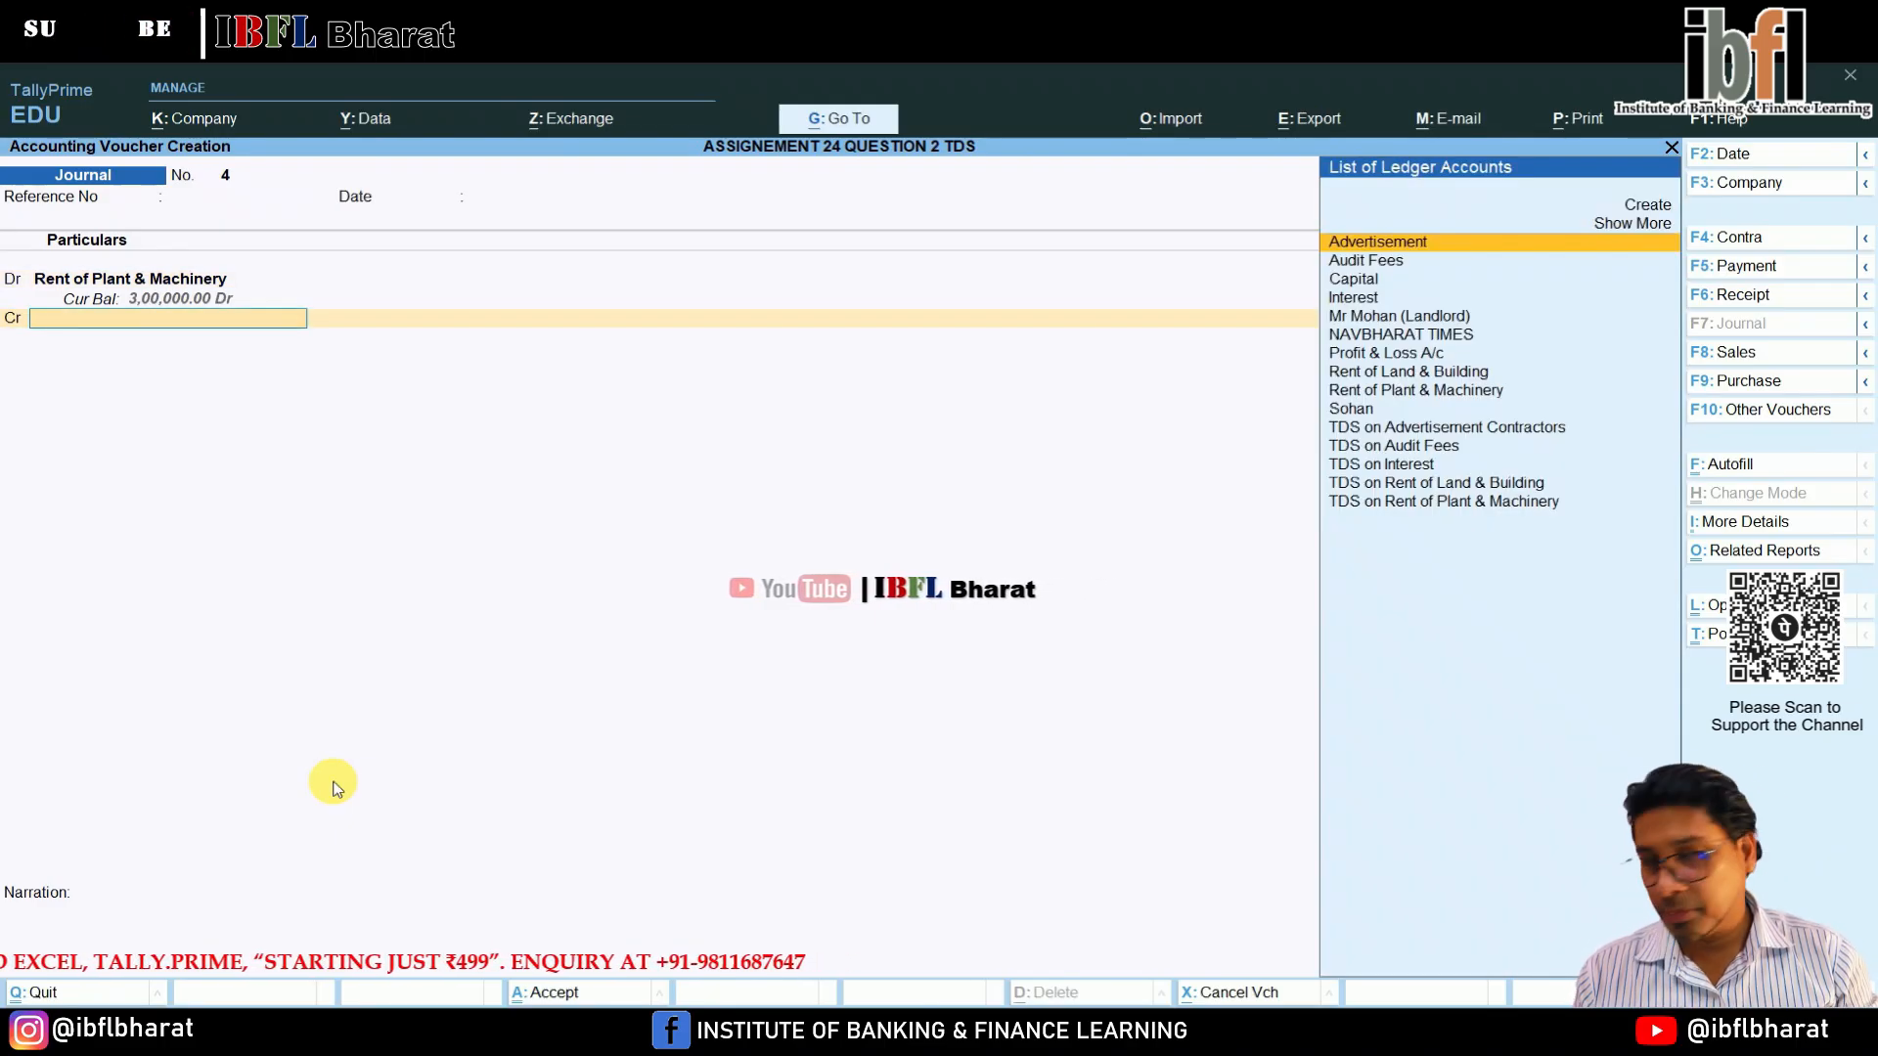
For the credit line, start a new ledger named ABC & SONS under Sundry Creditors with bill-by-bill balances maintained.
{"action": "key", "text": "Up"}
{"action": "key", "text": "Up"}
{"action": "key", "text": "Return"}
{"action": "type", "text": "A"}
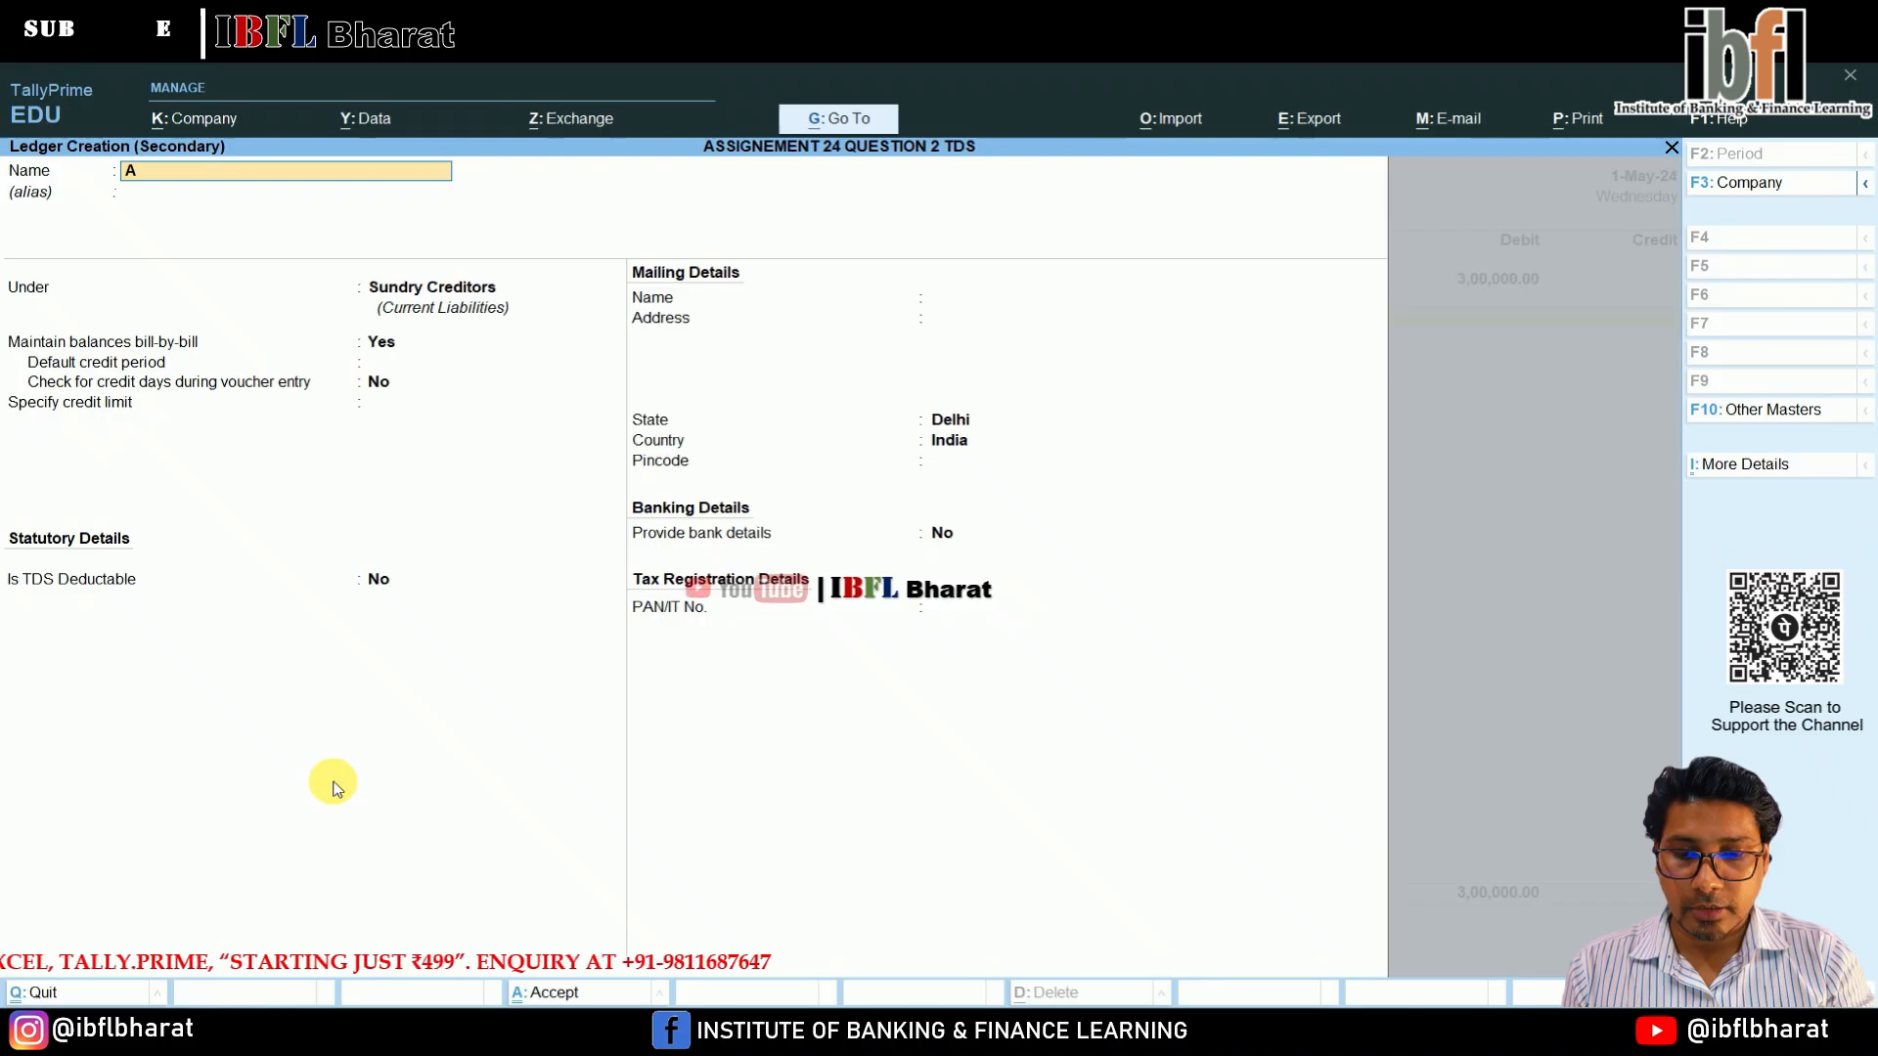
{"action": "type", "text": "BC & SONS"}
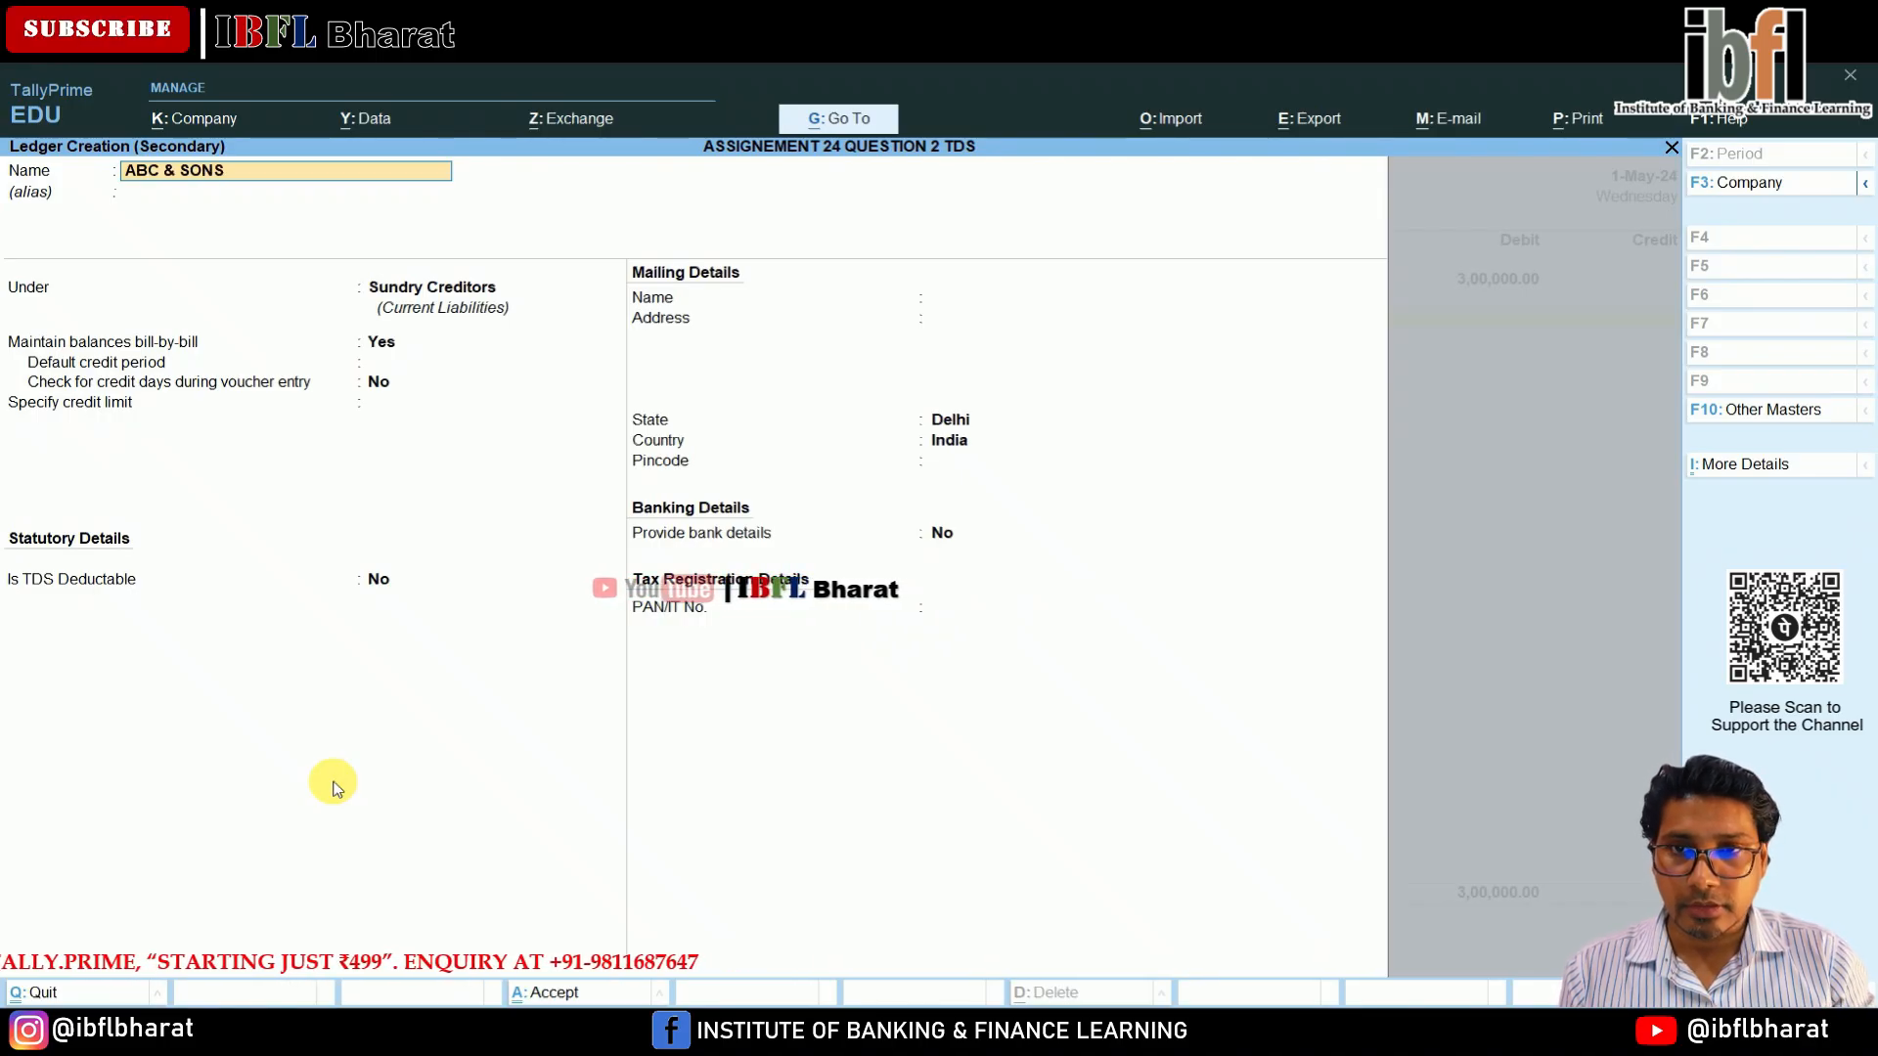
{"action": "key", "text": "Return"}
{"action": "key", "text": "Return"}
{"action": "key", "text": "Return"}
{"action": "key", "text": "Return"}
{"action": "key", "text": "Return"}
{"action": "key", "text": "Return"}
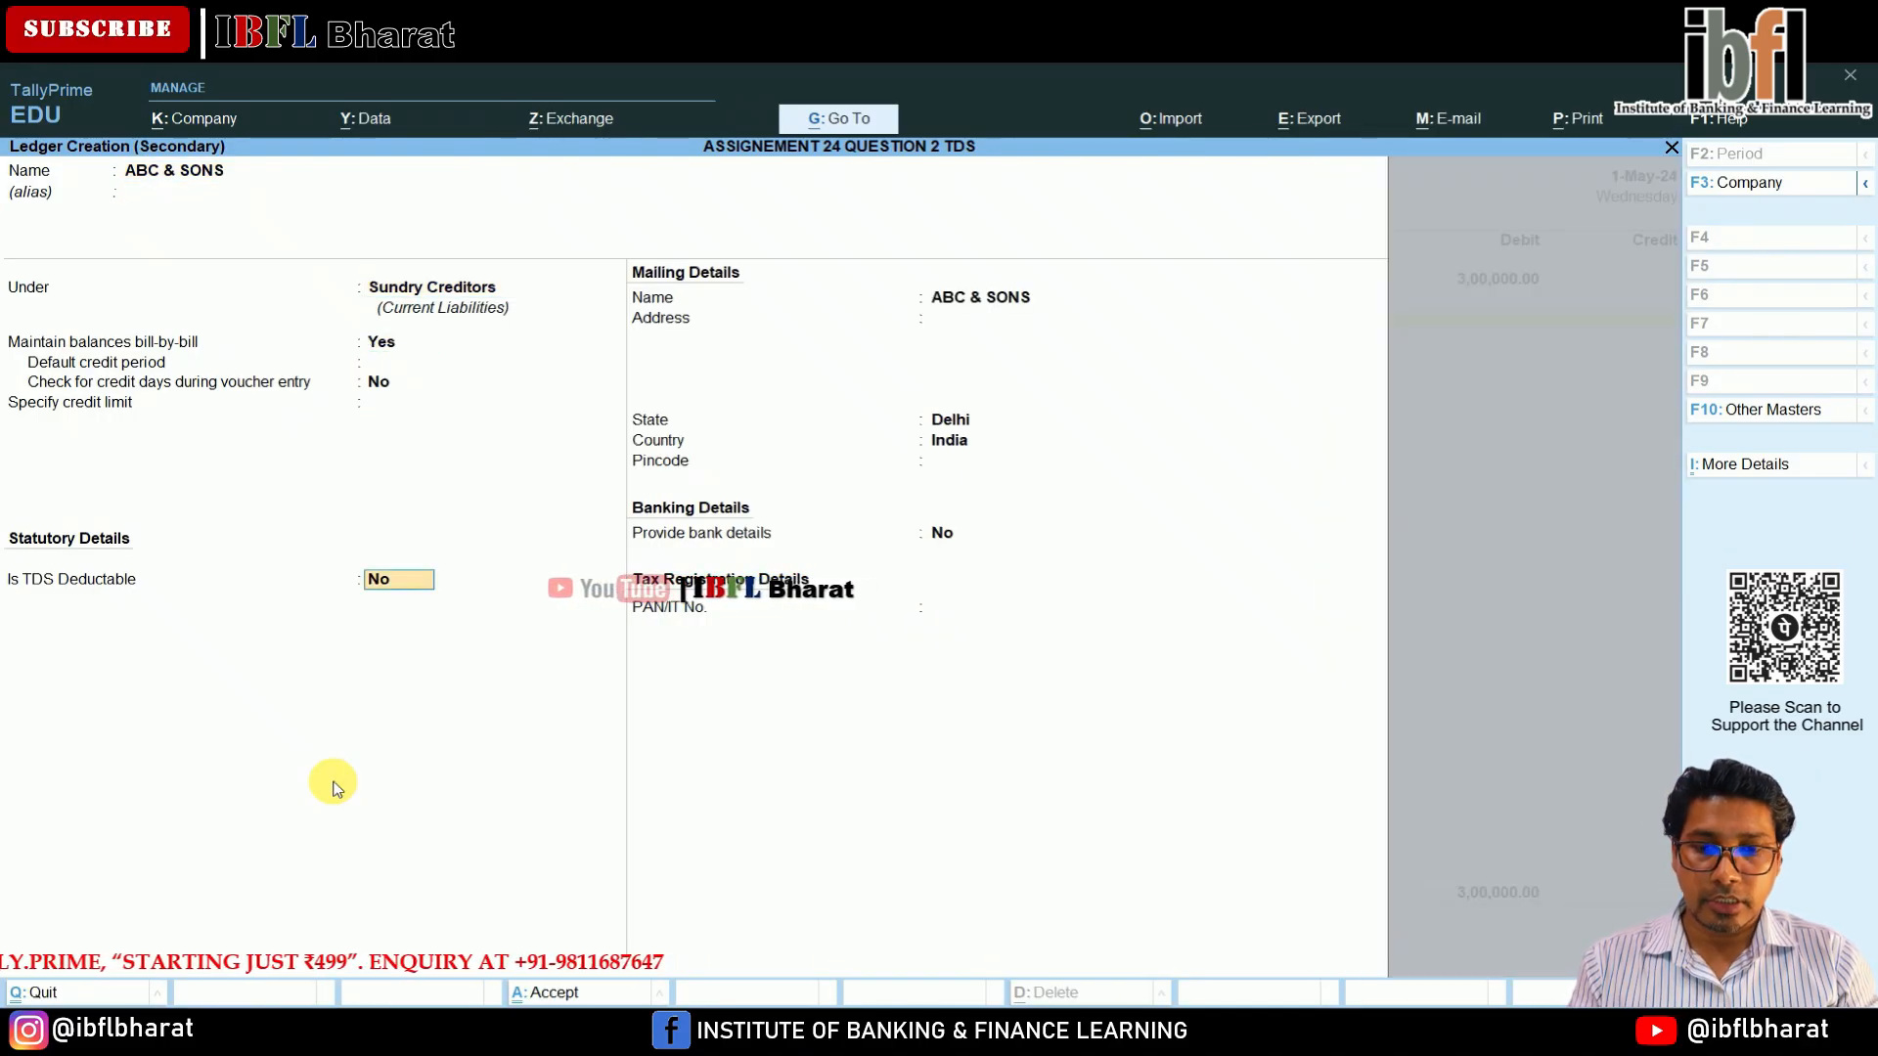
Make ABC & SONS TDS deductable with deductee type Partnership Firm and TDS deducted in the same voucher.
{"action": "type", "text": "y"}
{"action": "key", "text": "Return"}
{"action": "key", "text": "Down"}
{"action": "key", "text": "Down"}
{"action": "key", "text": "Down"}
{"action": "key", "text": "Down"}
{"action": "key", "text": "Down"}
{"action": "key", "text": "Down"}
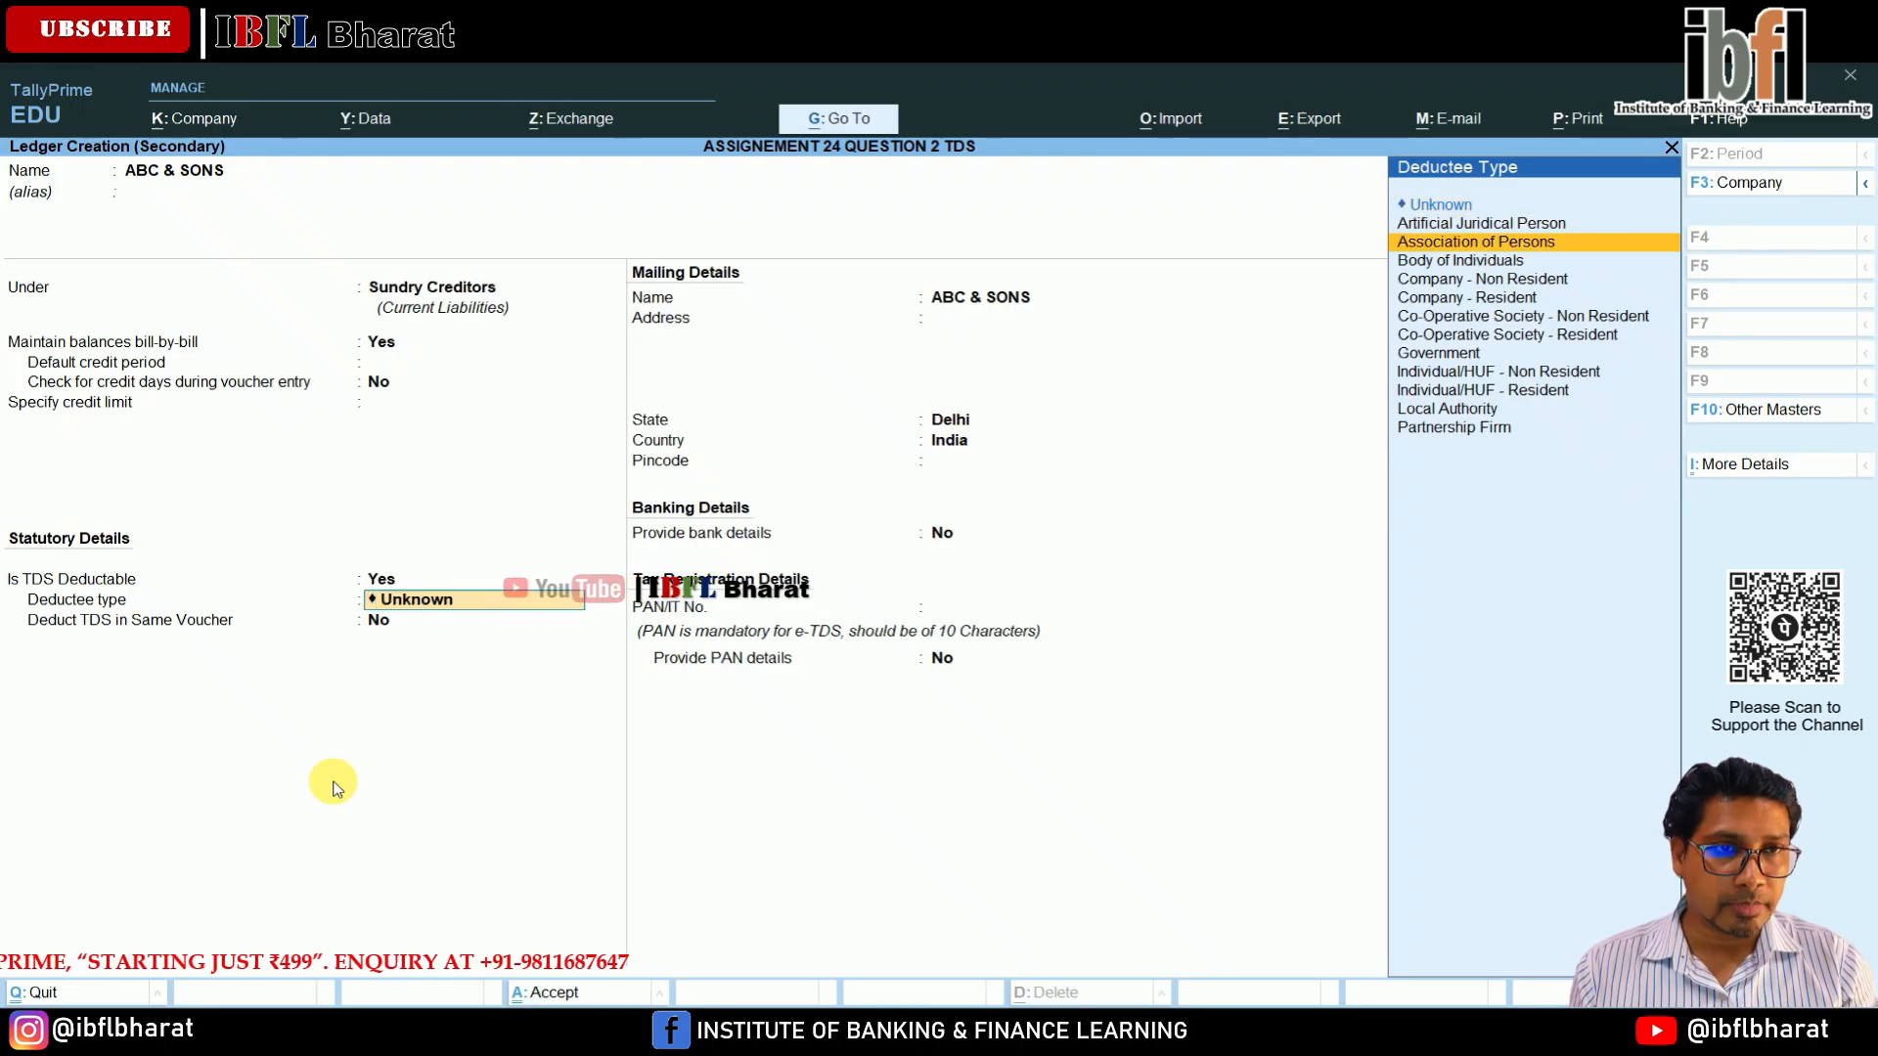
{"action": "key", "text": "Down"}
{"action": "key", "text": "Down"}
{"action": "key", "text": "Down"}
{"action": "key", "text": "Down"}
{"action": "key", "text": "Down"}
{"action": "key", "text": "Down"}
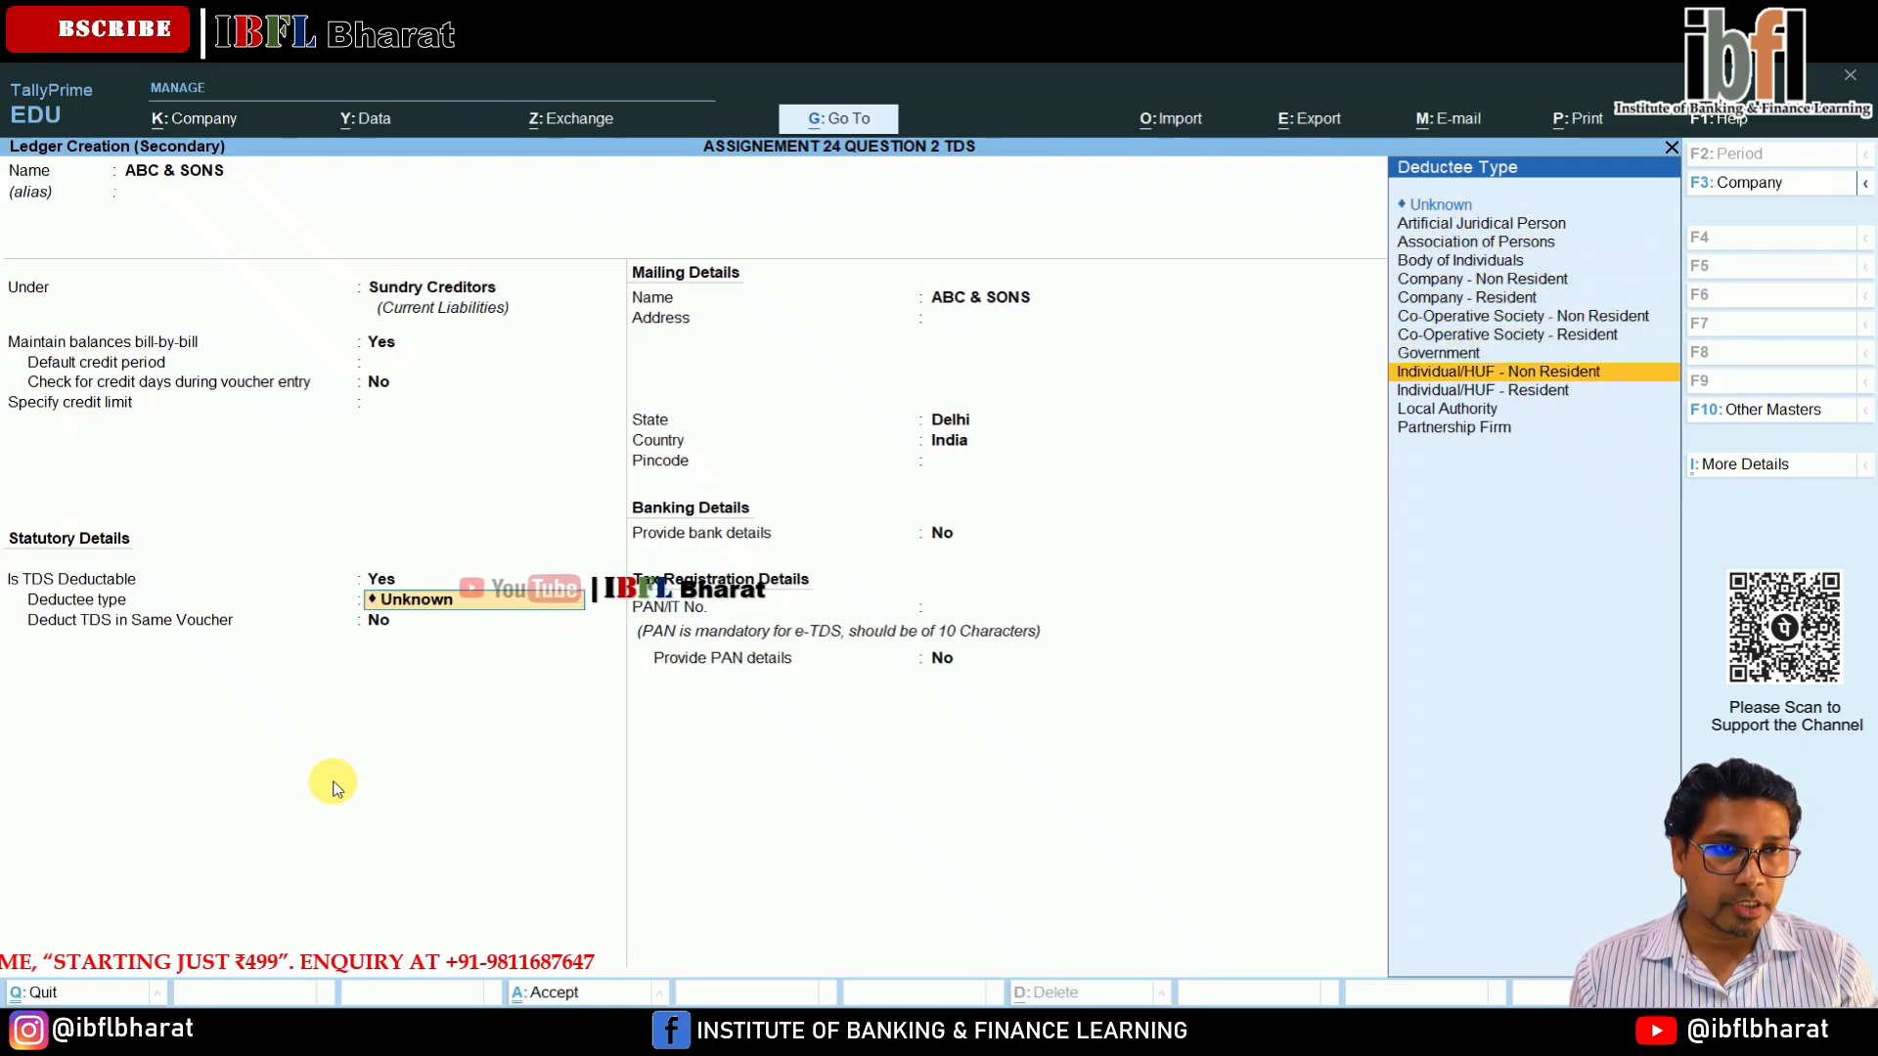
{"action": "key", "text": "Return"}
{"action": "type", "text": "y"}
{"action": "key", "text": "Return"}
{"action": "key", "text": "Return"}
{"action": "key", "text": "Return"}
{"action": "key", "text": "Return"}
{"action": "key", "text": "Return"}
{"action": "key", "text": "Return"}
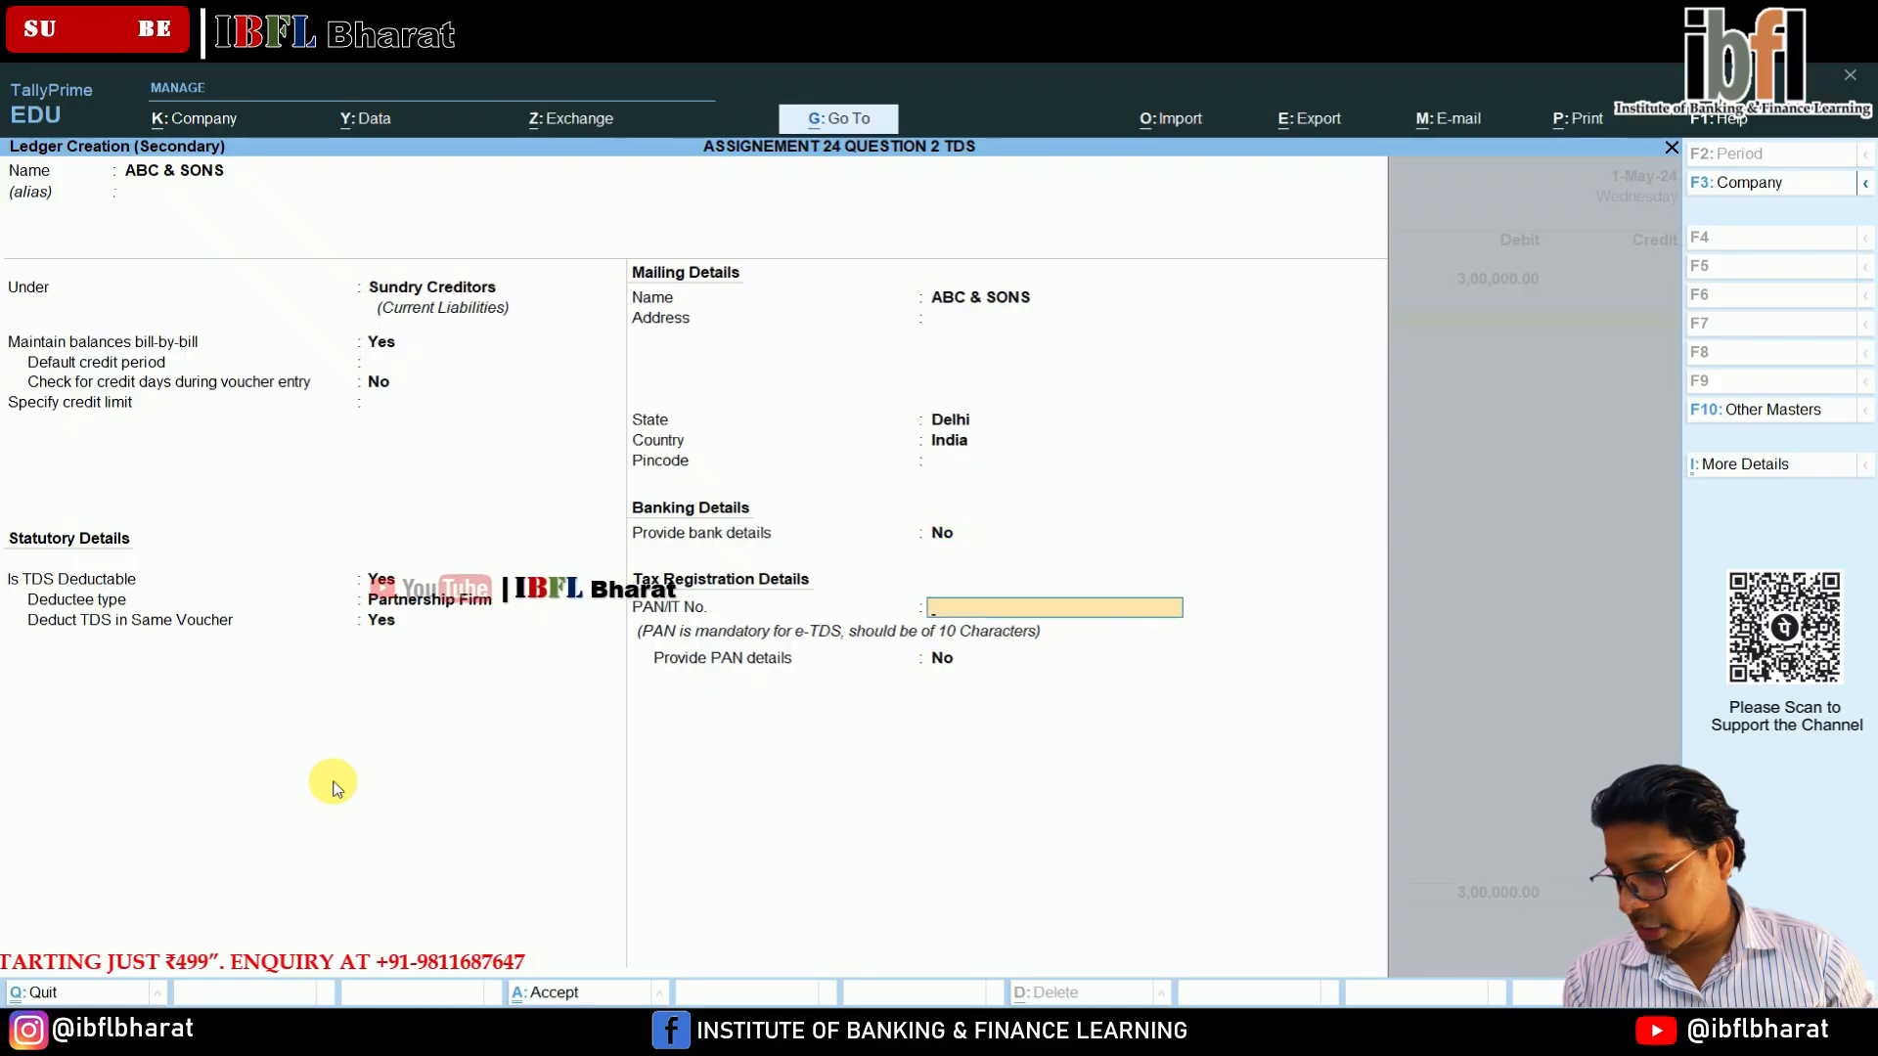
Enter the firm's PAN/IT number without further PAN details and save the ABC & SONS ledger.
{"action": "type", "text": "AAAFA"}
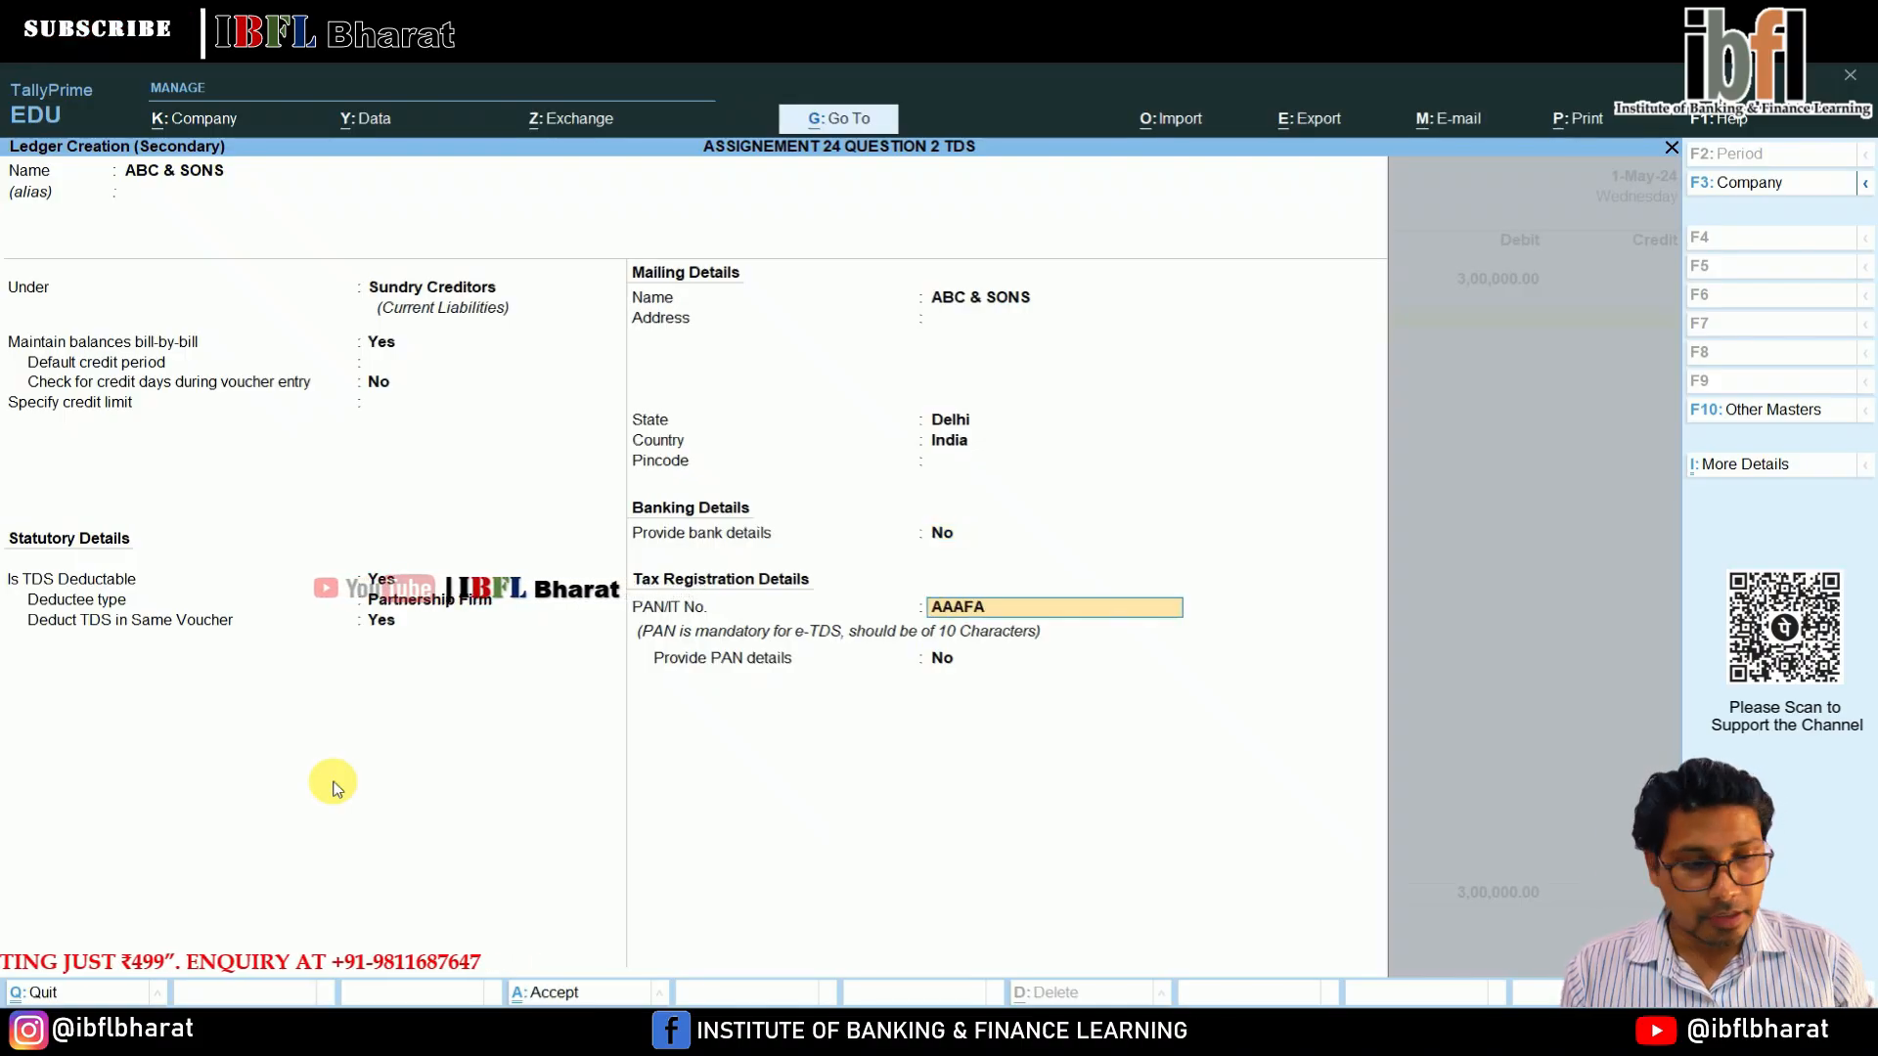
{"action": "type", "text": "1248R"}
{"action": "key", "text": "Return"}
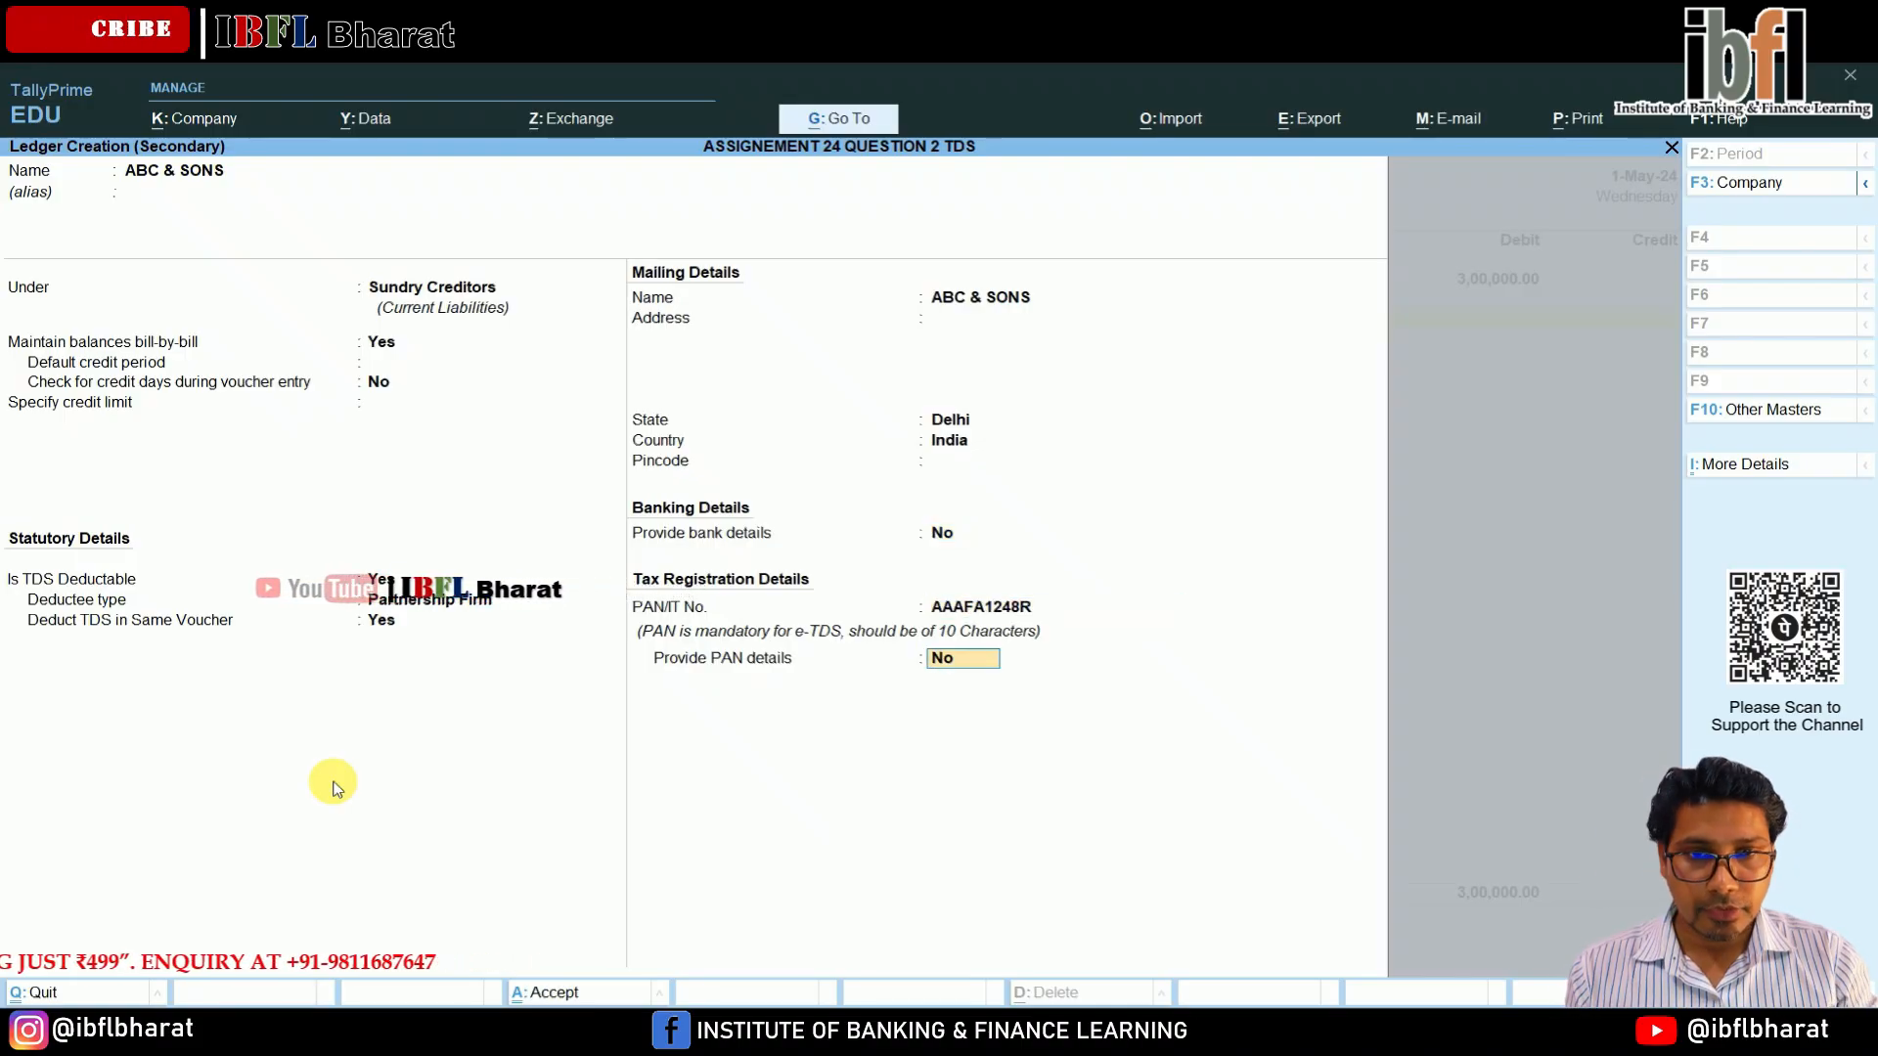
{"action": "key", "text": "Return"}
{"action": "key", "text": "Return"}
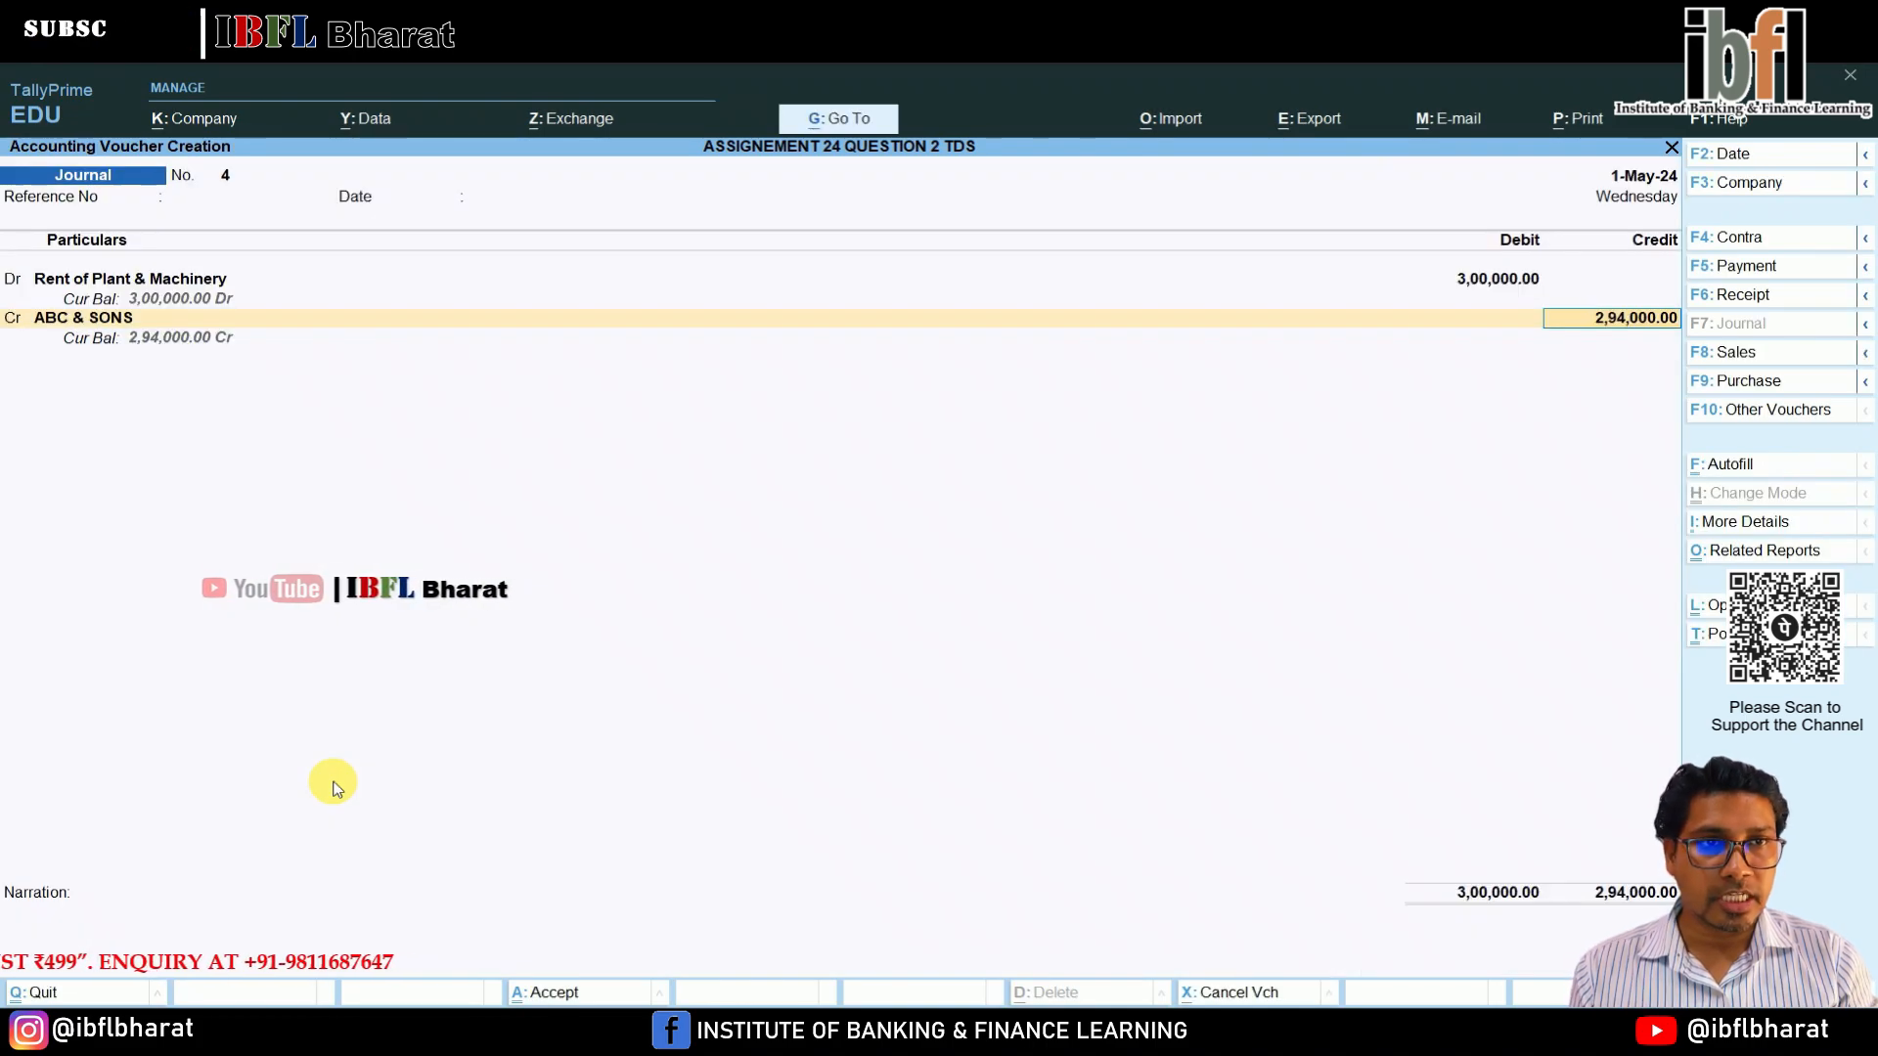
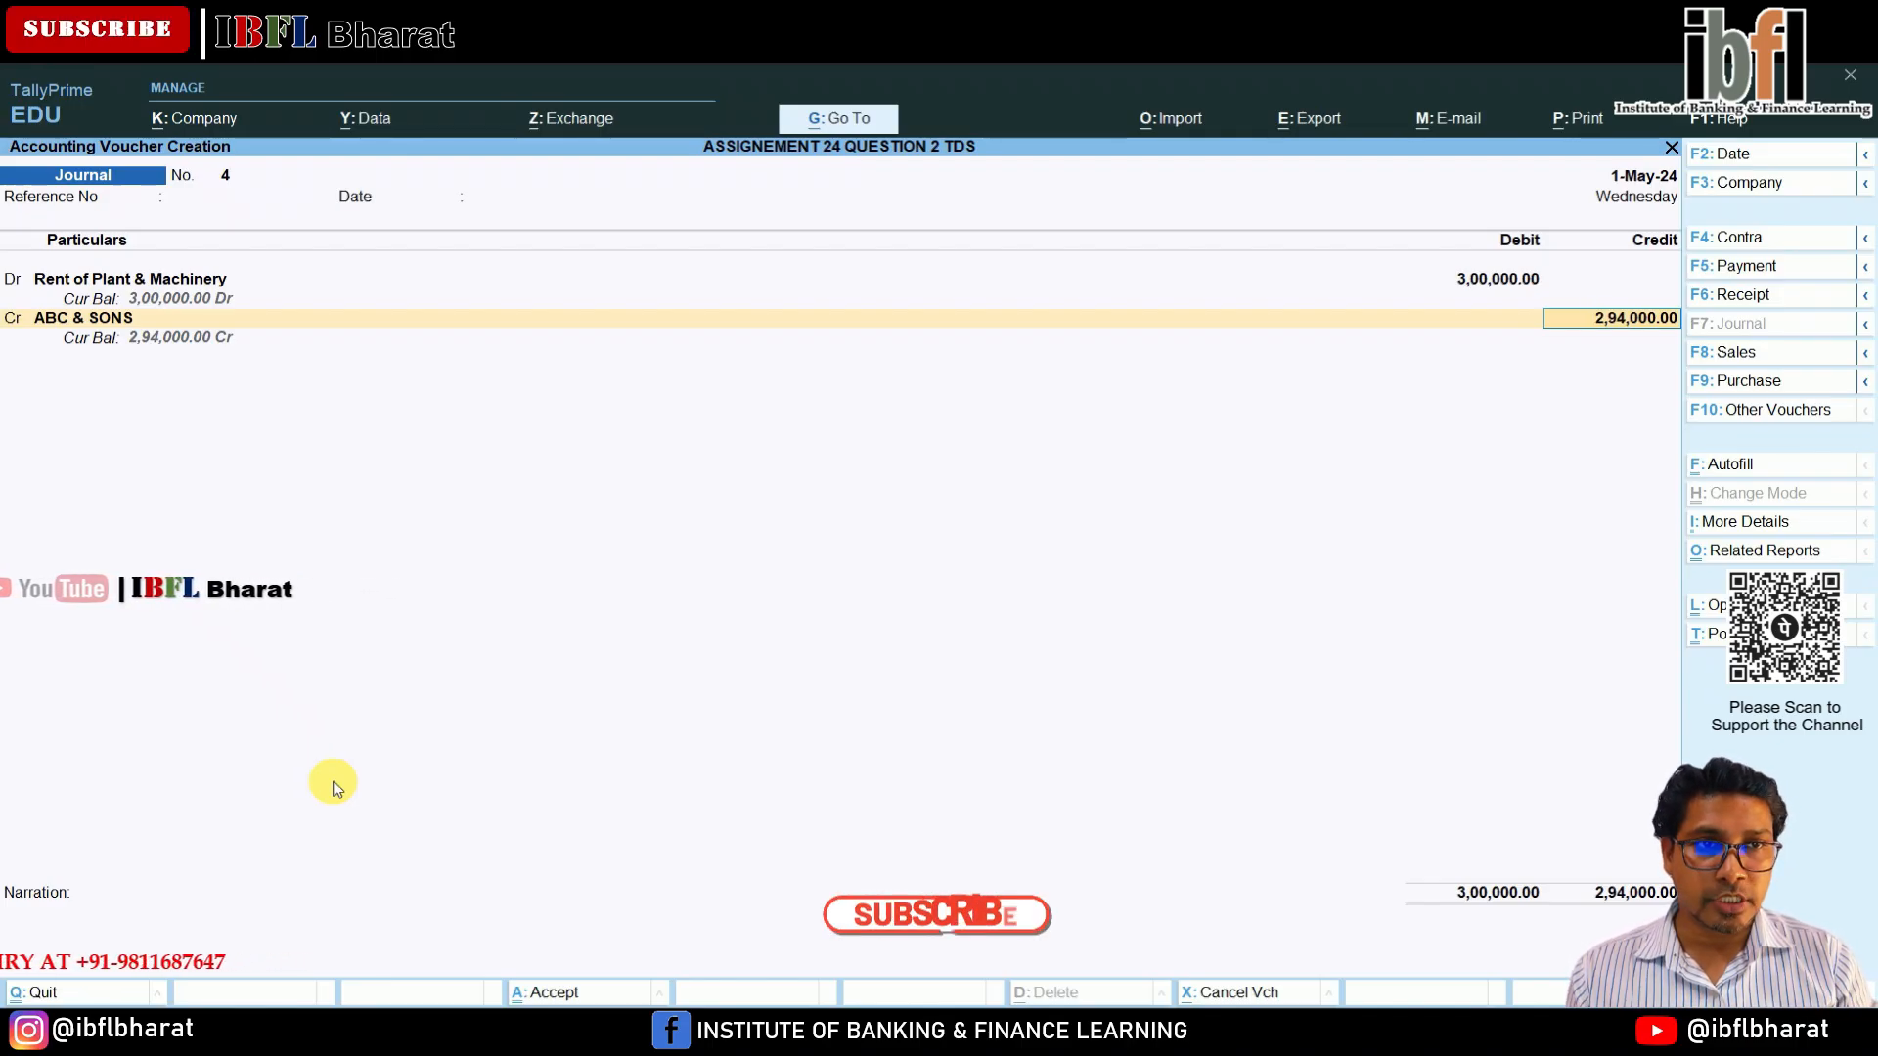
Credit ABC & SONS with 2,94,000, split bill-wise under new reference TDS/04 into 3,00,000 Cr and 6,000 Dr.
{"action": "key", "text": "Return"}
{"action": "key", "text": "Return"}
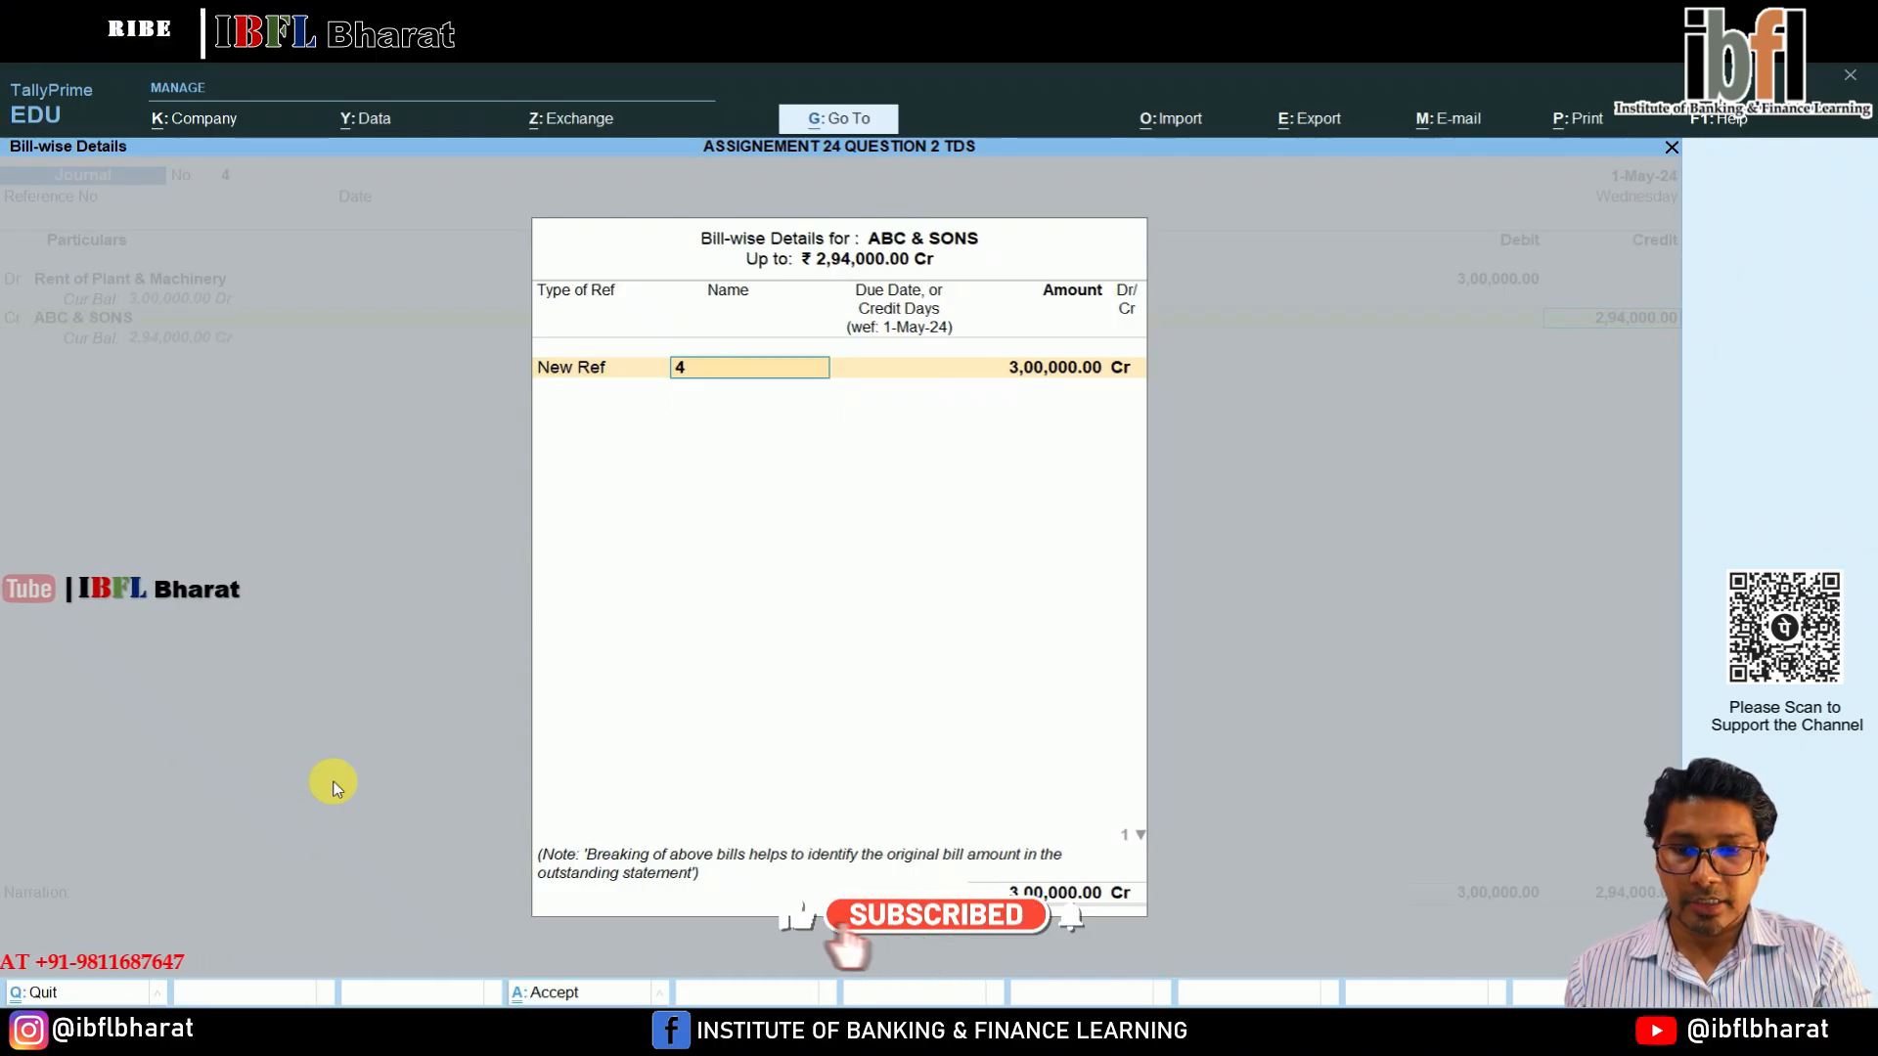
{"action": "type", "text": "TDS/04"}
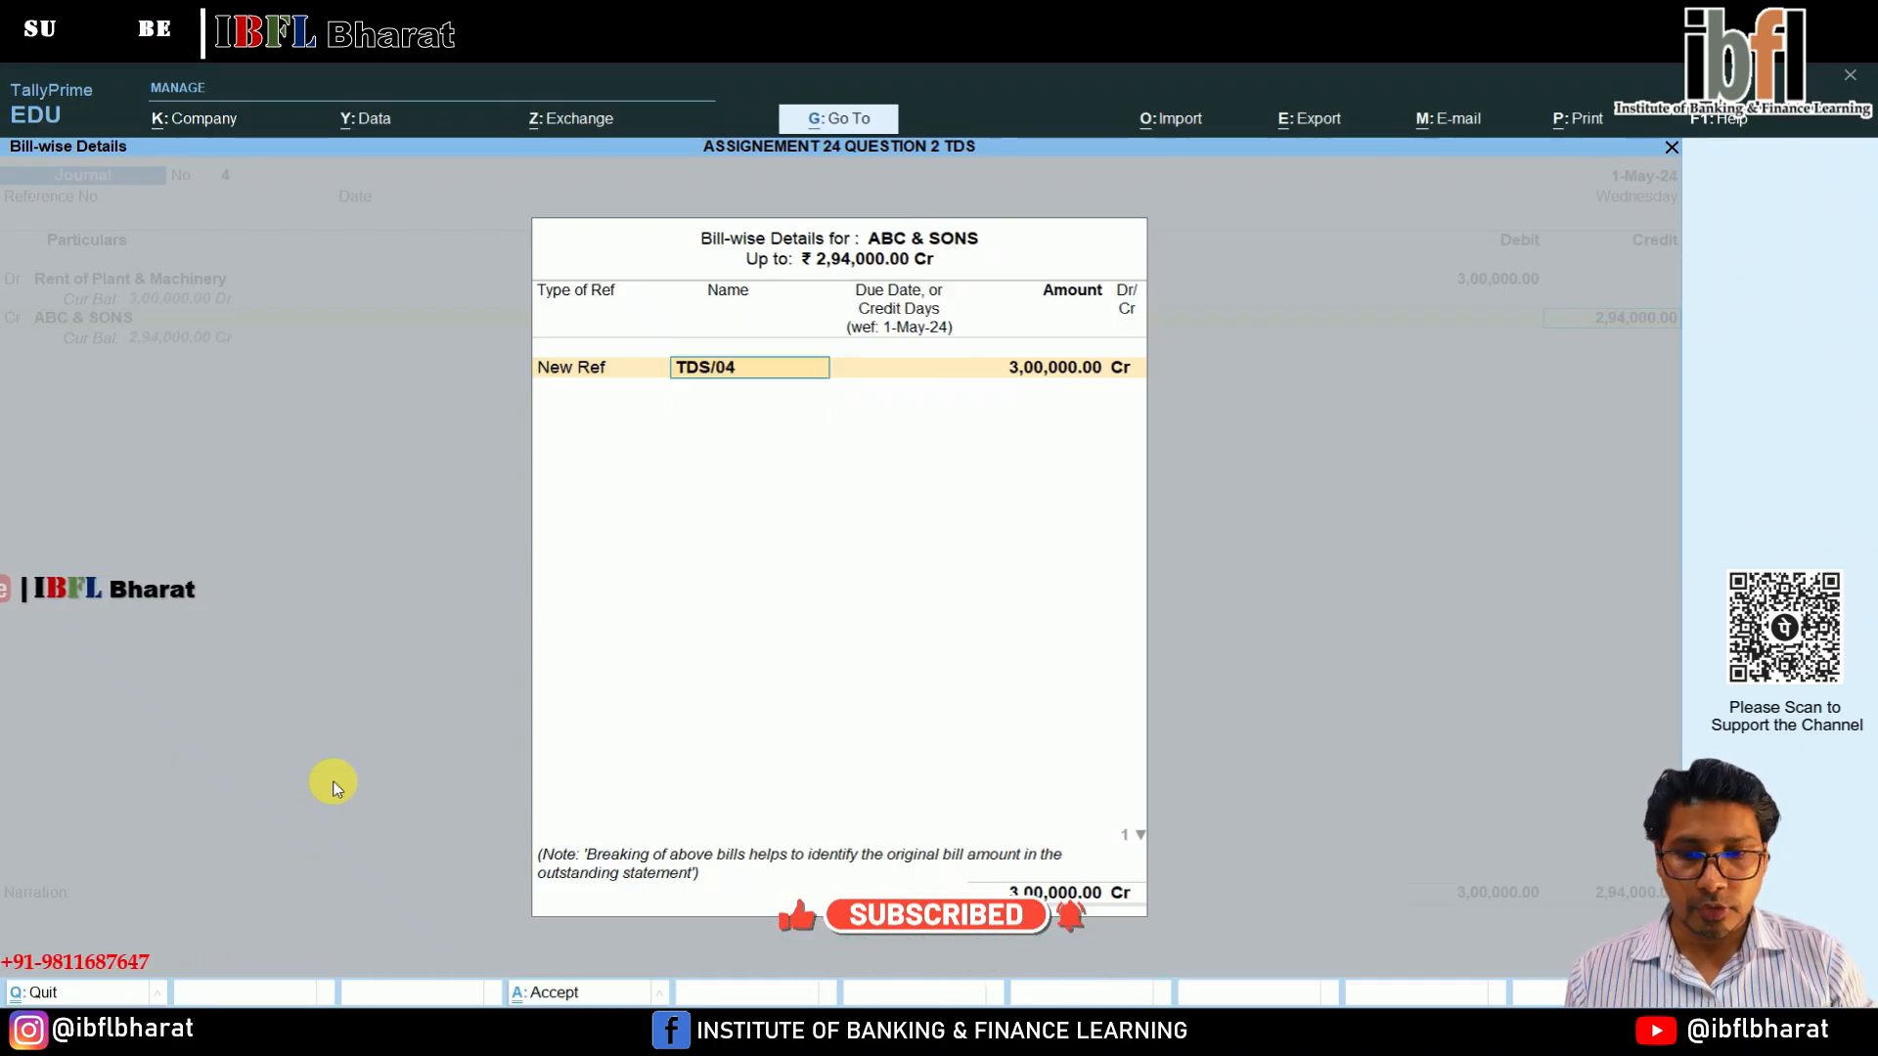
{"action": "key", "text": "Return"}
{"action": "key", "text": "Return"}
{"action": "key", "text": "Return"}
{"action": "key", "text": "Return"}
{"action": "key", "text": "Return"}
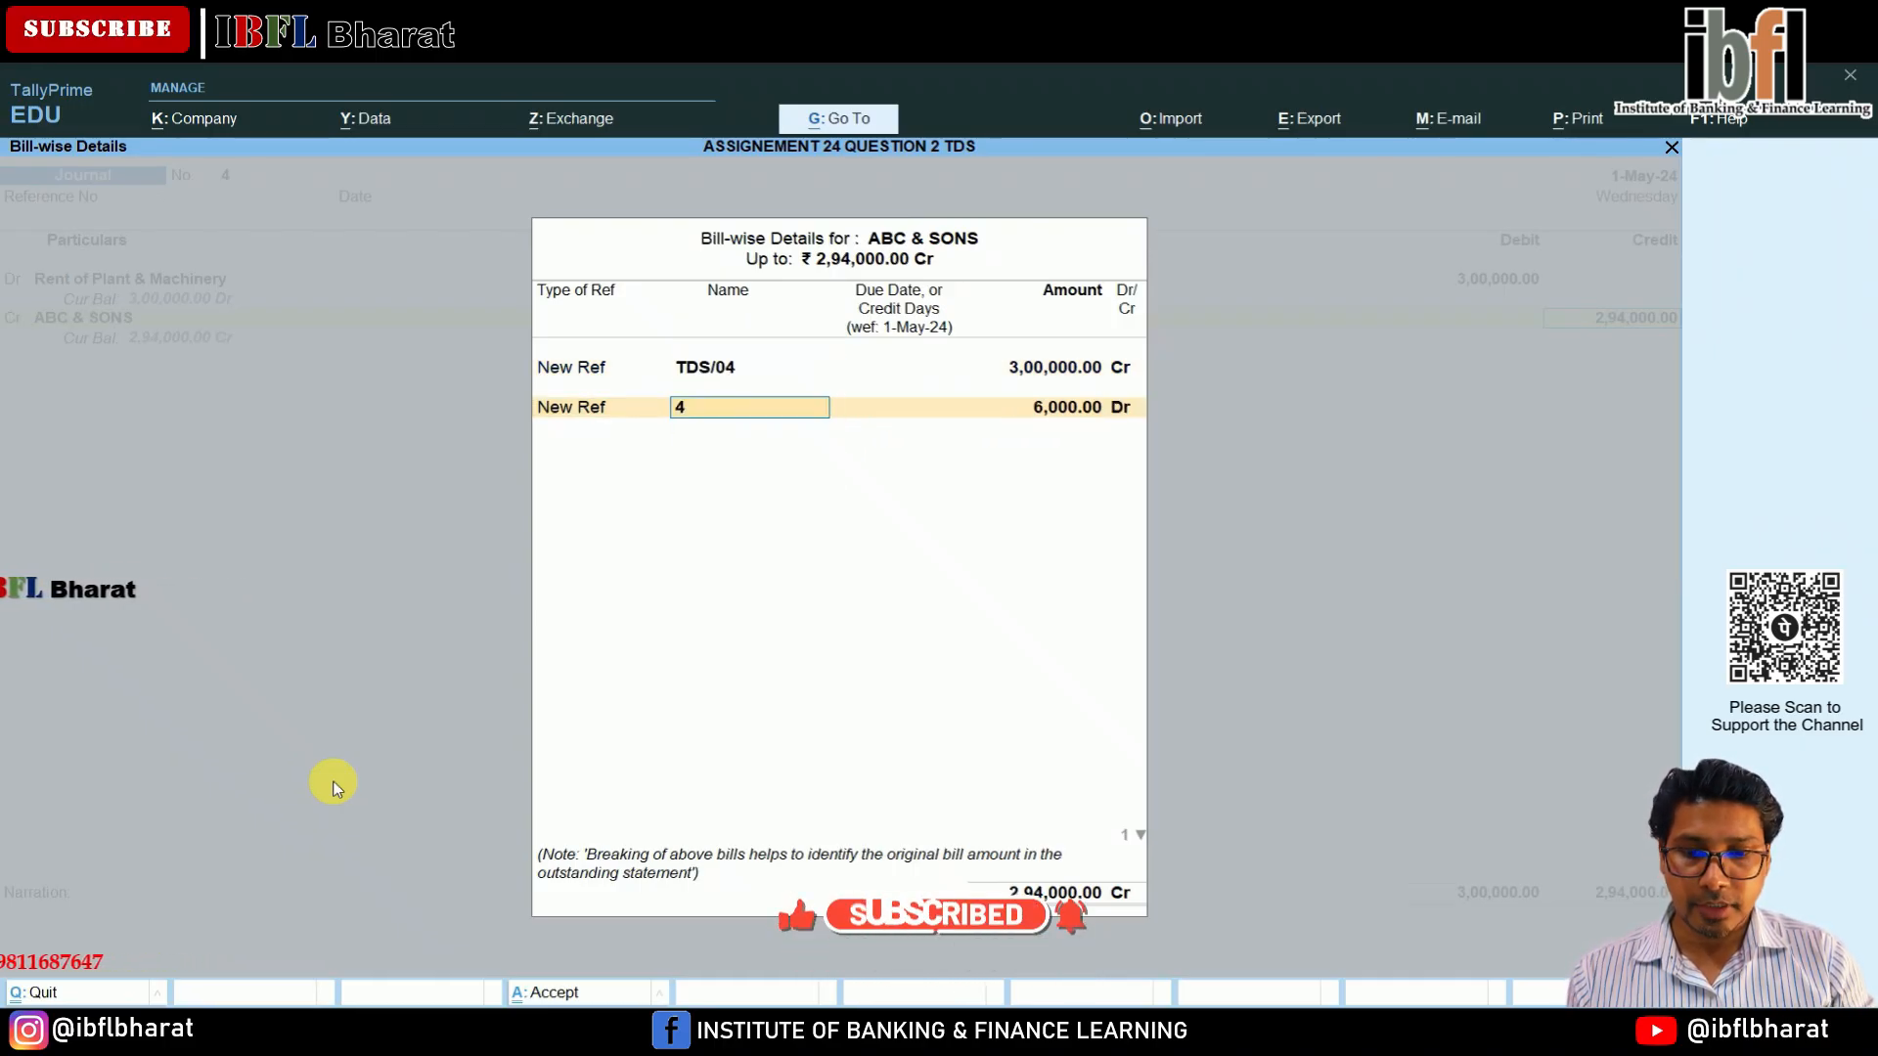
{"action": "type", "text": "TDS/04"}
{"action": "key", "text": "Return"}
{"action": "key", "text": "Return"}
{"action": "key", "text": "Return"}
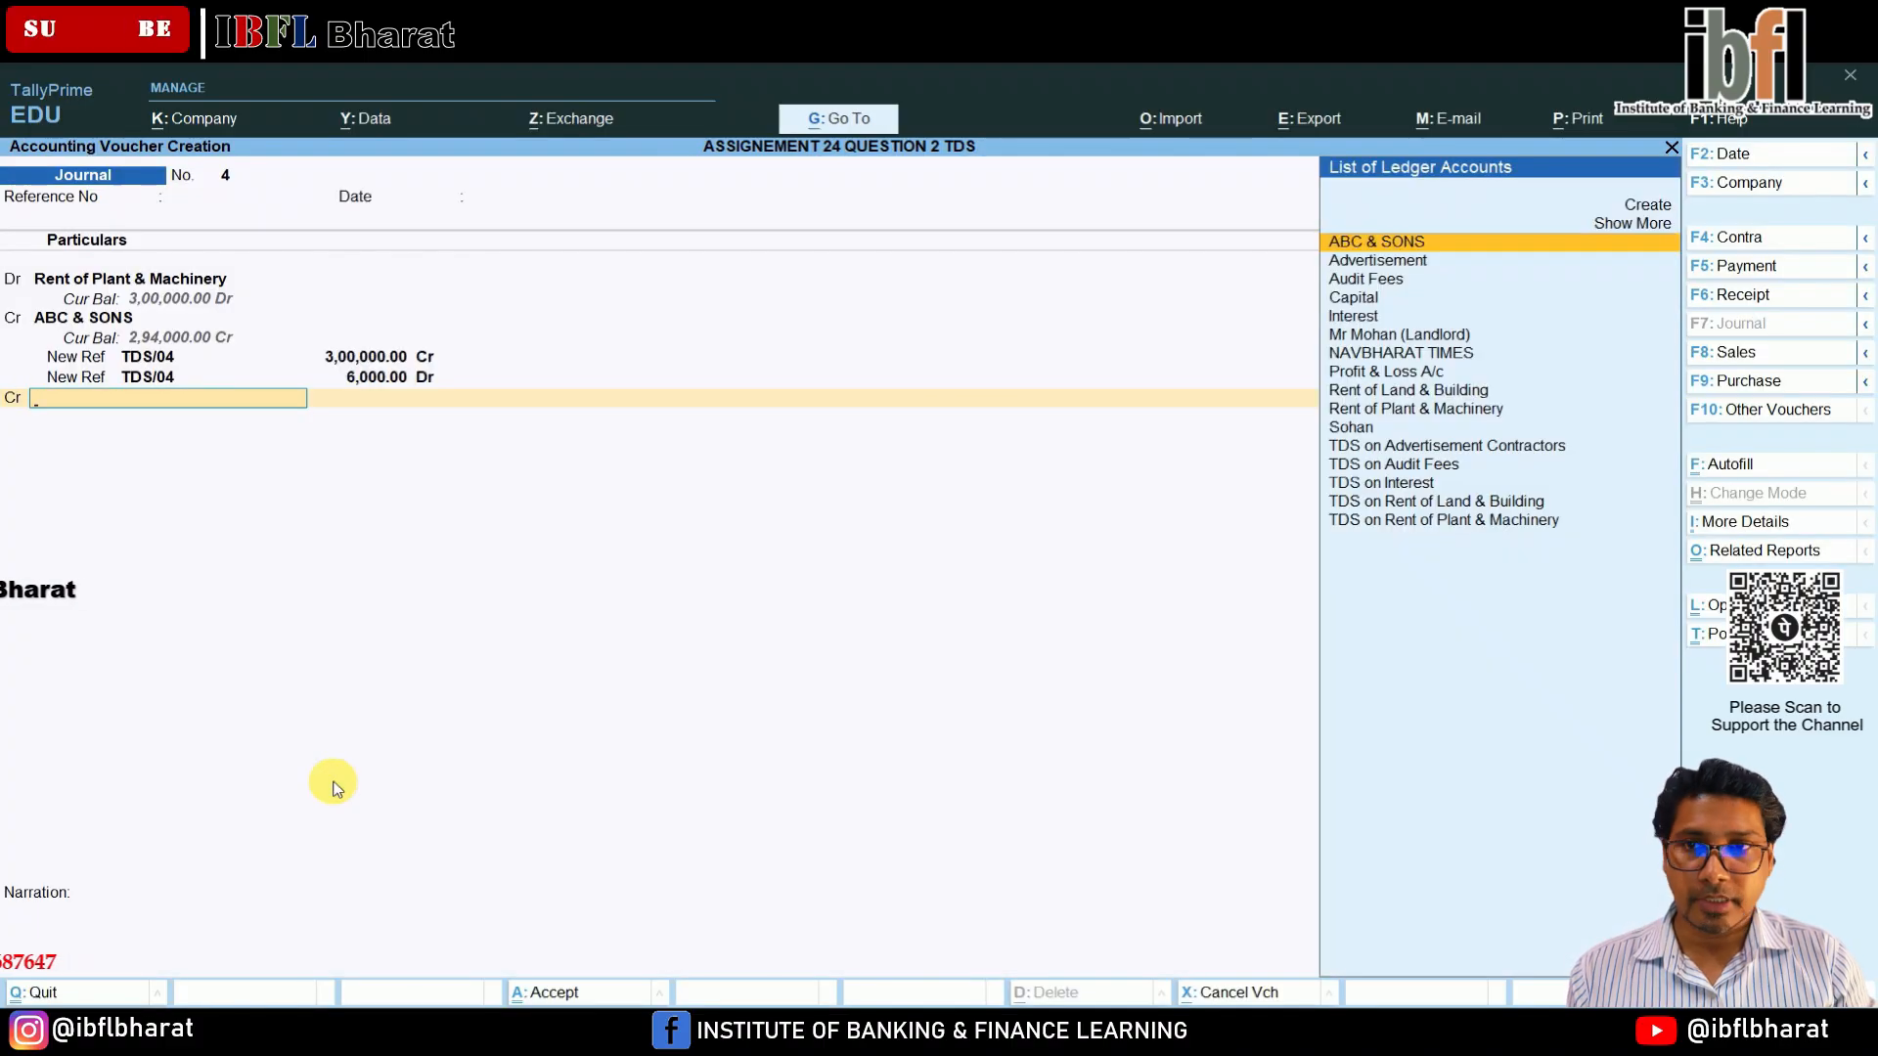
Credit TDS on Rent of Plant & Machinery with 6,000 and save the machinery rent journal.
{"action": "key", "text": "Down"}
{"action": "key", "text": "Down"}
{"action": "key", "text": "Down"}
{"action": "key", "text": "Down"}
{"action": "key", "text": "Down"}
{"action": "key", "text": "Down"}
{"action": "key", "text": "Down"}
{"action": "key", "text": "Down"}
{"action": "key", "text": "Down"}
{"action": "key", "text": "Down"}
{"action": "key", "text": "Down"}
{"action": "key", "text": "Down"}
{"action": "key", "text": "Down"}
{"action": "key", "text": "Down"}
{"action": "key", "text": "Down"}
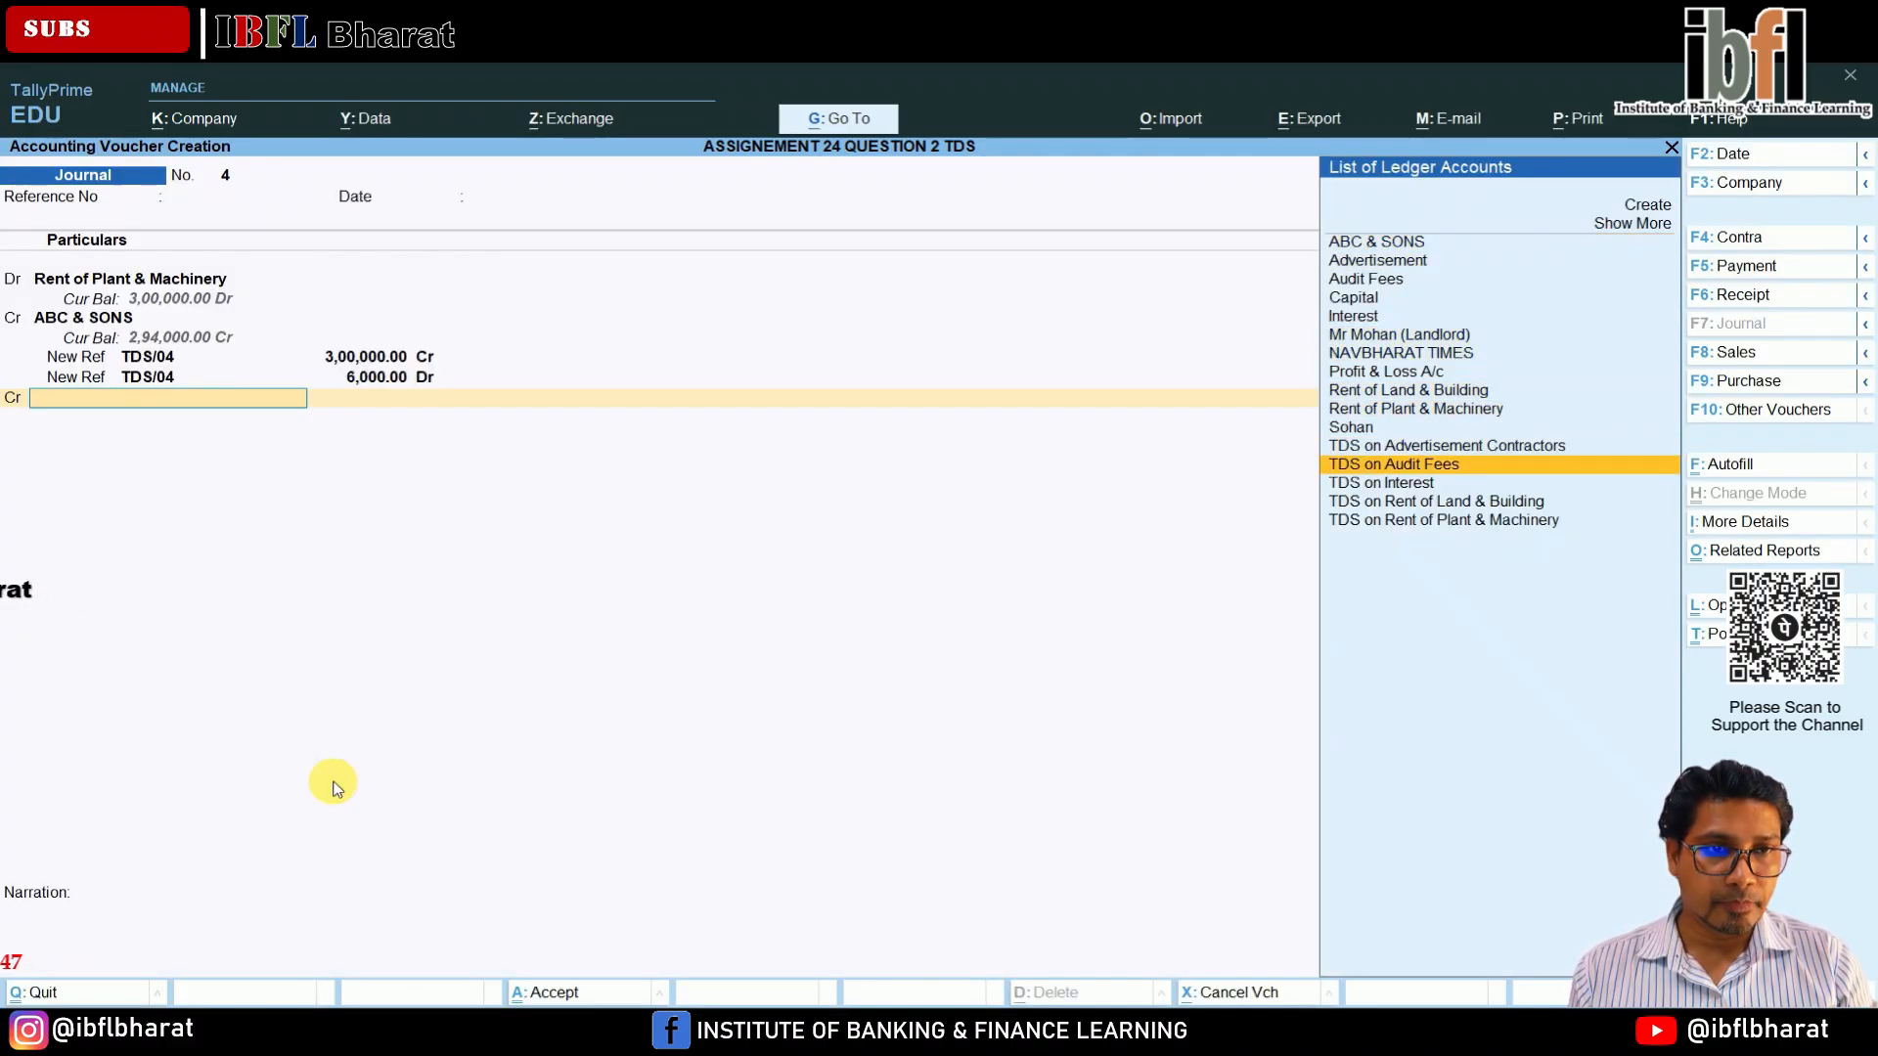
{"action": "key", "text": "Return"}
{"action": "key", "text": "Return"}
{"action": "key", "text": "Return"}
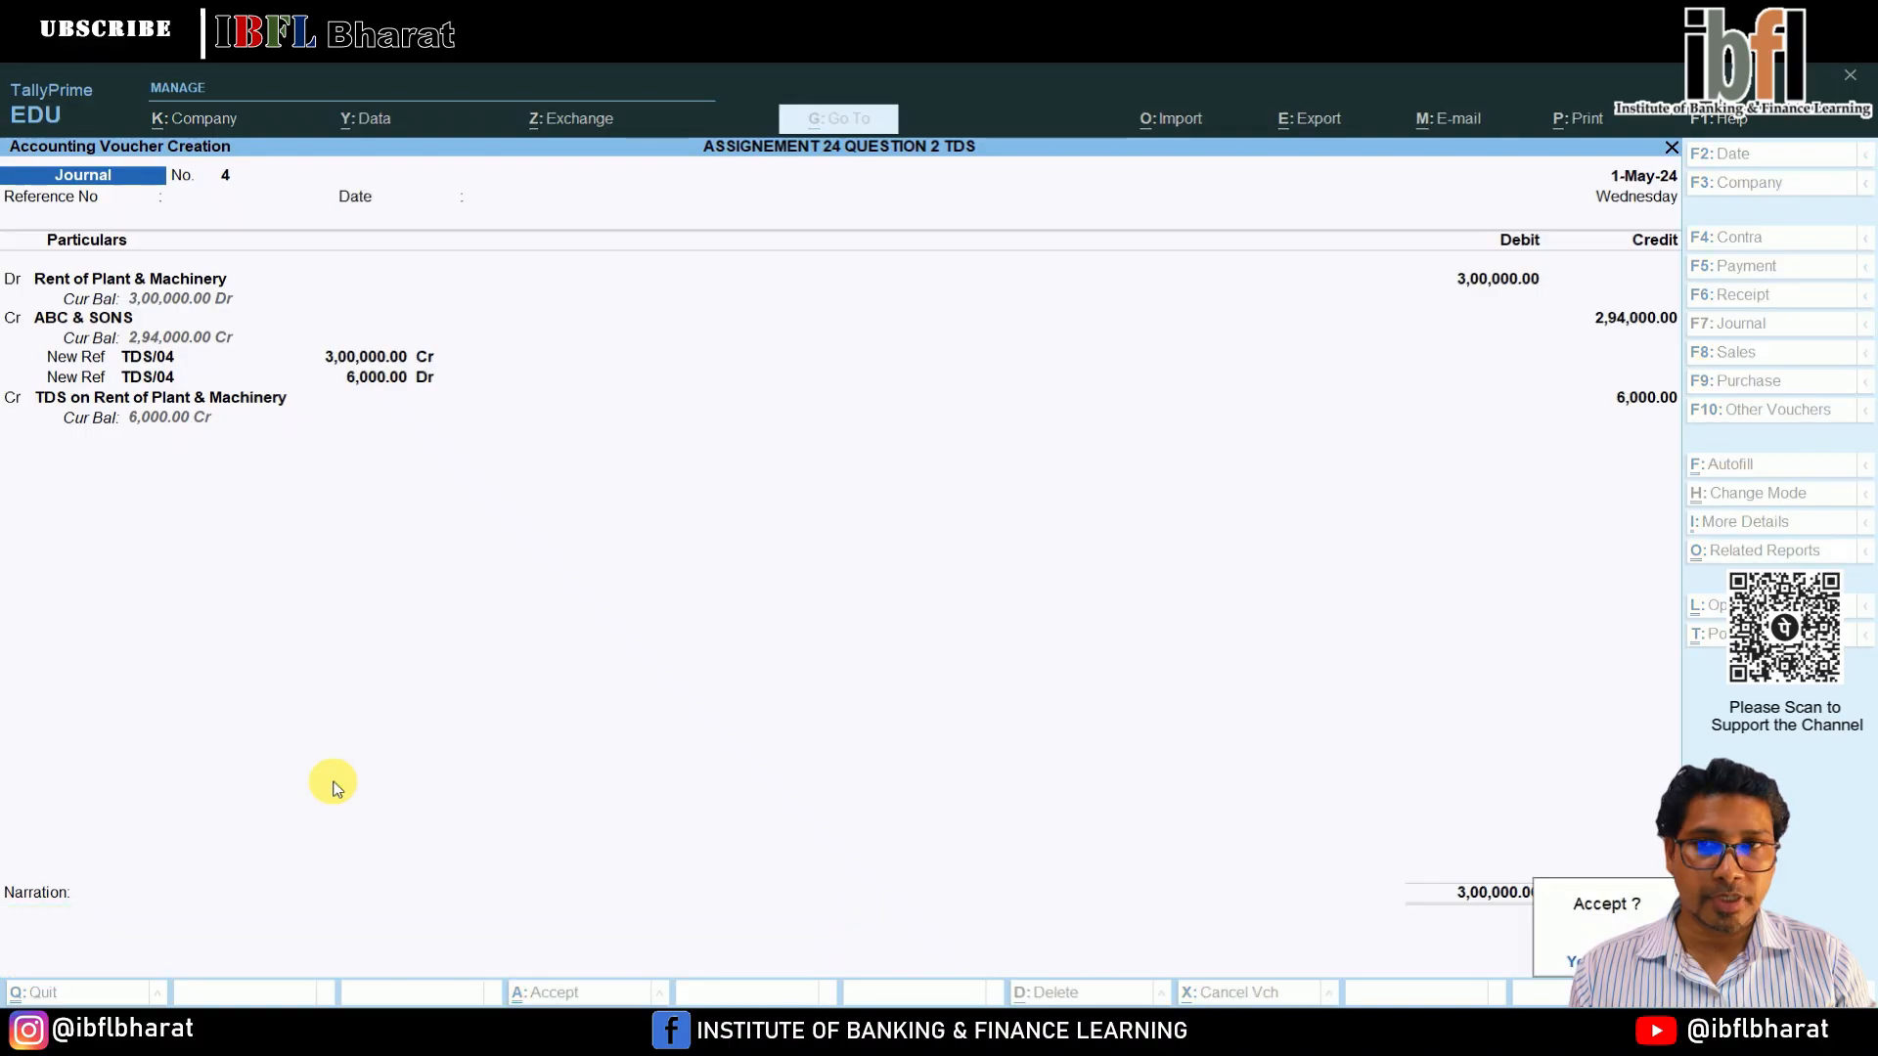
{"action": "key", "text": "Return"}
In a new Payment voucher, debit ABC & SONS with 2,94,000 against bill reference TDS/04.
{"action": "key", "text": "F5"}
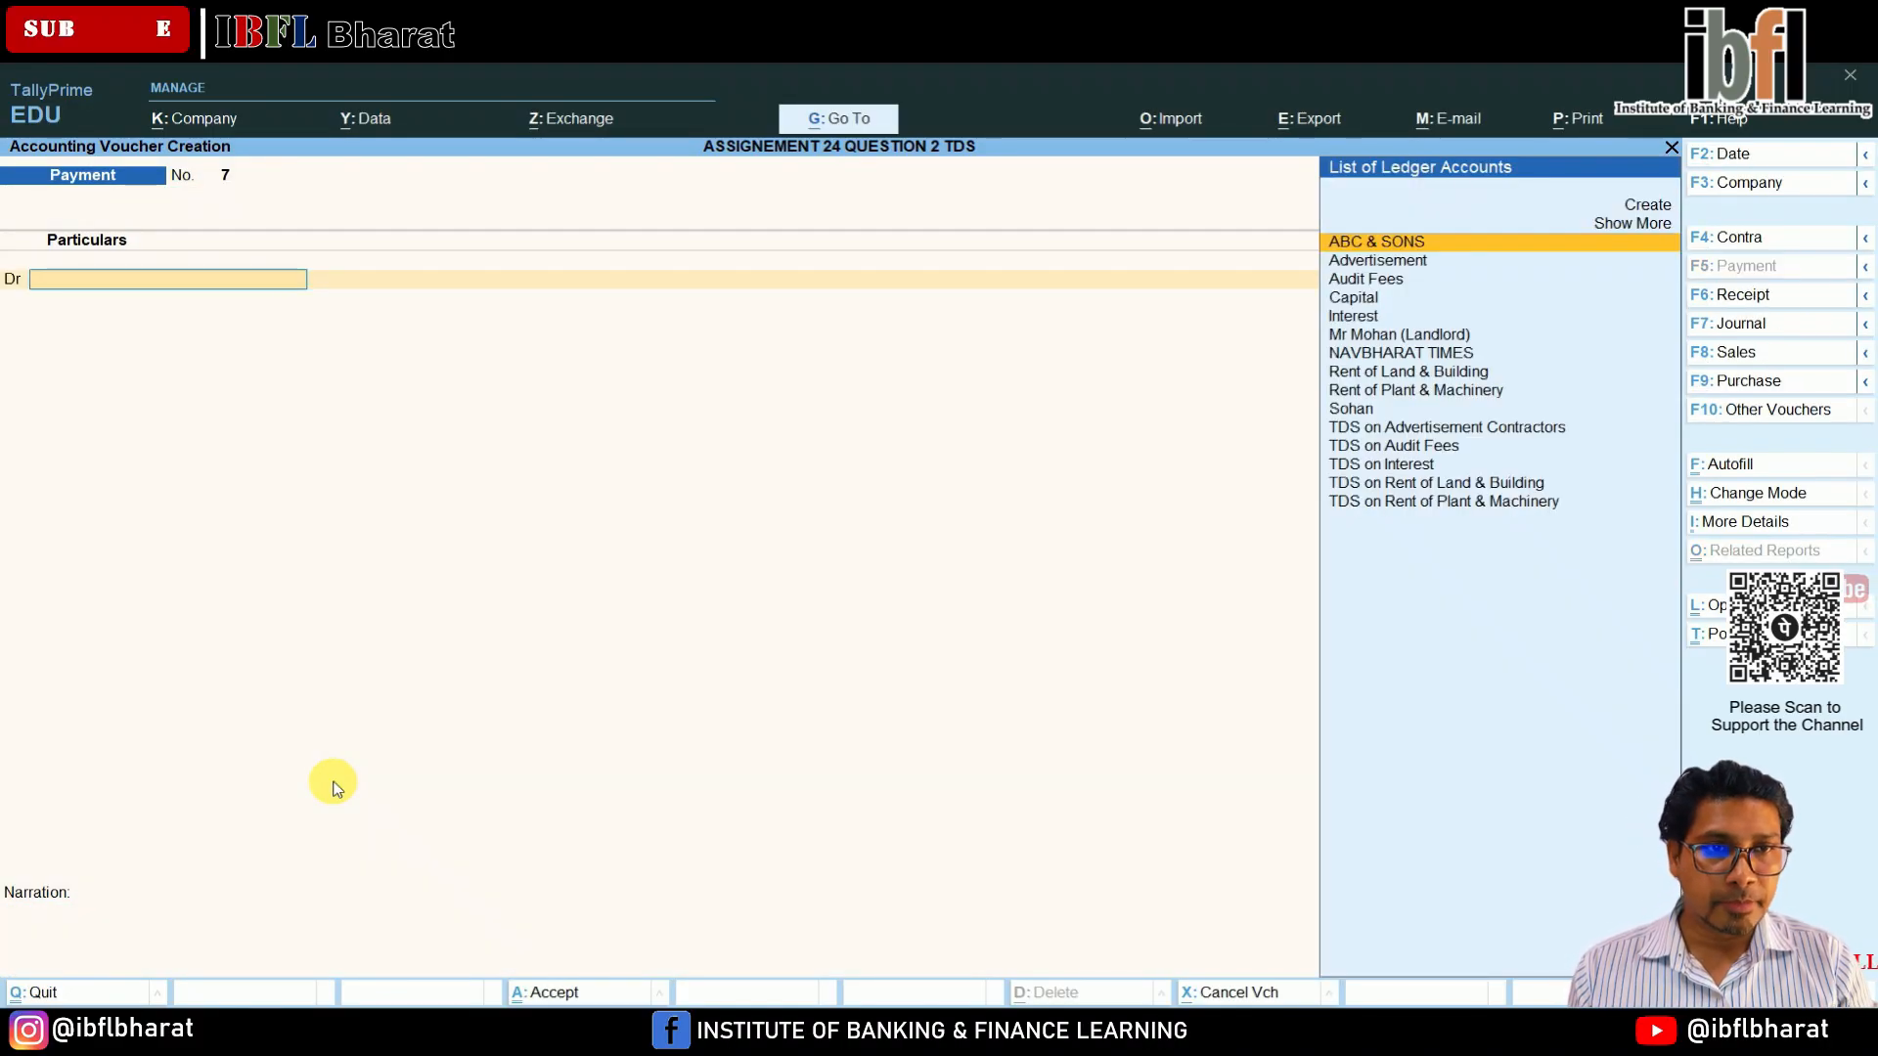
{"action": "key", "text": "Down"}
{"action": "key", "text": "Down"}
{"action": "key", "text": "Down"}
{"action": "key", "text": "Down"}
{"action": "key", "text": "Down"}
{"action": "key", "text": "Down"}
{"action": "key", "text": "Down"}
{"action": "key", "text": "Down"}
{"action": "key", "text": "Down"}
{"action": "key", "text": "Down"}
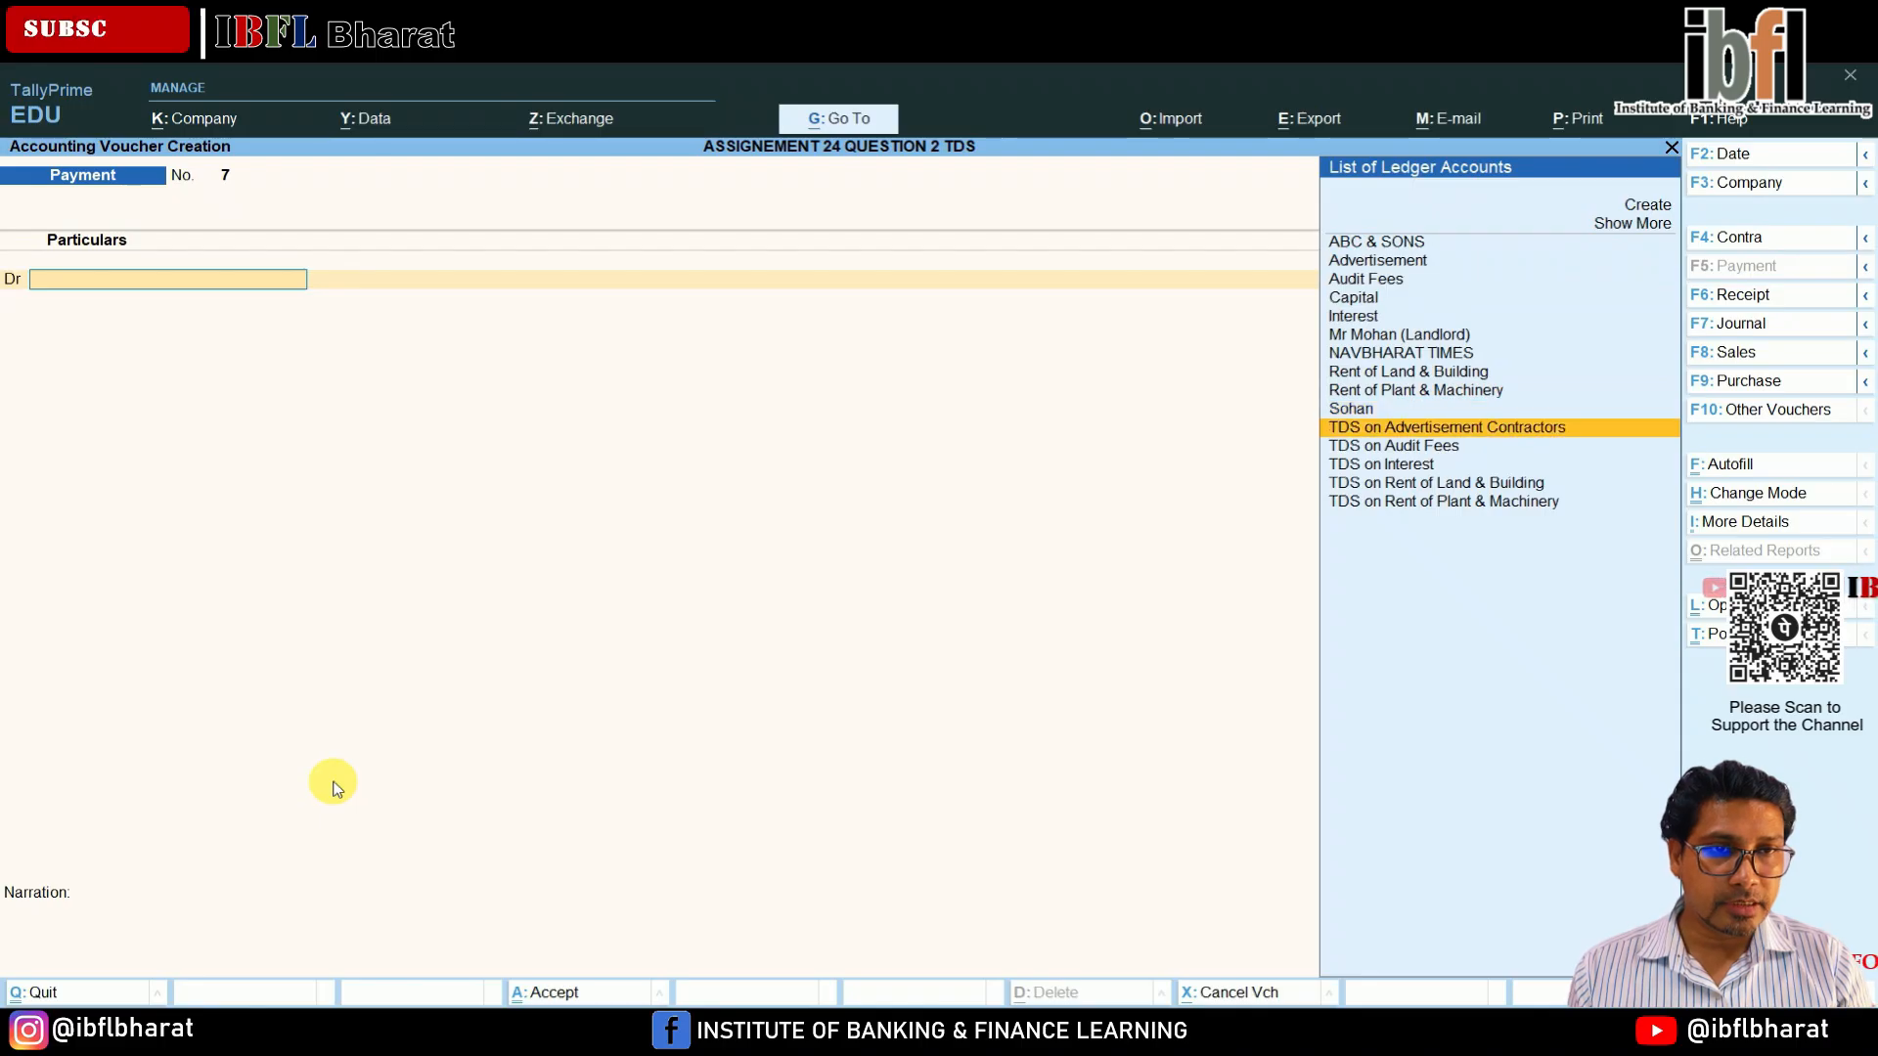
{"action": "key", "text": "Up"}
{"action": "key", "text": "Up"}
{"action": "key", "text": "Up"}
{"action": "key", "text": "Up"}
{"action": "key", "text": "Up"}
{"action": "key", "text": "Up"}
{"action": "key", "text": "Up"}
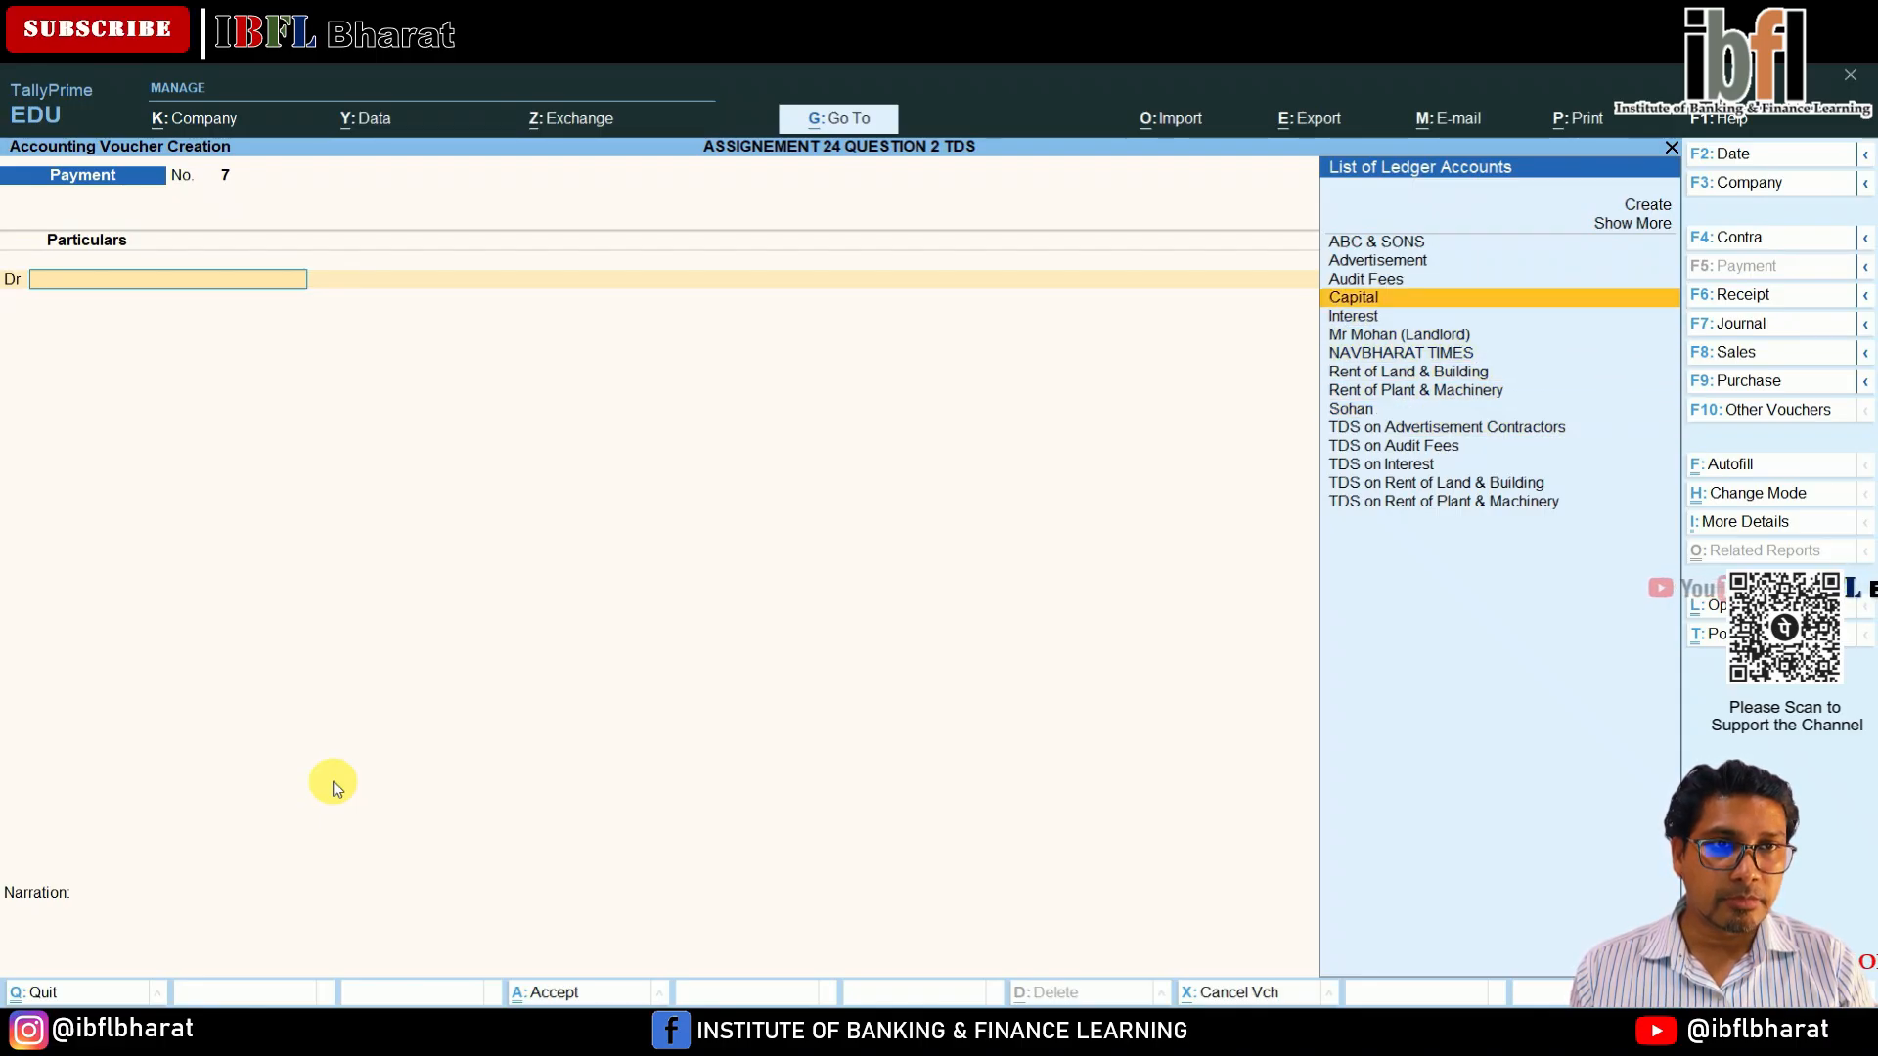
{"action": "key", "text": "Up"}
{"action": "key", "text": "Up"}
{"action": "key", "text": "Up"}
{"action": "key", "text": "Return"}
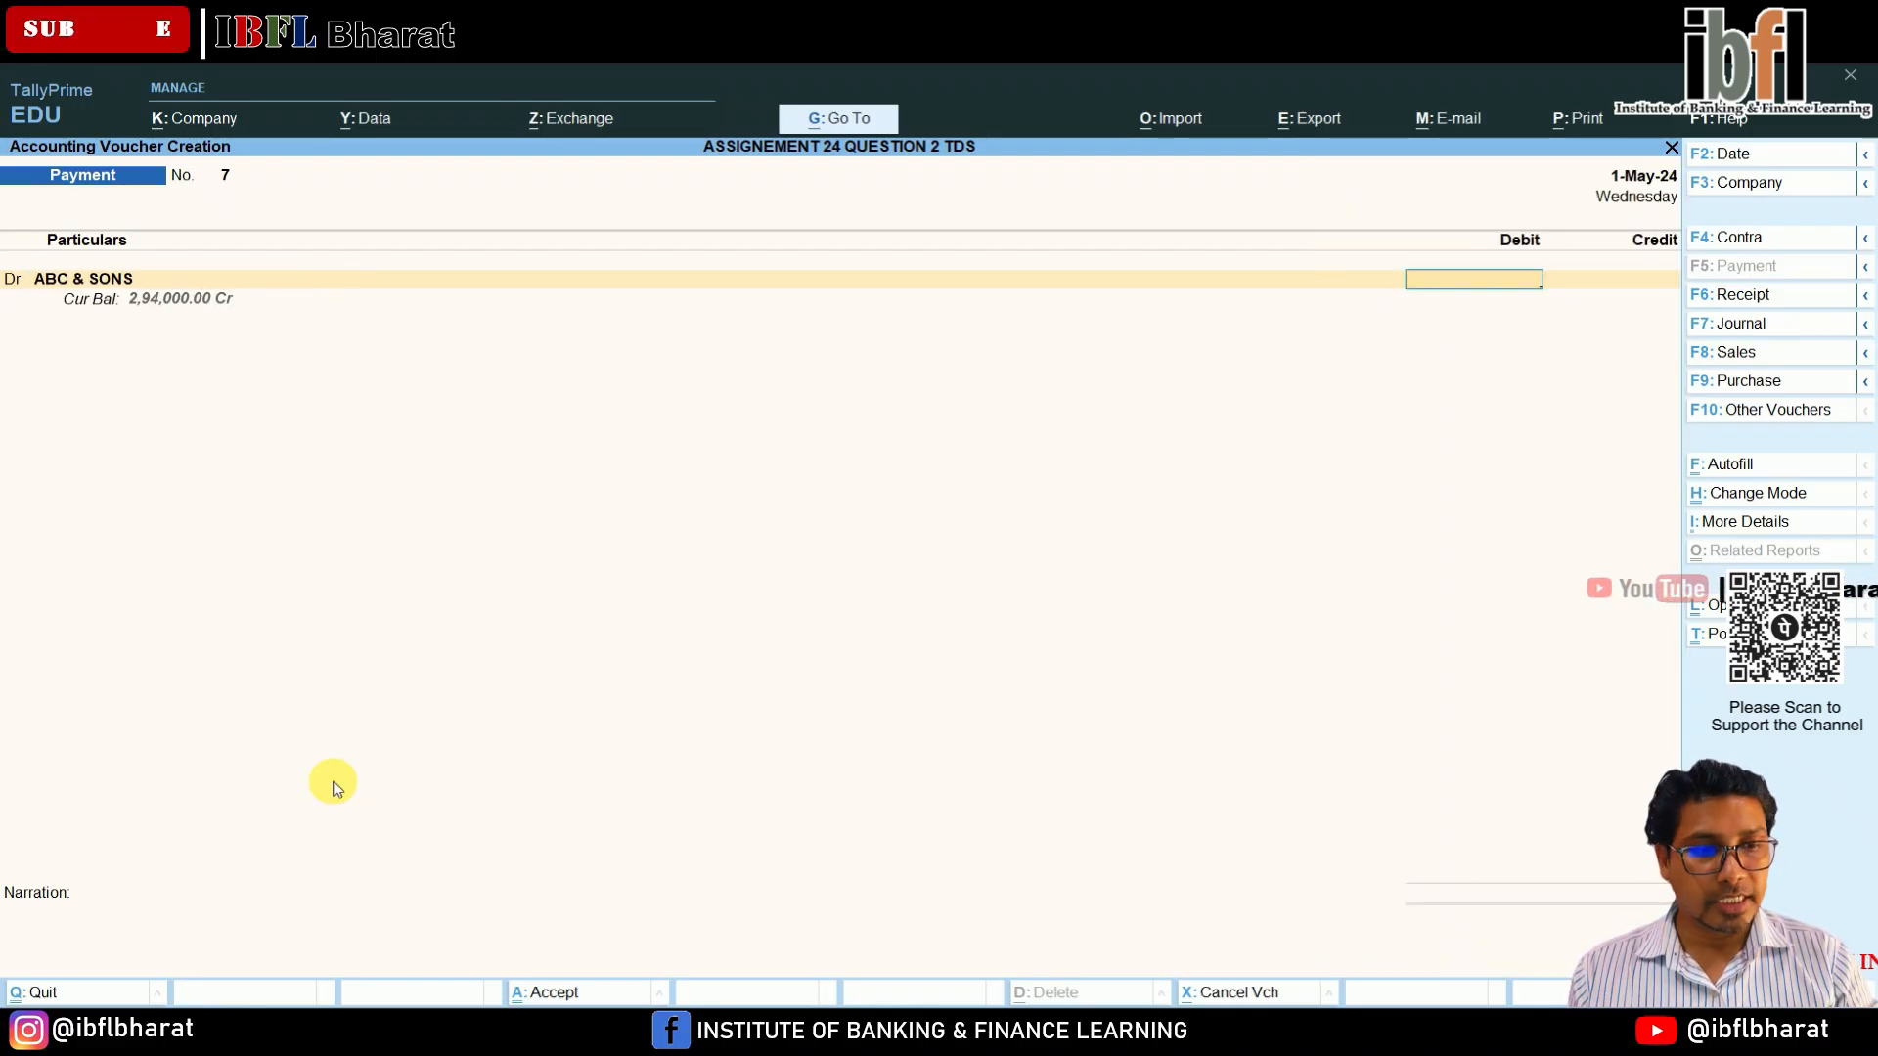
{"action": "type", "text": "2,94,000"}
{"action": "key", "text": "Return"}
{"action": "key", "text": "Return"}
{"action": "key", "text": "Return"}
{"action": "key", "text": "Return"}
{"action": "key", "text": "Return"}
{"action": "key", "text": "Return"}
Credit Bank with 2,94,000 and save the ABC & SONS payment.
{"action": "key", "text": "Down"}
{"action": "key", "text": "Down"}
{"action": "key", "text": "Down"}
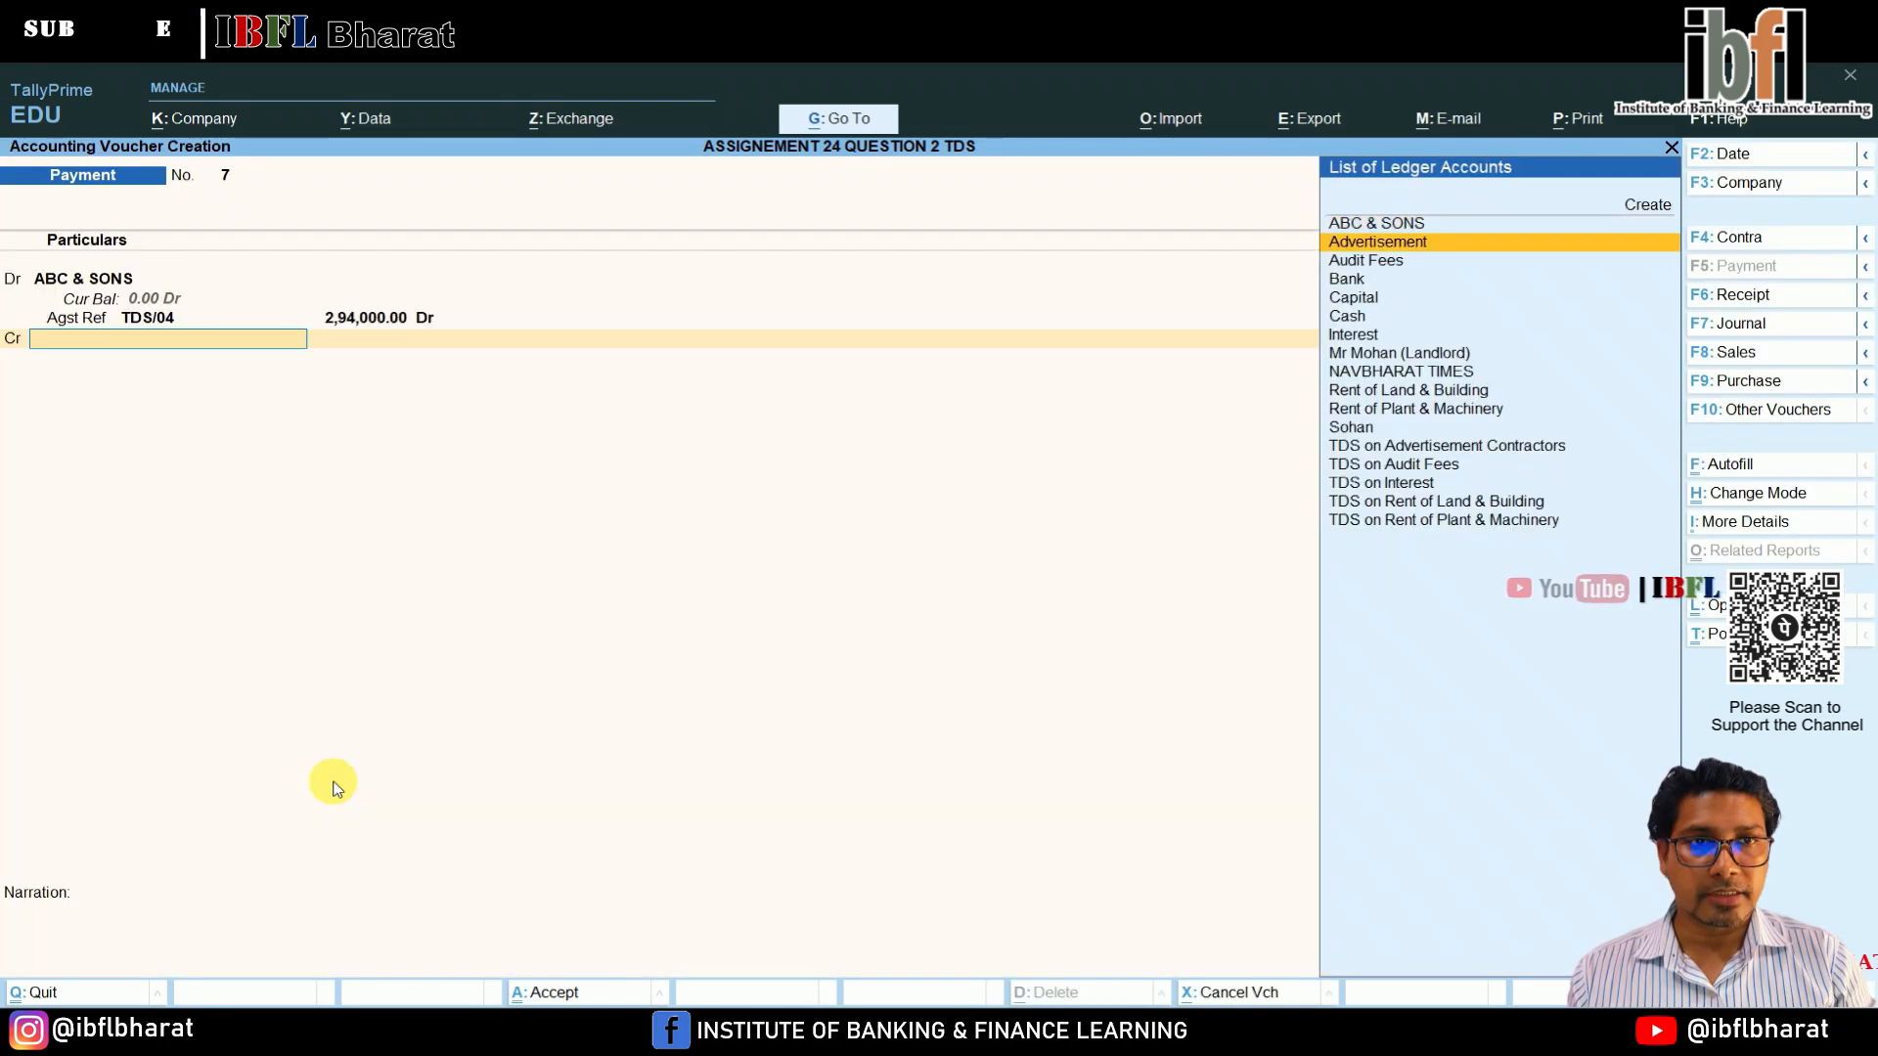
{"action": "key", "text": "Return"}
{"action": "key", "text": "Return"}
{"action": "key", "text": "Return"}
{"action": "key", "text": "Return"}
{"action": "key", "text": "Return"}
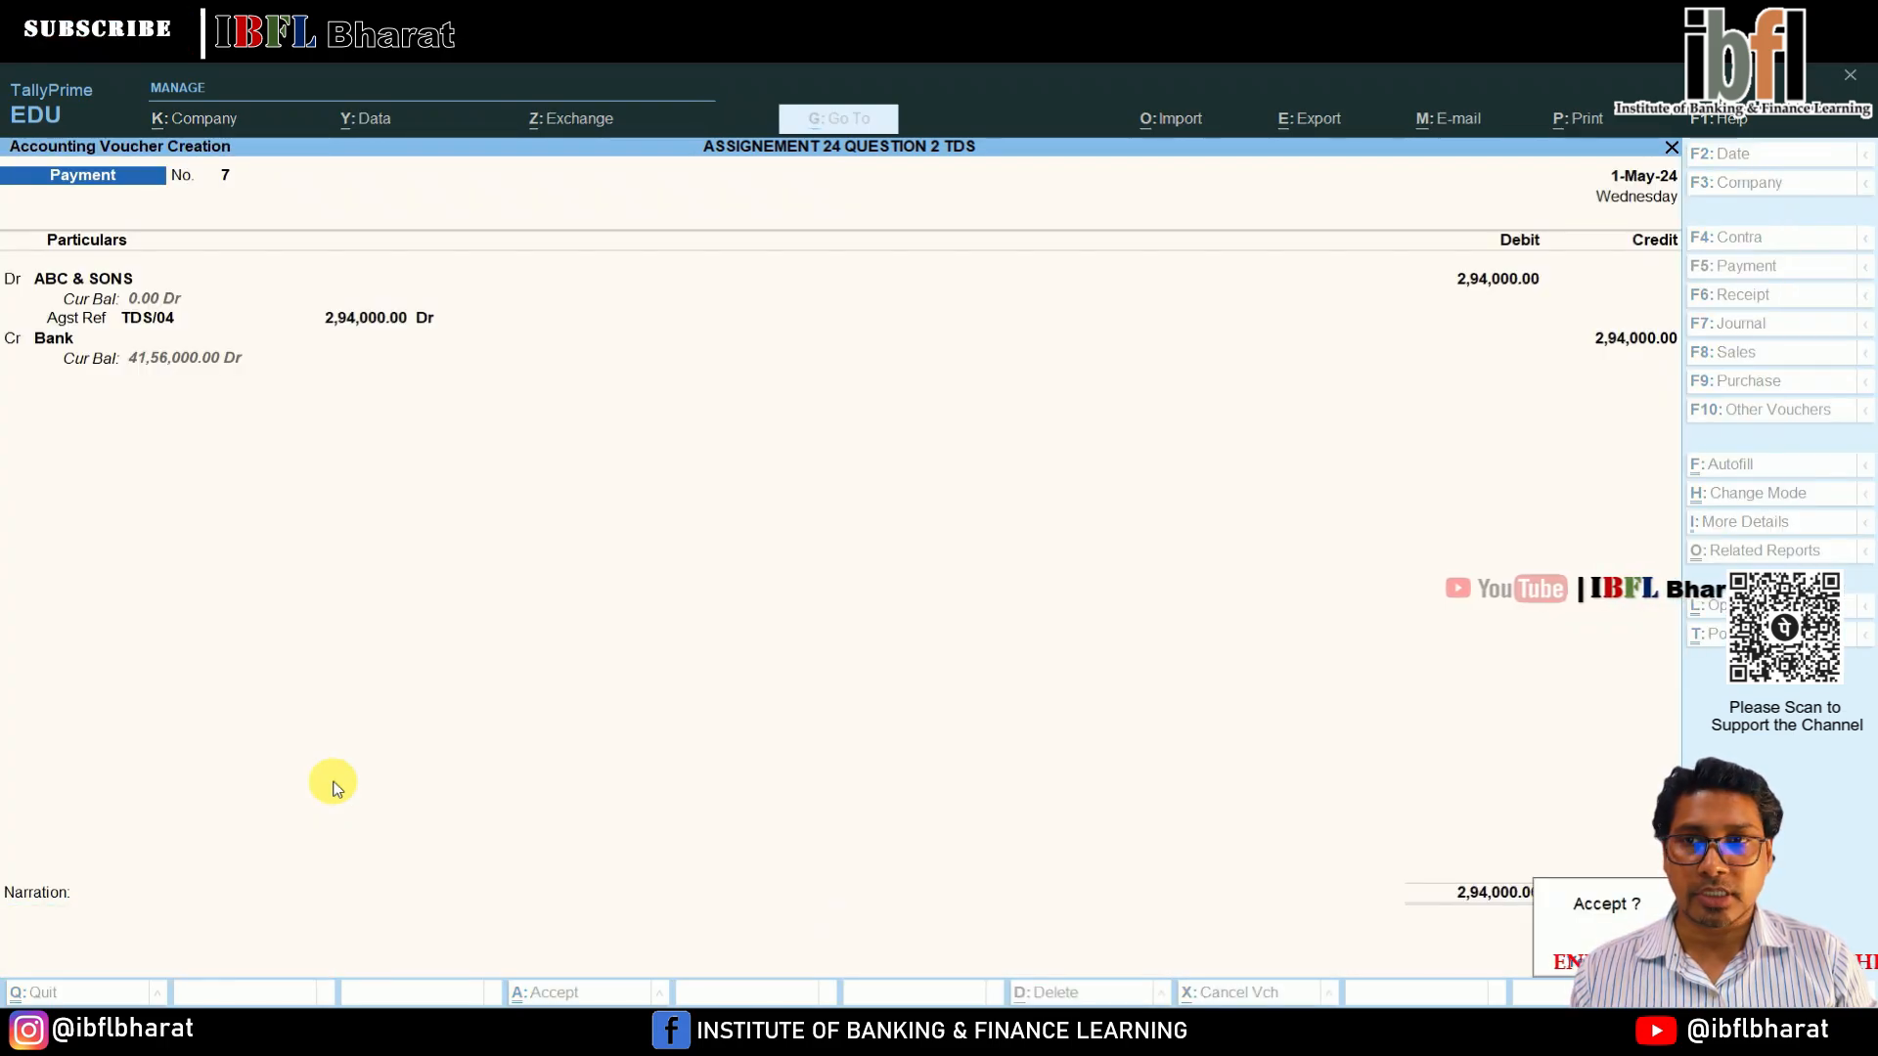
{"action": "key", "text": "Return"}
In the next Payment voucher, debit TDS on Rent of Plant & Machinery with 6,000 against the pending deduction Jrnl / 4 / 11.
{"action": "key", "text": "Down"}
{"action": "key", "text": "Down"}
{"action": "key", "text": "Down"}
{"action": "key", "text": "Down"}
{"action": "key", "text": "Down"}
{"action": "key", "text": "Down"}
{"action": "key", "text": "Down"}
{"action": "key", "text": "Down"}
{"action": "key", "text": "Down"}
{"action": "key", "text": "Down"}
{"action": "key", "text": "Down"}
{"action": "key", "text": "Down"}
{"action": "key", "text": "Down"}
{"action": "key", "text": "Down"}
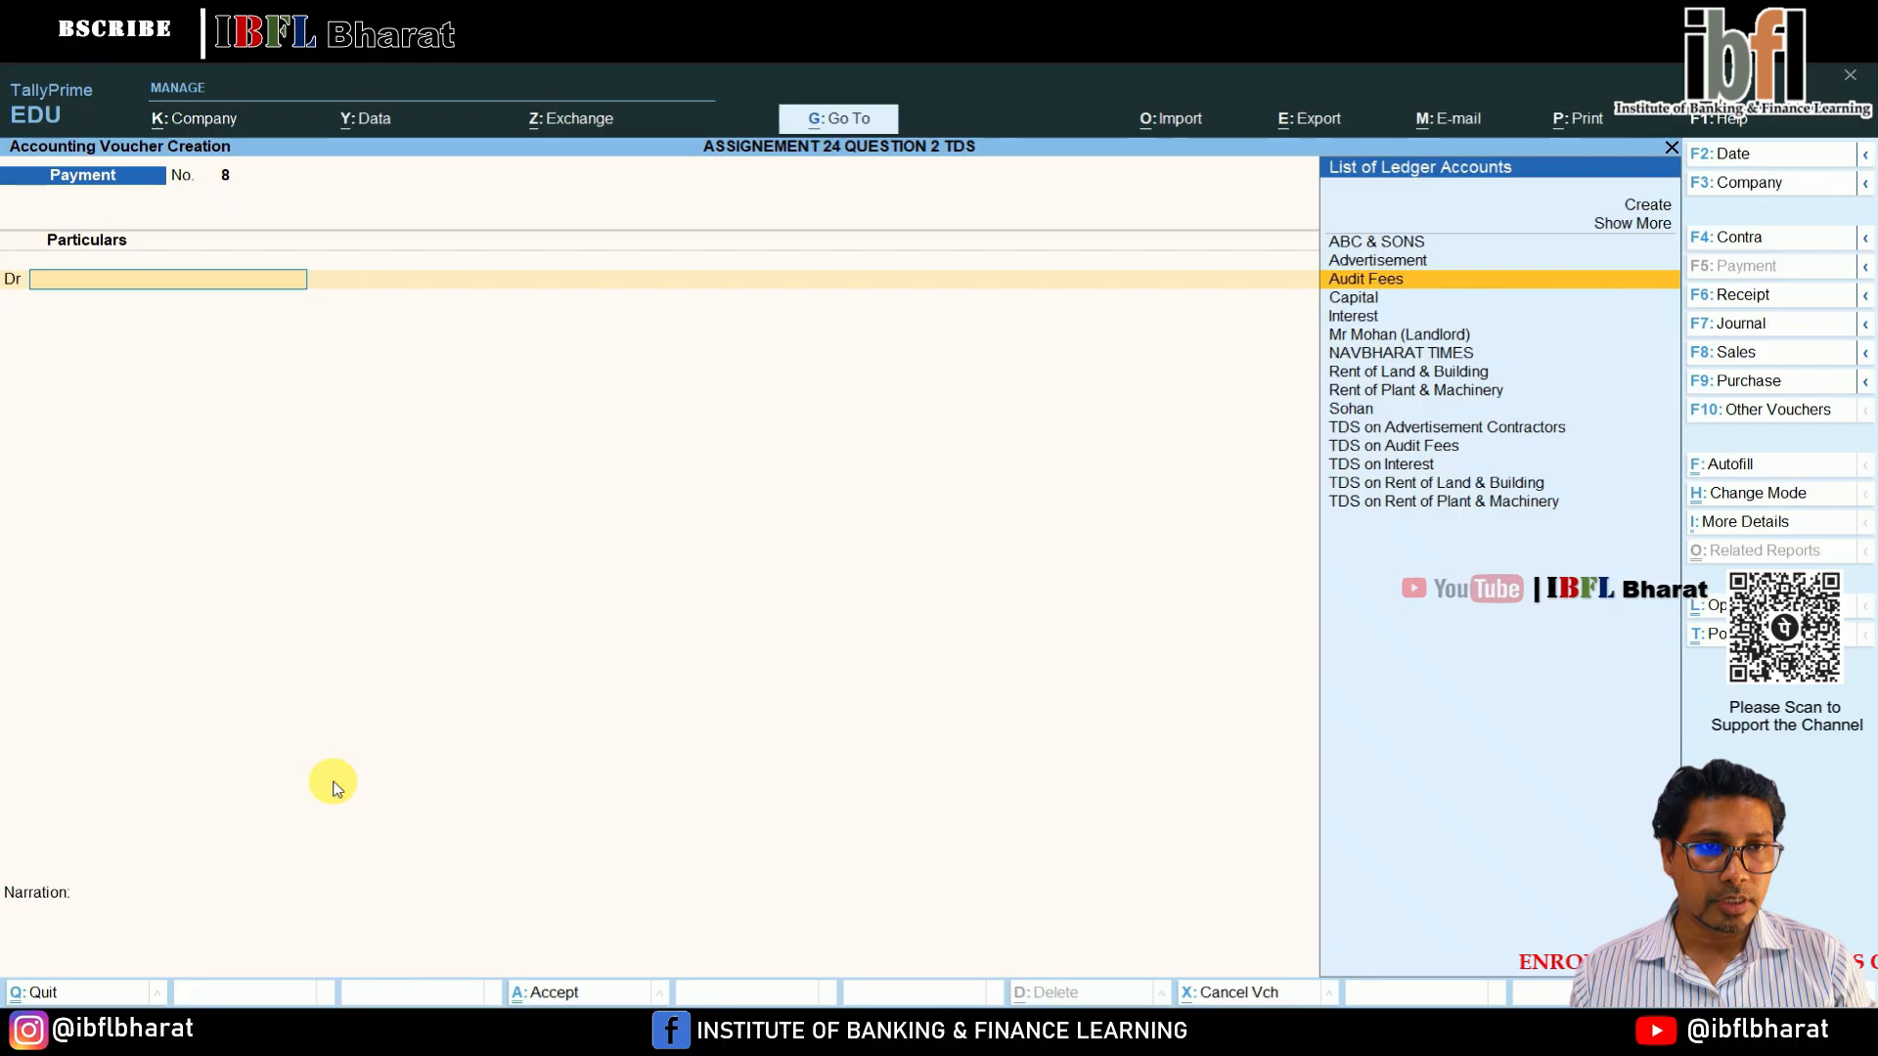
{"action": "key", "text": "Return"}
{"action": "key", "text": "Return"}
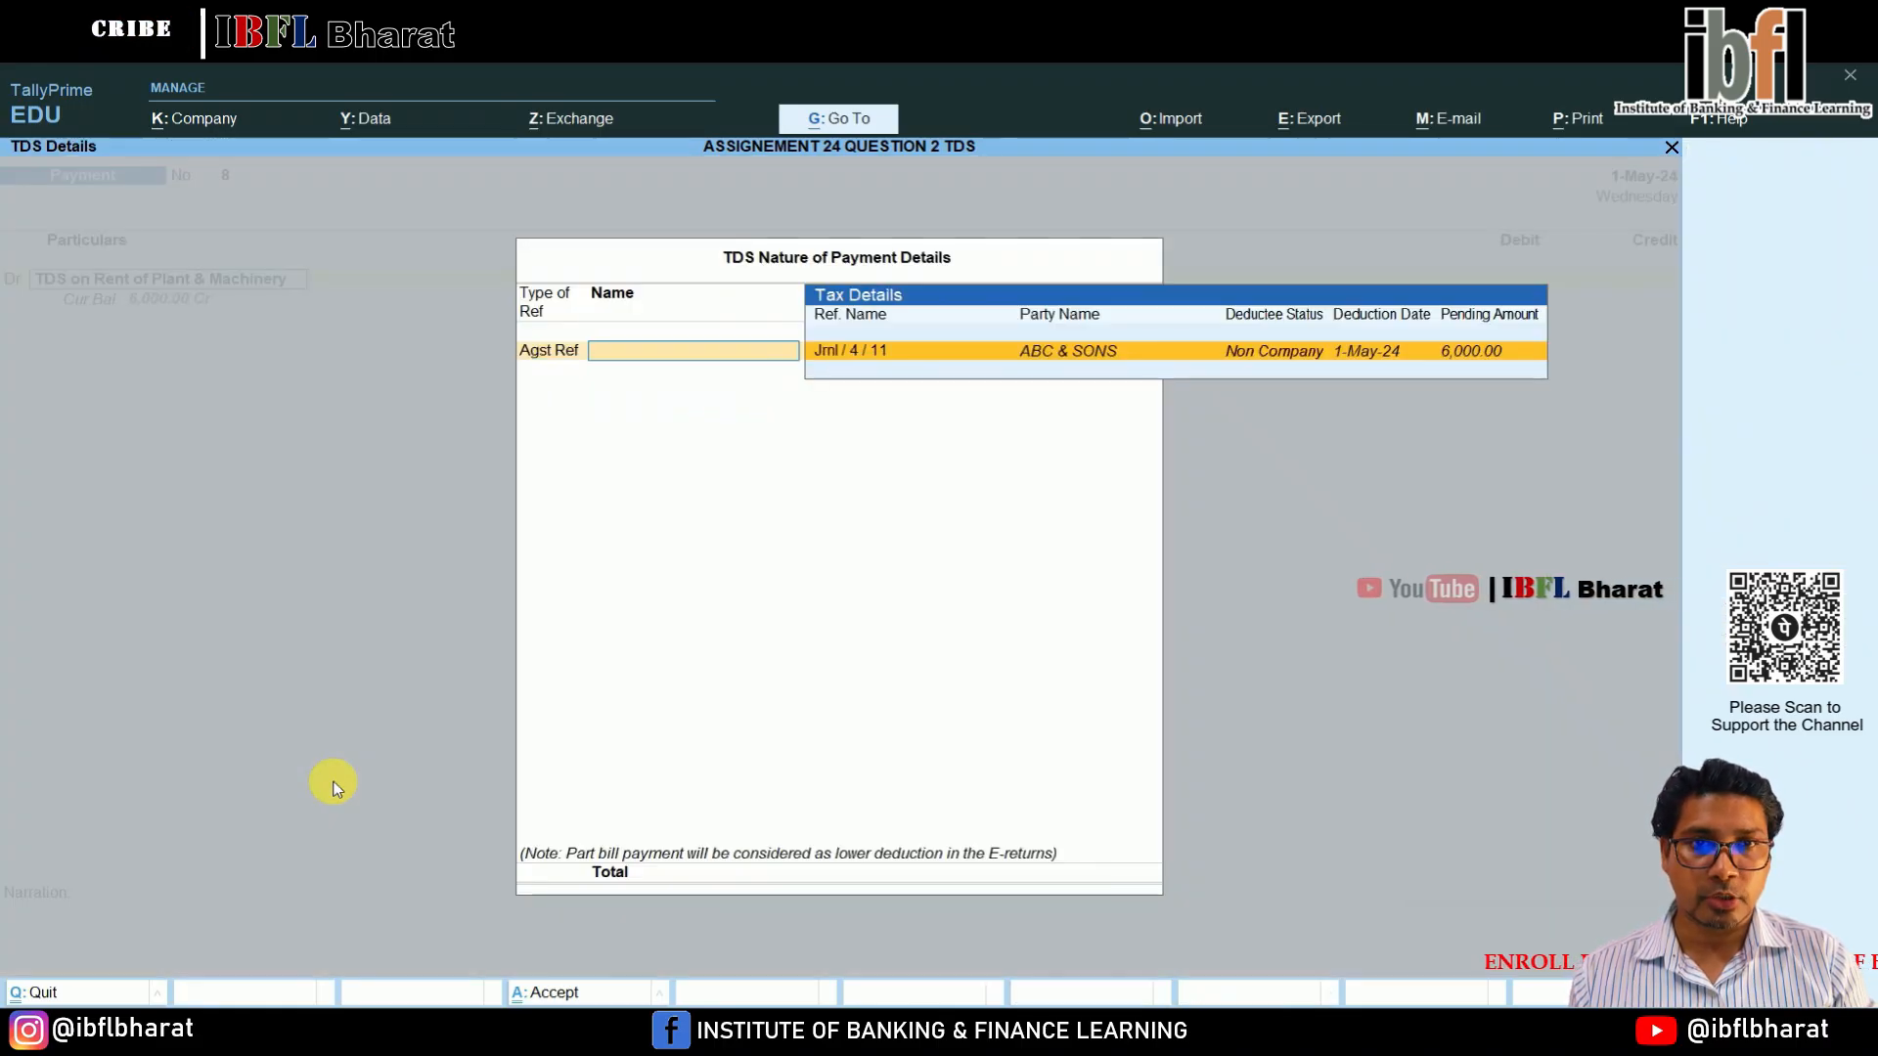
{"action": "key", "text": "Return"}
{"action": "key", "text": "Return"}
Credit Bank with 6,000 using a cheque dated 1-May-24 without an instrument number.
{"action": "key", "text": "Down"}
{"action": "key", "text": "Down"}
{"action": "key", "text": "Down"}
{"action": "key", "text": "Return"}
{"action": "key", "text": "Return"}
{"action": "key", "text": "Return"}
{"action": "key", "text": "Return"}
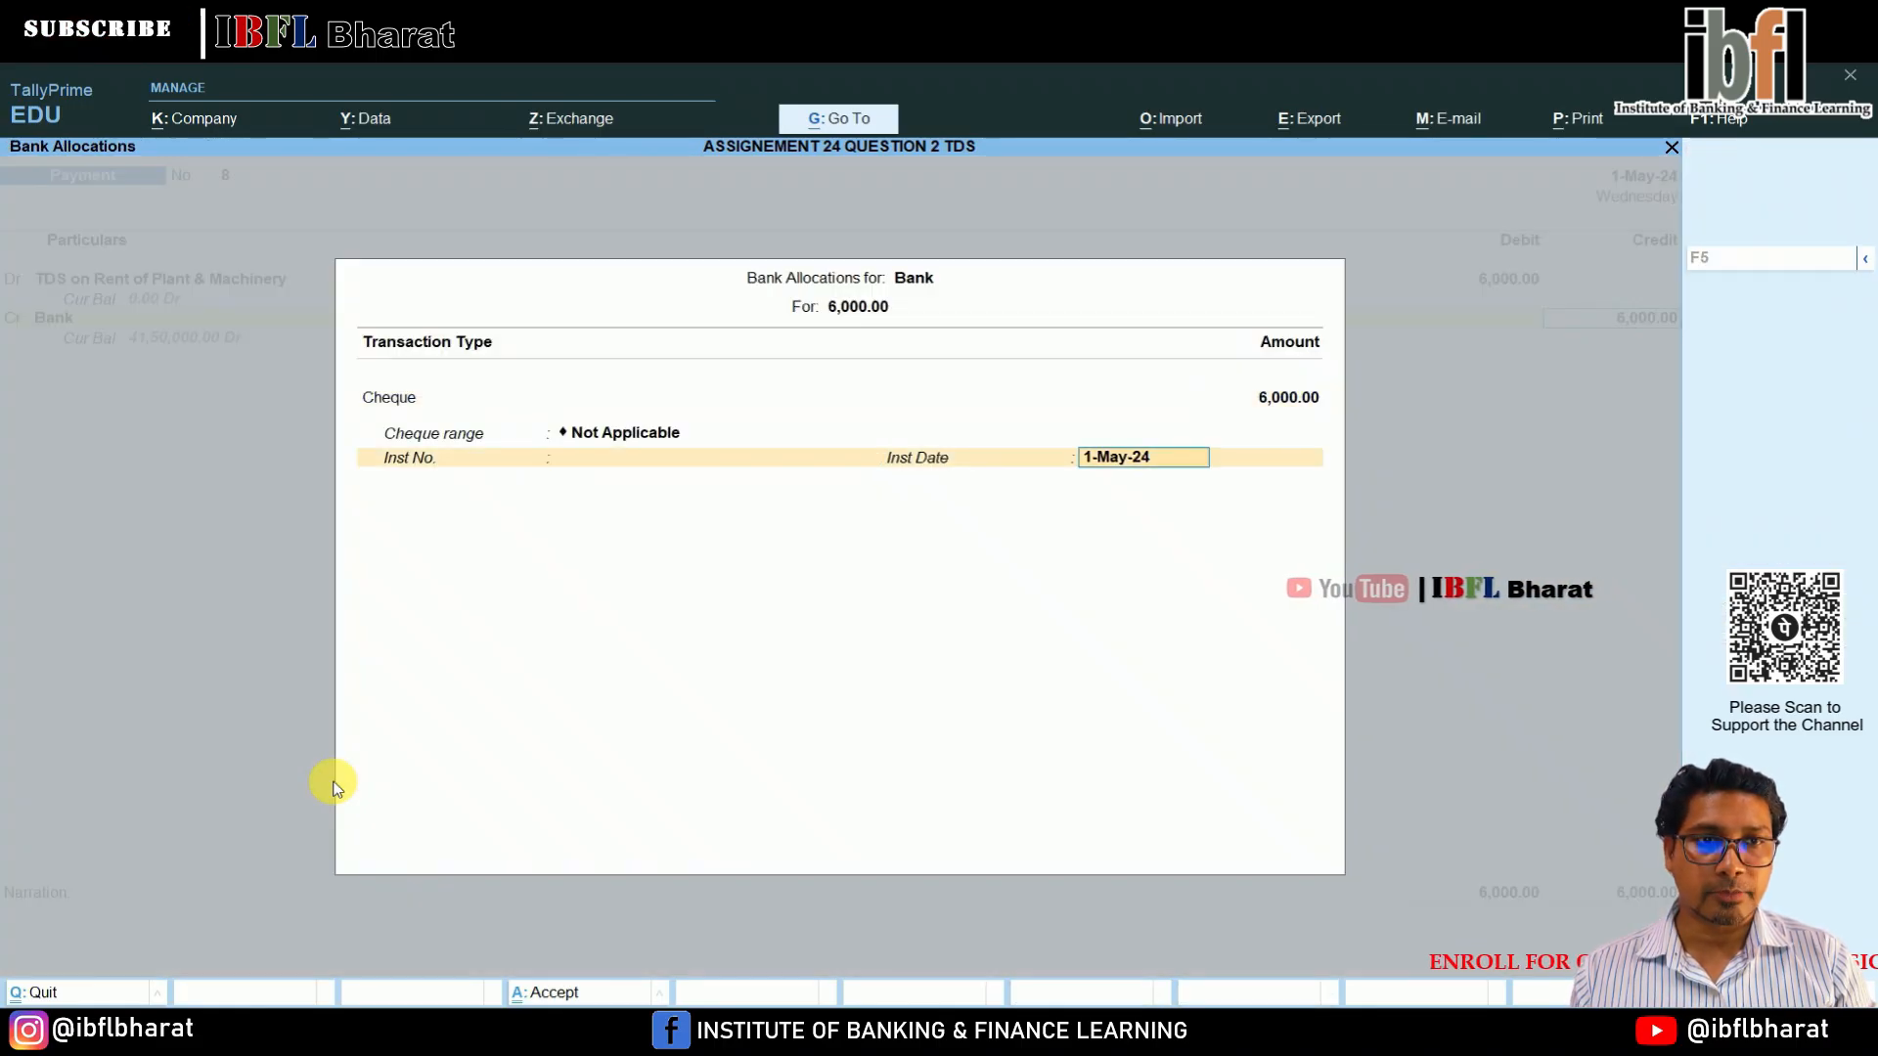
{"action": "key", "text": "Return"}
{"action": "key", "text": "Return"}
{"action": "key", "text": "Escape"}
Open a print preview of this payment's TDS tax challan and examine its deductee, payment and counterfoil details.
{"action": "key", "text": "alt+p"}
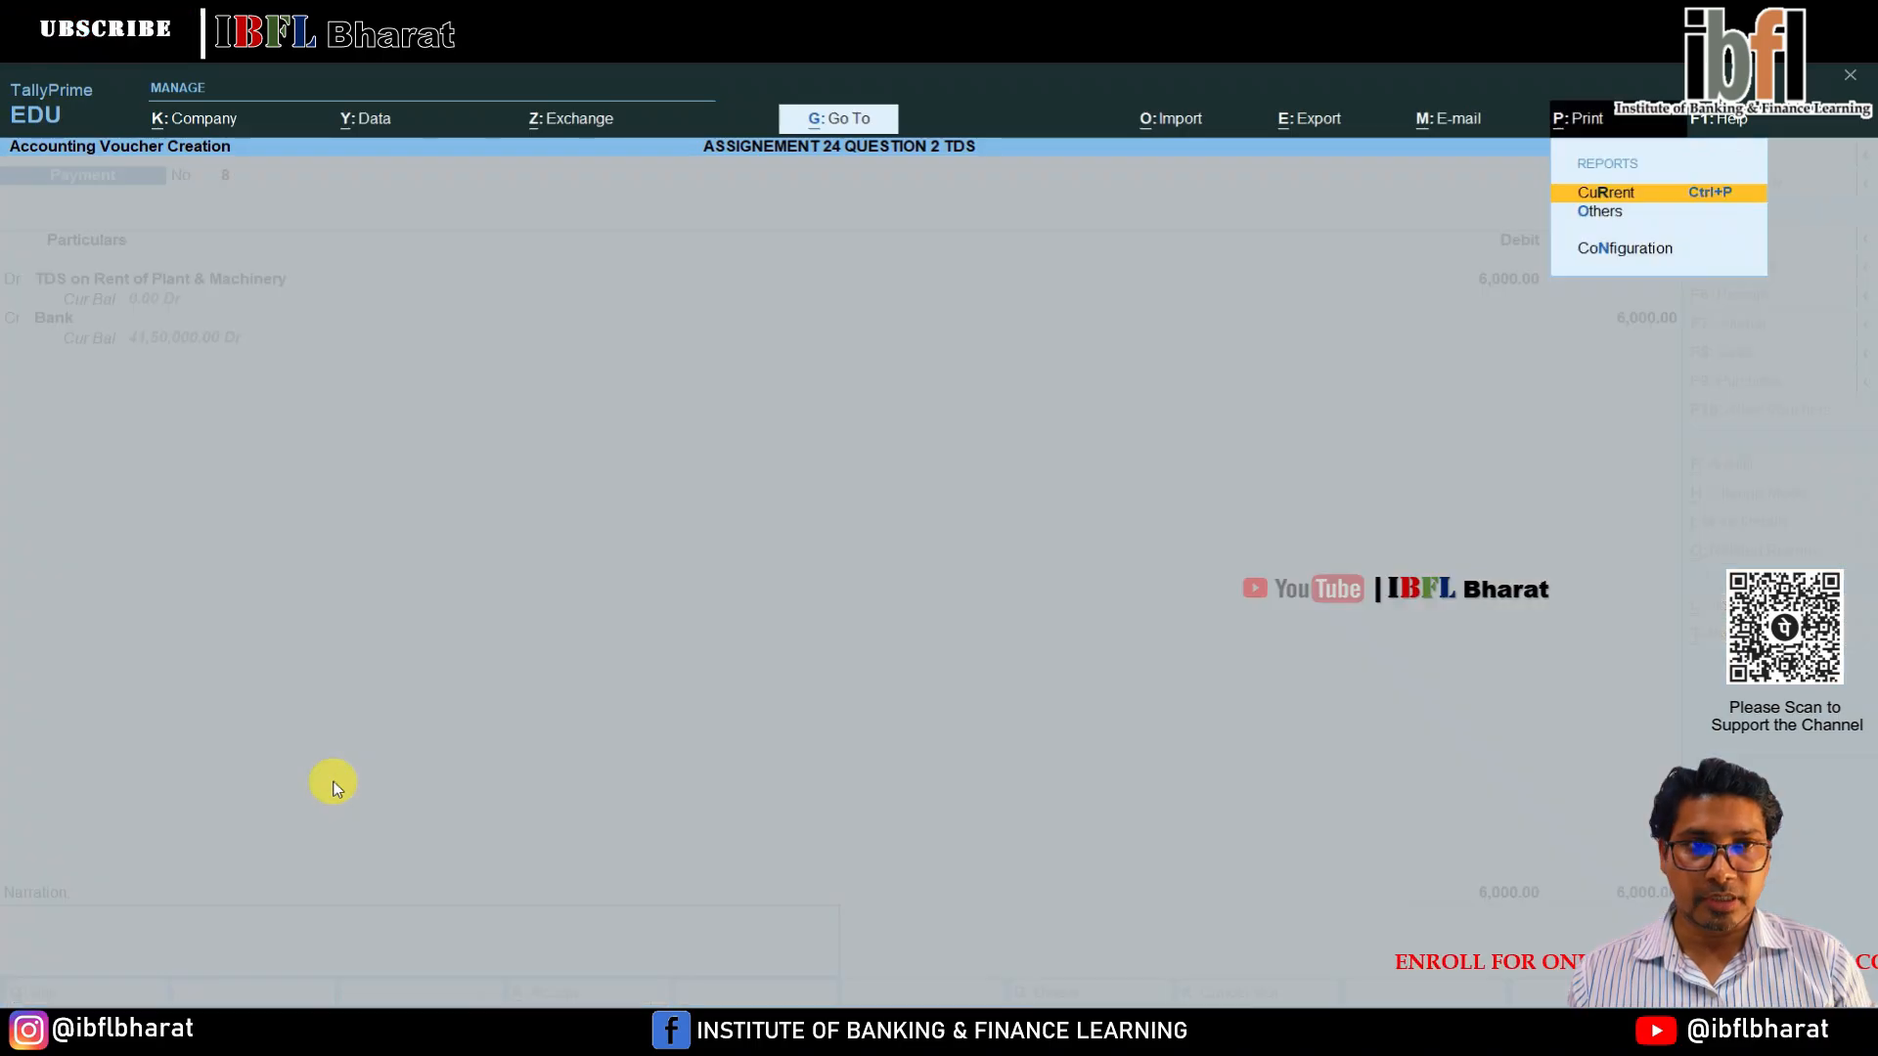
{"action": "key", "text": "Return"}
{"action": "key", "text": "i"}
{"action": "key", "text": "Return"}
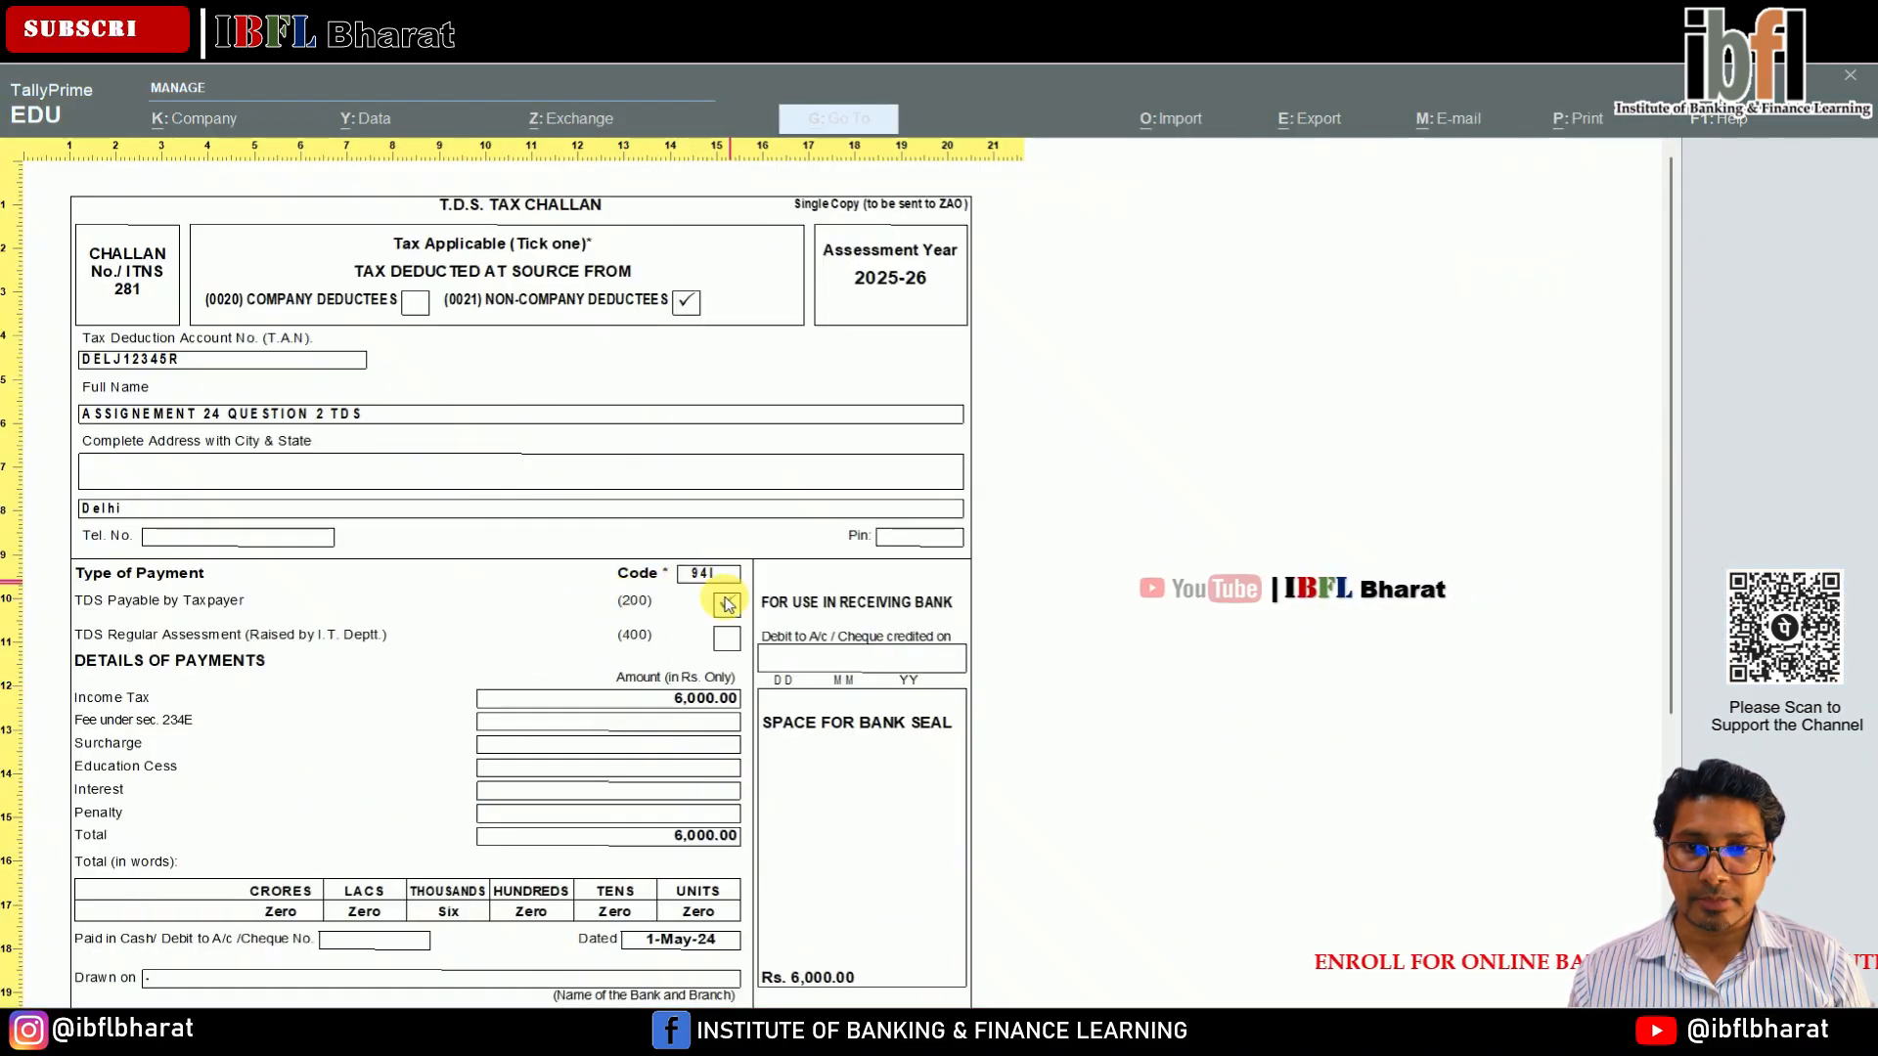
{"action": "scroll", "coordinate": [653, 786], "scroll_direction": "down", "scroll_amount": 3}
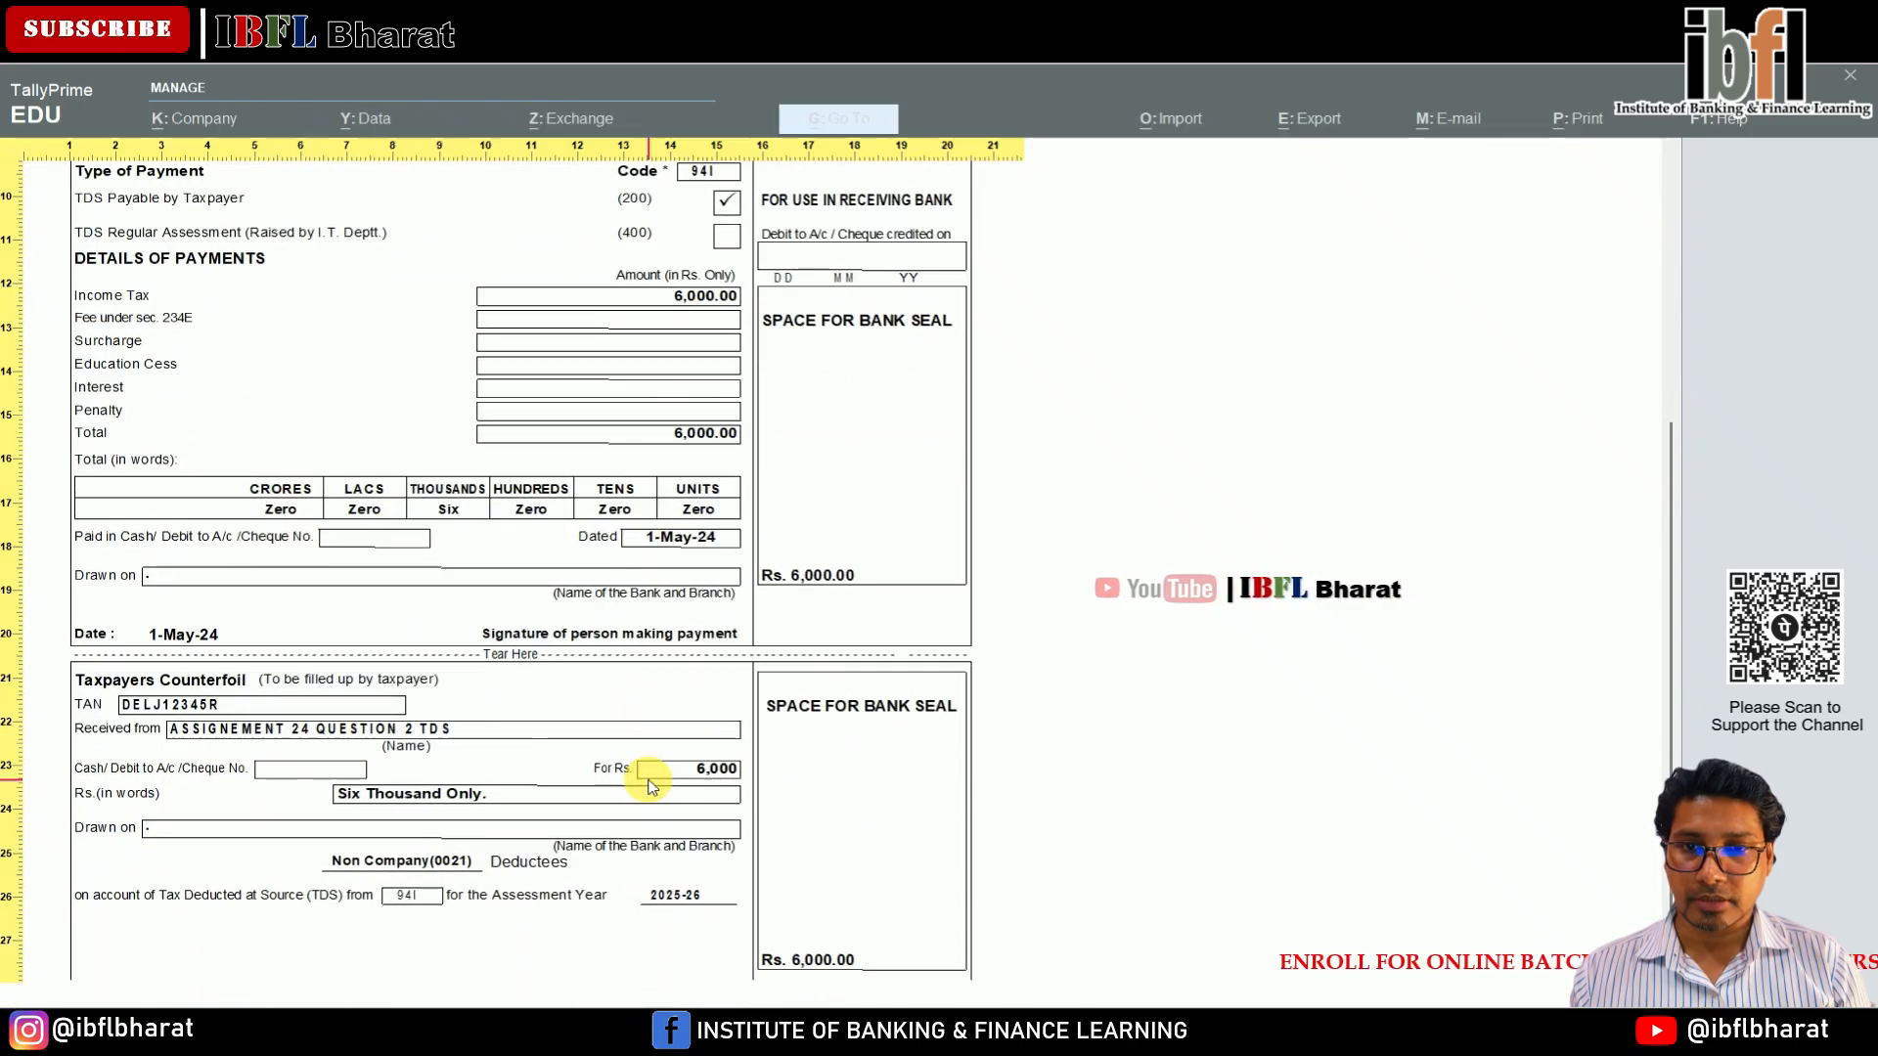
{"action": "scroll", "coordinate": [652, 785], "scroll_direction": "up", "scroll_amount": 3}
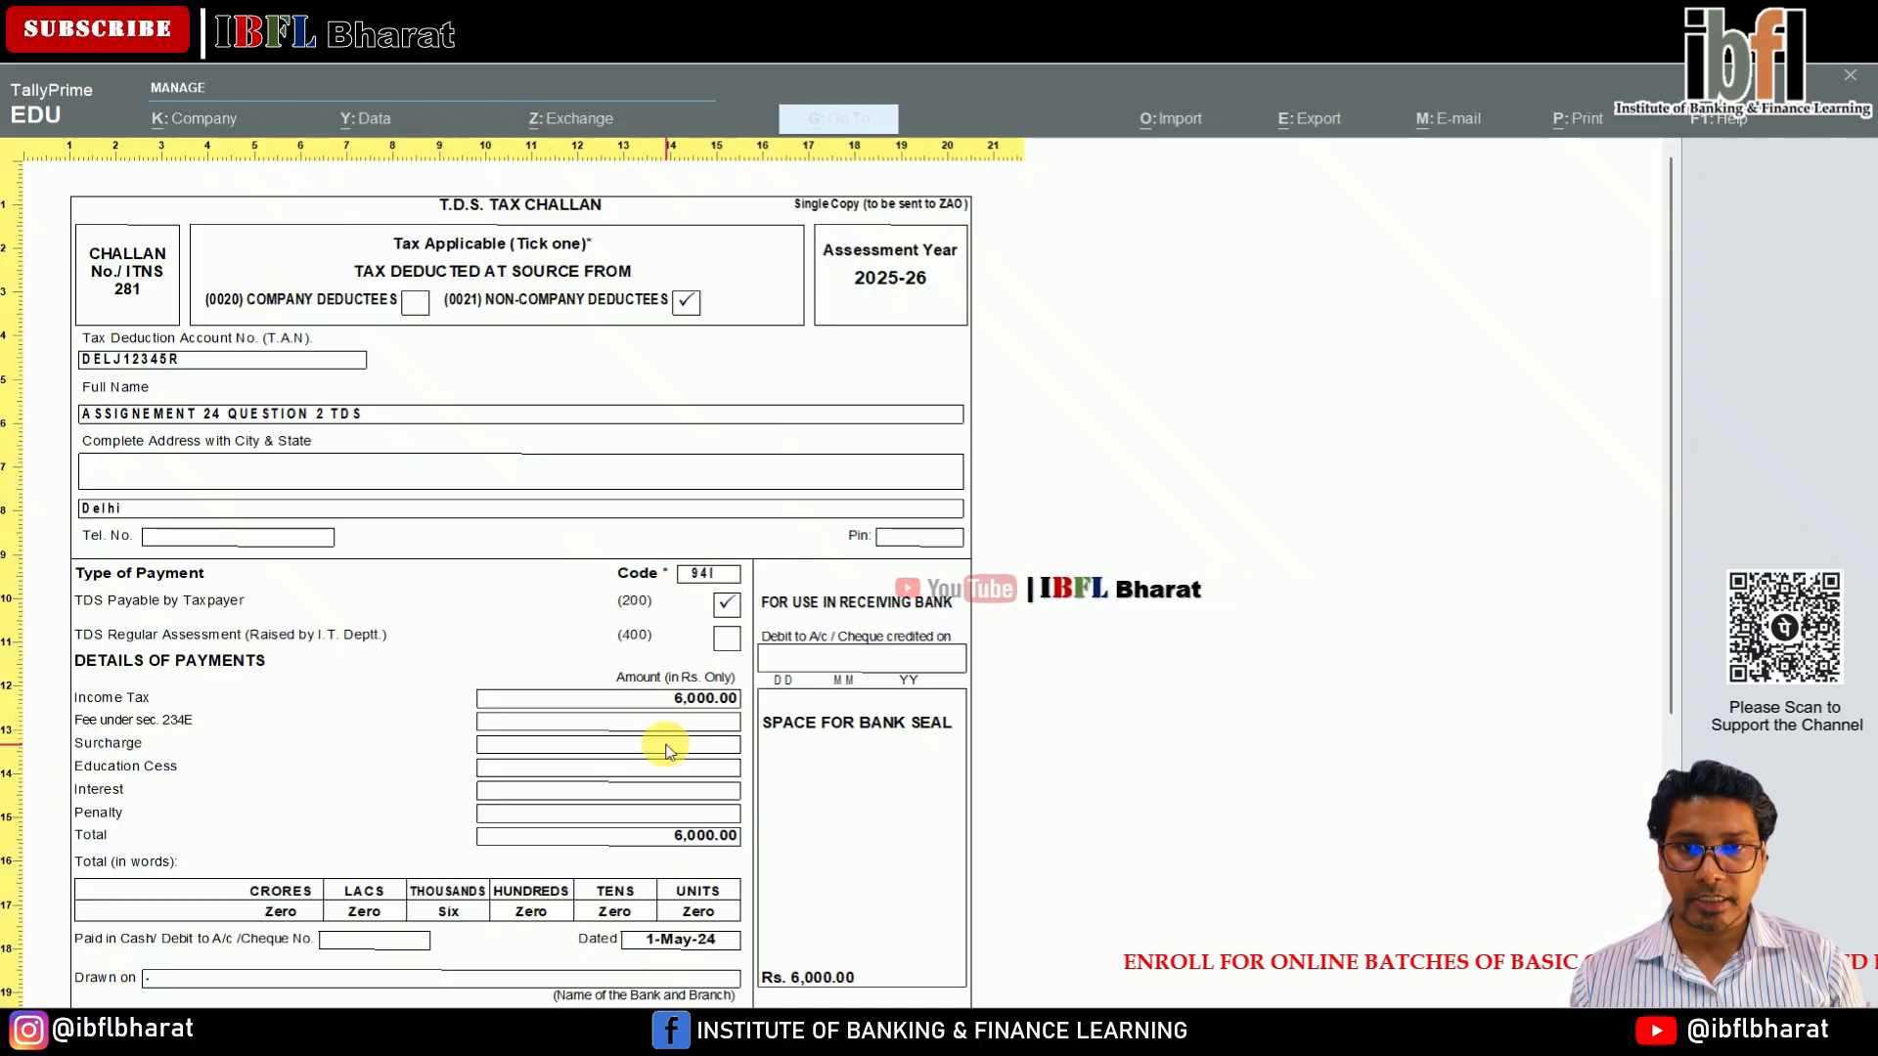
{"action": "scroll", "coordinate": [665, 750], "scroll_direction": "down", "scroll_amount": 3}
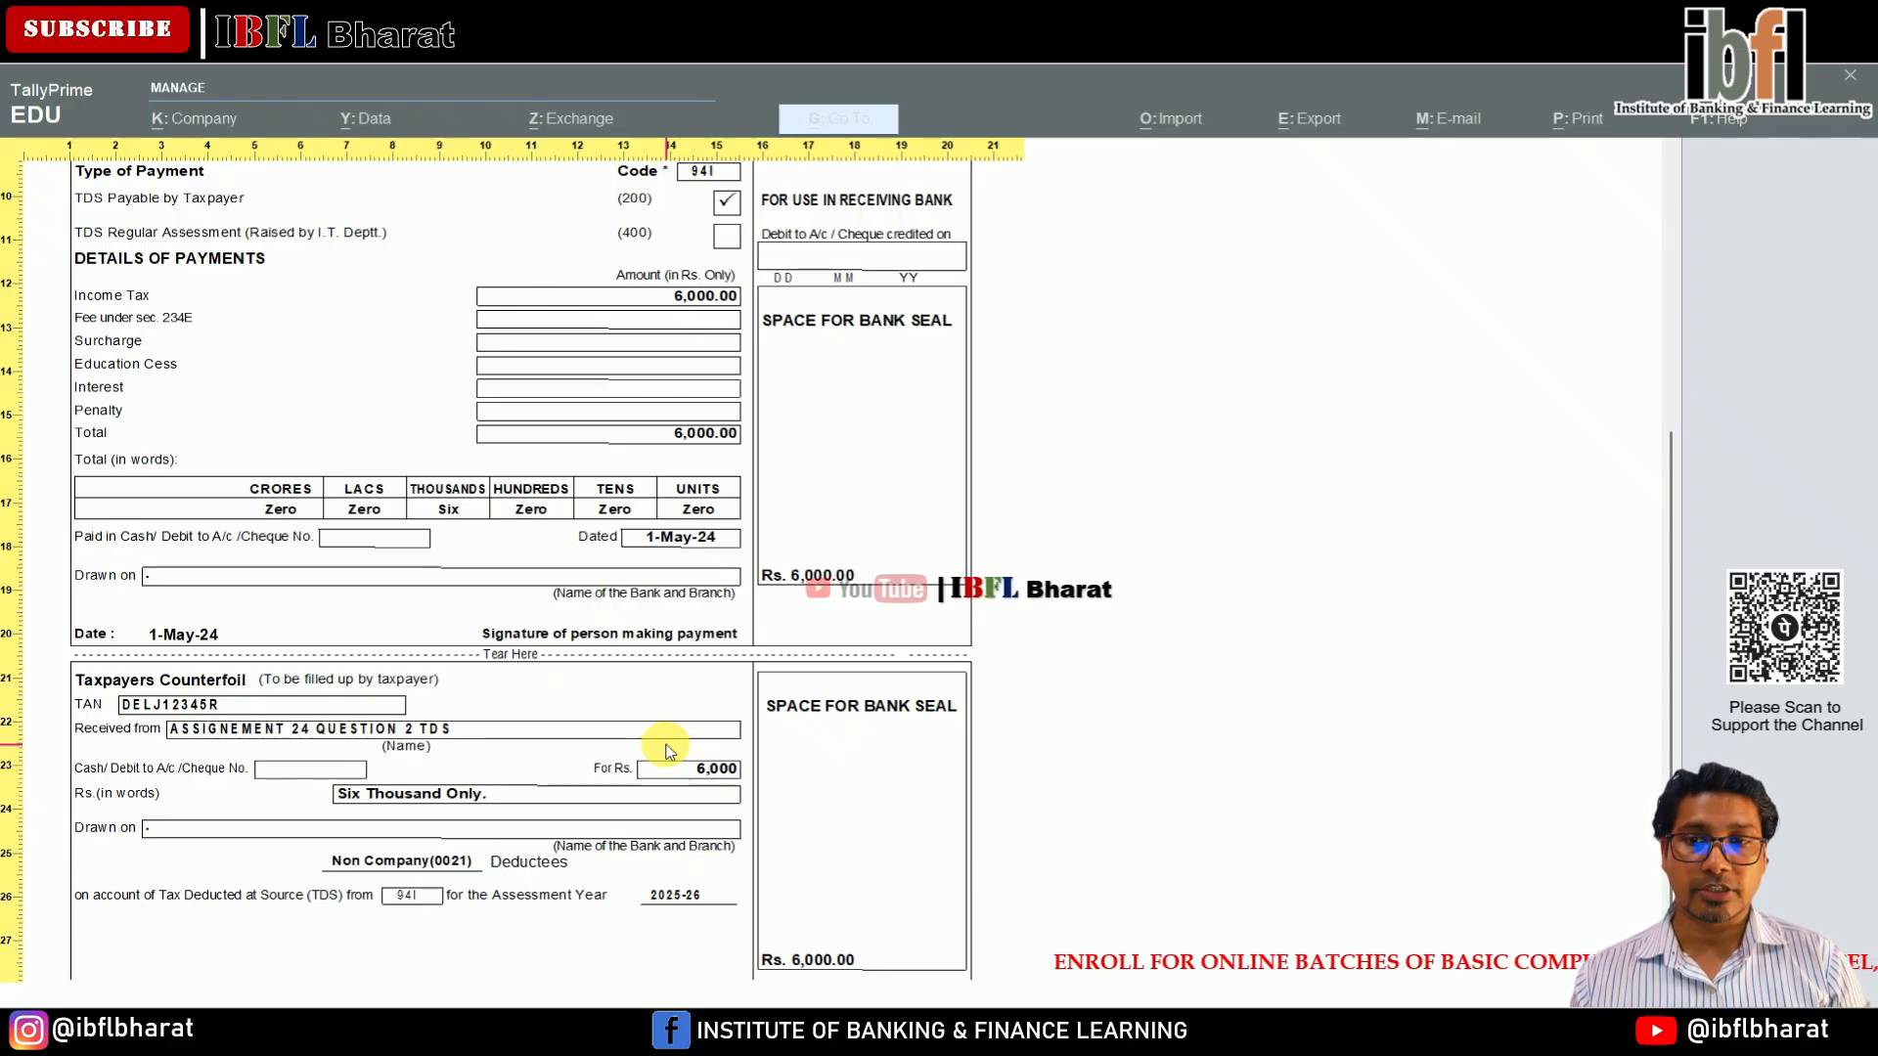
{"action": "scroll", "coordinate": [665, 750], "scroll_direction": "up", "scroll_amount": 3}
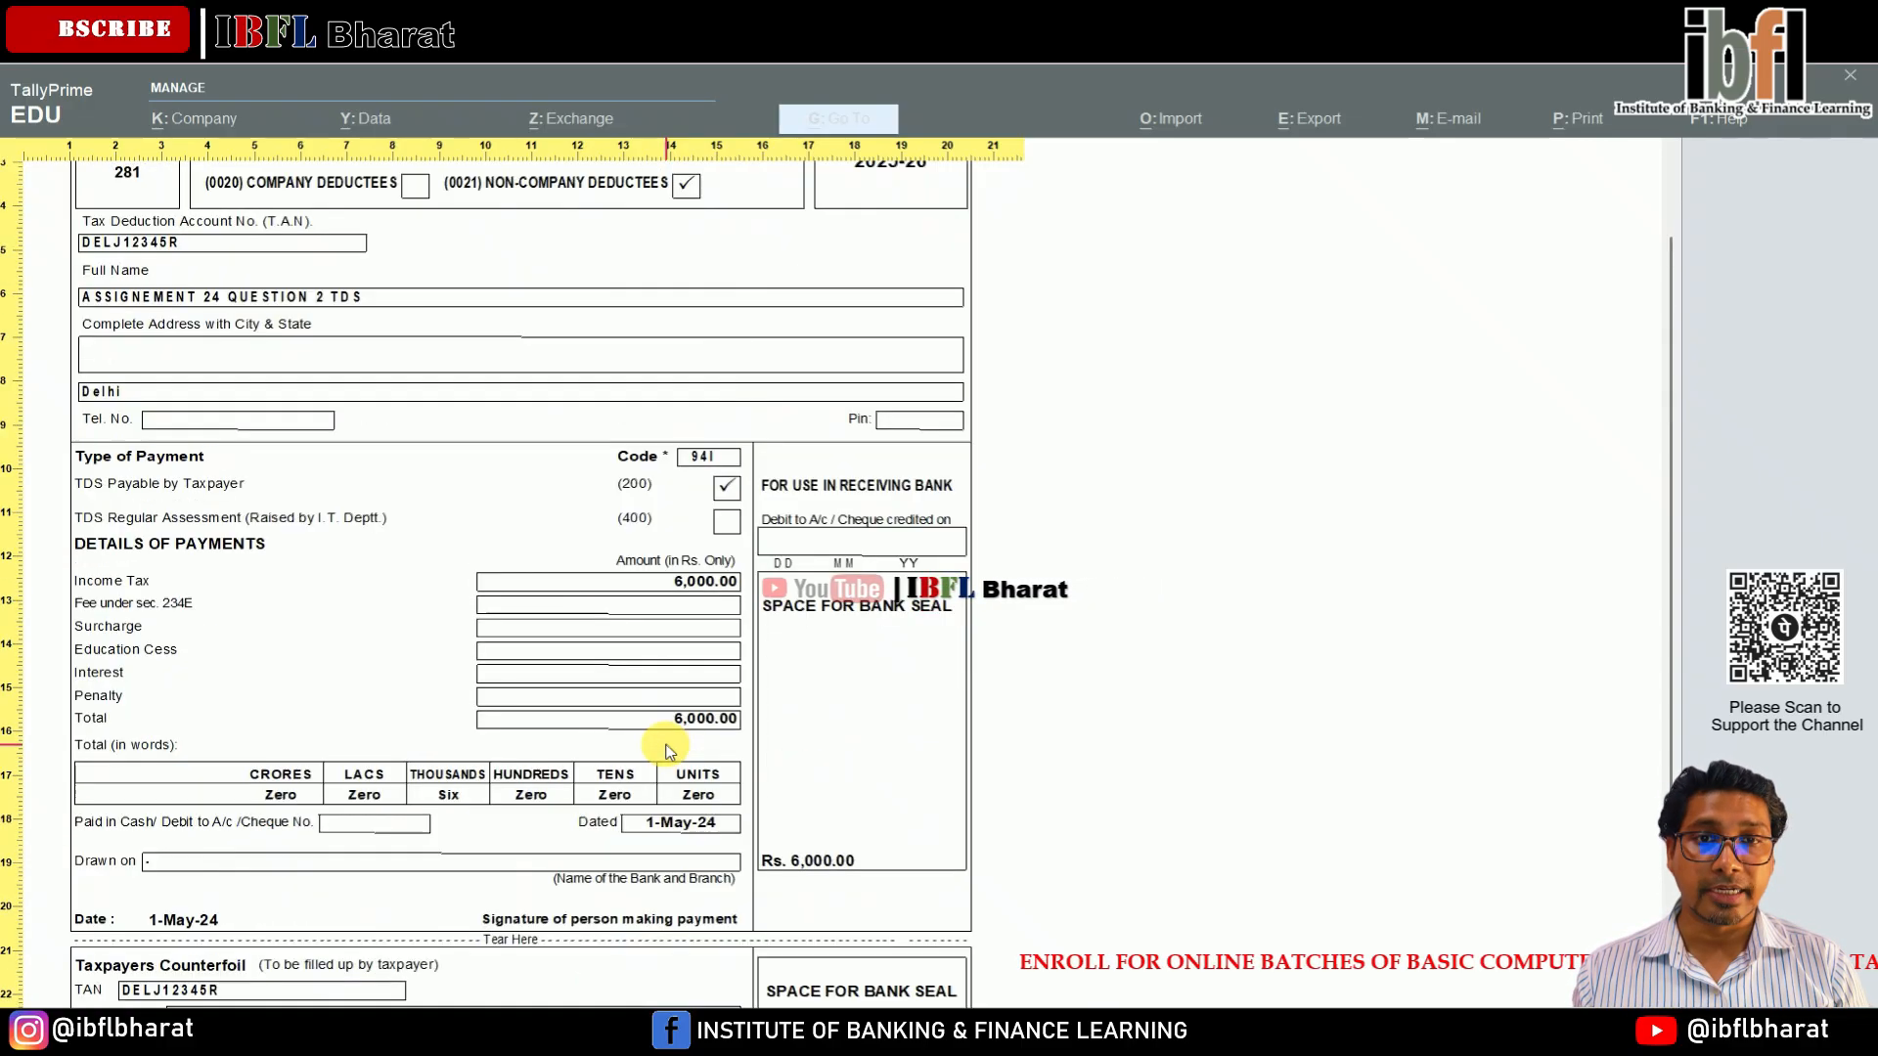
Close the challan preview and save the payment of TDS on Rent of Plant & Machinery.
{"action": "key", "text": "alt+z"}
{"action": "key", "text": "Escape"}
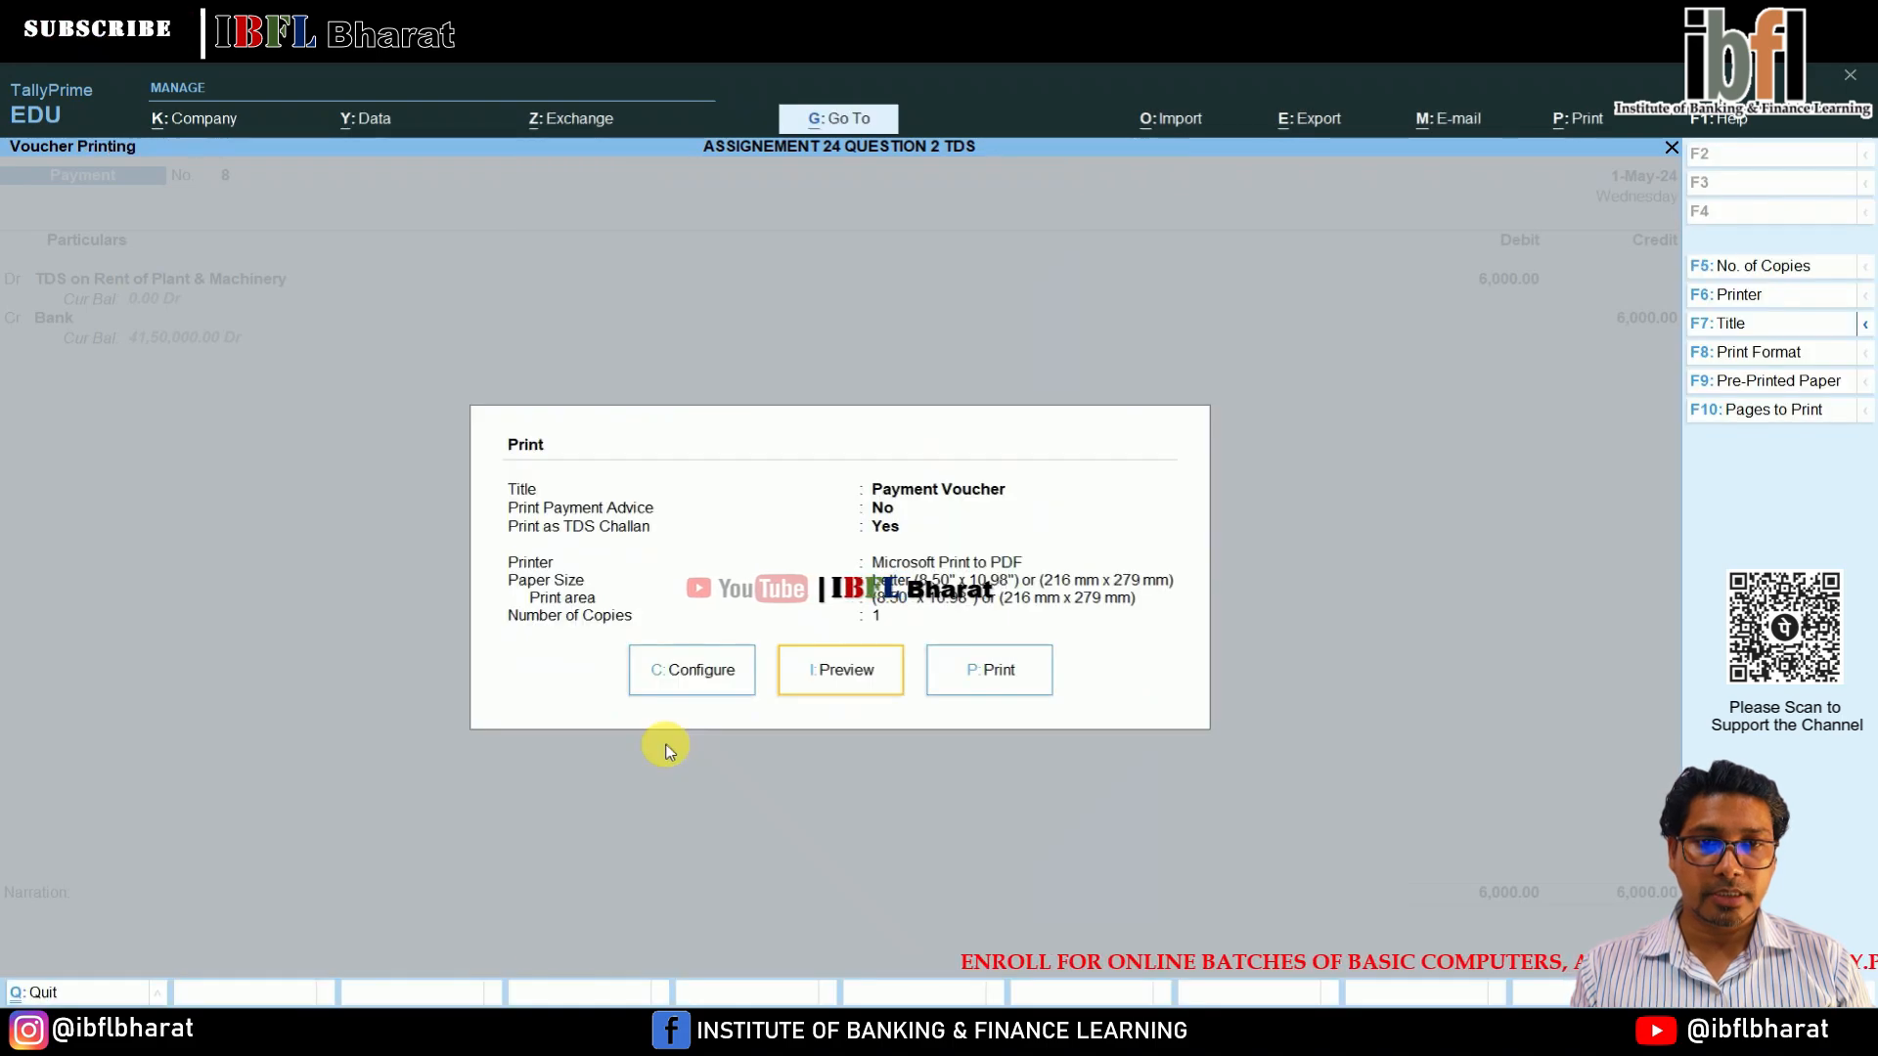
{"action": "key", "text": "Escape"}
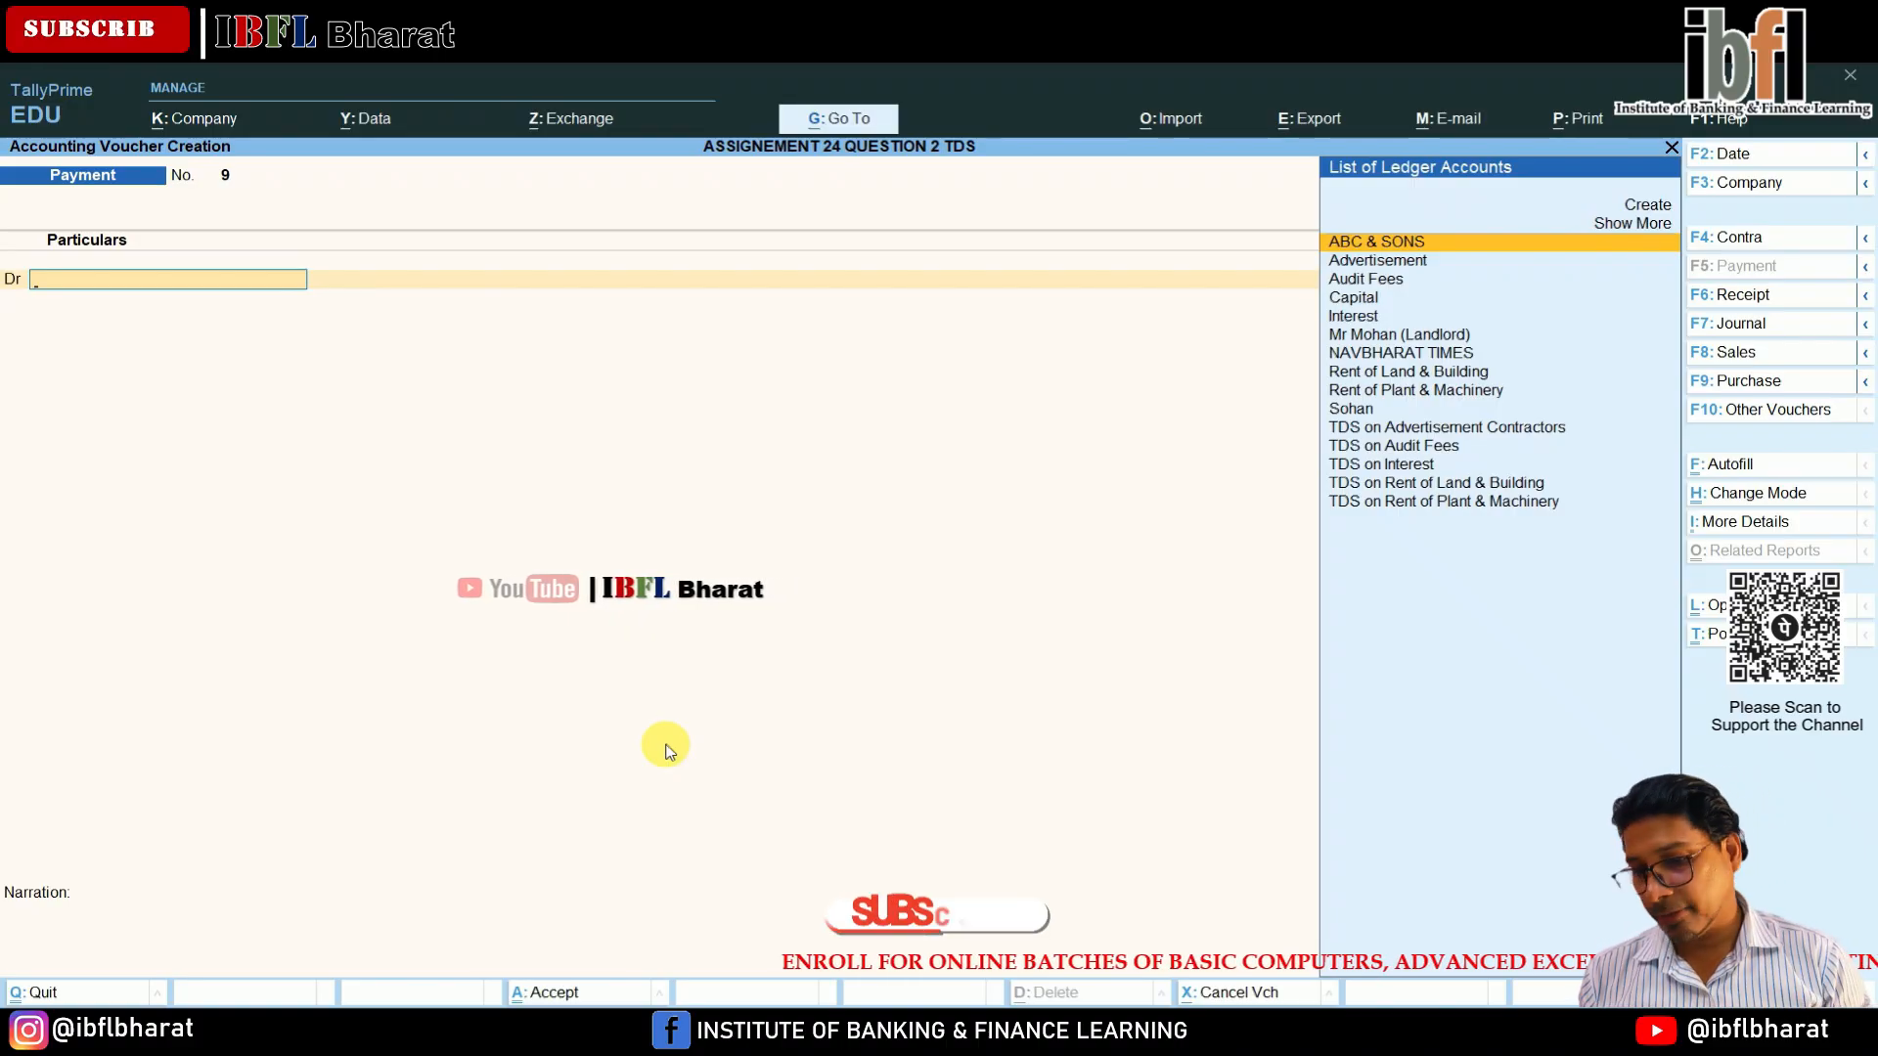
Set the voucher date to 2-May-24 and debit Audit Fees with 50,000 in a Journal voucher.
{"action": "key", "text": "F2"}
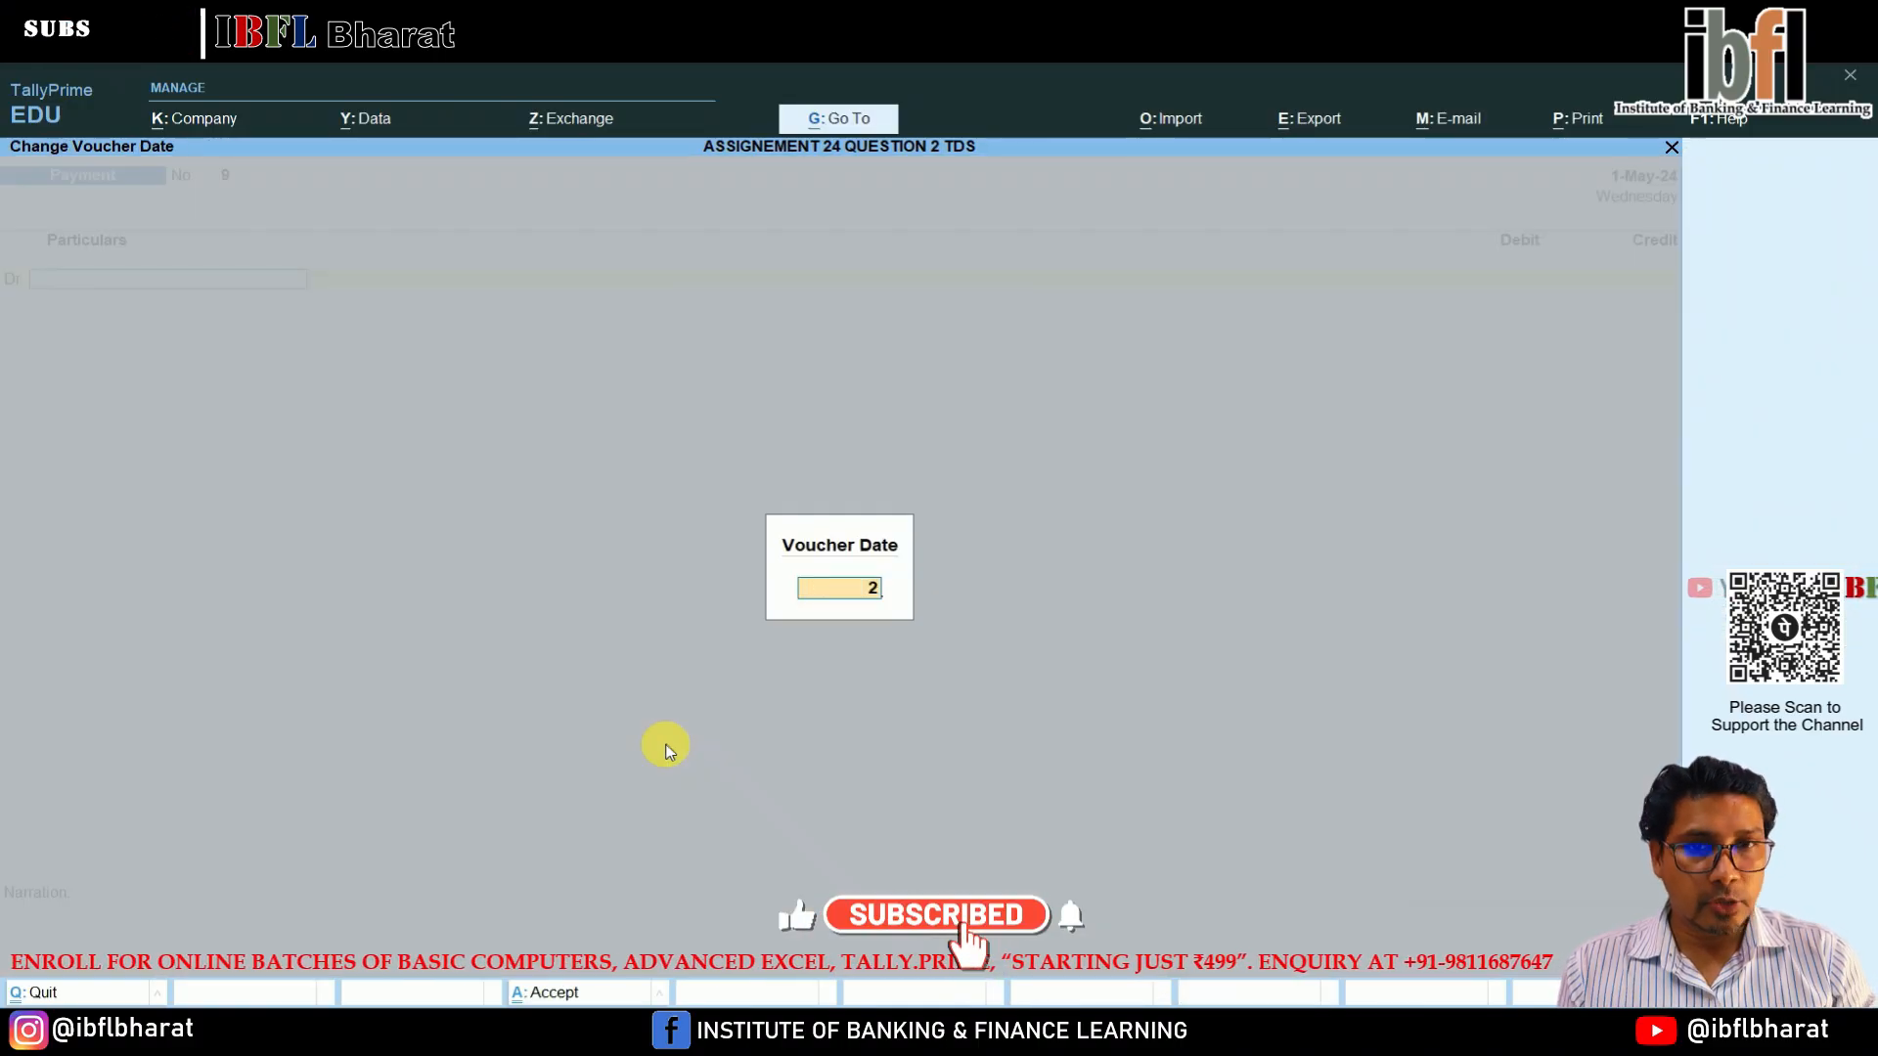
{"action": "type", "text": "2.5"}
{"action": "key", "text": "Return"}
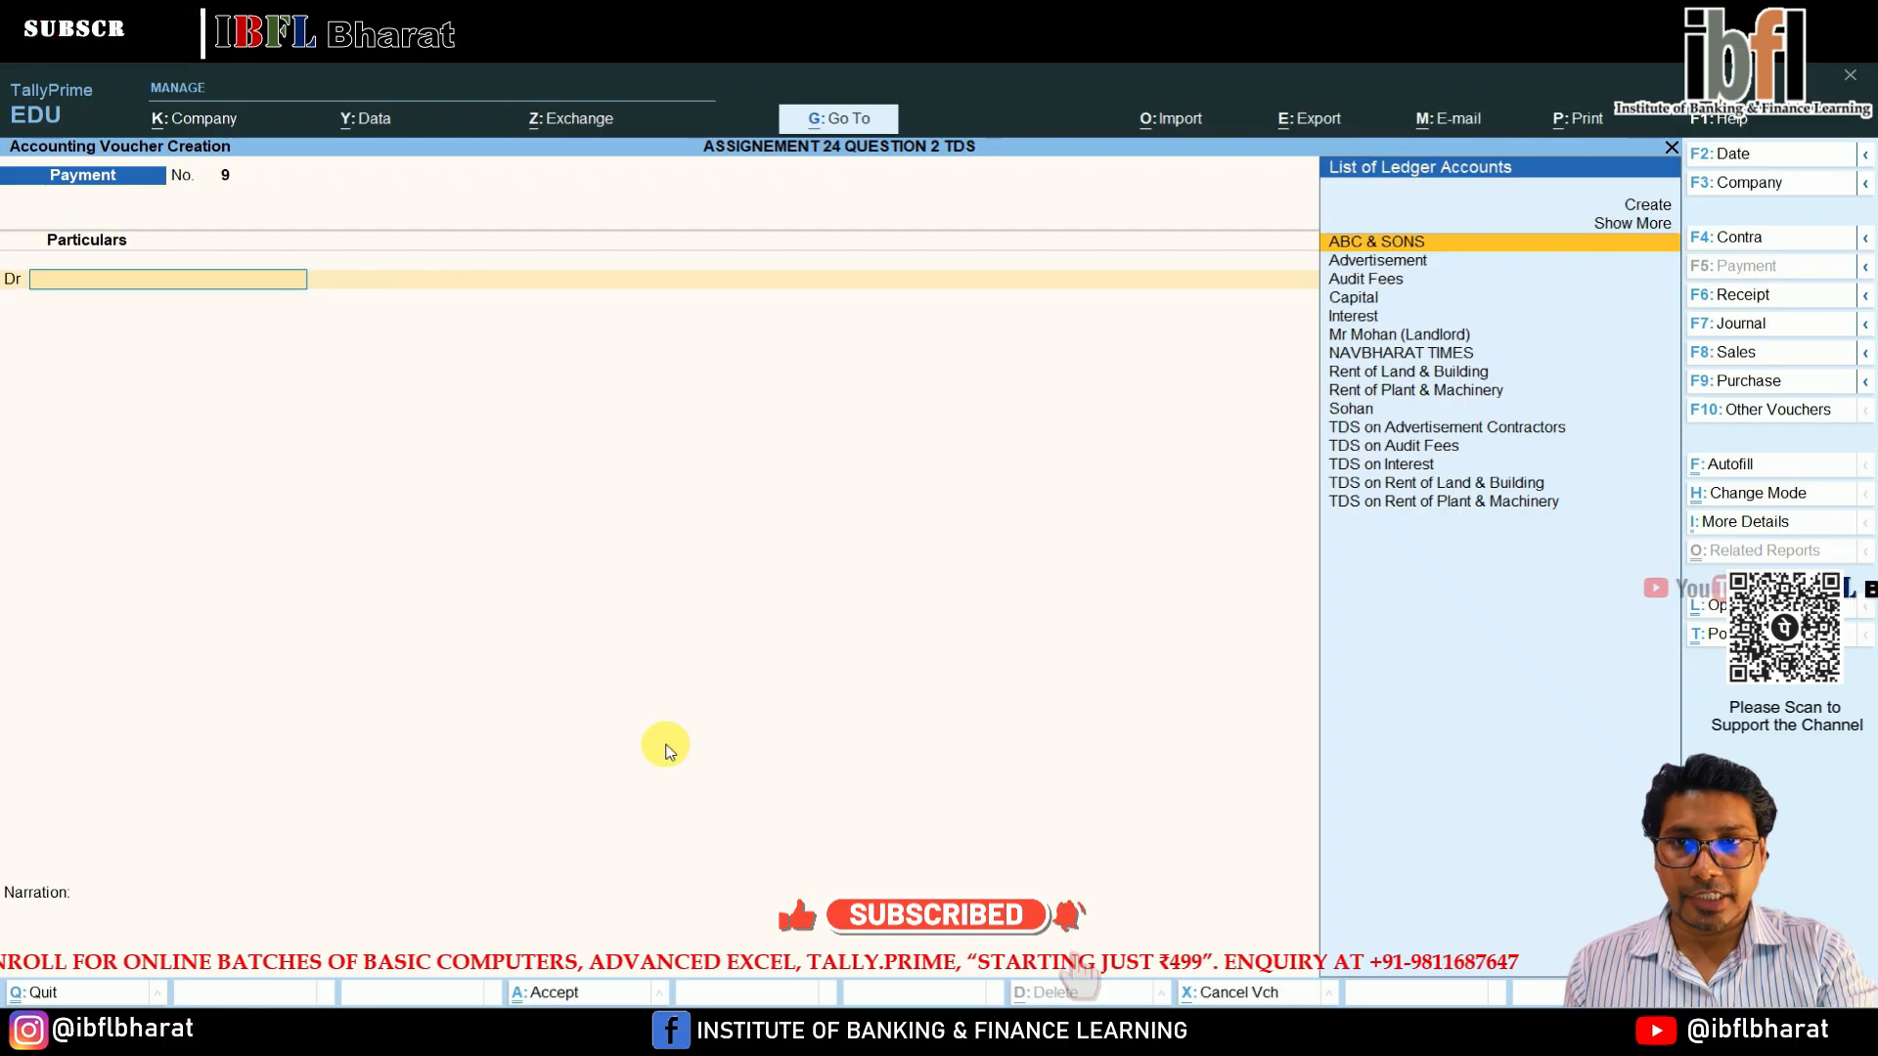
{"action": "key", "text": "F7"}
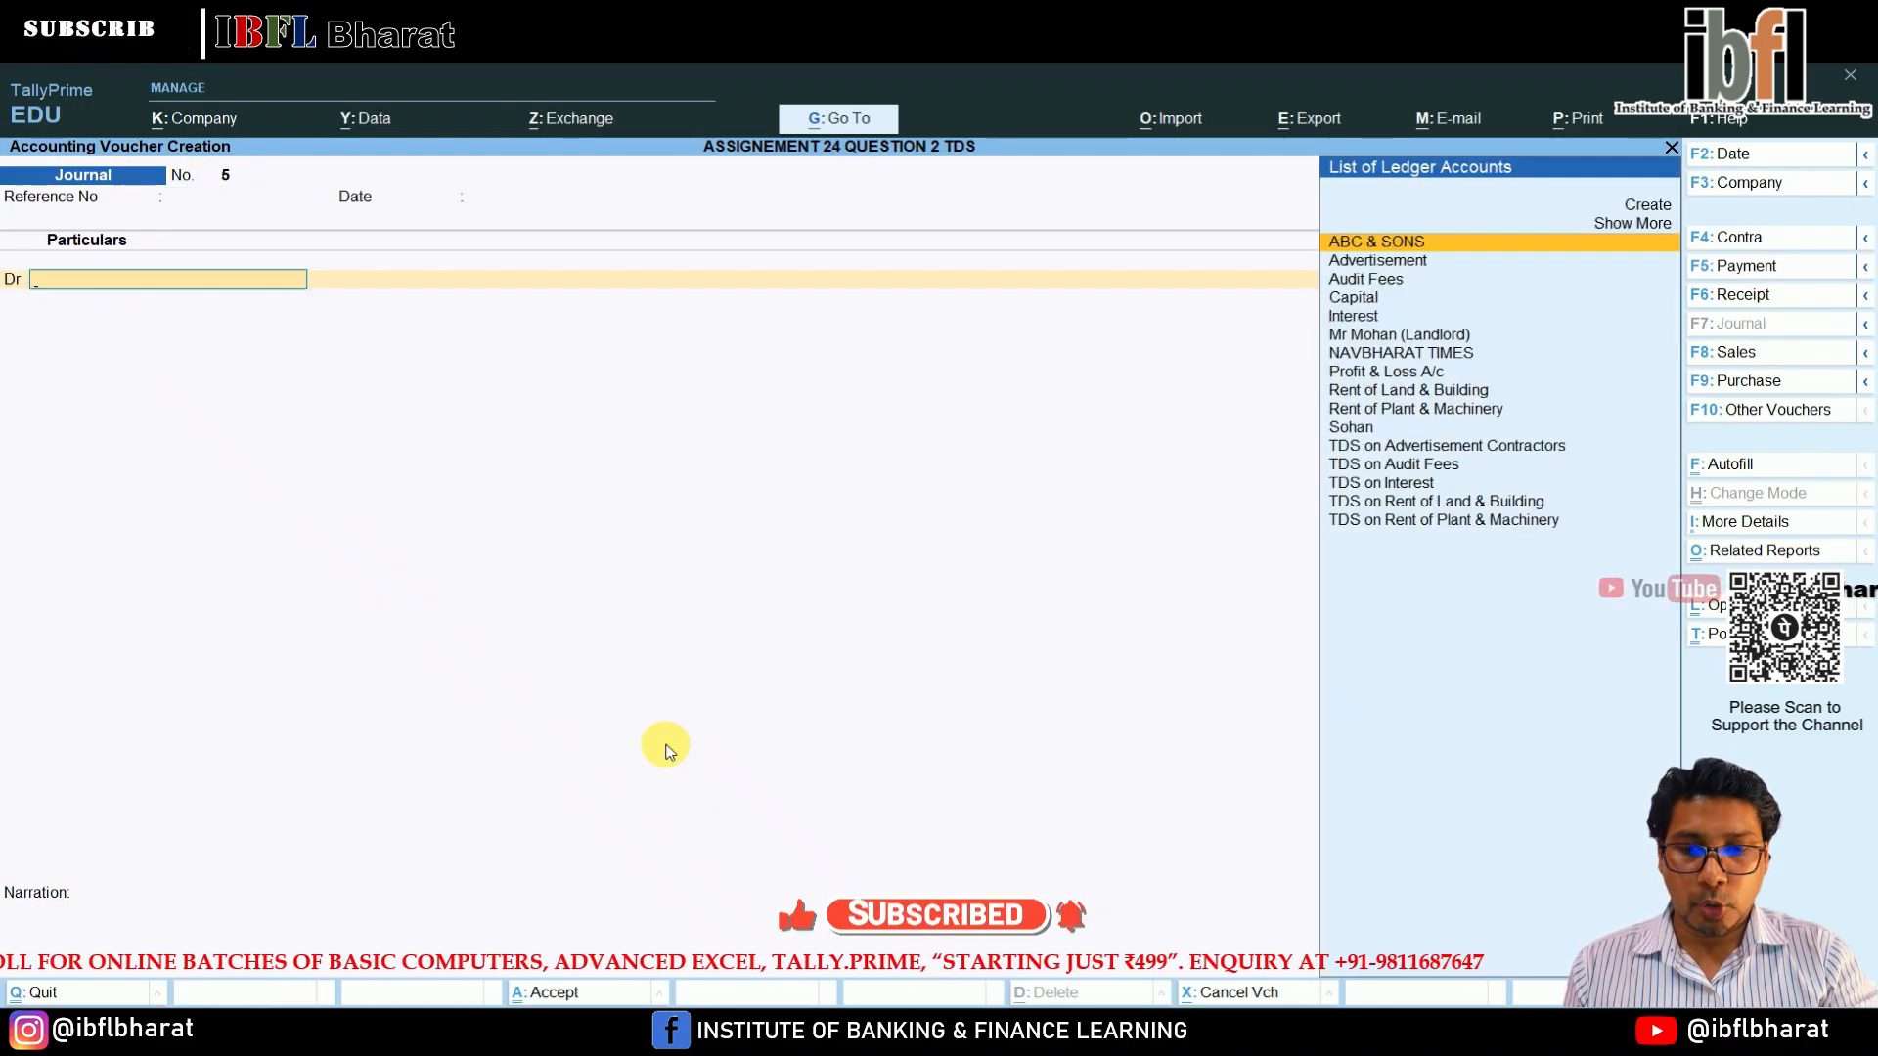
{"action": "type", "text": "AUD"}
{"action": "key", "text": "Return"}
{"action": "type", "text": "5"}
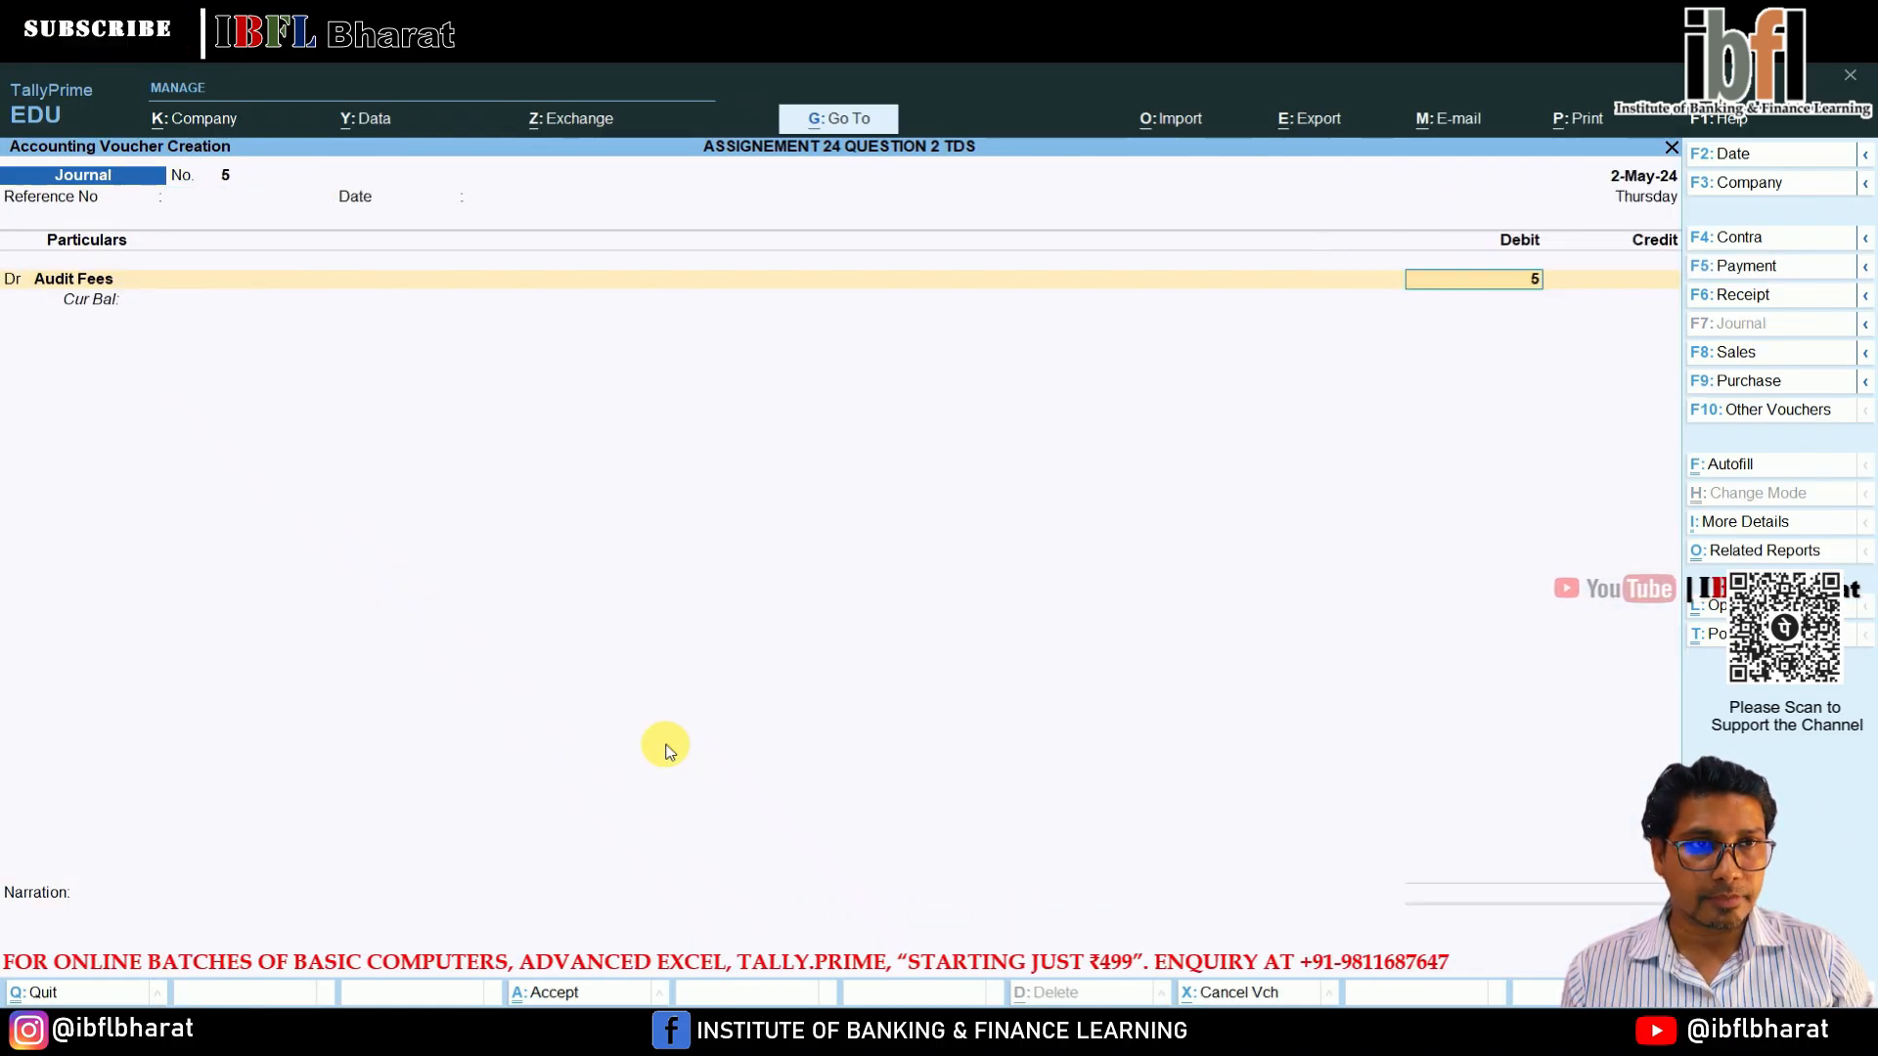
{"action": "type", "text": "0,000"}
{"action": "key", "text": "Return"}
Create a Sundry Creditors ledger for the chartered accountant, entering the name and setting Is TDS Deductable to Yes.
{"action": "key", "text": "alt+c"}
{"action": "type", "text": "CA ROHAN"}
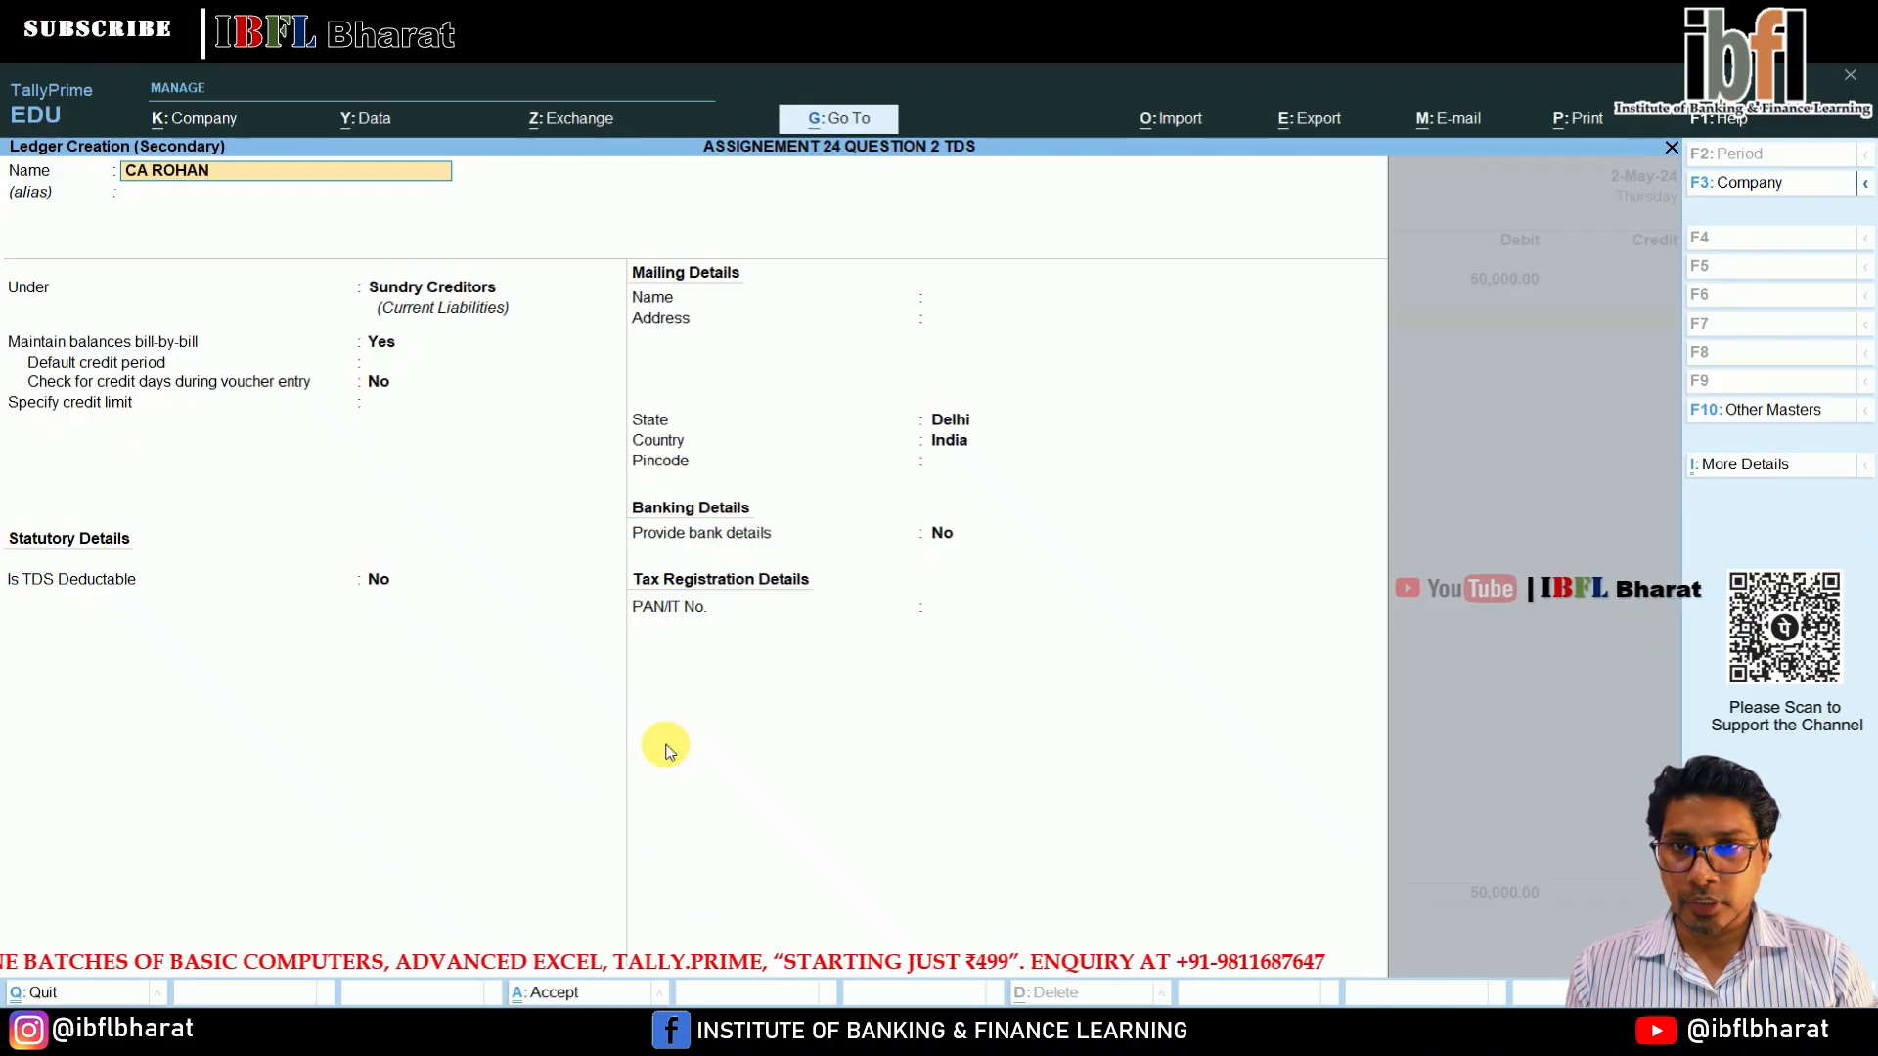
{"action": "key", "text": "Return"}
{"action": "key", "text": "Return"}
{"action": "key", "text": "Return"}
{"action": "key", "text": "Return"}
{"action": "key", "text": "Return"}
{"action": "key", "text": "Return"}
{"action": "key", "text": "y"}
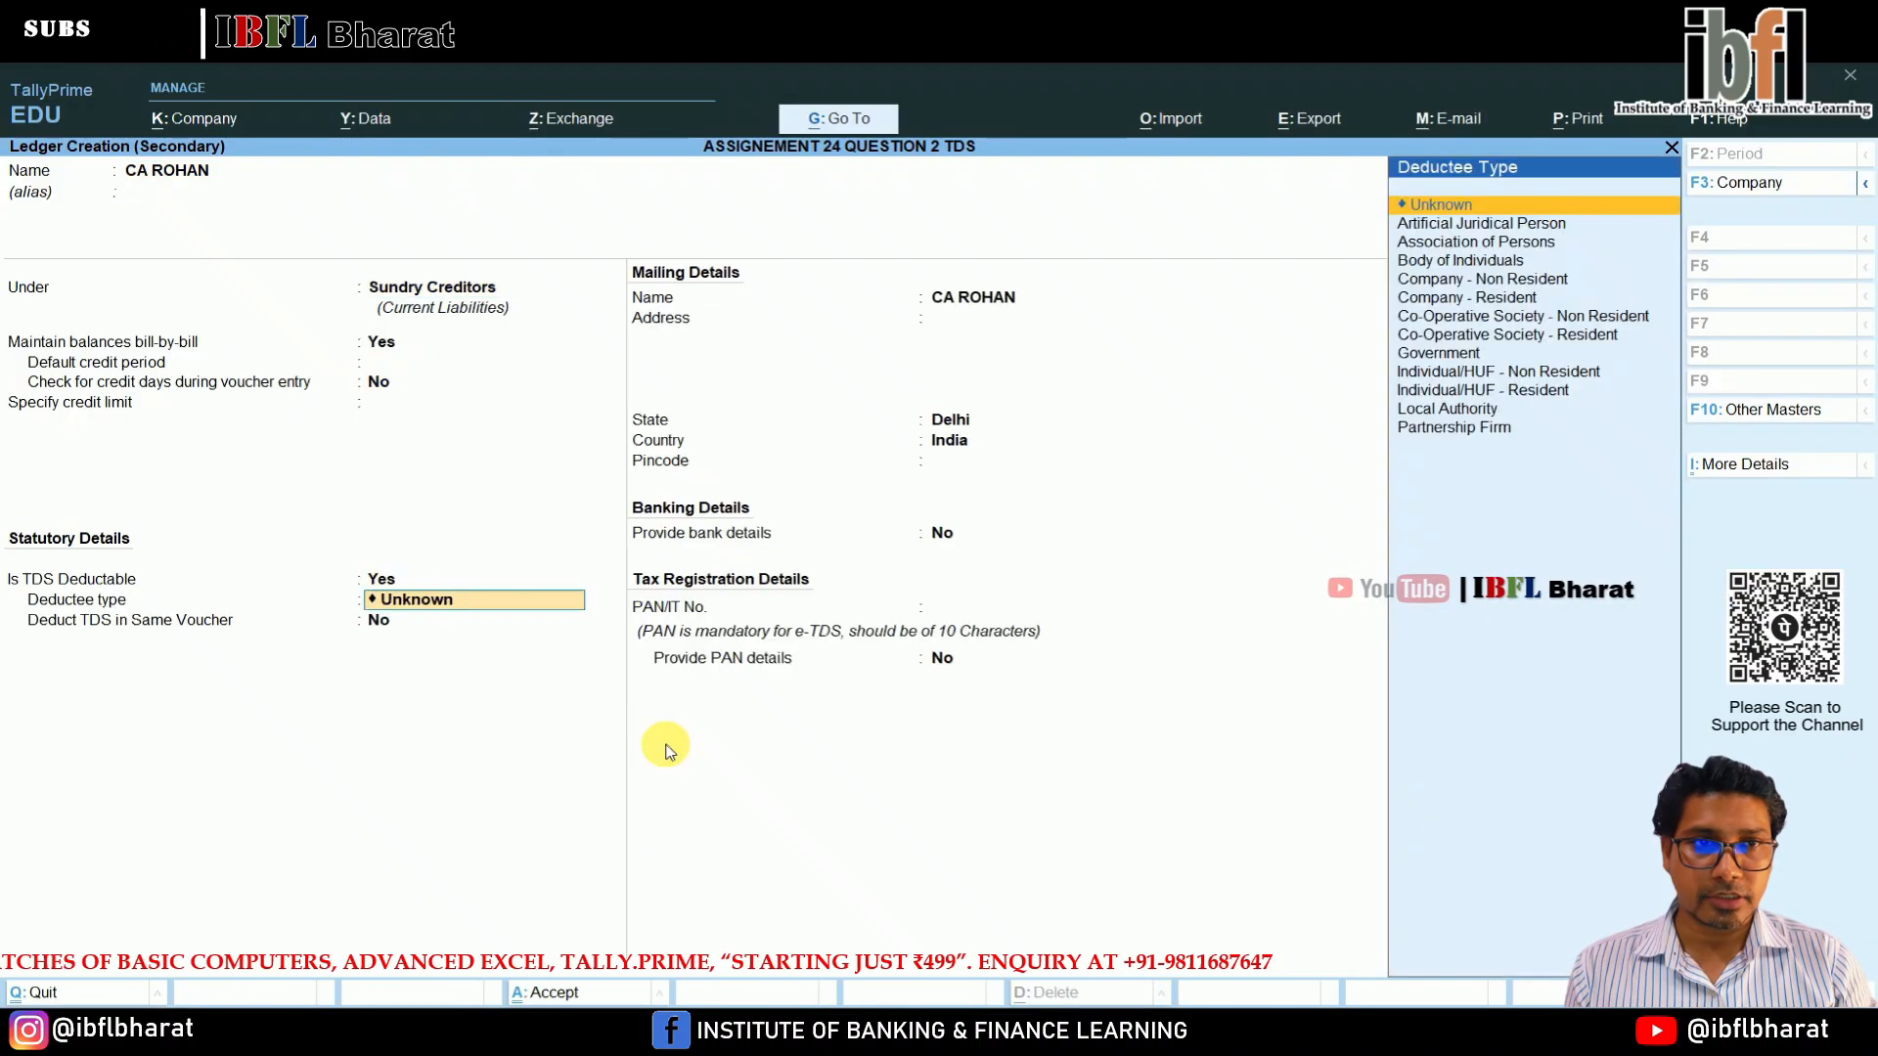
Set the accountant's deductee type to Individual/HUF - Resident and Deduct TDS in Same Voucher to Yes.
{"action": "key", "text": "Down"}
{"action": "key", "text": "Down"}
{"action": "key", "text": "Down"}
{"action": "key", "text": "Down"}
{"action": "key", "text": "Down"}
{"action": "key", "text": "Down"}
{"action": "key", "text": "Down"}
{"action": "key", "text": "Down"}
{"action": "key", "text": "Down"}
{"action": "key", "text": "Down"}
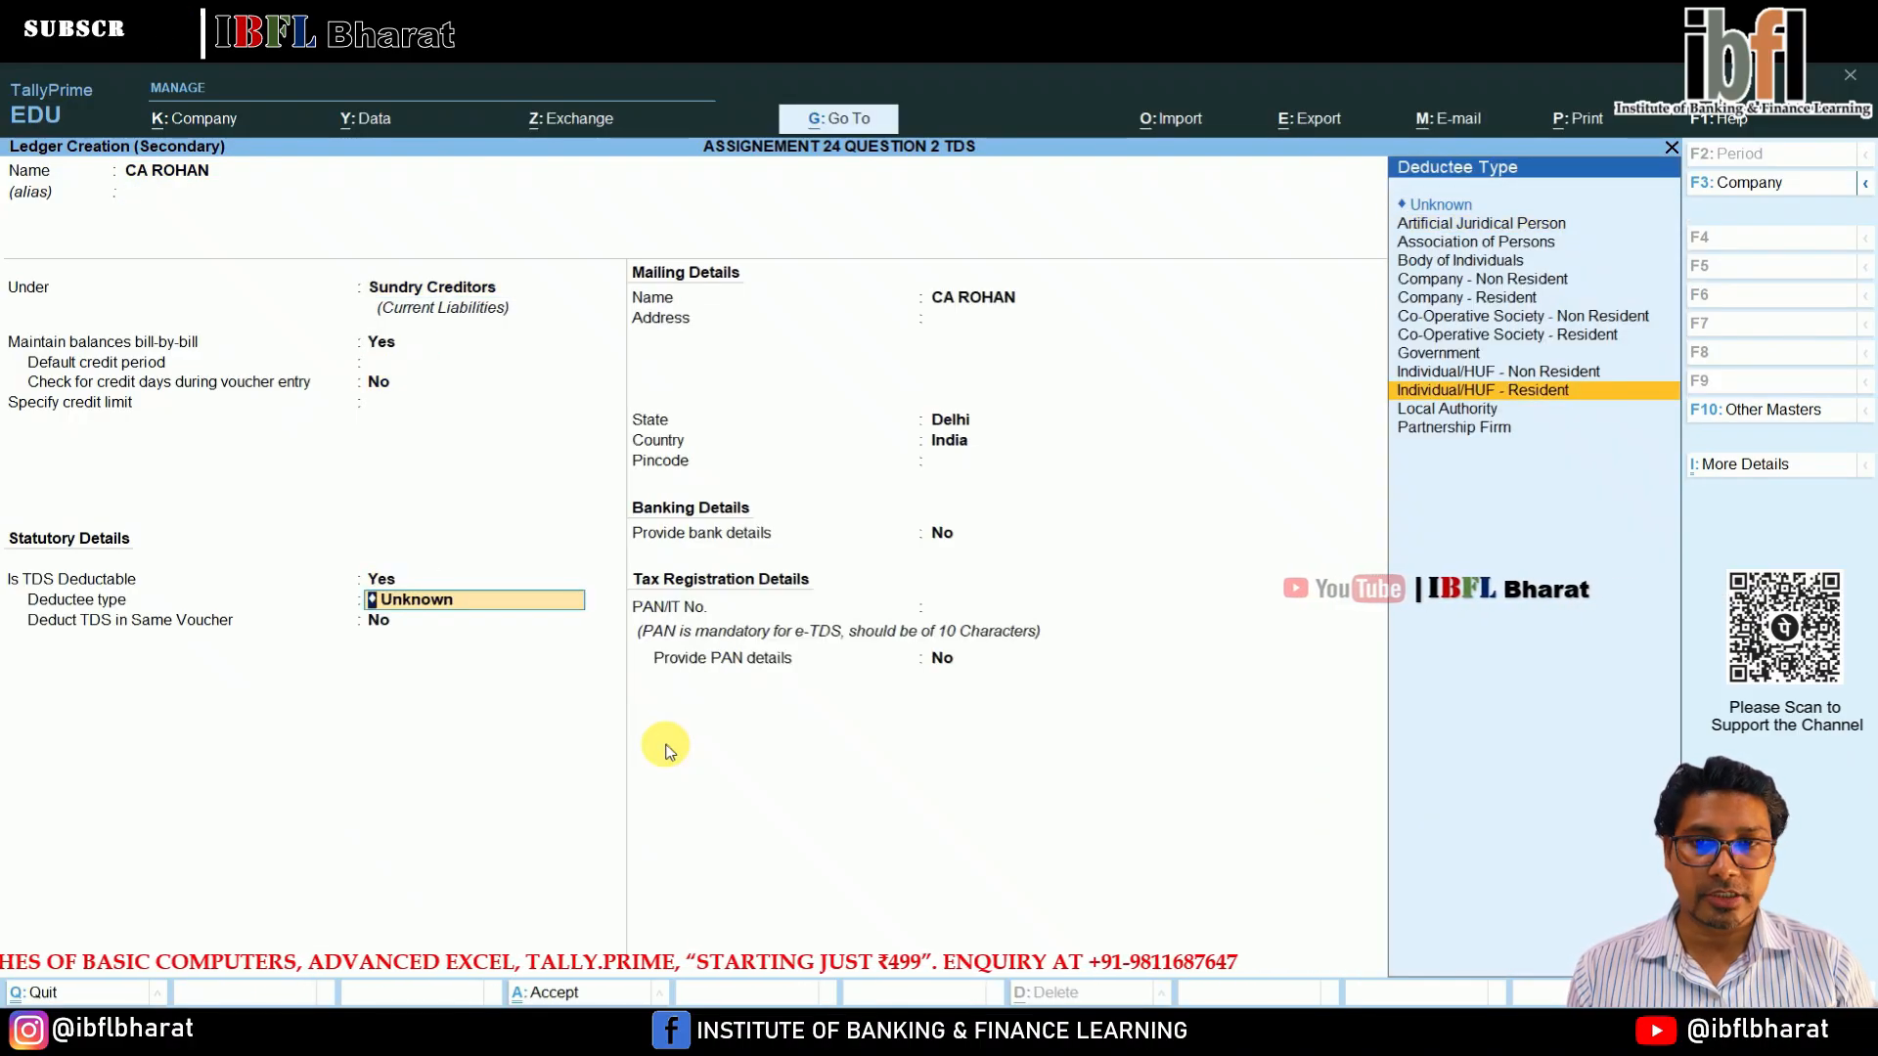
{"action": "key", "text": "Return"}
{"action": "key", "text": "y"}
Enter the chartered accountant's PAN/IT number, keep Provide PAN details at No, and save the ledger.
{"action": "key", "text": "Return"}
{"action": "key", "text": "Return"}
{"action": "key", "text": "Return"}
{"action": "key", "text": "Return"}
{"action": "key", "text": "Return"}
{"action": "key", "text": "Return"}
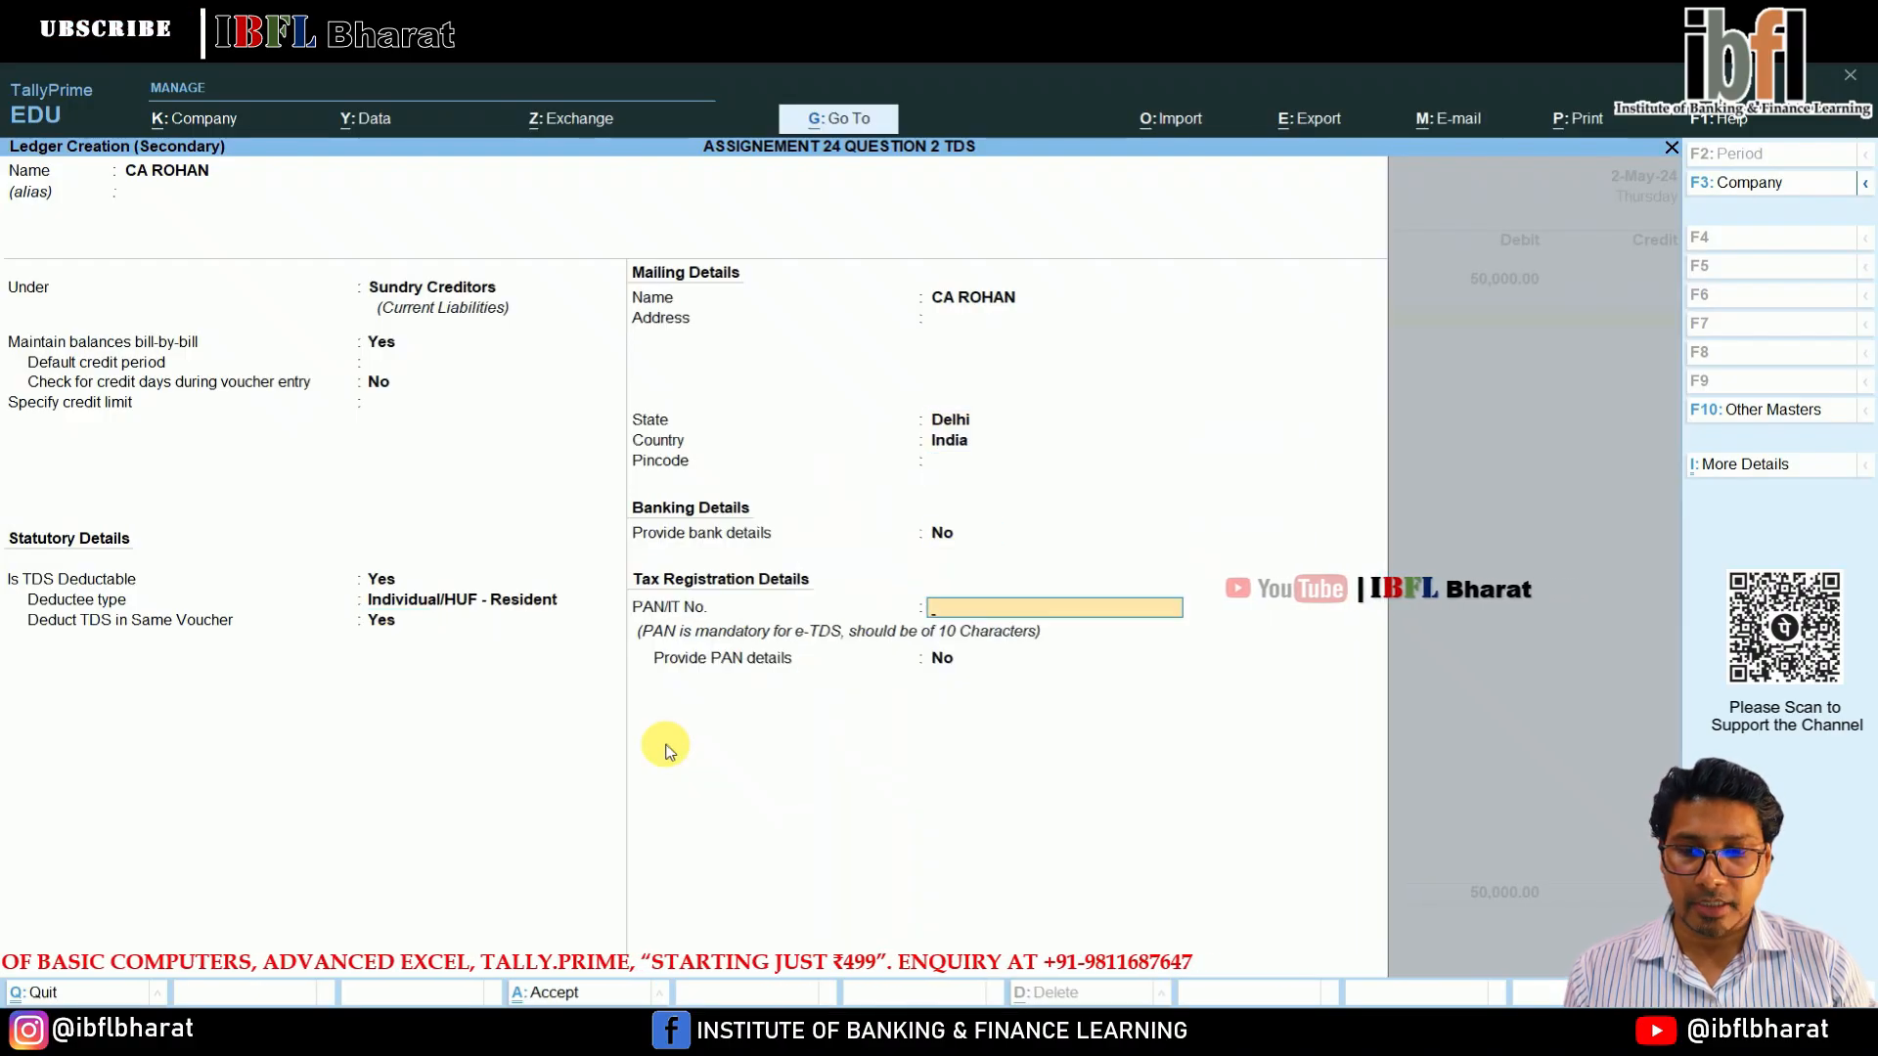
{"action": "type", "text": "AAAPM"}
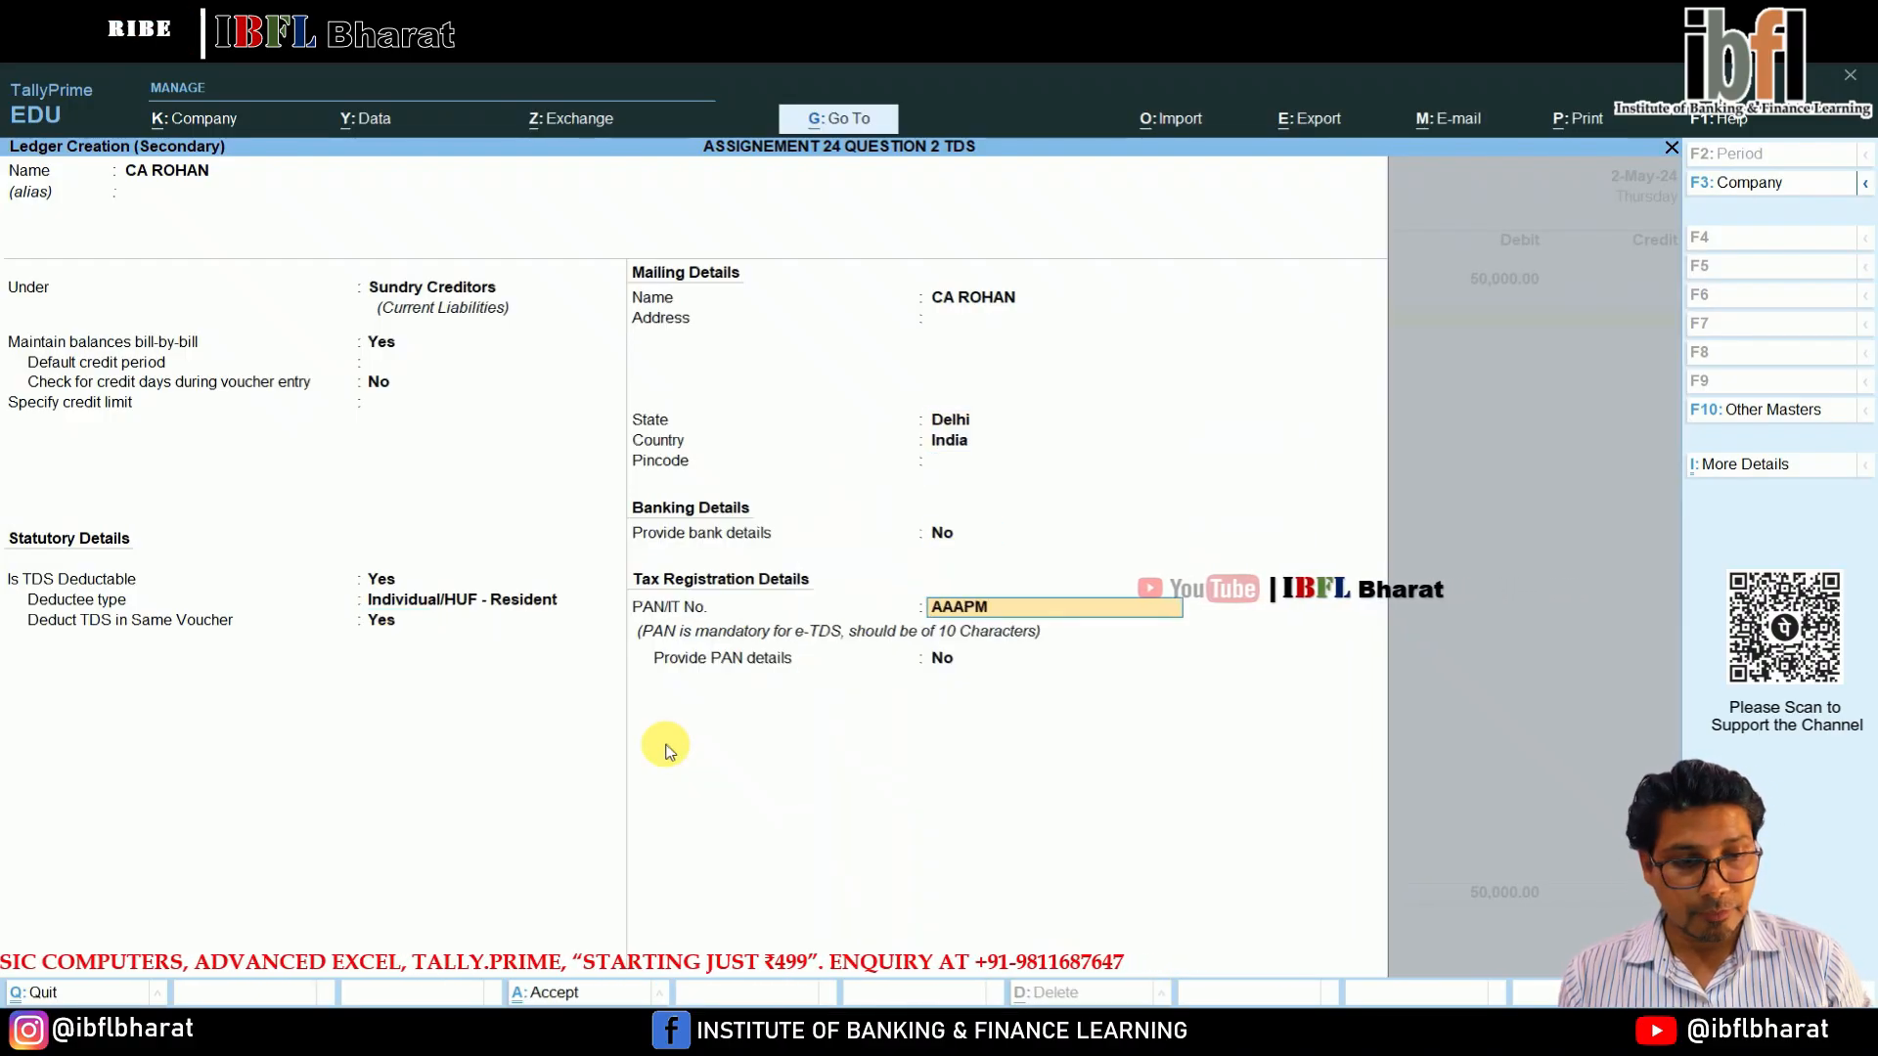
{"action": "type", "text": "1348R"}
{"action": "key", "text": "Return"}
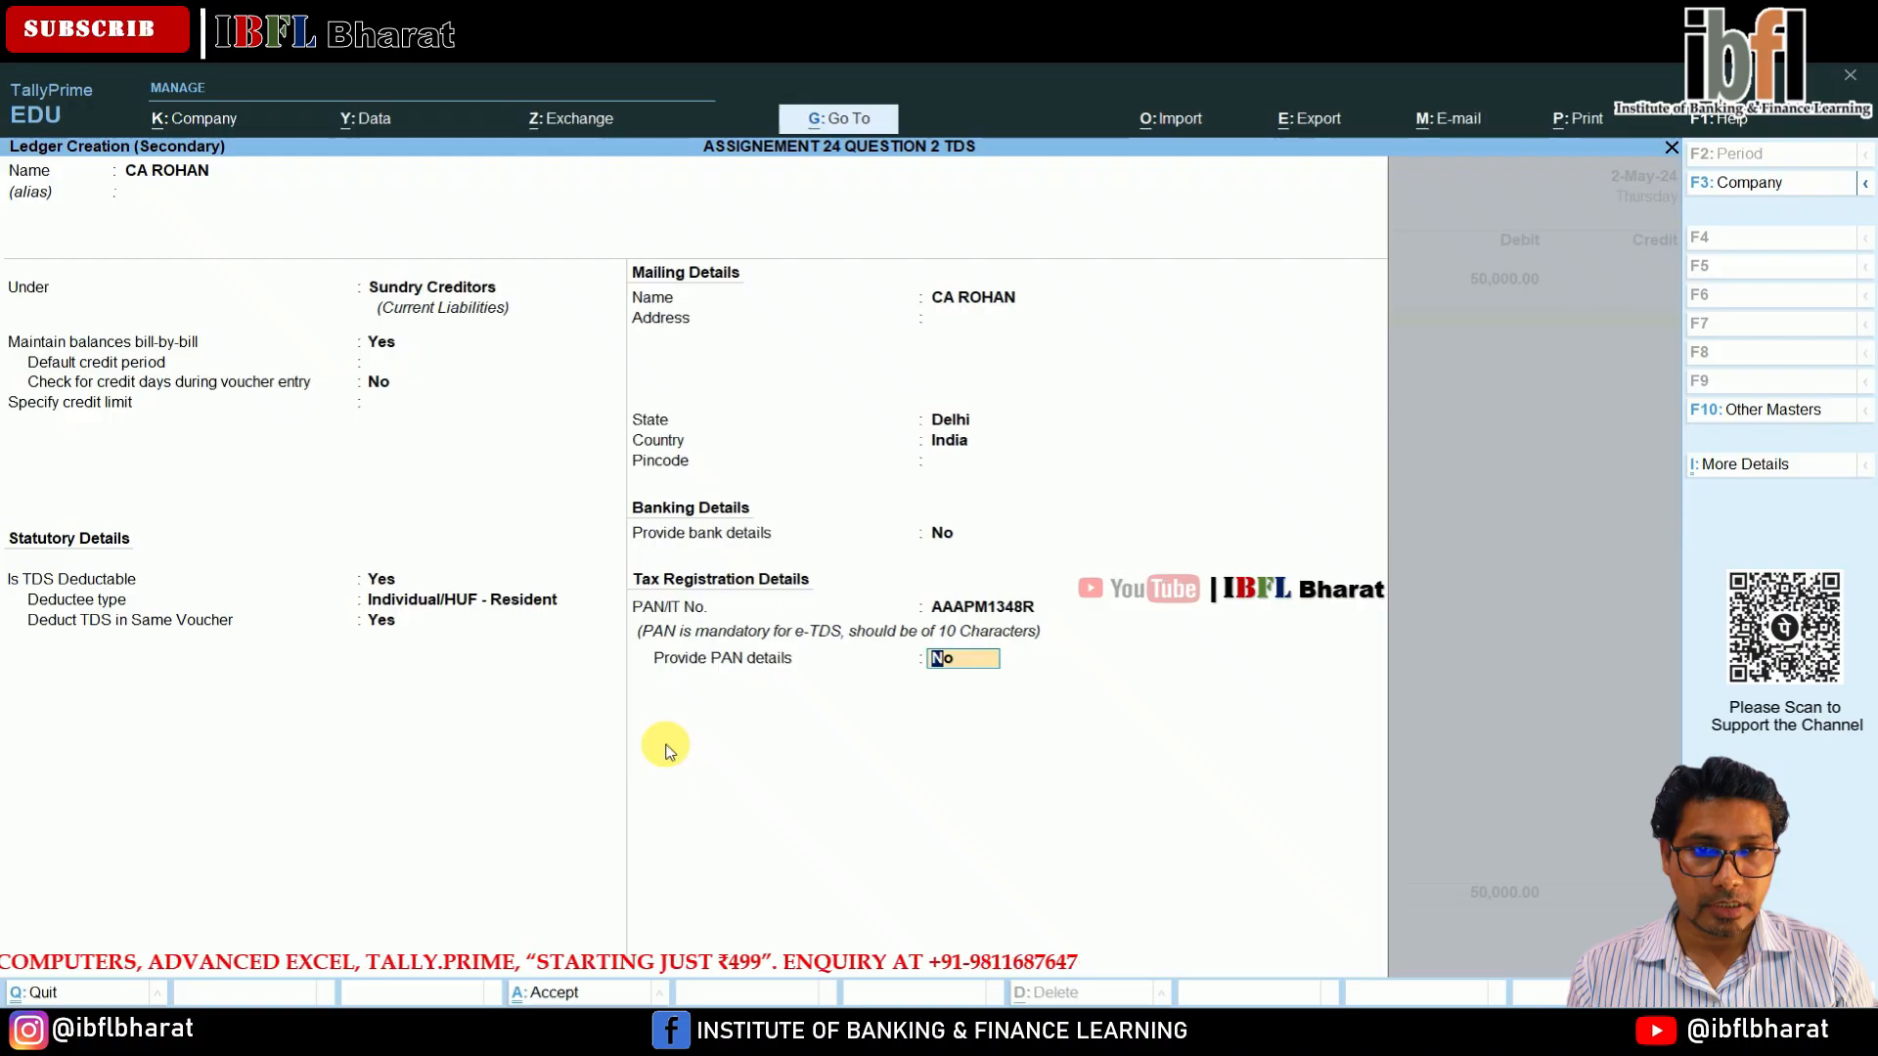
{"action": "key", "text": "ctrl+a"}
Credit the accountant with 45,000, allocating bill-wise New Ref TDS/05 for 50,000 Cr and 5,000 Dr.
{"action": "key", "text": "Return"}
{"action": "key", "text": "Return"}
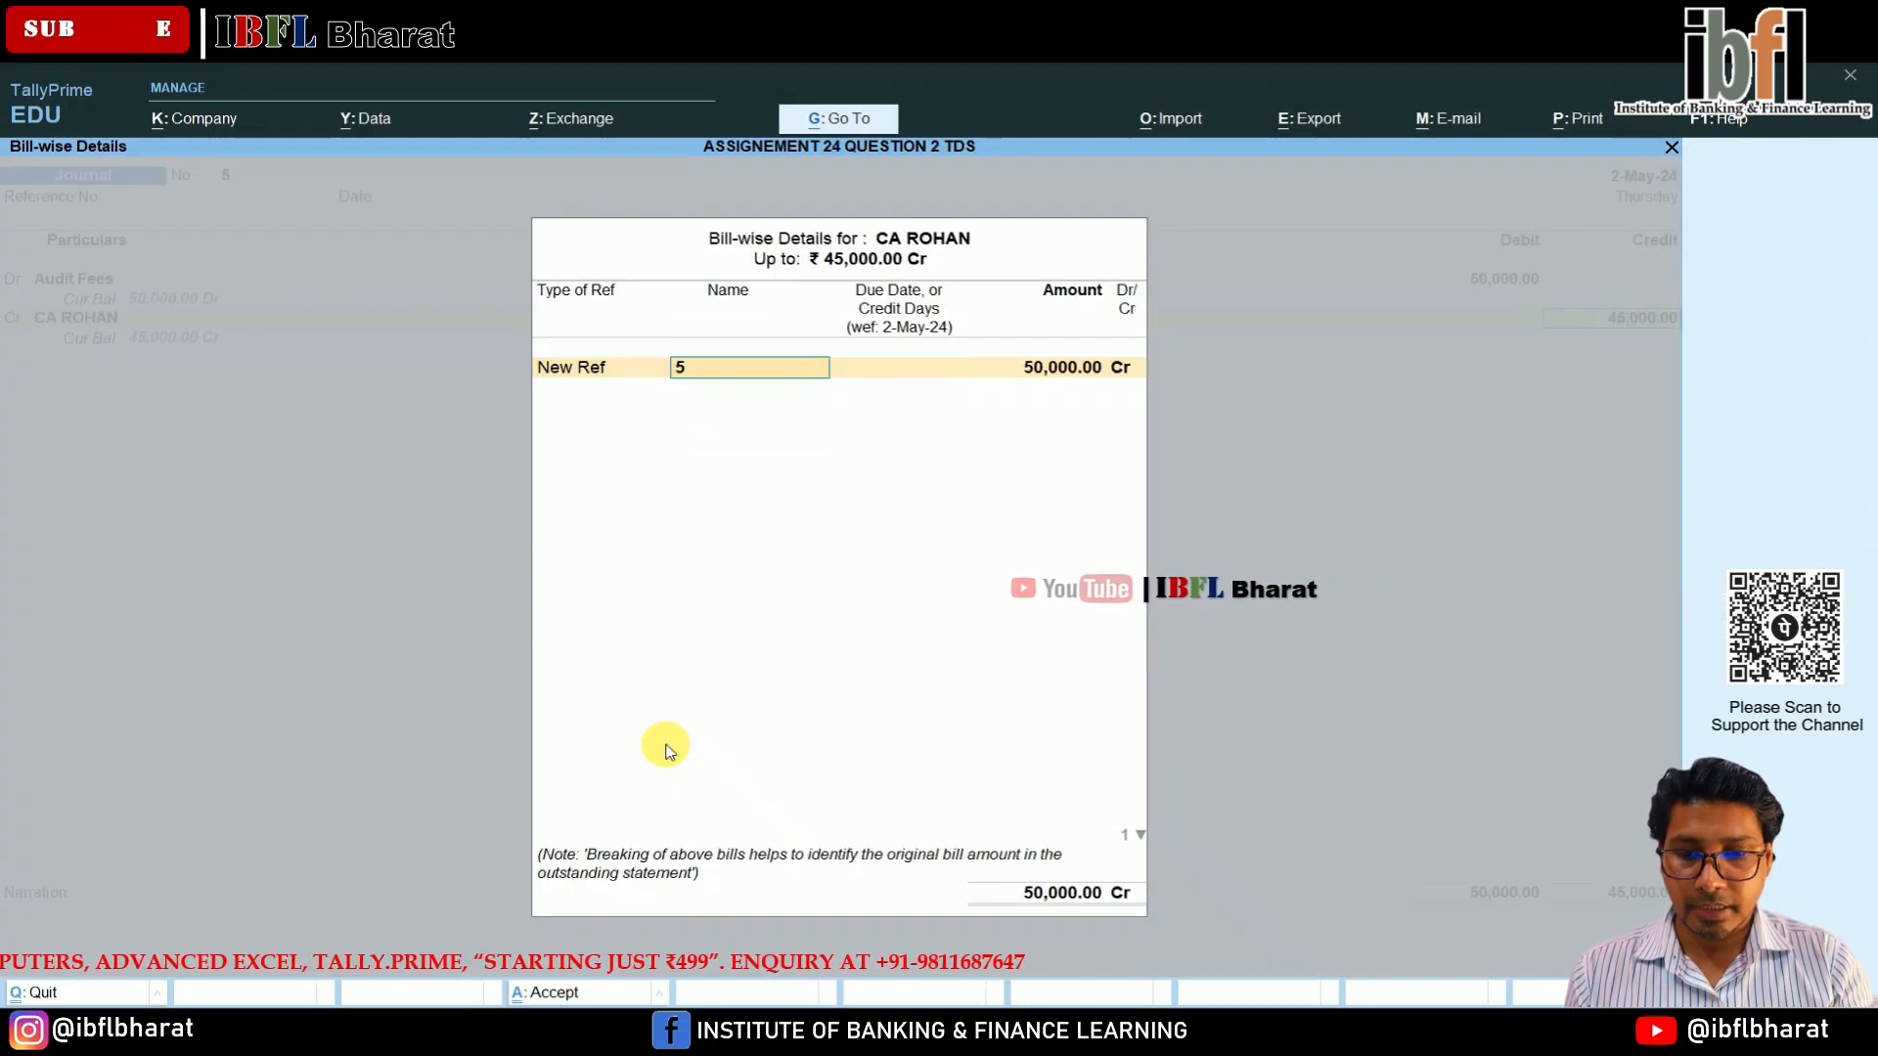
{"action": "type", "text": "TDS/05"}
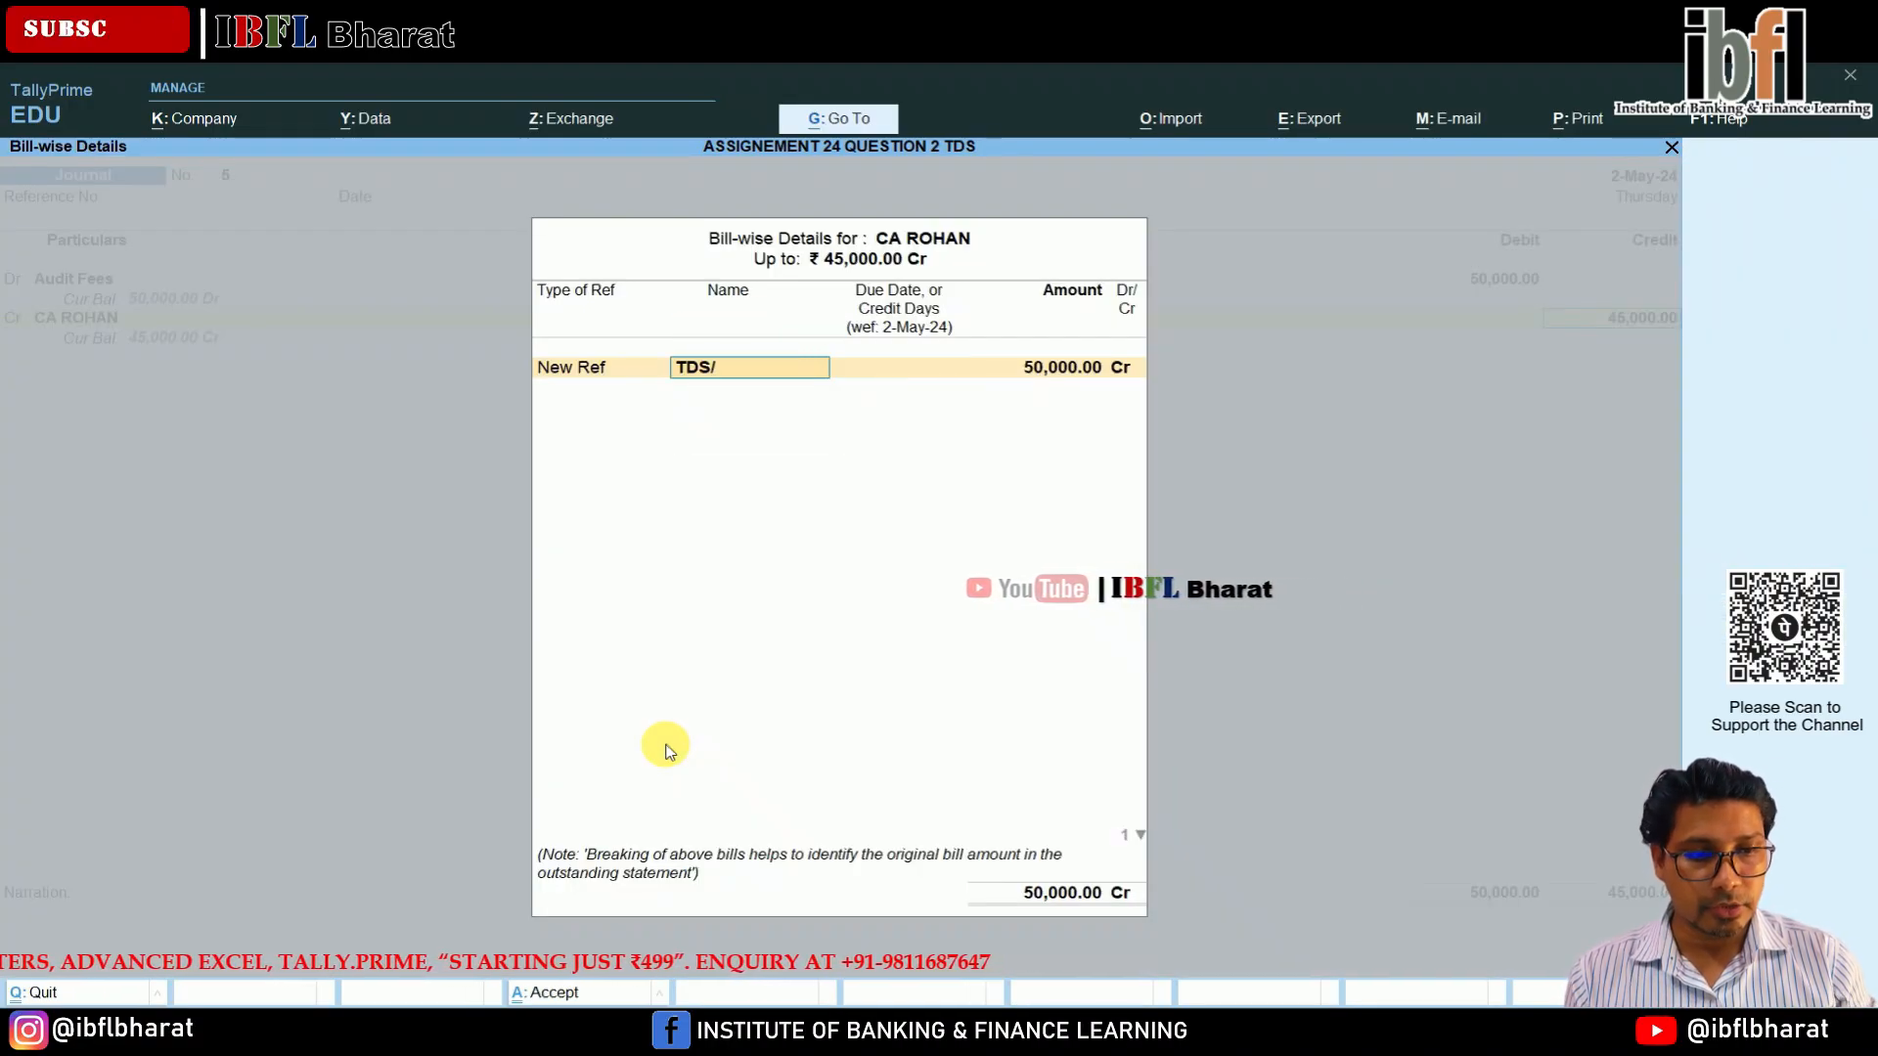
{"action": "key", "text": "Return"}
{"action": "key", "text": "Return"}
{"action": "key", "text": "Return"}
{"action": "key", "text": "Return"}
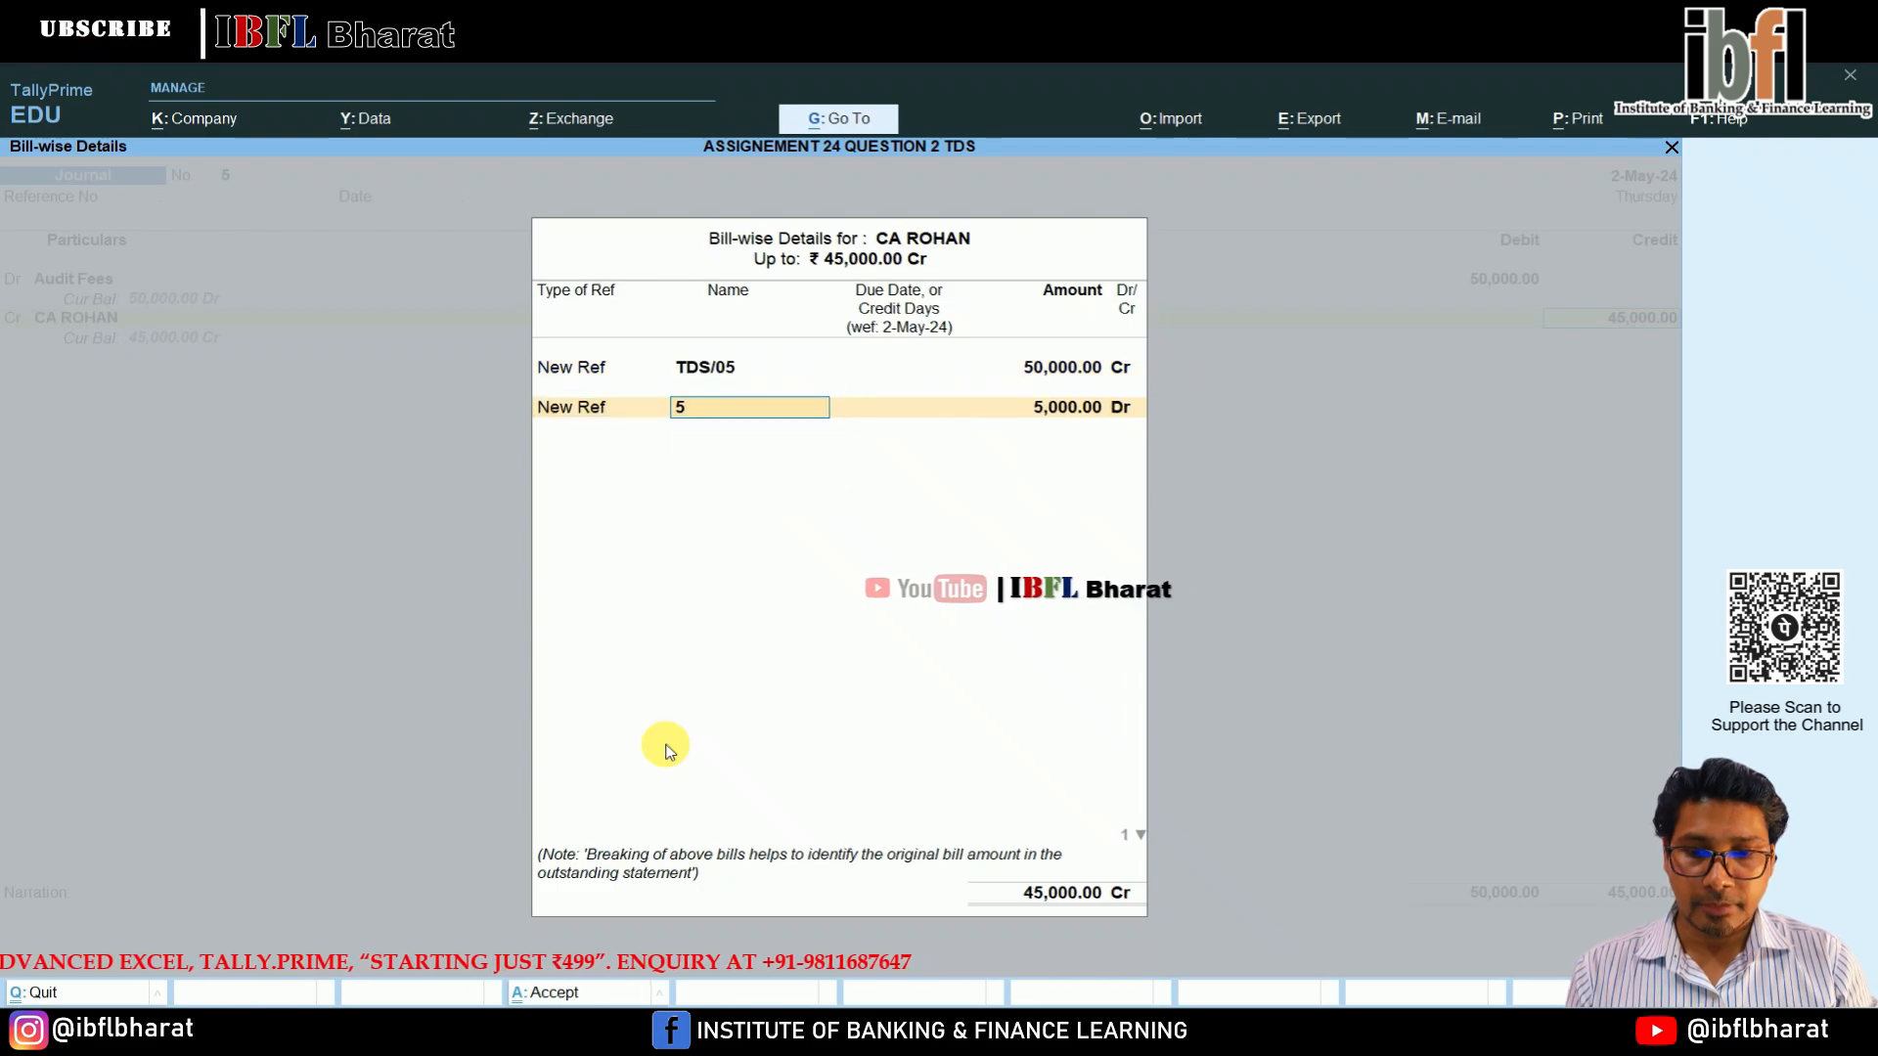
{"action": "type", "text": "TDS/05"}
{"action": "key", "text": "ctrl+a"}
{"action": "key", "text": "Return"}
Credit TDS on Audit Fees with 5,000 and save the audit fees journal.
{"action": "key", "text": "Down"}
{"action": "key", "text": "Down"}
{"action": "key", "text": "Down"}
{"action": "key", "text": "Down"}
{"action": "key", "text": "Down"}
{"action": "key", "text": "Down"}
{"action": "key", "text": "Down"}
{"action": "key", "text": "Down"}
{"action": "key", "text": "Down"}
{"action": "key", "text": "Down"}
{"action": "key", "text": "Down"}
{"action": "key", "text": "Down"}
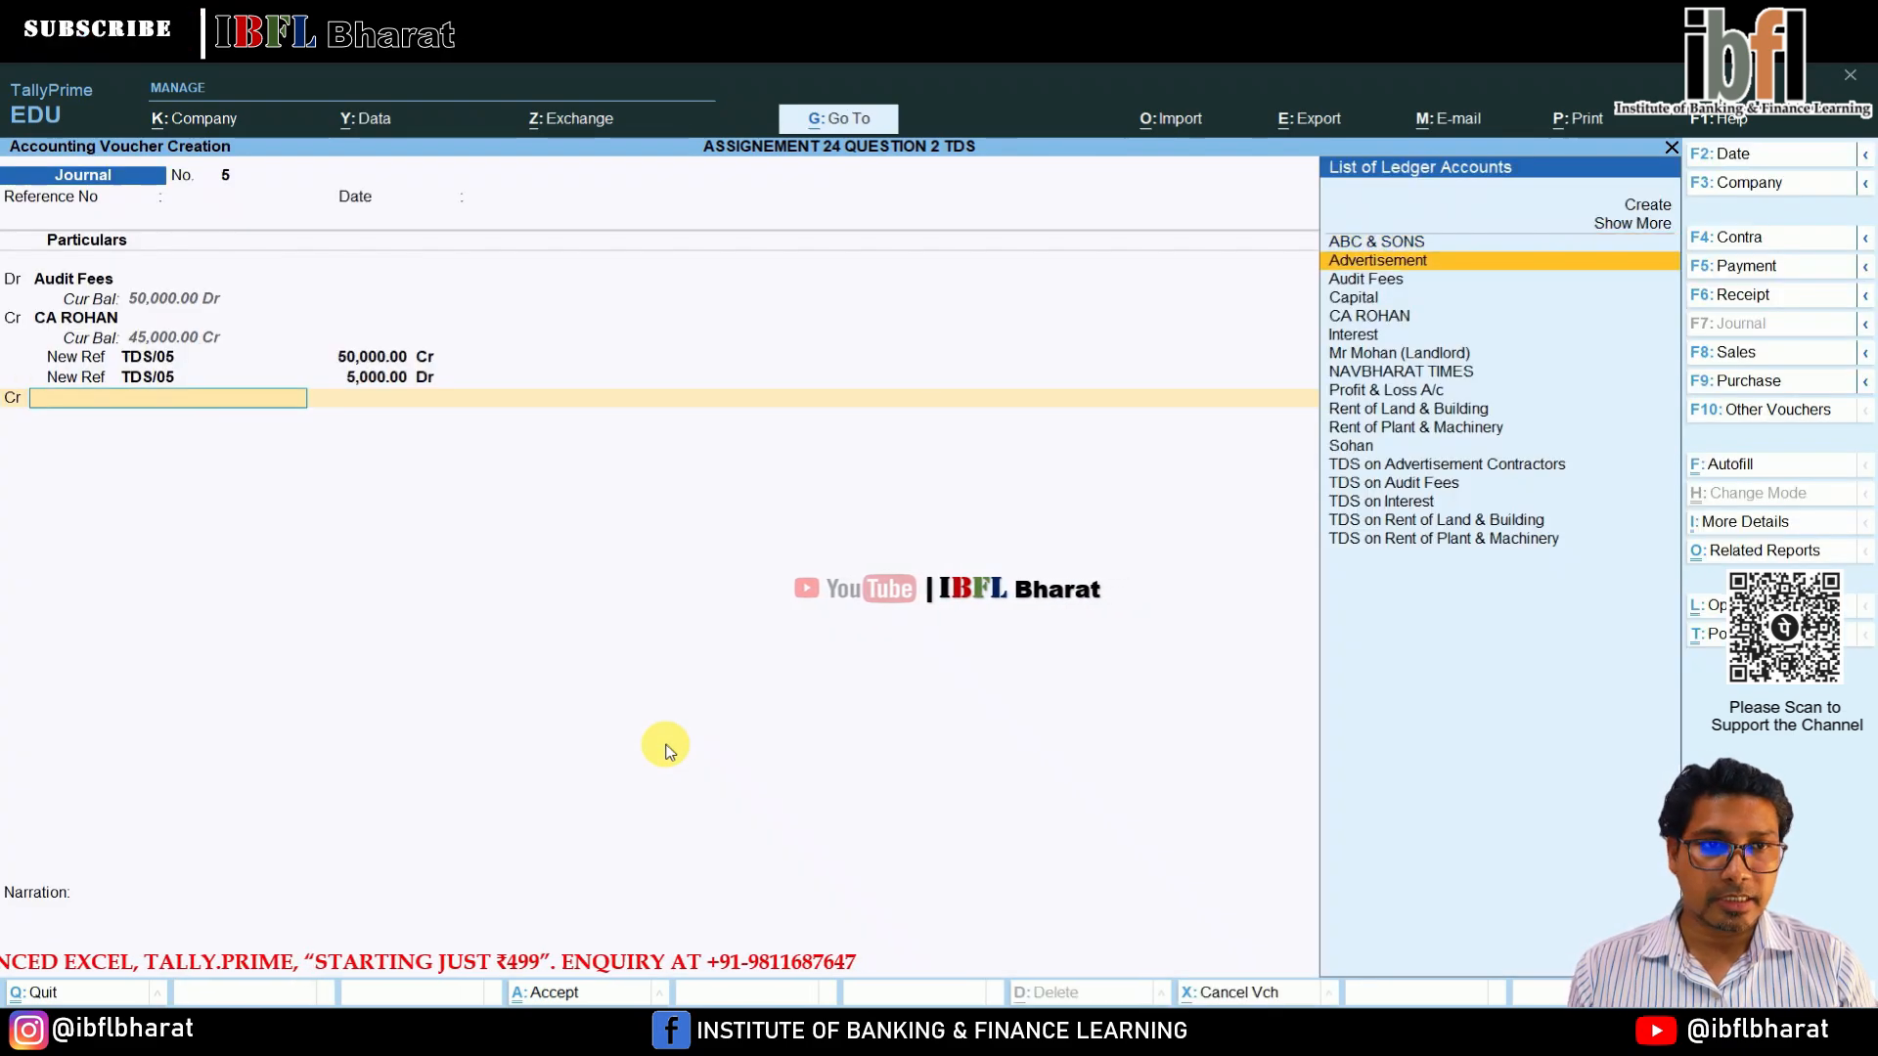
{"action": "key", "text": "Down"}
{"action": "key", "text": "Return"}
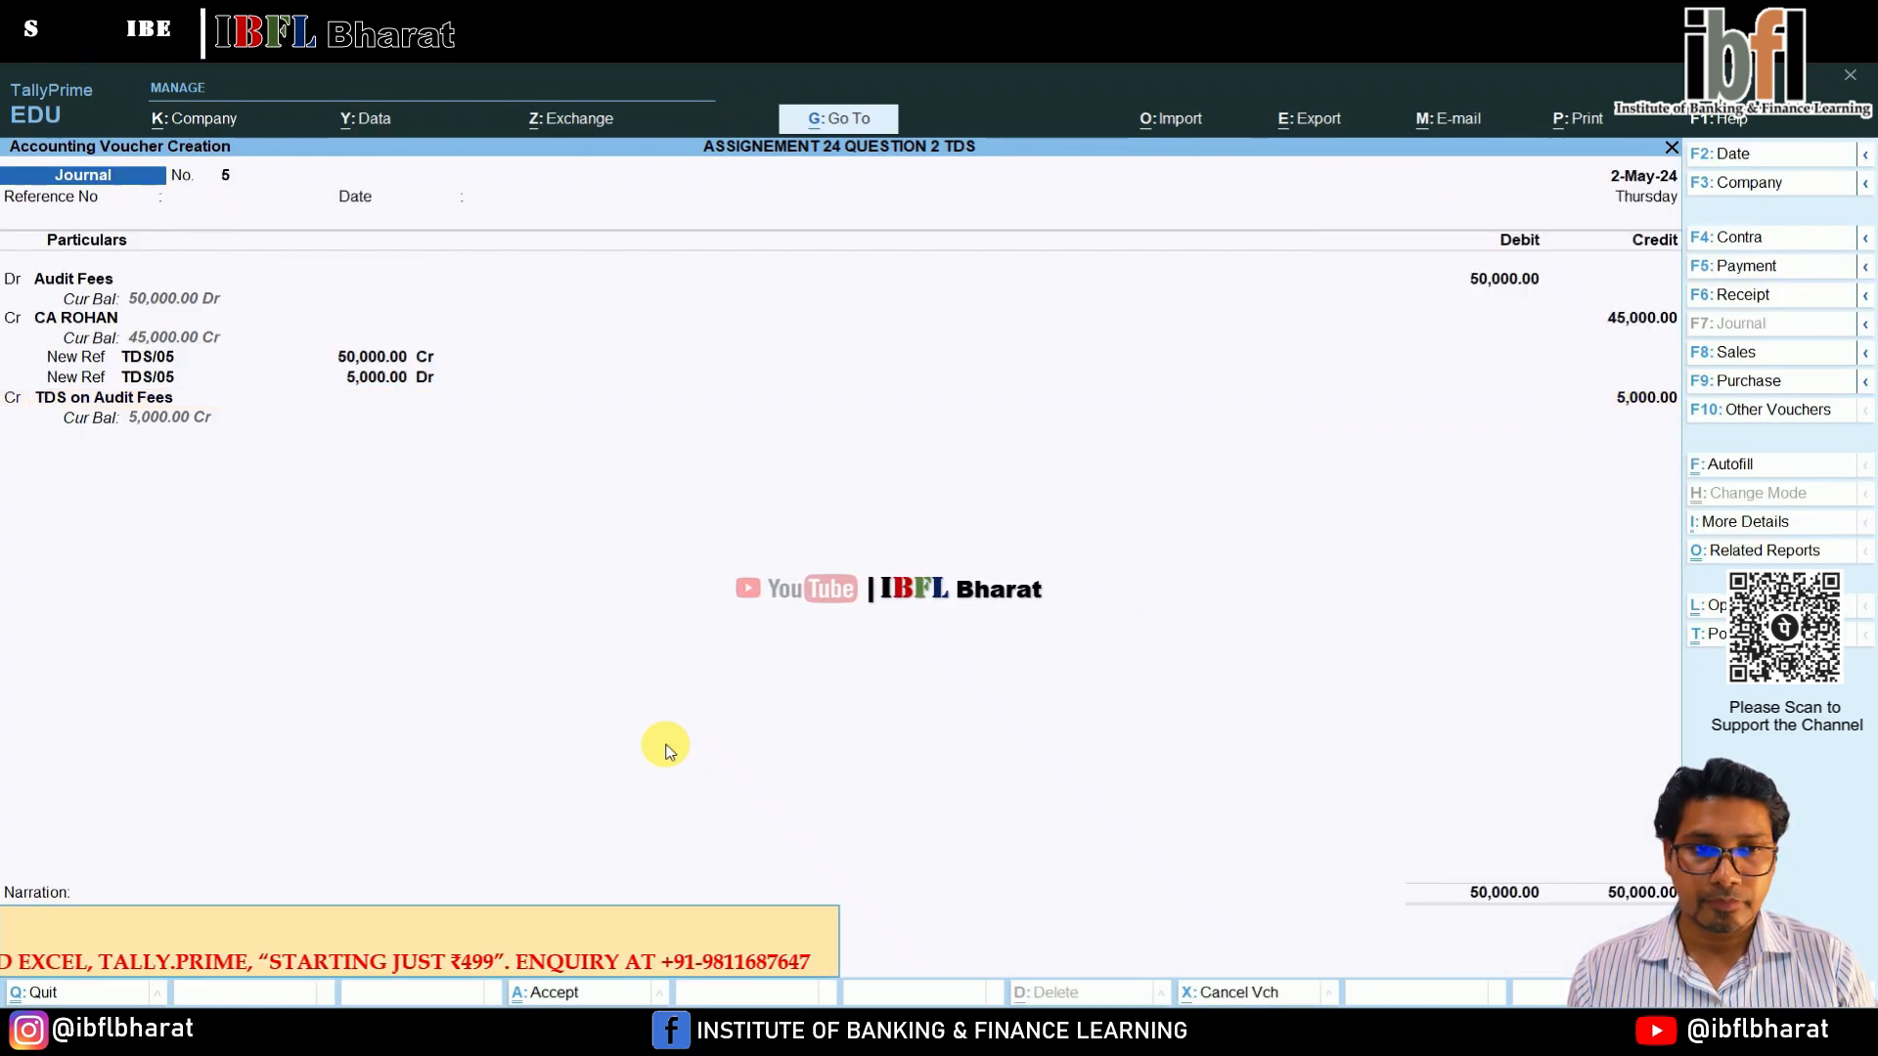
{"action": "key", "text": "Return"}
{"action": "key", "text": "Return"}
{"action": "key", "text": "Return"}
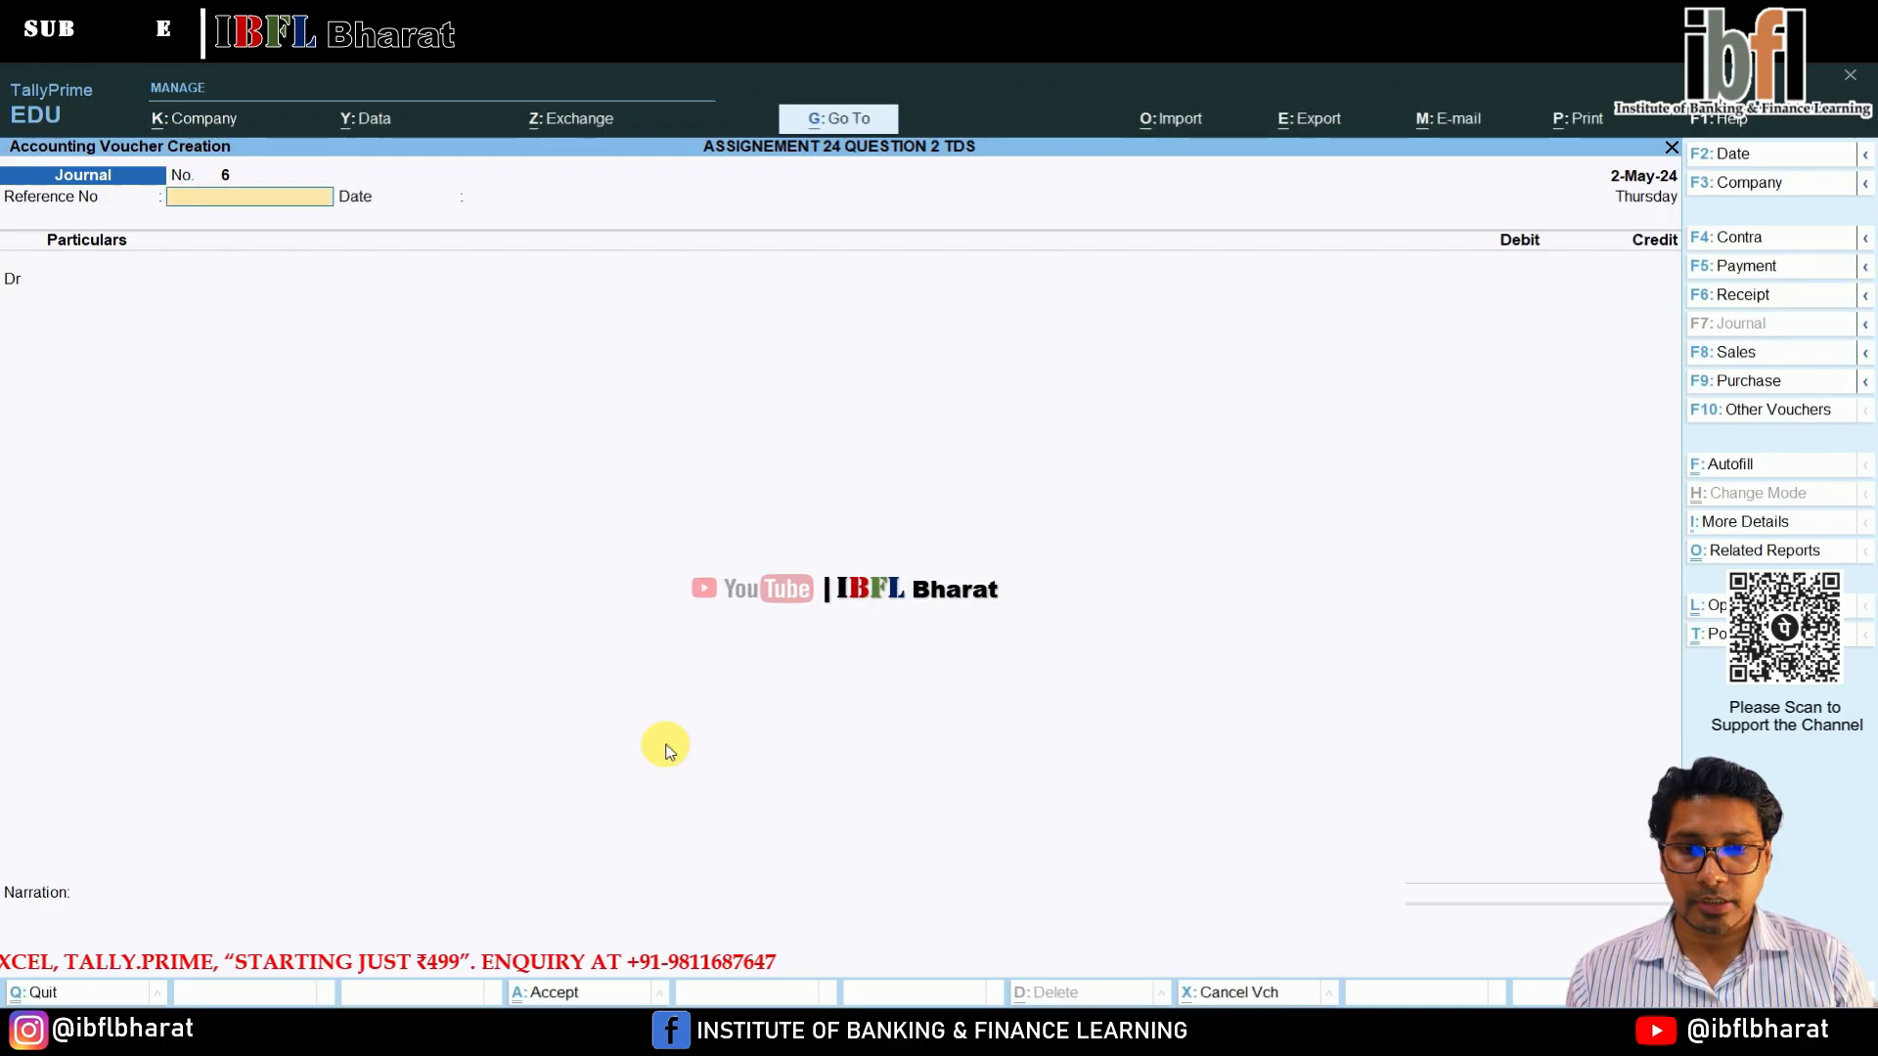
In a Payment voucher, debit the chartered accountant with 45,000 against bill reference TDS/05.
{"action": "key", "text": "F5"}
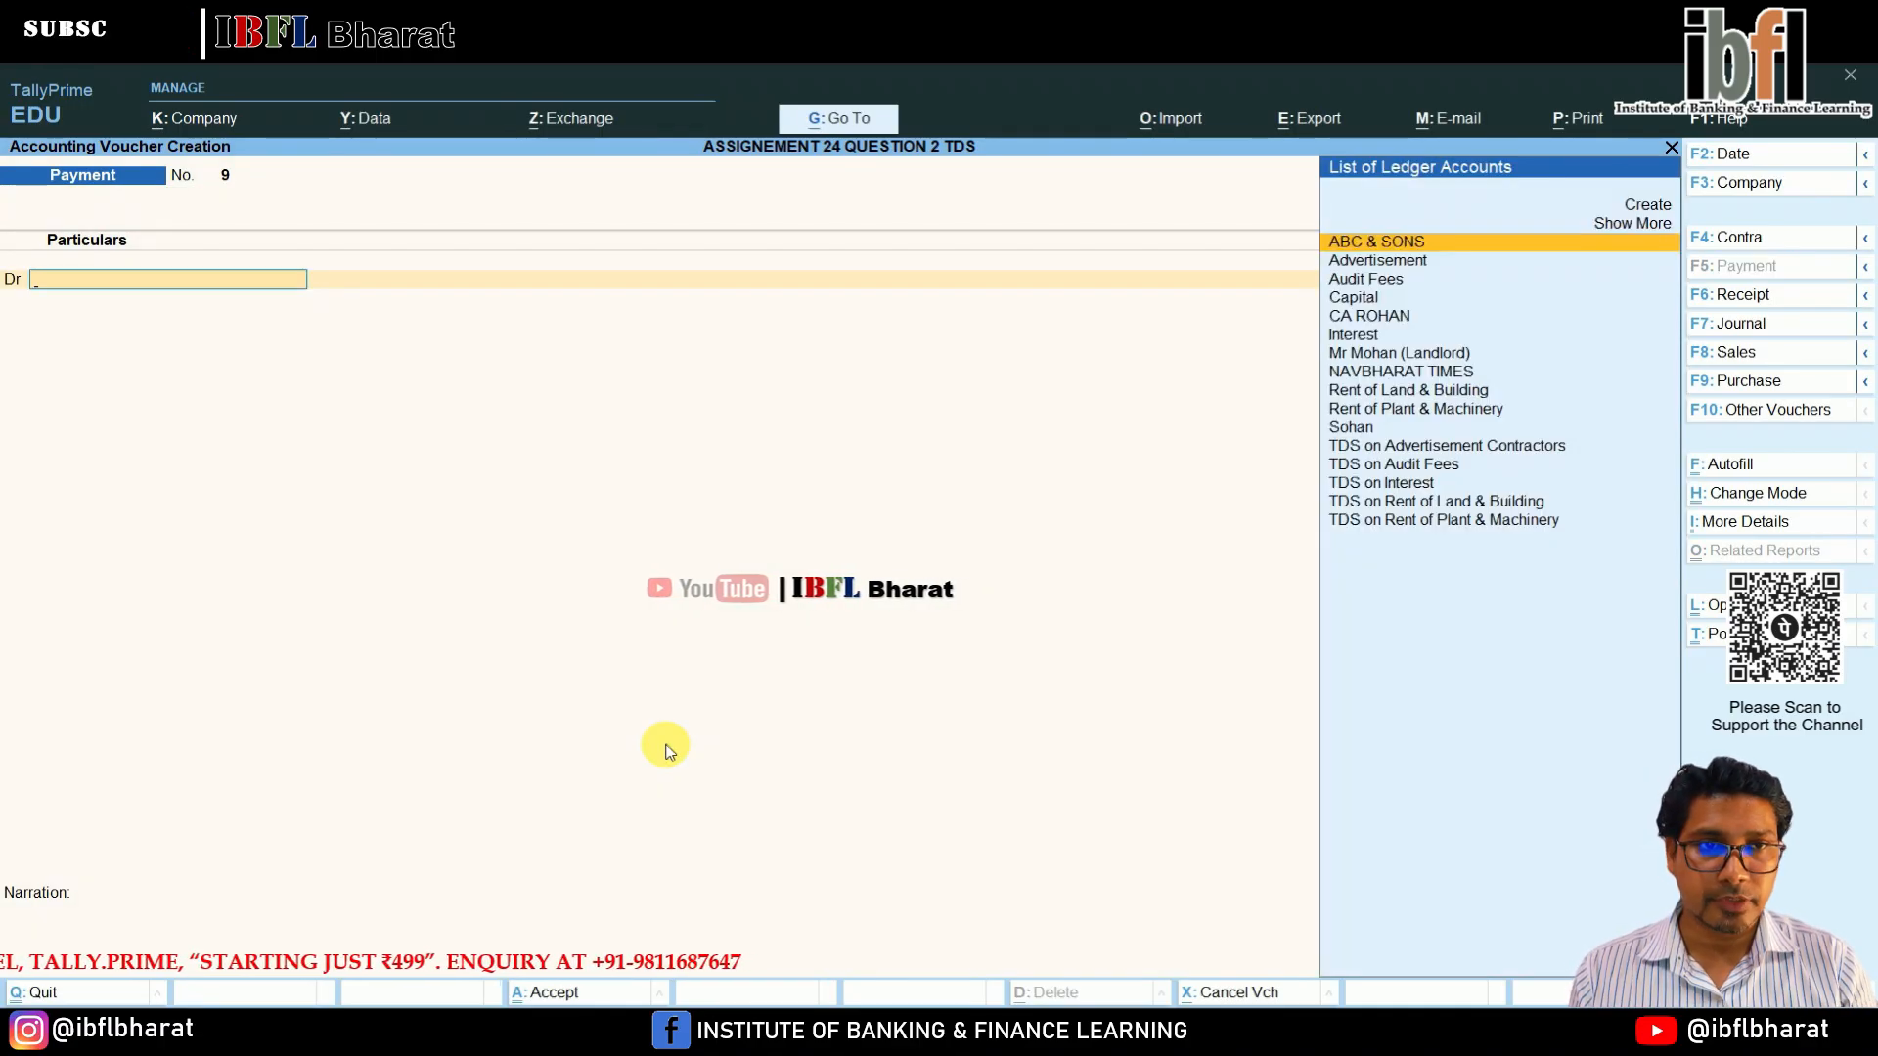
{"action": "key", "text": "Down"}
{"action": "key", "text": "Down"}
{"action": "key", "text": "Return"}
{"action": "key", "text": "BackSpace"}
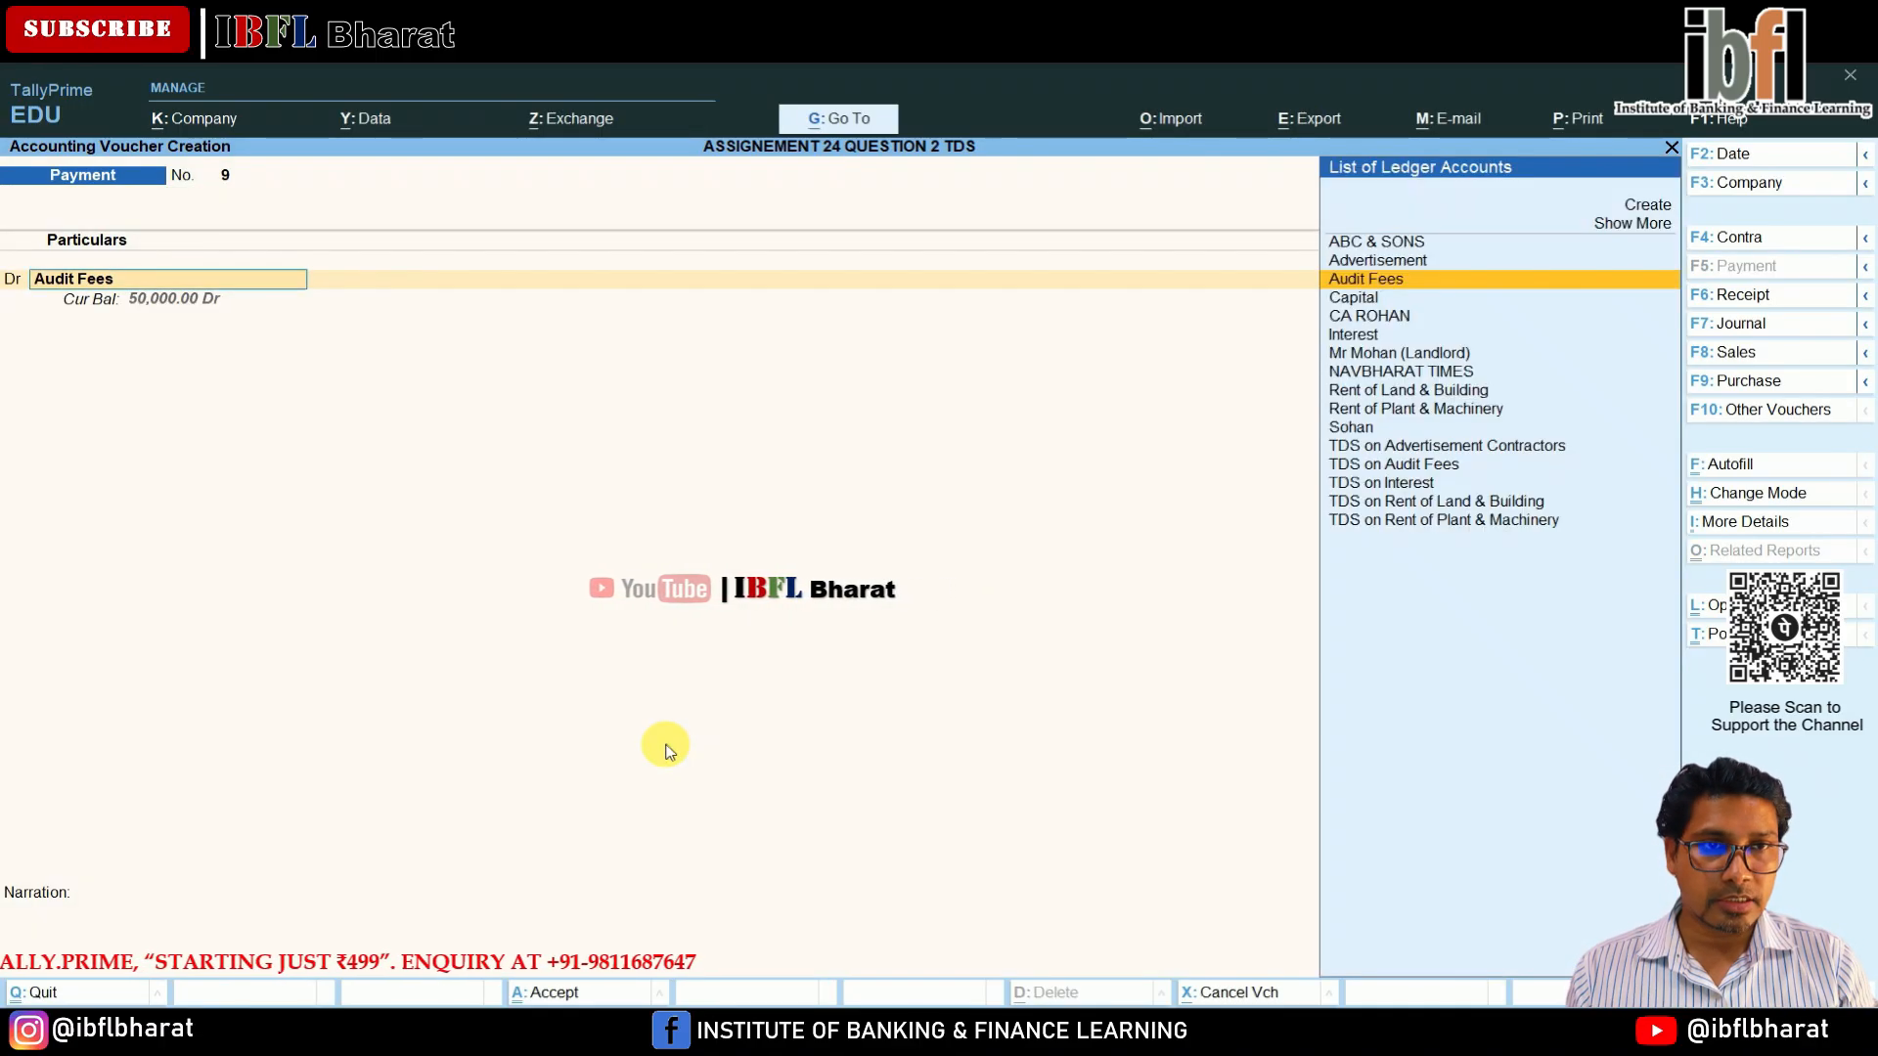
{"action": "key", "text": "Down"}
{"action": "key", "text": "Down"}
{"action": "key", "text": "Return"}
{"action": "type", "text": "45000"}
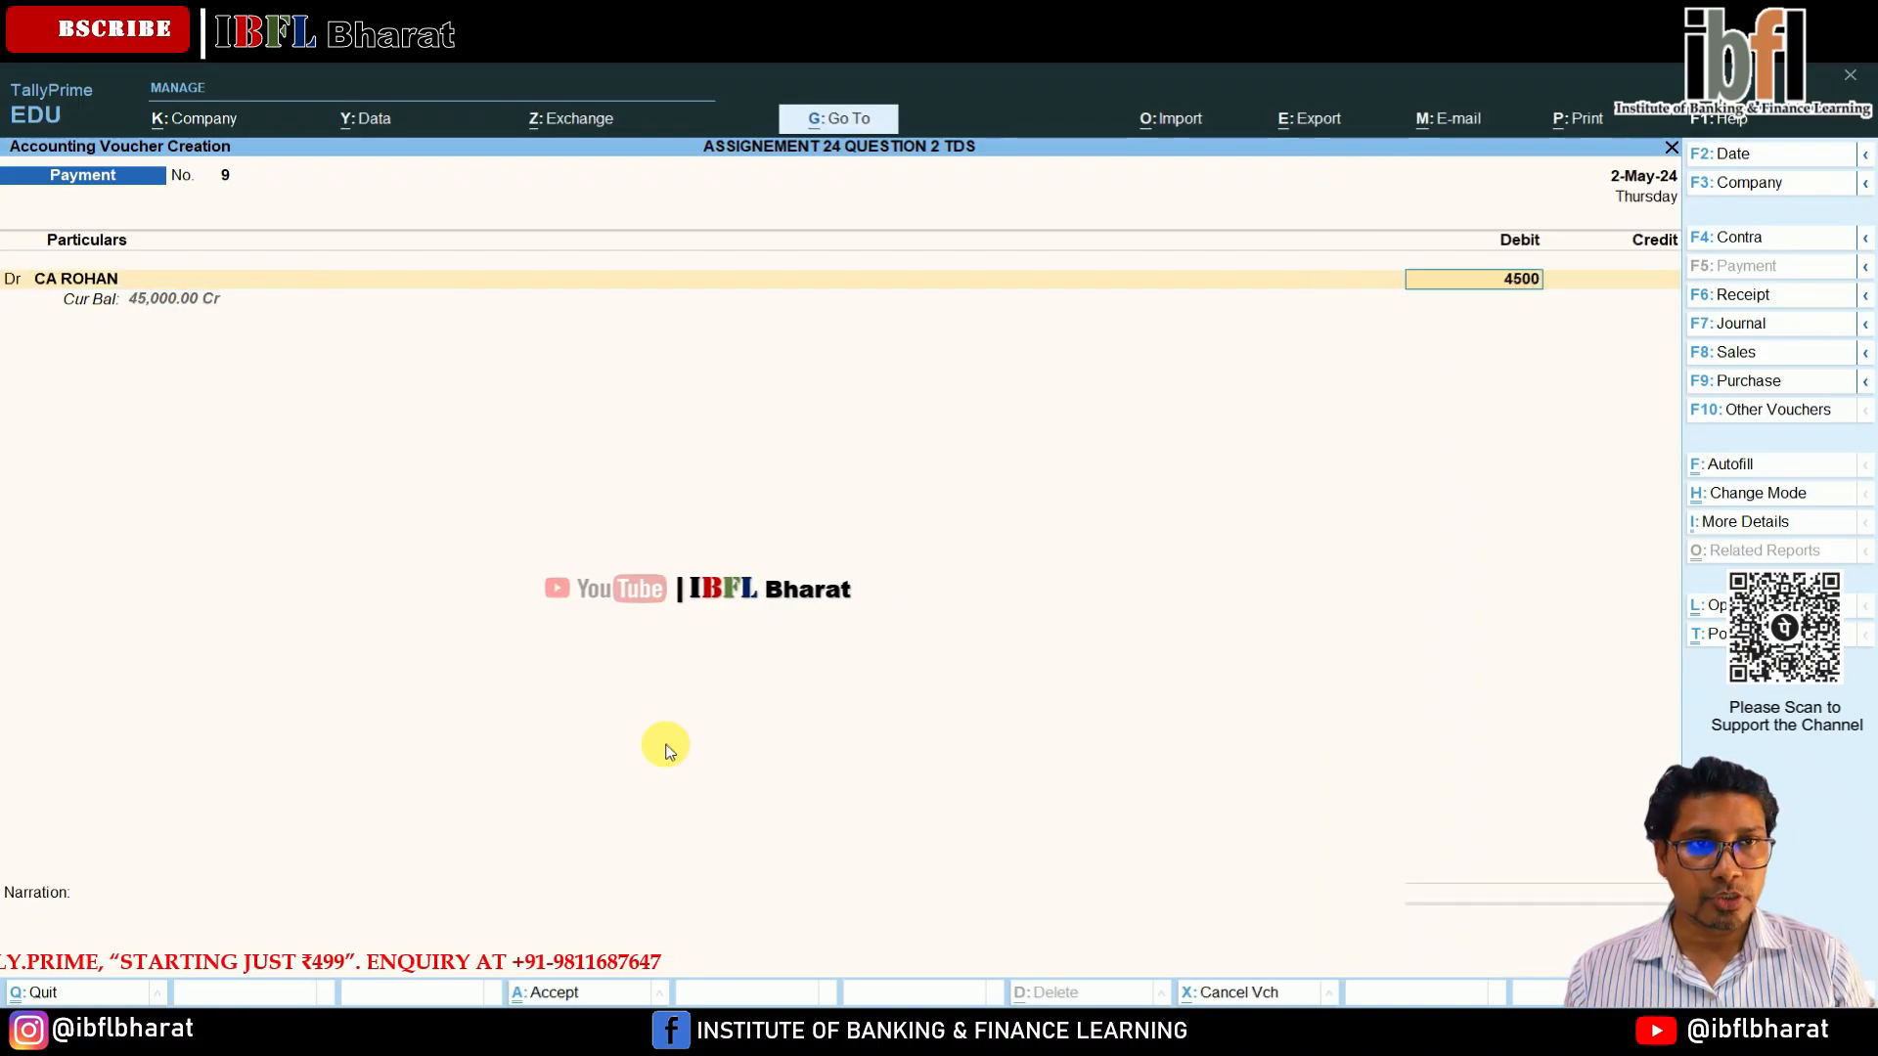
{"action": "key", "text": "Return"}
{"action": "key", "text": "Return"}
{"action": "key", "text": "Return"}
{"action": "key", "text": "Return"}
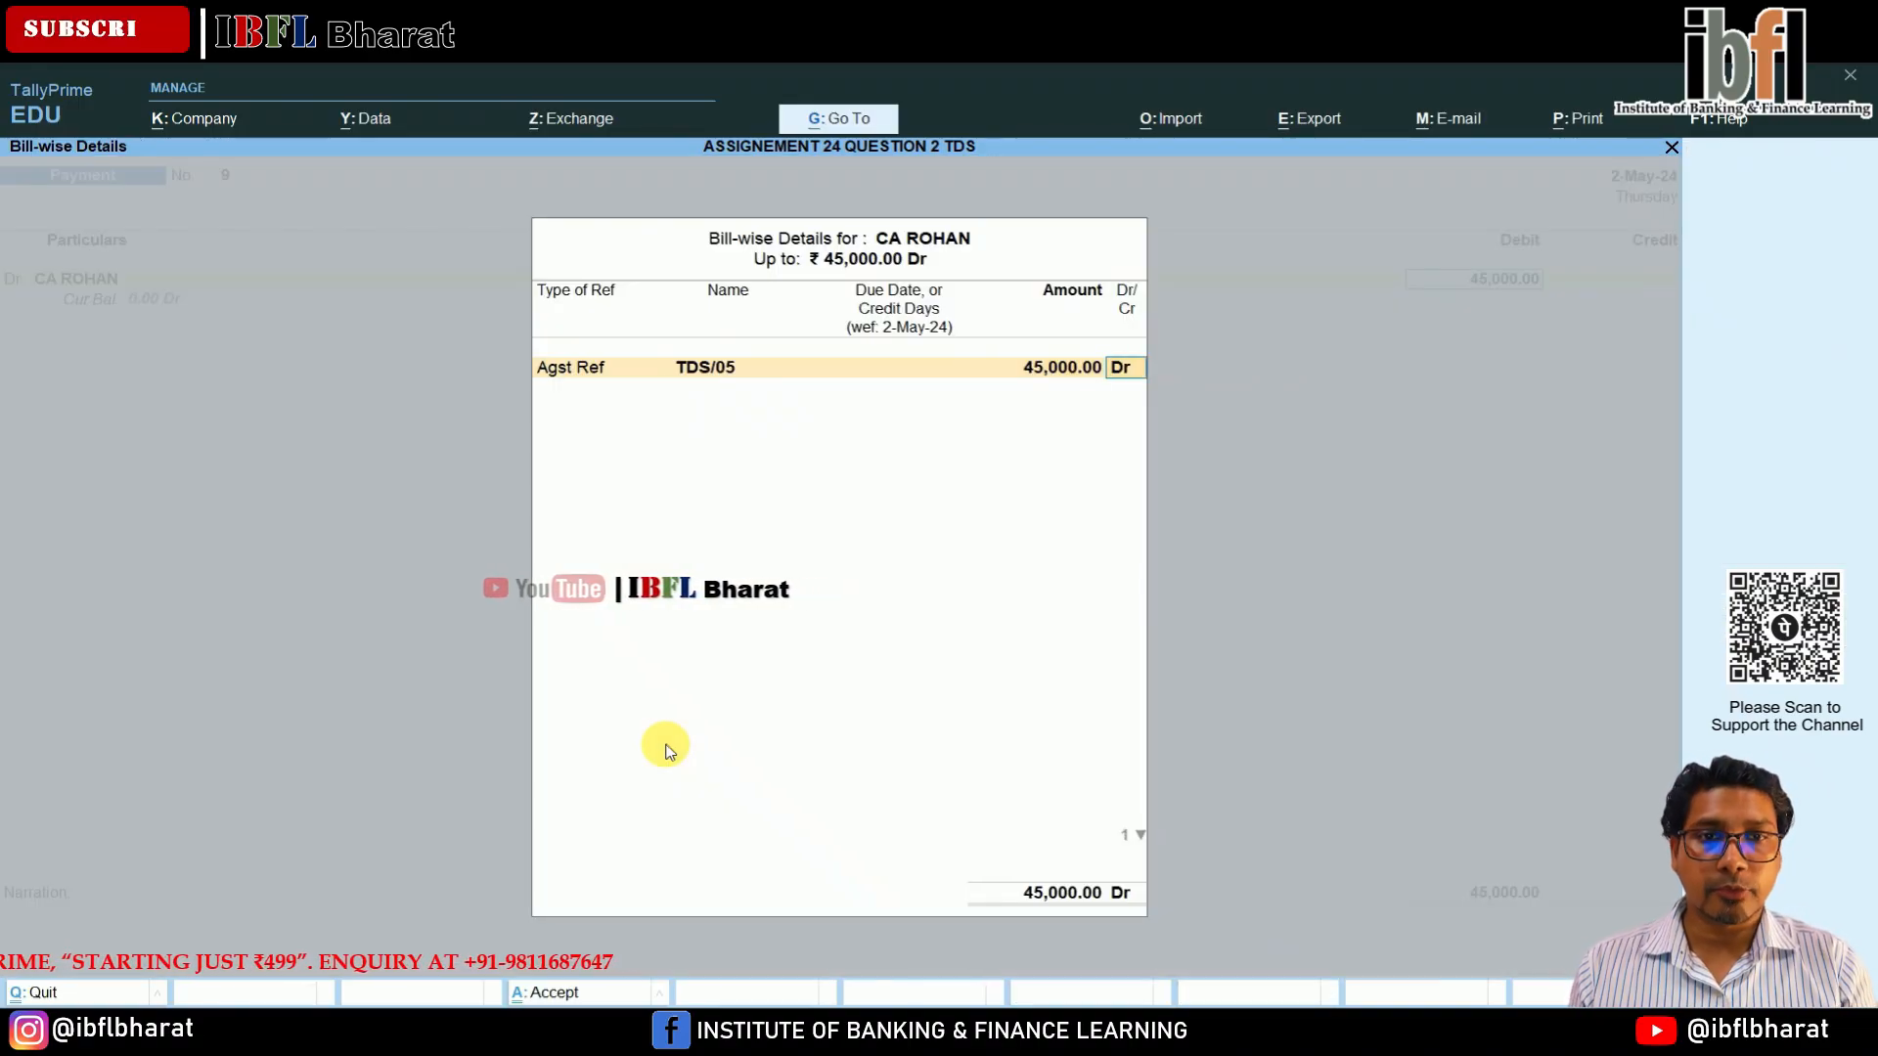
{"action": "key", "text": "Return"}
Credit Bank with 45,000 and save the payment to the chartered accountant.
{"action": "key", "text": "Down"}
{"action": "key", "text": "Down"}
{"action": "key", "text": "Down"}
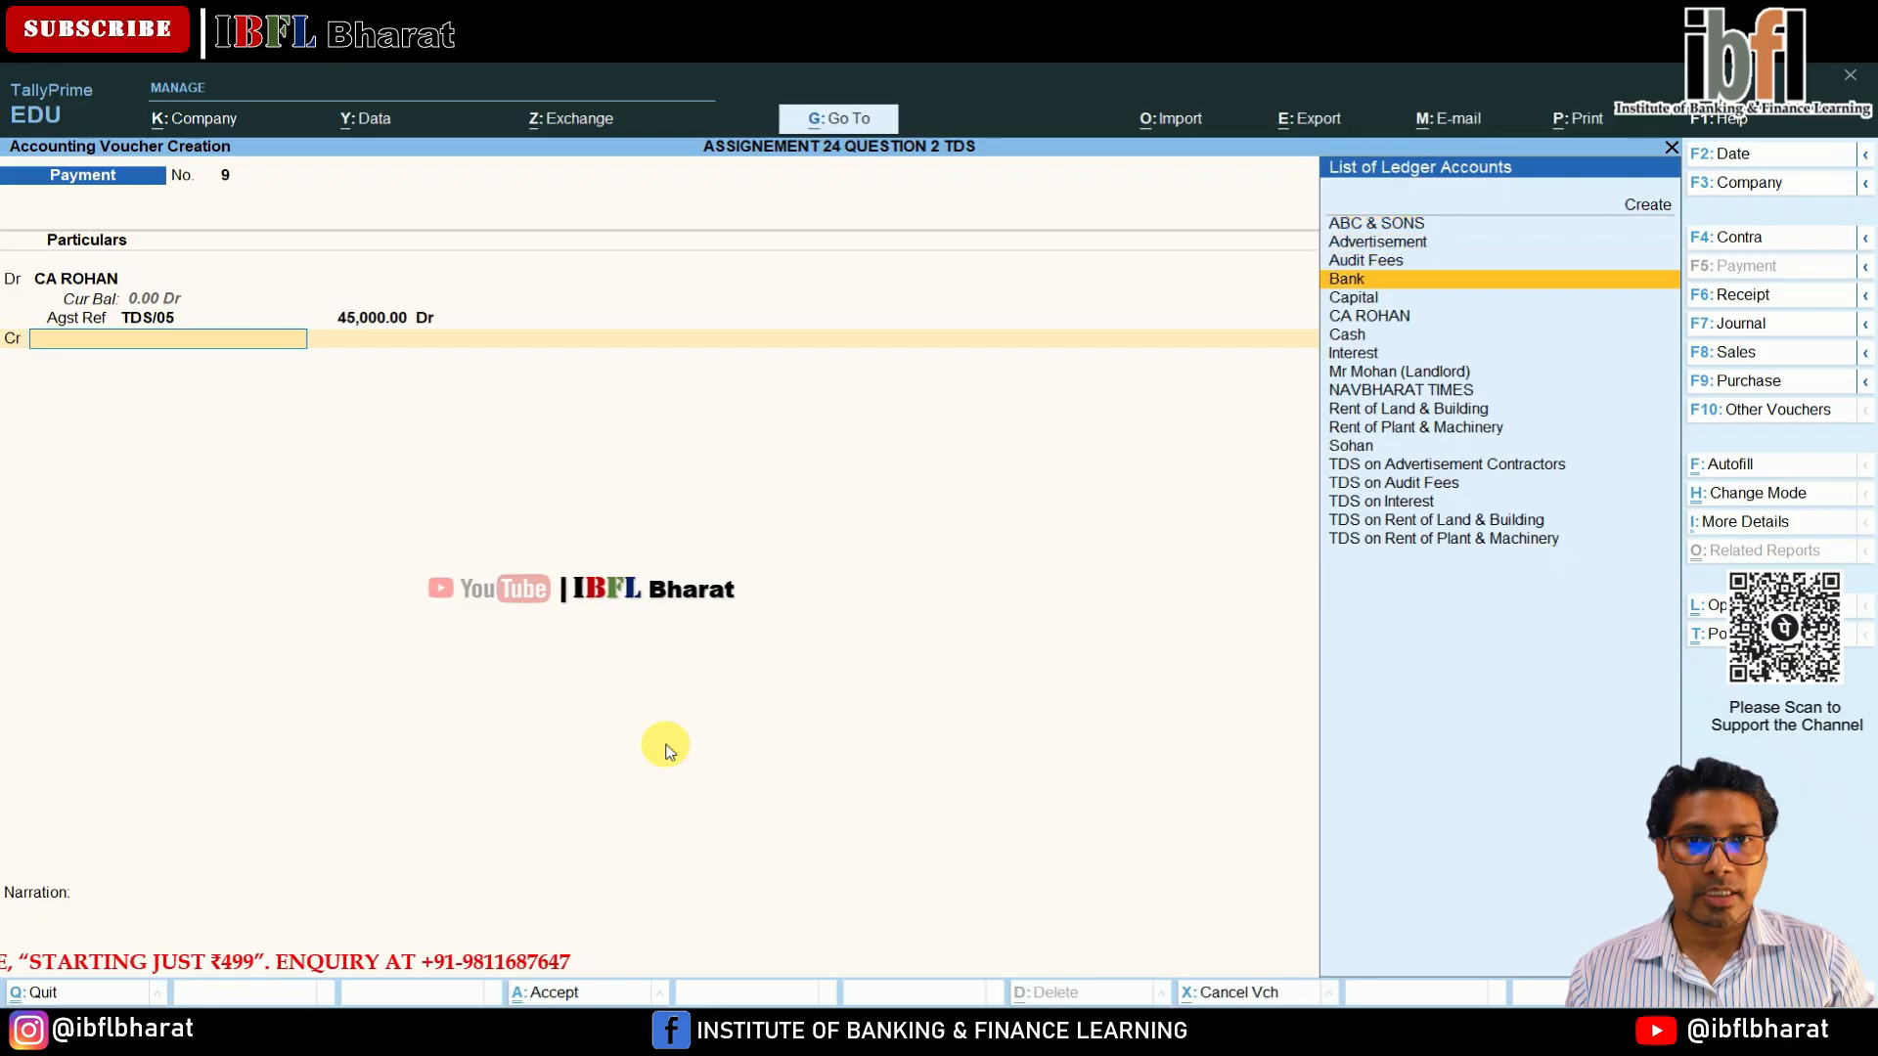
{"action": "key", "text": "Return"}
{"action": "key", "text": "Return"}
{"action": "key", "text": "Return"}
{"action": "key", "text": "Return"}
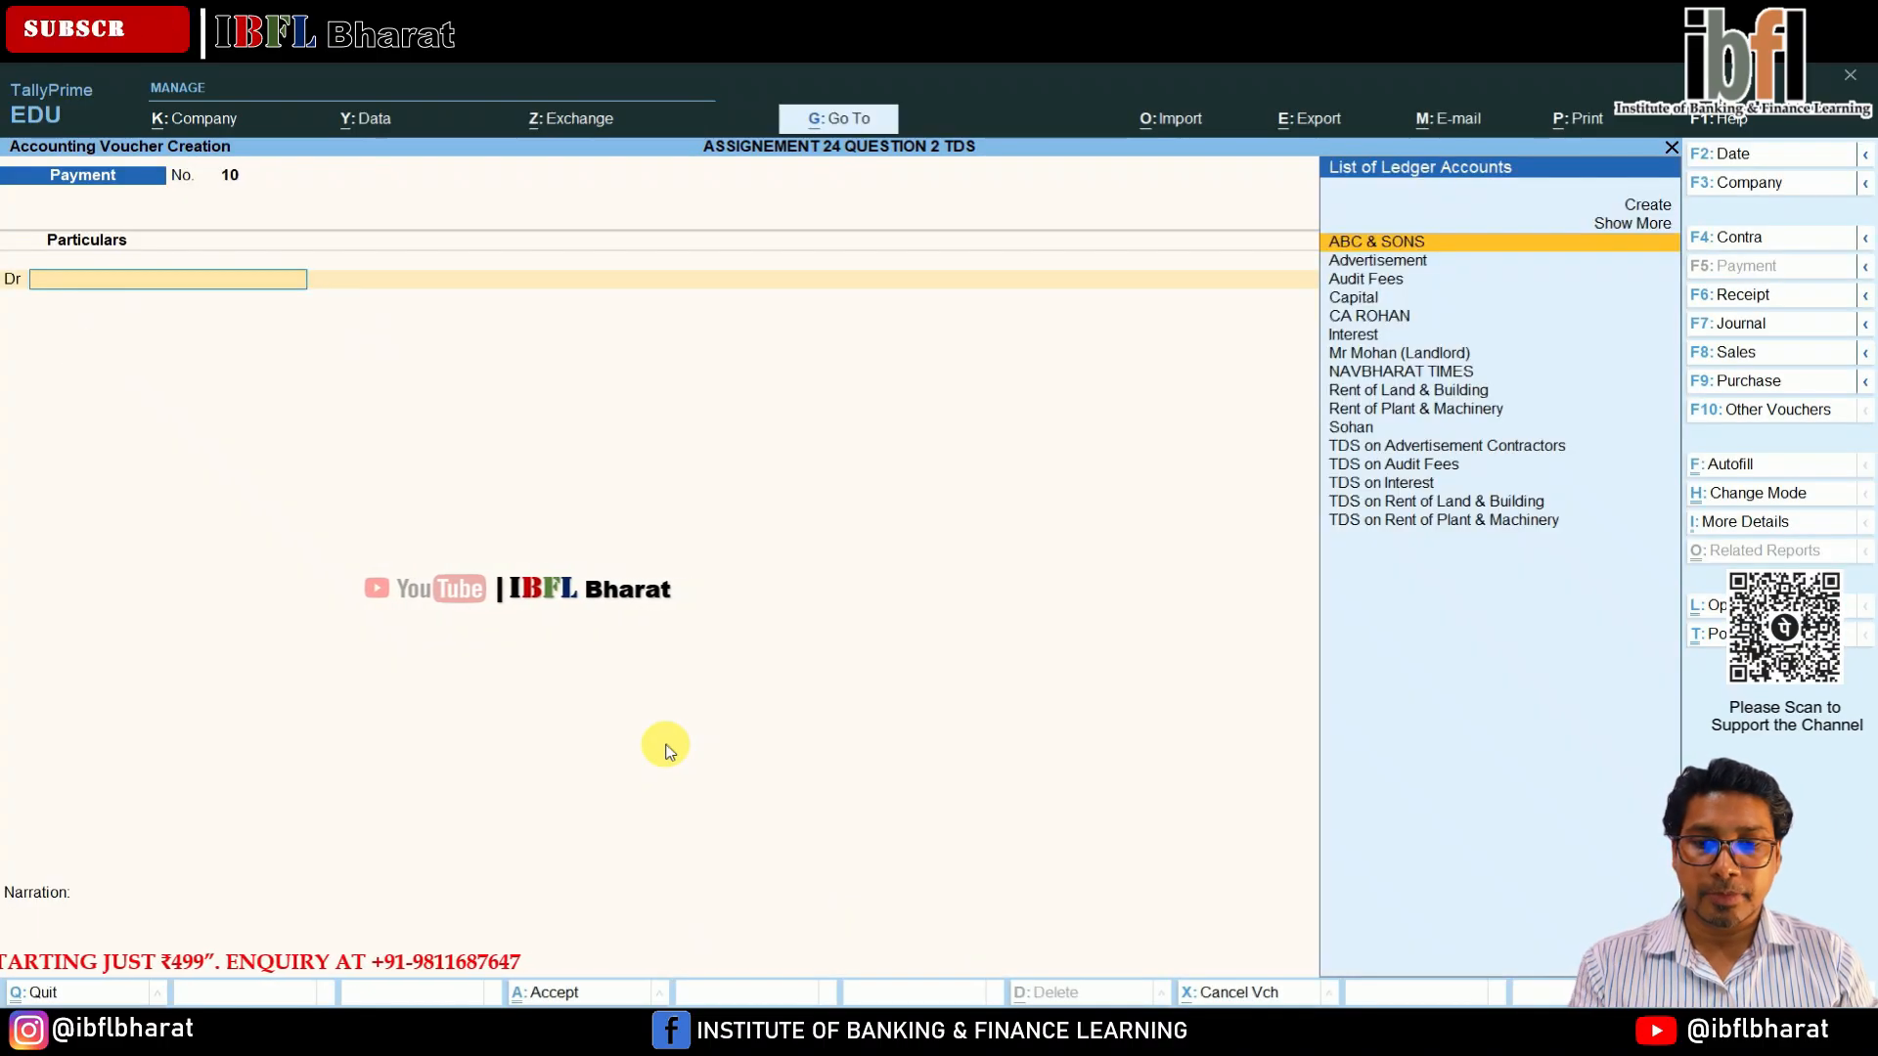
In the next Payment voucher, debit TDS on Audit Fees with 5,000 against the pending deduction Jrnl / 5 / 14.
{"action": "key", "text": "Down"}
{"action": "key", "text": "Down"}
{"action": "key", "text": "Down"}
{"action": "key", "text": "Down"}
{"action": "key", "text": "Down"}
{"action": "key", "text": "Down"}
{"action": "key", "text": "Down"}
{"action": "key", "text": "Down"}
{"action": "key", "text": "Down"}
{"action": "key", "text": "Down"}
{"action": "key", "text": "Down"}
{"action": "key", "text": "Down"}
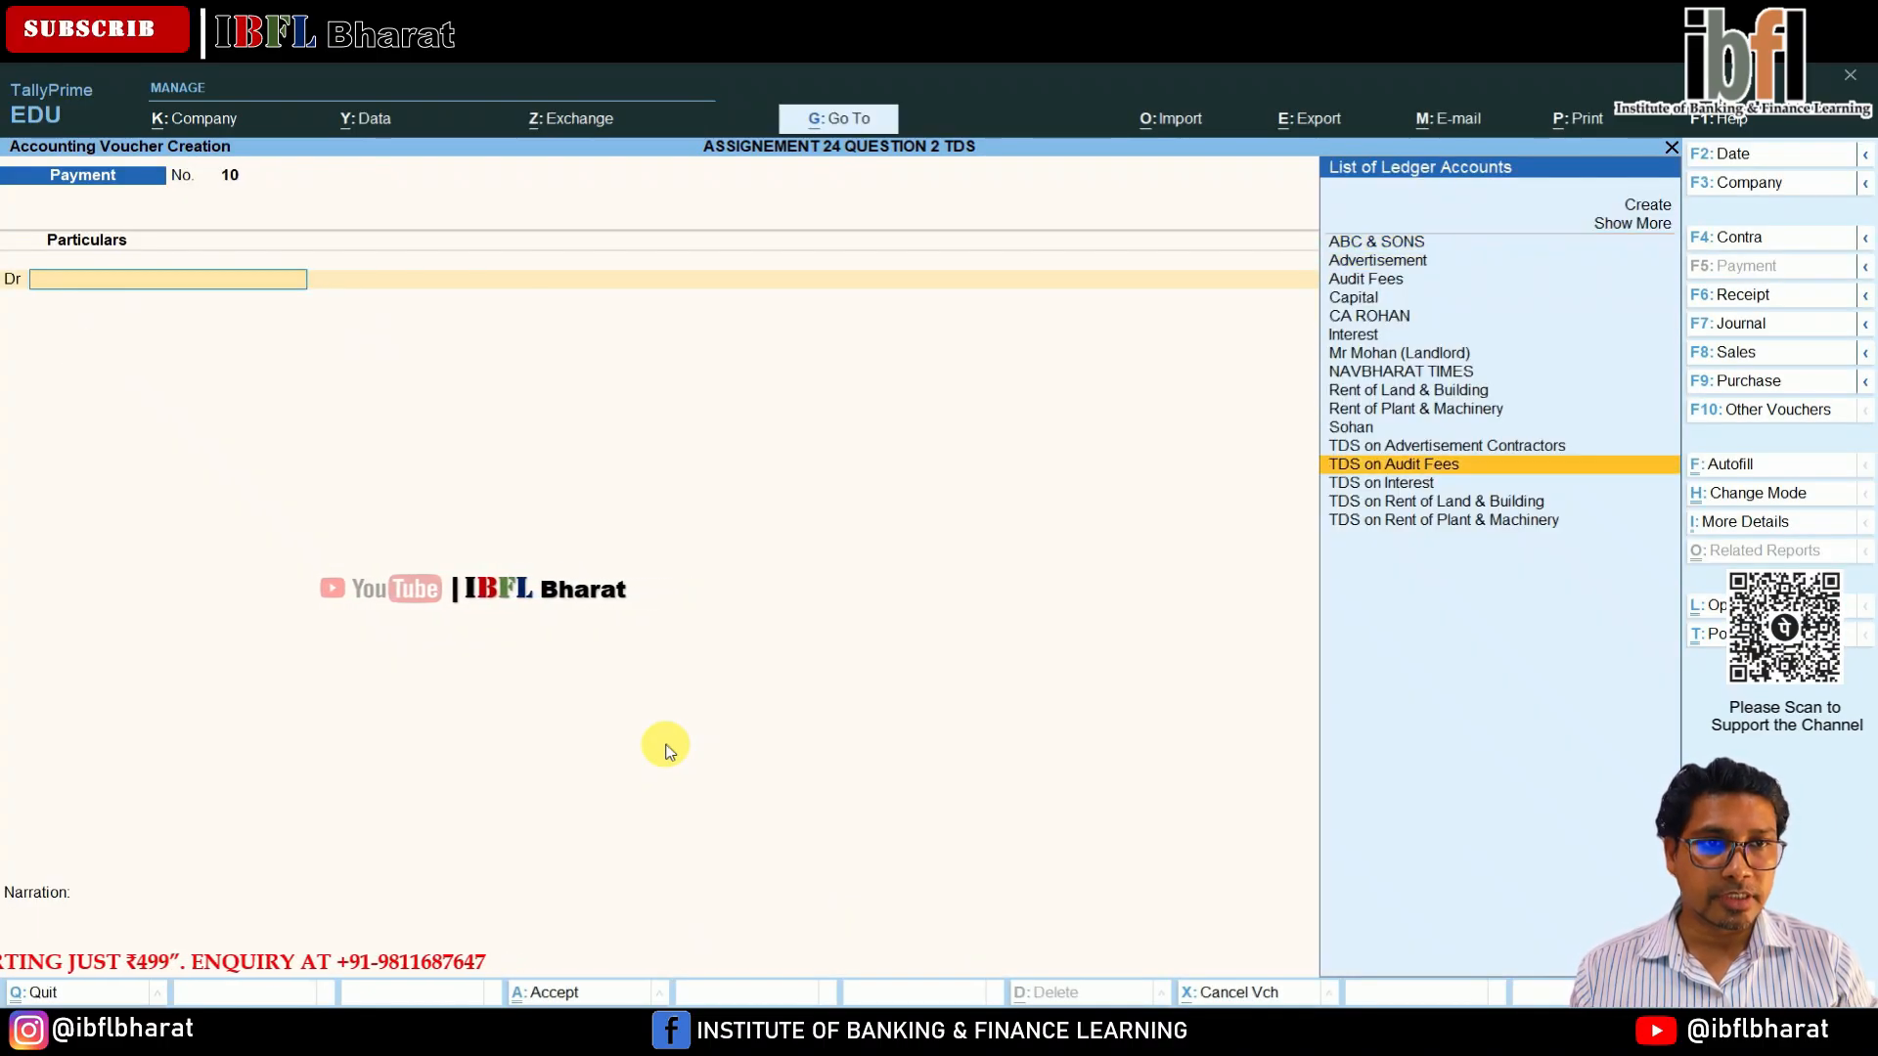
{"action": "key", "text": "Return"}
{"action": "key", "text": "Return"}
{"action": "key", "text": "Return"}
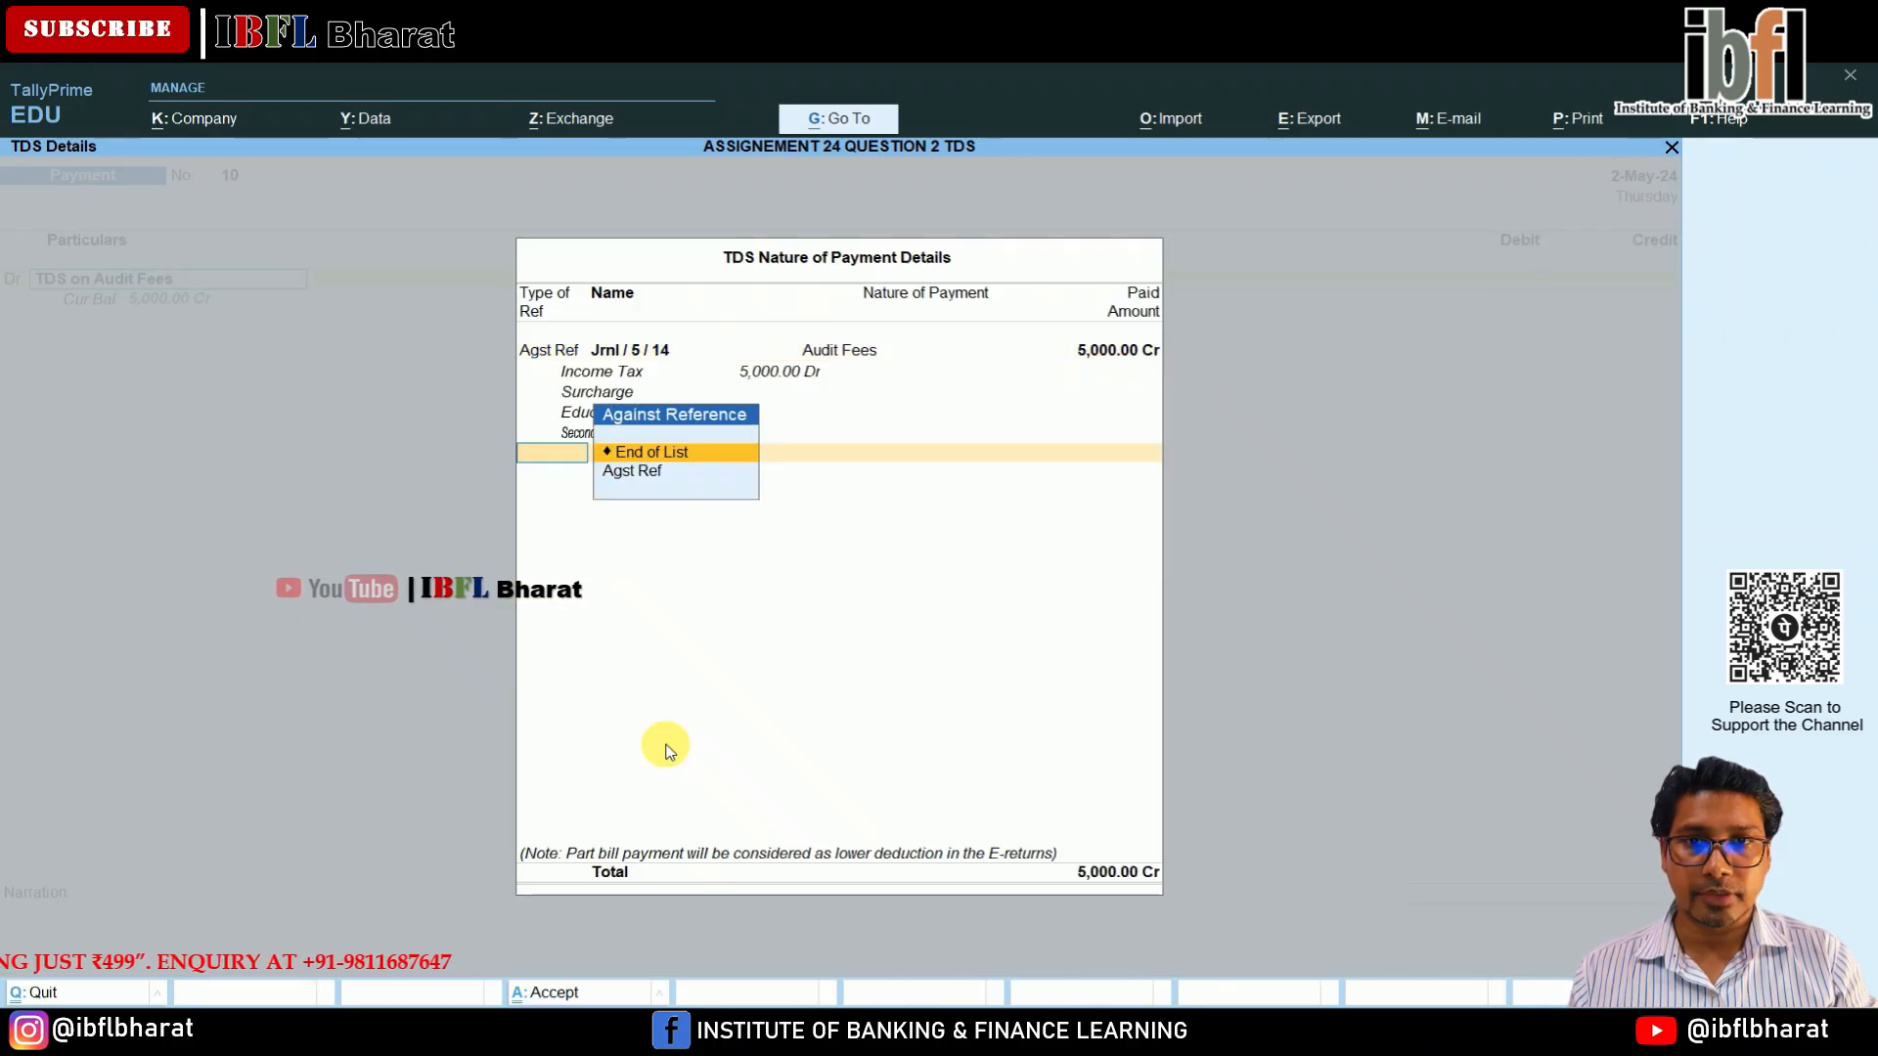
{"action": "key", "text": "Return"}
{"action": "key", "text": "Return"}
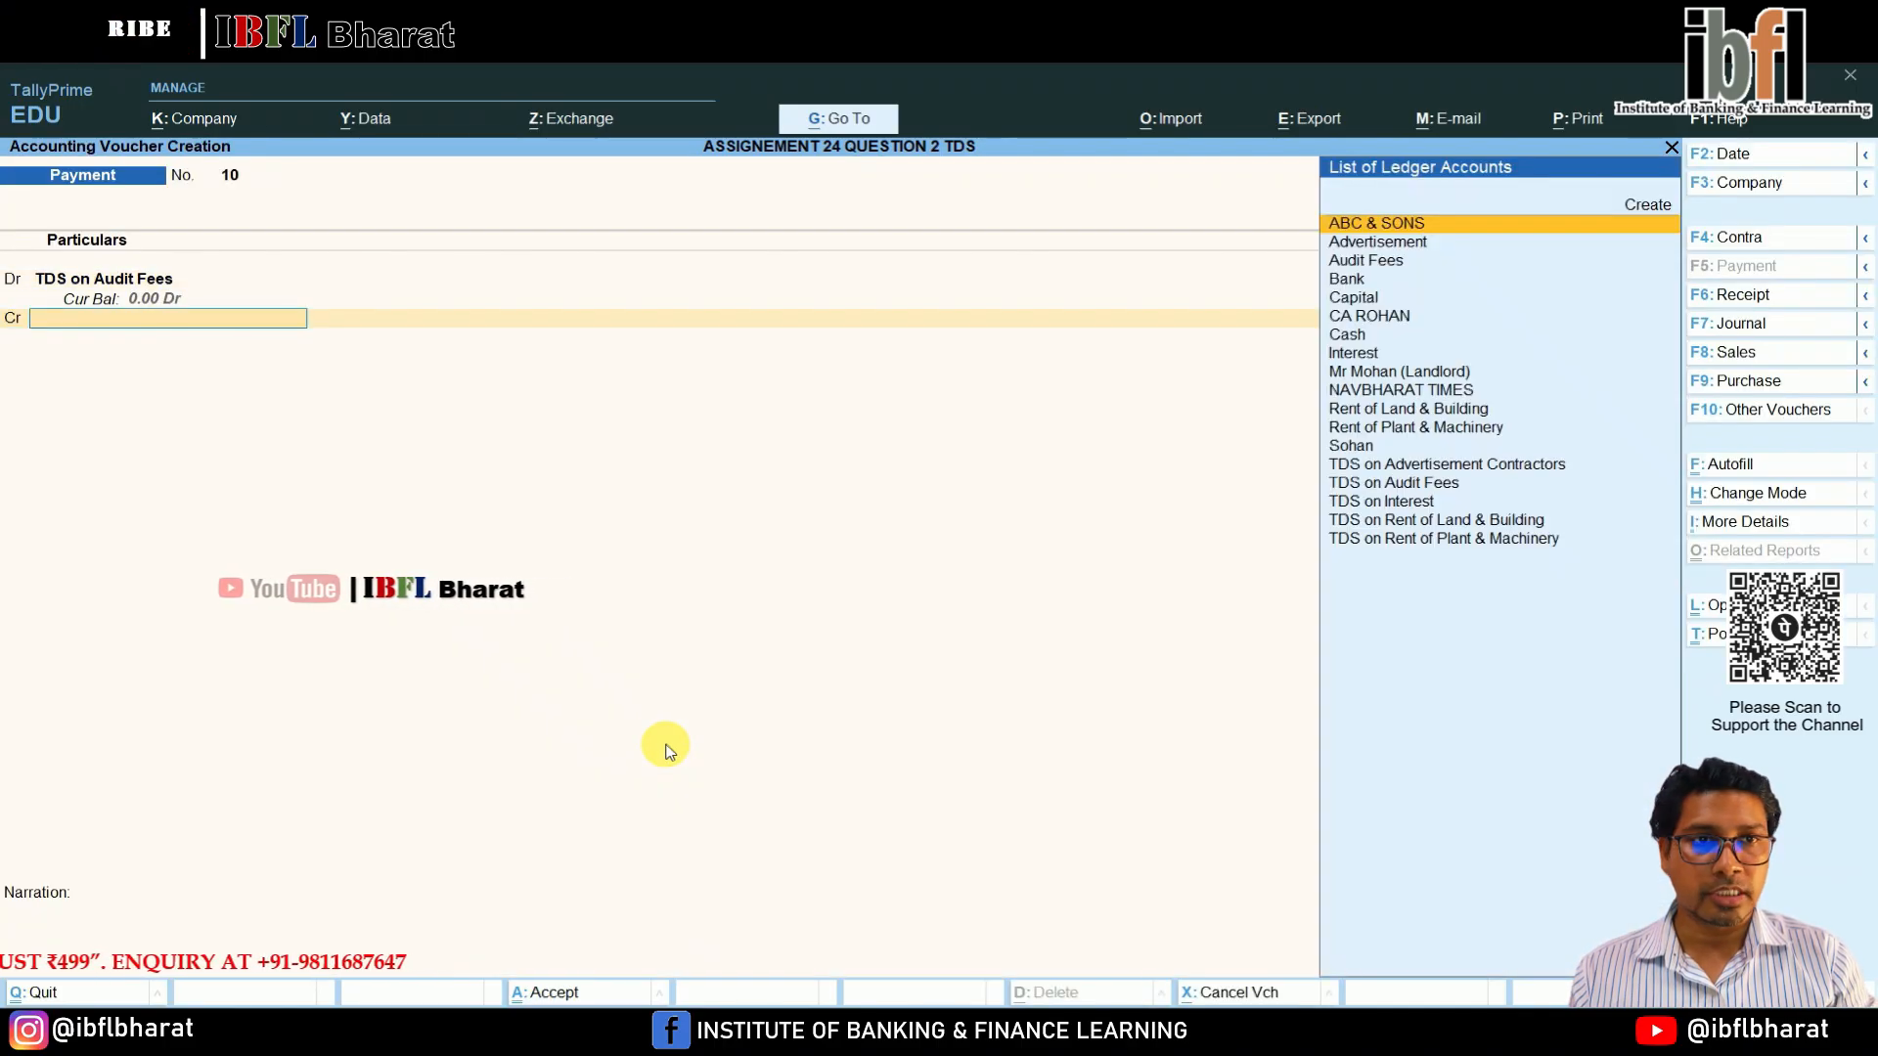
Credit Bank with 5,000 for the audit fees TDS payment and accept the bank details.
{"action": "key", "text": "Down"}
{"action": "key", "text": "Down"}
{"action": "key", "text": "Down"}
{"action": "key", "text": "Return"}
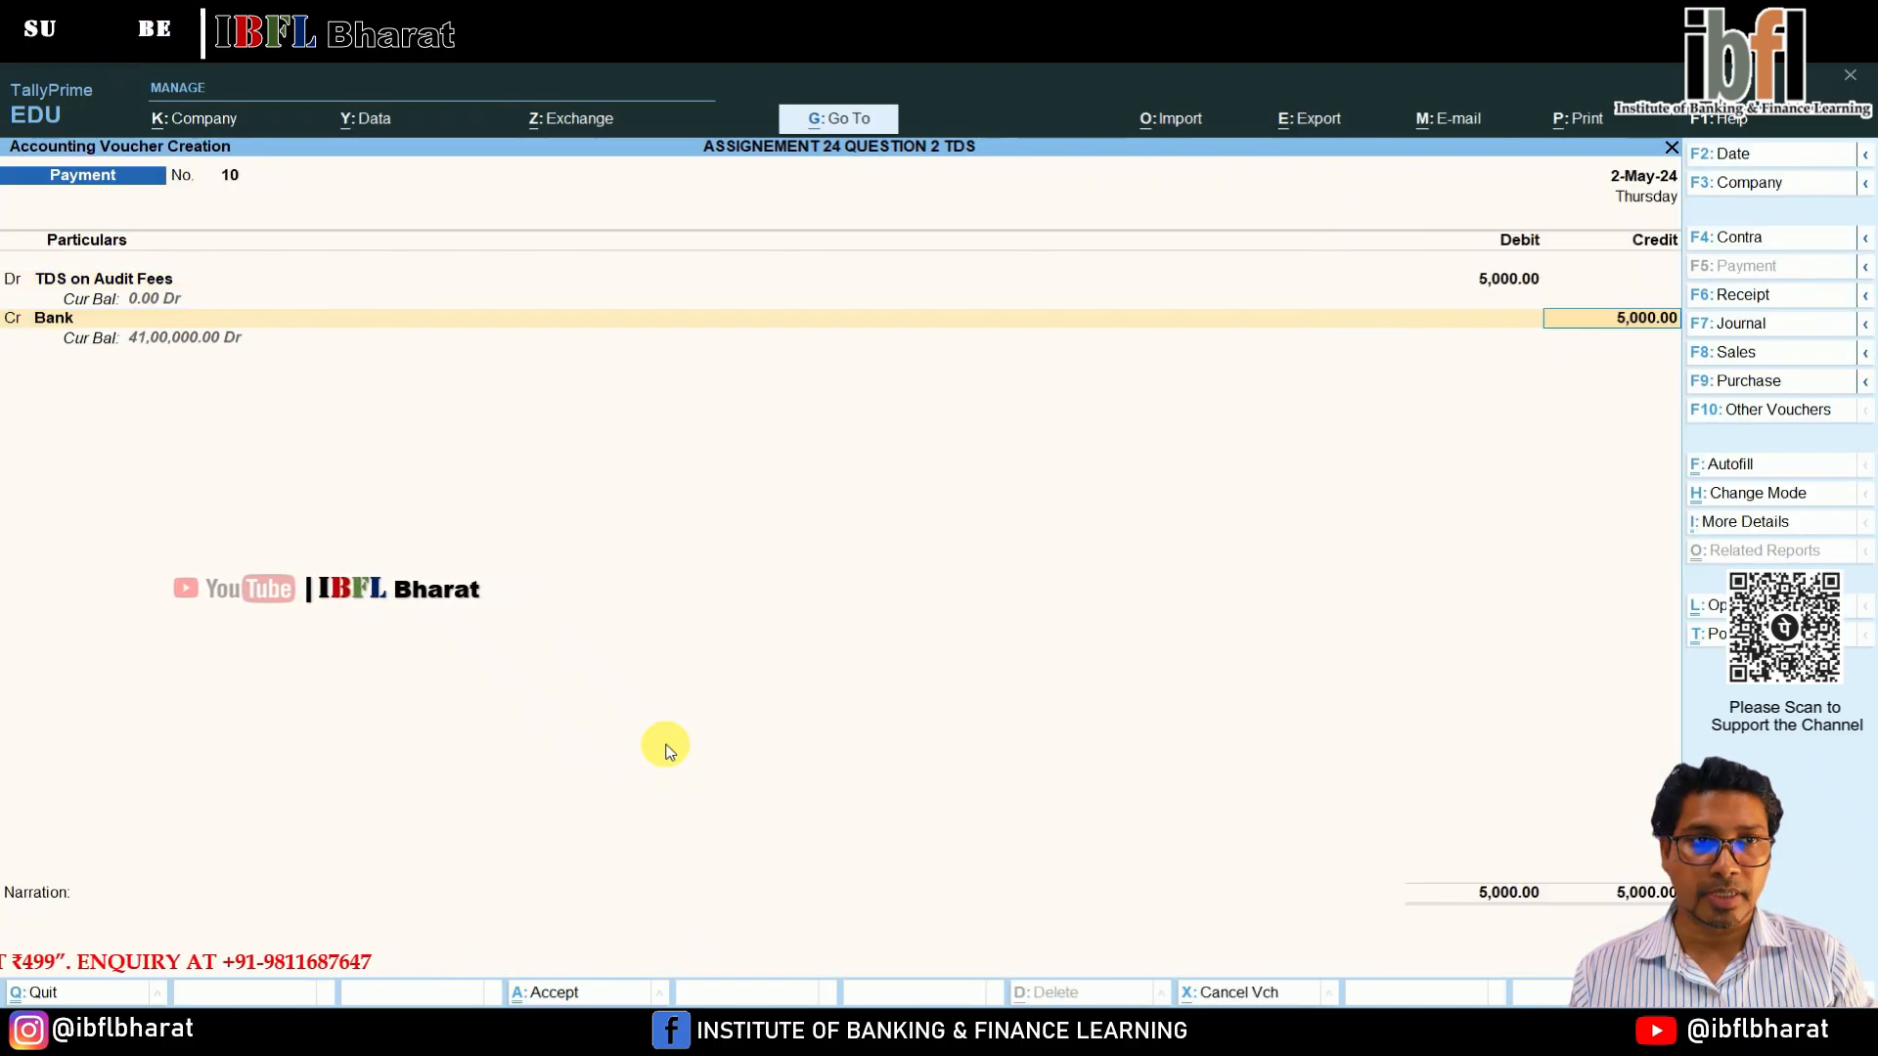
{"action": "key", "text": "Return"}
{"action": "key", "text": "Return"}
{"action": "key", "text": "Return"}
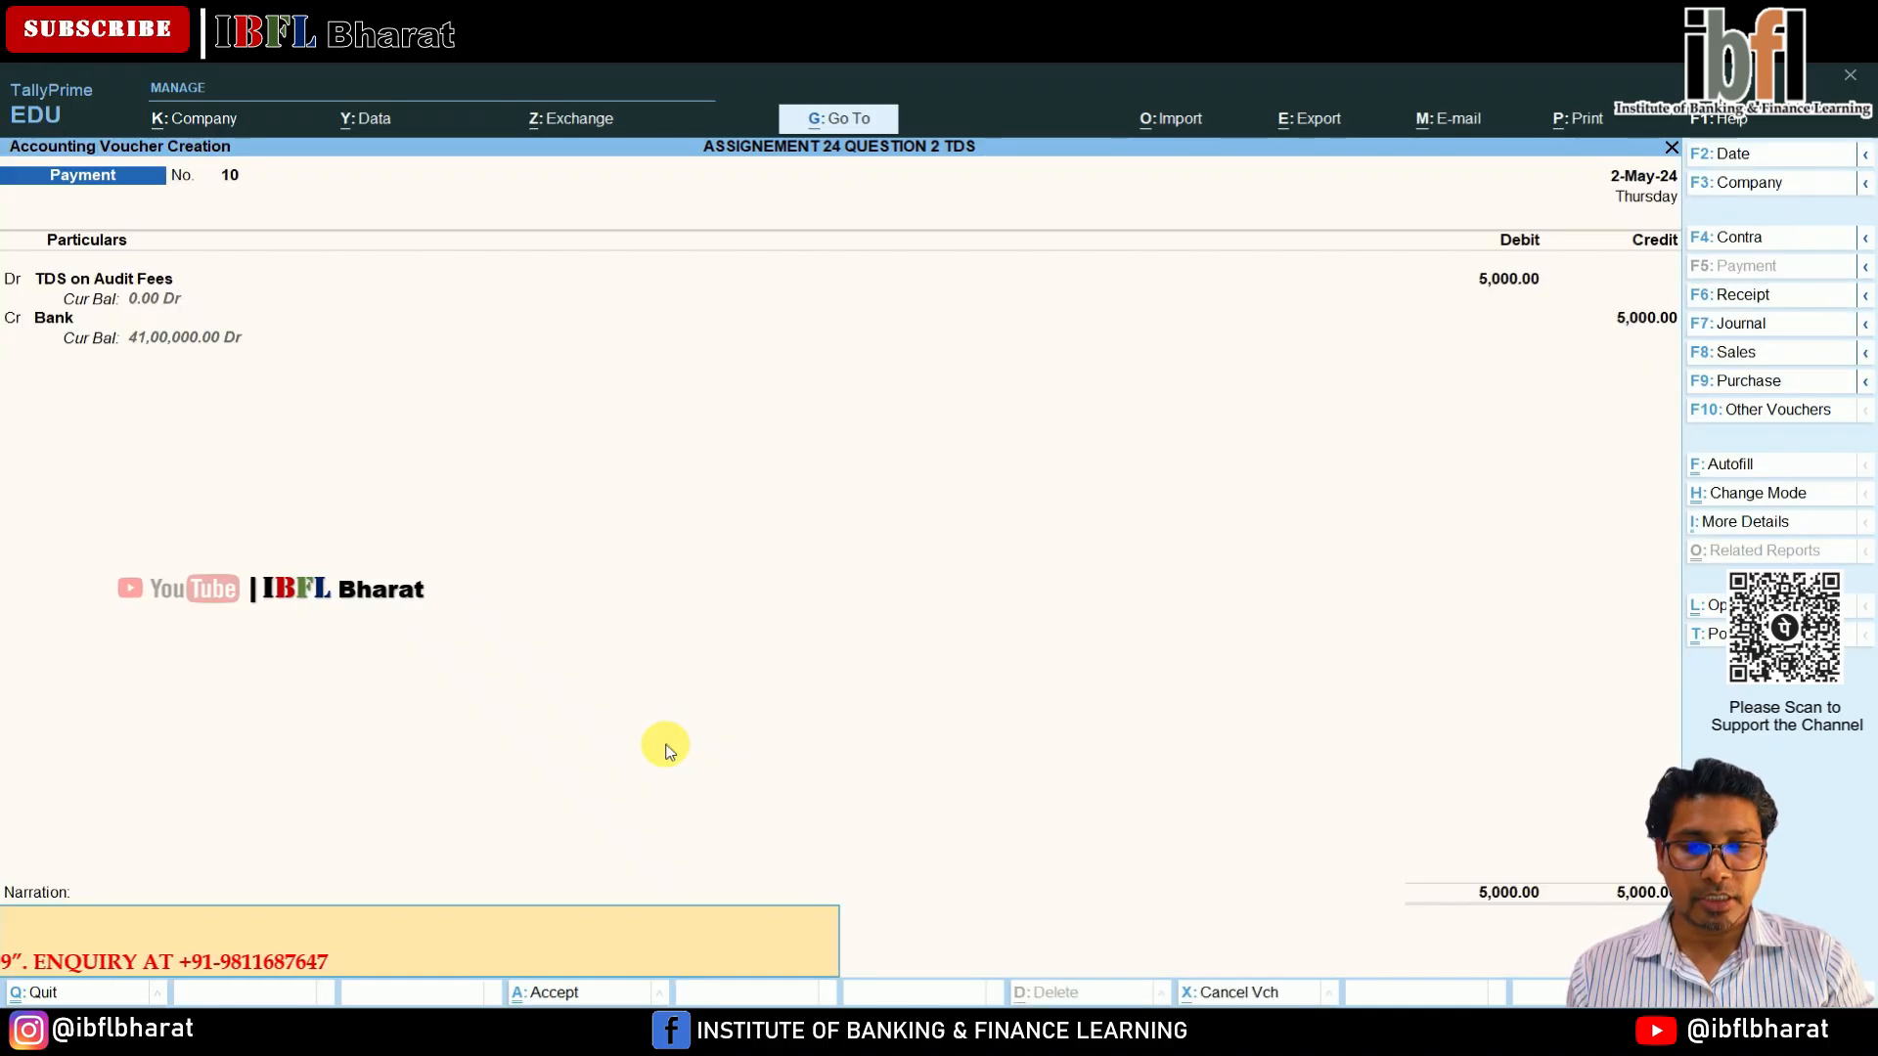
Preview this payment's TDS tax challan enlarged and examine its section code, TAN, amounts and counterfoil.
{"action": "key", "text": "alt+p"}
{"action": "key", "text": "Return"}
{"action": "key", "text": "Return"}
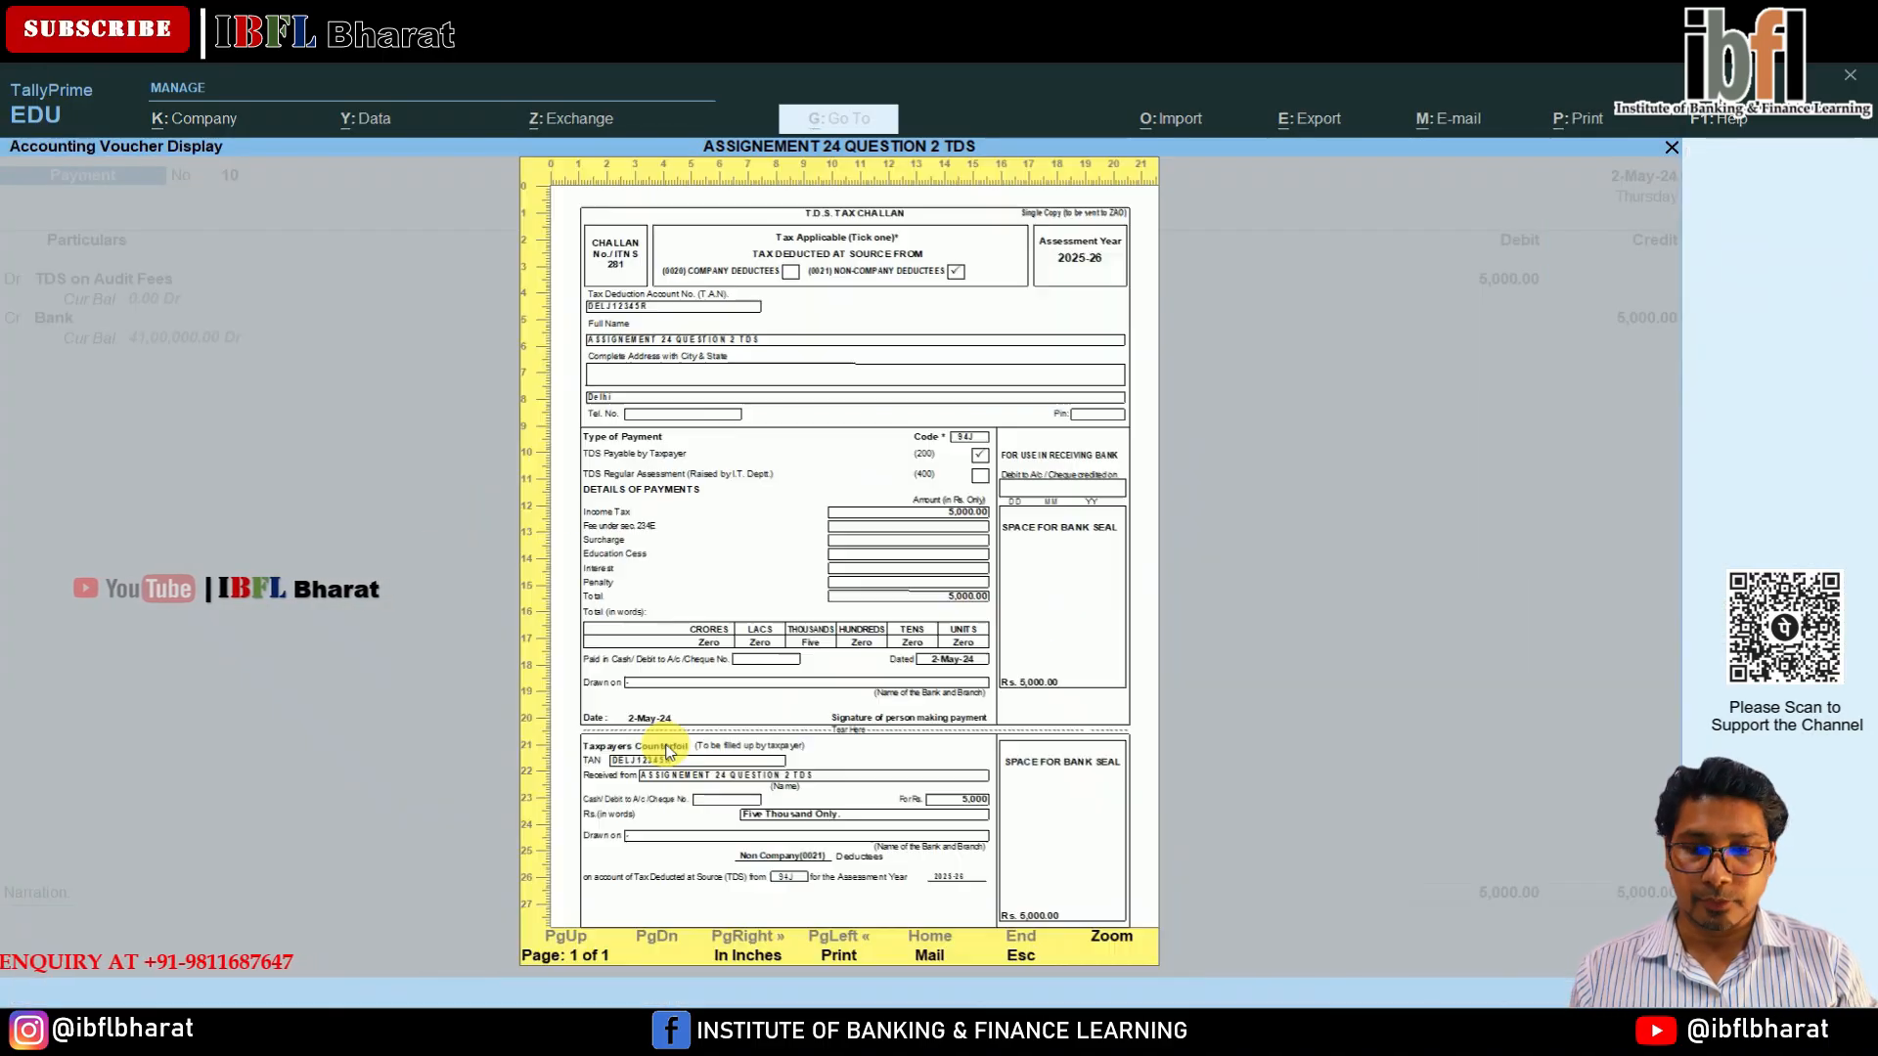
{"action": "key", "text": "Return"}
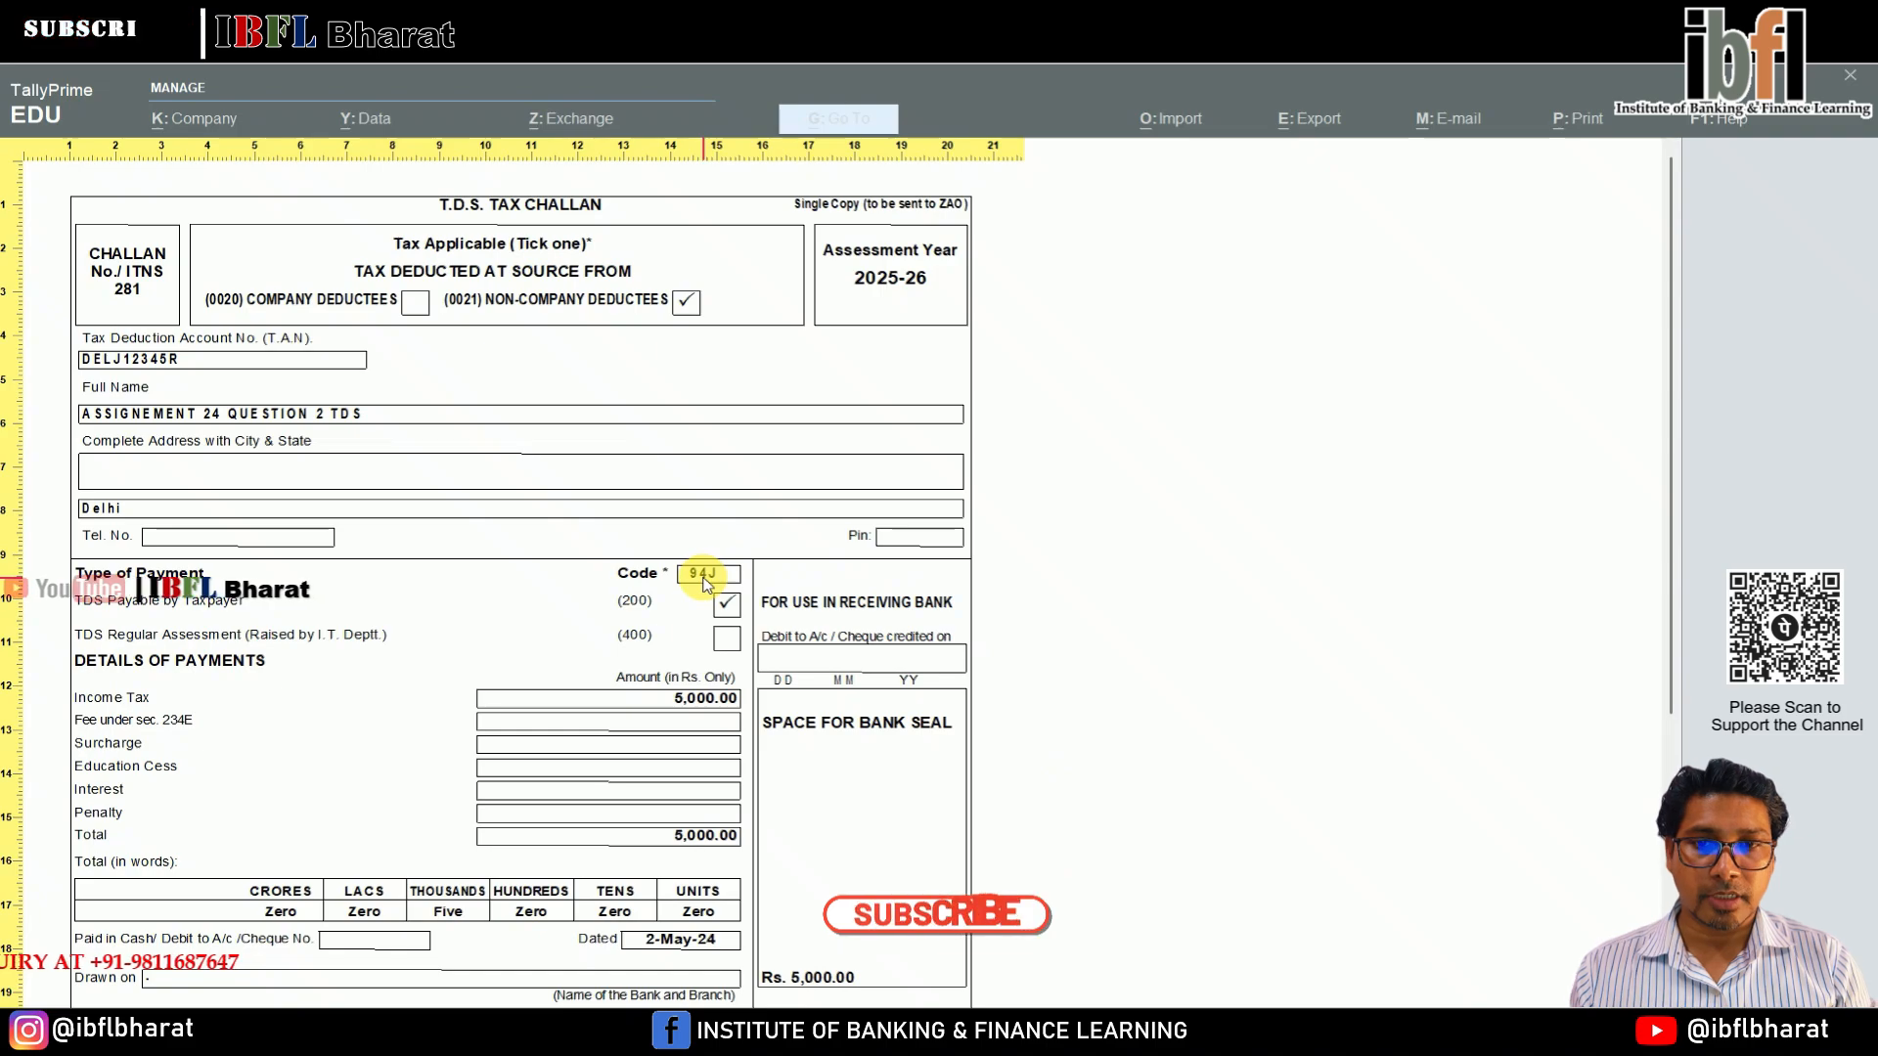
{"action": "scroll", "coordinate": [535, 779], "scroll_direction": "down", "scroll_amount": 1}
{"action": "scroll", "coordinate": [535, 779], "scroll_direction": "down", "scroll_amount": 5}
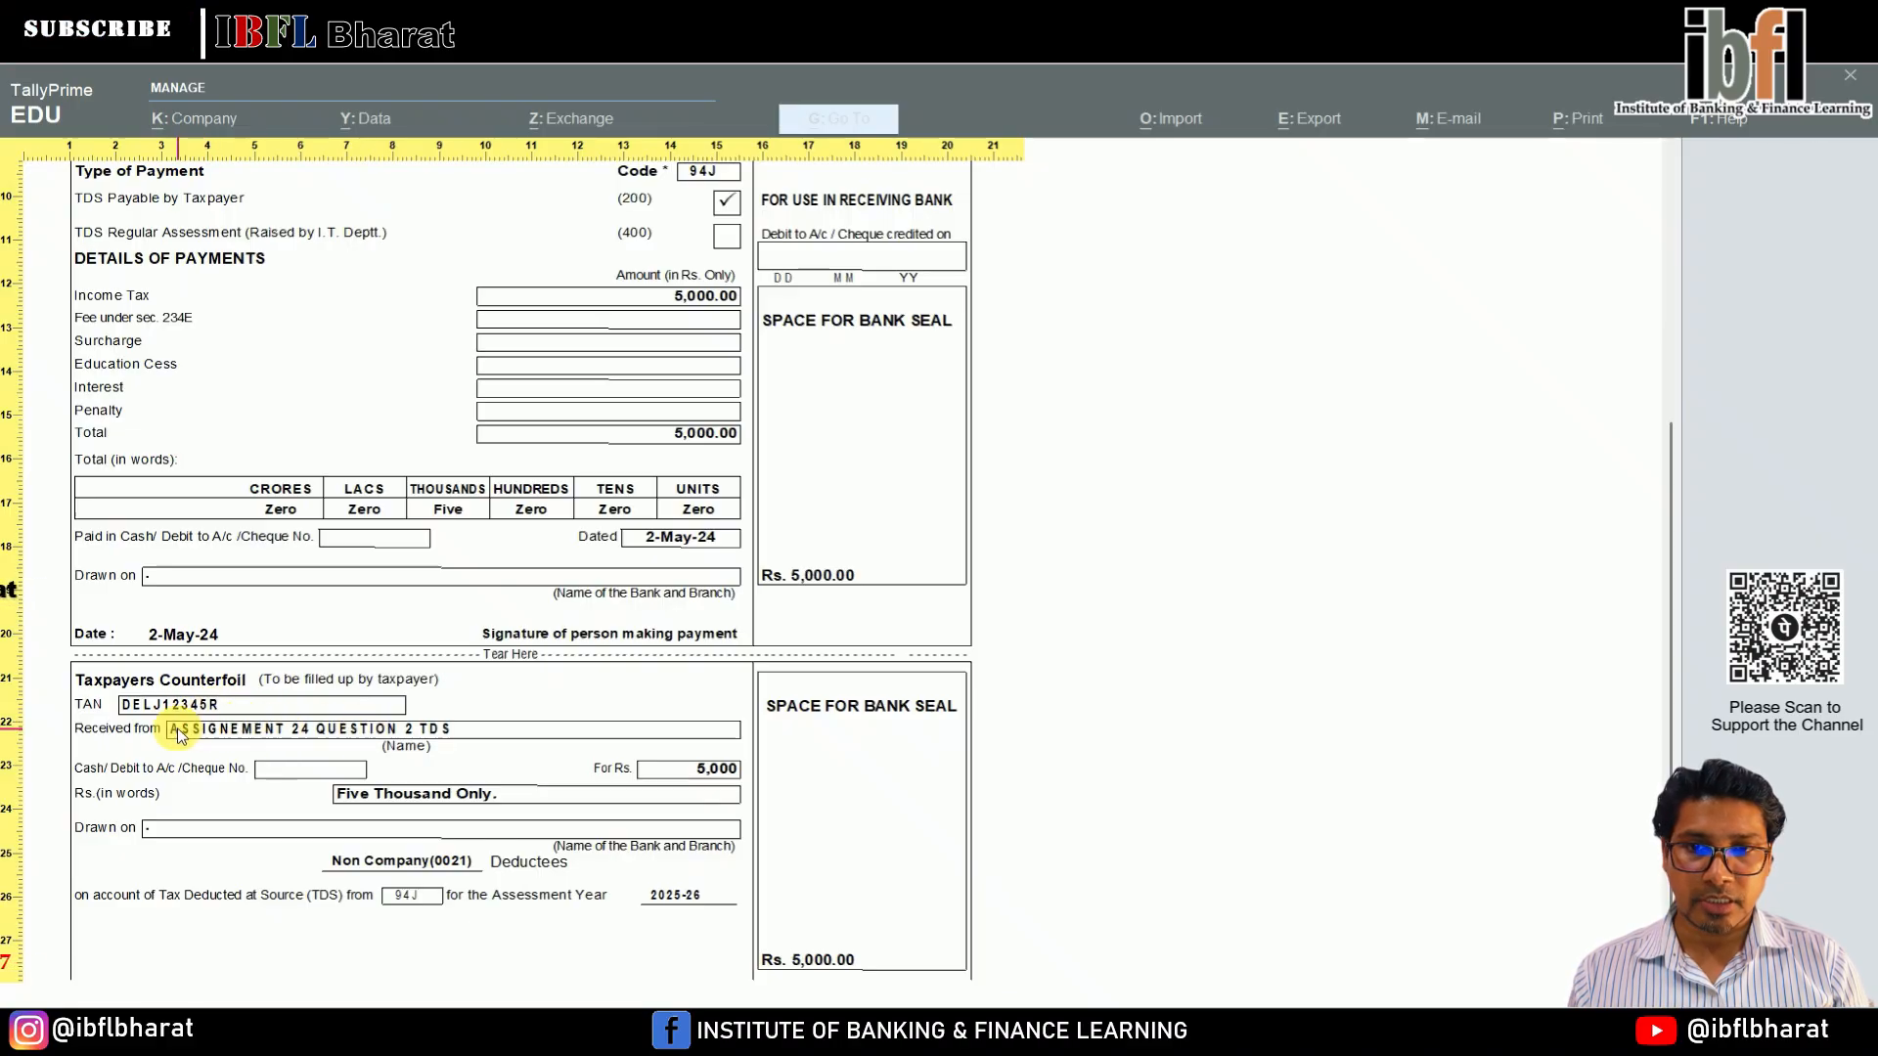
{"action": "scroll", "coordinate": [649, 719], "scroll_direction": "up", "scroll_amount": 5}
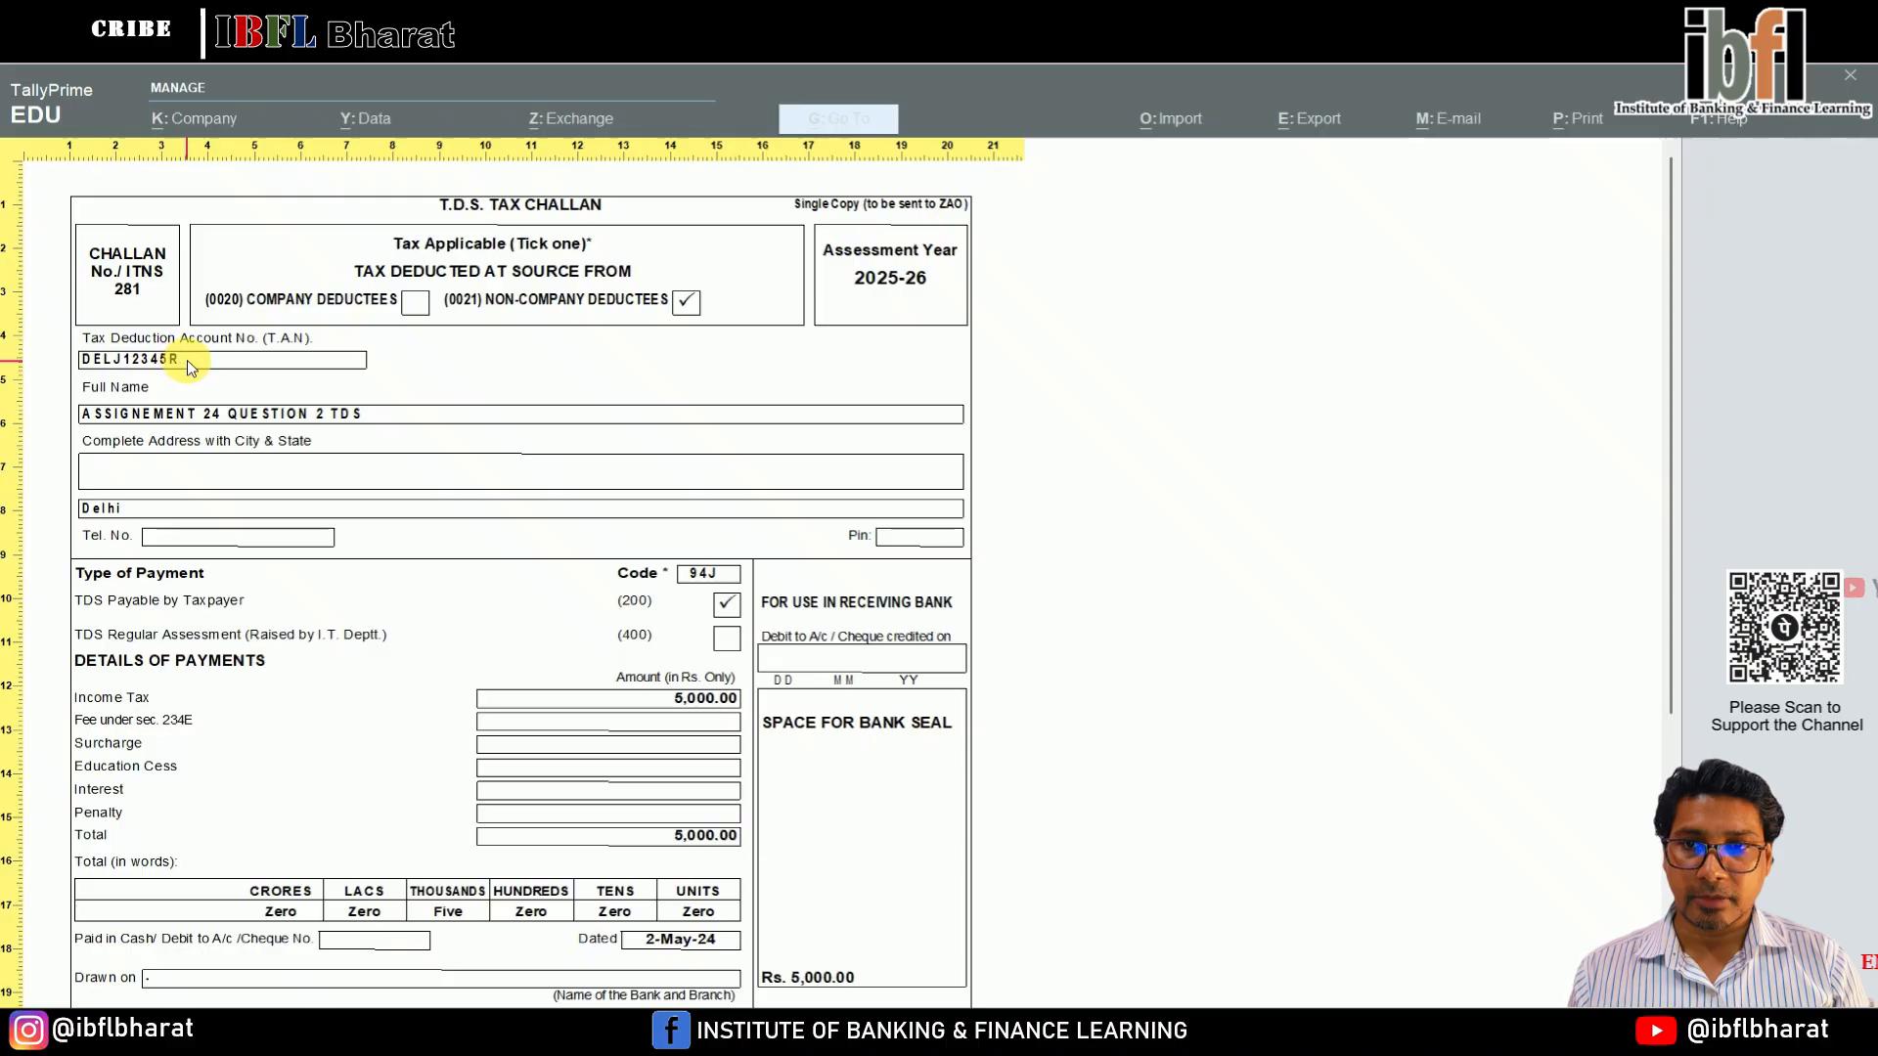
{"action": "scroll", "coordinate": [372, 529], "scroll_direction": "down", "scroll_amount": 5}
{"action": "scroll", "coordinate": [537, 684], "scroll_direction": "up", "scroll_amount": 5}
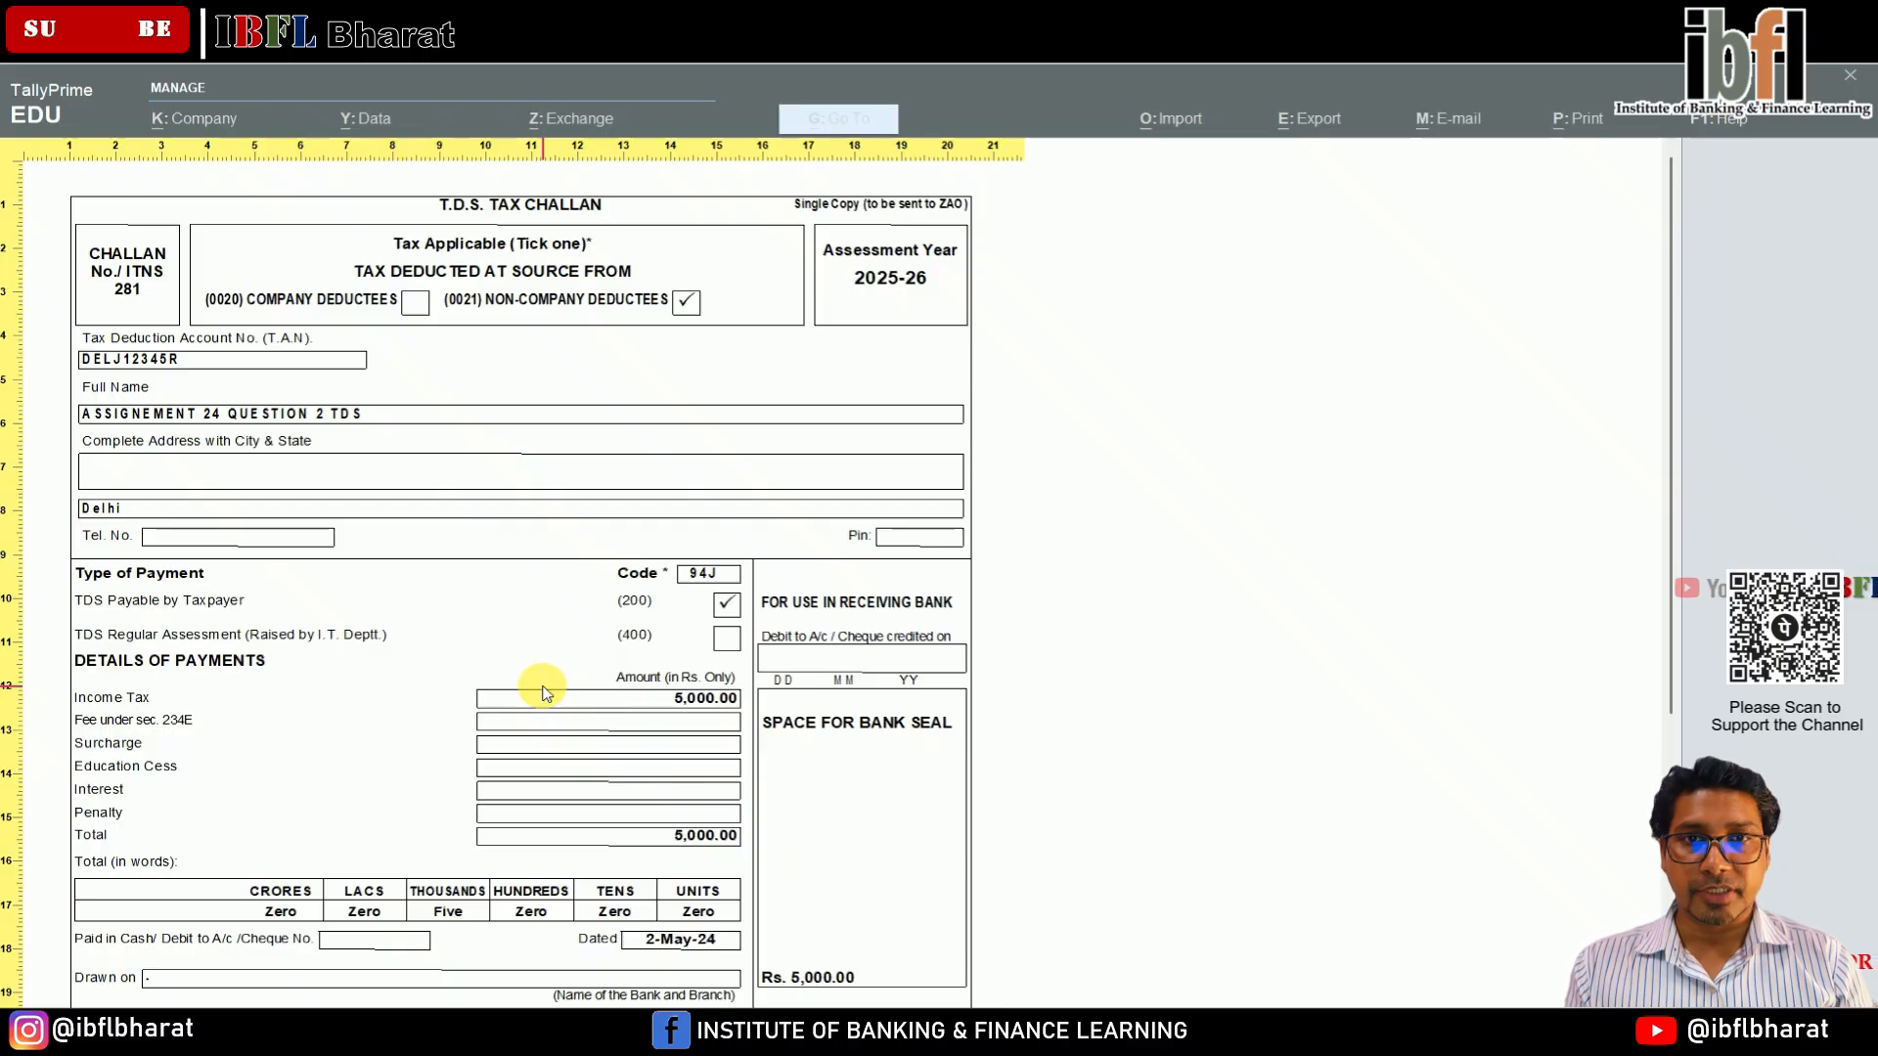
Close the challan preview, accept the TDS and bank allocation details, and save the audit fees TDS payment.
{"action": "key", "text": "Escape"}
{"action": "key", "text": "Escape"}
{"action": "key", "text": "Return"}
{"action": "key", "text": "Return"}
{"action": "key", "text": "Return"}
{"action": "key", "text": "Return"}
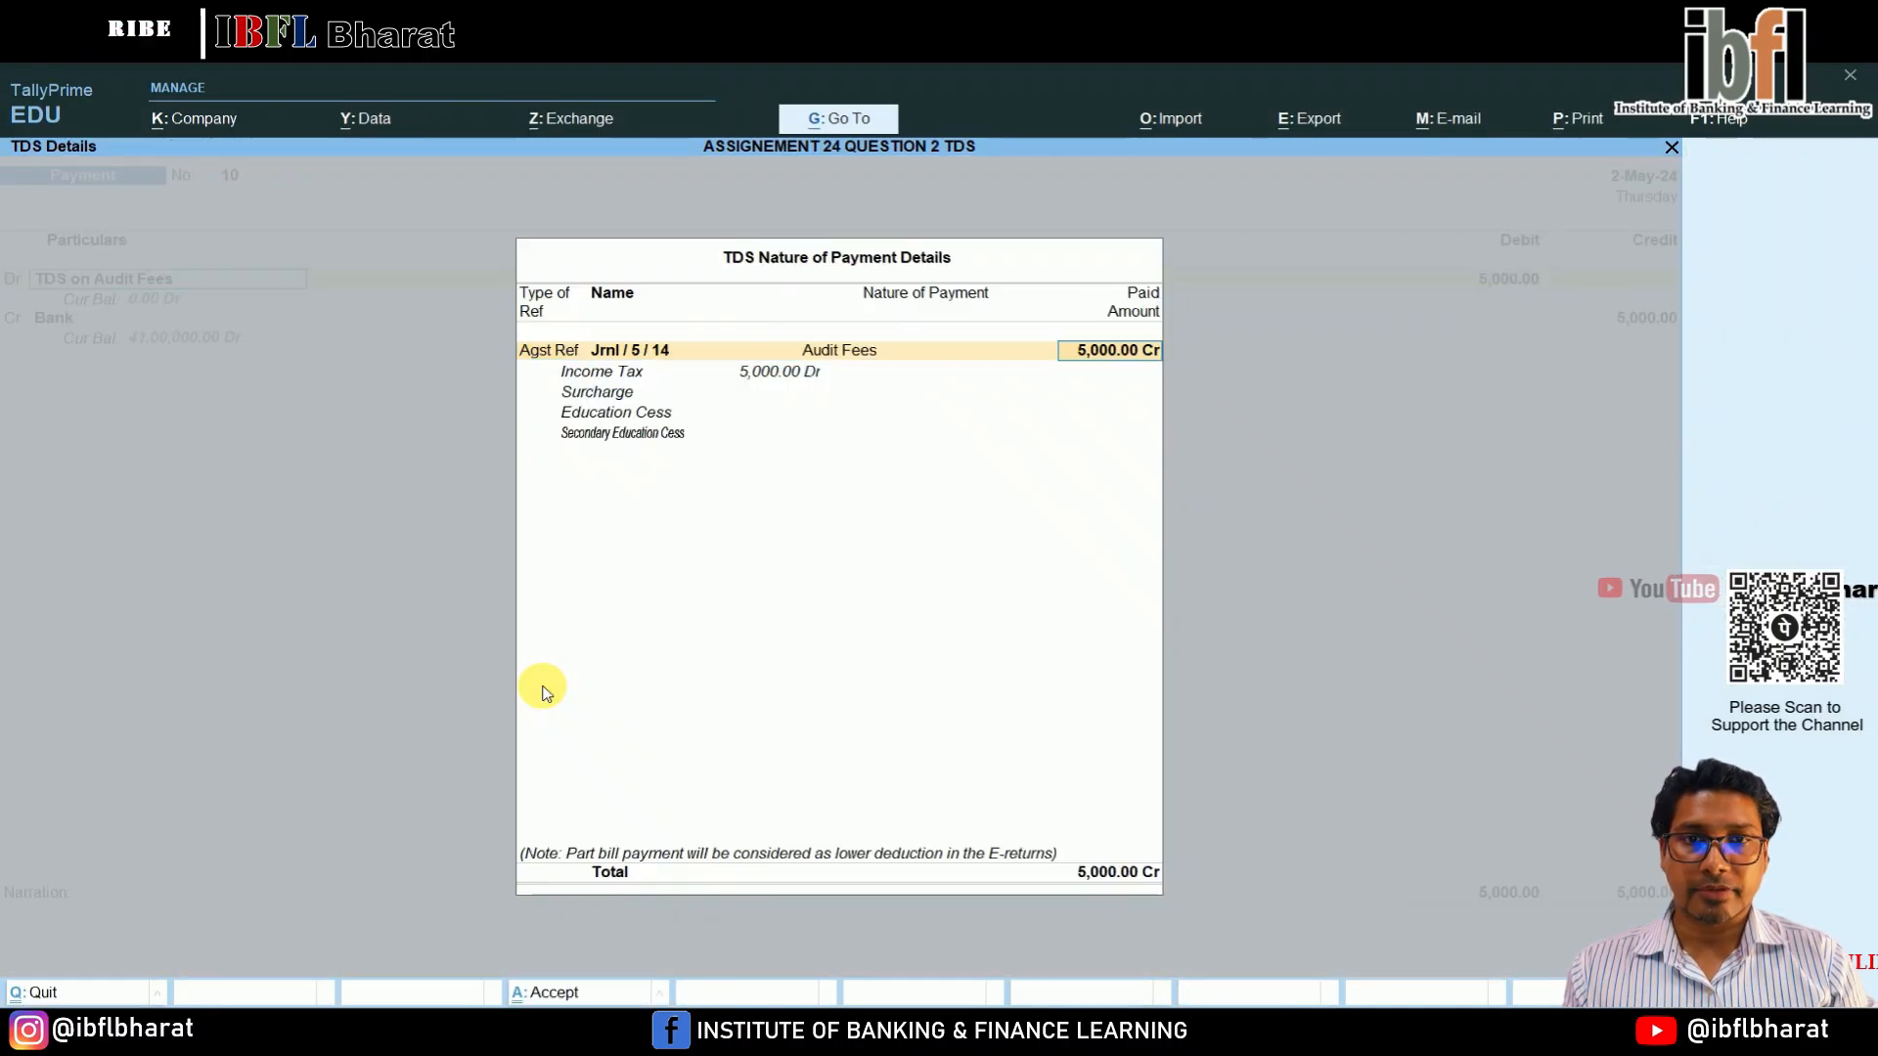
{"action": "key", "text": "Return"}
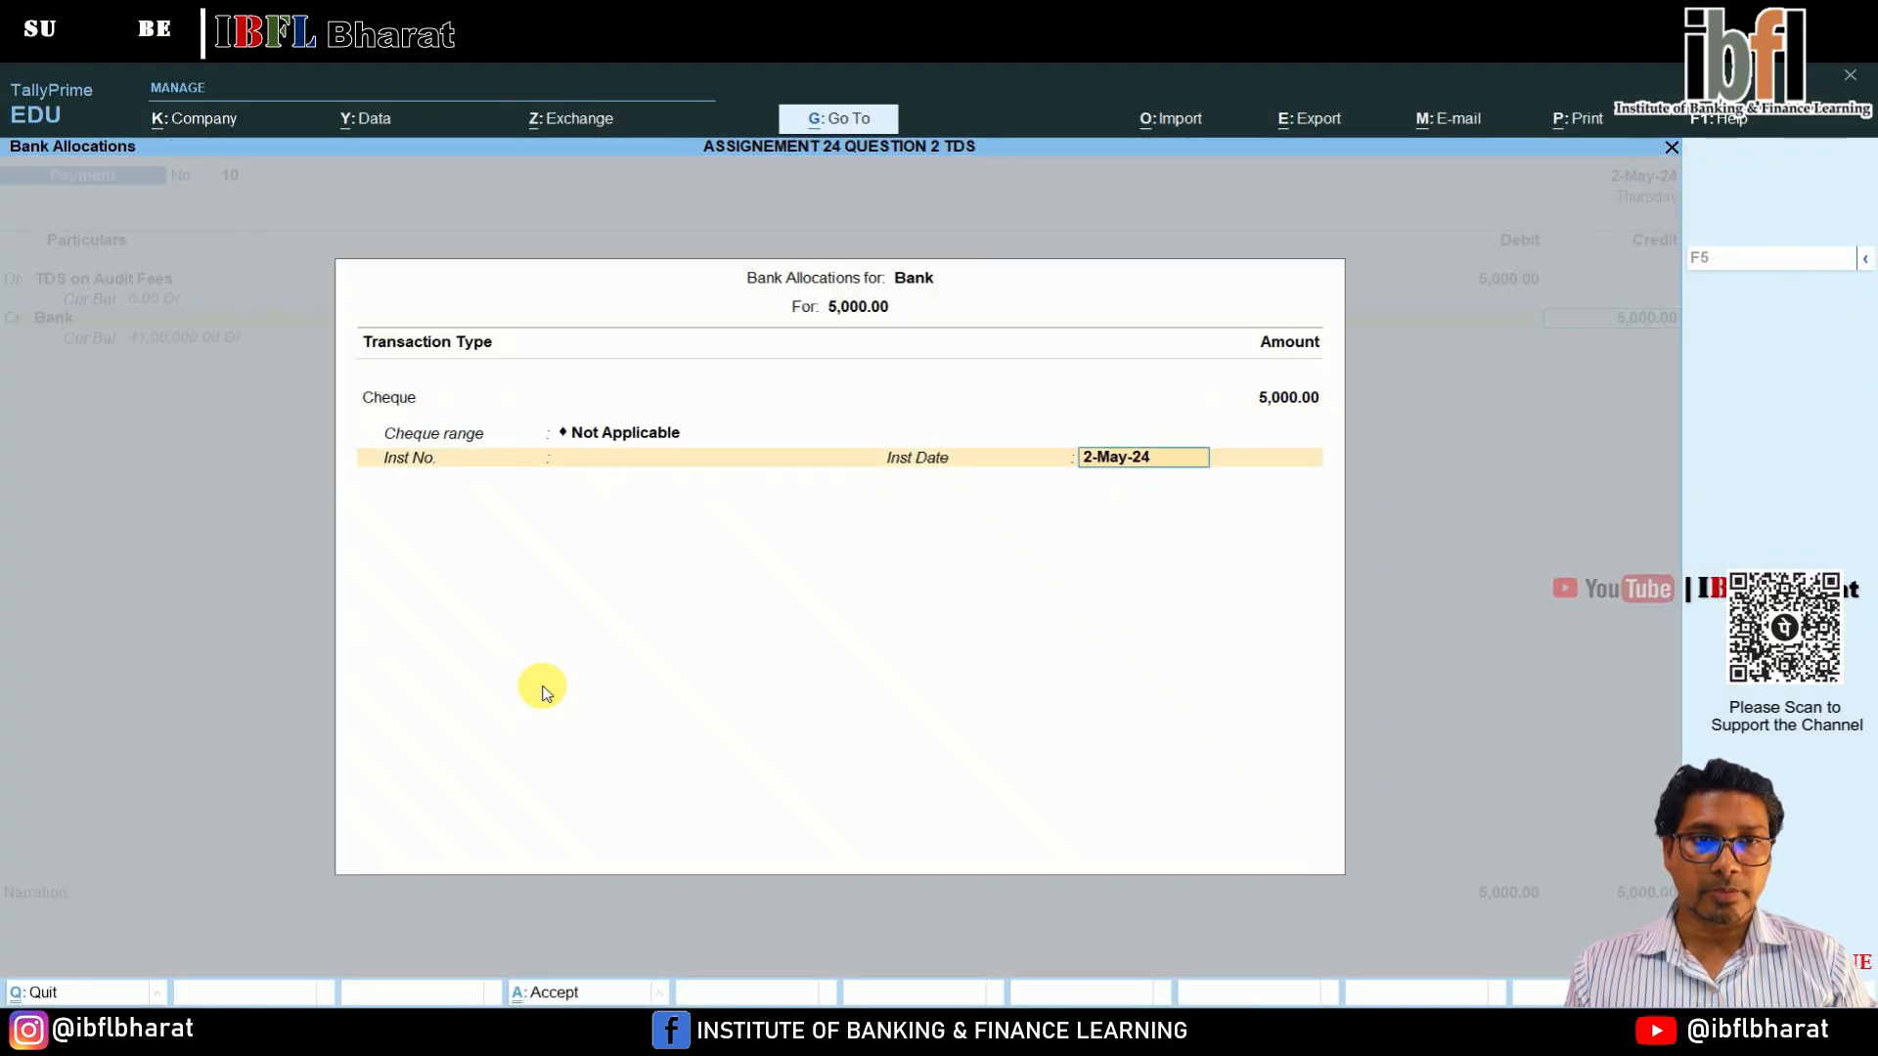
{"action": "key", "text": "Return"}
{"action": "key", "text": "Return"}
{"action": "key", "text": "y"}
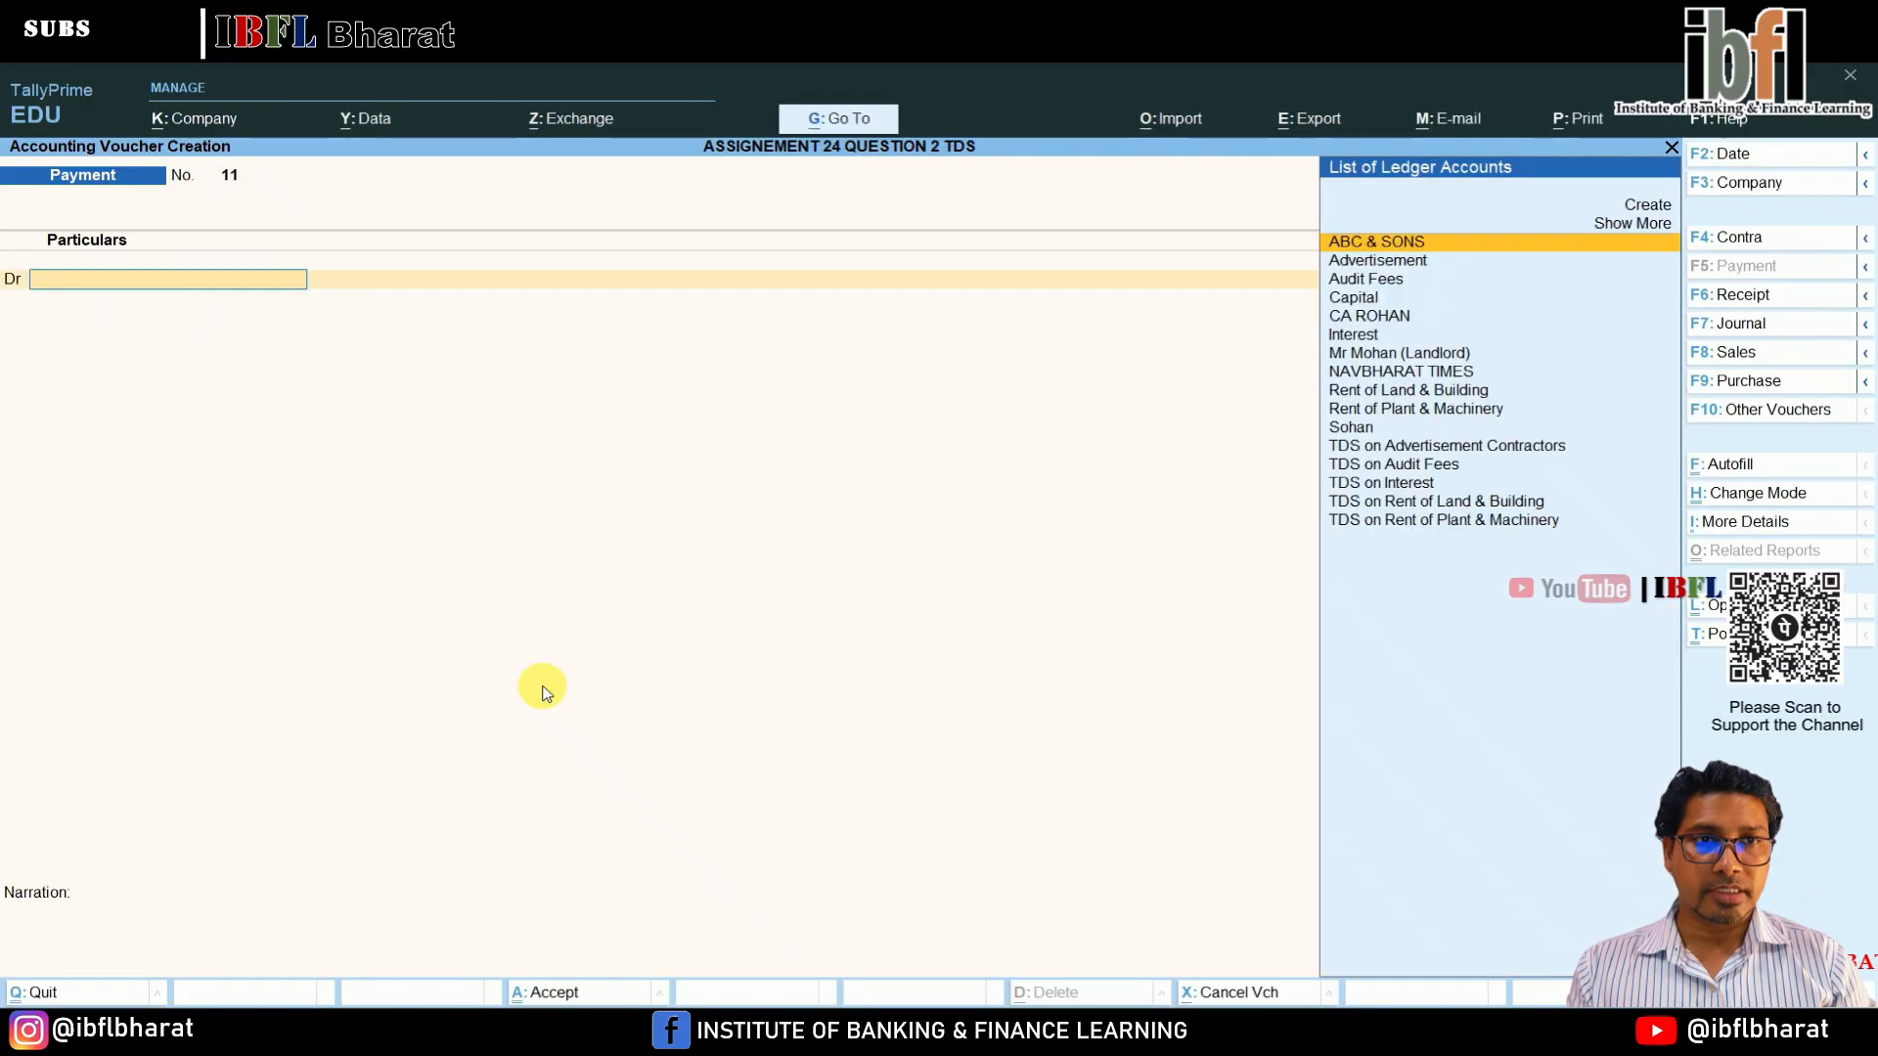
Open the Balance Sheet in detailed form and check Duties & Taxes under Current Liabilities.
{"action": "key", "text": "Escape"}
{"action": "key", "text": "Down"}
{"action": "key", "text": "Down"}
{"action": "key", "text": "Down"}
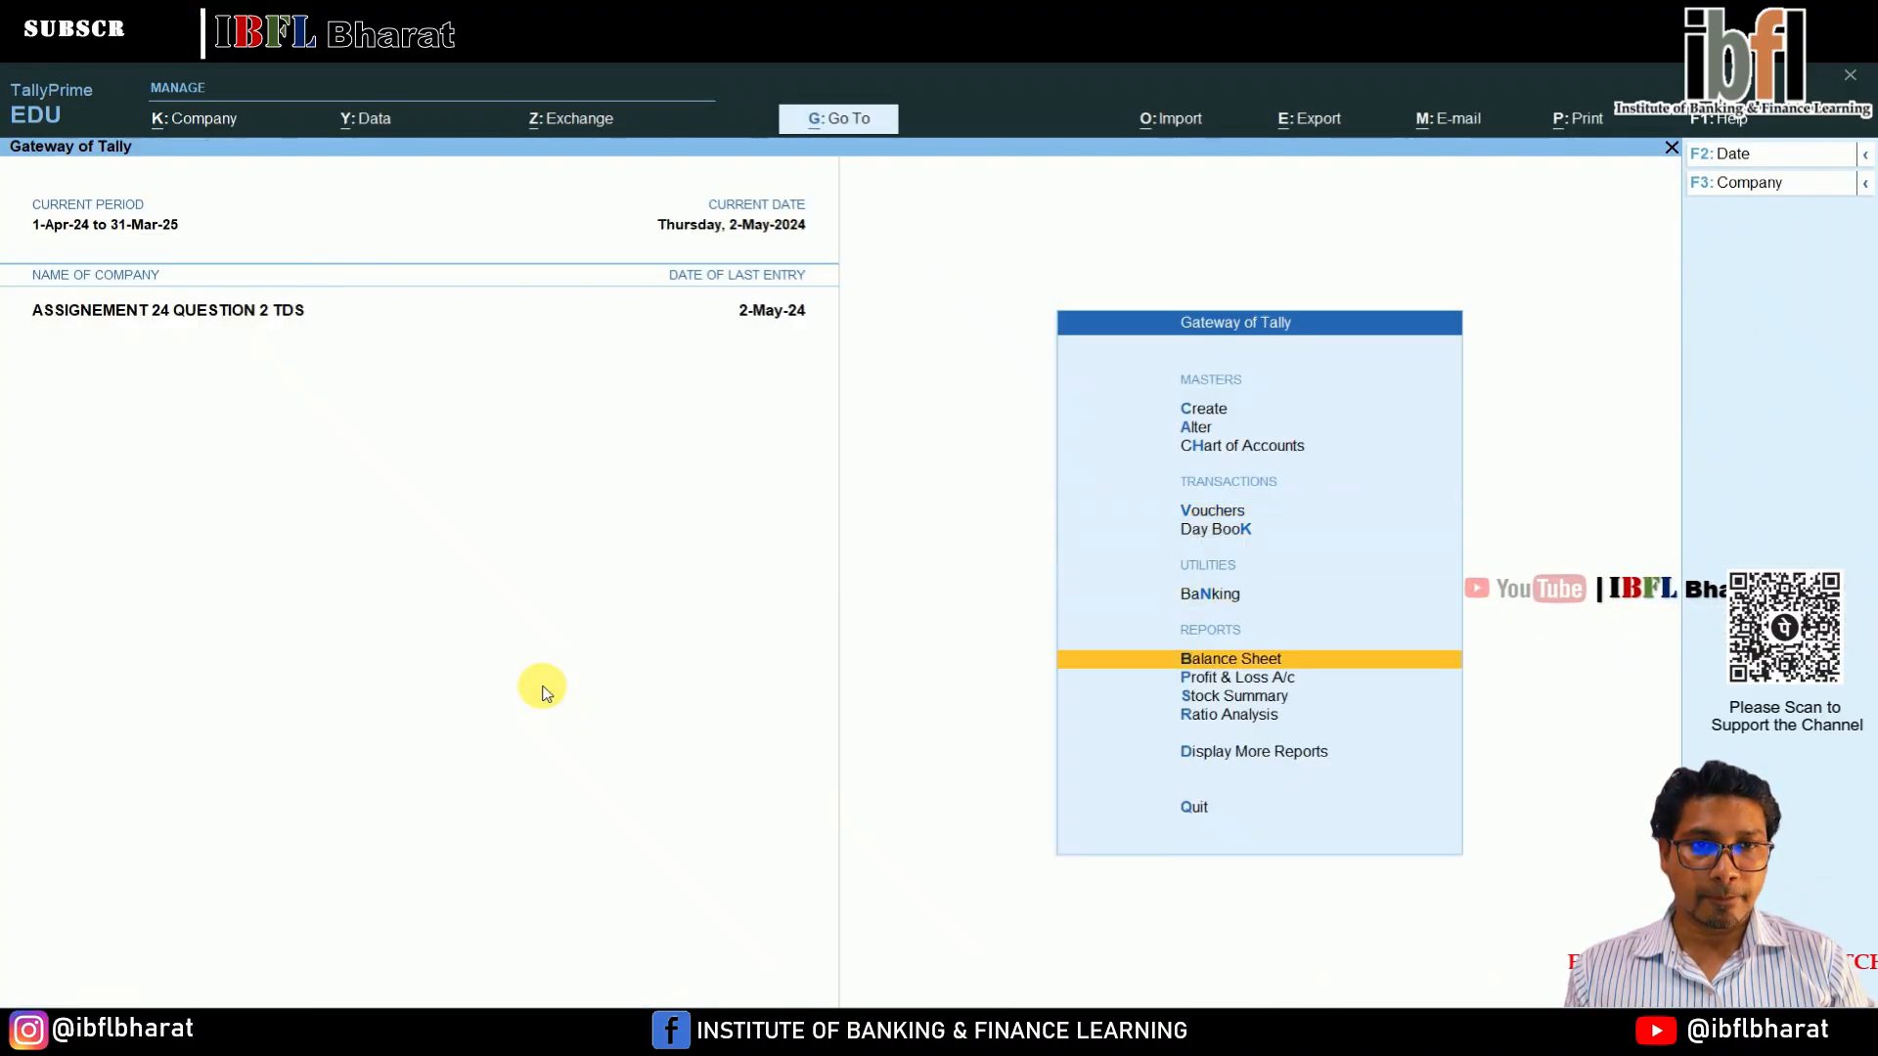
{"action": "key", "text": "Return"}
{"action": "key", "text": "alt+F5"}
{"action": "key", "text": "Down"}
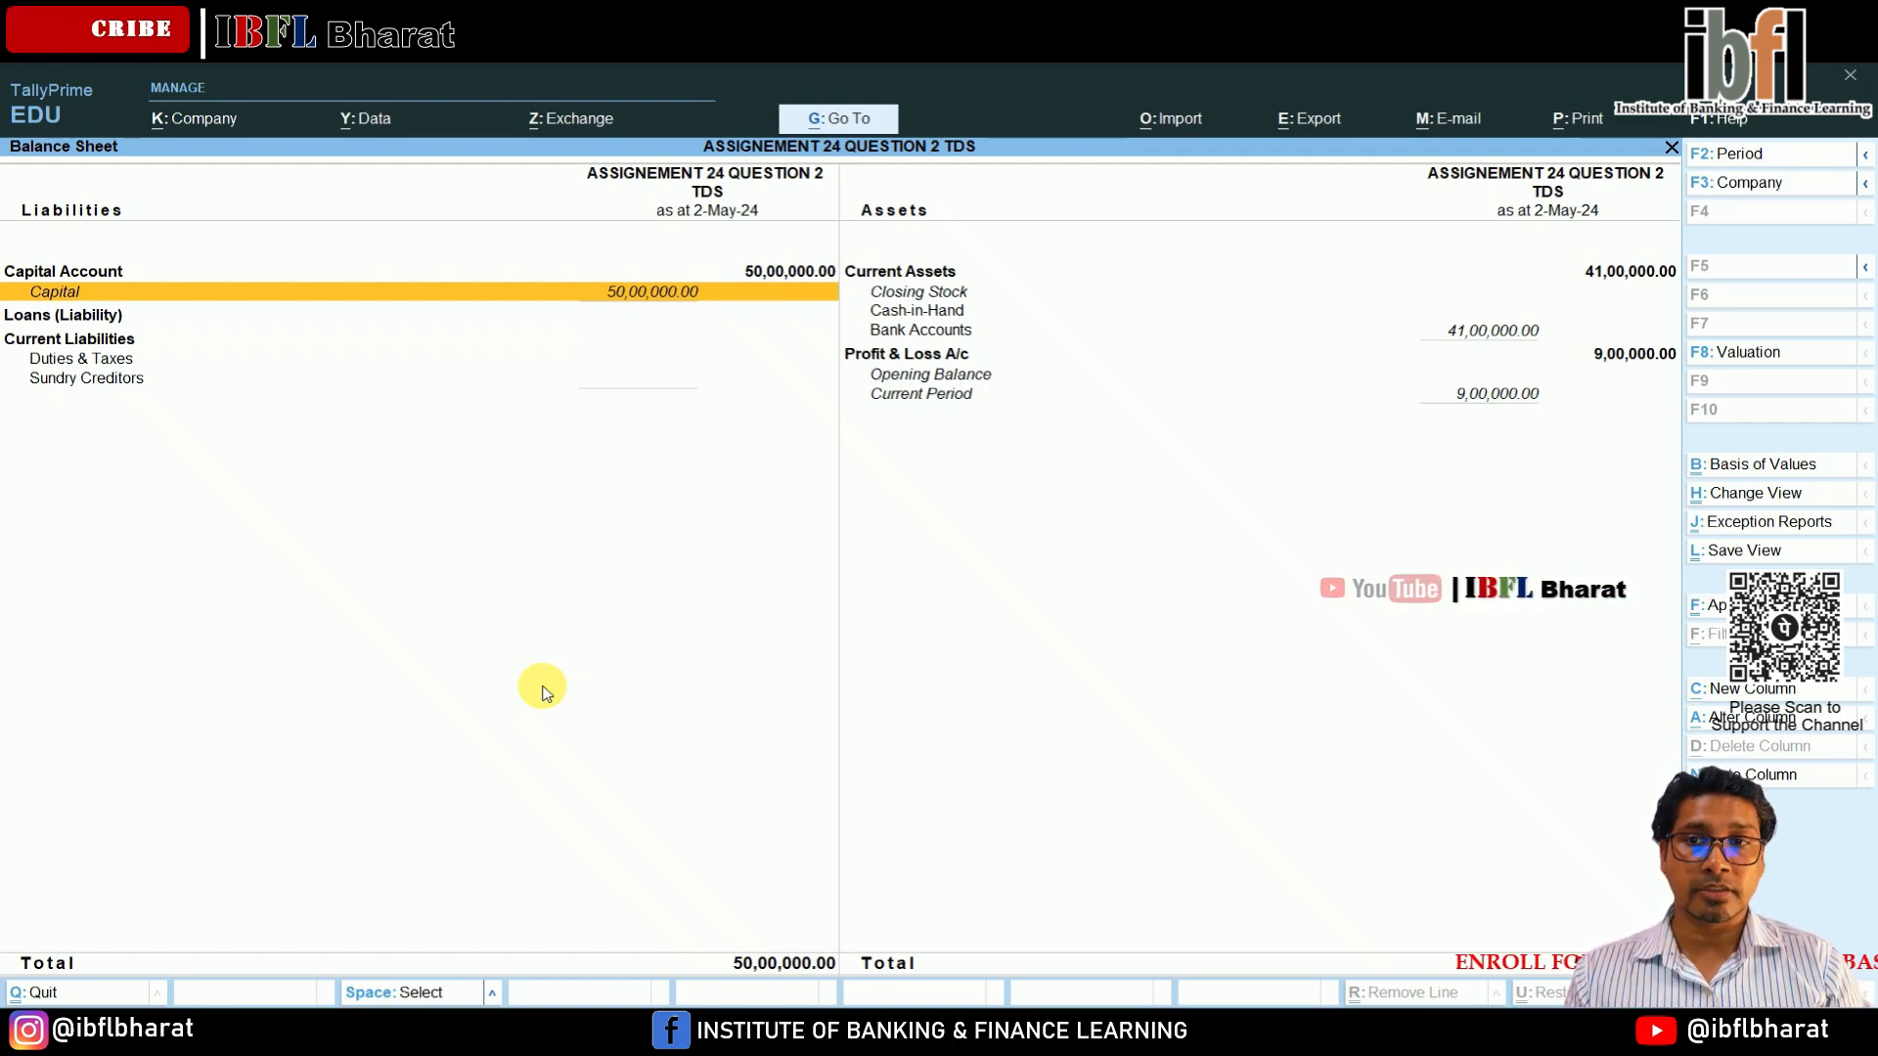
{"action": "key", "text": "Down"}
{"action": "key", "text": "Down"}
{"action": "key", "text": "Down"}
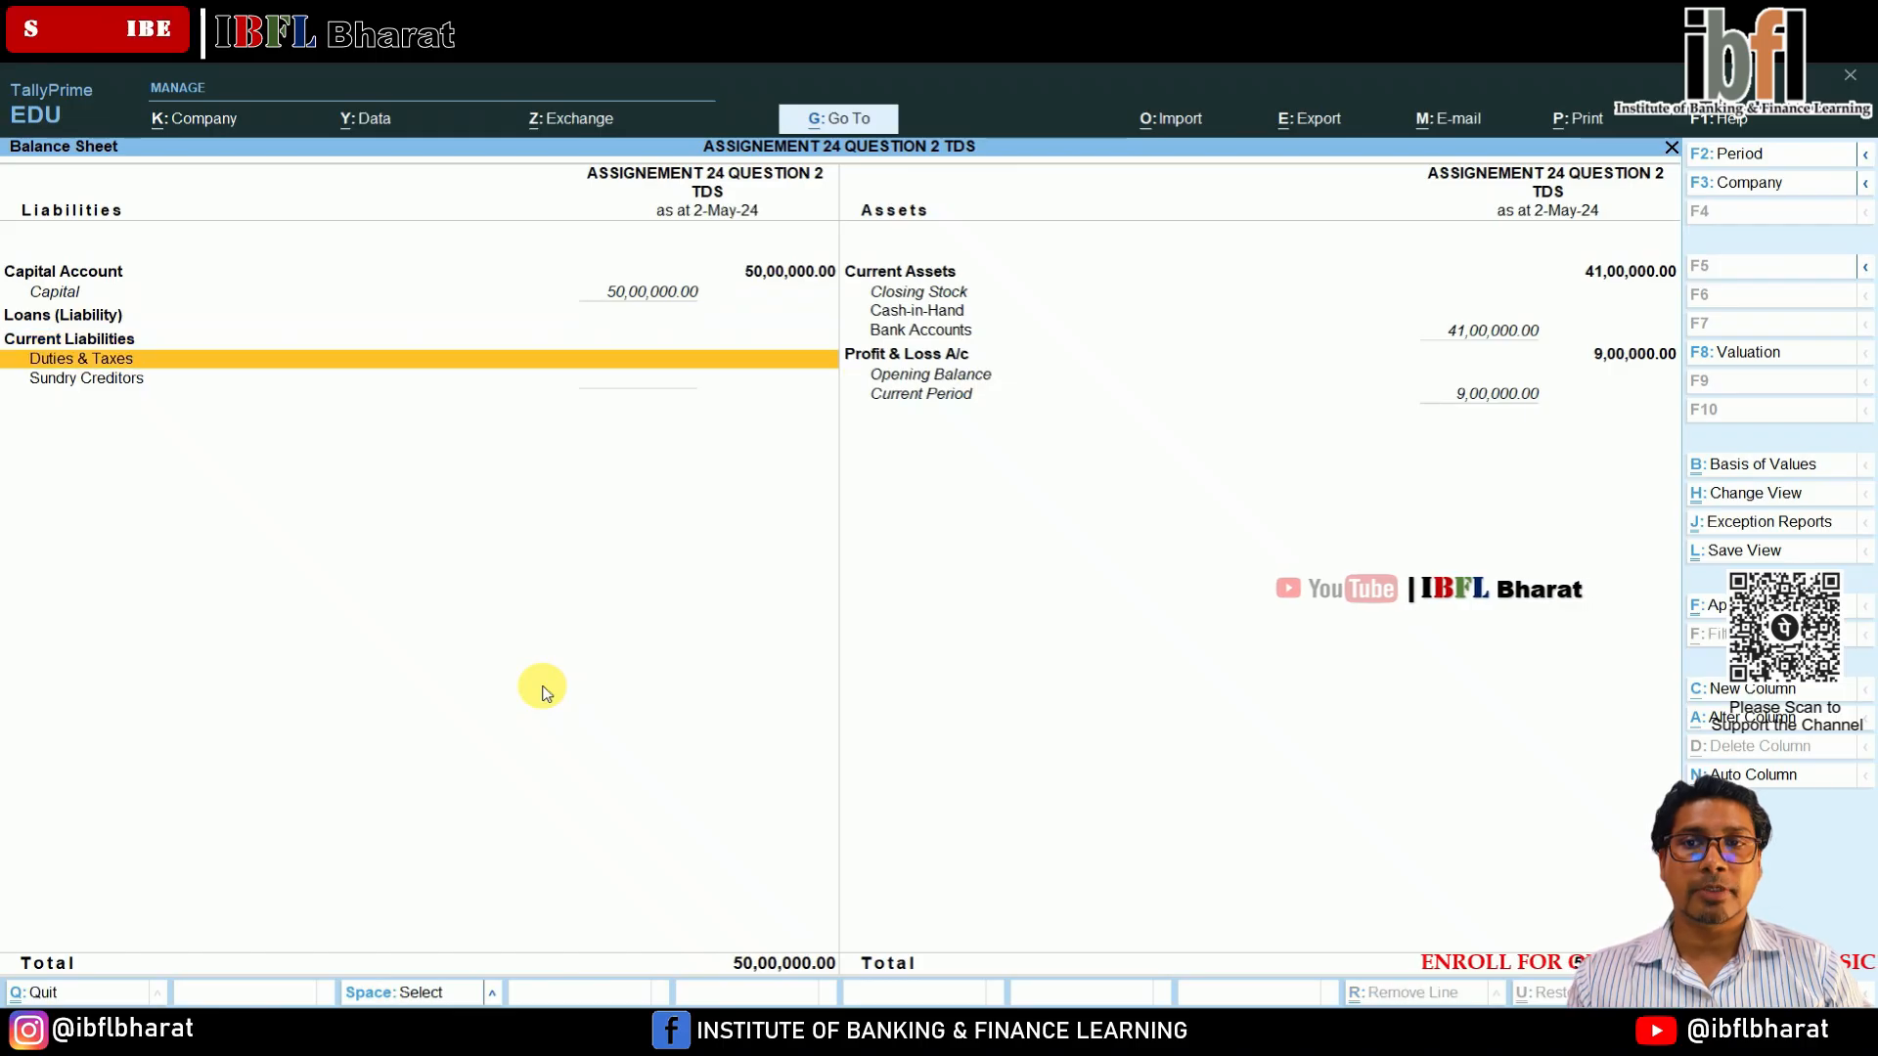
{"action": "key", "text": "Escape"}
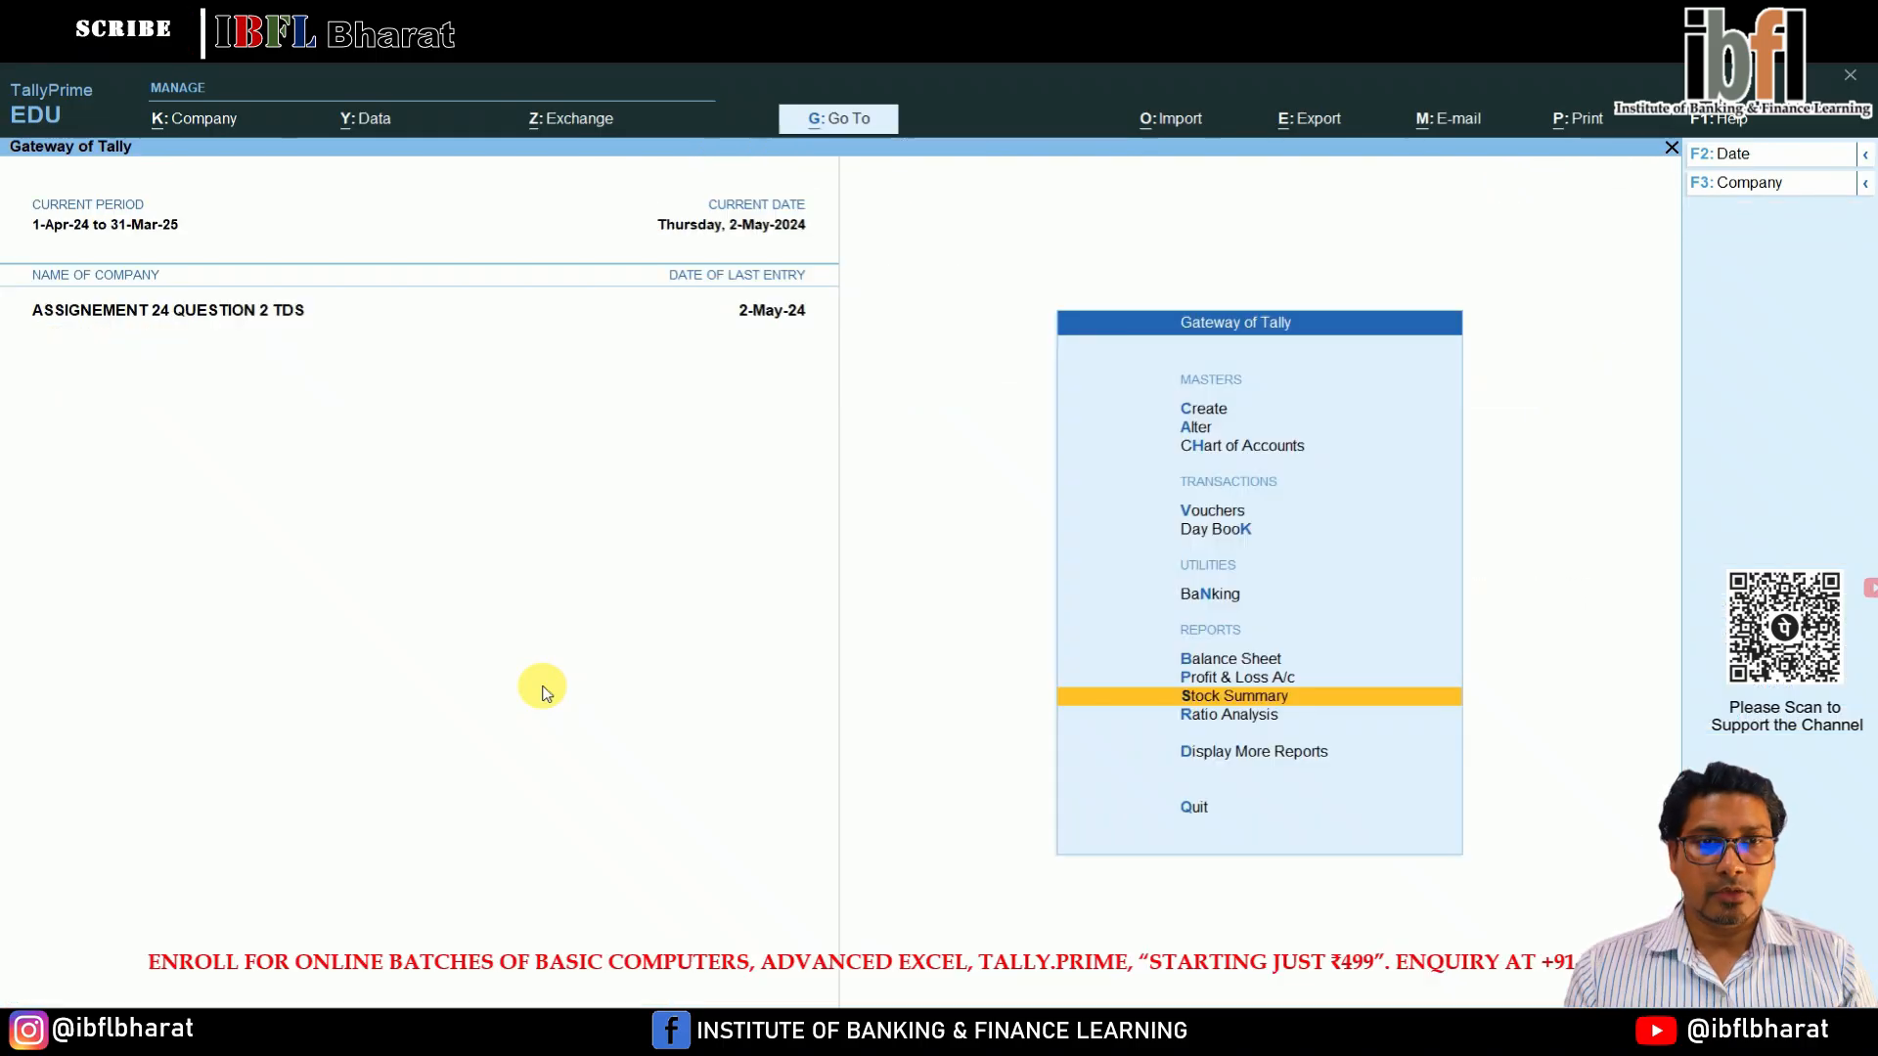
Open the Challan Reconciliation report from the TDS reports.
{"action": "key", "text": "Up"}
{"action": "key", "text": "Up"}
{"action": "key", "text": "Down"}
{"action": "key", "text": "Down"}
{"action": "key", "text": "Down"}
{"action": "key", "text": "Down"}
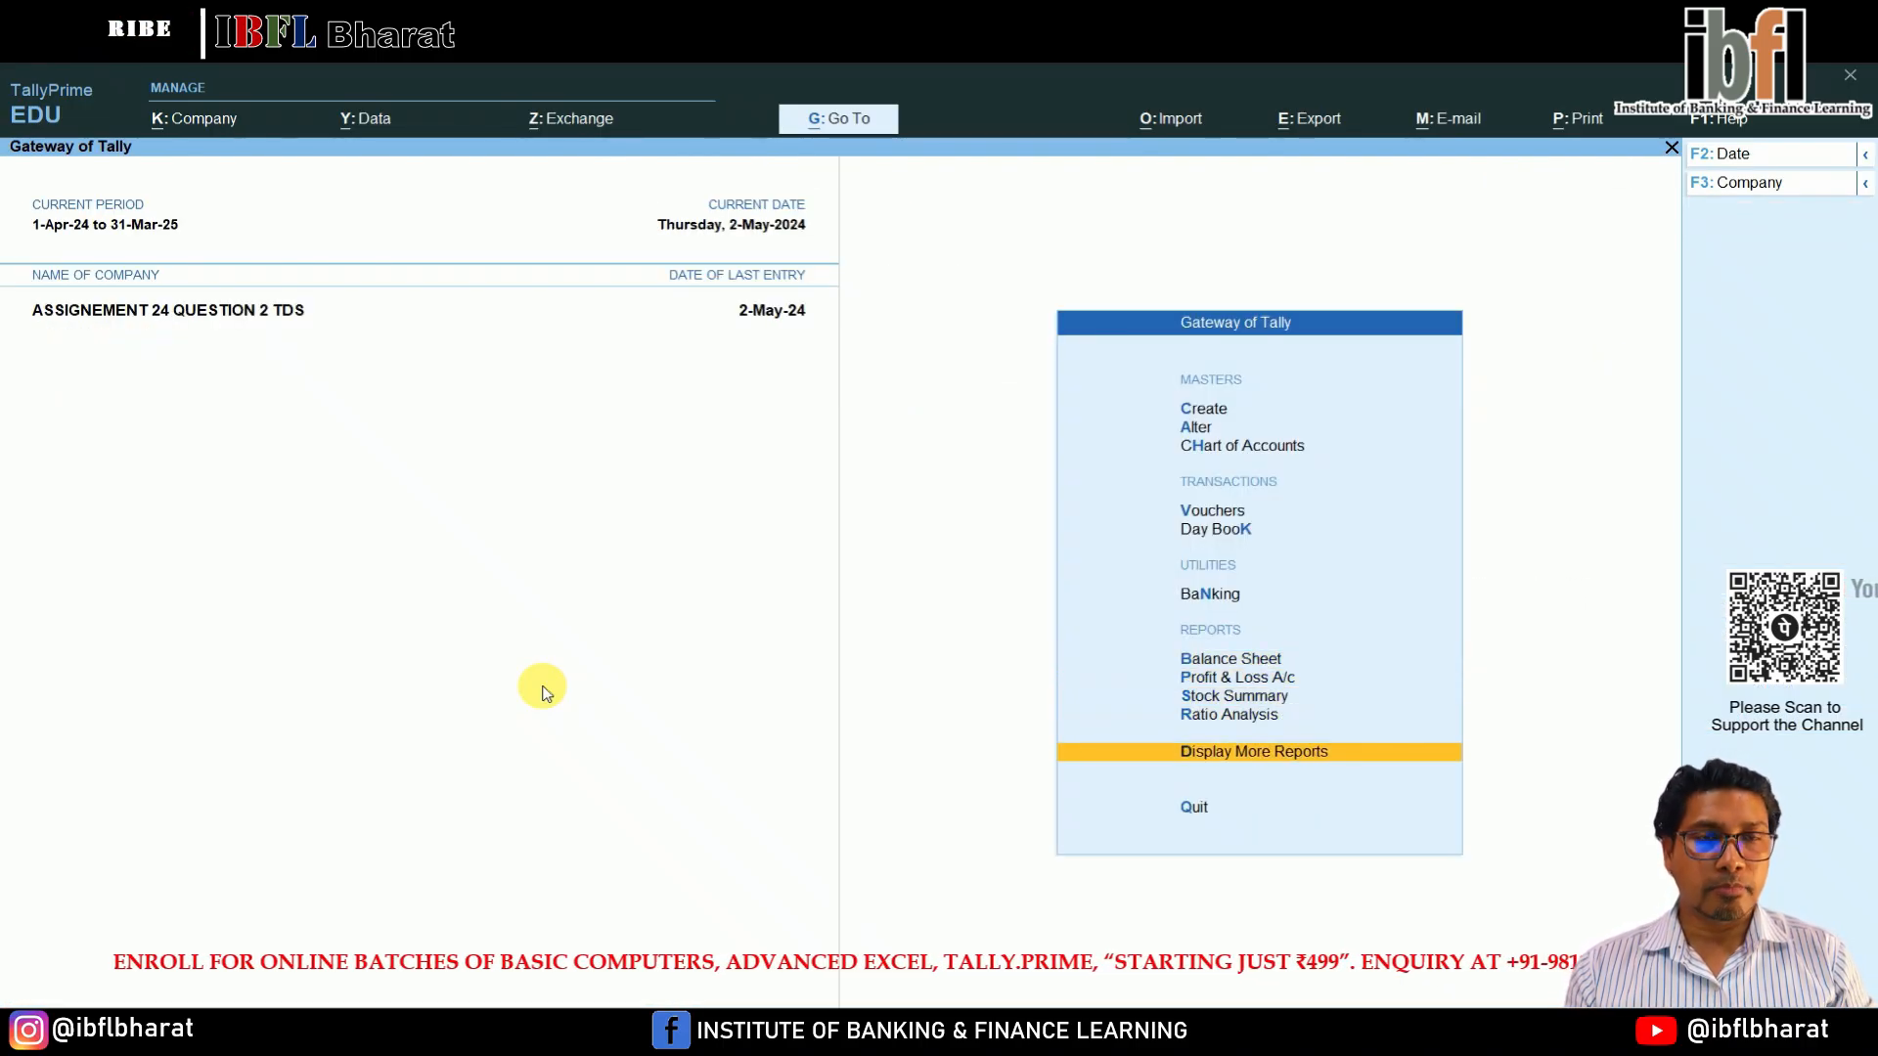
{"action": "key", "text": "Return"}
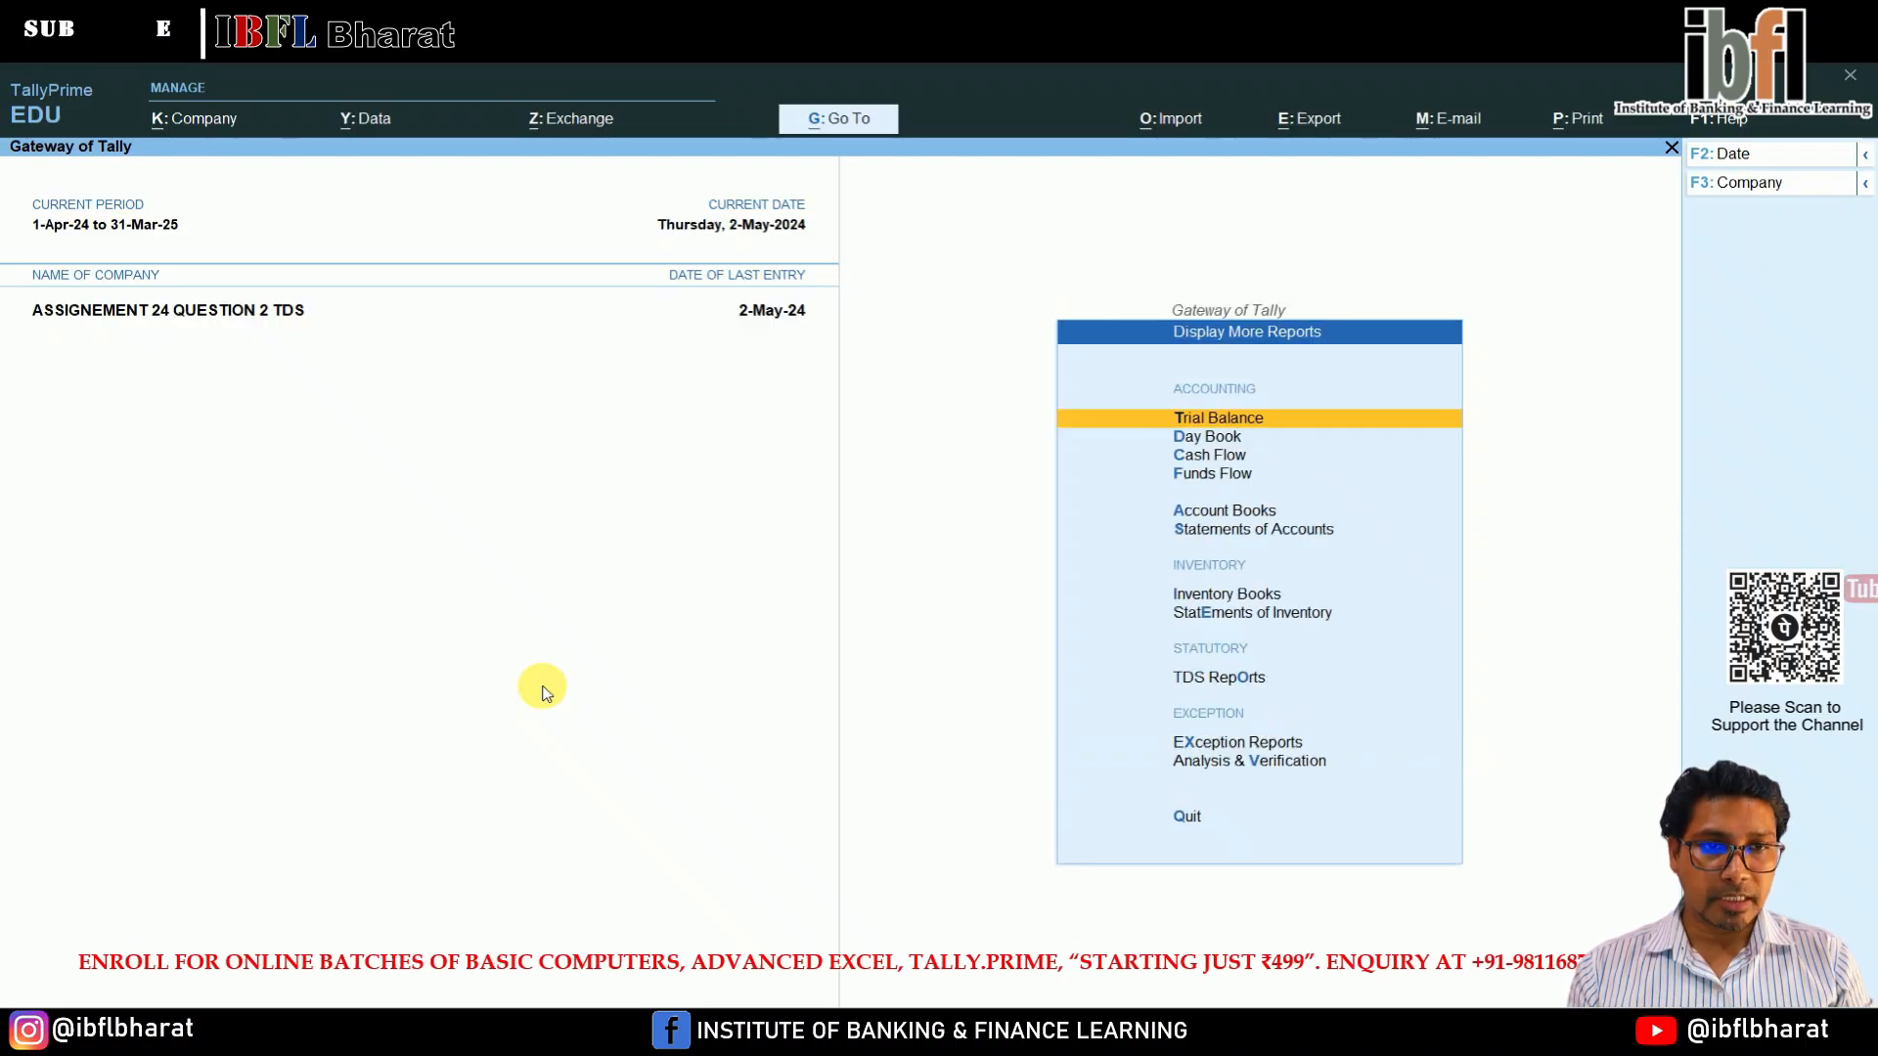
{"action": "key", "text": "Down"}
{"action": "key", "text": "Down"}
{"action": "key", "text": "Down"}
{"action": "key", "text": "Down"}
{"action": "key", "text": "Down"}
{"action": "key", "text": "Down"}
{"action": "key", "text": "Down"}
{"action": "key", "text": "Down"}
{"action": "key", "text": "Return"}
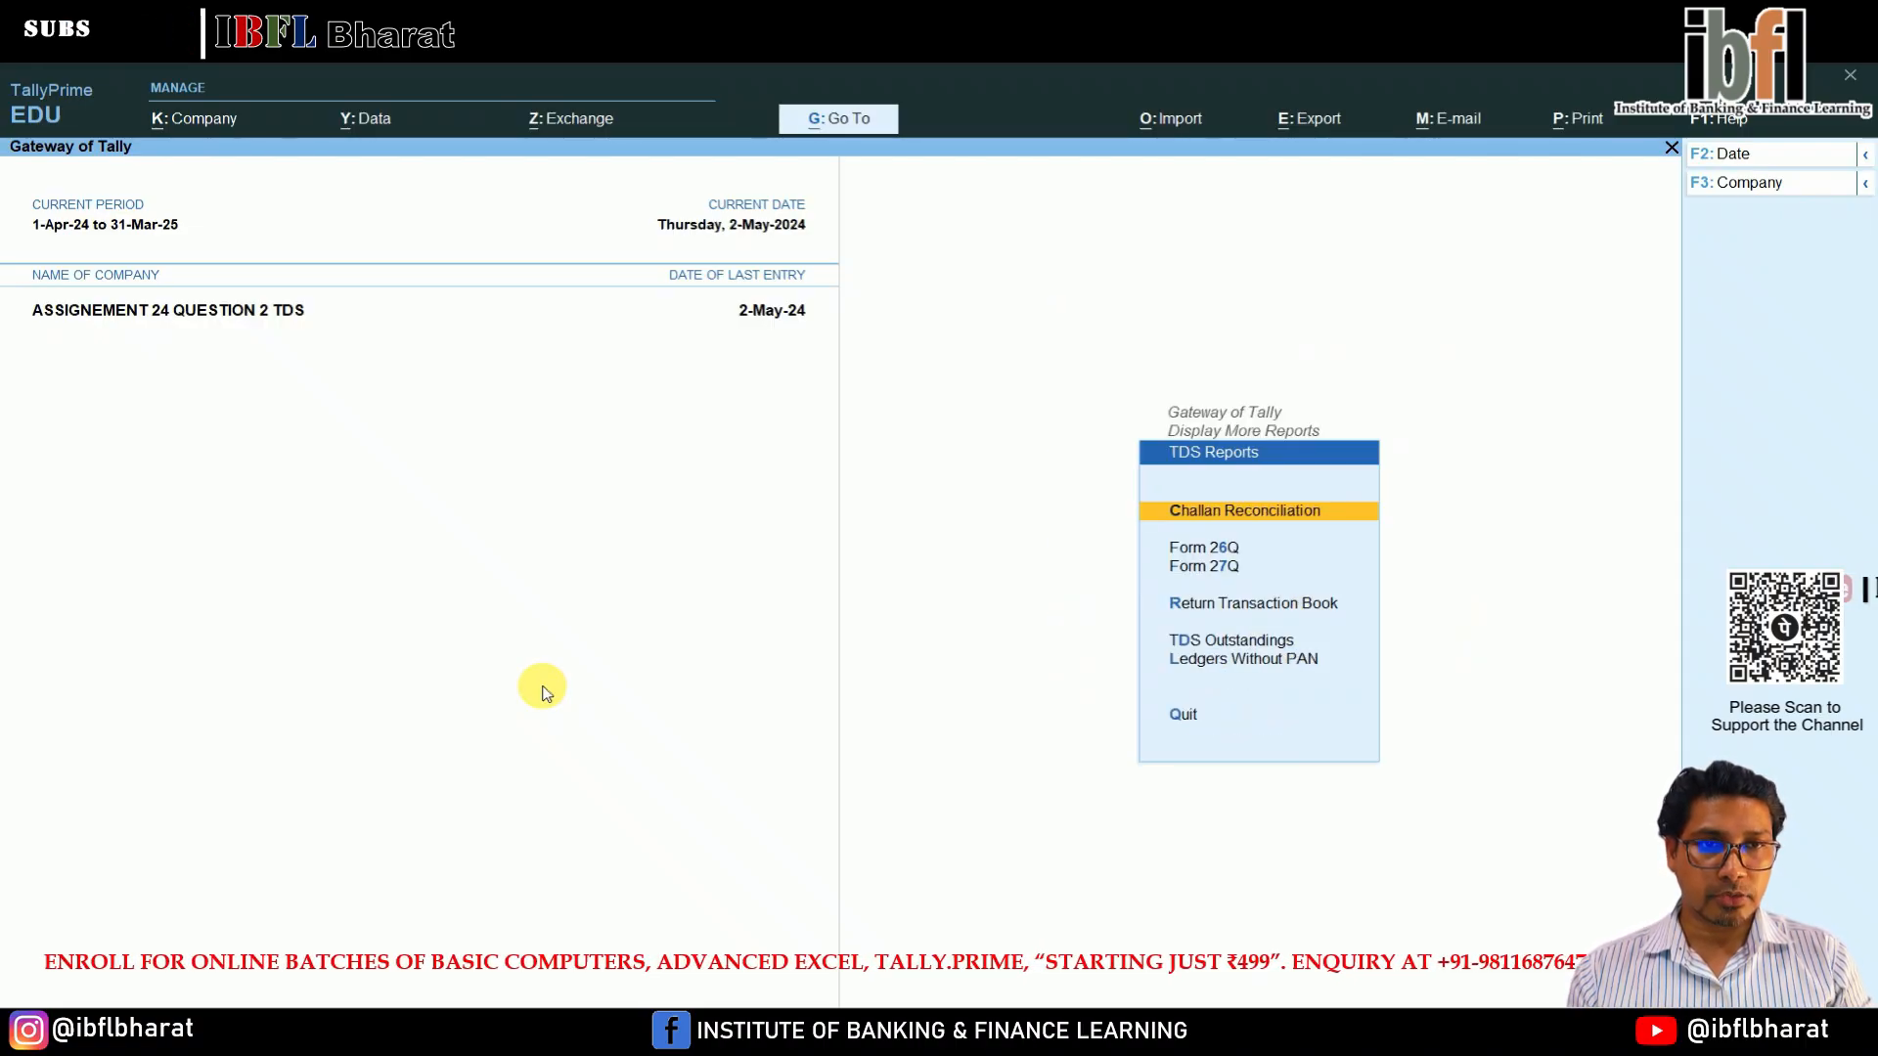
{"action": "key", "text": "Return"}
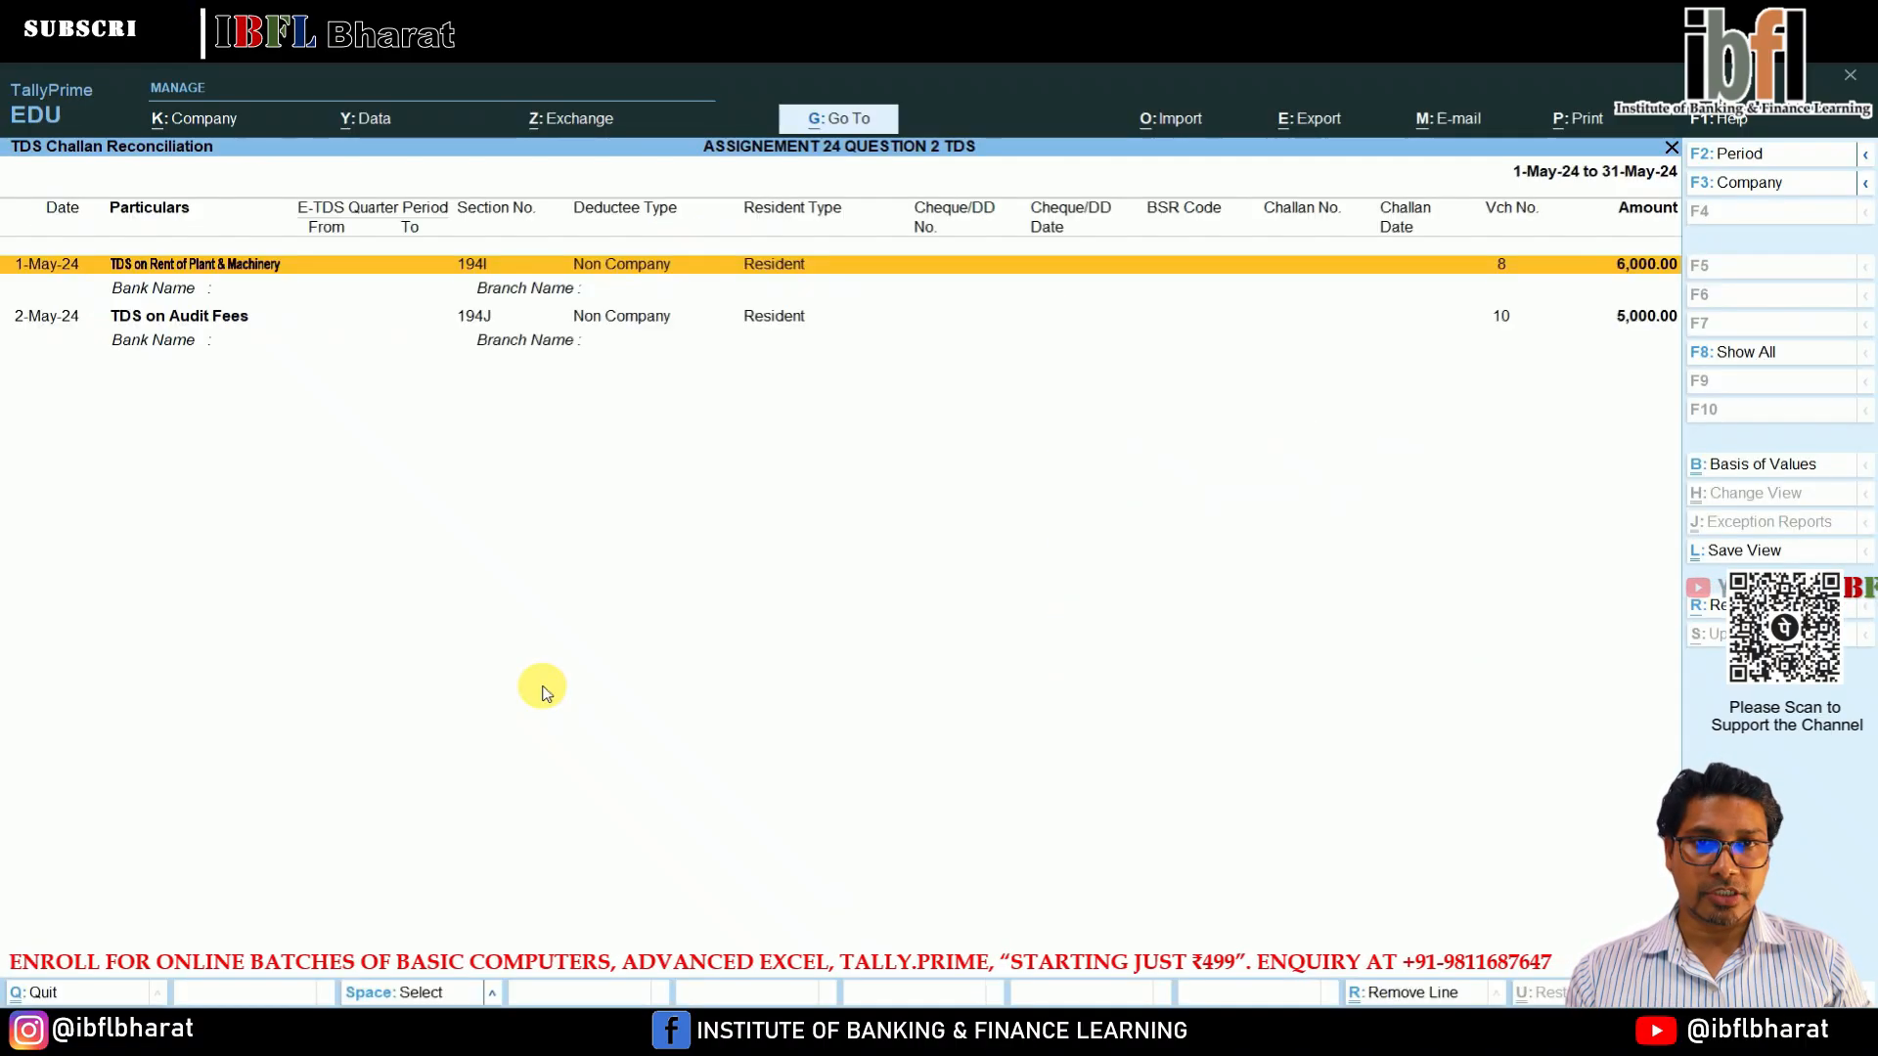
Set the reconciliation report's period to start from 1-4, keeping 31-5-2024 as the end date.
{"action": "key", "text": "F2"}
{"action": "type", "text": "1"}
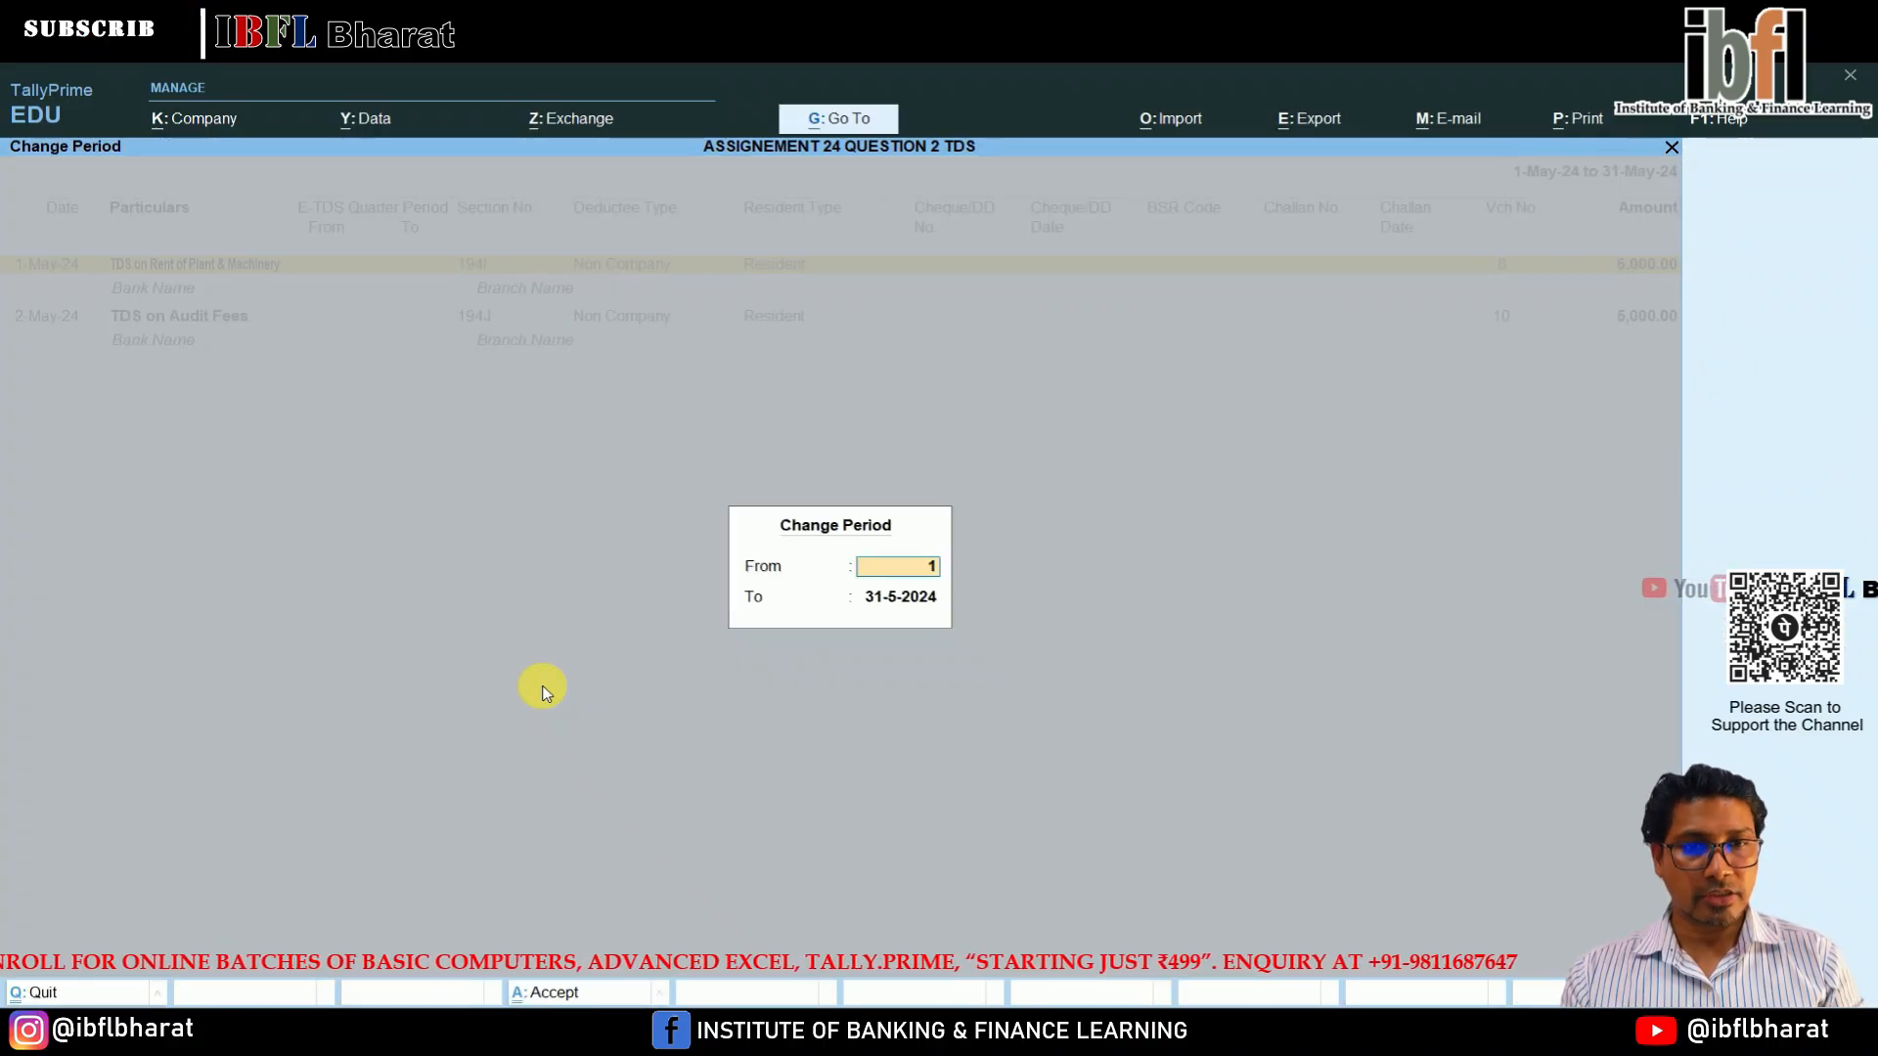
{"action": "type", "text": "-4"}
{"action": "key", "text": "Return"}
{"action": "key", "text": "Return"}
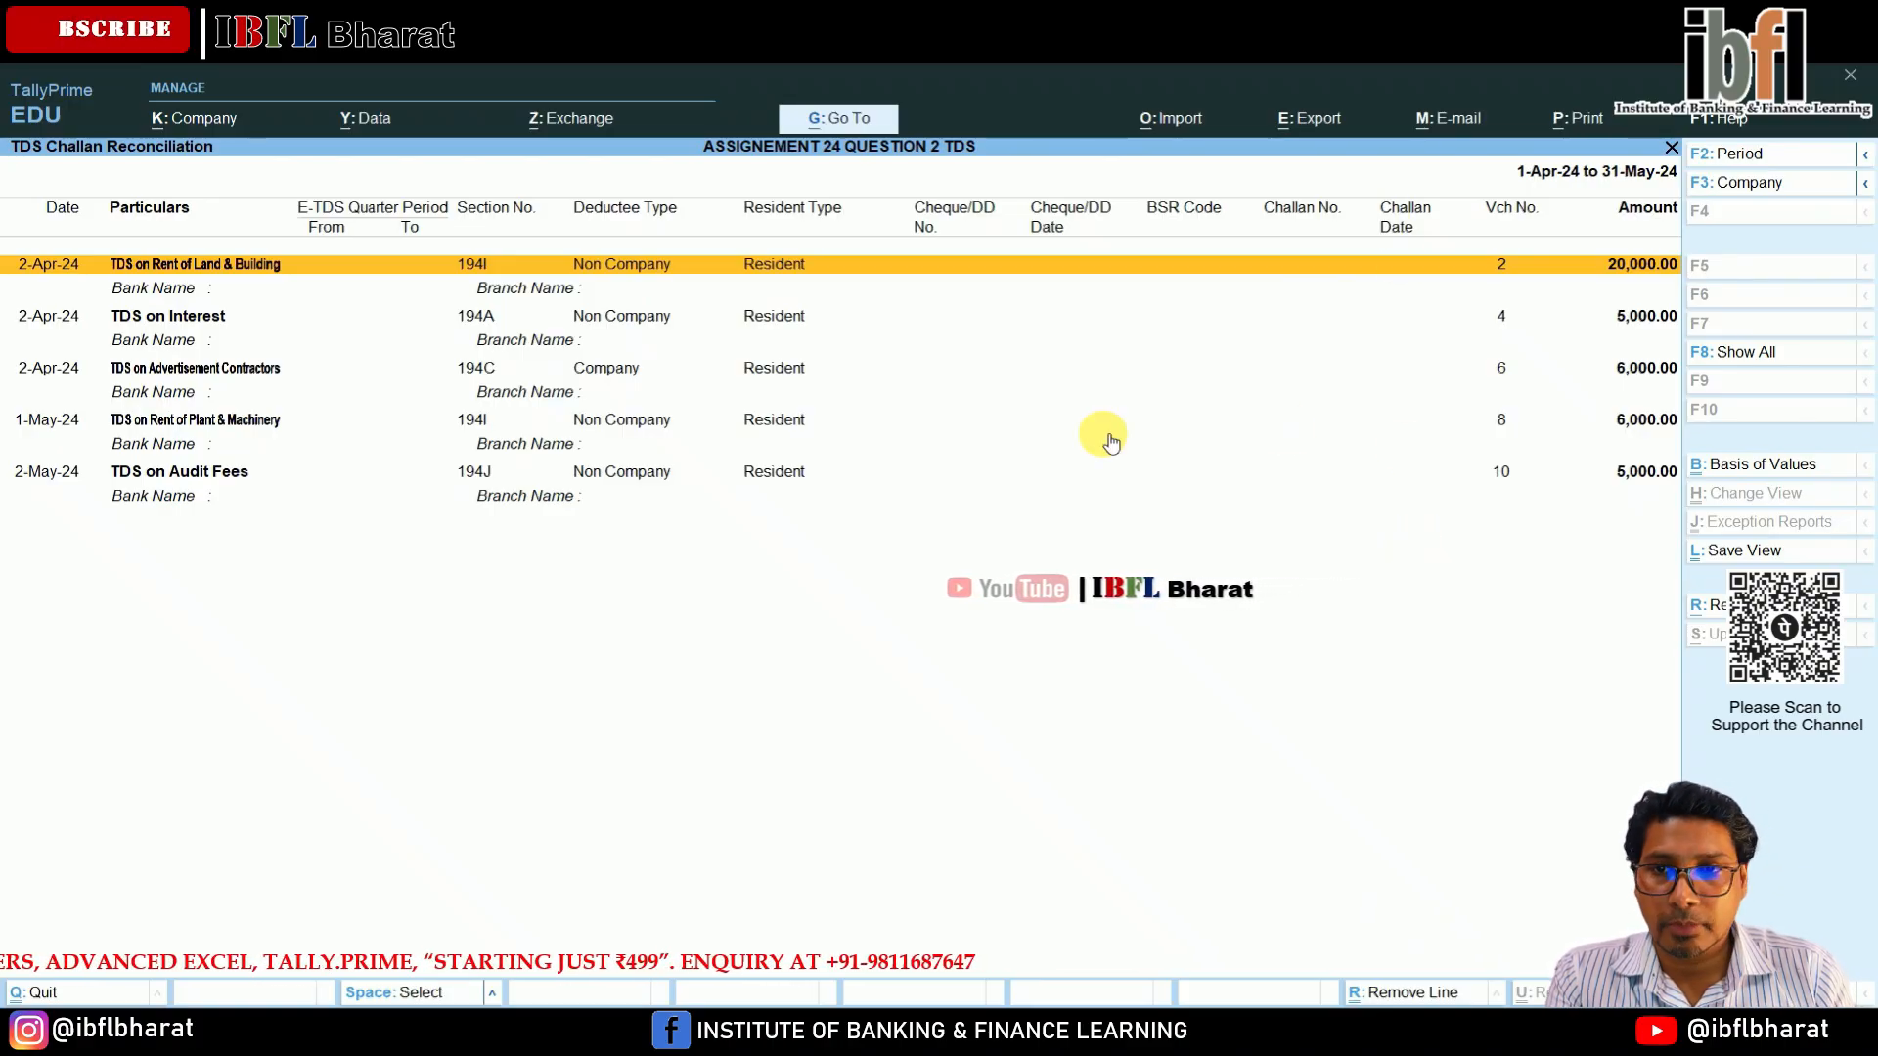
Go through the listed TDS payments and view the report's reconciliation entry fields without filling them in.
{"action": "key", "text": "Down"}
{"action": "key", "text": "Down"}
{"action": "key", "text": "Down"}
{"action": "key", "text": "Down"}
{"action": "key", "text": "Down"}
{"action": "key", "text": "Down"}
{"action": "key", "text": "Down"}
{"action": "key", "text": "Down"}
{"action": "key", "text": "Down"}
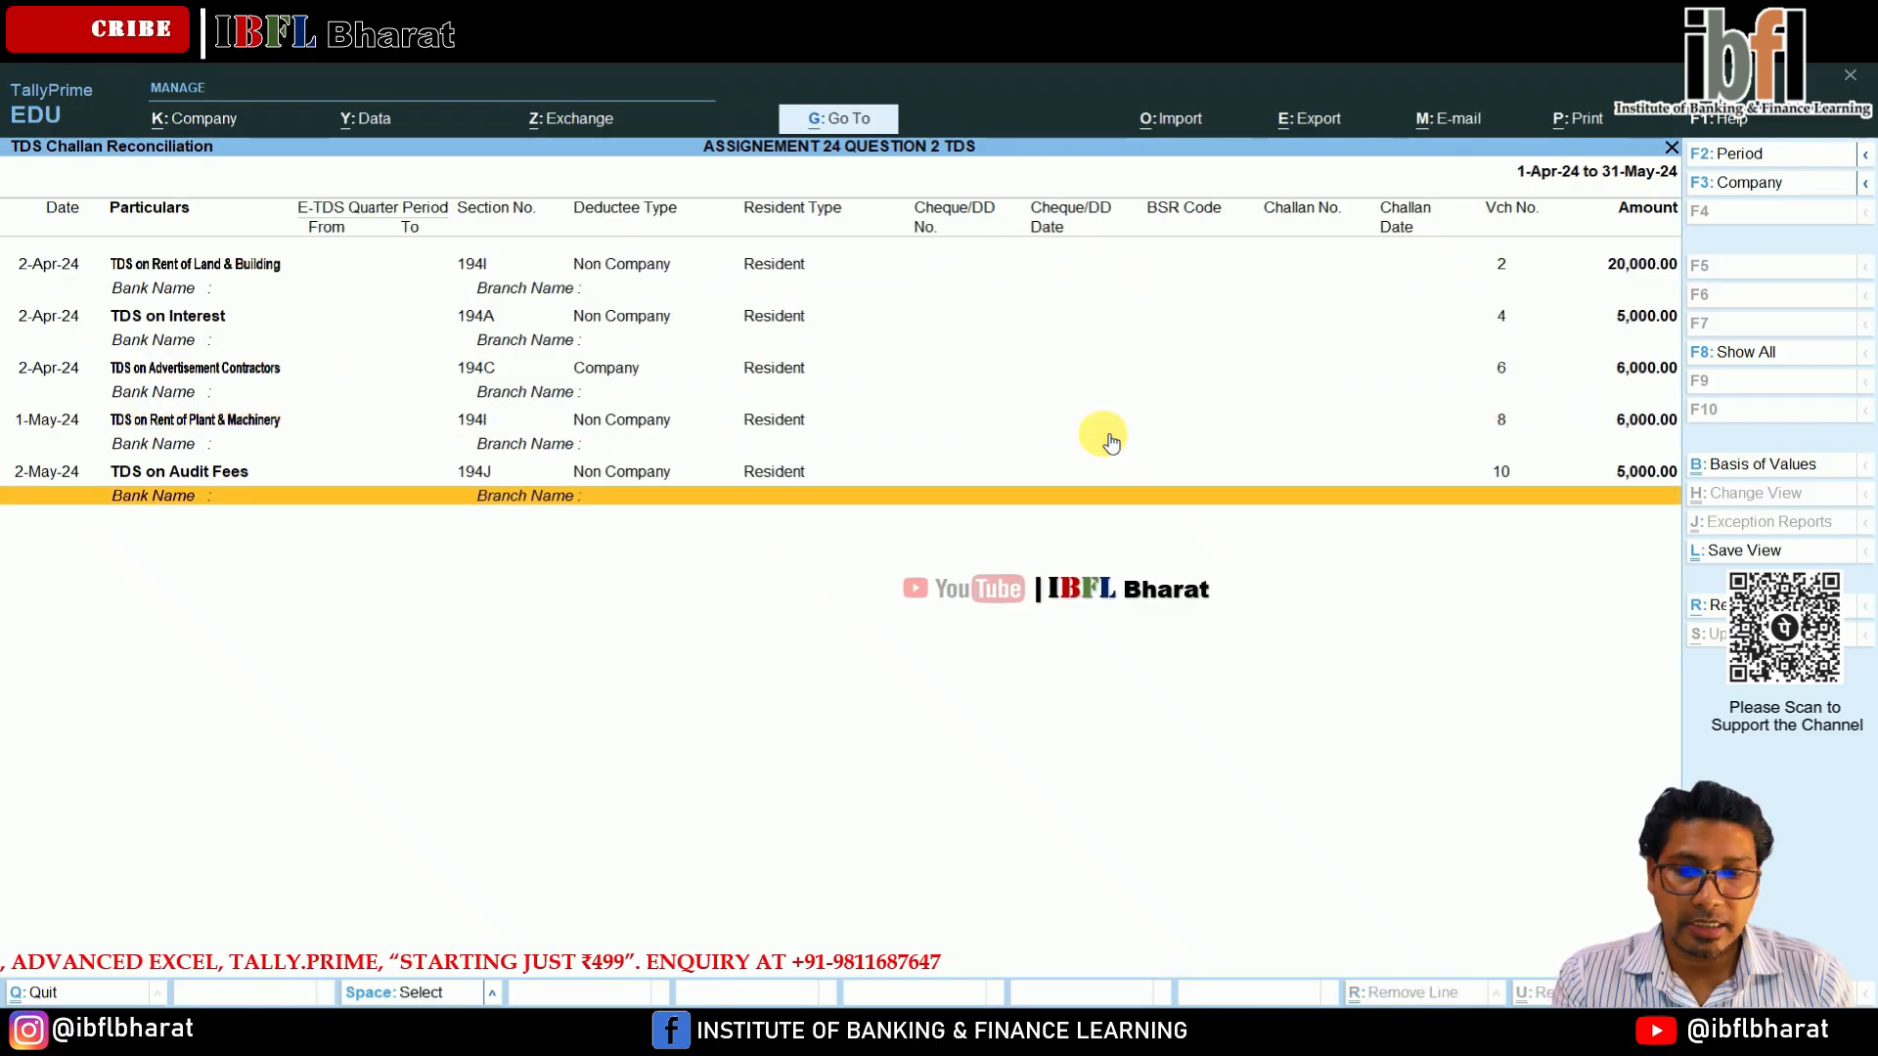
{"action": "key", "text": "alt+r"}
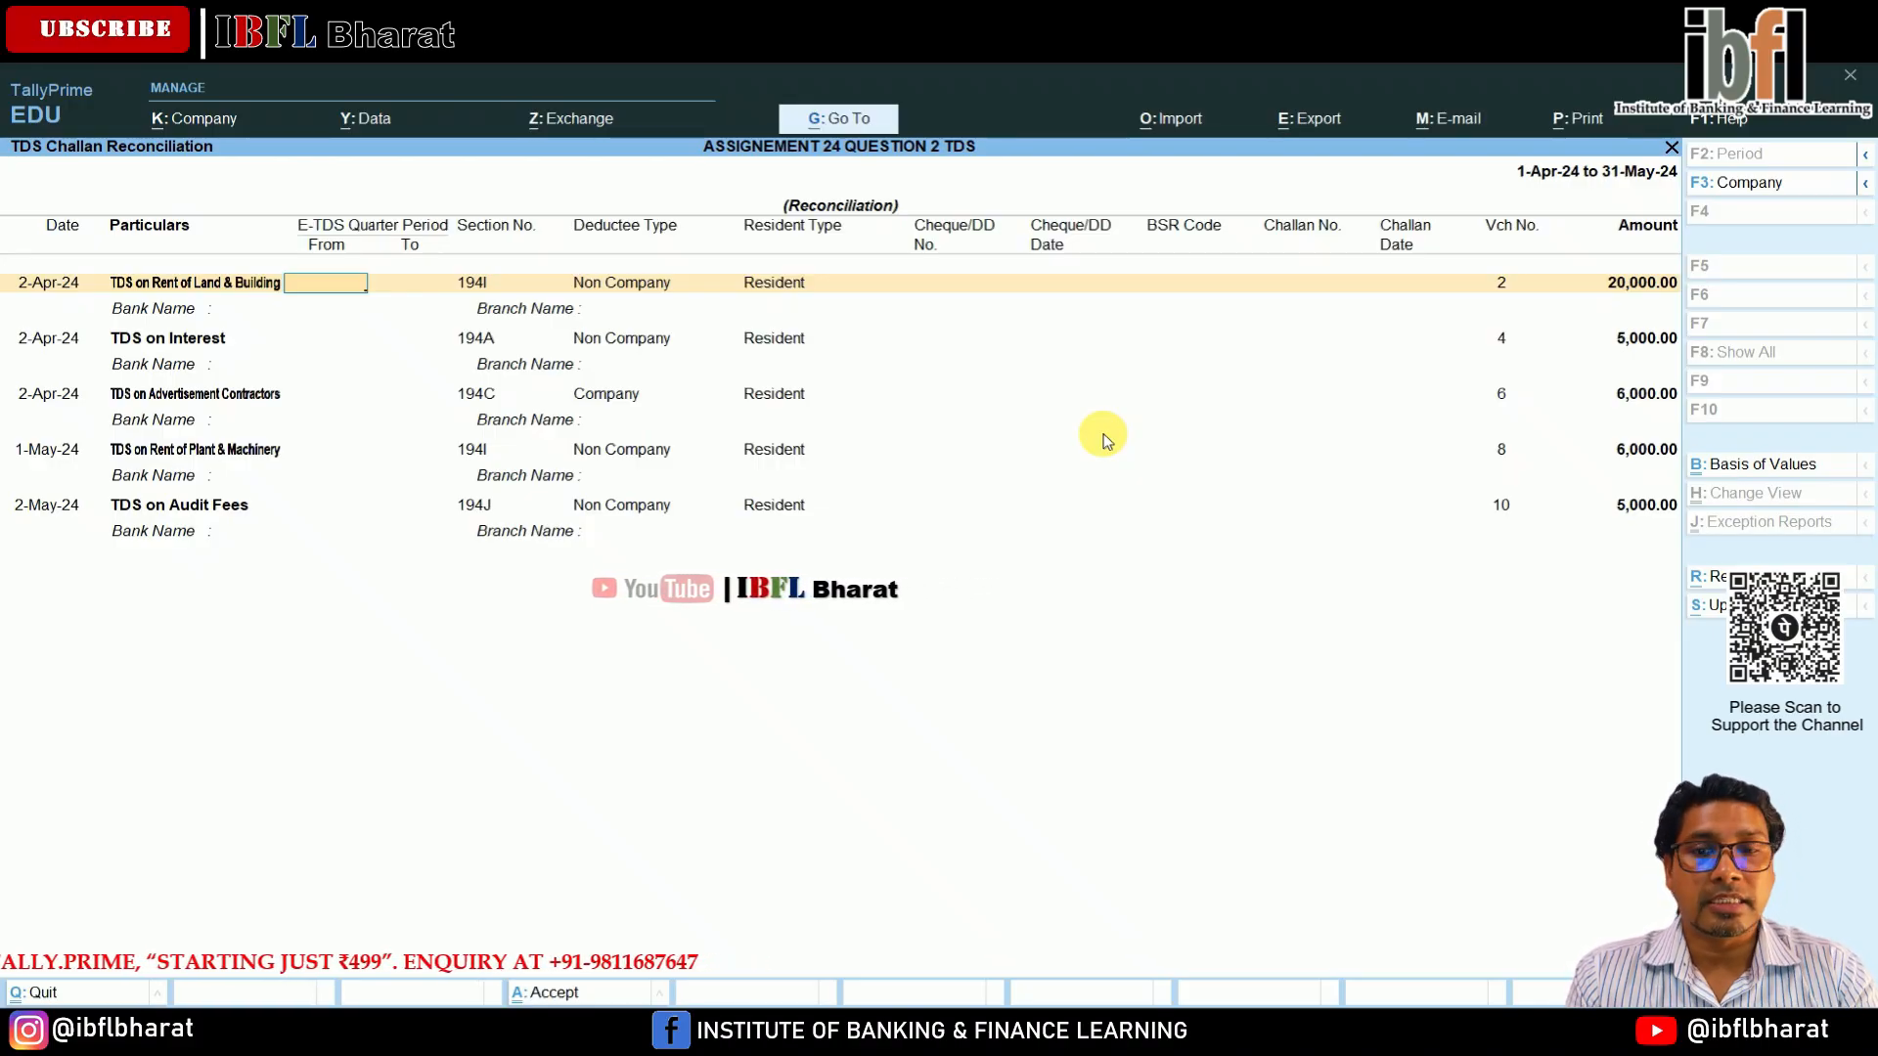
{"action": "key", "text": "Escape"}
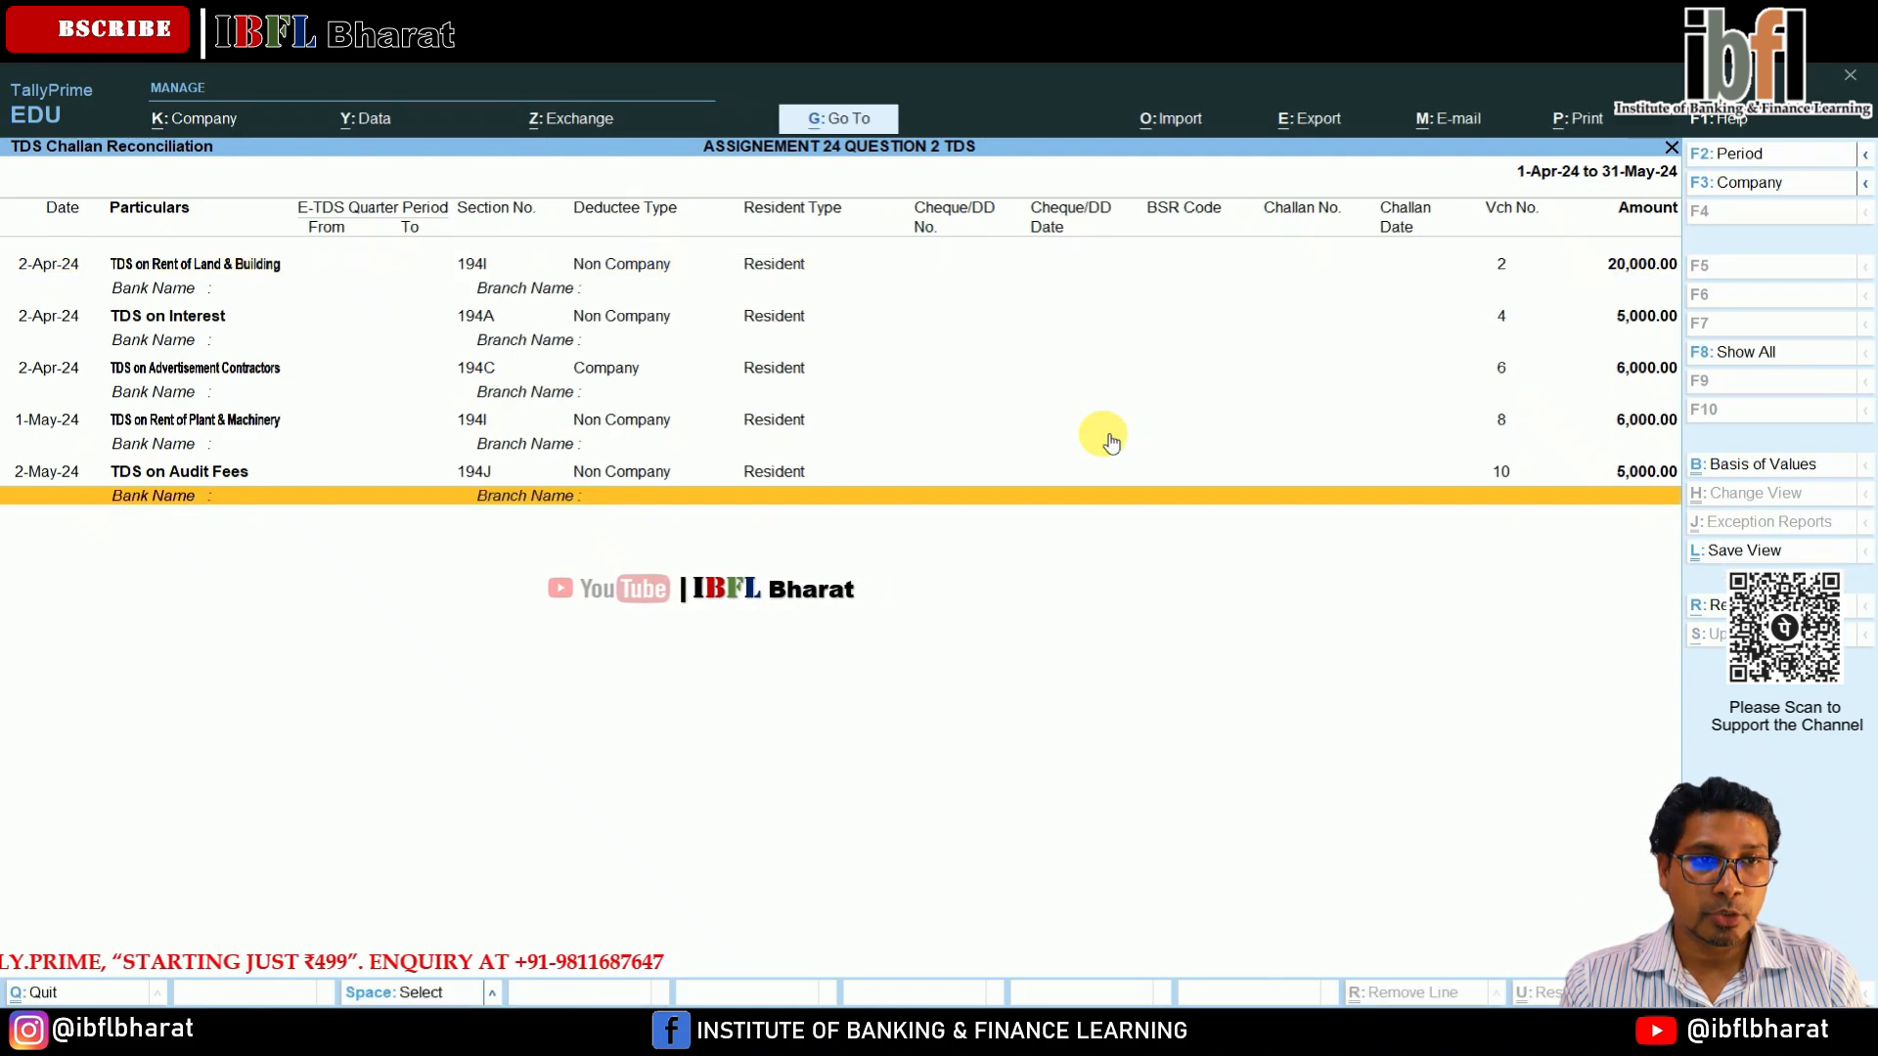
View the Form 26Q and Form 27Q return summaries.
{"action": "key", "text": "Escape"}
{"action": "key", "text": "6"}
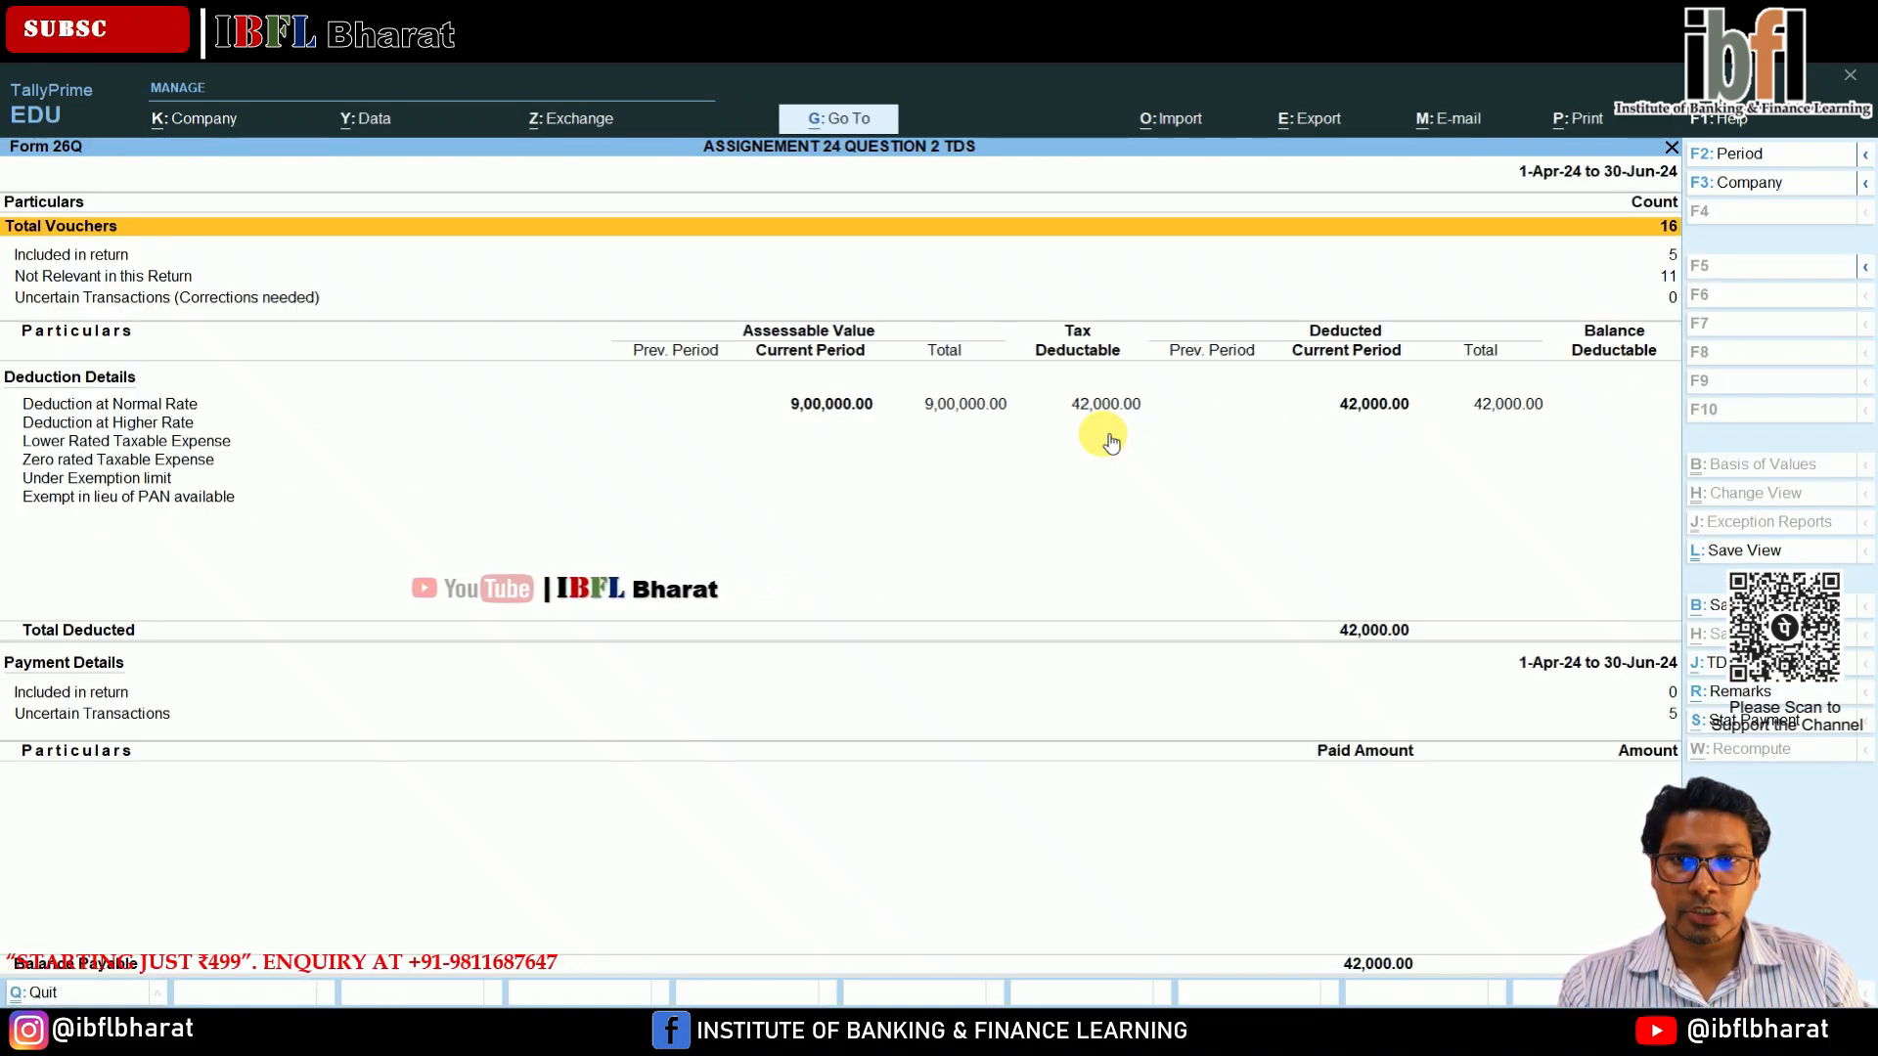
{"action": "key", "text": "Escape"}
{"action": "key", "text": "Down"}
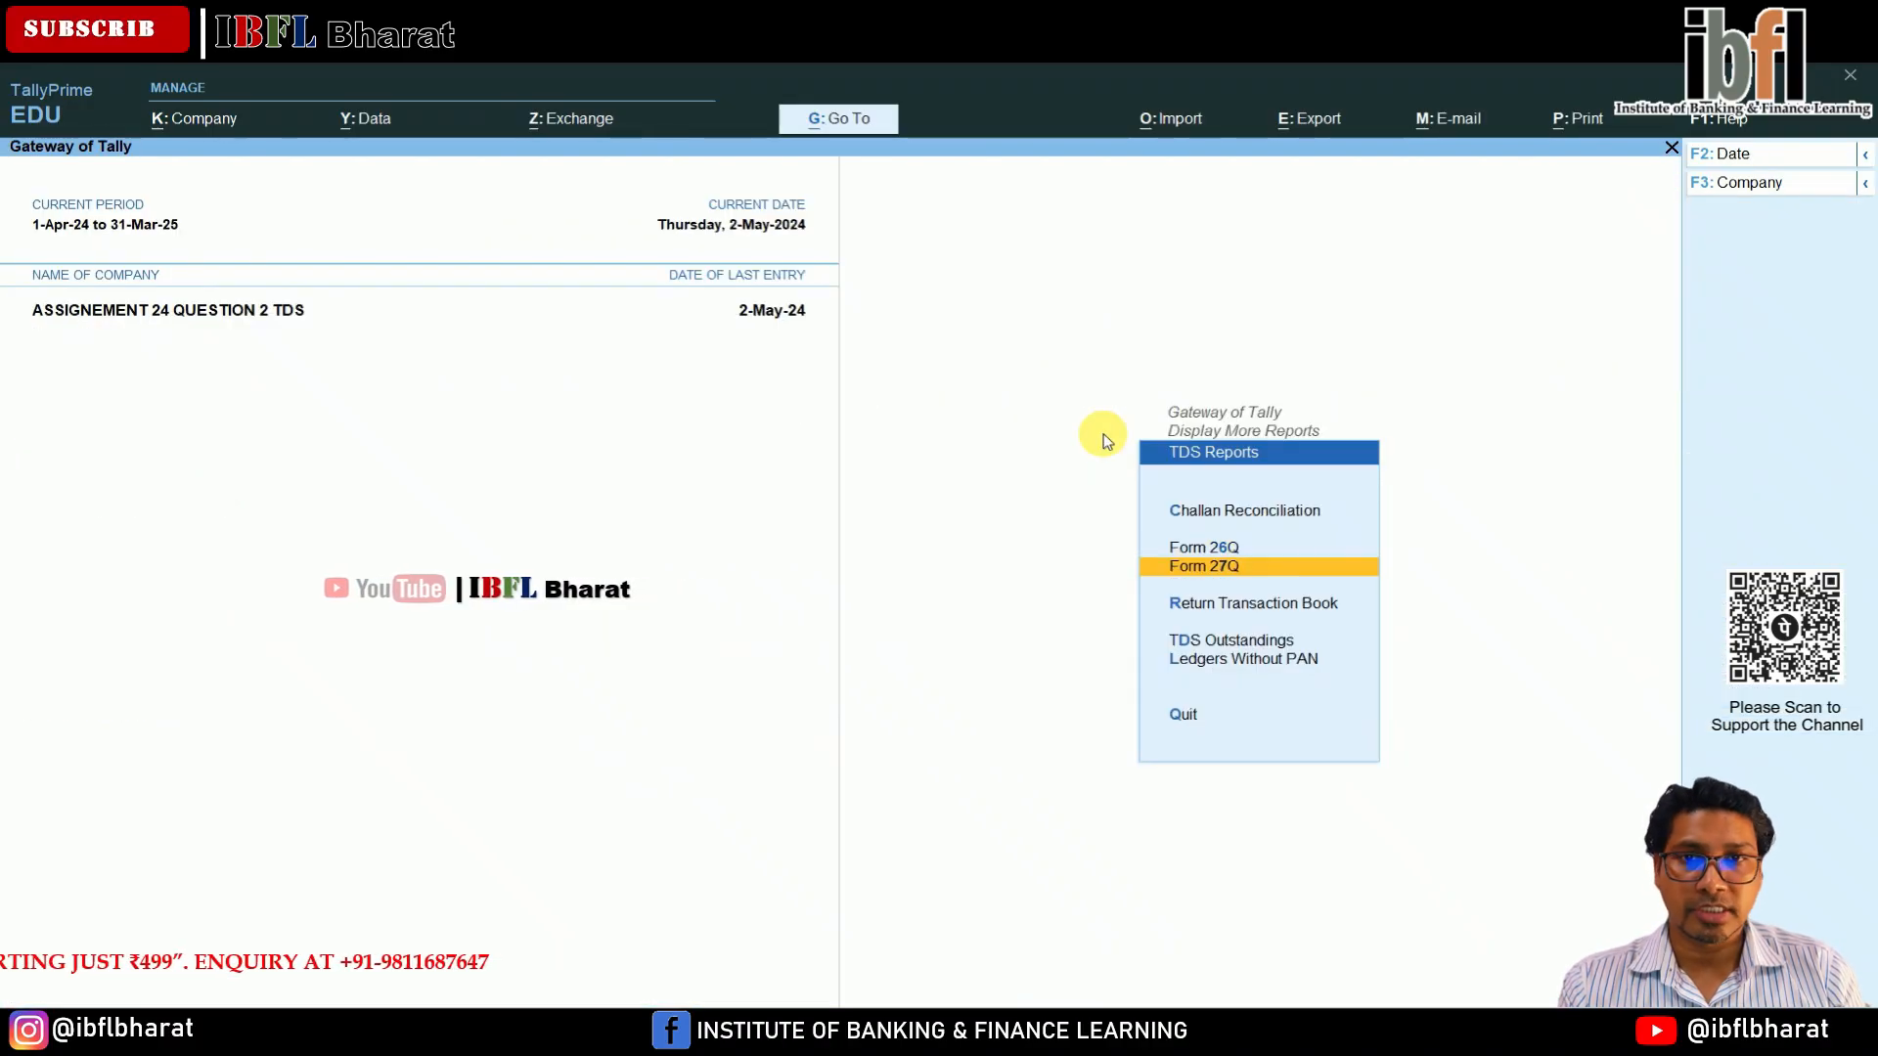
{"action": "key", "text": "Return"}
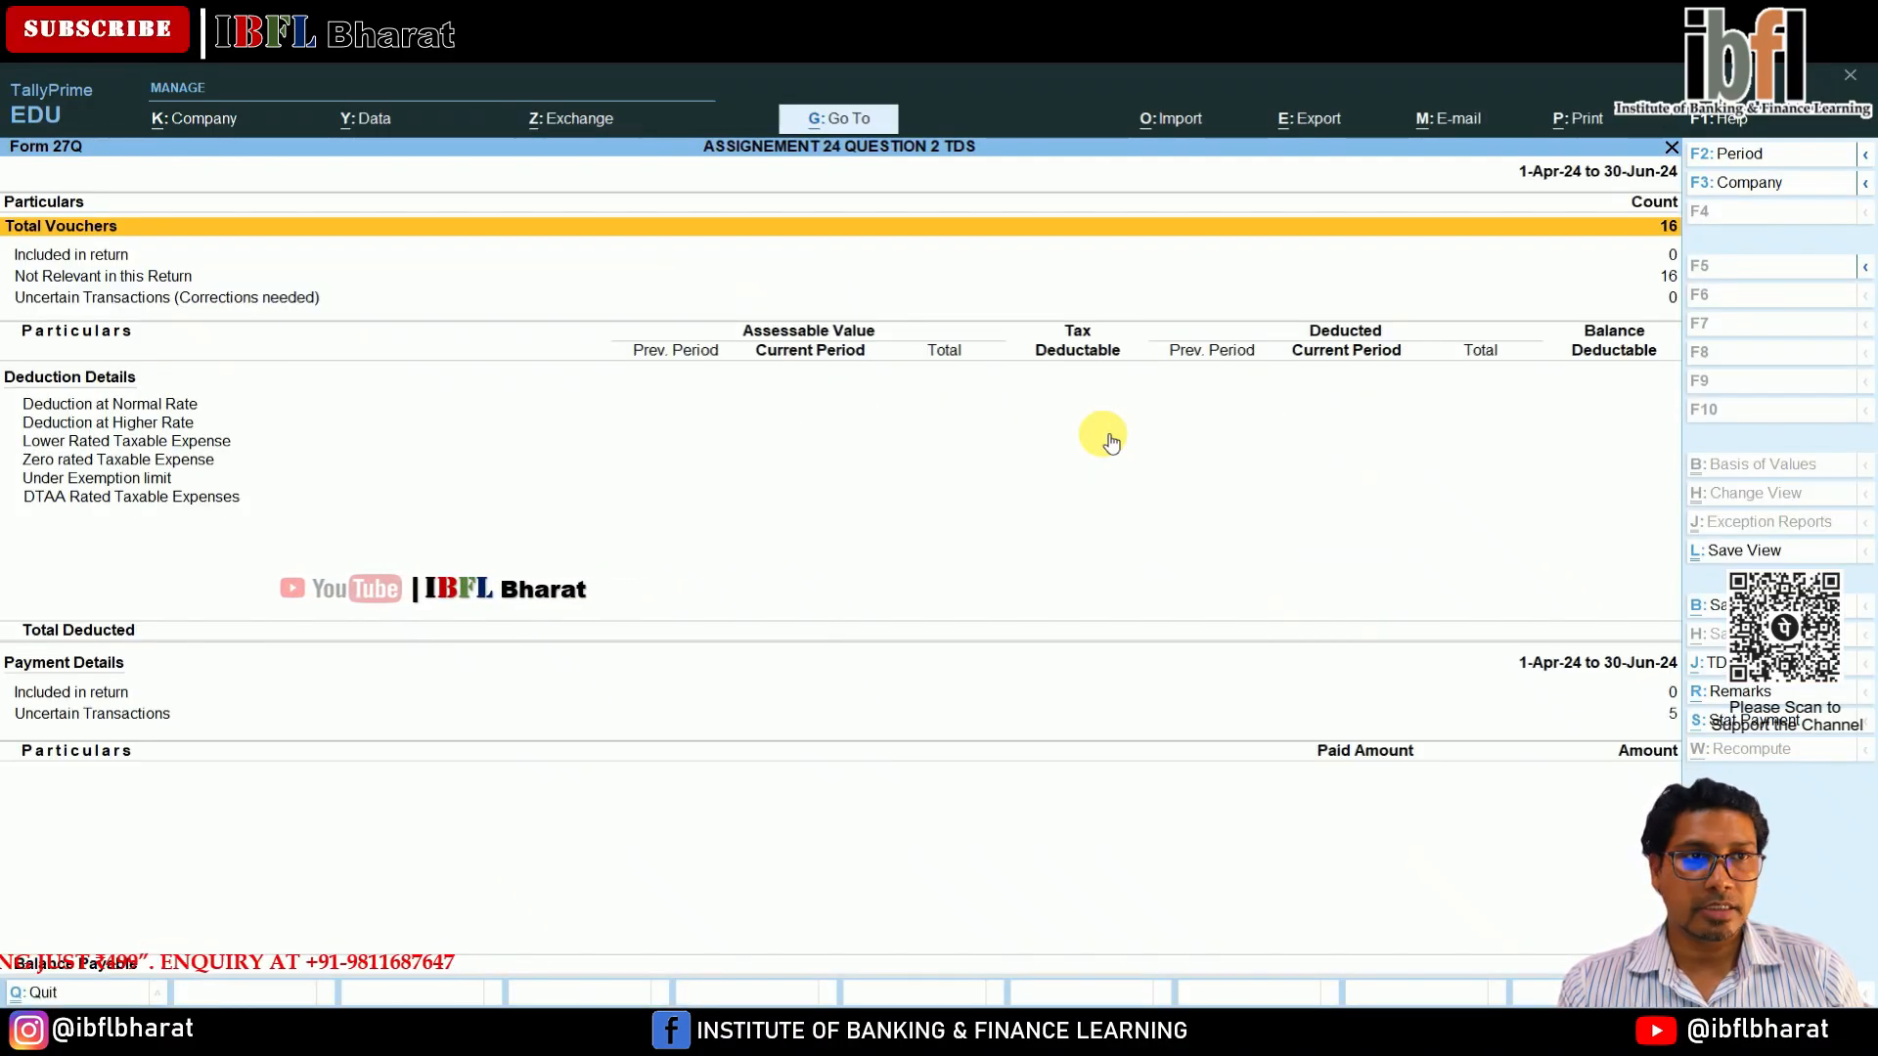
{"action": "key", "text": "Down"}
{"action": "key", "text": "Down"}
{"action": "key", "text": "Escape"}
Check the TDS Return Transaction Book and the TDS Outstandings report.
{"action": "key", "text": "Down"}
{"action": "key", "text": "Return"}
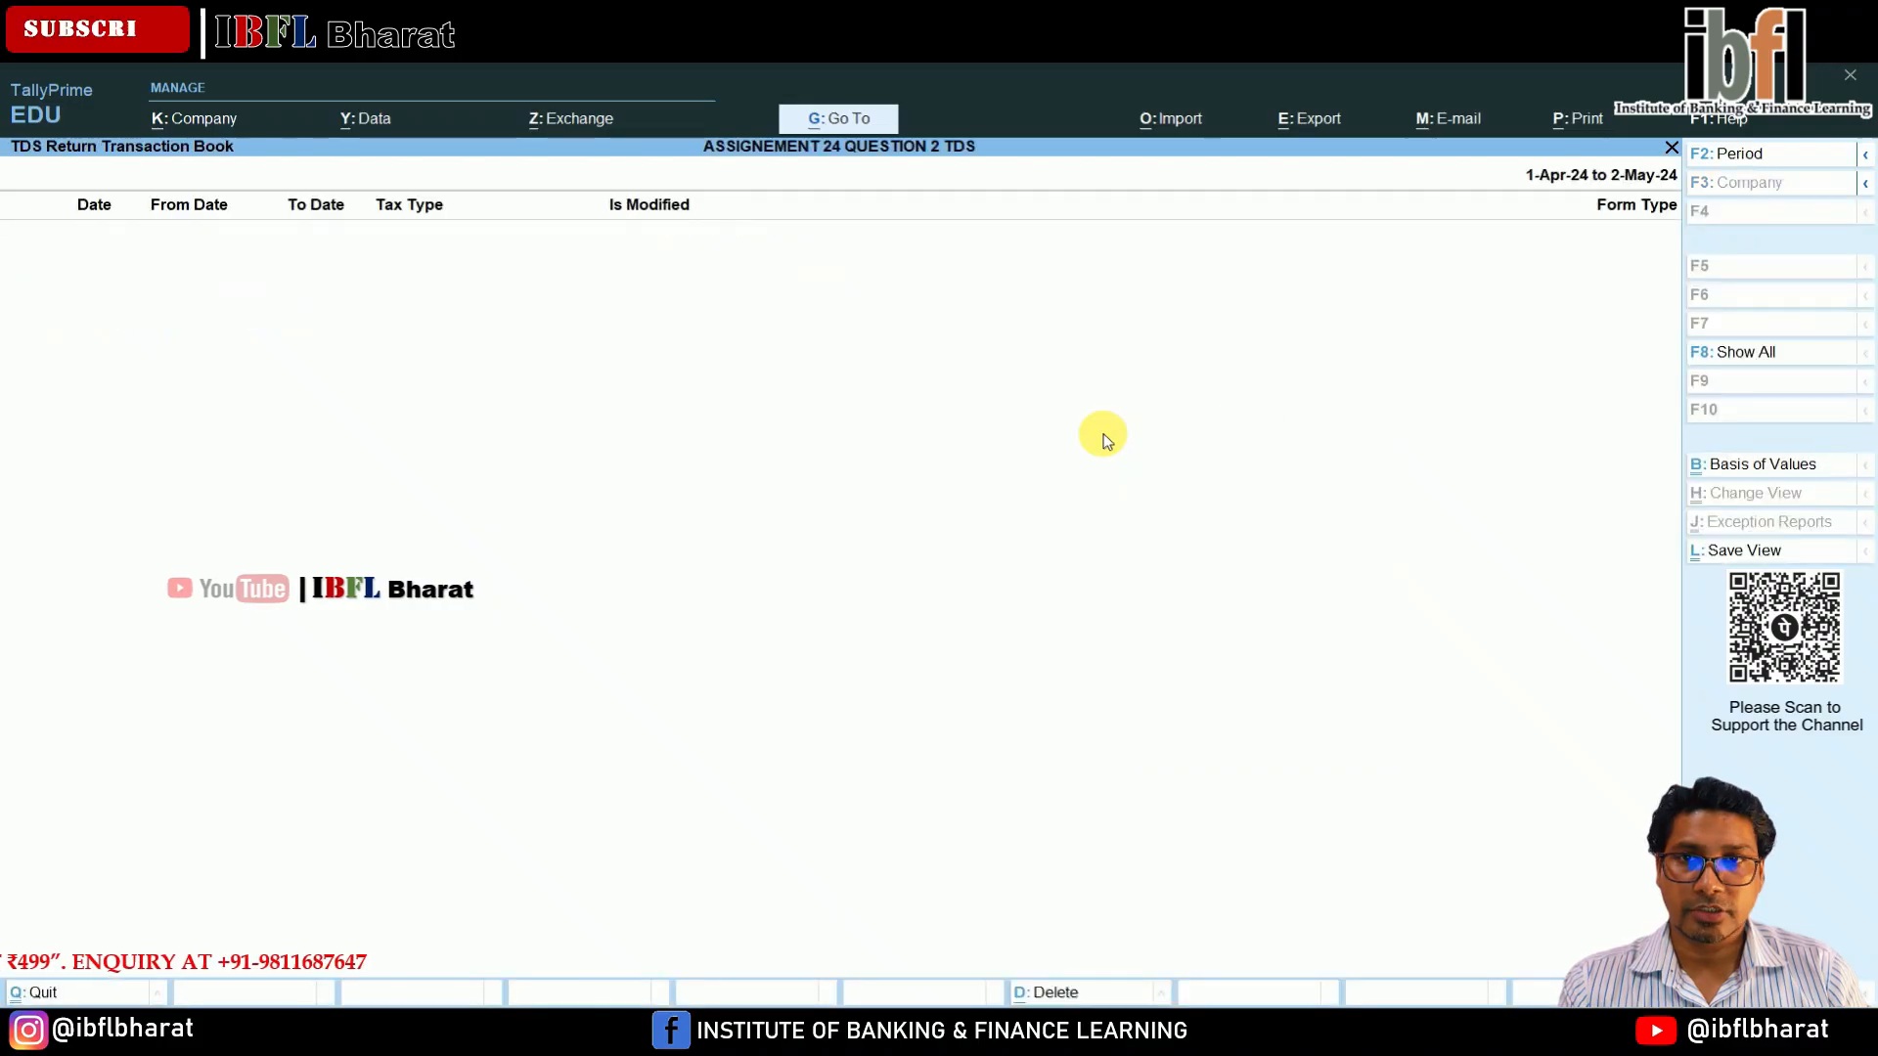
{"action": "key", "text": "Escape"}
{"action": "key", "text": "Down"}
{"action": "key", "text": "Return"}
{"action": "key", "text": "Escape"}
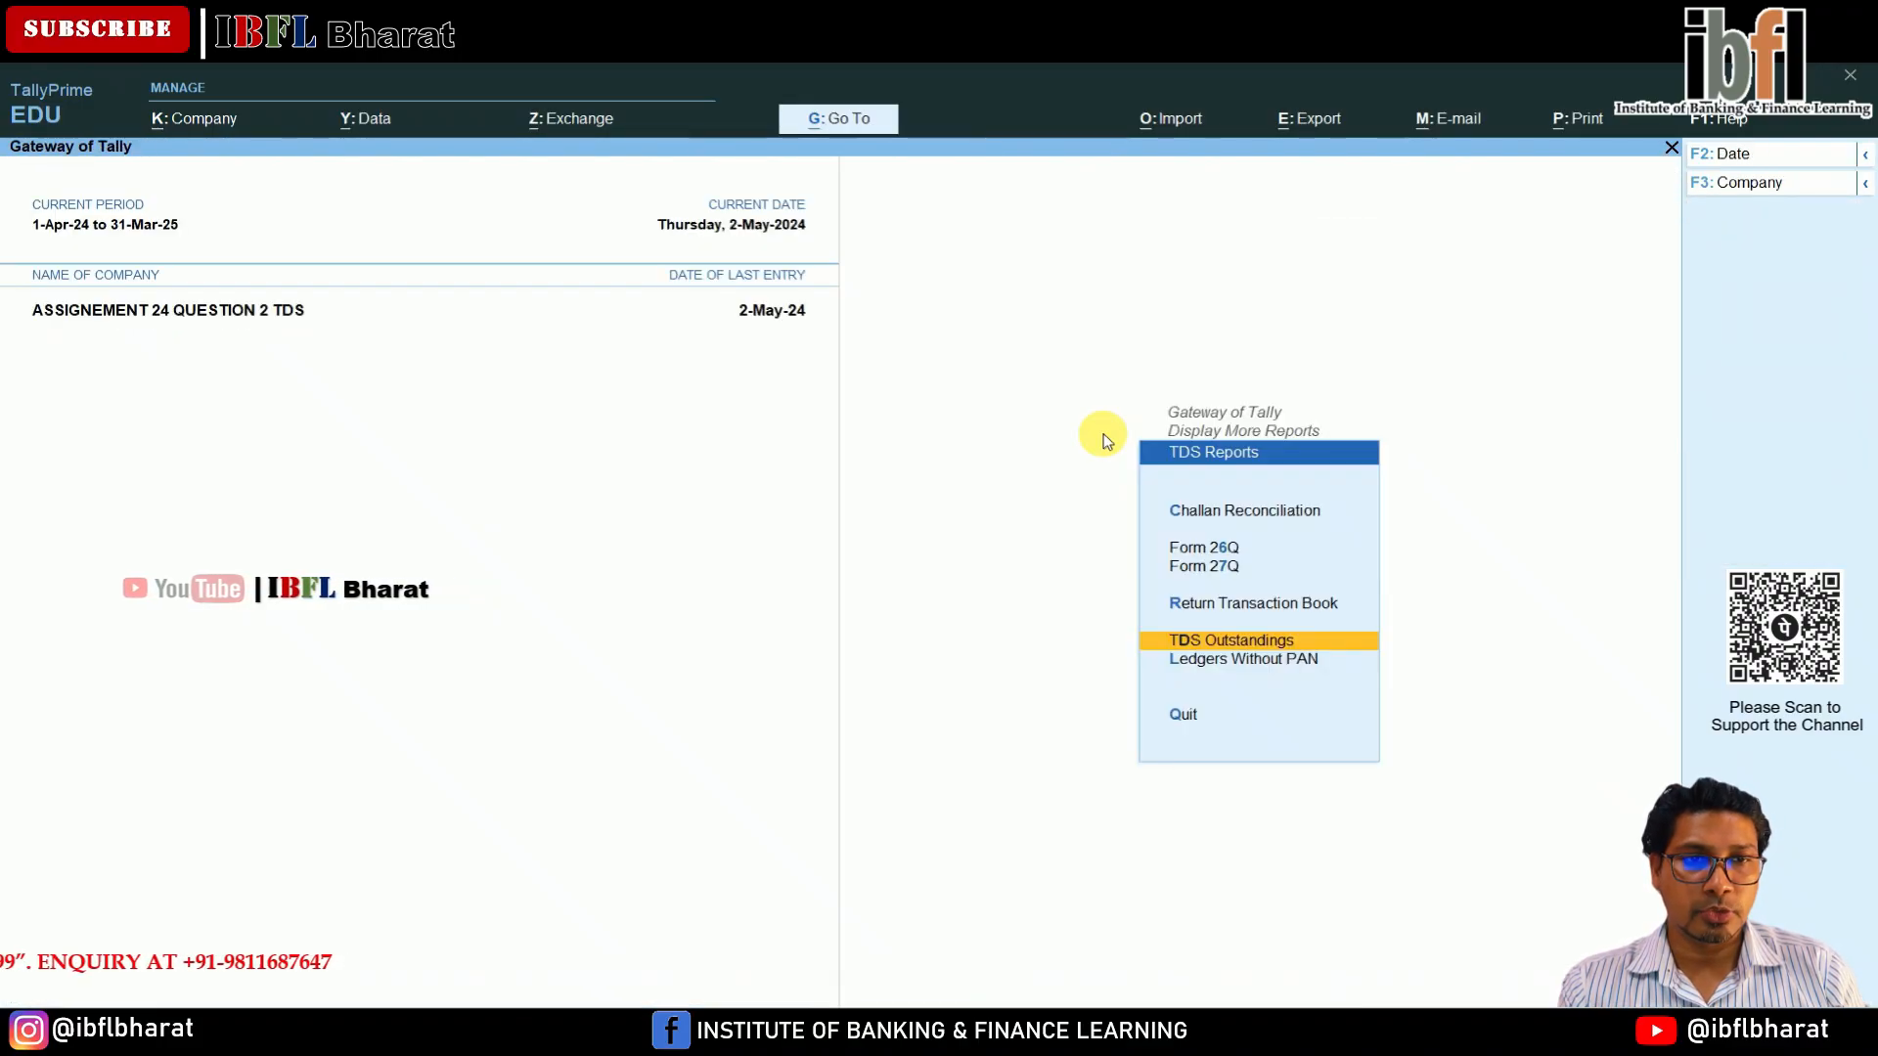
Check Ledgers Without PAN, recheck TDS Outstandings by nature of payment, and return to the Gateway of Tally.
{"action": "key", "text": "Down"}
{"action": "key", "text": "Return"}
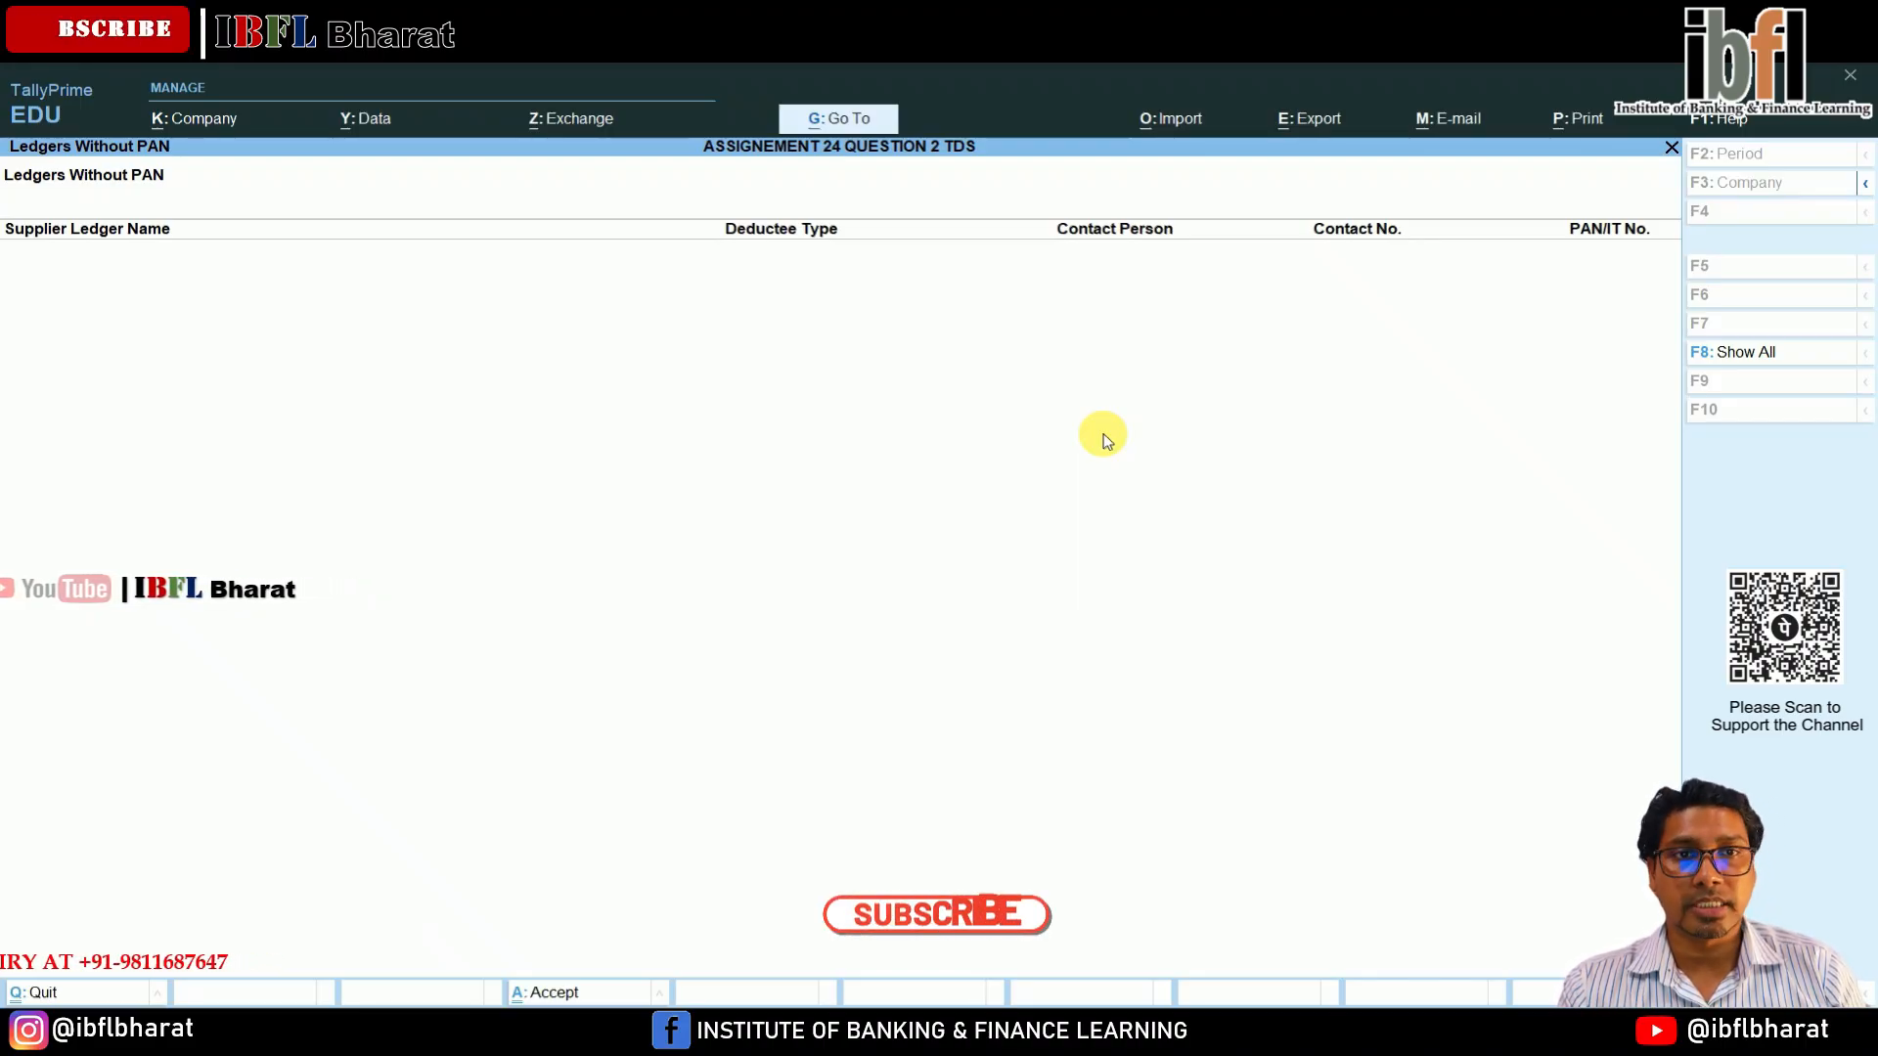
{"action": "key", "text": "Escape"}
{"action": "key", "text": "Up"}
{"action": "key", "text": "Return"}
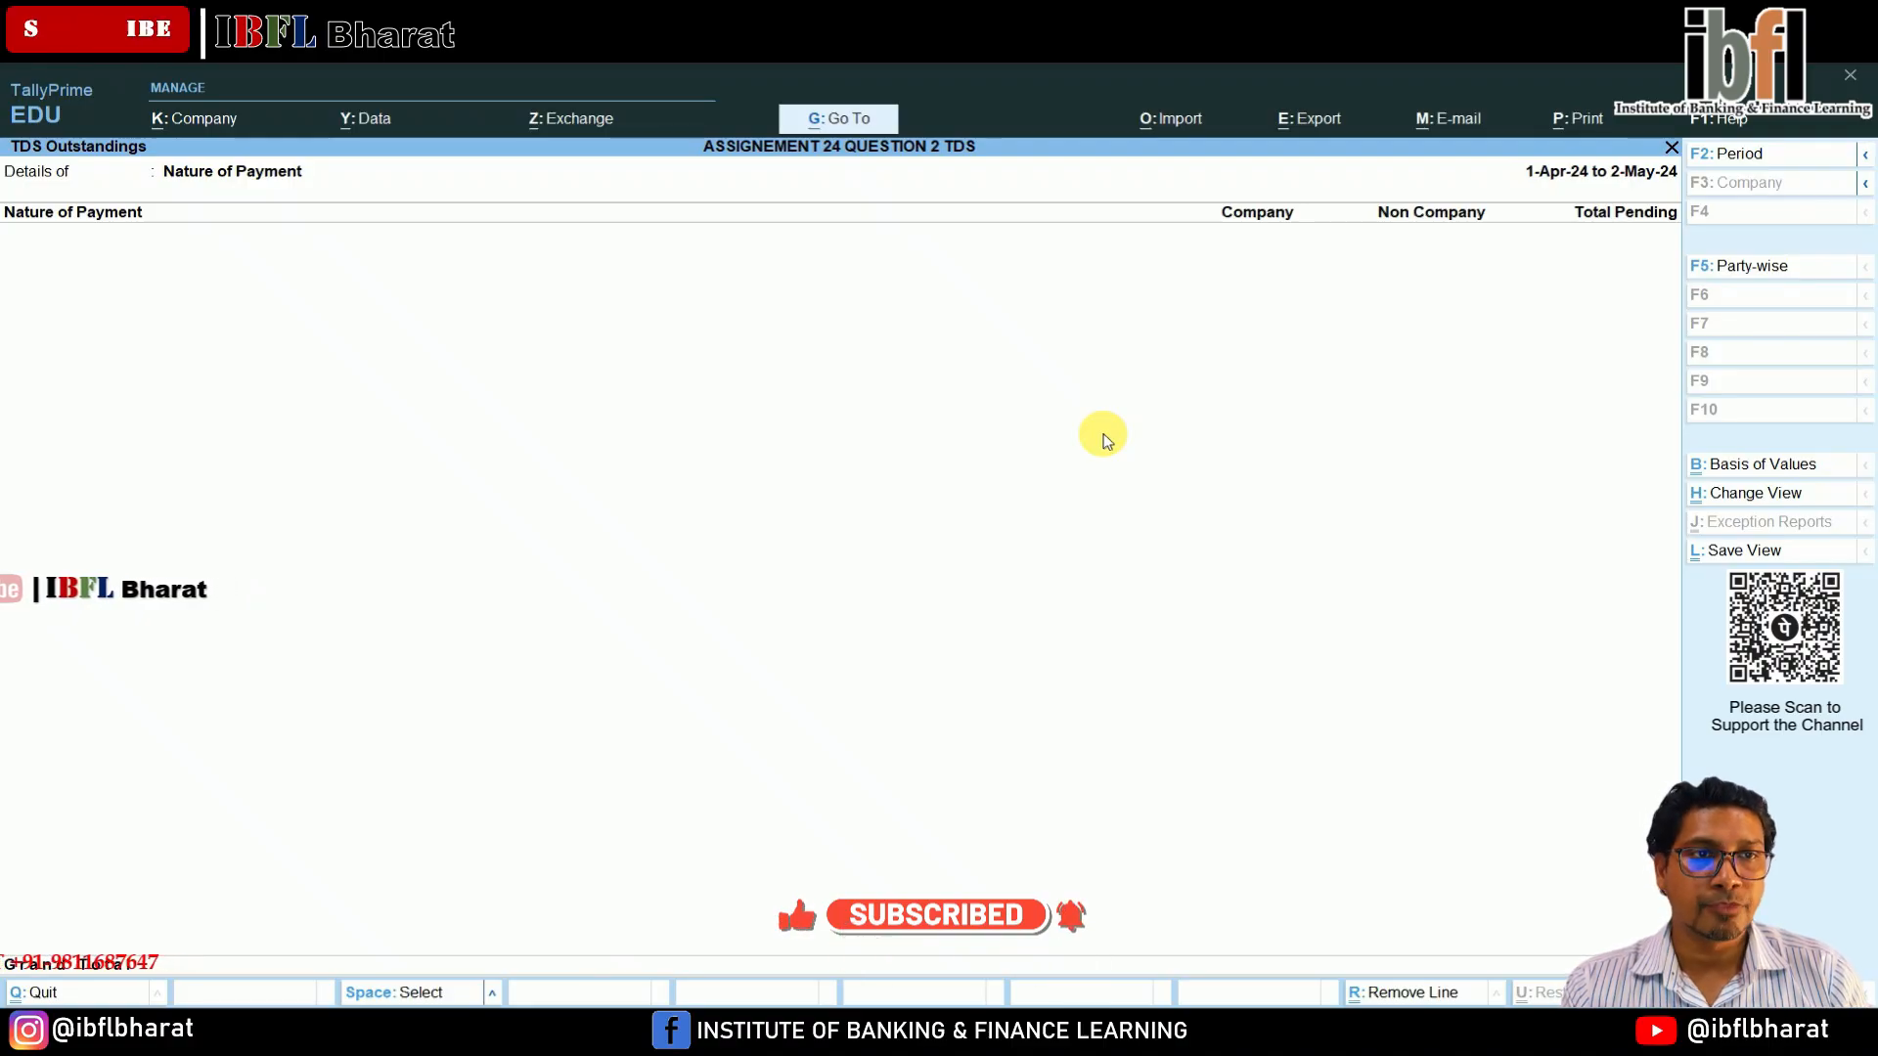
{"action": "key", "text": "Escape"}
{"action": "key", "text": "Escape"}
{"action": "key", "text": "Escape"}
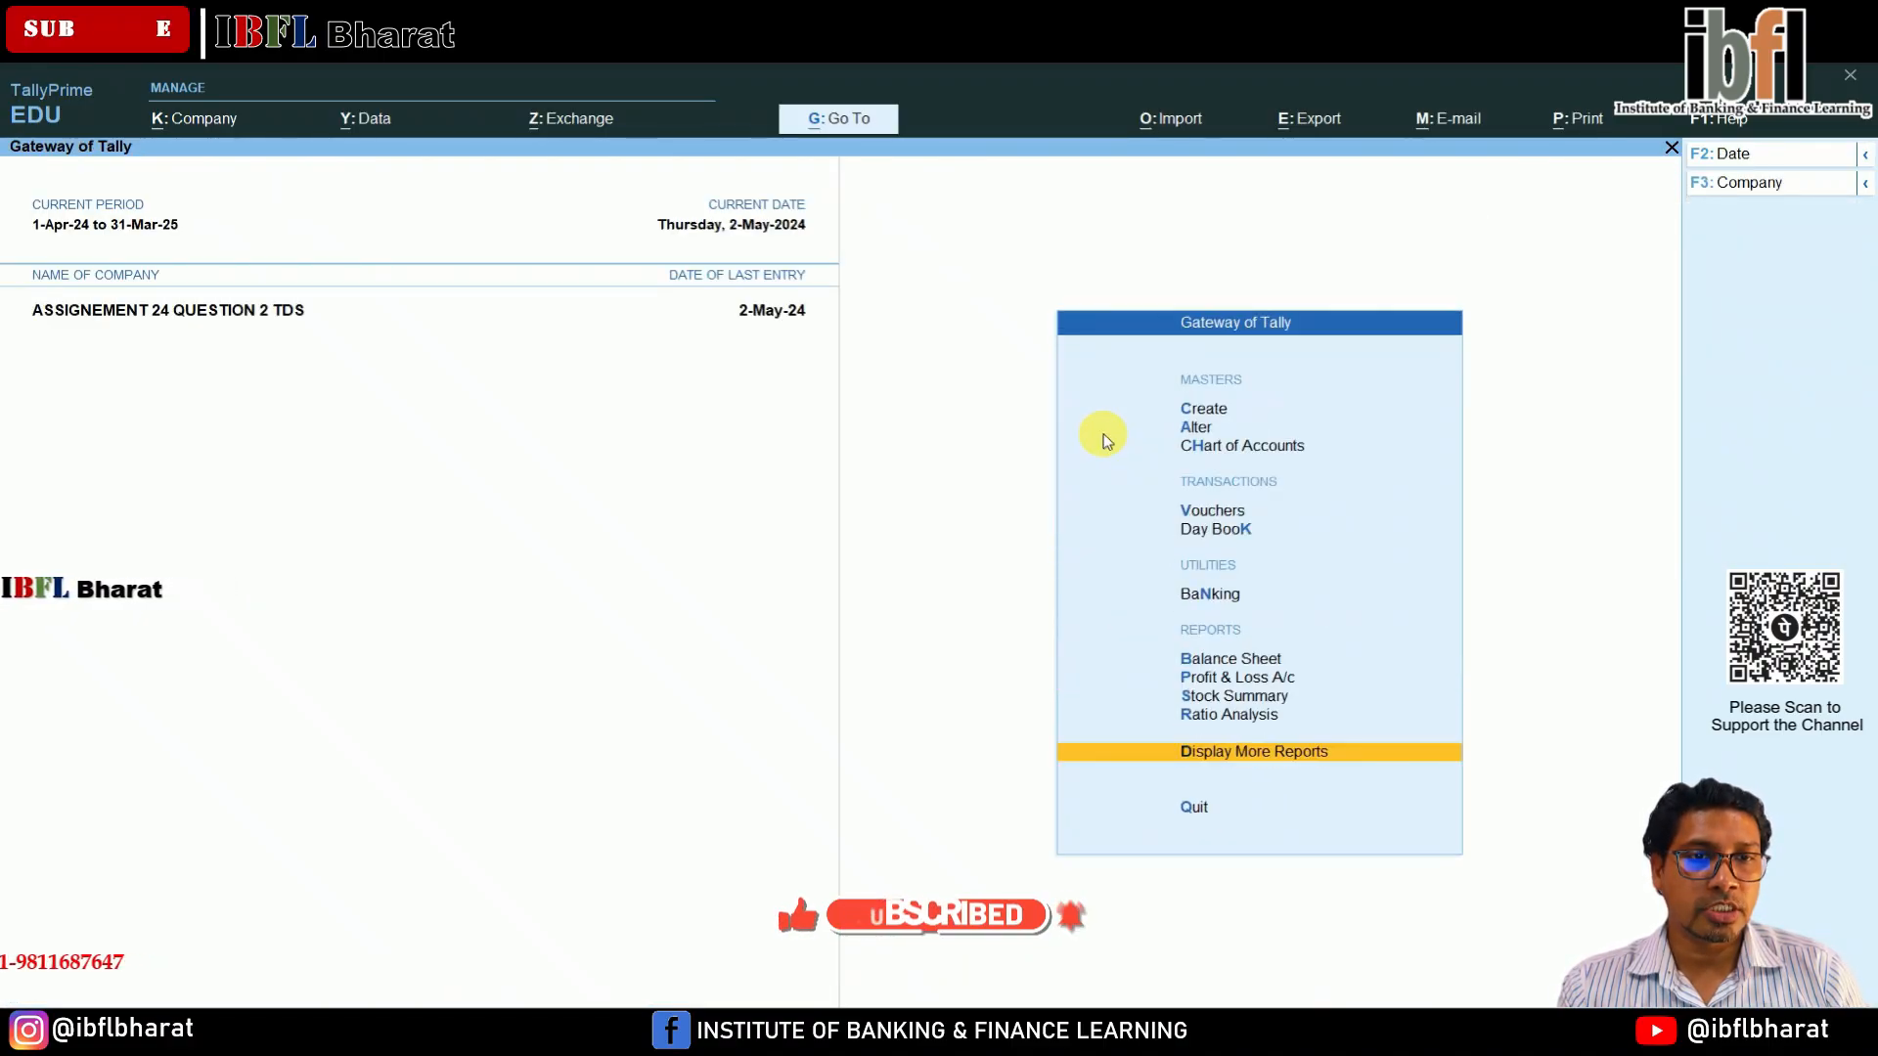